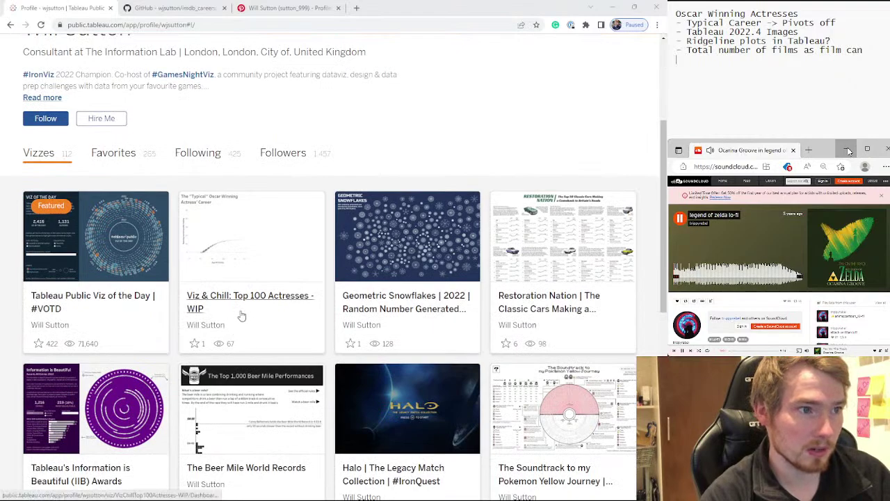
Review the vizzes on the Tableau Public profile, the imdb_careers GitHub repository and the film actresses Pinterest board
{"action": "scroll", "coordinate": [267, 313], "scroll_direction": "up", "scroll_amount": 1}
{"action": "scroll", "coordinate": [267, 313], "scroll_direction": "up", "scroll_amount": 2}
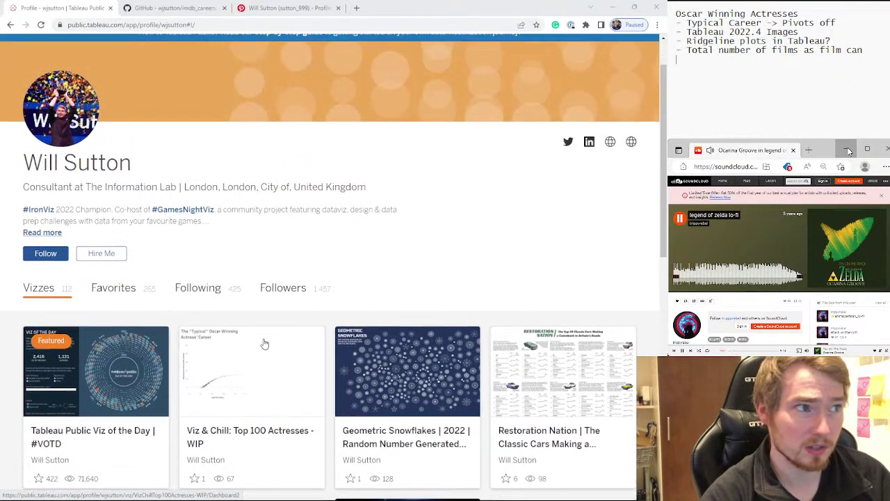
{"action": "scroll", "coordinate": [192, 378], "scroll_direction": "up", "scroll_amount": 1}
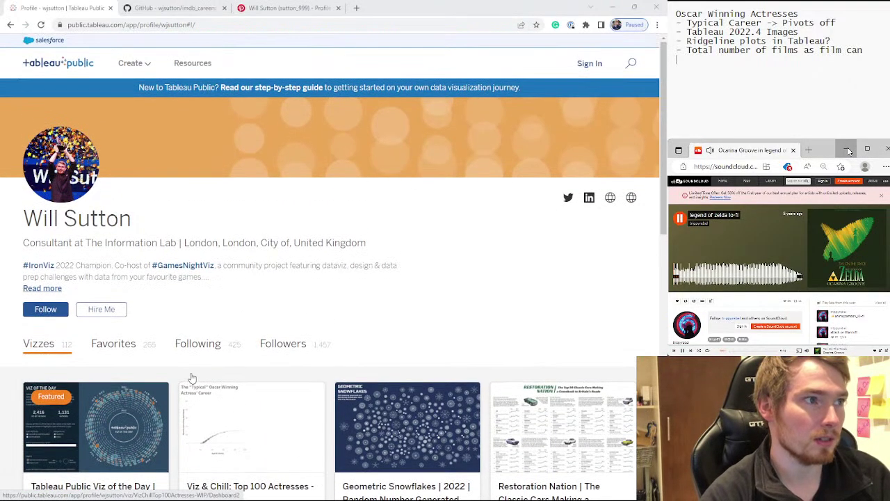
{"action": "scroll", "coordinate": [219, 324], "scroll_direction": "down", "scroll_amount": 2}
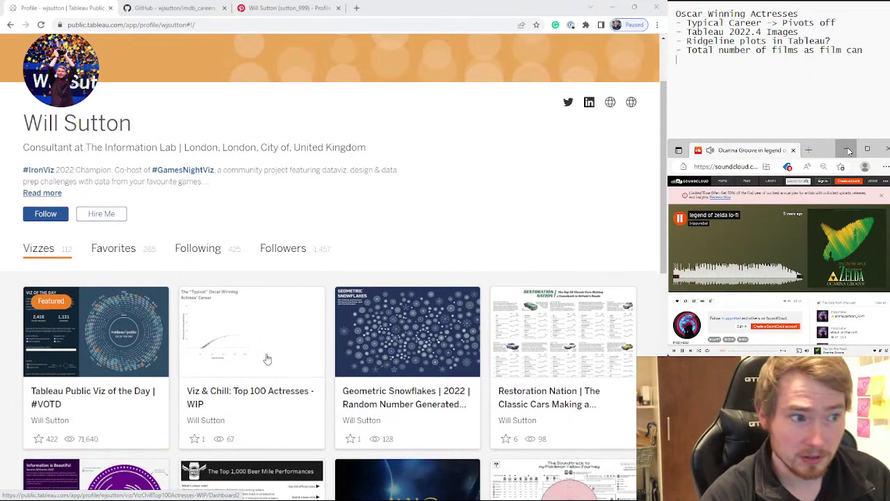
{"action": "scroll", "coordinate": [262, 380], "scroll_direction": "up", "scroll_amount": 2}
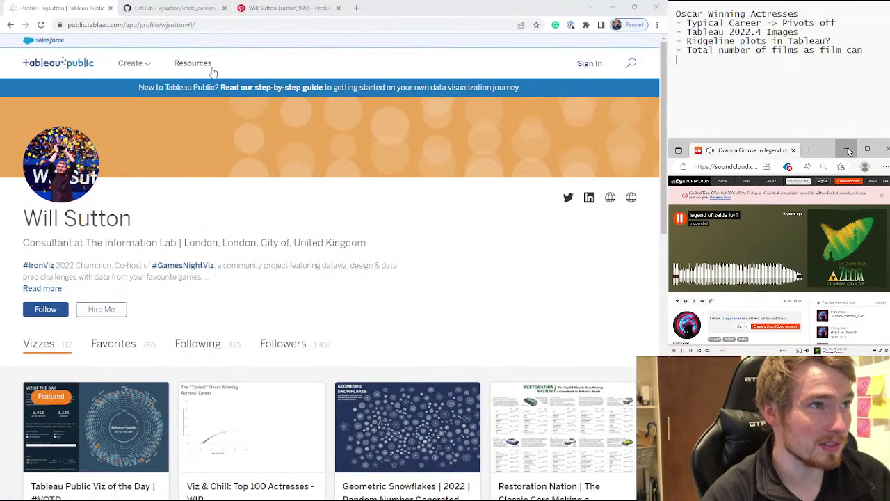
{"action": "left_click", "coordinate": [181, 8]}
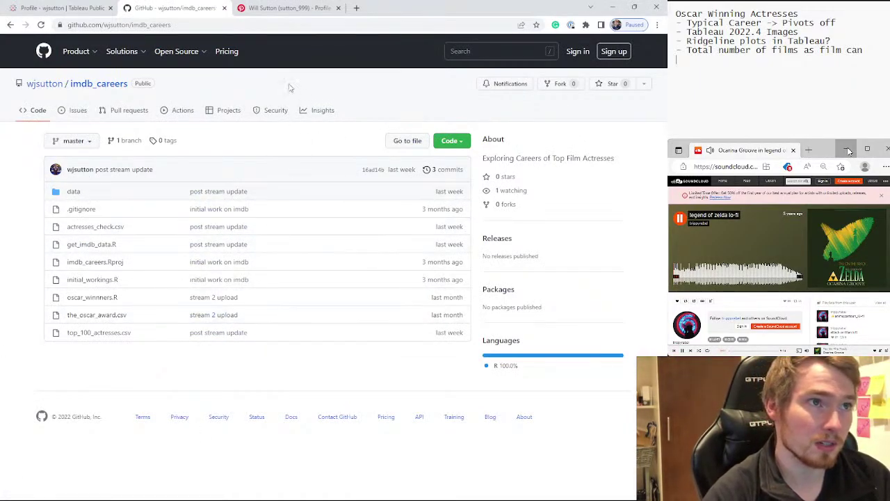
{"action": "left_click", "coordinate": [281, 9]}
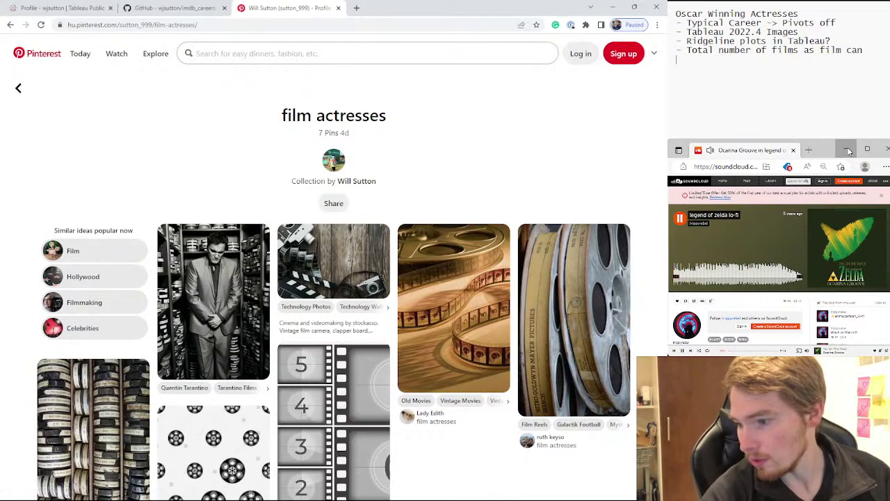
Switch to Tableau Public and examine the typical-career curve on Dashboard 2 and Sheet 18, plus the age distributions on Sheet 13
{"action": "key", "text": "alt+Tab"}
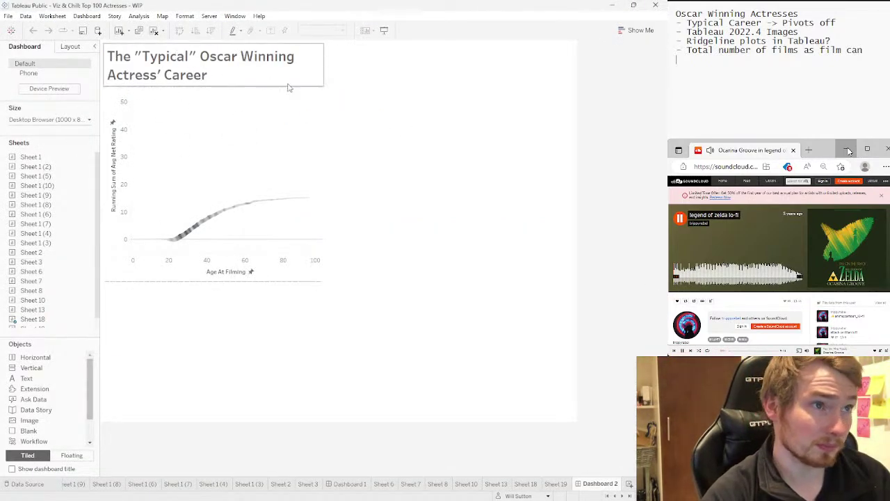
{"action": "mouse_move", "coordinate": [208, 224]}
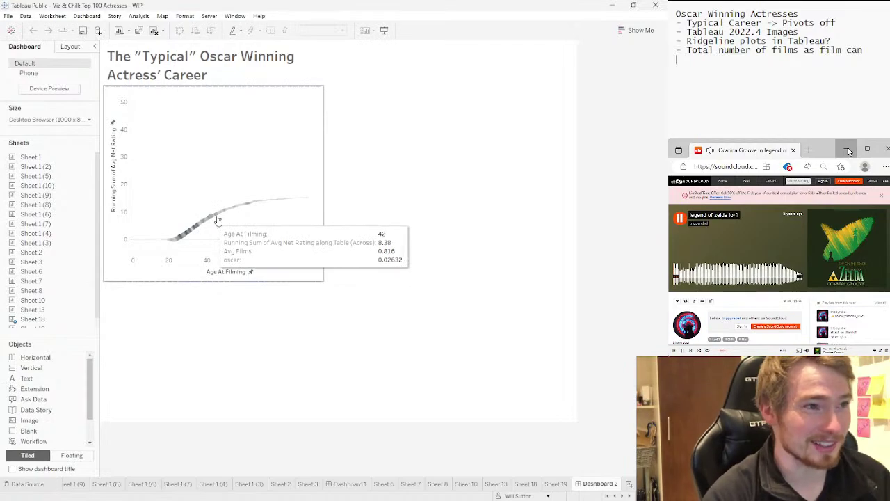
{"action": "mouse_move", "coordinate": [308, 203]}
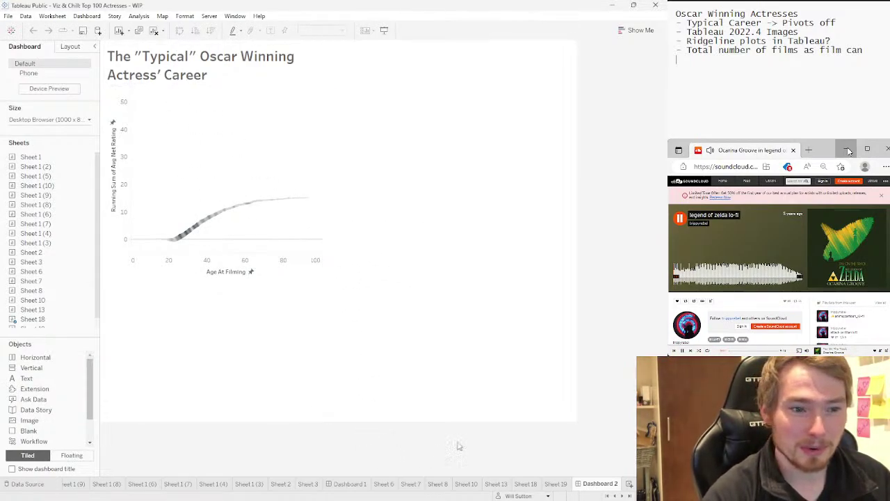
{"action": "left_click", "coordinate": [526, 485]}
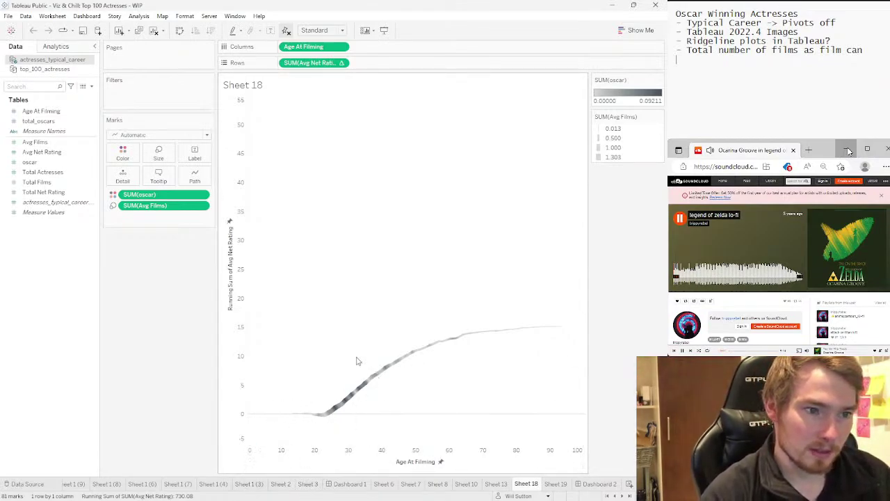
{"action": "left_click", "coordinate": [496, 483]}
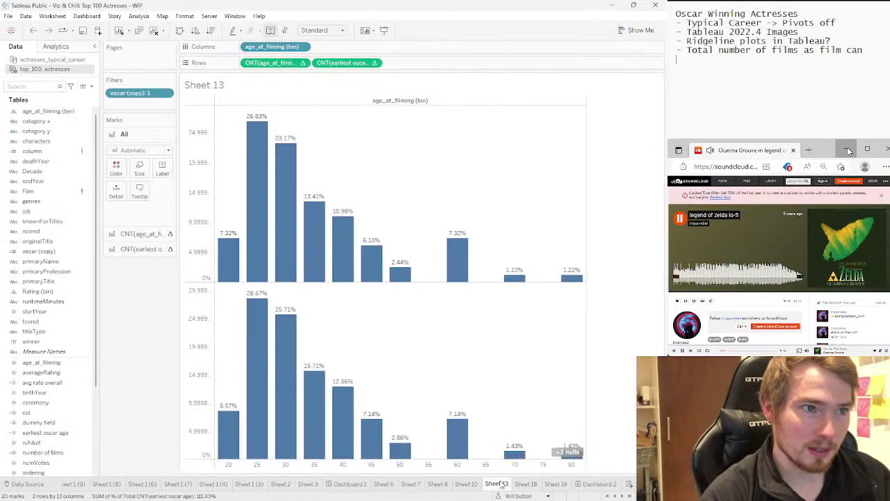
{"action": "left_click", "coordinate": [528, 484]}
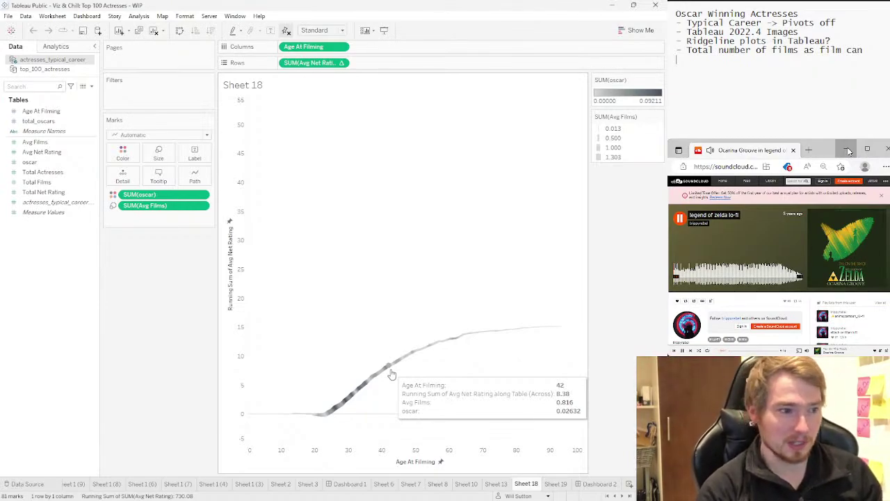
Open Sheet 1 (2) and inspect individual actresses' career lines in the running rating score chart
{"action": "left_click", "coordinate": [607, 495]}
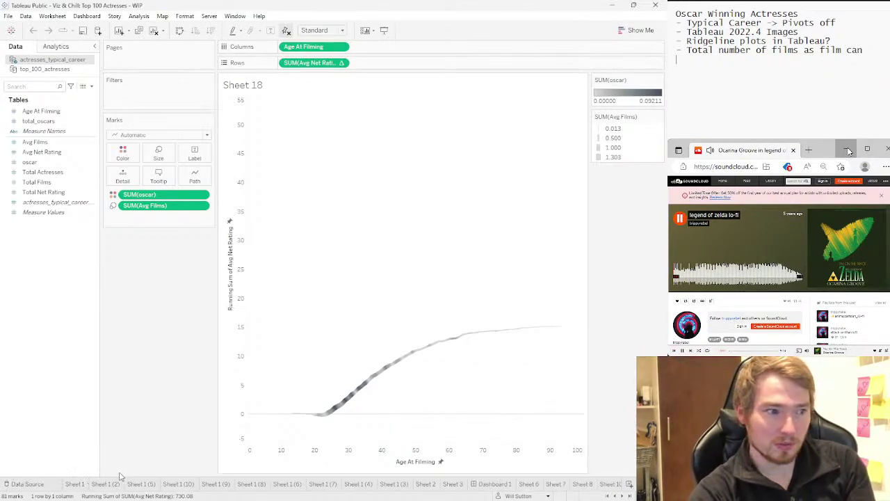
{"action": "left_click", "coordinate": [110, 484]}
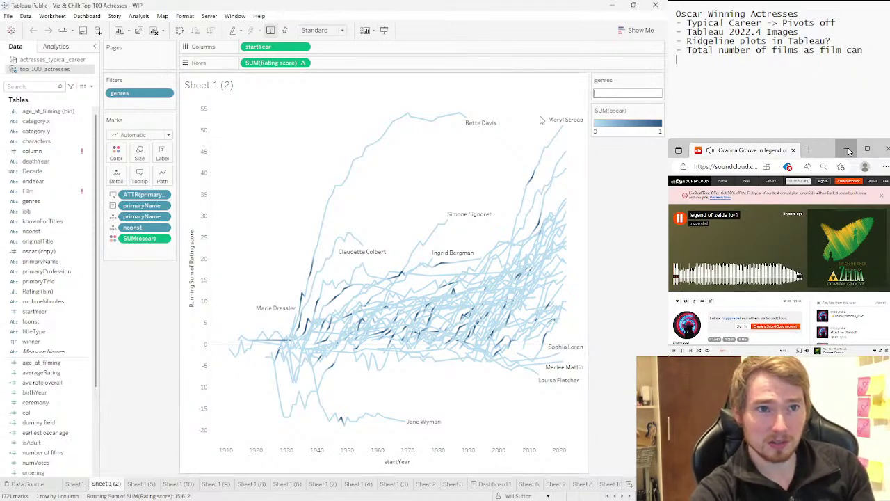
{"action": "mouse_move", "coordinate": [458, 118]}
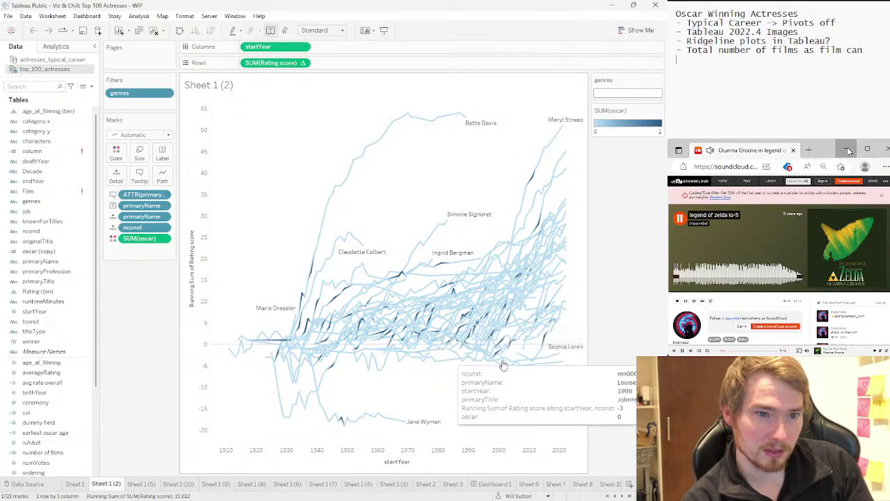
{"action": "left_click", "coordinate": [519, 318]}
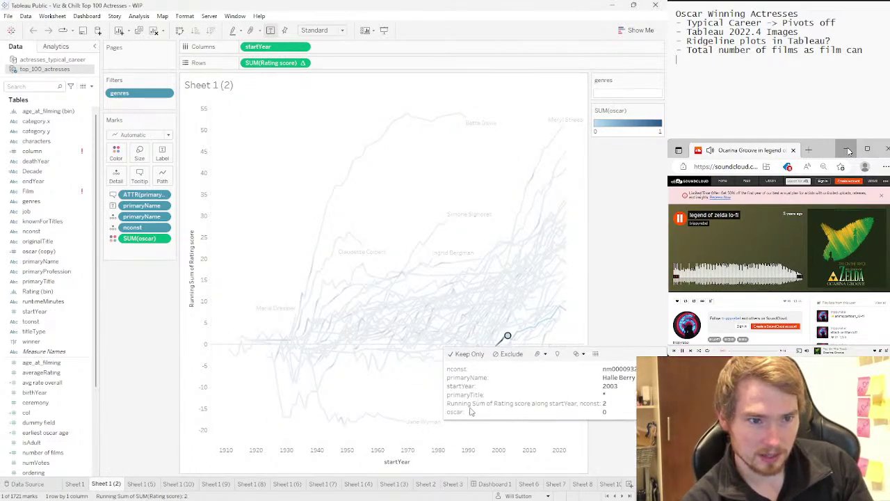
{"action": "left_click", "coordinate": [508, 337]}
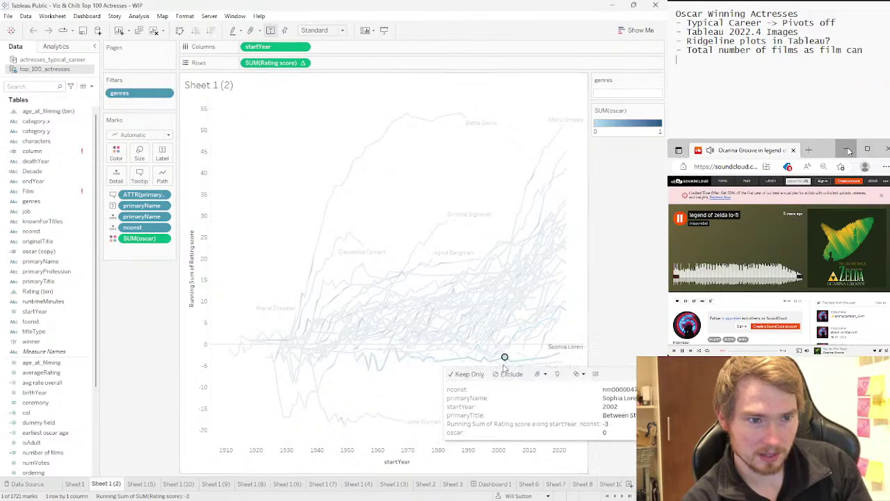
{"action": "left_click", "coordinate": [497, 342]}
{"action": "left_click", "coordinate": [498, 333]}
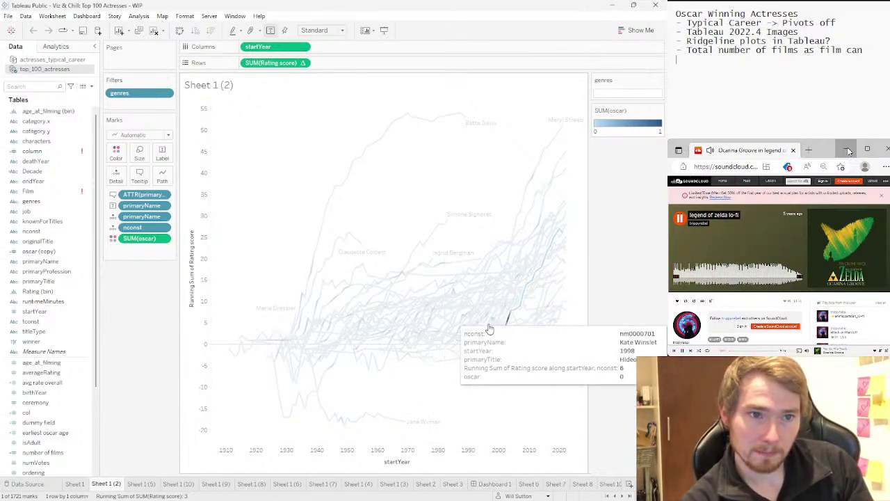
{"action": "left_click", "coordinate": [464, 333]}
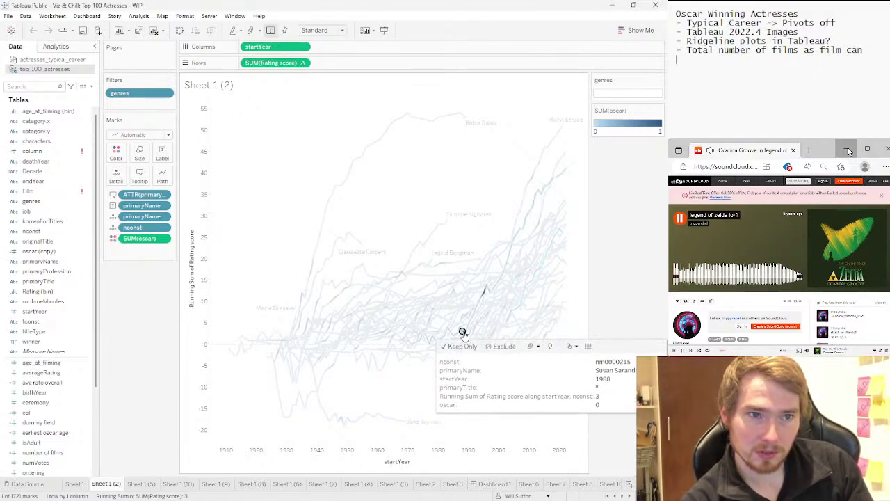
{"action": "left_click", "coordinate": [449, 319]}
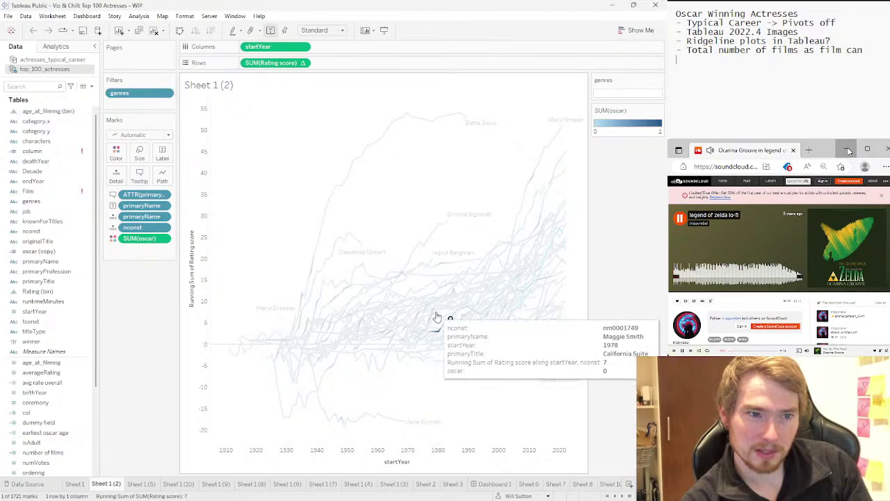
{"action": "left_click", "coordinate": [386, 327]}
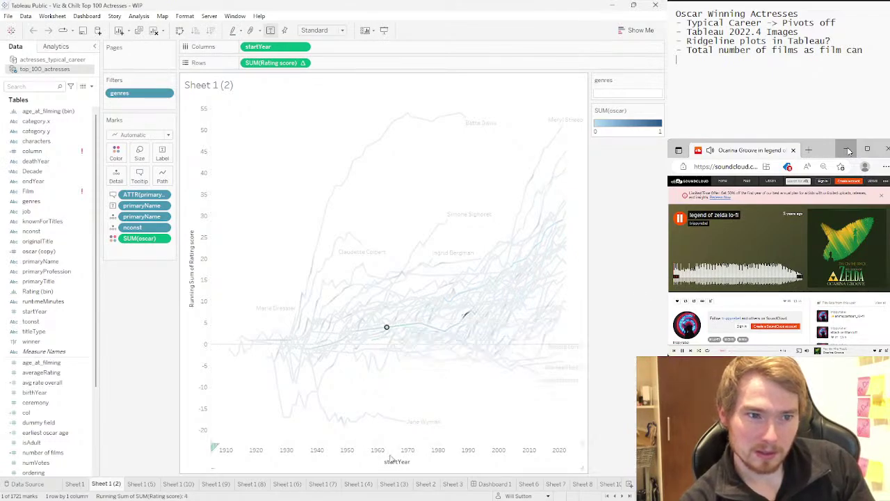
{"action": "left_click", "coordinate": [432, 389]}
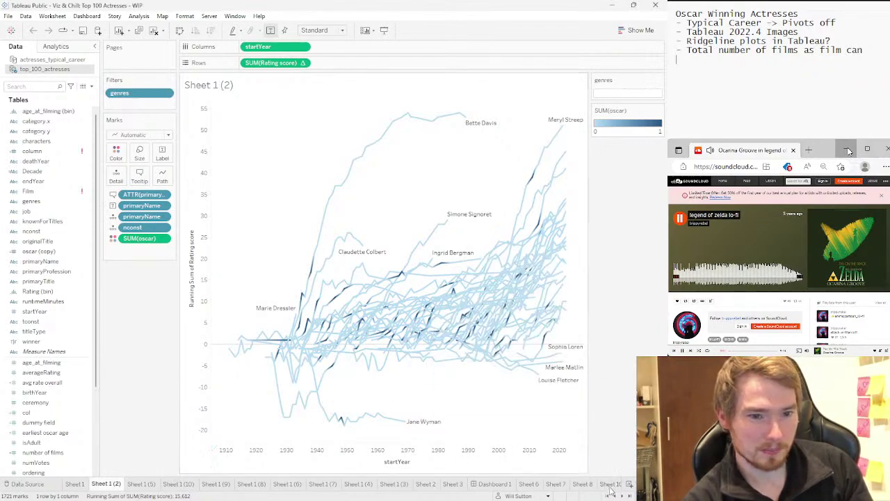
Return to Dashboard 2 and examine the typical Oscar-winning actress' career curve
{"action": "left_click", "coordinate": [629, 495]}
{"action": "left_click", "coordinate": [596, 486]}
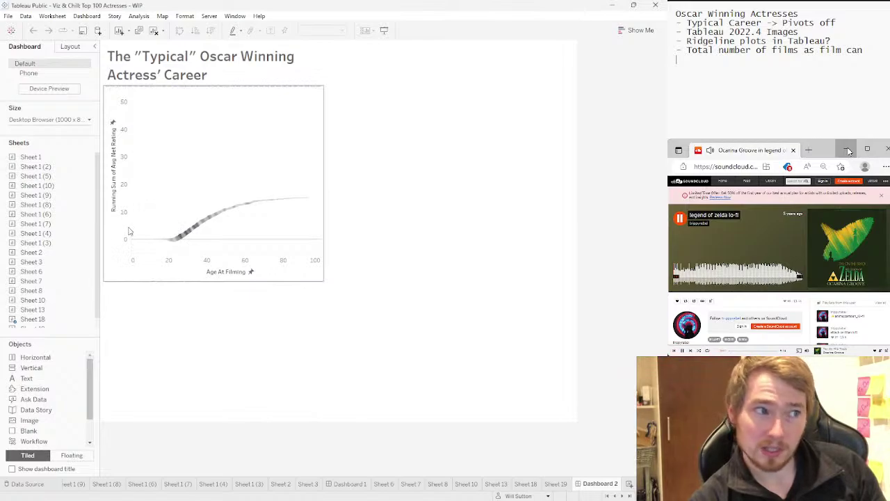
{"action": "mouse_move", "coordinate": [193, 237]}
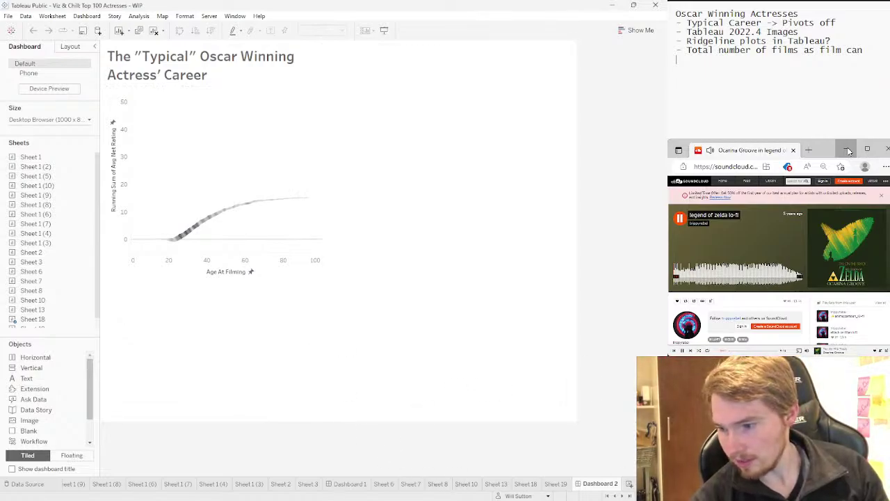
Switch to the web browser and search for "ridgeline plot" in a new tab
{"action": "key", "text": "alt+Tab"}
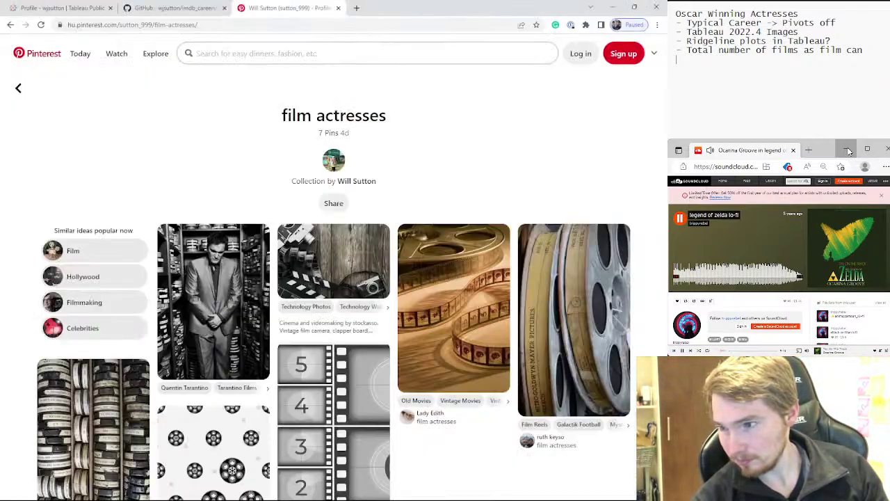
{"action": "left_click", "coordinate": [356, 7]}
{"action": "type", "text": "rig"}
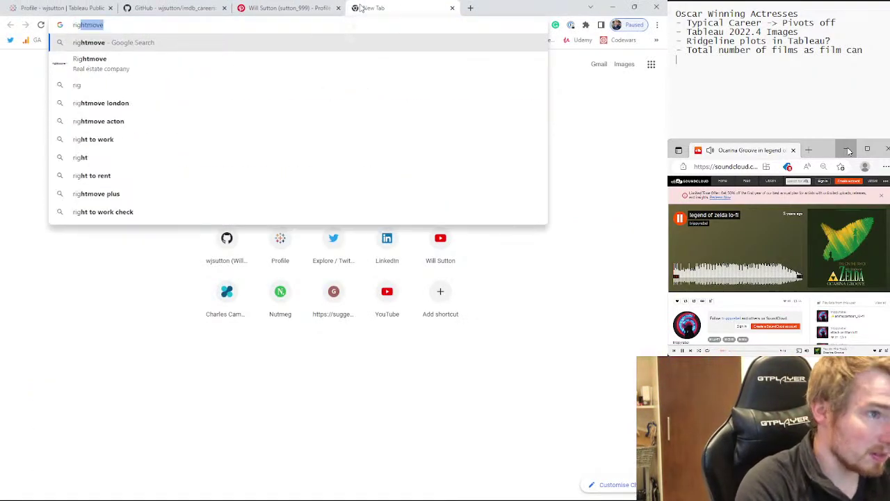
{"action": "key", "text": "BackSpace"}
{"action": "key", "text": "BackSpace"}
{"action": "type", "text": "dg"}
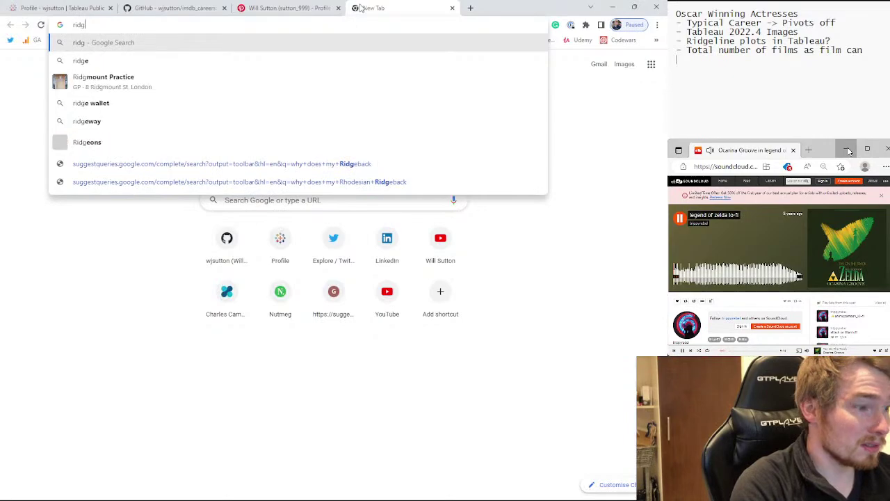
{"action": "type", "text": "eline "}
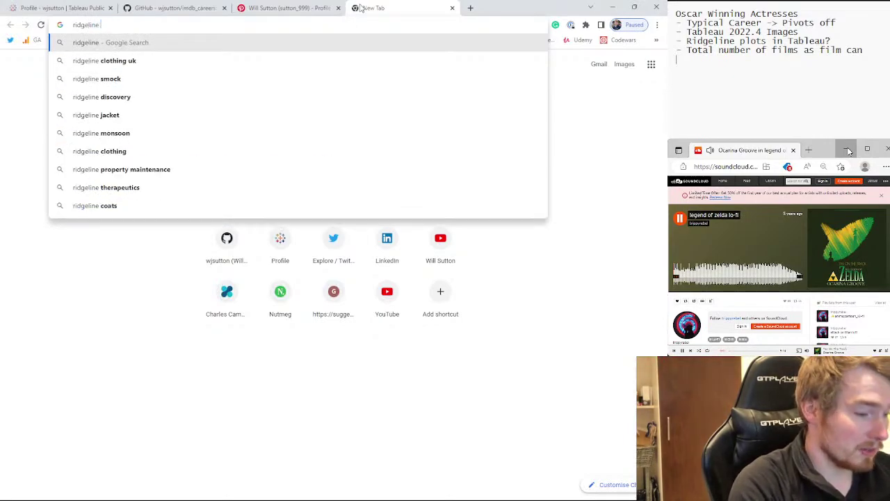
{"action": "type", "text": "plot"}
{"action": "key", "text": "Return"}
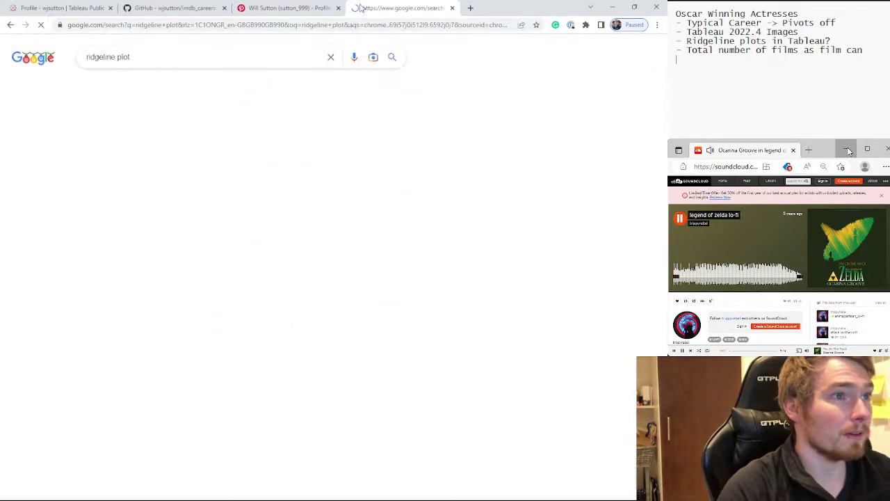
{"action": "left_click", "coordinate": [381, 404]}
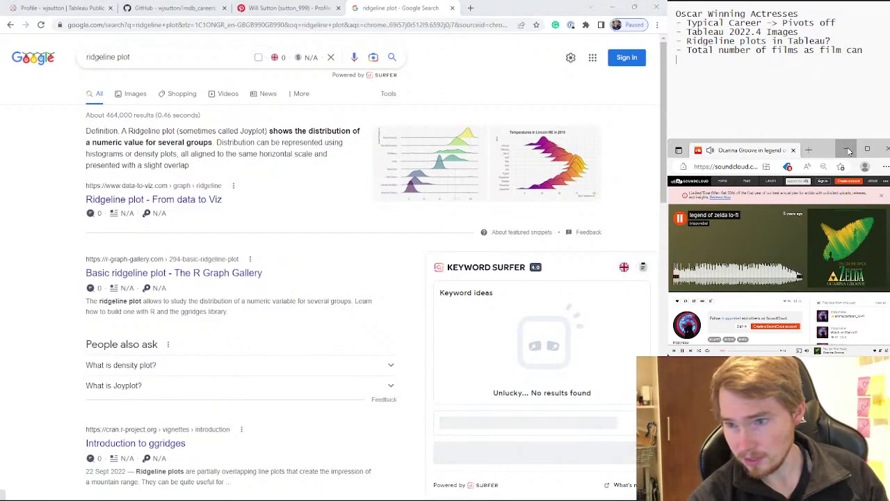
Switch to RStudio, go to the beginning of the get_imdb_data.R script and clear the console
{"action": "key", "text": "alt+Tab"}
{"action": "left_click_drag", "start_coordinate": [210, 48], "coordinate": [357, 47]}
{"action": "left_click", "coordinate": [609, 45]}
{"action": "scroll", "coordinate": [431, 264], "scroll_direction": "up", "scroll_amount": 15}
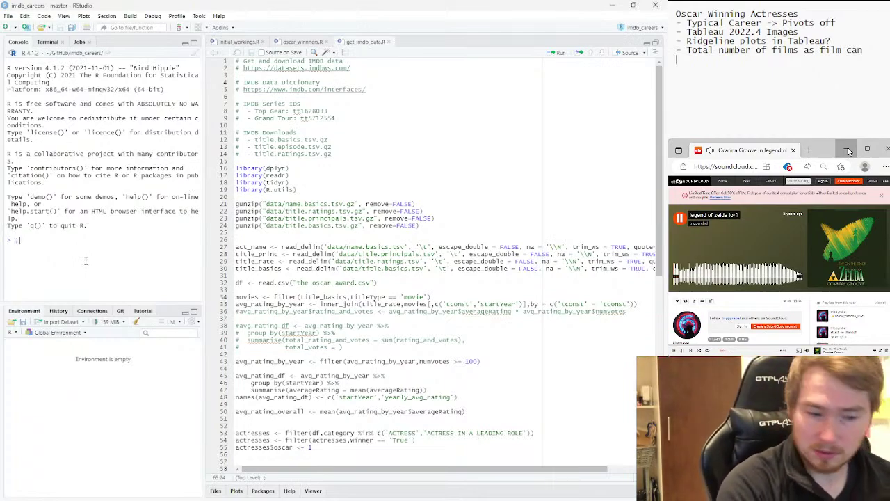
{"action": "key", "text": "ctrl+l"}
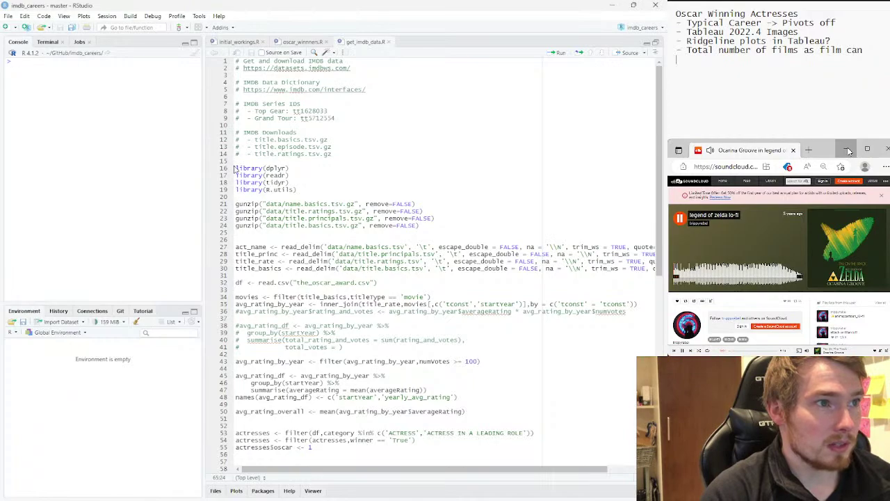
Run the four library lines of get_imdb_data.R to load dplyr, readr, tidyr and R.utils
{"action": "key", "text": "shift+Down"}
{"action": "key", "text": "shift+Down"}
{"action": "key", "text": "shift+Down"}
{"action": "key", "text": "shift+Down"}
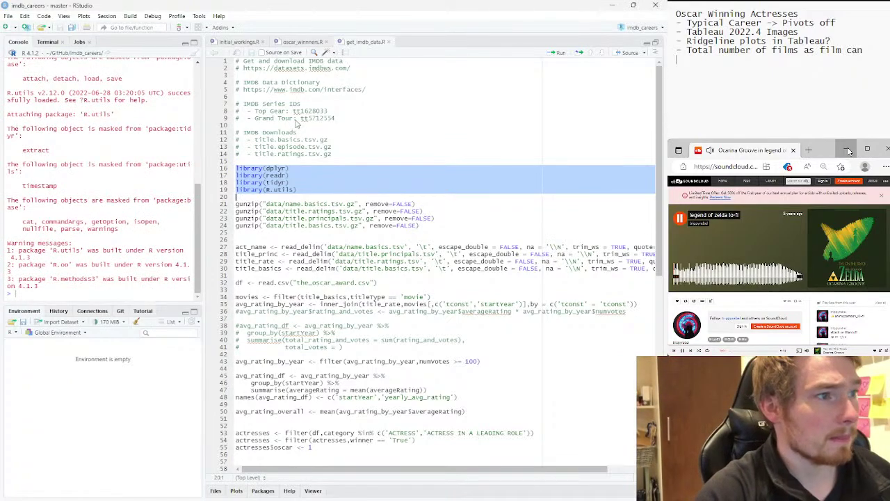
Run get_imdb_data.R from the act_name import on line 27 through the typical_career$oscar calculation on line 99
{"action": "left_click_drag", "start_coordinate": [235, 247], "coordinate": [447, 411]}
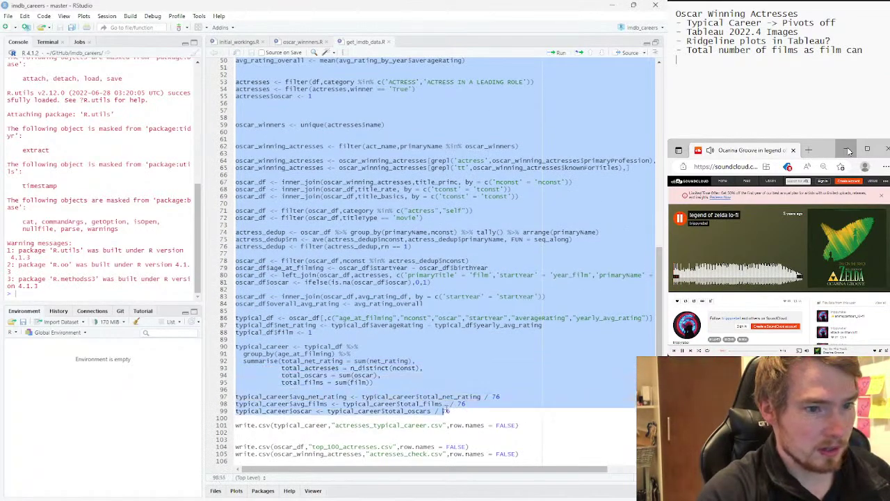
{"action": "key", "text": "ctrl+Return"}
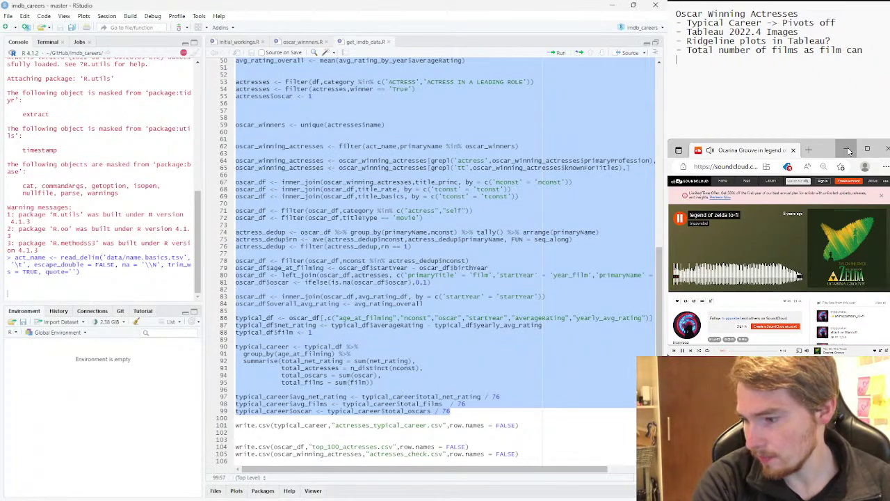
Switch to Tableau Public and open the worksheet behind the typical career chart on Dashboard 2
{"action": "key", "text": "alt+Tab"}
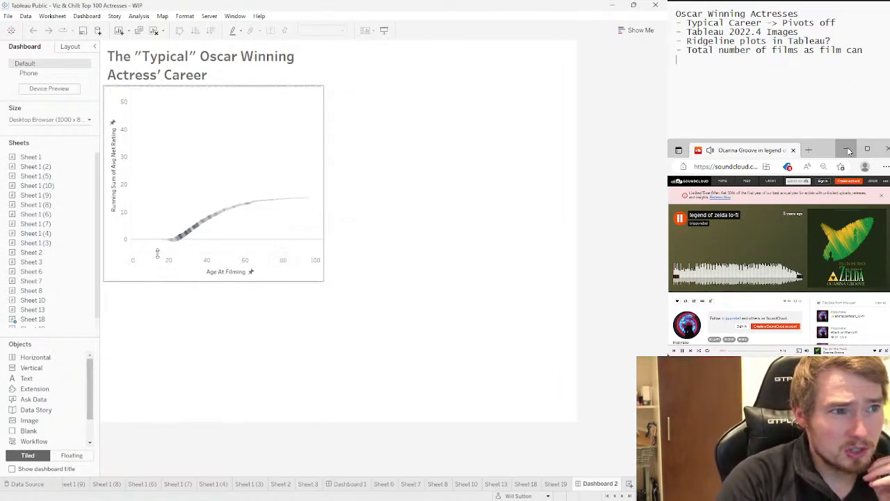
{"action": "left_click", "coordinate": [273, 157]}
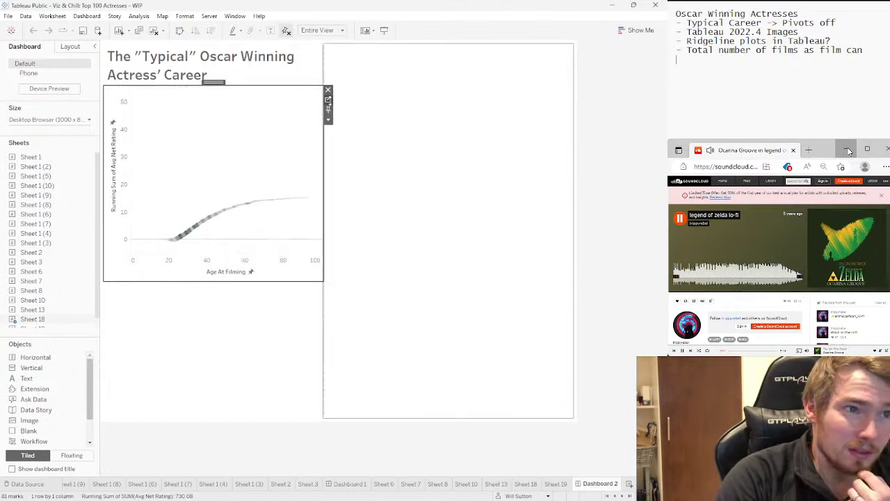
{"action": "left_click", "coordinate": [328, 100]}
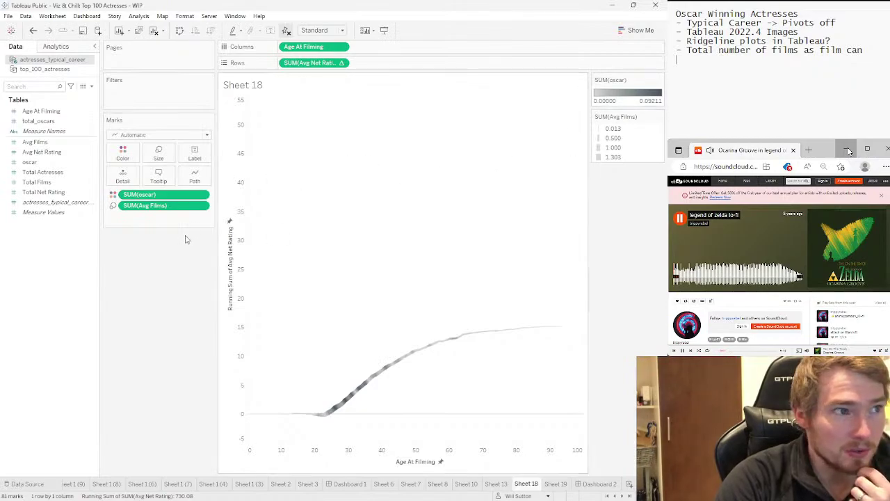
Colour the career line by Avg Films instead of oscar, using a custom sequential palette ending in dark grey #585858
{"action": "mouse_move", "coordinate": [361, 389]}
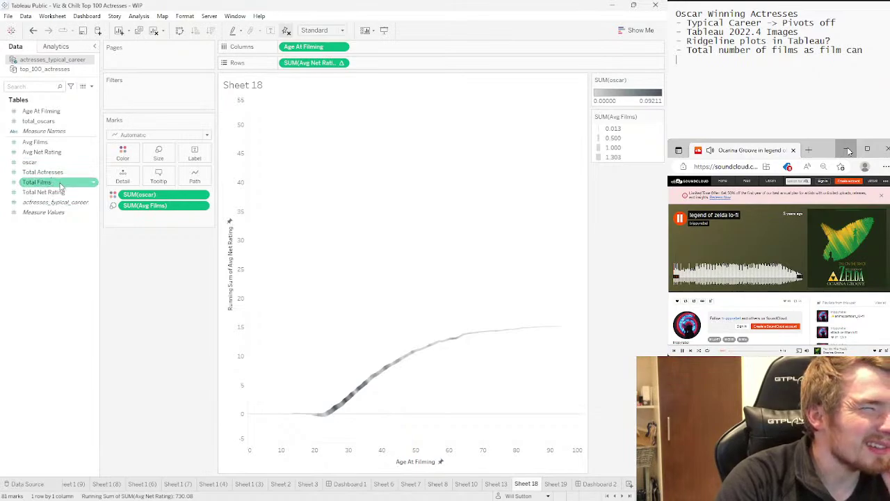
{"action": "left_click_drag", "start_coordinate": [39, 143], "coordinate": [144, 199]}
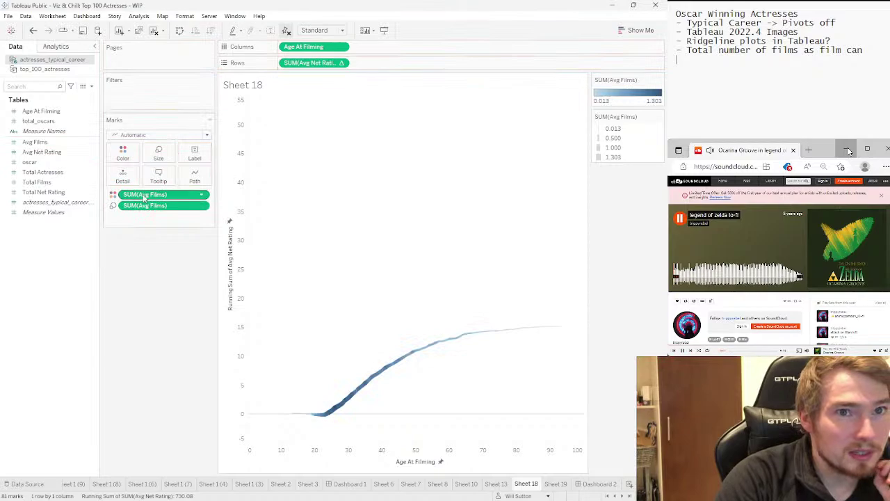
{"action": "left_click", "coordinate": [122, 154]}
{"action": "left_click", "coordinate": [149, 183]}
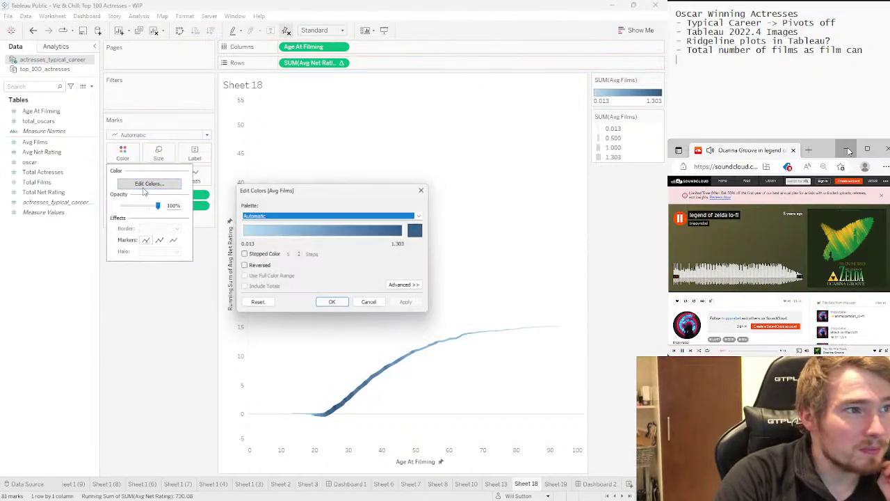
{"action": "left_click", "coordinate": [420, 230]}
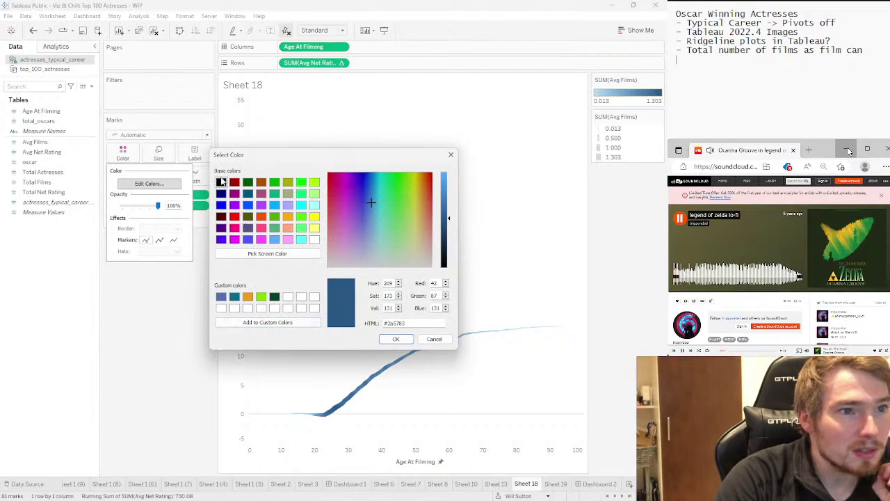
{"action": "left_click", "coordinate": [220, 182]}
{"action": "left_click_drag", "start_coordinate": [443, 259], "coordinate": [442, 238]}
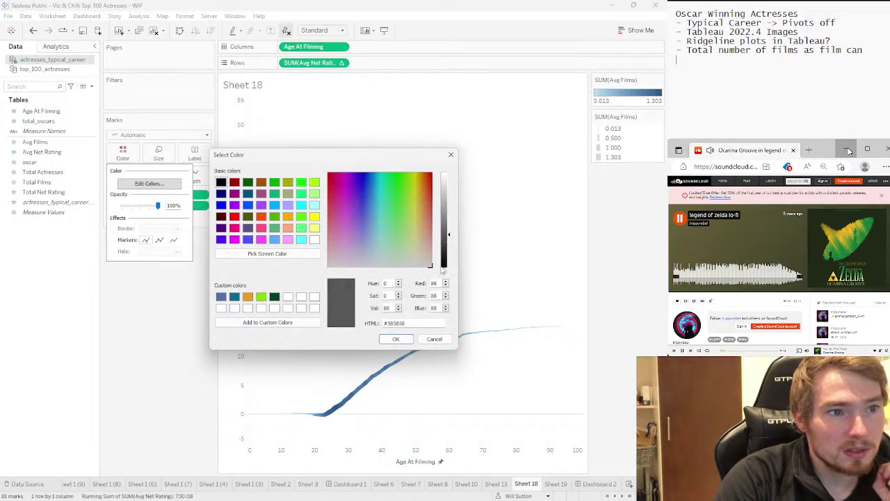
{"action": "left_click", "coordinate": [391, 341]}
{"action": "left_click", "coordinate": [410, 304]}
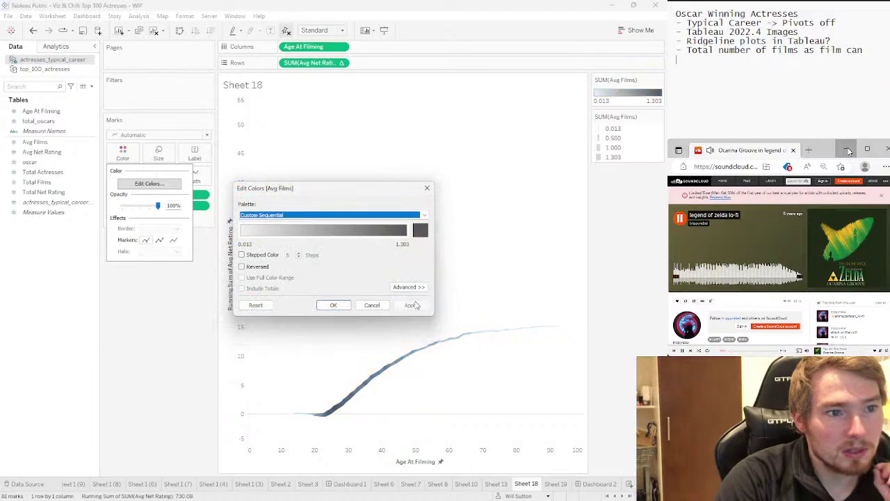
{"action": "left_click", "coordinate": [333, 305]}
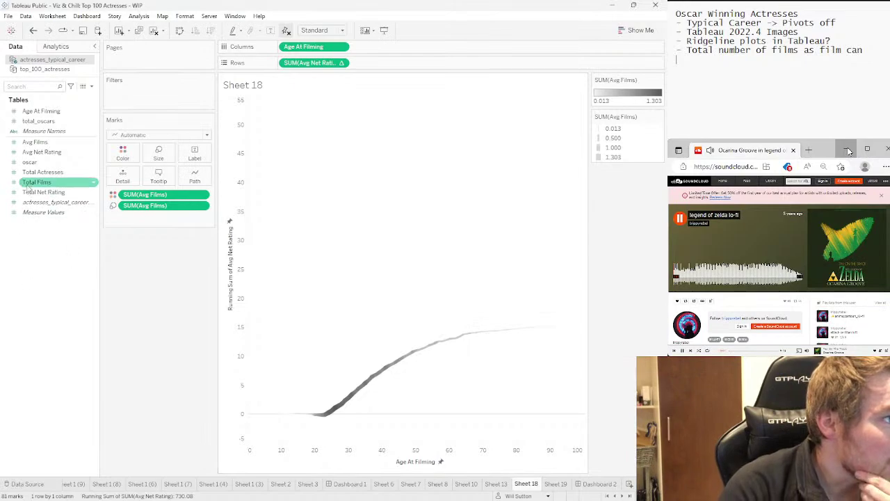
Try Avg Net Rating and then oscar as a second field on Columns beside Age At Filming
{"action": "left_click", "coordinate": [35, 162]}
{"action": "left_click_drag", "start_coordinate": [38, 152], "coordinate": [383, 46]}
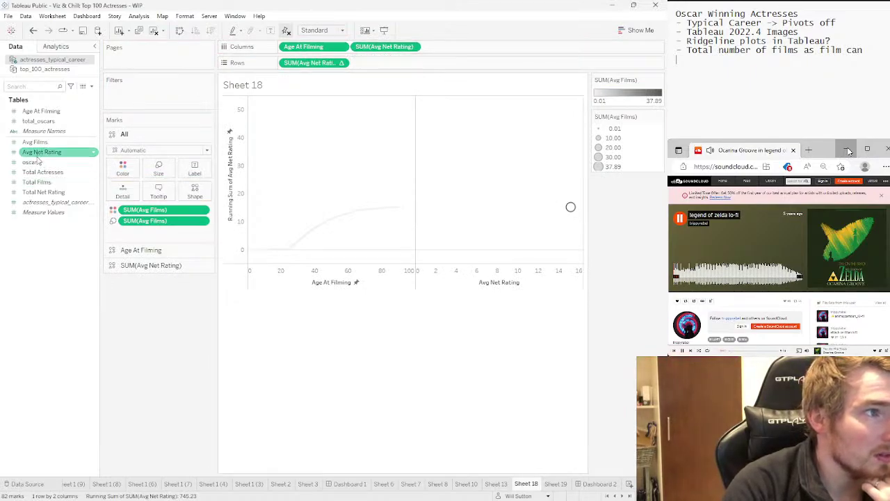
{"action": "left_click_drag", "start_coordinate": [41, 162], "coordinate": [379, 47]}
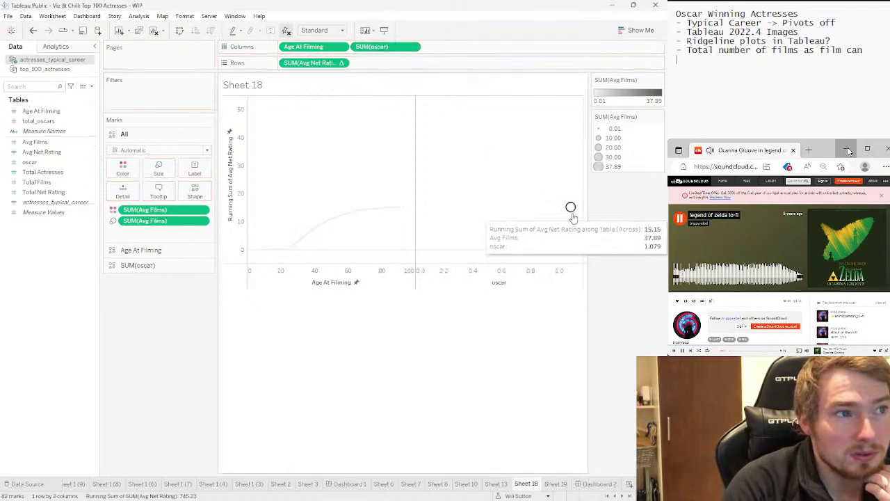
{"action": "left_click", "coordinate": [413, 46]}
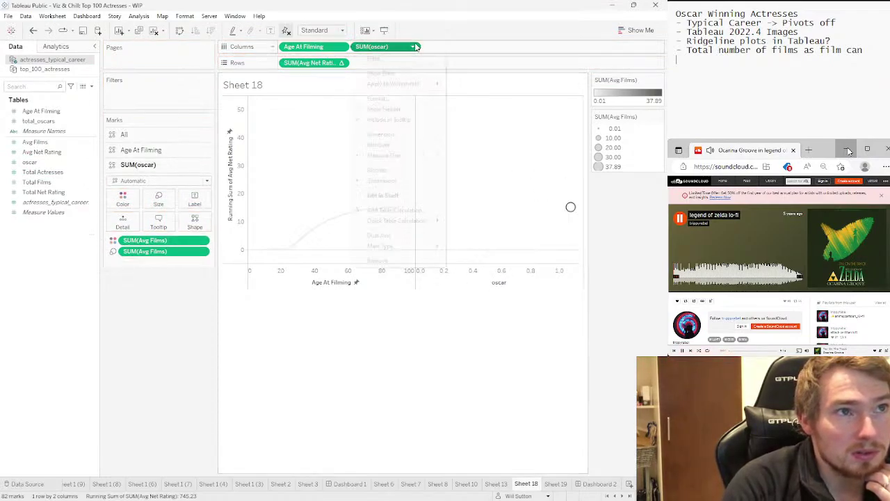
{"action": "mouse_move", "coordinate": [414, 155]}
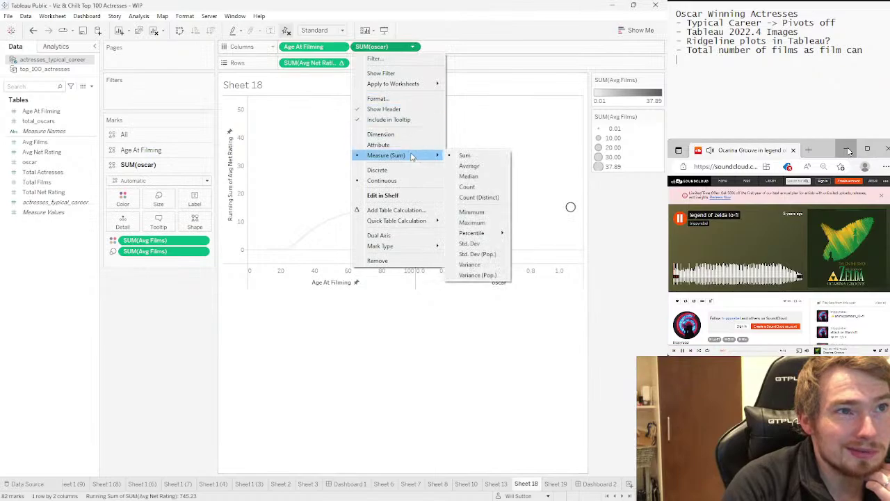
{"action": "left_click", "coordinate": [414, 307]}
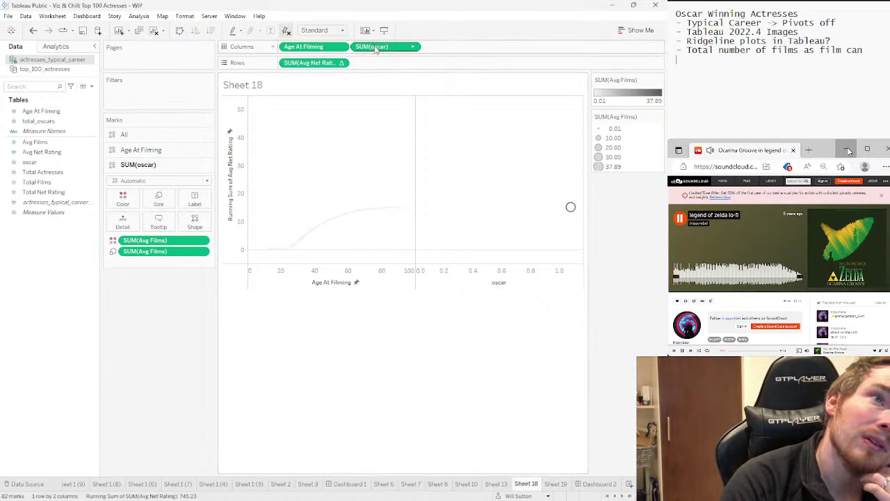
Move the oscar measure from Columns to Rows as a second chart and set its marks to circles after trying bars
{"action": "mouse_move", "coordinate": [375, 49]}
{"action": "left_mouse_down"}
{"action": "mouse_move", "coordinate": [393, 81]}
{"action": "mouse_move", "coordinate": [381, 64]}
{"action": "left_mouse_up"}
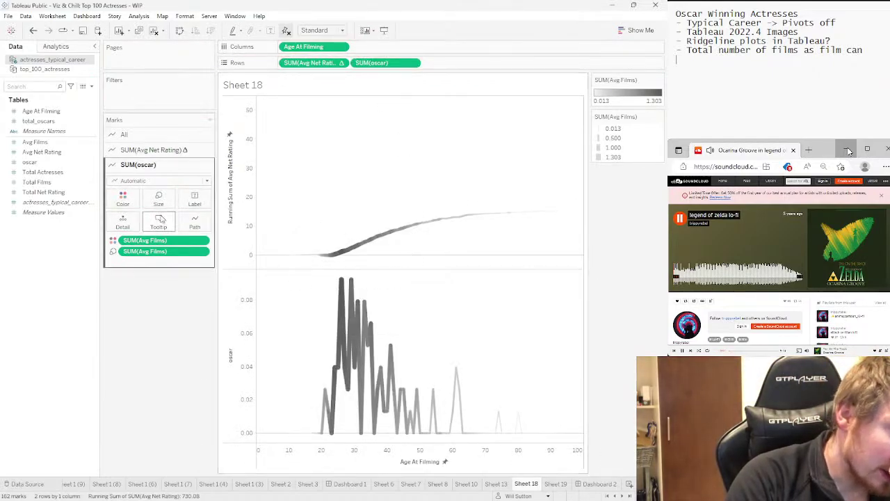
{"action": "left_click", "coordinate": [147, 181]}
{"action": "left_click", "coordinate": [125, 202]}
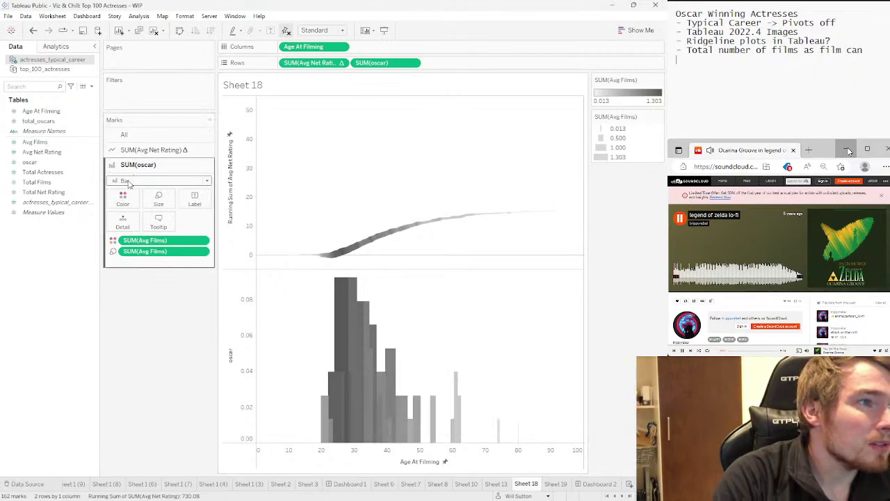
{"action": "left_click", "coordinate": [128, 181]}
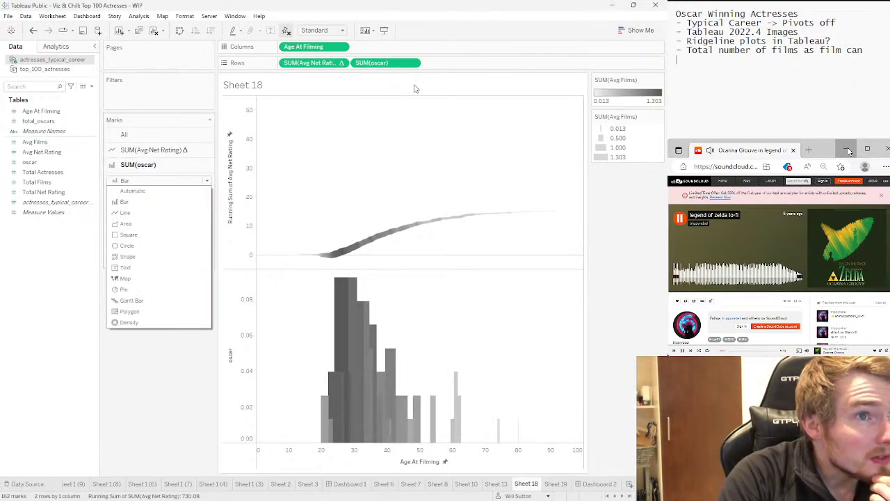
{"action": "key", "text": "Escape"}
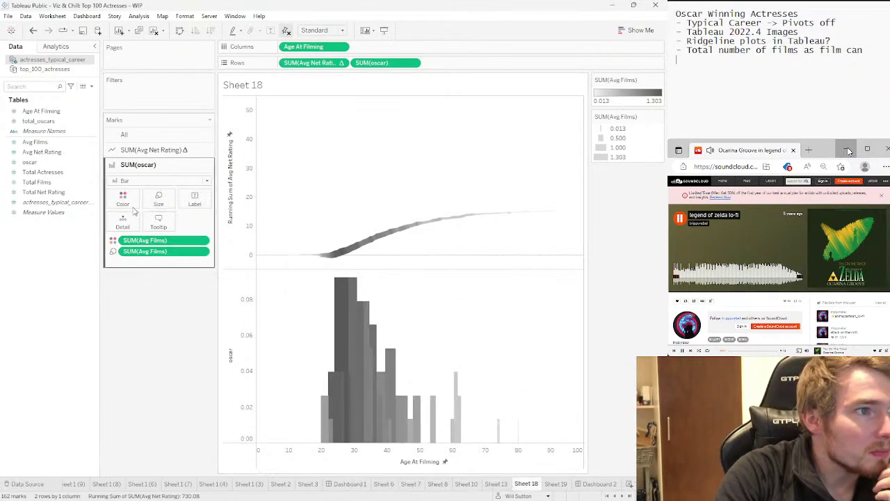
{"action": "left_click", "coordinate": [160, 181]}
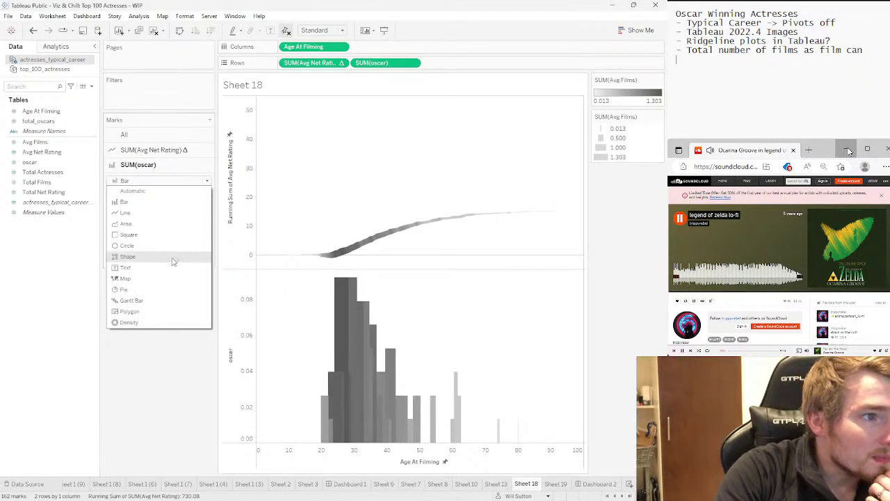
{"action": "left_click", "coordinate": [141, 203]}
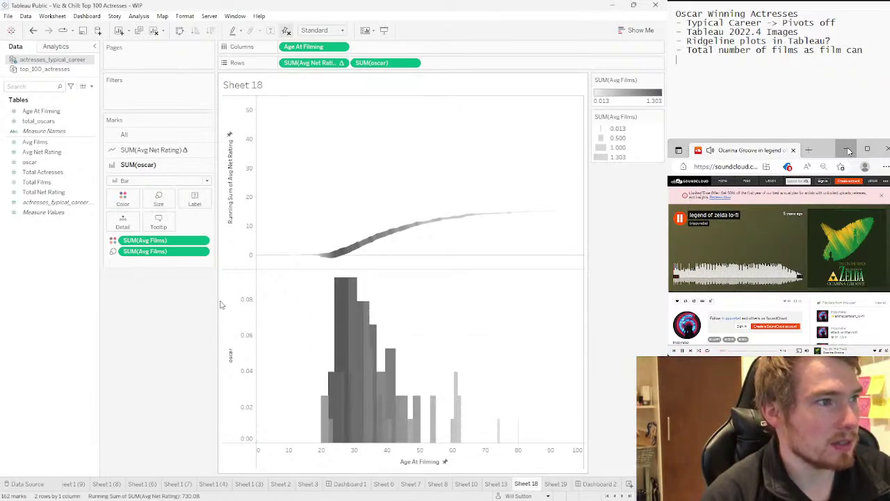
{"action": "left_click", "coordinate": [132, 180]}
{"action": "left_click", "coordinate": [126, 245]}
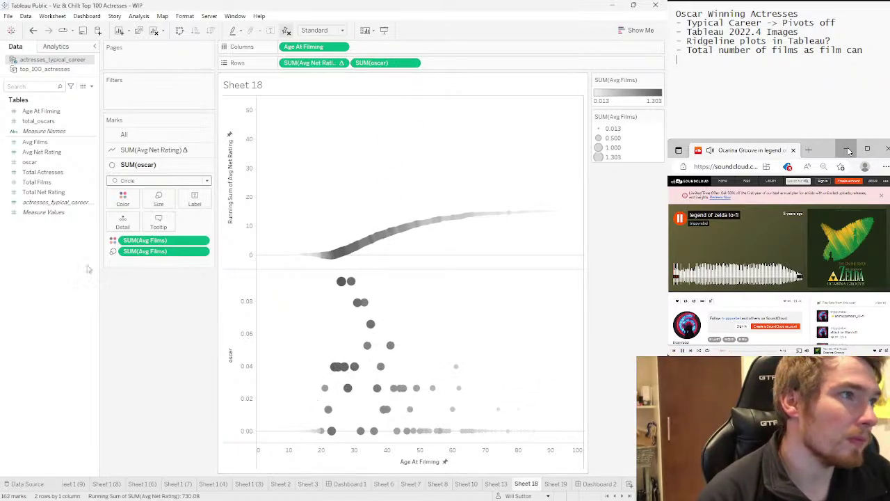
Create a calculated field named MIN(0) with the formula MIN(0) and replace the oscar measure on Rows with it
{"action": "right_click", "coordinate": [69, 316]}
{"action": "left_click", "coordinate": [97, 319]}
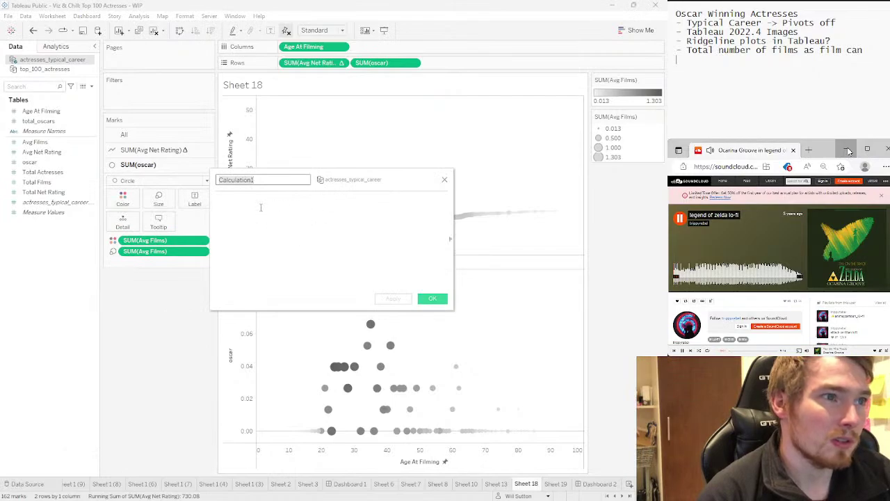
{"action": "type", "text": "MIN"}
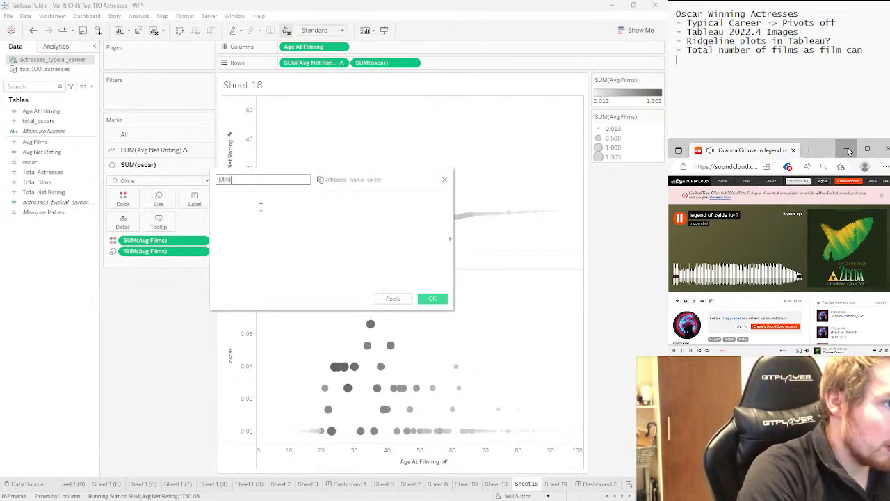
{"action": "type", "text": "("}
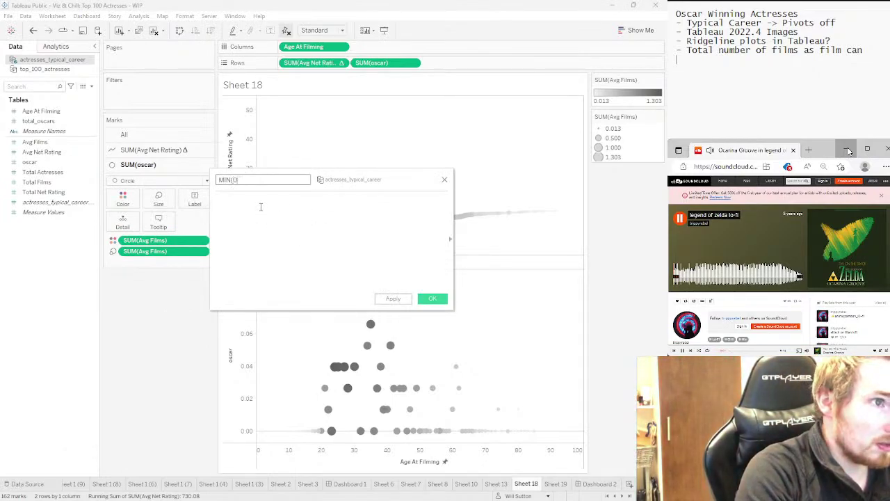
{"action": "type", "text": "0)"}
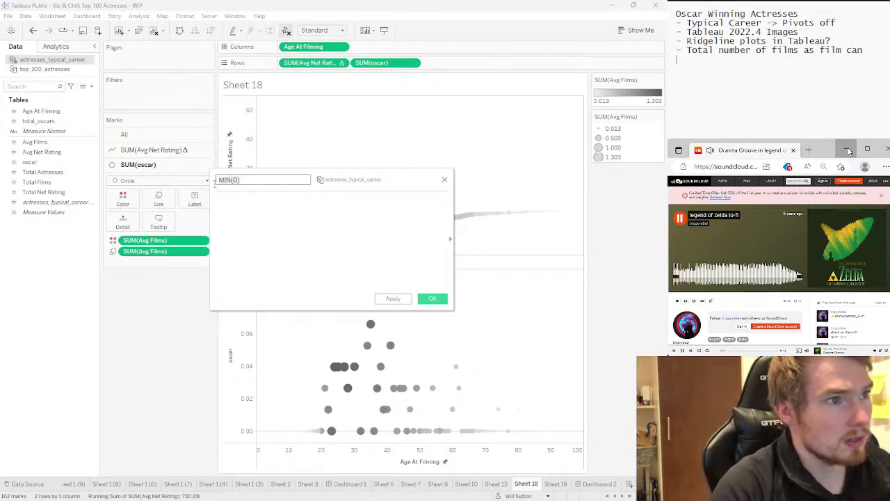
{"action": "left_click", "coordinate": [251, 208]}
{"action": "type", "text": "MIN(0)"}
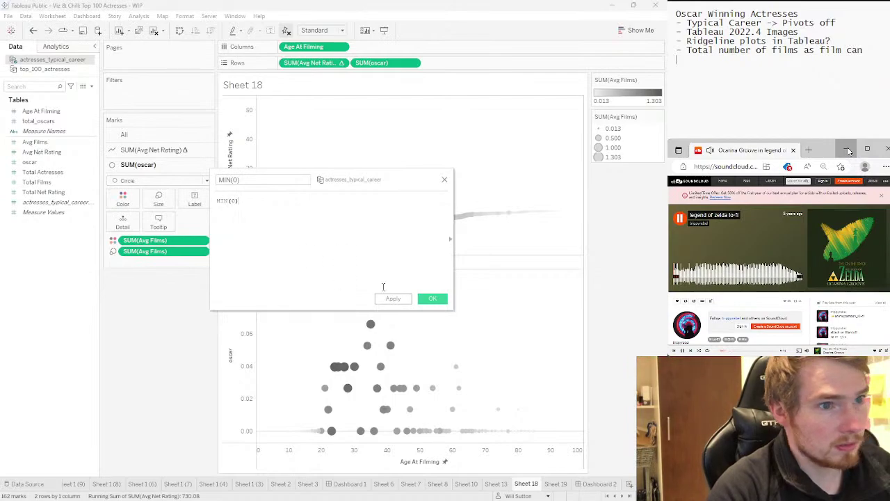
{"action": "left_click", "coordinate": [433, 298]}
{"action": "left_click_drag", "start_coordinate": [40, 174], "coordinate": [372, 61]}
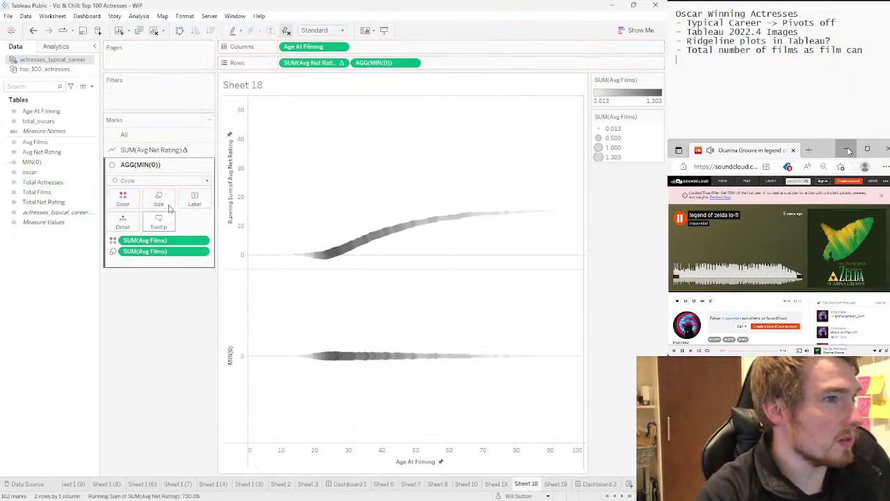
Size the circles of the MIN(0) chart by oscar instead of Avg Films
{"action": "left_click", "coordinate": [38, 164]}
{"action": "left_click", "coordinate": [52, 182]}
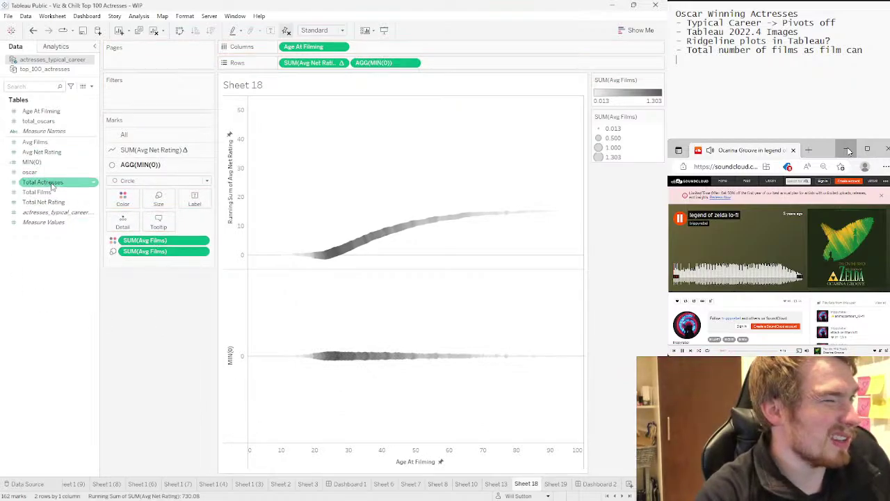
{"action": "left_click", "coordinate": [29, 172]}
{"action": "left_click_drag", "start_coordinate": [29, 172], "coordinate": [148, 258]}
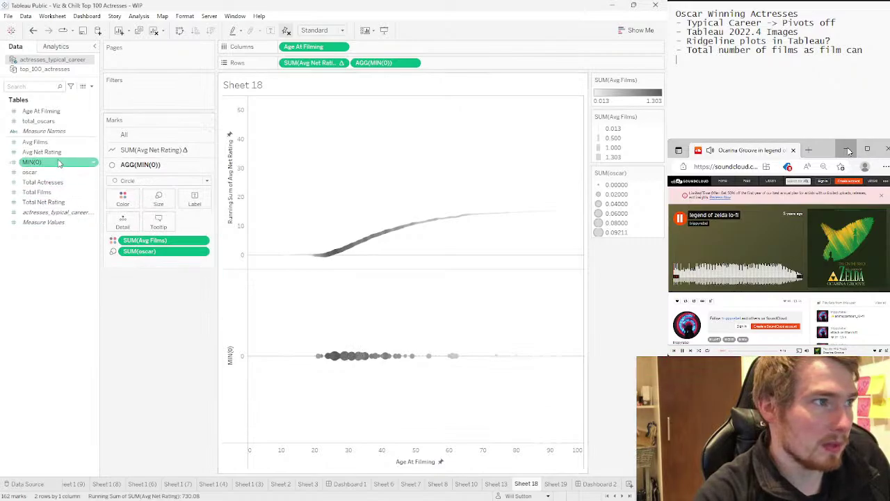
Colour the MIN(0) circles by oscar with a custom sequential palette ending in the saved orange custom colour
{"action": "left_click_drag", "start_coordinate": [50, 178], "coordinate": [123, 198]}
{"action": "left_click", "coordinate": [123, 198]}
{"action": "left_click", "coordinate": [167, 232]}
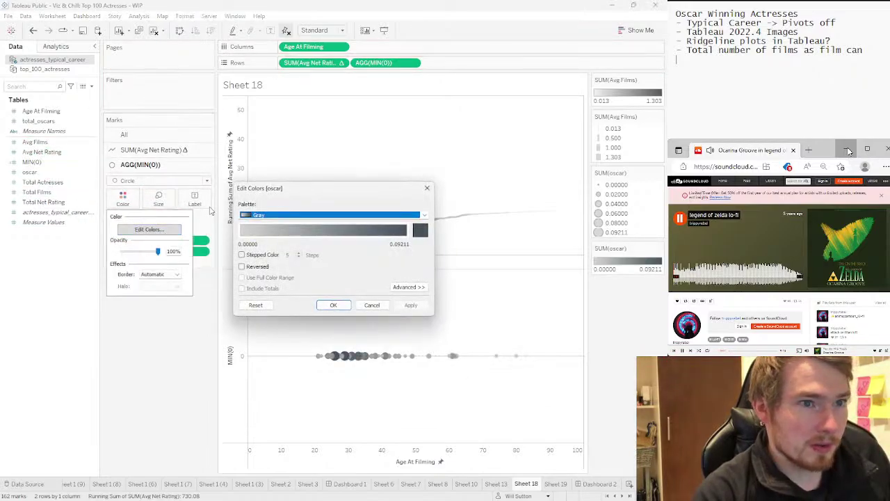
{"action": "left_click", "coordinate": [420, 230]}
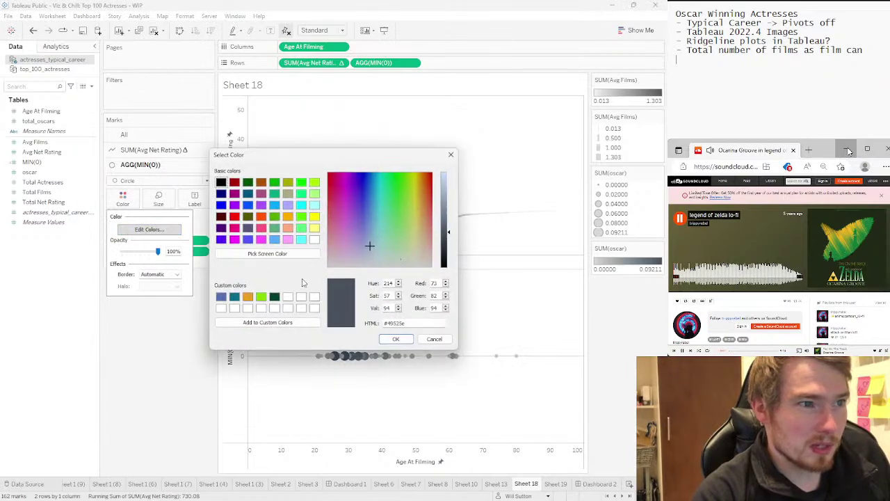
{"action": "left_click", "coordinate": [248, 297]}
{"action": "left_click", "coordinate": [396, 339]}
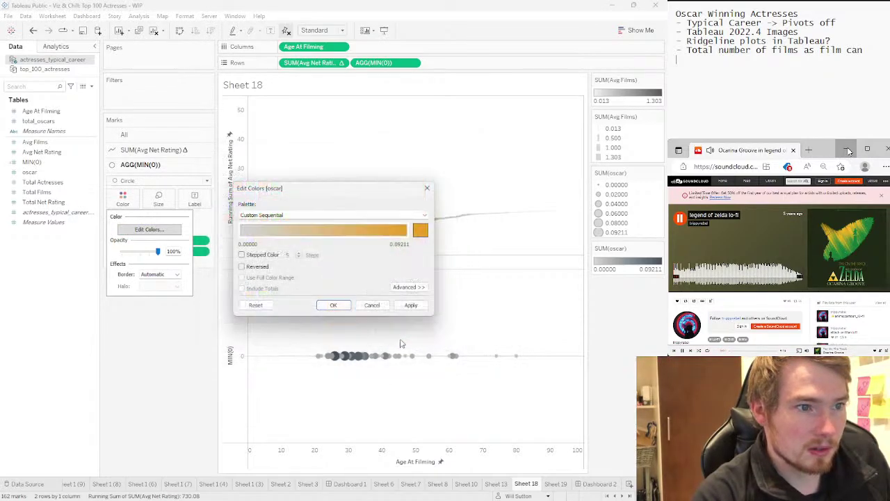
{"action": "left_click", "coordinate": [411, 304]}
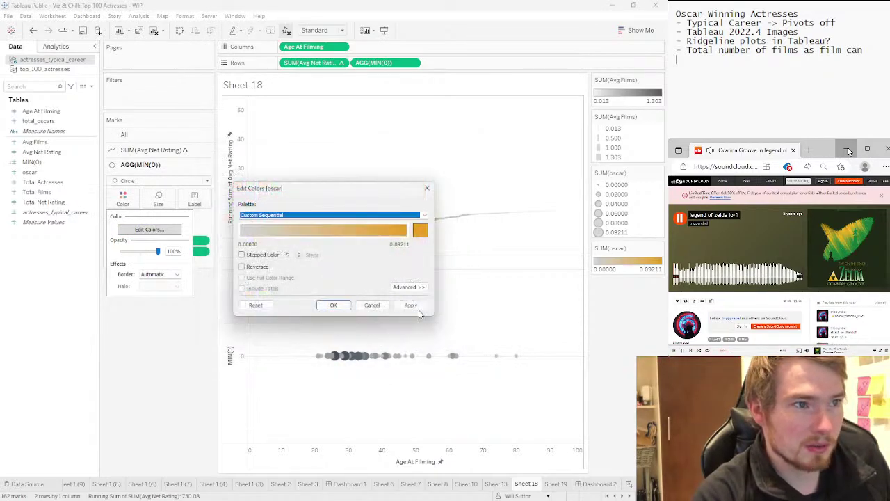
{"action": "left_click", "coordinate": [333, 306]}
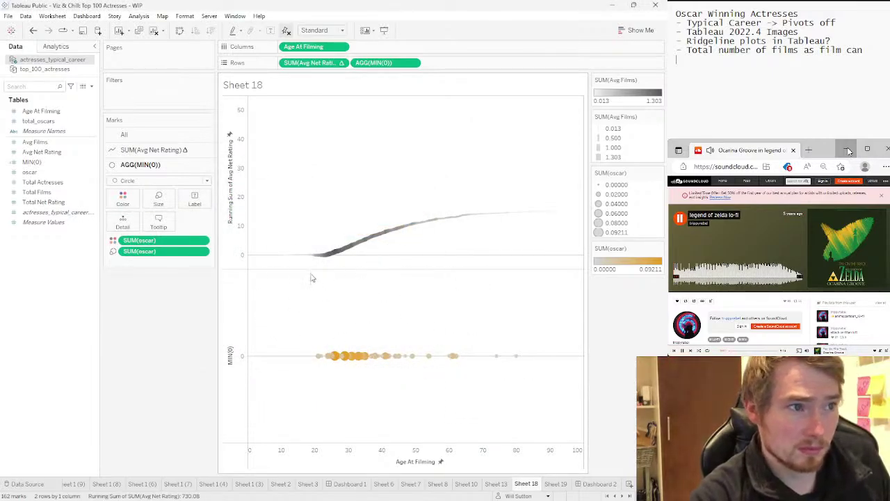
Combine the running-sum line and MIN(0) circles in a synchronized dual-axis chart, then place MIN(0) first on Rows
{"action": "right_click", "coordinate": [225, 364]}
{"action": "left_click", "coordinate": [254, 414]}
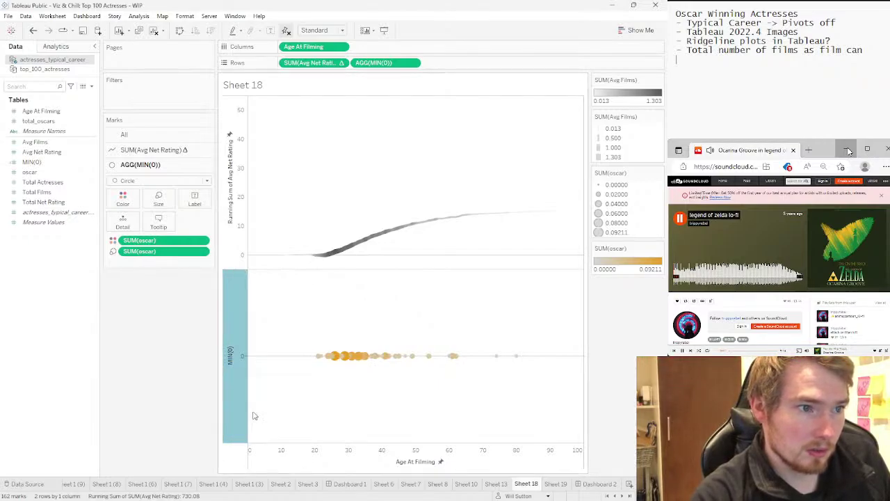
{"action": "right_click", "coordinate": [580, 245]}
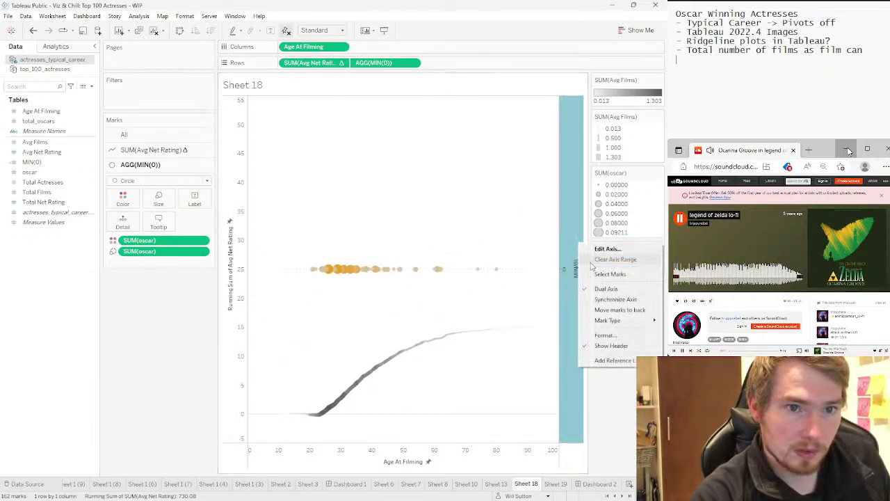
{"action": "left_click", "coordinate": [615, 306]}
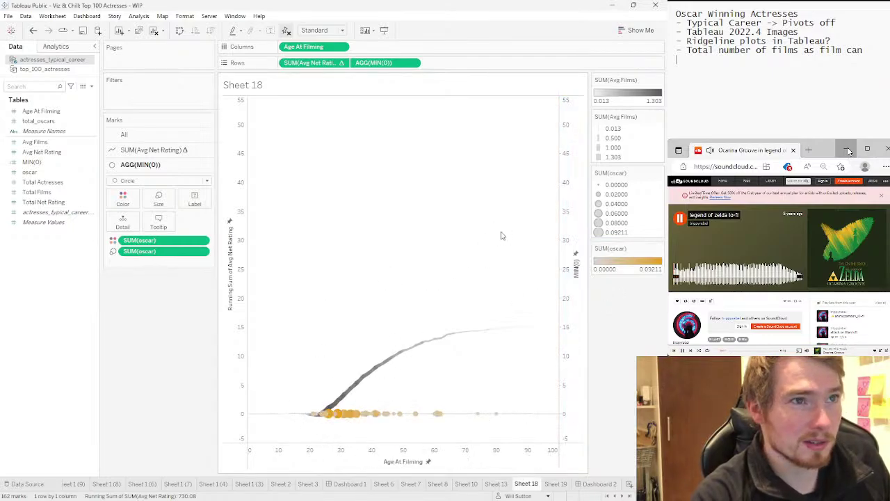
{"action": "left_click_drag", "start_coordinate": [376, 63], "coordinate": [292, 67]}
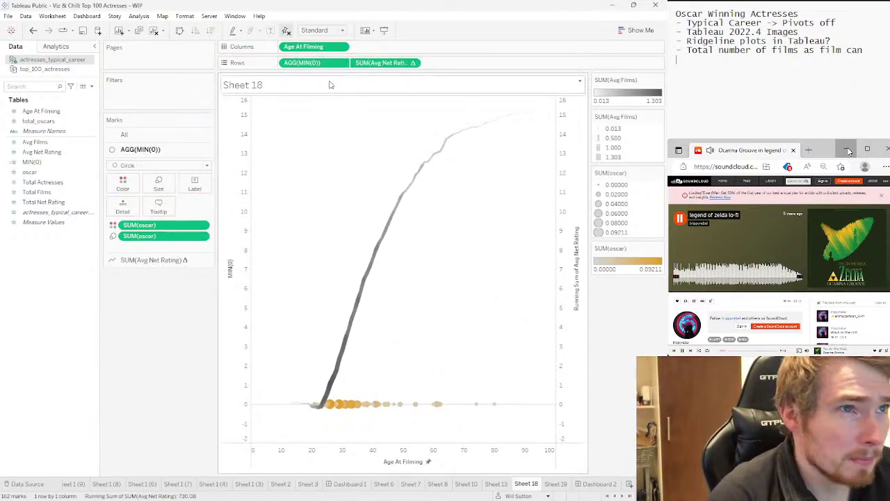
Examine the running net rating, average films and oscar values at different ages along the career line
{"action": "mouse_move", "coordinate": [328, 405]}
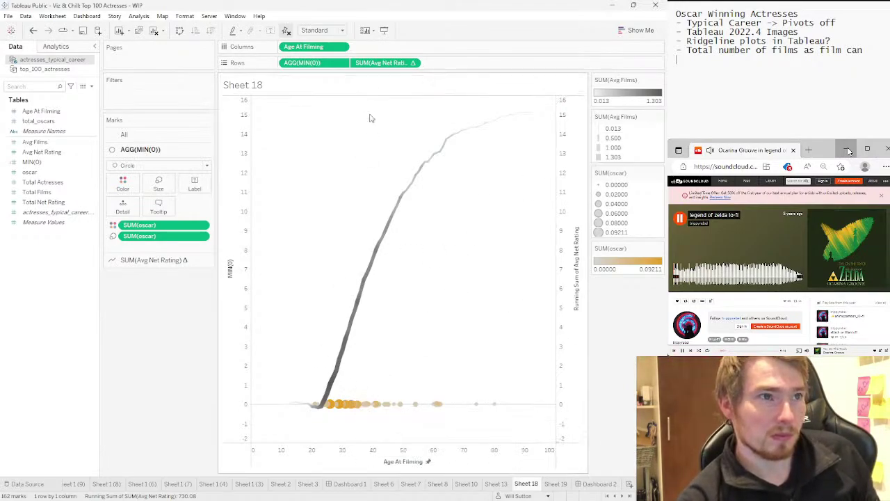
{"action": "mouse_move", "coordinate": [382, 253]}
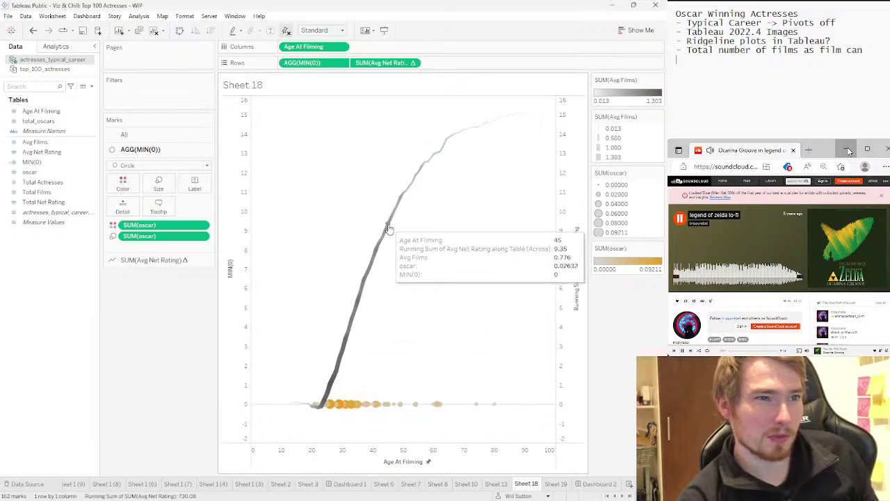
{"action": "left_click", "coordinate": [388, 227]}
{"action": "left_click", "coordinate": [388, 228]}
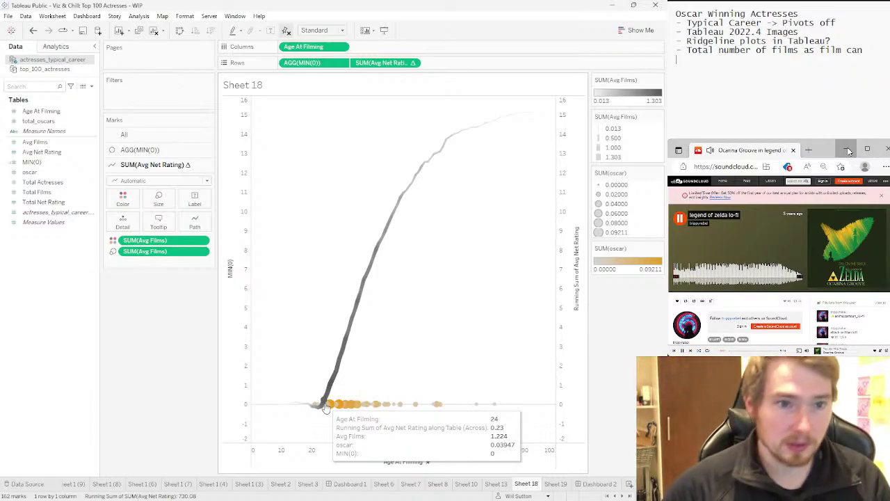
{"action": "mouse_move", "coordinate": [349, 353]}
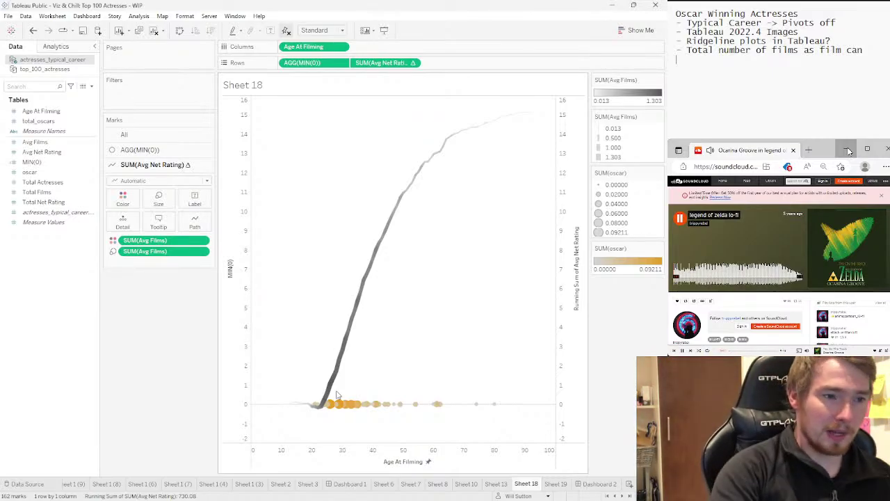
{"action": "mouse_move", "coordinate": [330, 388]}
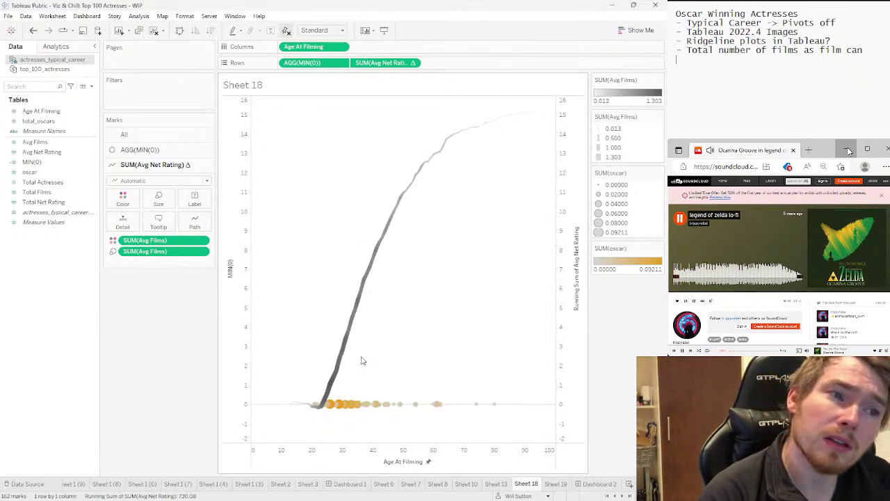
{"action": "mouse_move", "coordinate": [452, 145]}
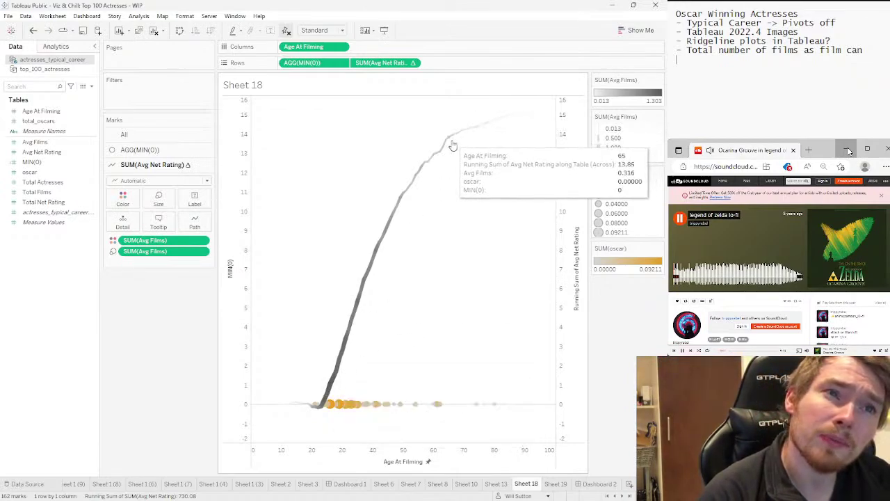
{"action": "mouse_move", "coordinate": [536, 120]}
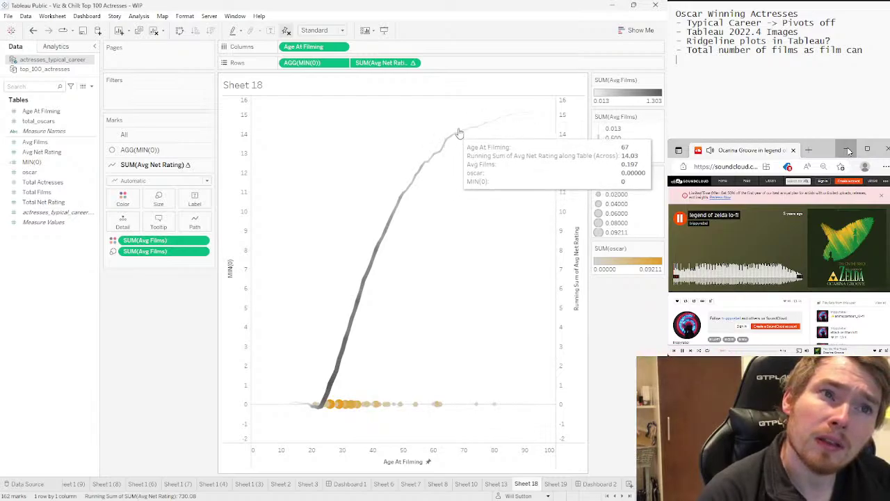
{"action": "mouse_move", "coordinate": [498, 126]}
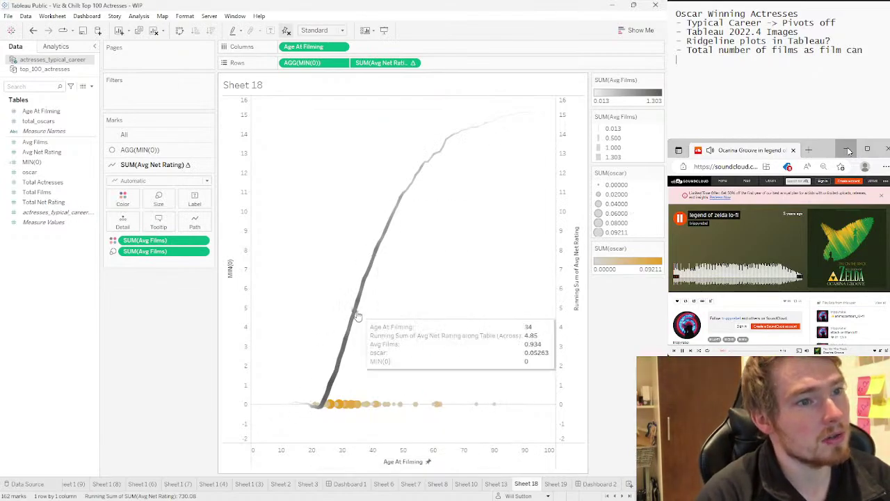
{"action": "mouse_move", "coordinate": [401, 202]}
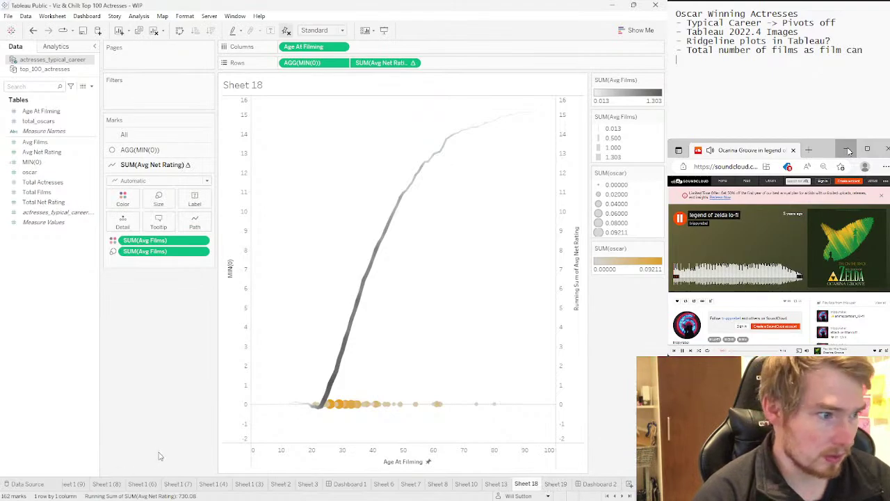
Review the chart on Dashboard 2, then duplicate Sheet 1 (5) and position the copy between Sheet 19 and Dashboard 2
{"action": "left_click", "coordinate": [601, 483]}
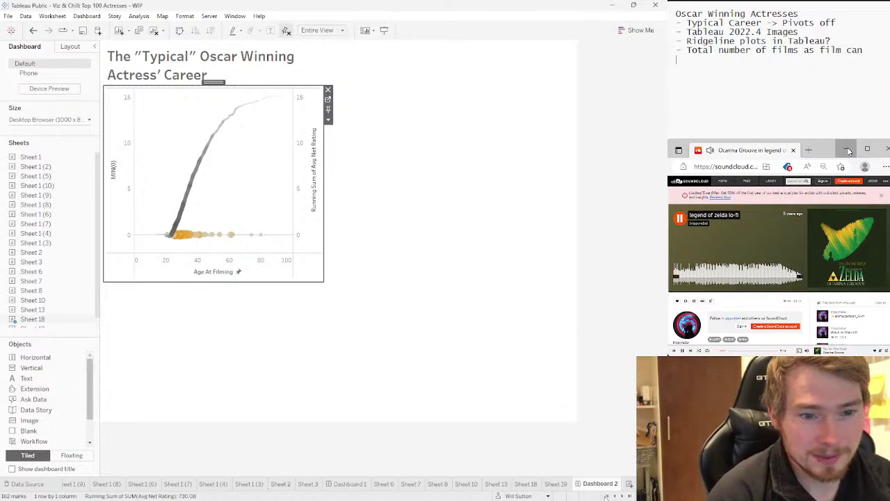
{"action": "left_click", "coordinate": [608, 495]}
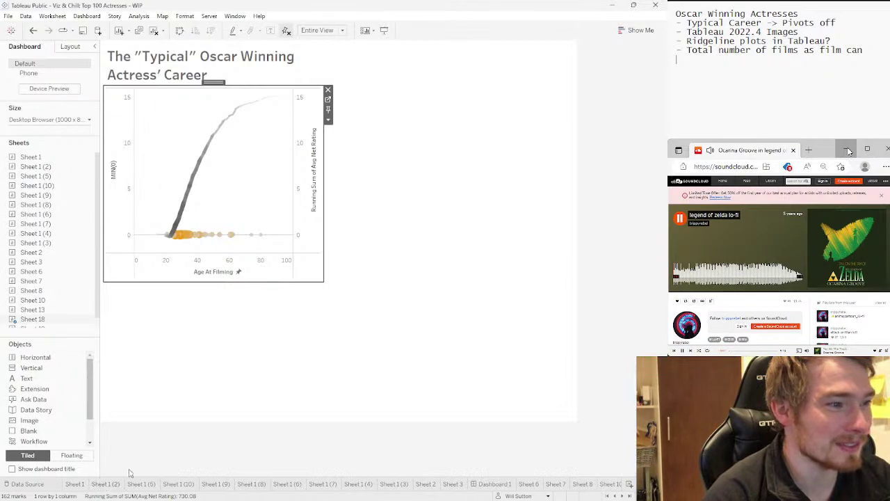
{"action": "left_click", "coordinate": [135, 485]}
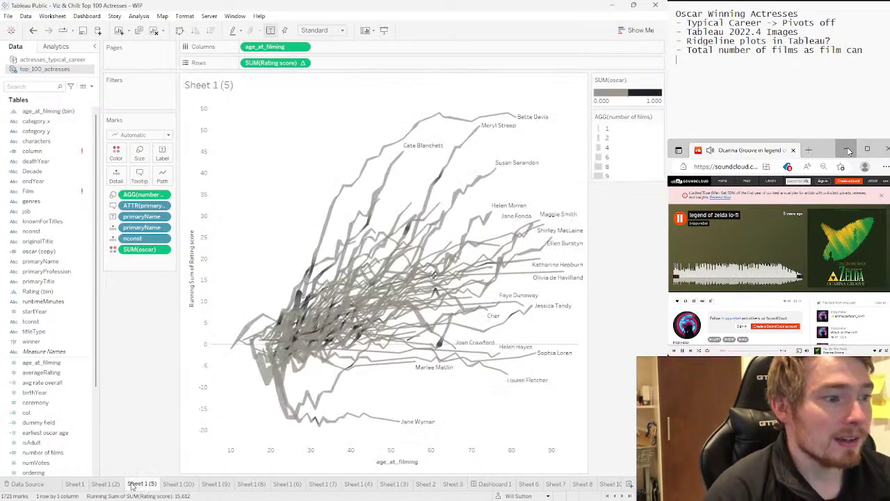
{"action": "right_click", "coordinate": [133, 485]}
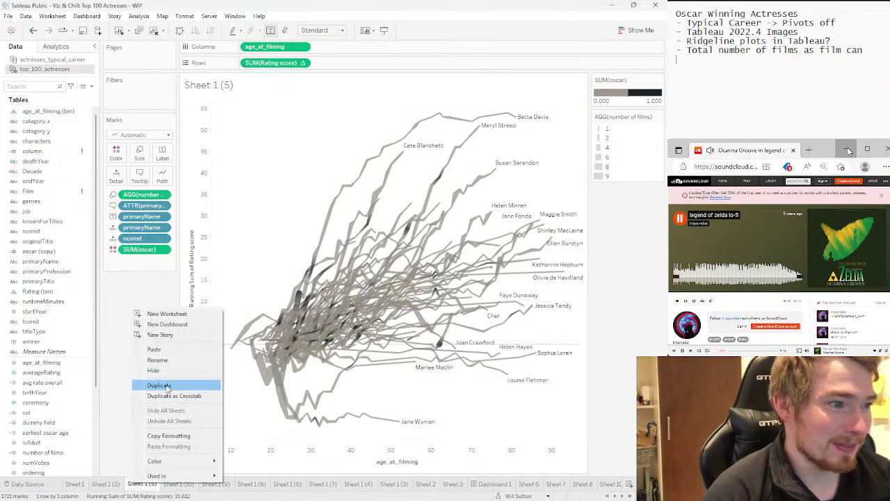
{"action": "left_click", "coordinate": [167, 386]}
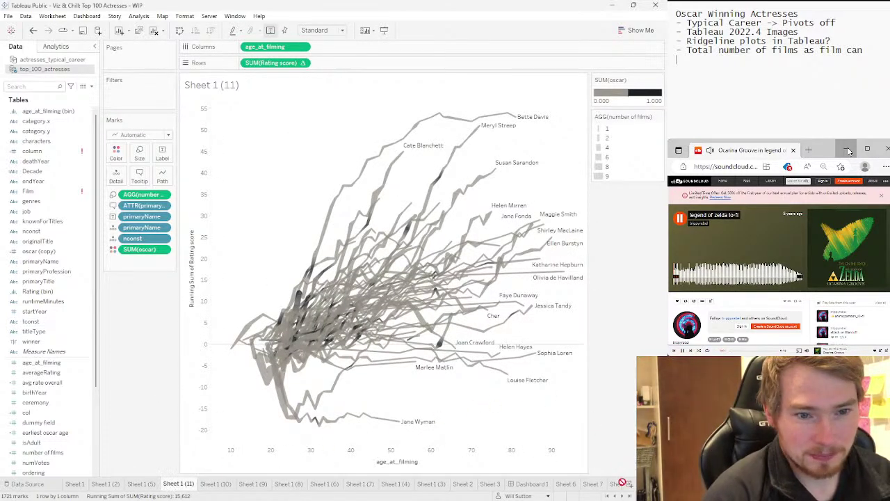
{"action": "left_click_drag", "start_coordinate": [623, 482], "coordinate": [617, 488]}
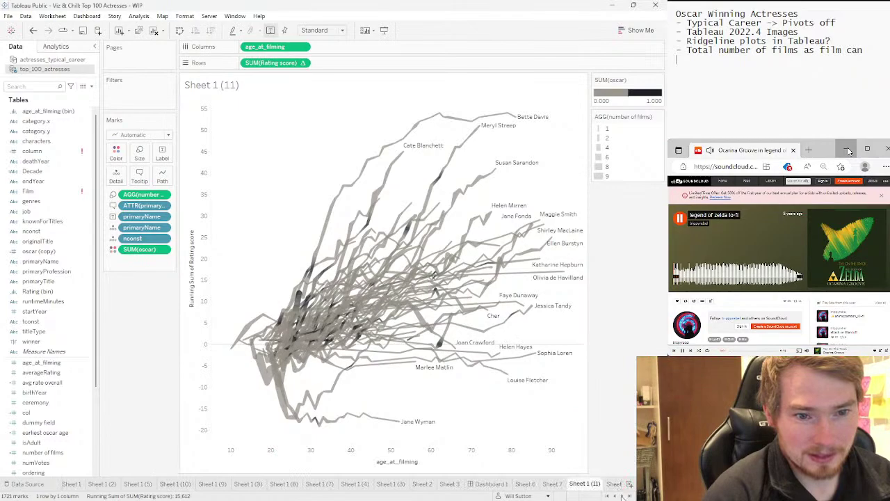
{"action": "left_click", "coordinate": [623, 495]}
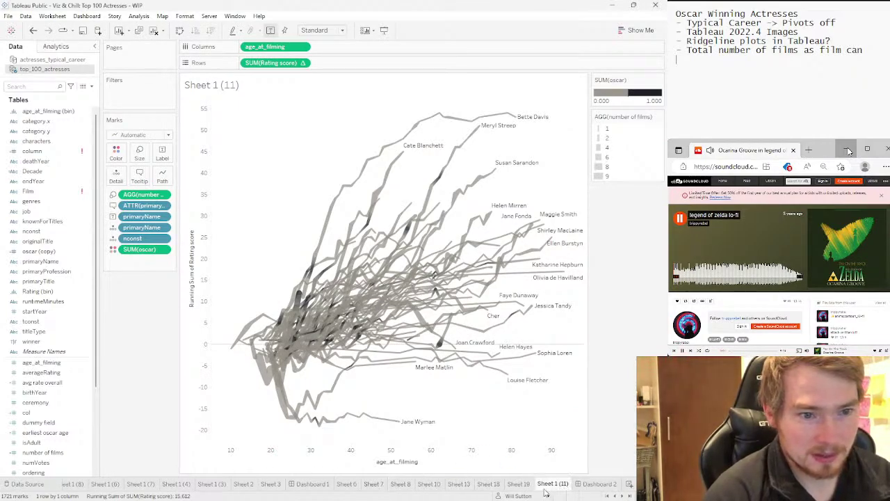
Reorder Sheet 18 to follow Sheet 19 and rename it Typical Career
{"action": "left_click", "coordinate": [520, 488]}
{"action": "left_click", "coordinate": [553, 487]}
{"action": "left_click", "coordinate": [528, 487]}
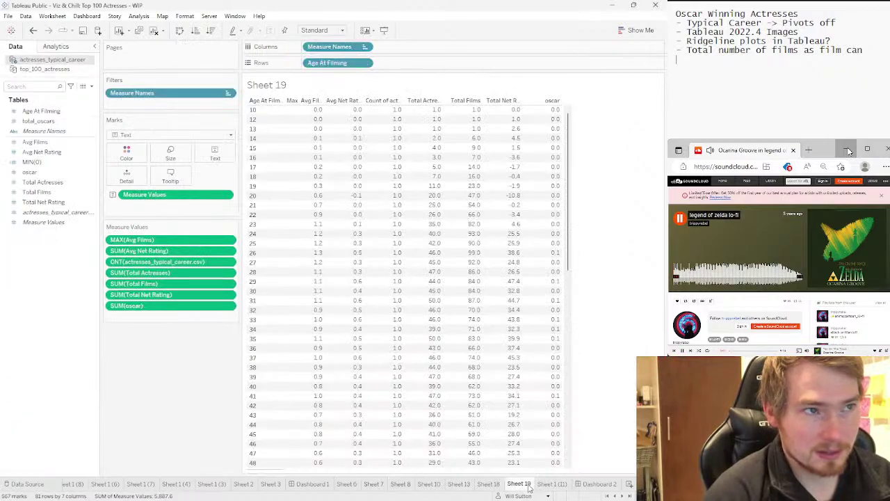
{"action": "left_click", "coordinate": [480, 487]}
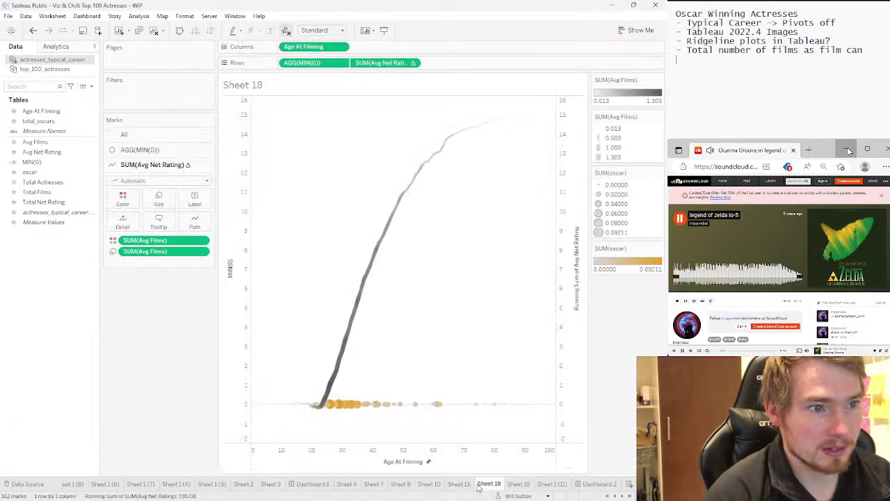
{"action": "left_click_drag", "start_coordinate": [490, 484], "coordinate": [527, 484]}
{"action": "right_click", "coordinate": [527, 483]}
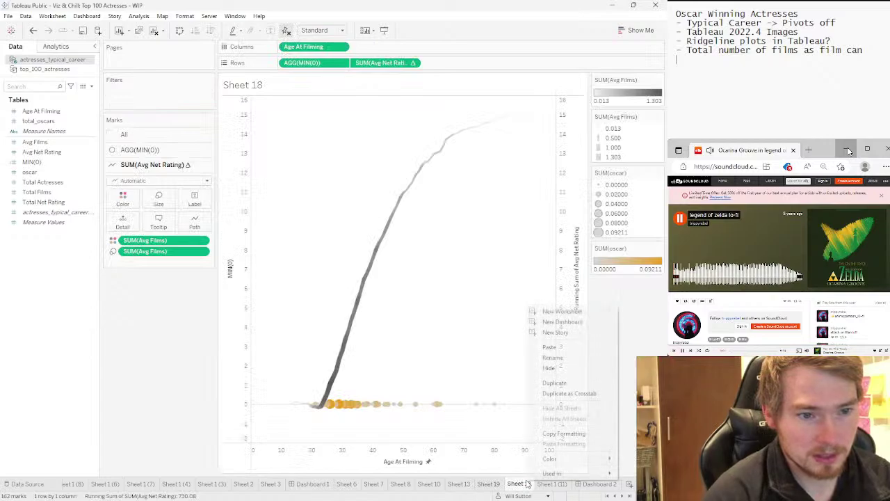
{"action": "left_click", "coordinate": [556, 358]}
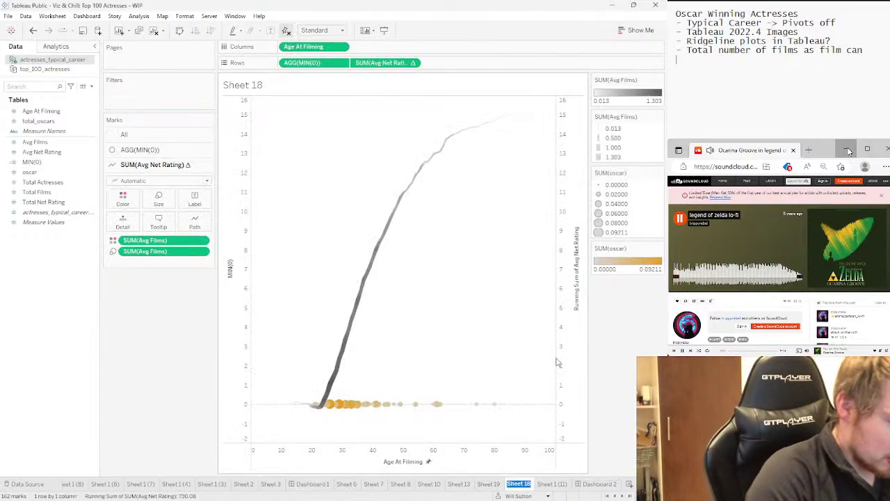
{"action": "type", "text": "Typical C"}
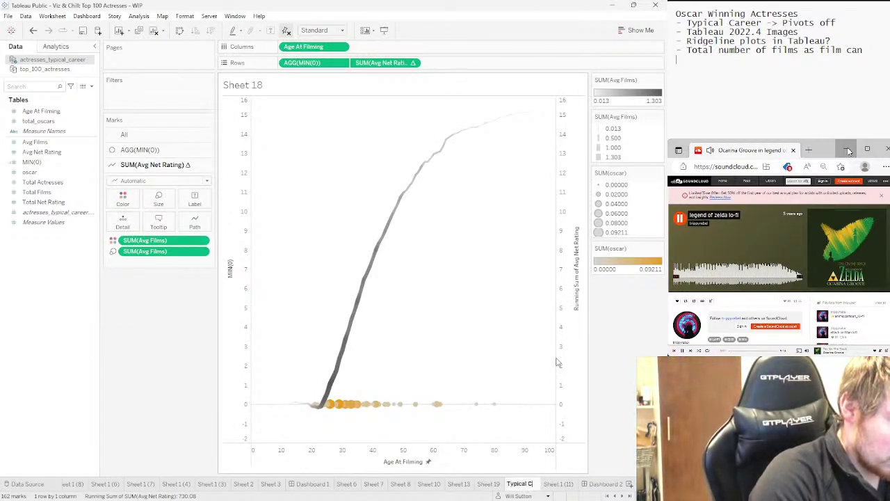
{"action": "type", "text": "areer"}
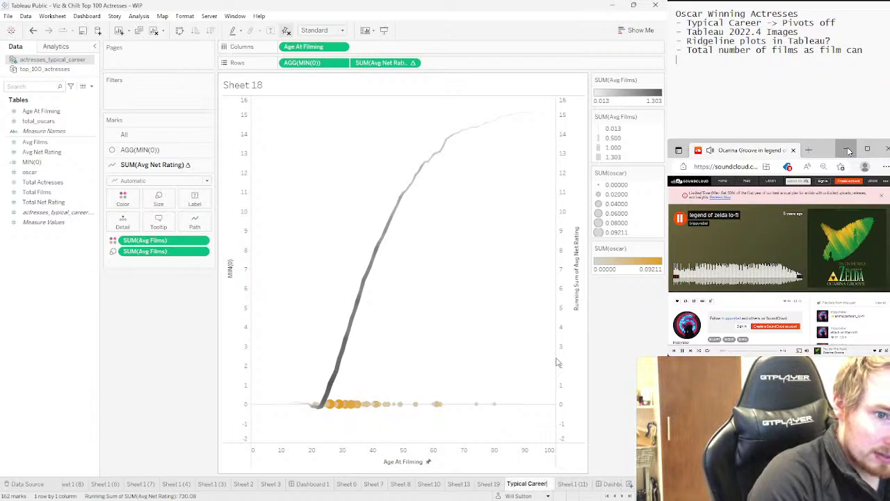
{"action": "key", "text": "Return"}
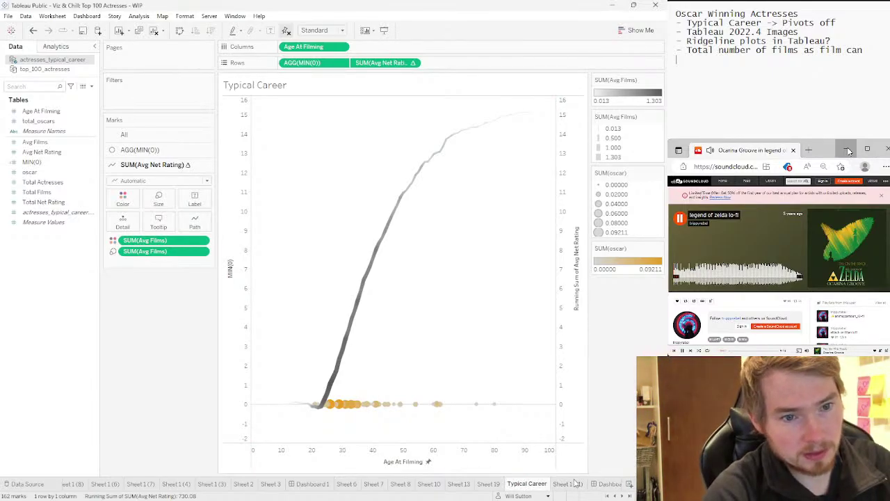
Open the Sheet 1 (11) worksheet and locate the oscar measure among the top_100_actresses fields
{"action": "left_click", "coordinate": [572, 483]}
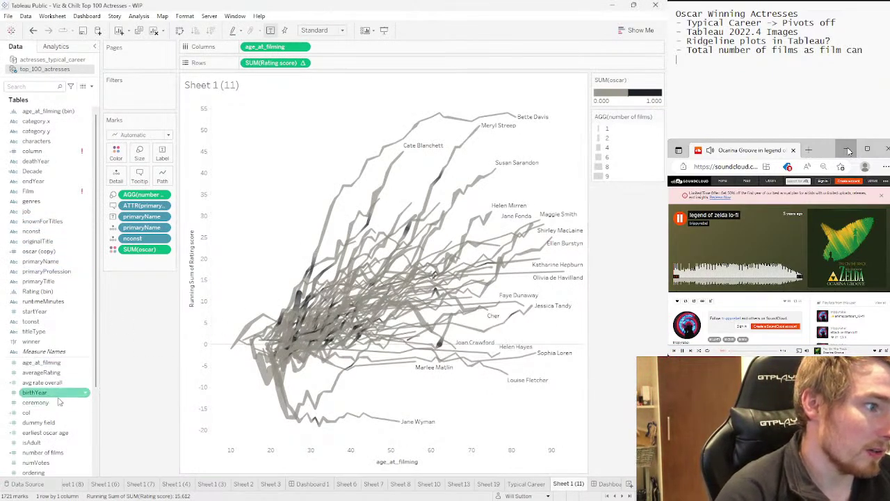
{"action": "left_click", "coordinate": [42, 383]}
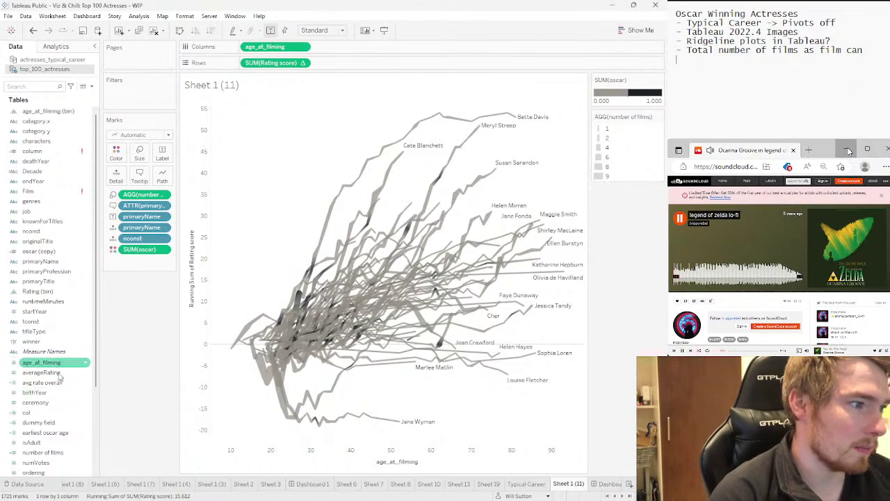
{"action": "scroll", "coordinate": [56, 410], "scroll_direction": "down", "scroll_amount": 3}
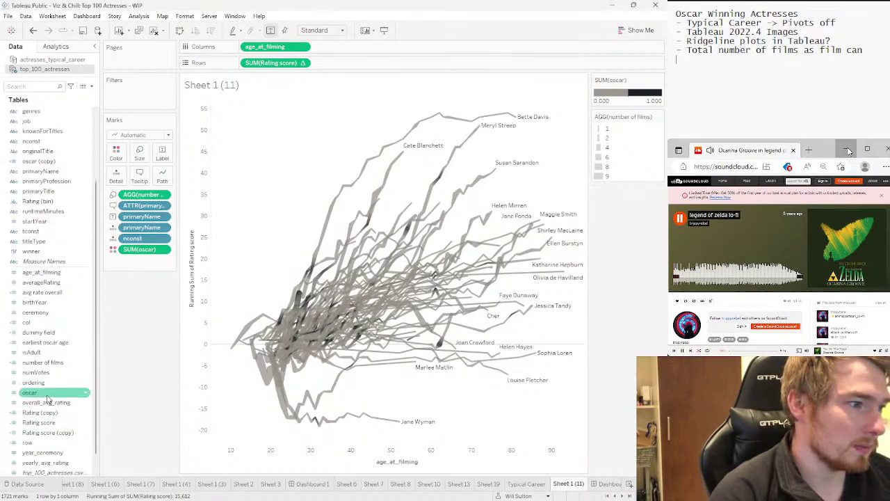
Create a calculated field from oscar and begin its formula with a FIXED level of detail on [nconst]
{"action": "right_click", "coordinate": [60, 392]}
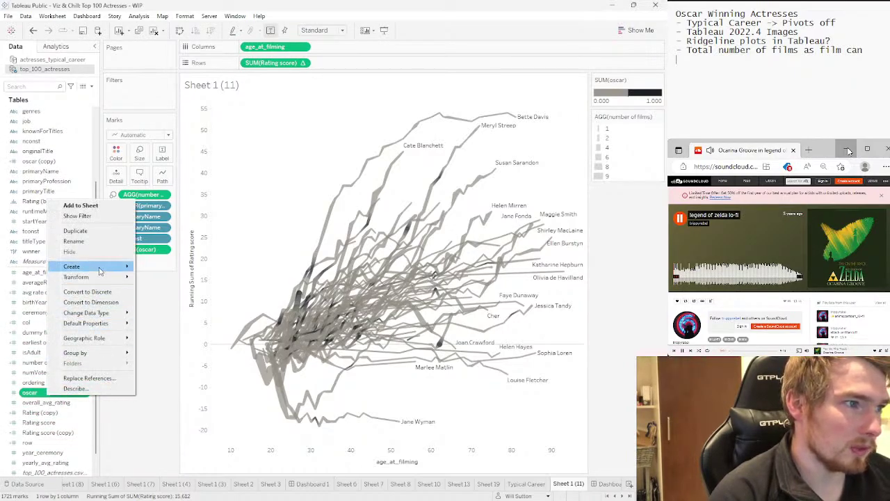
{"action": "mouse_move", "coordinate": [76, 267]}
{"action": "left_click", "coordinate": [160, 267]}
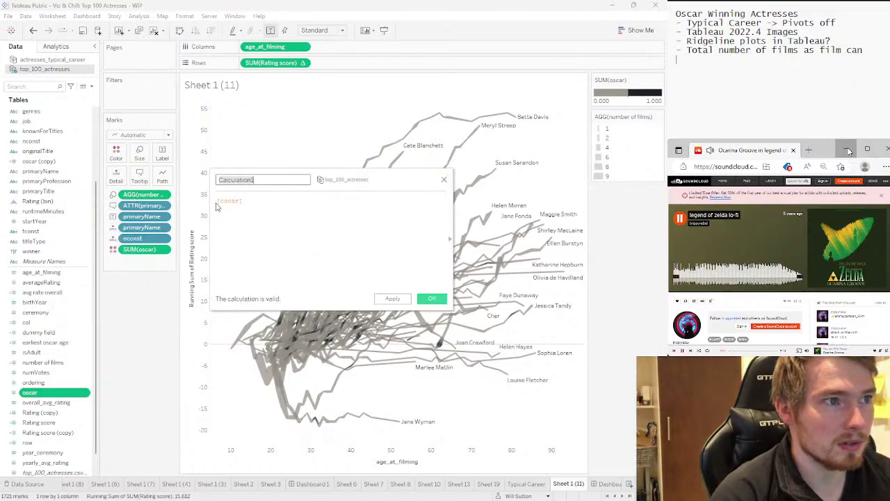
{"action": "key", "text": "Tab"}
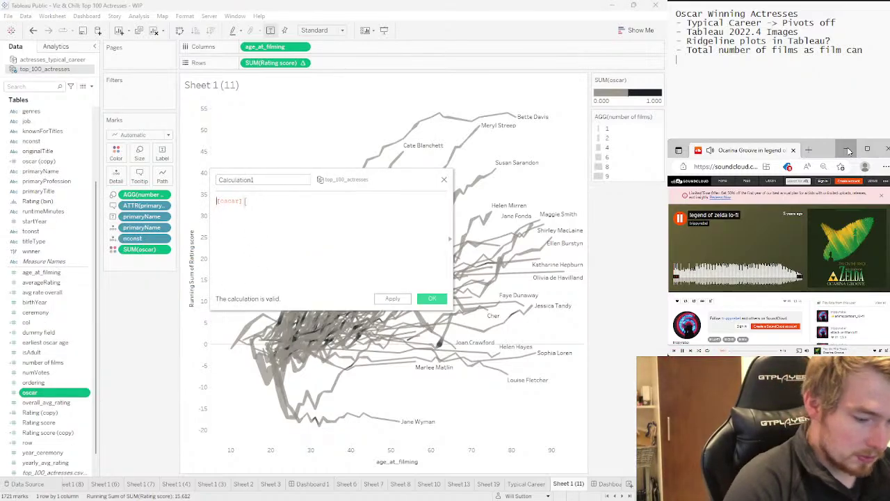
{"action": "type", "text": "FIXED "}
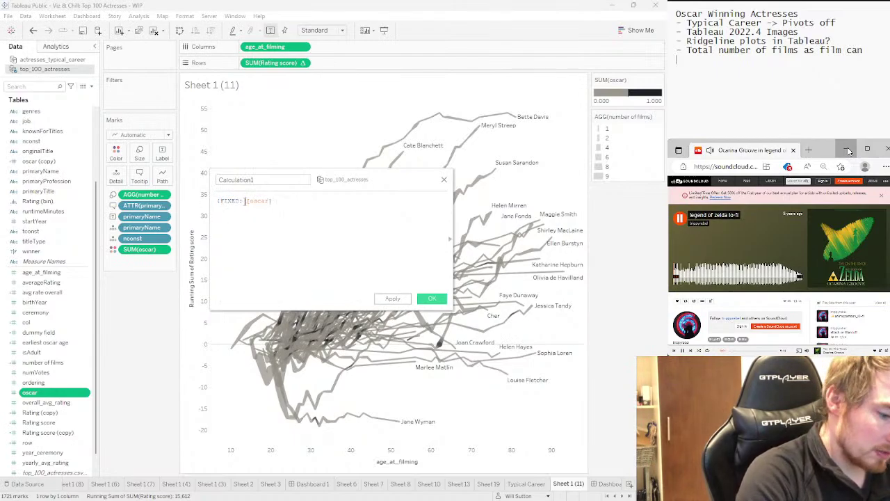
{"action": "type", "text": "nc"}
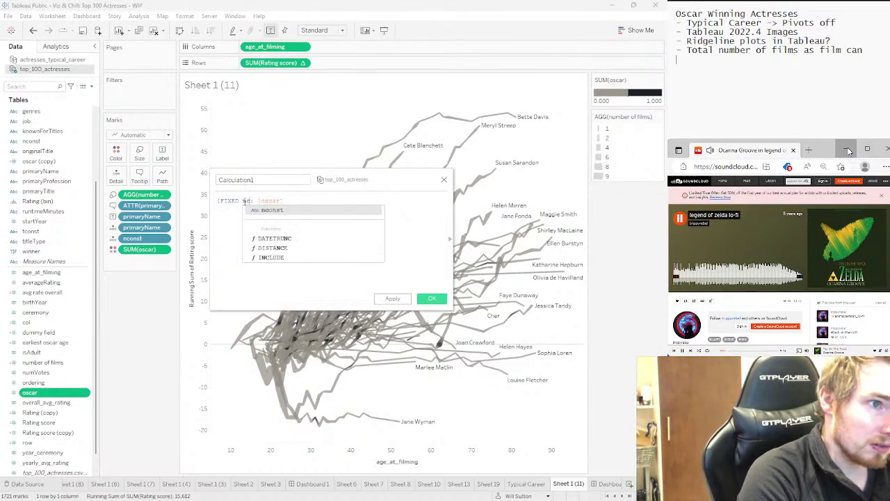
{"action": "type", "text": "on"}
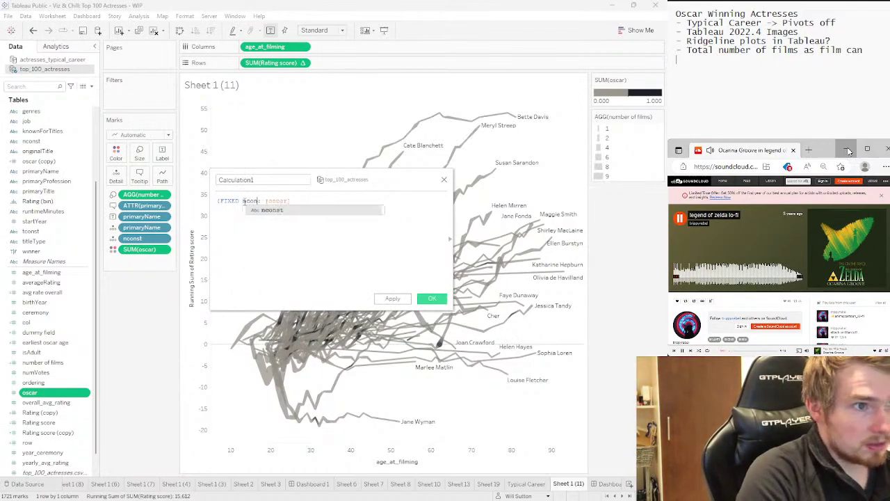
{"action": "key", "text": "Return"}
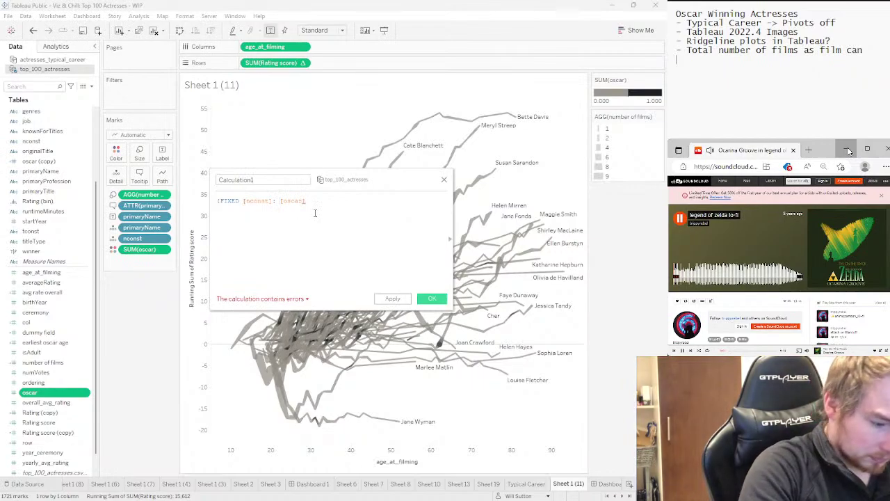
Complete the FIXED formula's expression as IF [oscar]=1 THEN [startYear] END and close the braces
{"action": "type", "text": "IF"}
{"action": "key", "text": "Escape"}
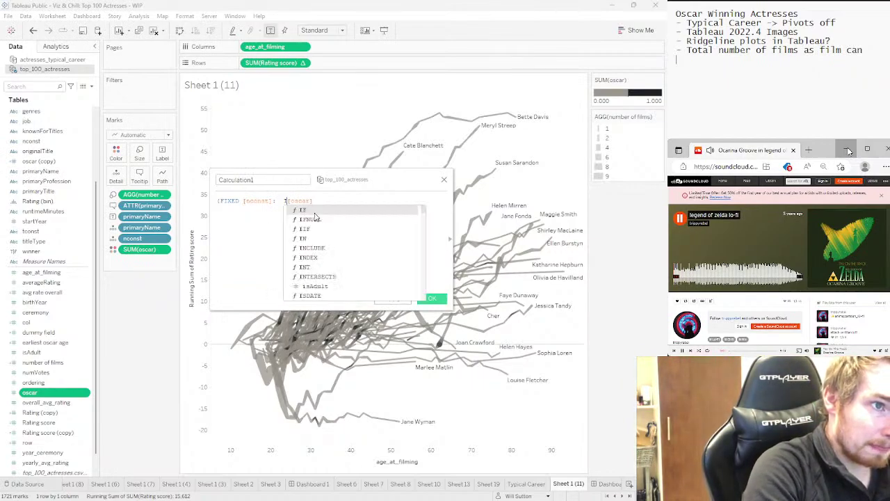
{"action": "key", "text": "Escape"}
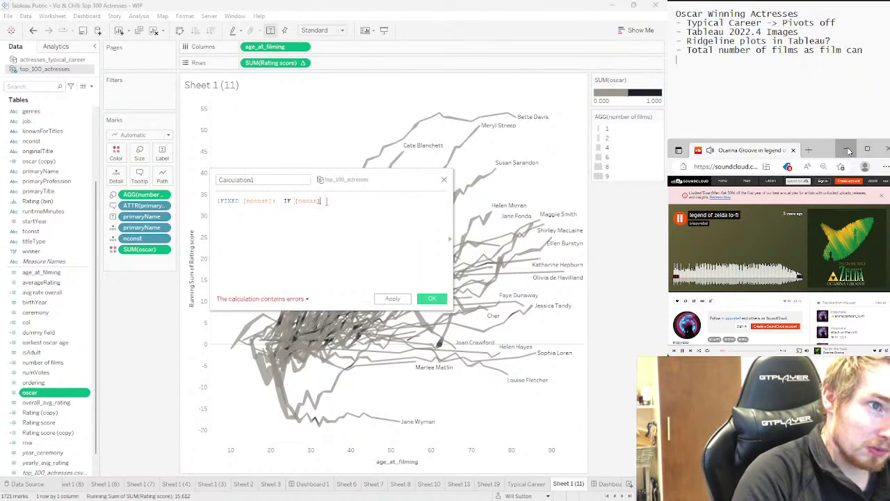
{"action": "type", "text": "=1 THEN"}
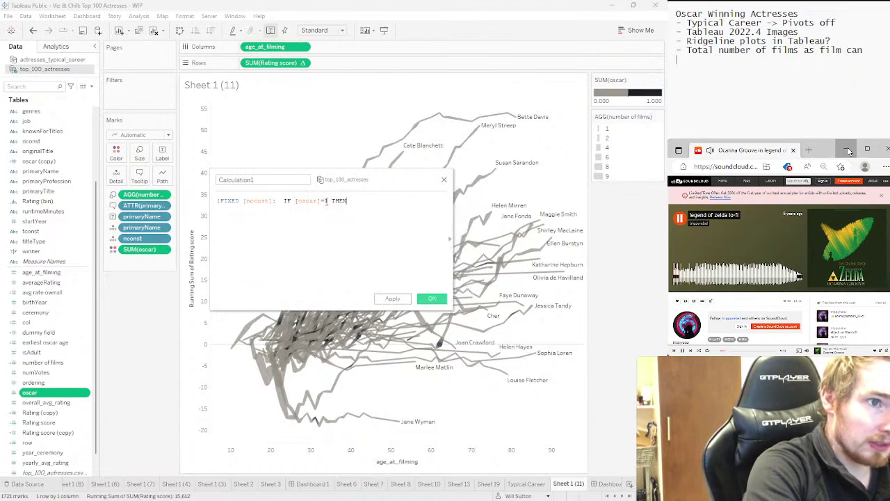
{"action": "type", "text": " fir"}
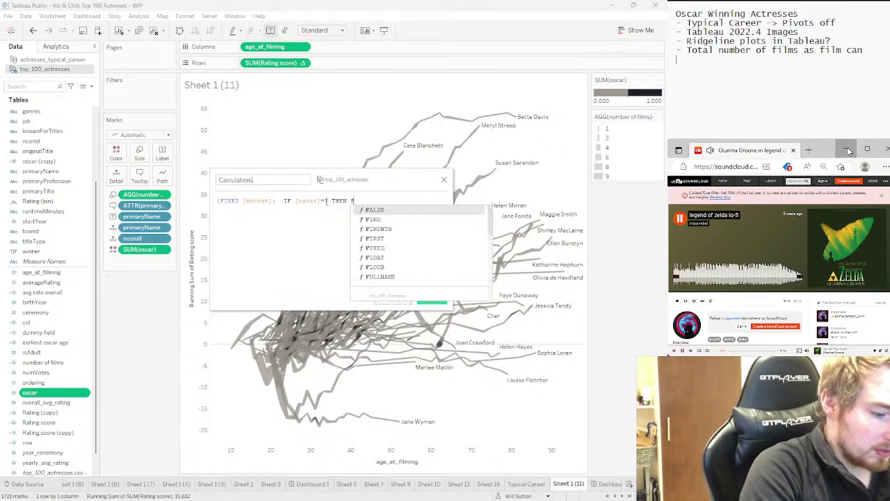
{"action": "key", "text": "BackSpace"}
{"action": "key", "text": "BackSpace"}
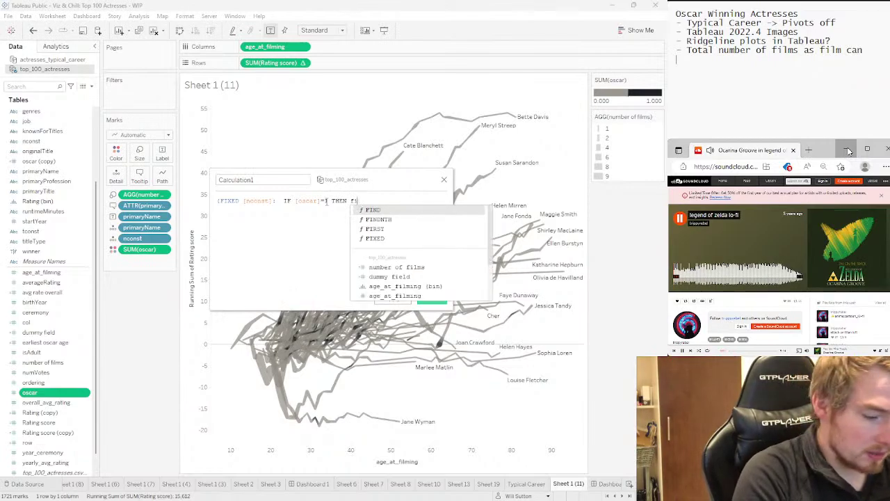
{"action": "key", "text": "BackSpace"}
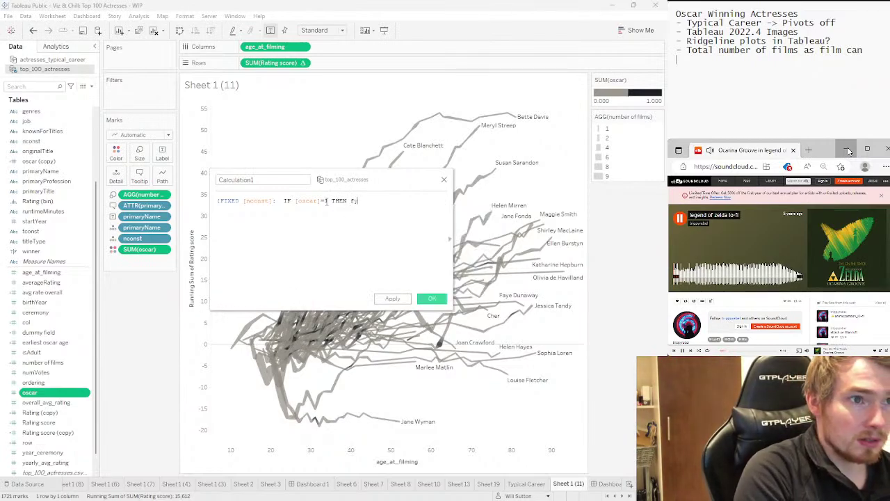
{"action": "type", "text": "star"}
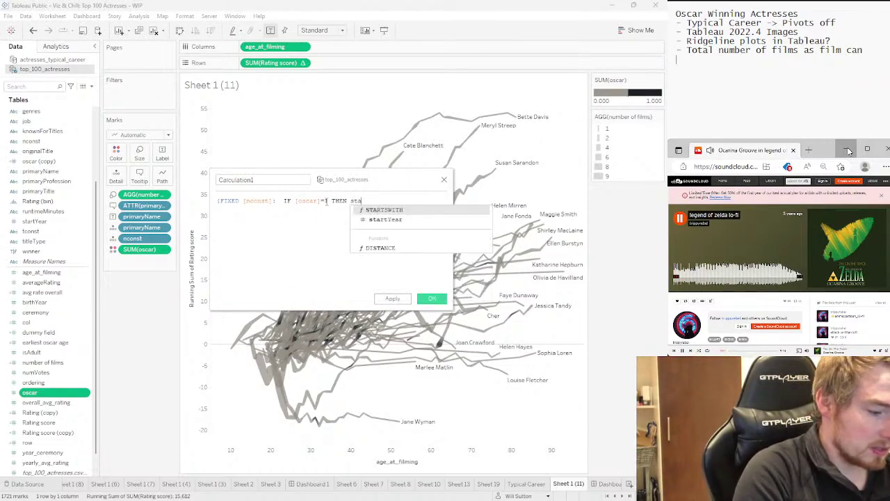
{"action": "double_click", "coordinate": [370, 218]}
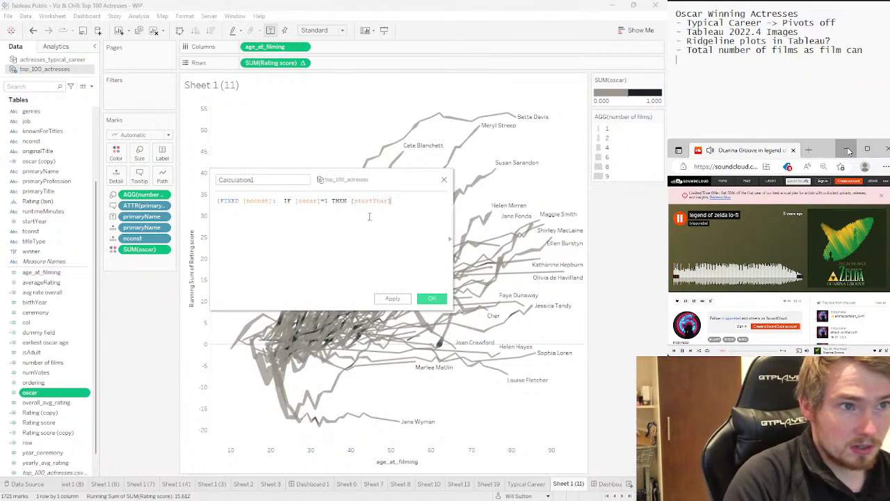
{"action": "type", "text": "END"}
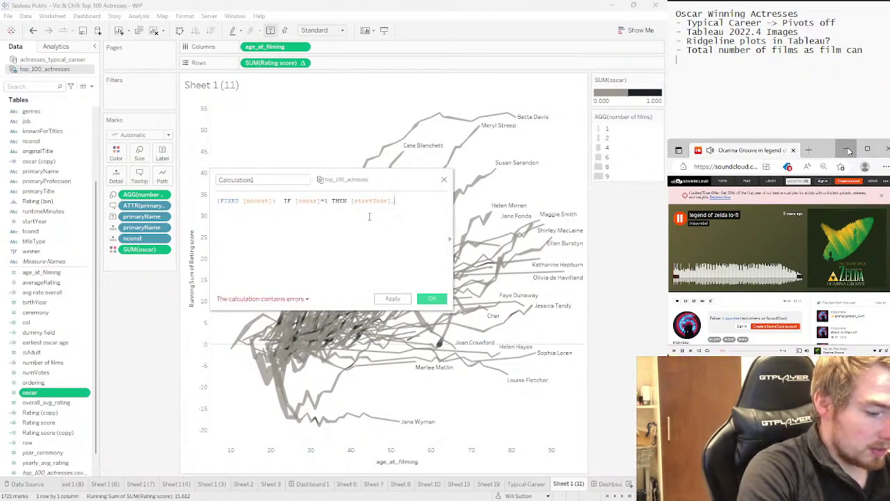
{"action": "type", "text": "},"}
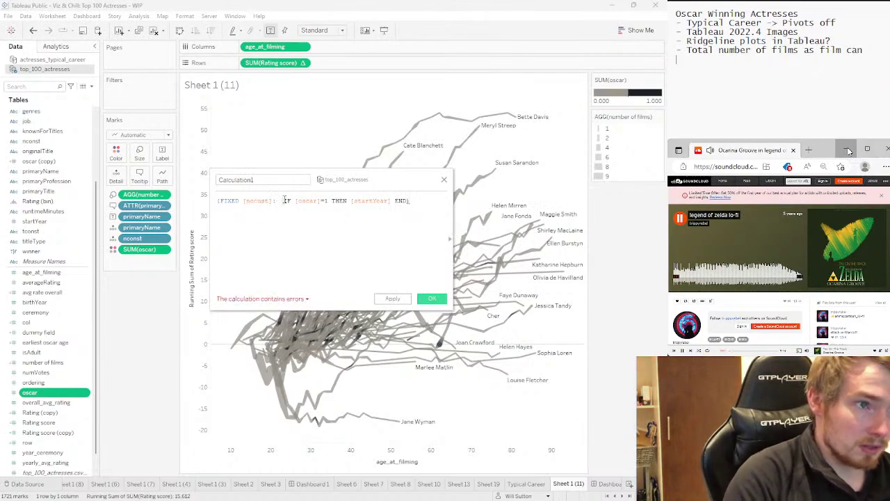
Wrap the IF expression in MIN() and make it return [age_at_filming] instead of [startYear]
{"action": "left_click", "coordinate": [284, 200]}
{"action": "type", "text": "("}
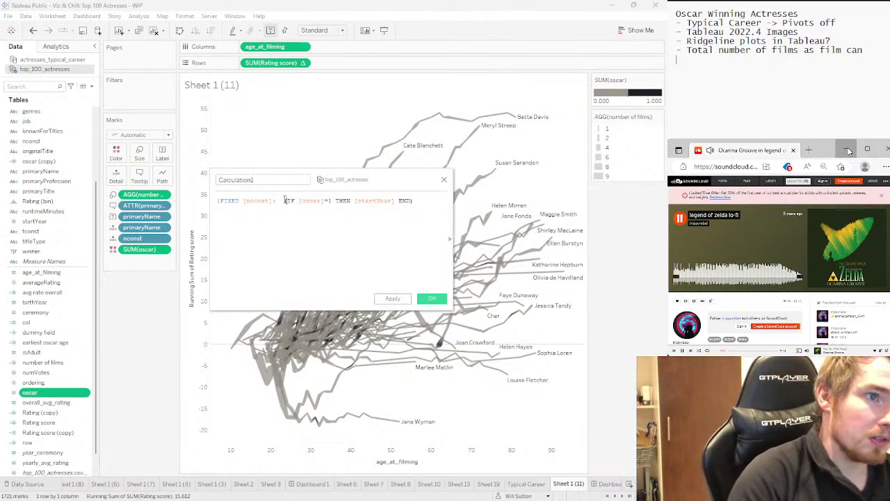
{"action": "type", "text": "MIN"}
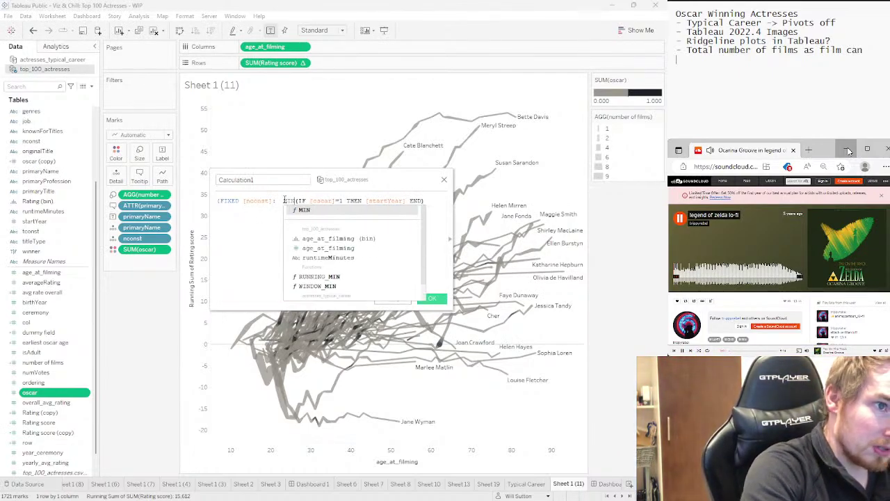
{"action": "left_click", "coordinate": [422, 201]}
{"action": "type", "text": ")"}
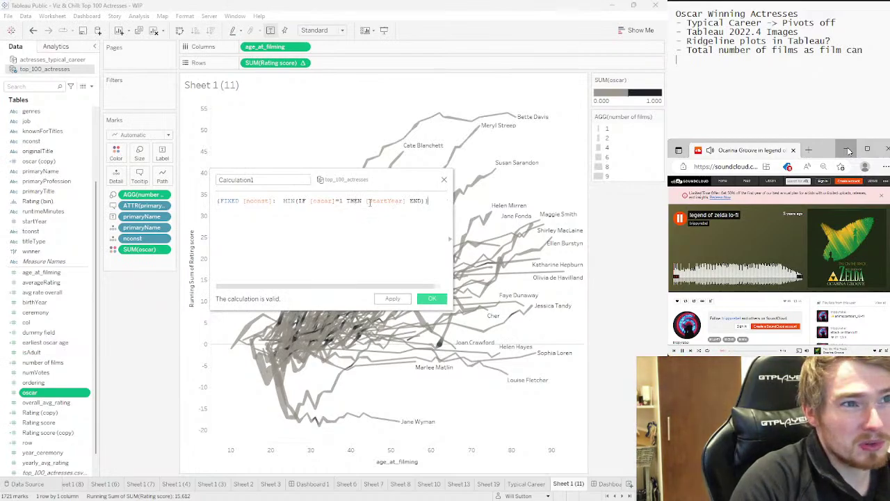
{"action": "left_click_drag", "start_coordinate": [370, 201], "coordinate": [383, 199]}
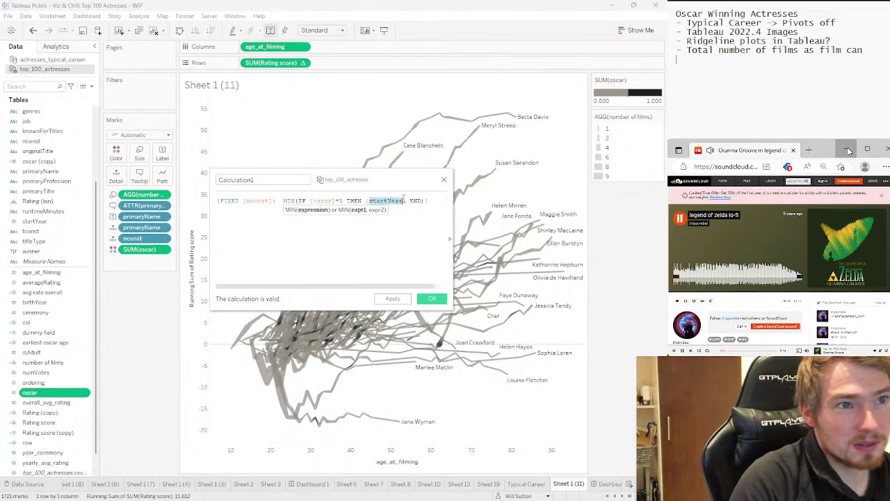
{"action": "type", "text": "age"}
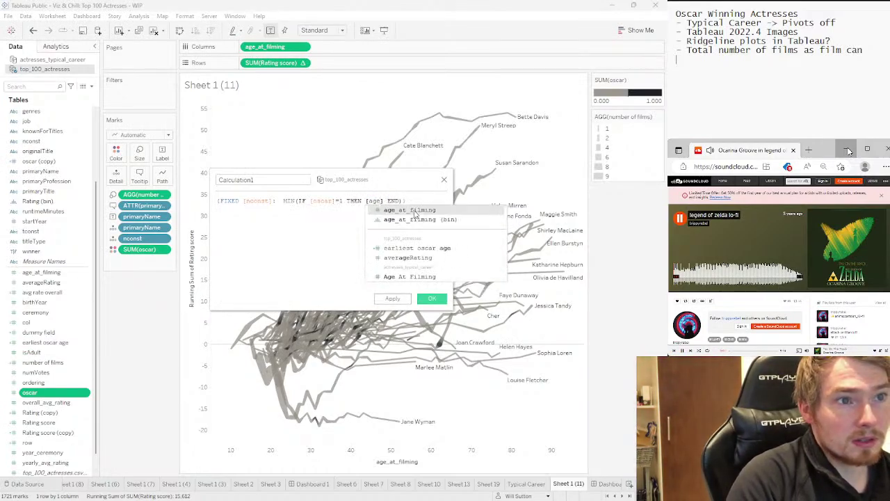
{"action": "left_click", "coordinate": [414, 210]}
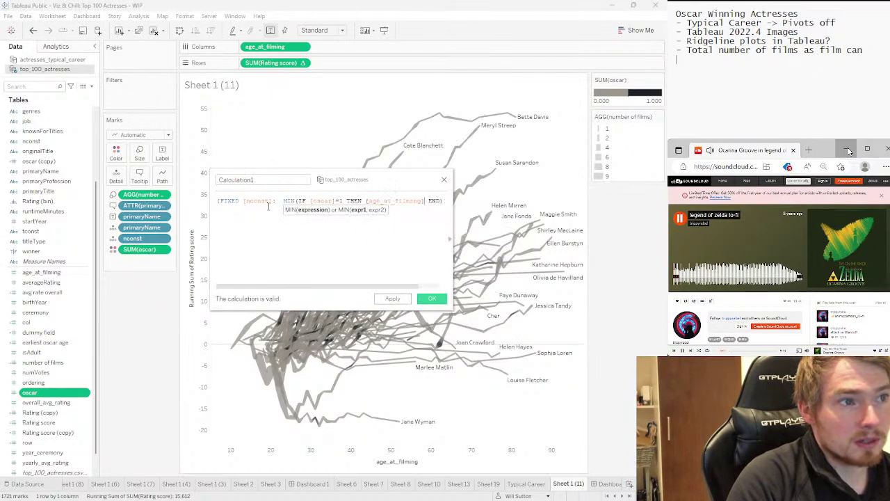
Enter "earliest o" as the start of the calculation's name, clear its formula and discard the calculation
{"action": "left_click", "coordinate": [256, 182]}
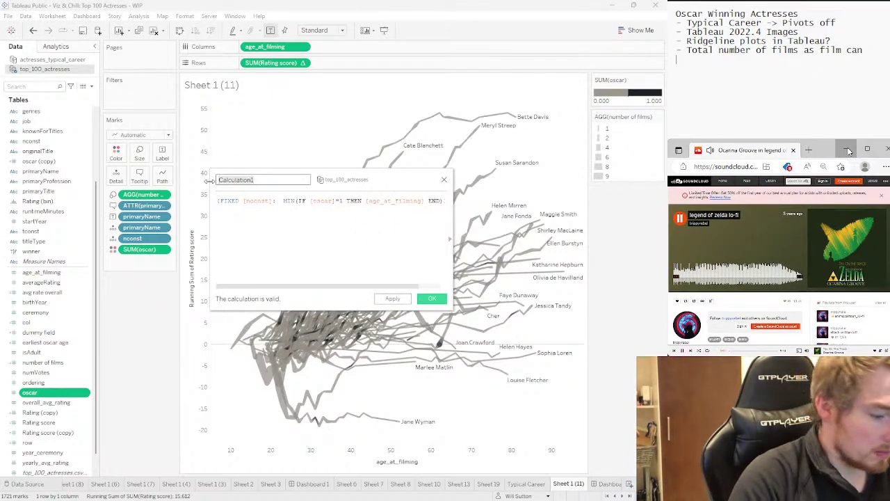
{"action": "type", "text": "earl"}
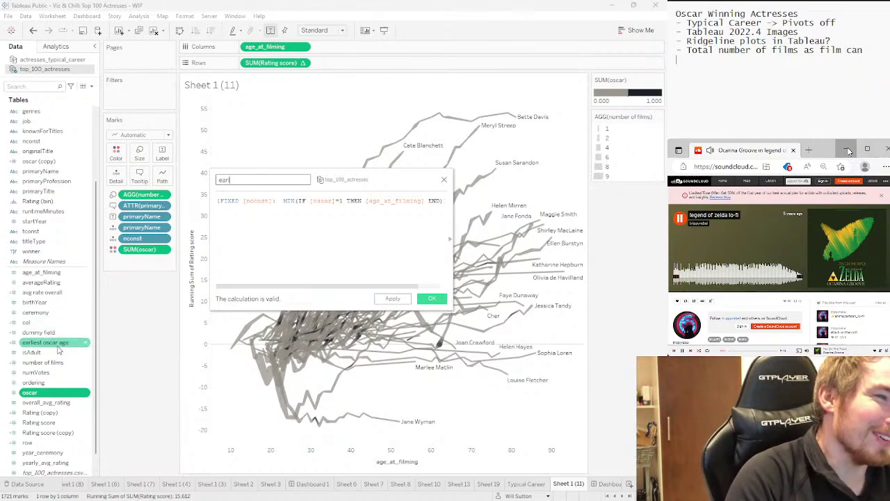
{"action": "type", "text": "iest o"}
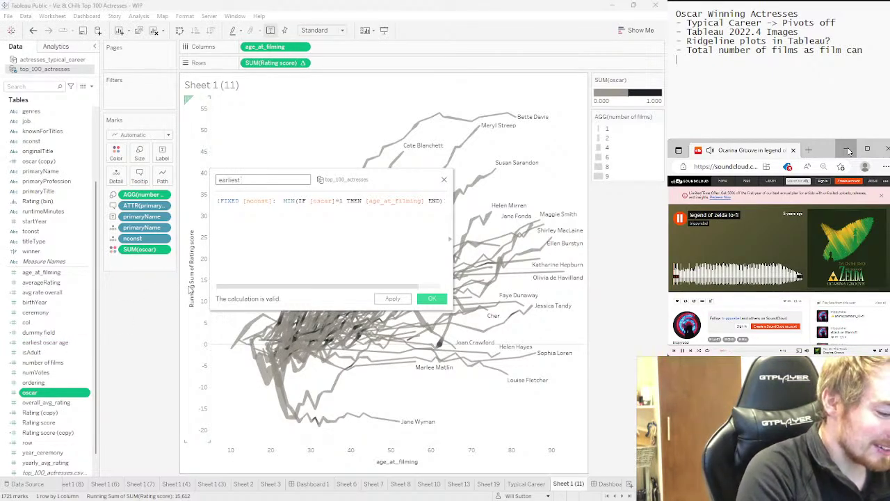
{"action": "left_click", "coordinate": [297, 226]}
{"action": "key", "text": "ctrl+a"}
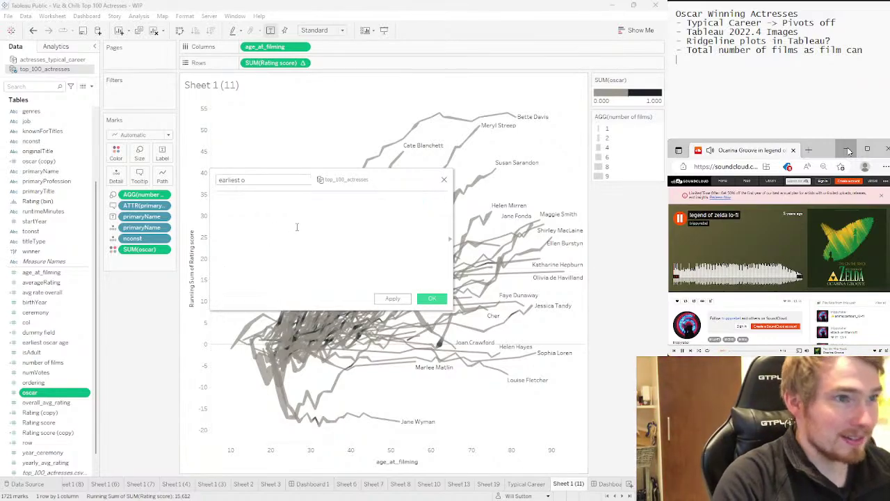
{"action": "left_click", "coordinate": [444, 180]}
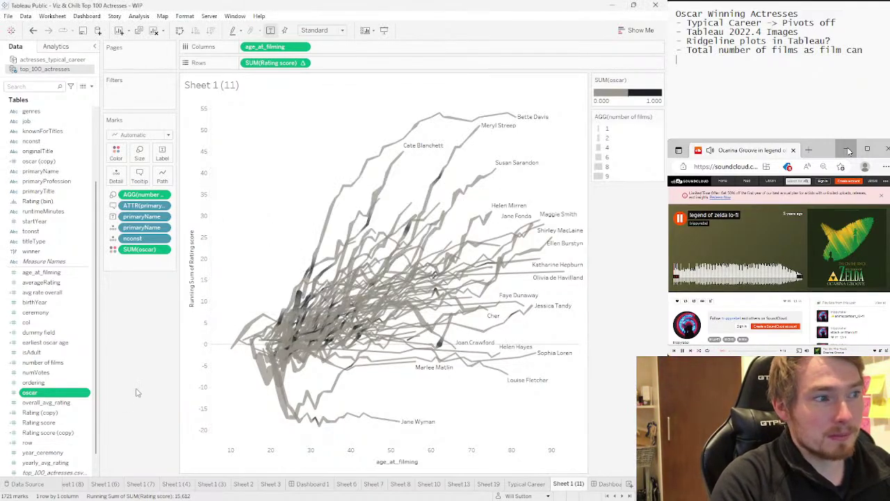
Inspect the formula of the existing earliest oscar age field in an enlarged calculation editor, and close the editor
{"action": "right_click", "coordinate": [61, 342]}
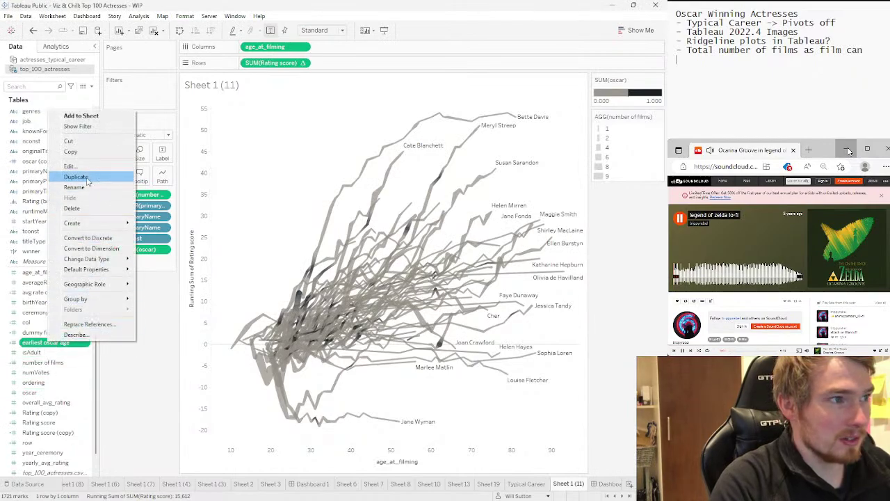
{"action": "left_click", "coordinate": [80, 166]}
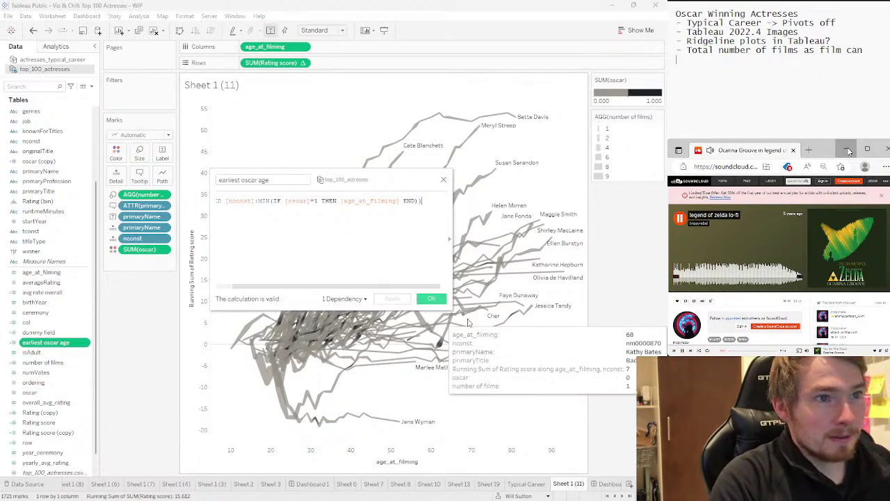
{"action": "left_click_drag", "start_coordinate": [451, 308], "coordinate": [555, 349]}
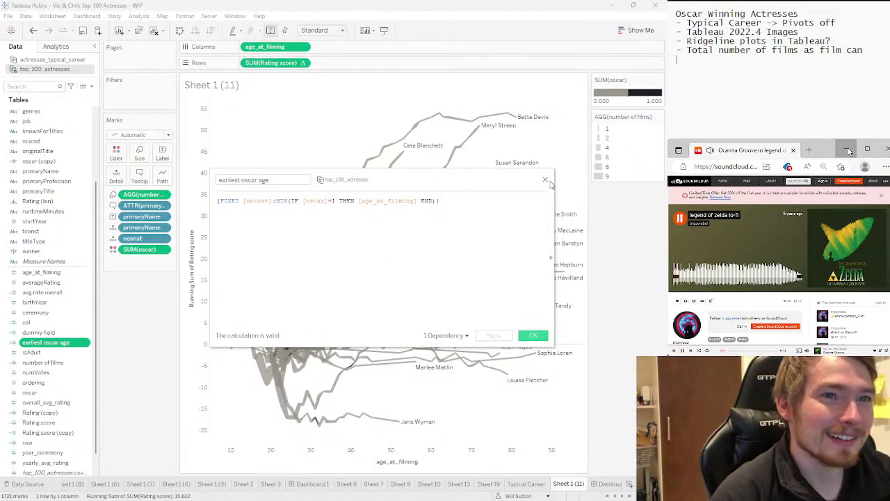
{"action": "left_click", "coordinate": [545, 180]}
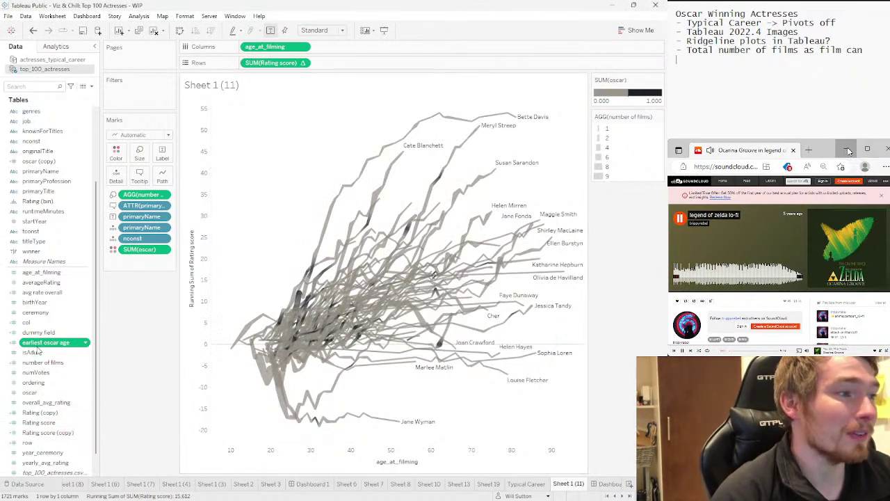
{"action": "right_click", "coordinate": [38, 347]}
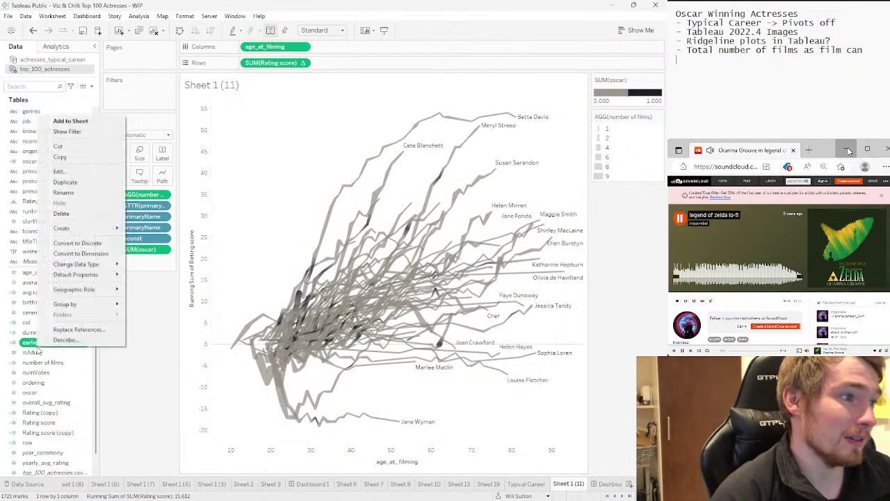
{"action": "left_click", "coordinate": [82, 367]}
{"action": "right_click", "coordinate": [67, 344]}
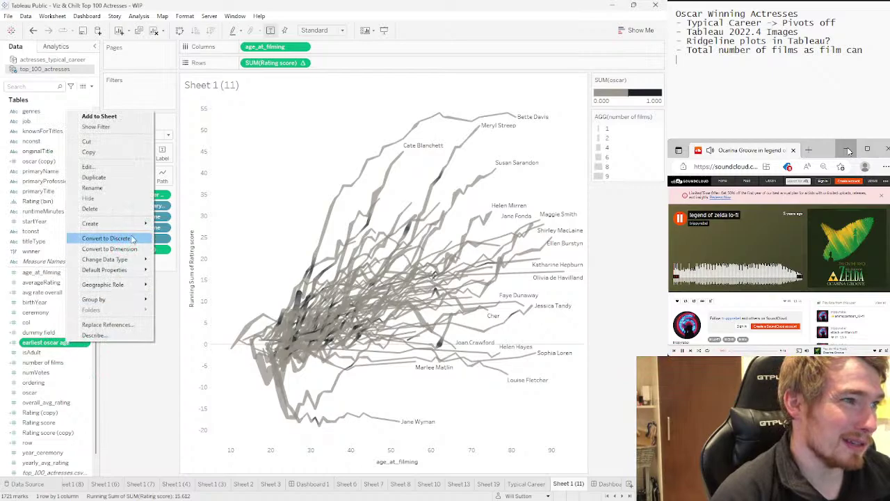
{"action": "left_click", "coordinate": [131, 238]}
{"action": "left_click_drag", "start_coordinate": [42, 111], "coordinate": [142, 89]}
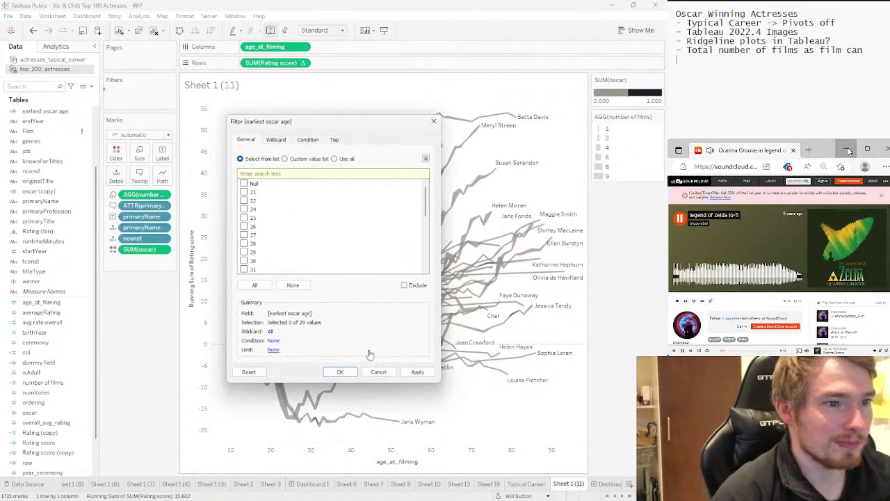
{"action": "left_click", "coordinate": [378, 371]}
{"action": "right_click", "coordinate": [67, 112]}
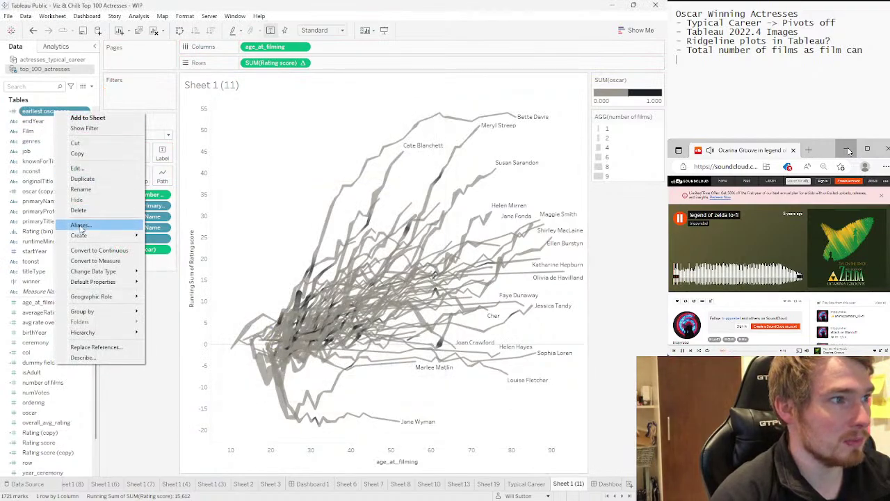
{"action": "left_click", "coordinate": [83, 259]}
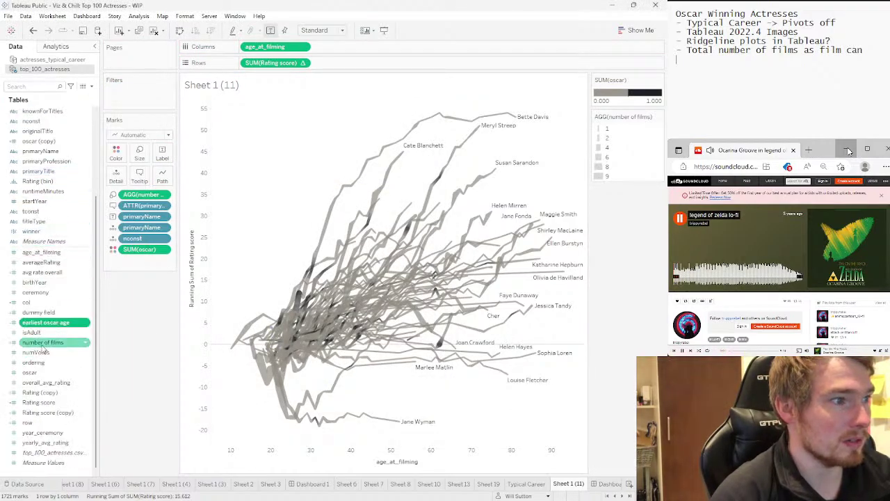
Filter the sheet on all values of earliest oscar age, keeping ages of at least 45
{"action": "left_click_drag", "start_coordinate": [49, 322], "coordinate": [149, 103]}
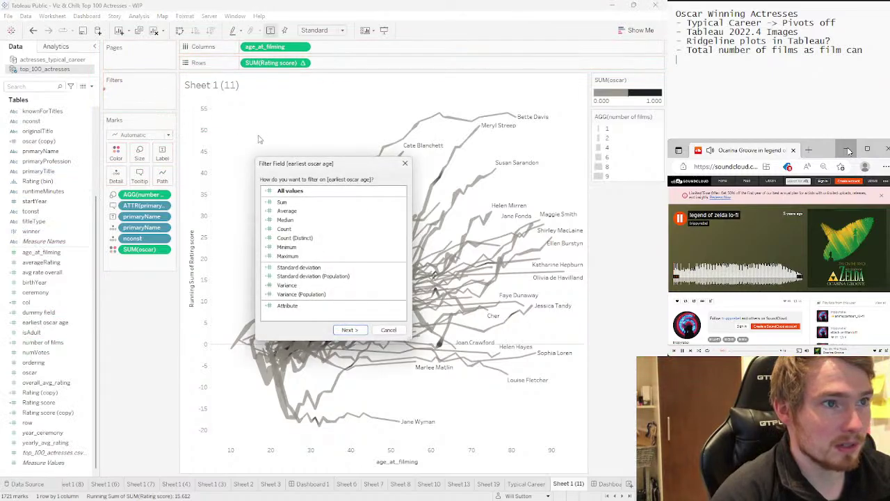
{"action": "left_click", "coordinate": [349, 329]}
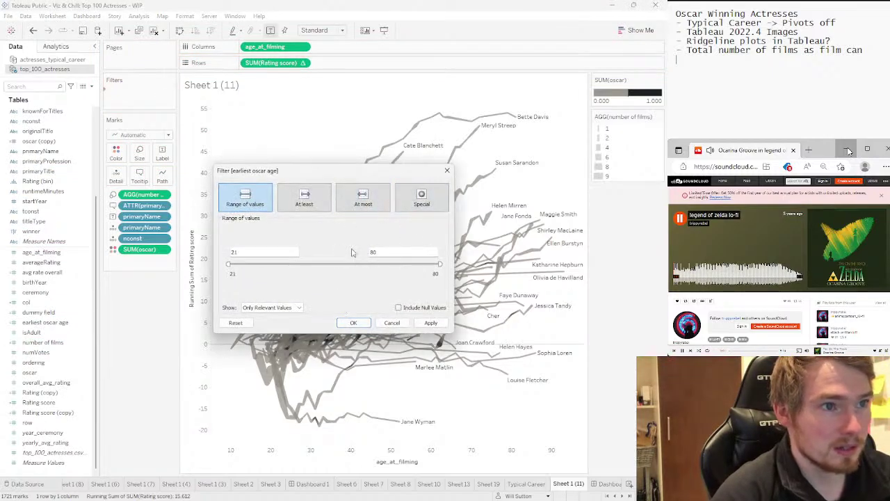
{"action": "left_click", "coordinate": [305, 197]}
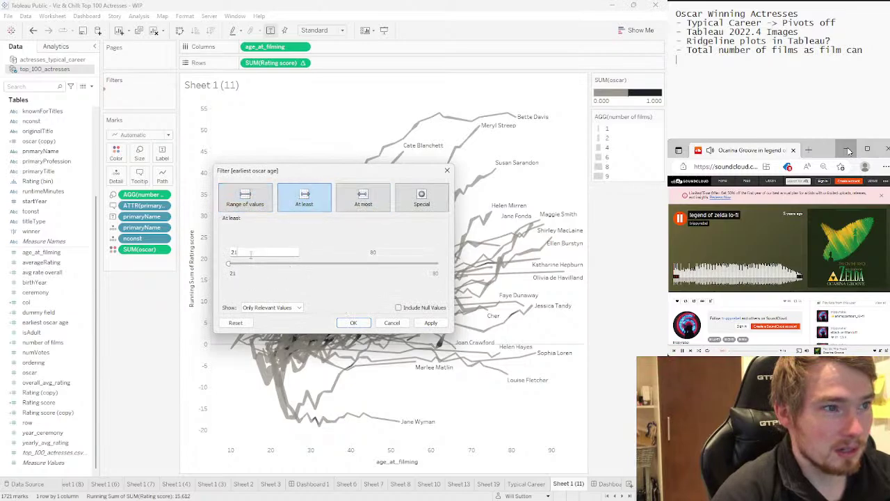
{"action": "left_click", "coordinate": [250, 255]}
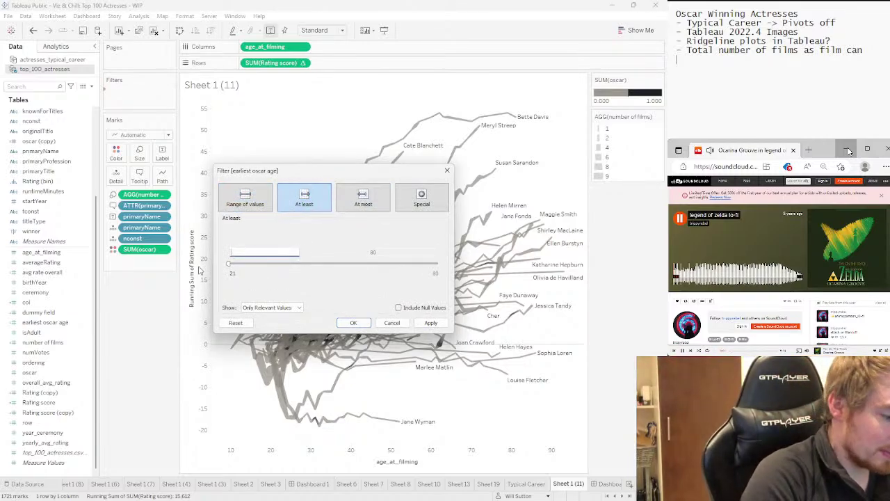
{"action": "type", "text": "45"}
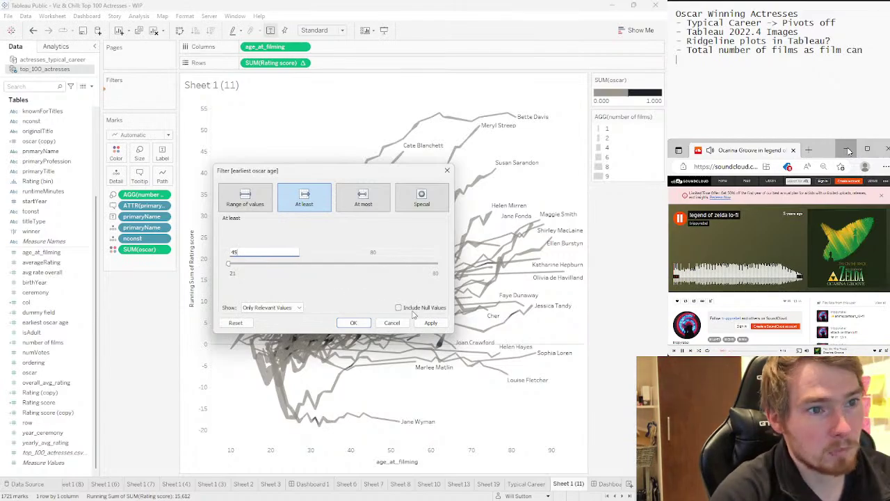
{"action": "left_click", "coordinate": [430, 323]}
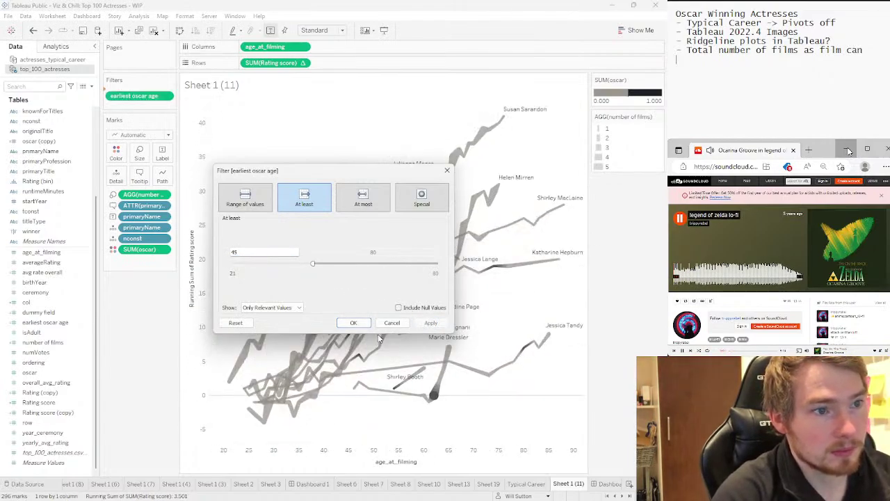
{"action": "left_click", "coordinate": [351, 324]}
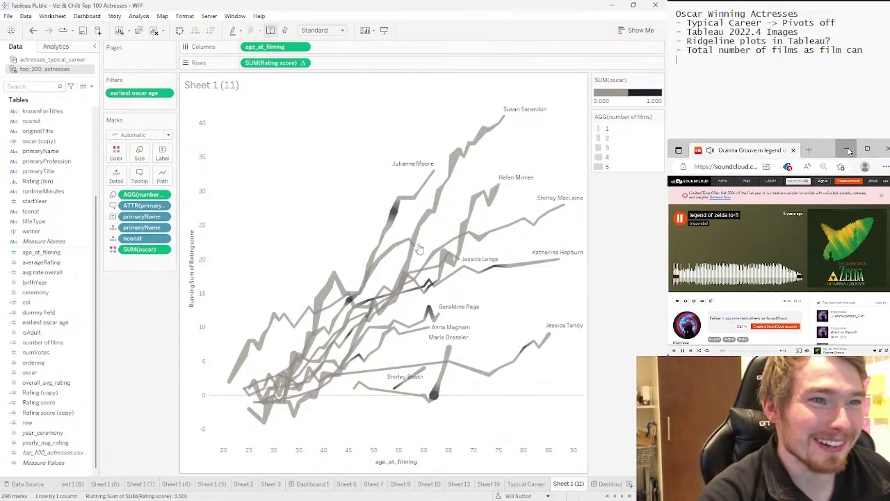
Try splitting the career lines into a separate row per nconst, look through the rows, and undo the split
{"action": "mouse_move", "coordinate": [448, 266]}
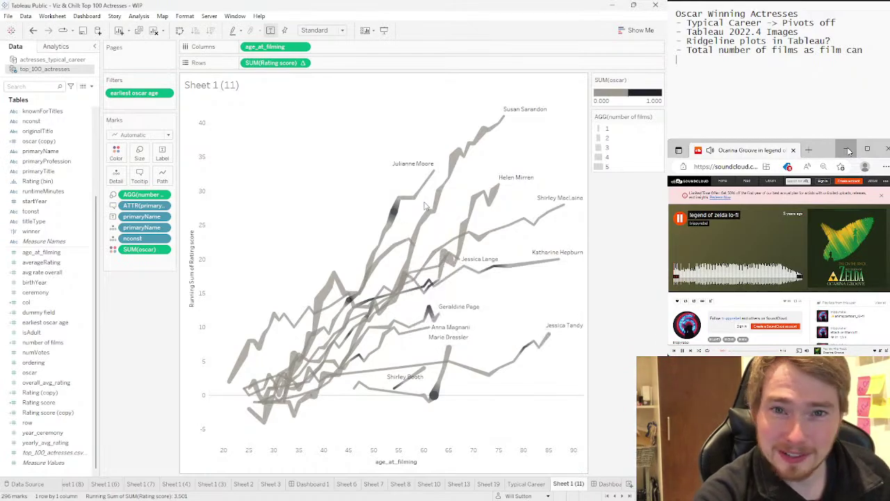
{"action": "mouse_move", "coordinate": [408, 260]}
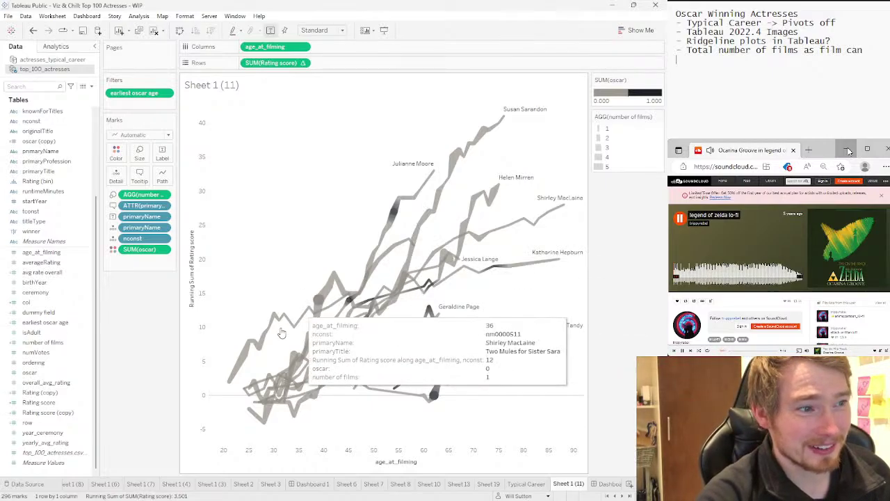
{"action": "mouse_move", "coordinate": [228, 381]}
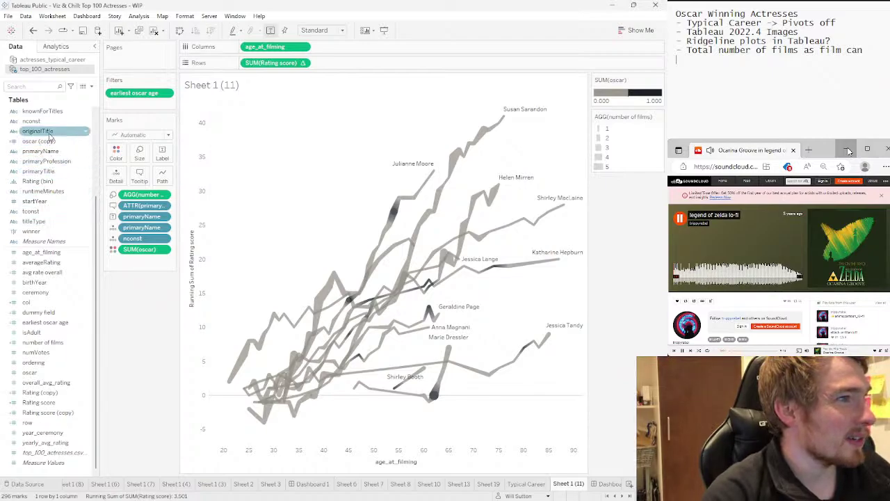
{"action": "left_click_drag", "start_coordinate": [33, 121], "coordinate": [242, 72]}
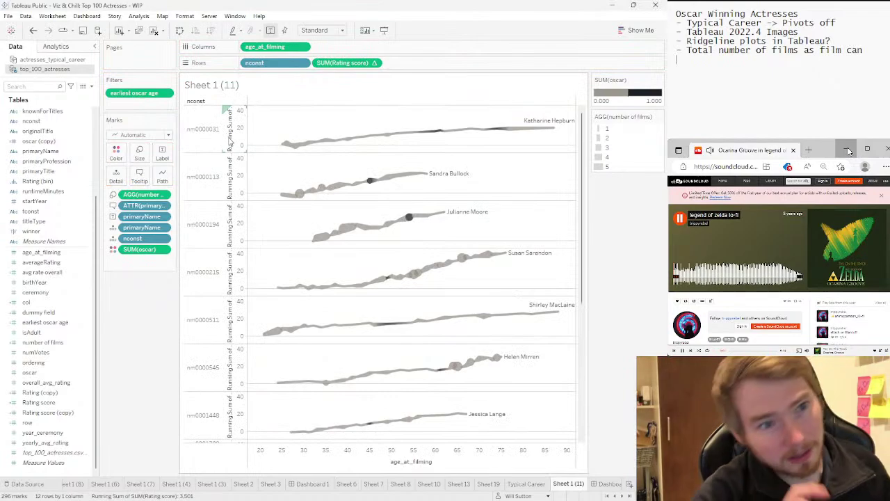
{"action": "mouse_move", "coordinate": [414, 218]}
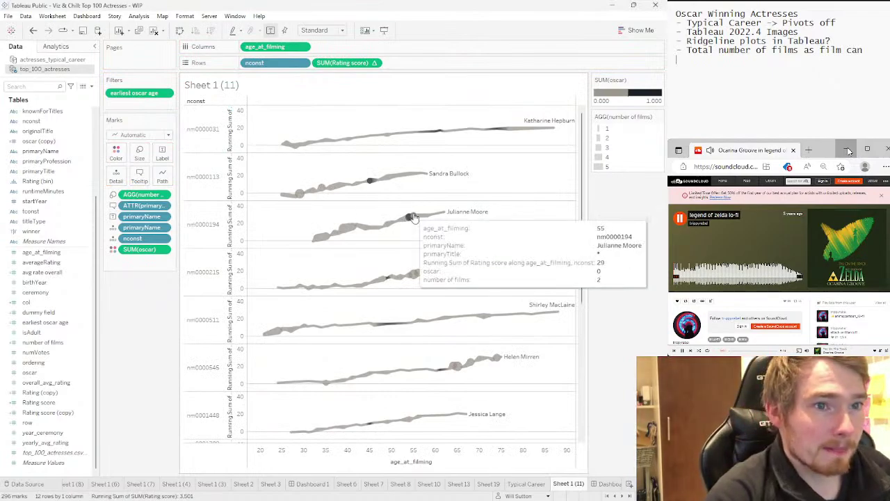
{"action": "scroll", "coordinate": [509, 221], "scroll_direction": "down", "scroll_amount": 5}
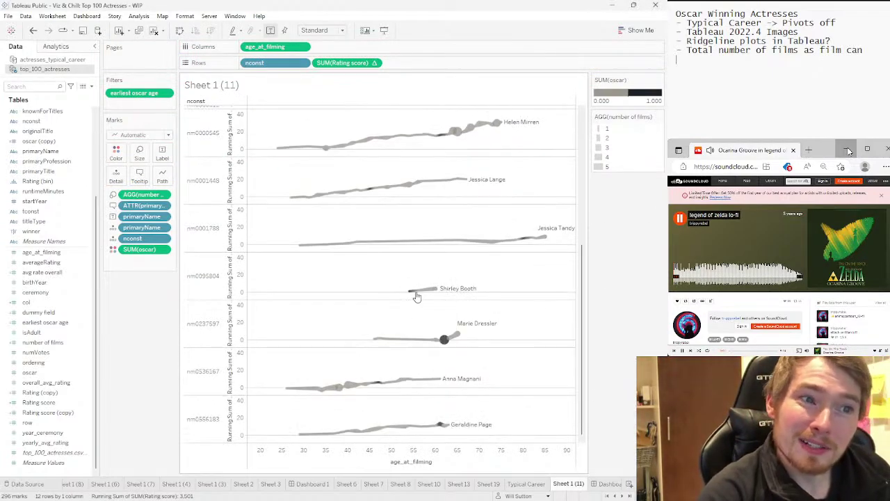
{"action": "scroll", "coordinate": [424, 294], "scroll_direction": "up", "scroll_amount": 5}
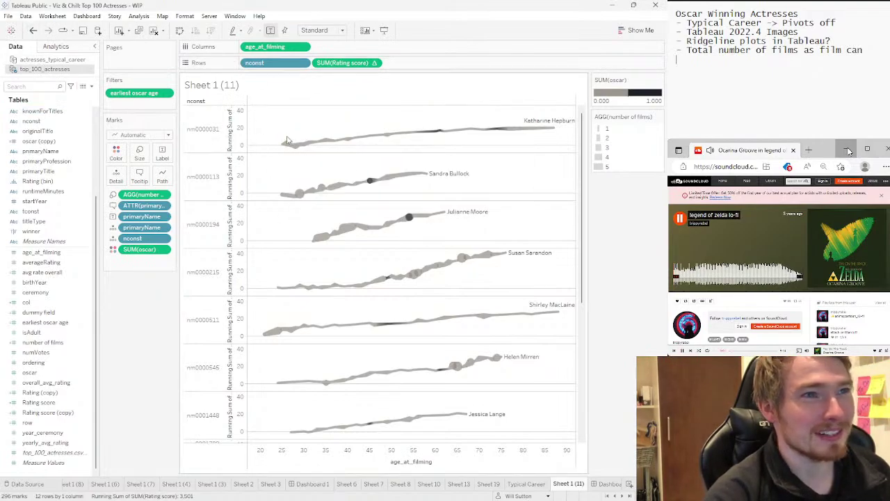
{"action": "mouse_move", "coordinate": [356, 230]}
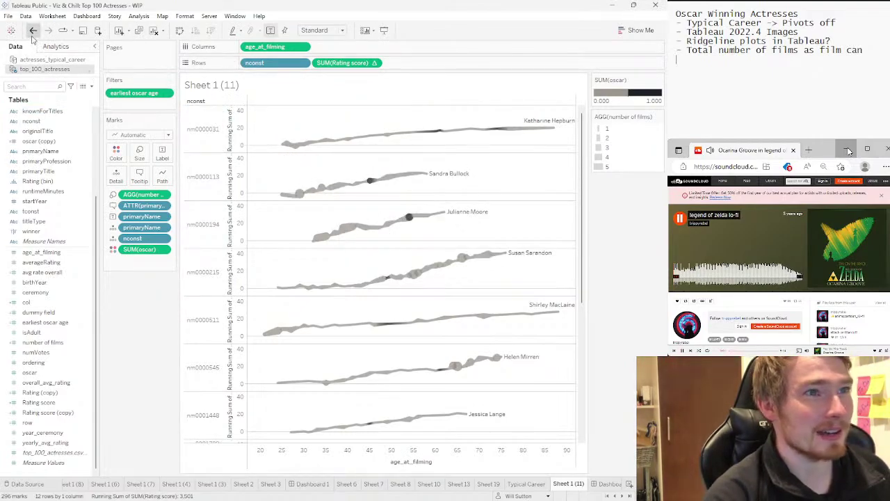
{"action": "left_click", "coordinate": [33, 30]}
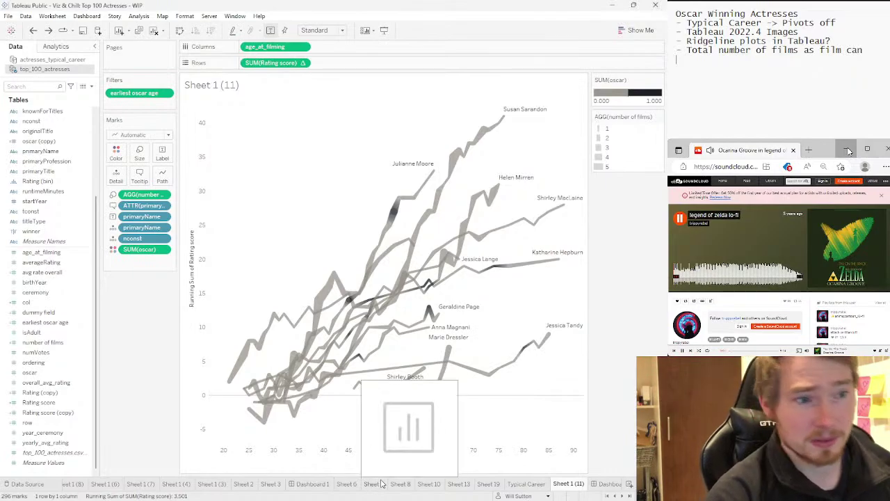
Rename the Sheet 1 (11) worksheet as "over 45 oscar"
{"action": "mouse_move", "coordinate": [395, 389]}
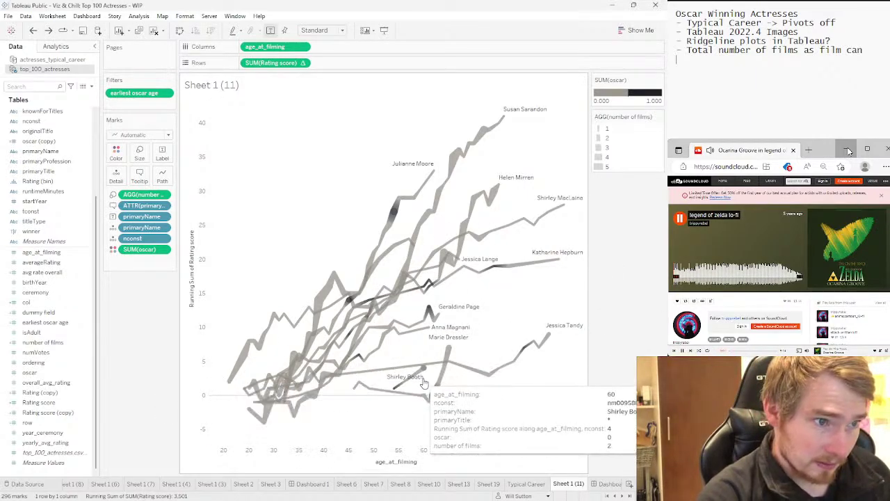
{"action": "right_click", "coordinate": [569, 482]}
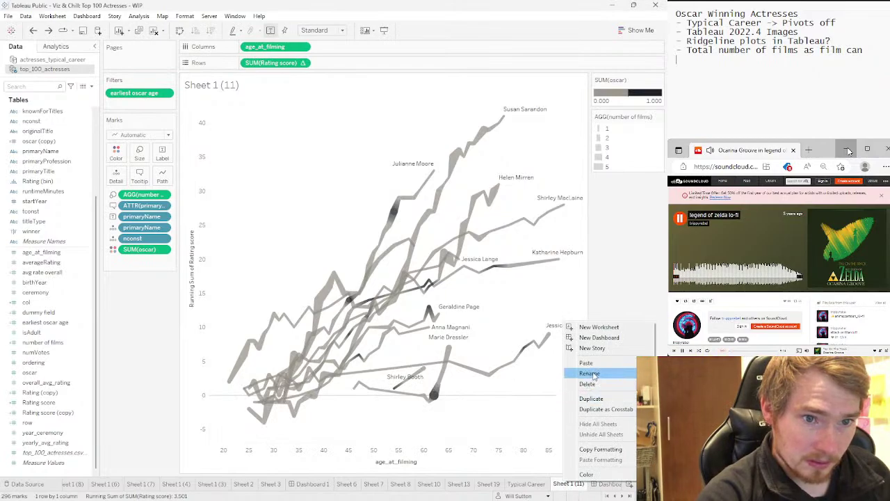
{"action": "left_click", "coordinate": [591, 373]}
{"action": "type", "text": "ov"}
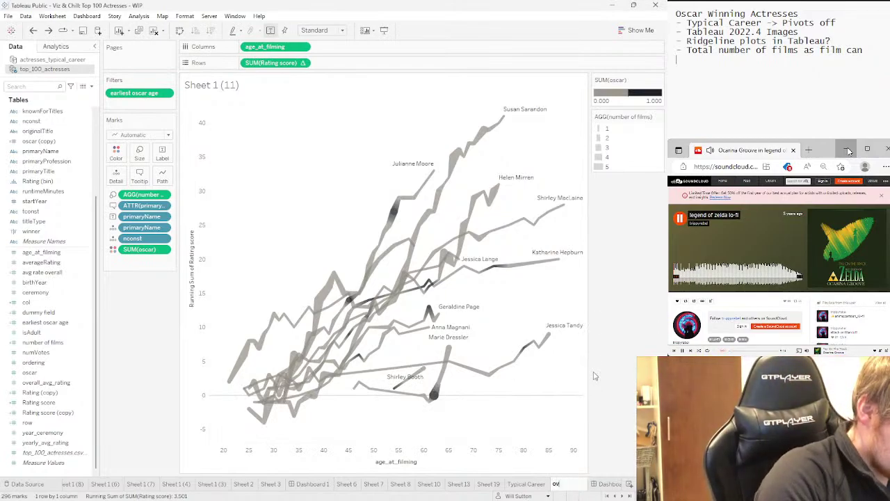
{"action": "type", "text": "er 45 oscar"}
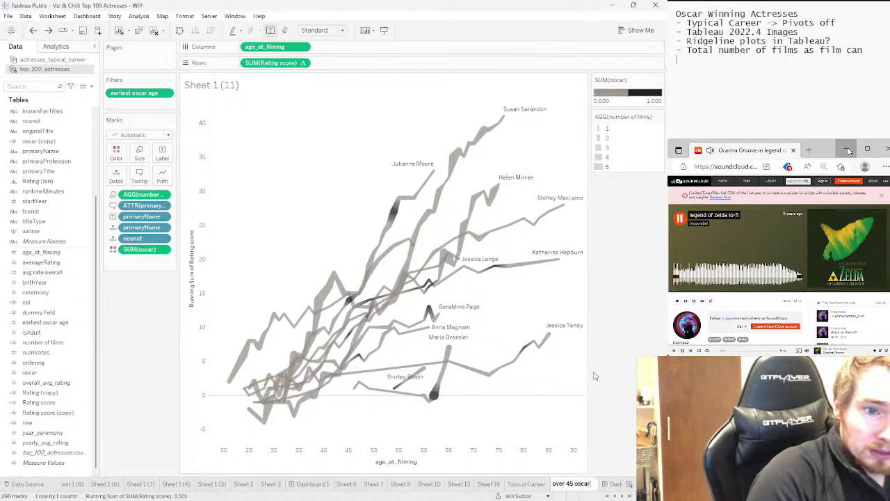
{"action": "key", "text": "Return"}
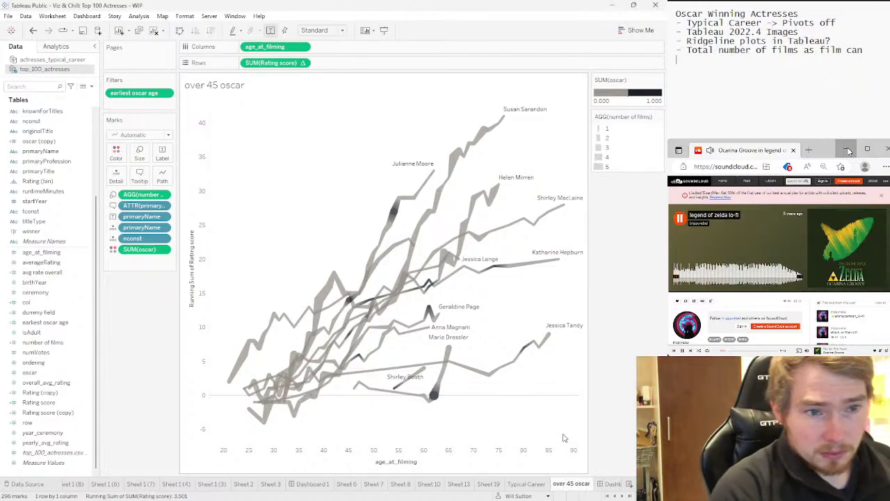
Duplicate the over 45 oscar sheet and change the copy's earliest oscar age filter to at most 25
{"action": "right_click", "coordinate": [570, 482]}
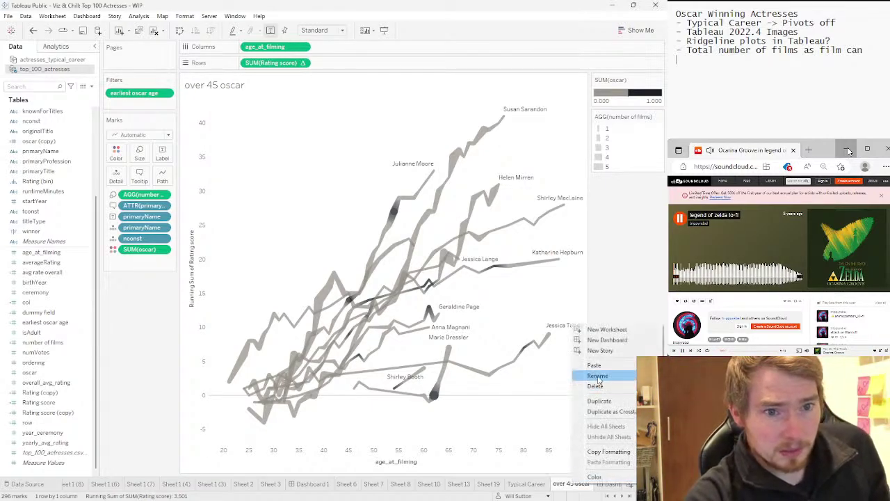
{"action": "left_click", "coordinate": [374, 342]}
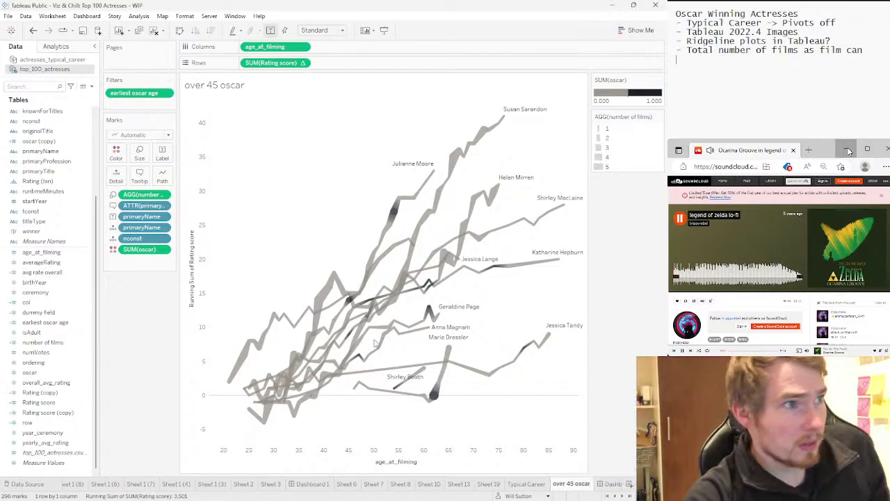
{"action": "left_click", "coordinate": [166, 93]}
{"action": "left_click", "coordinate": [169, 106]}
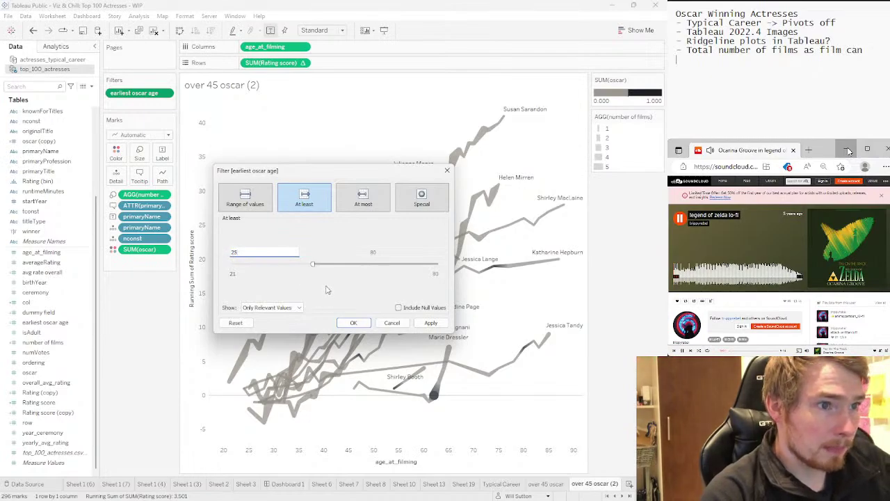
{"action": "left_click", "coordinate": [363, 197]}
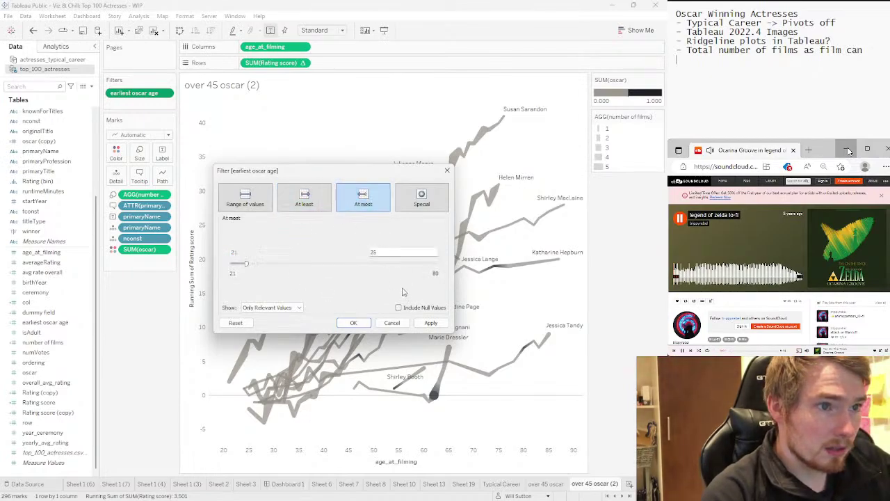
{"action": "left_click", "coordinate": [430, 323]}
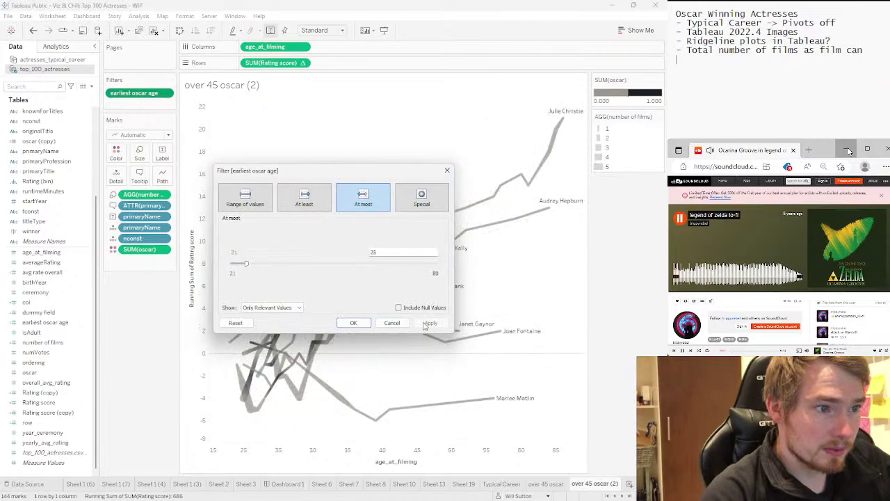
{"action": "left_click", "coordinate": [353, 324]}
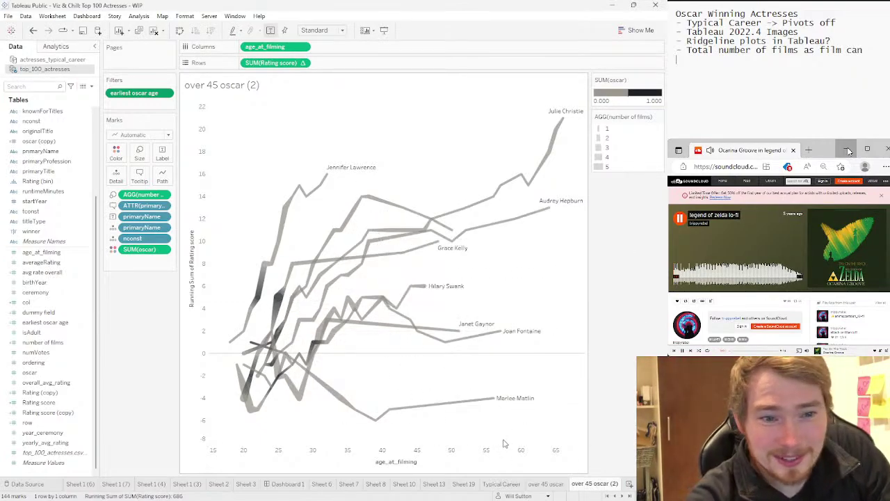
Rename the over 45 oscar (2) sheet as "under 25 oscar"
{"action": "right_click", "coordinate": [575, 484]}
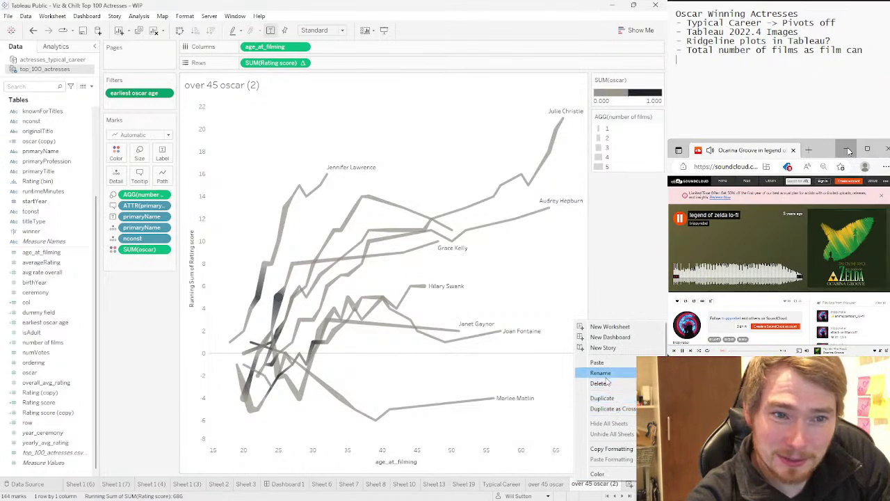
{"action": "left_click", "coordinate": [606, 379]}
{"action": "double_click", "coordinate": [587, 483]}
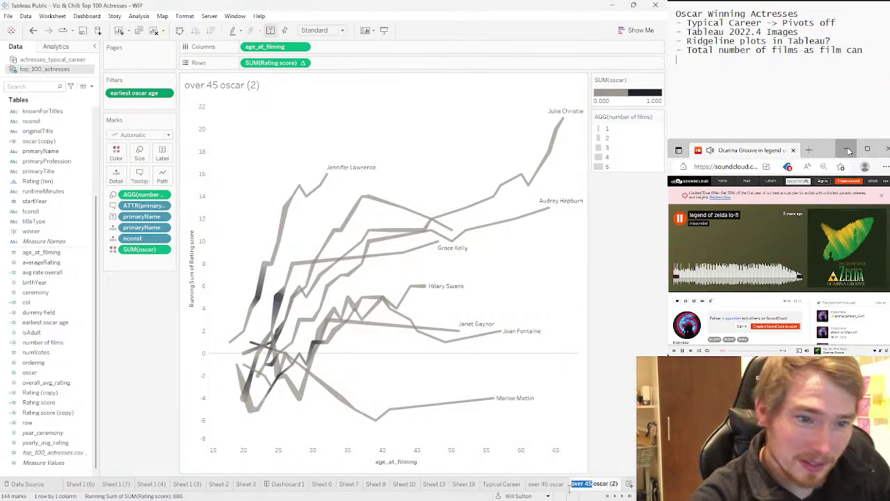
{"action": "type", "text": "under"}
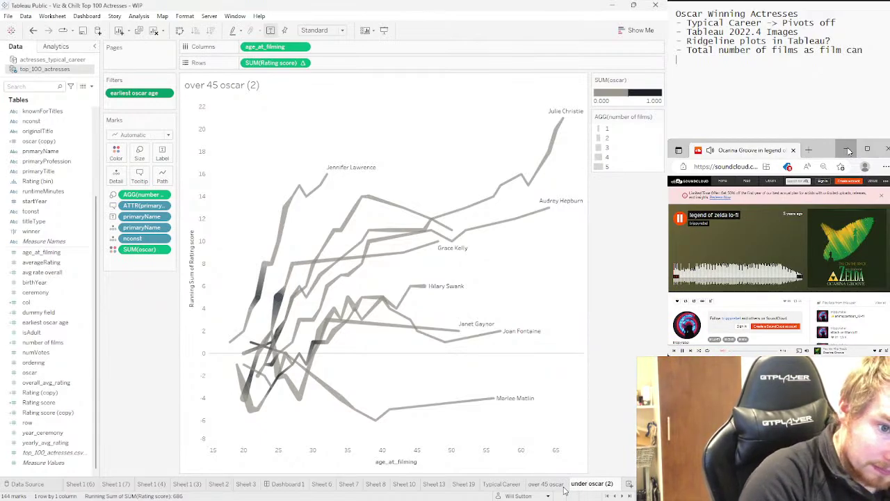
{"action": "type", "text": " 25"}
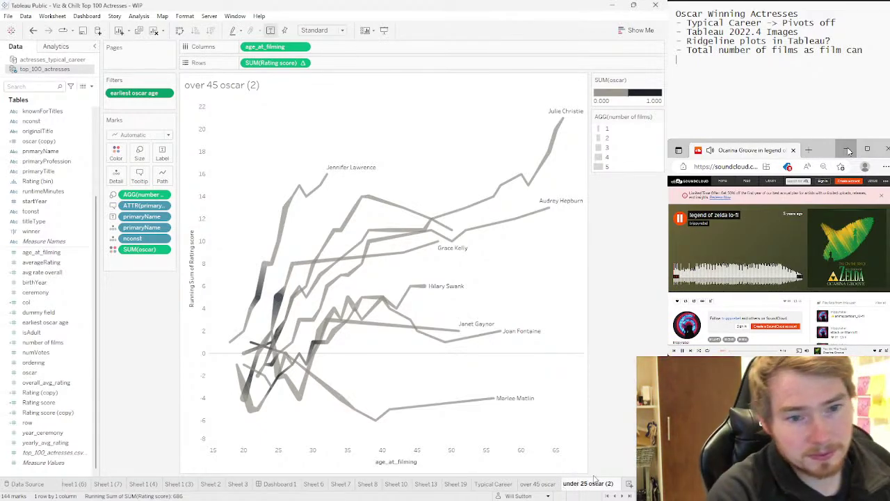
{"action": "key", "text": "Delete"}
{"action": "key", "text": "Return"}
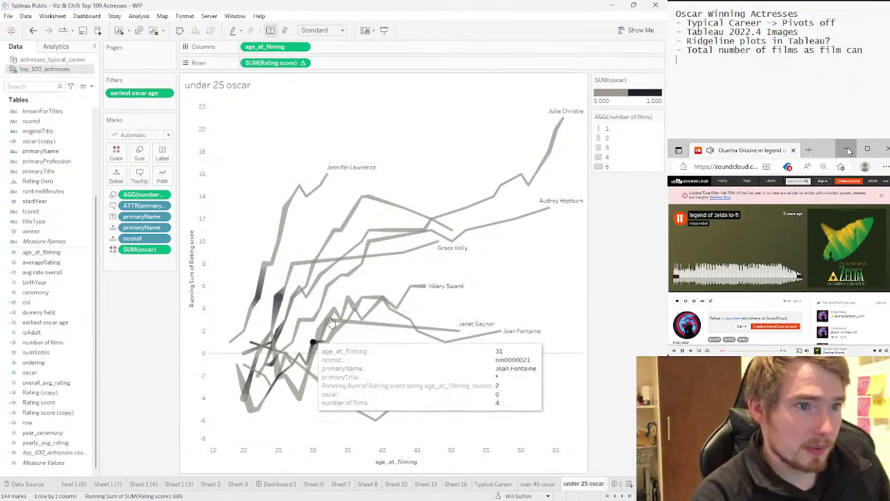
Examine the career lines' details on the under 25 oscar chart and highlight Audrey Hepburn's line to follow its course
{"action": "mouse_move", "coordinate": [414, 287]}
{"action": "mouse_move", "coordinate": [435, 250]}
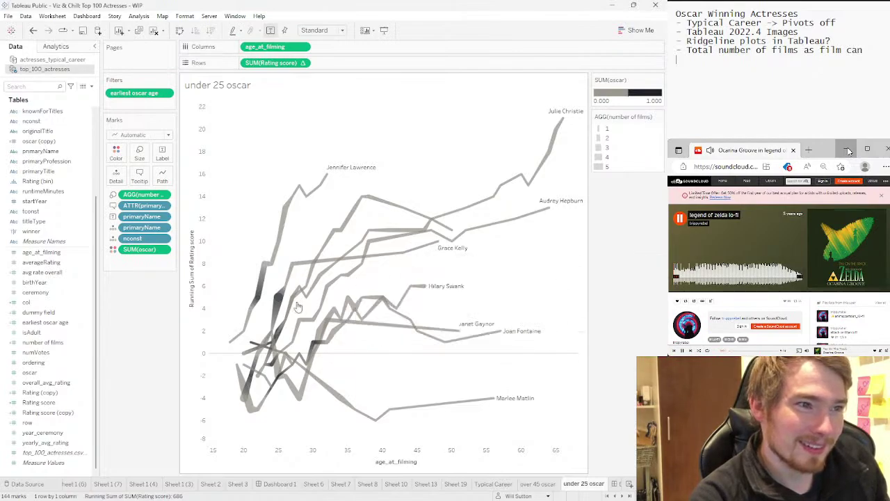
{"action": "mouse_move", "coordinate": [299, 367]}
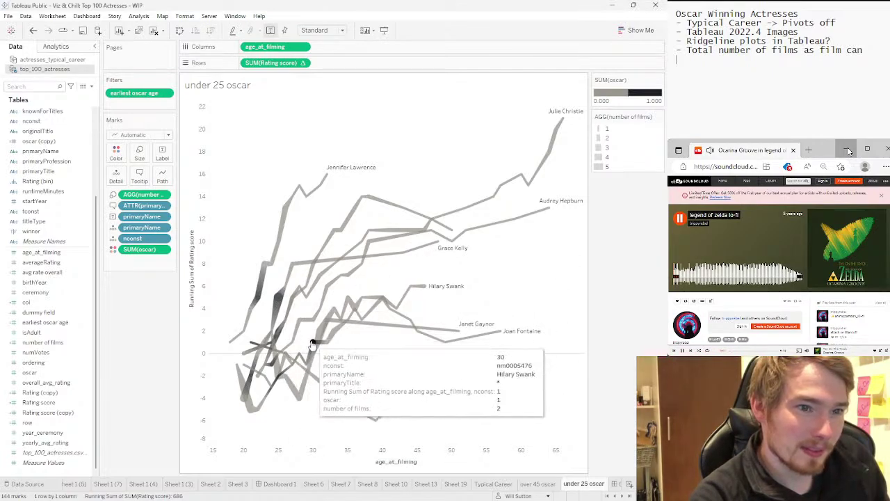
{"action": "mouse_move", "coordinate": [313, 343]}
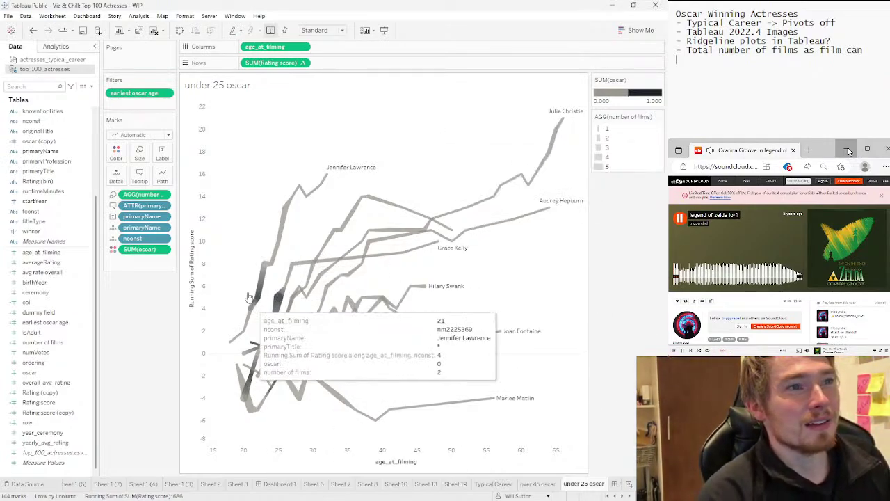
{"action": "left_click", "coordinate": [549, 208]}
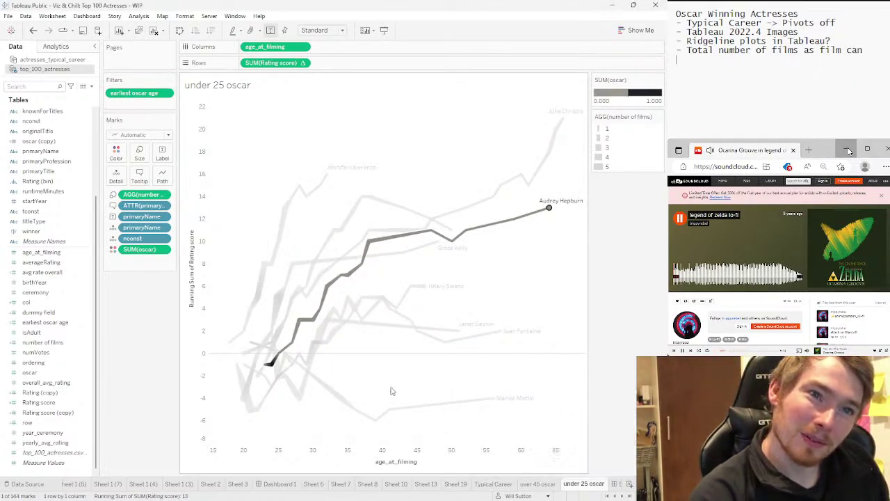
{"action": "left_click", "coordinate": [556, 249]}
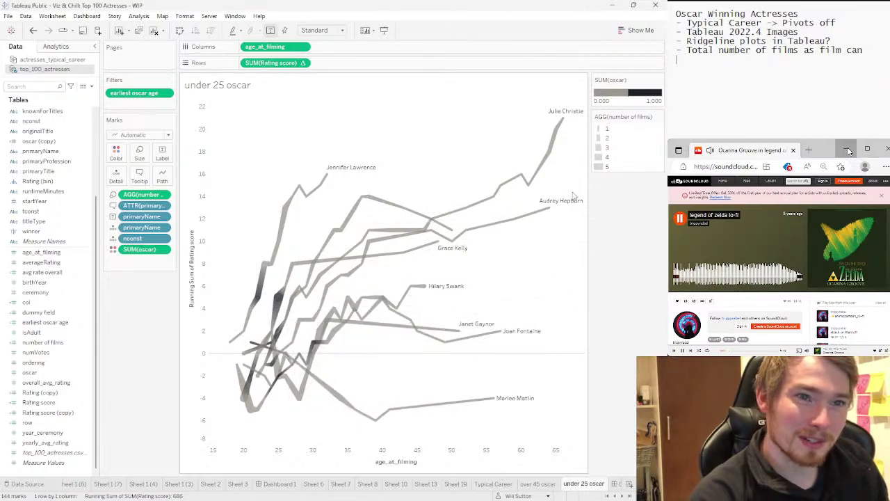
{"action": "left_click", "coordinate": [556, 207]}
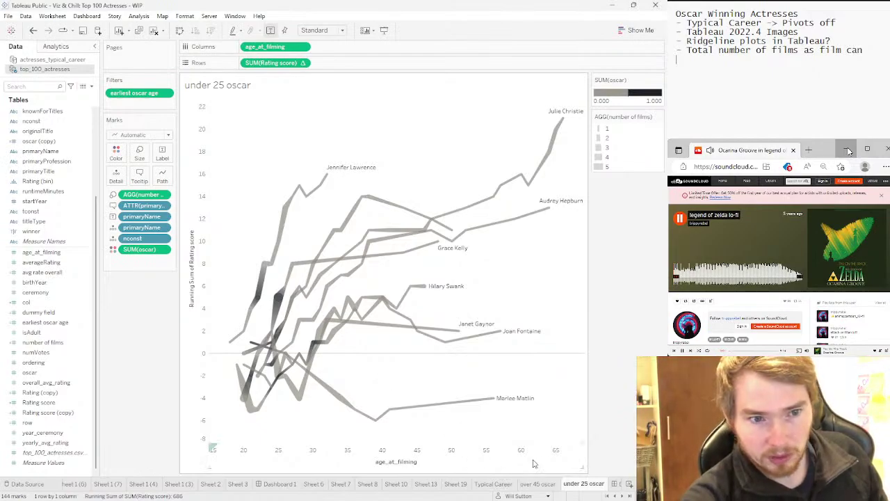
Duplicate the under 25 oscar sheet and make a copy of the earliest oscar age field
{"action": "right_click", "coordinate": [567, 483]}
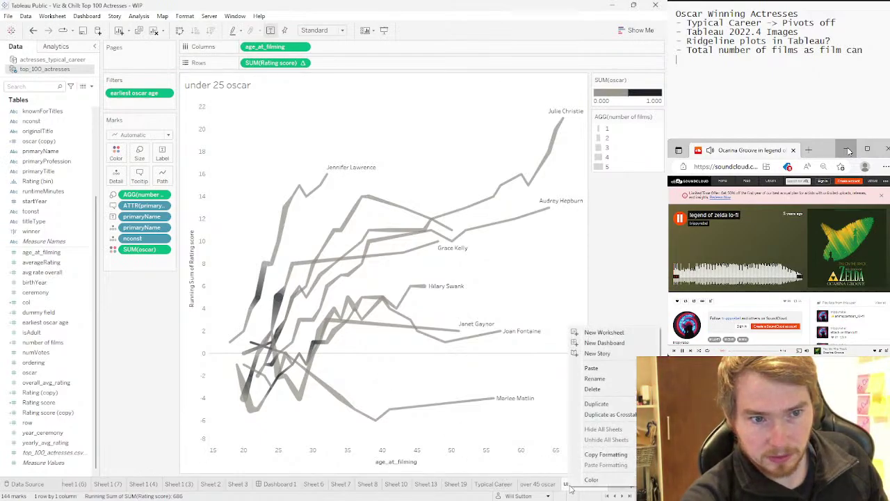
{"action": "left_click", "coordinate": [597, 403]}
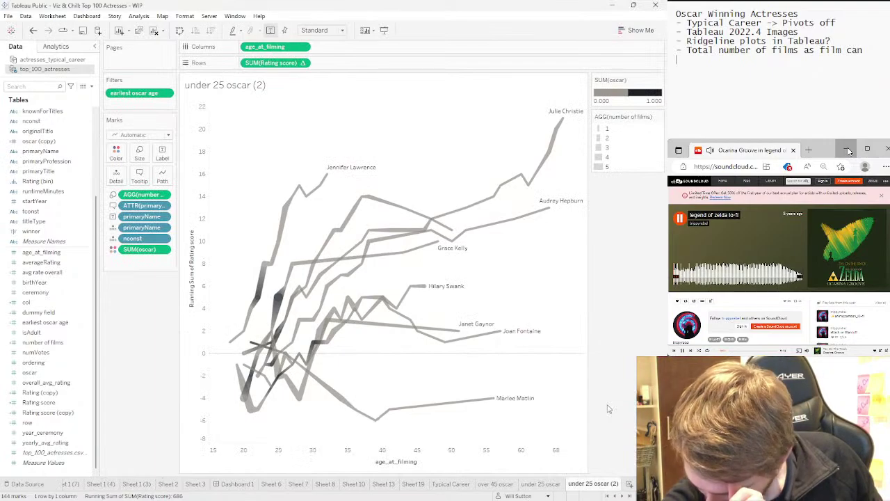
{"action": "mouse_move", "coordinate": [285, 319]}
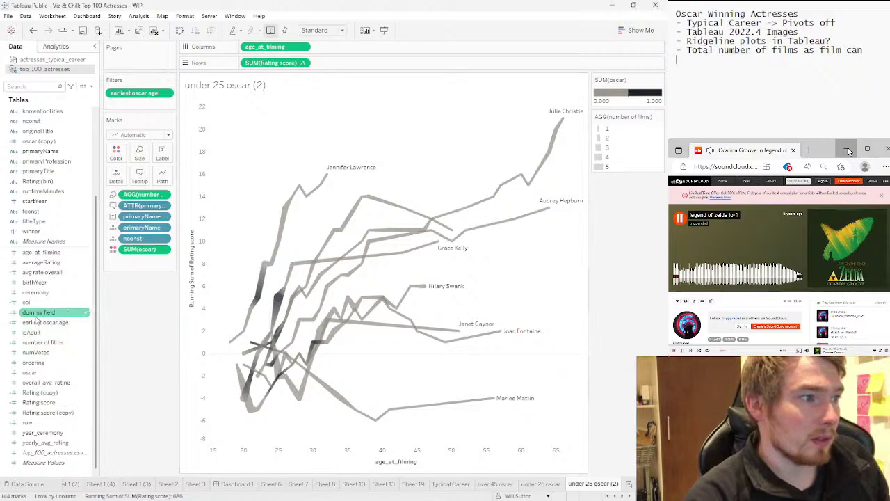
{"action": "right_click", "coordinate": [34, 327]}
{"action": "left_click", "coordinate": [26, 326]}
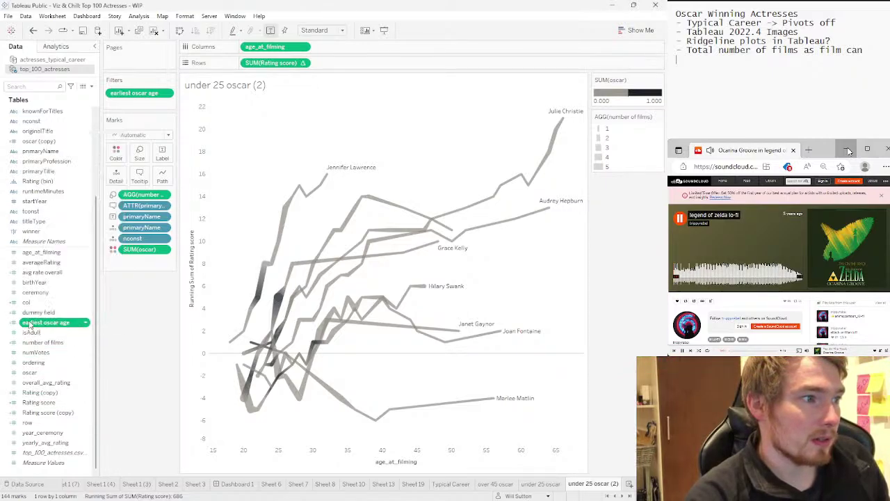
{"action": "right_click", "coordinate": [28, 324]}
{"action": "mouse_move", "coordinate": [94, 206]}
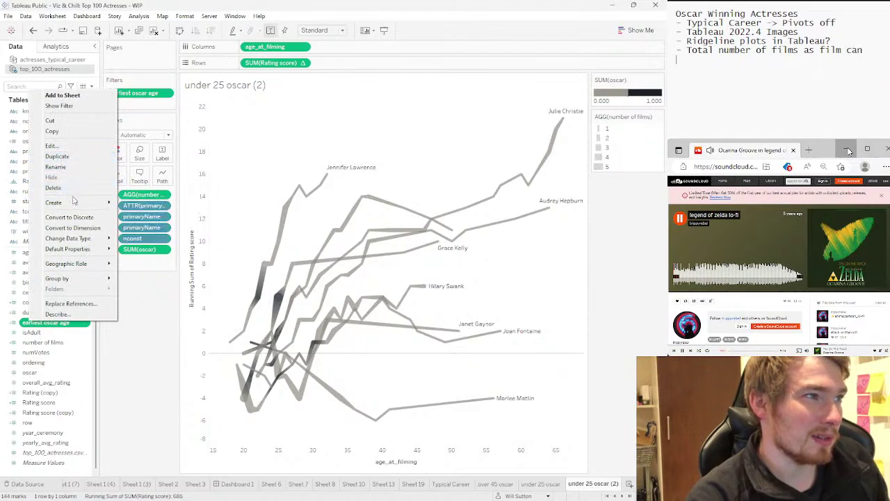
{"action": "left_click", "coordinate": [62, 157]}
Change the formula of the copied earliest oscar age field to {FIXED [nconst]:SUM([oscar])}
{"action": "right_click", "coordinate": [48, 333]}
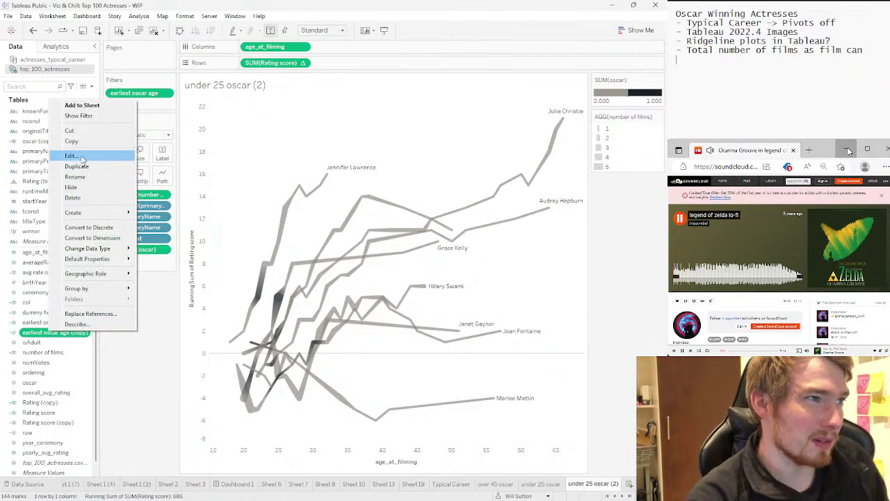
{"action": "left_click", "coordinate": [82, 157]}
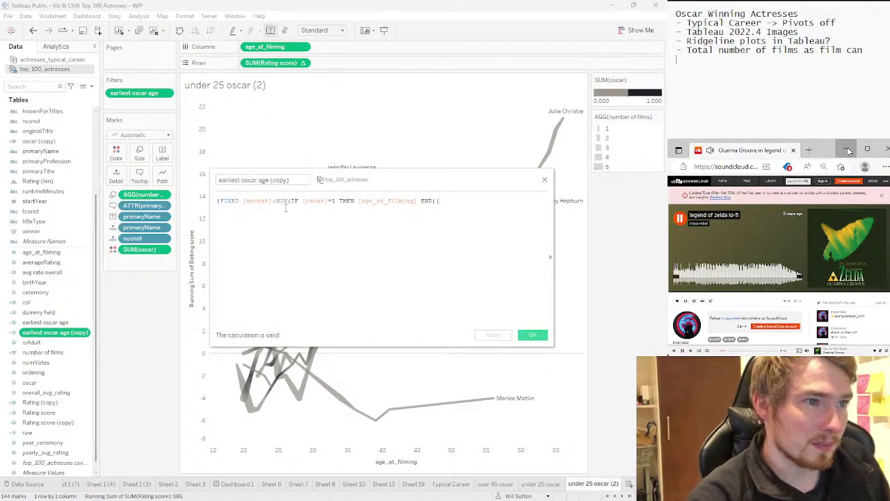
{"action": "right_click", "coordinate": [281, 201]}
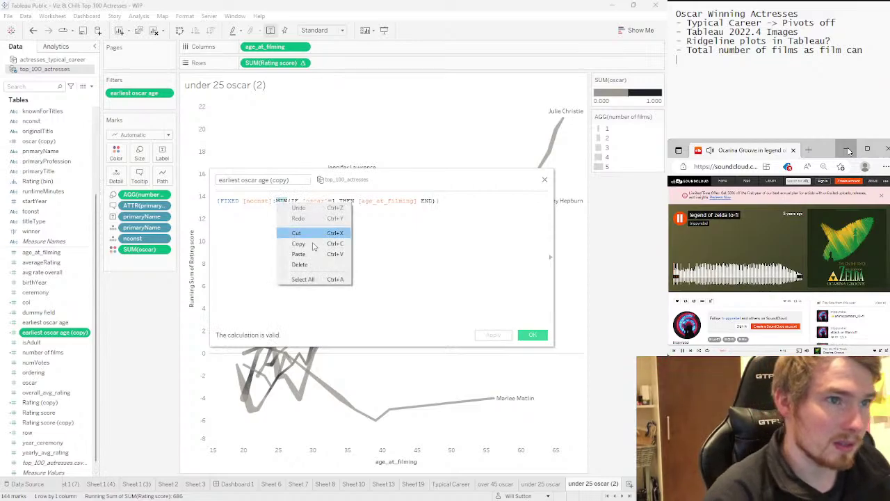
{"action": "left_click", "coordinate": [315, 213]}
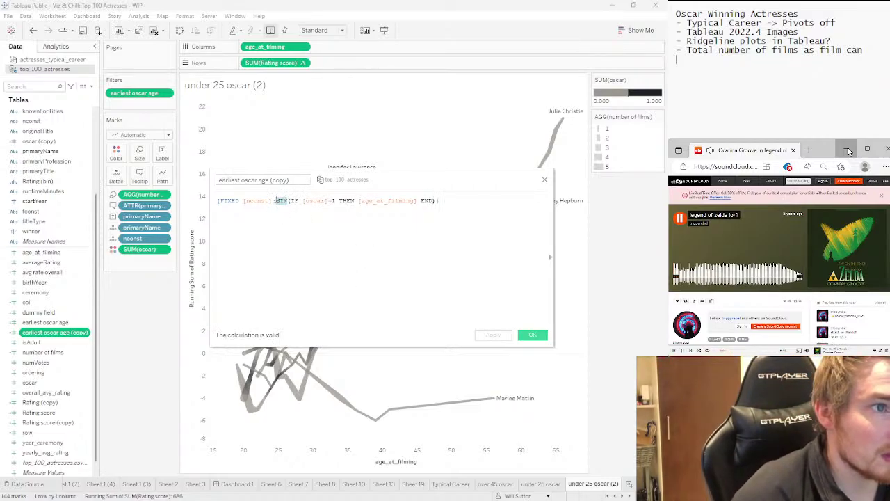
{"action": "type", "text": "SUM"}
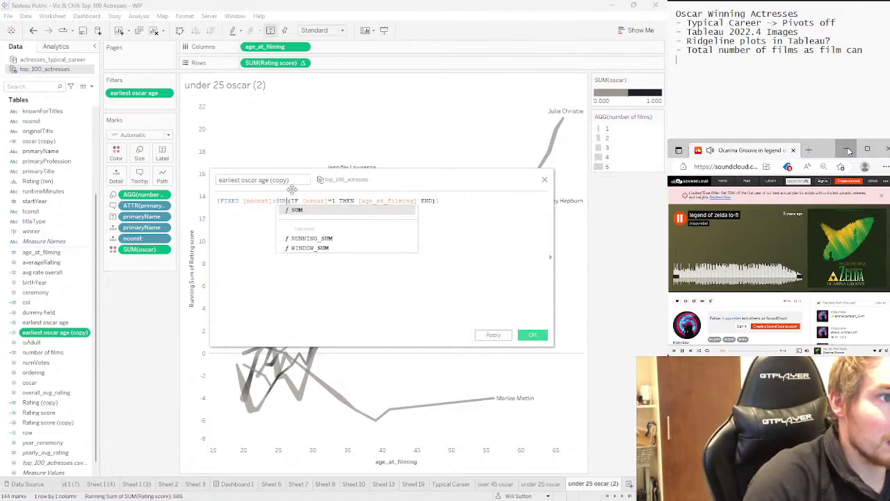
{"action": "key", "text": "Escape"}
{"action": "key", "text": "BackSpace"}
{"action": "key", "text": "BackSpace"}
{"action": "key", "text": "BackSpace"}
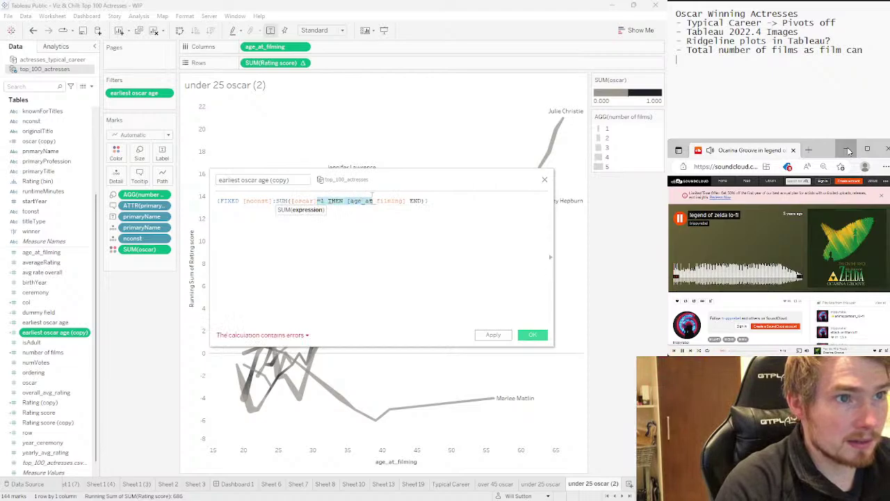
{"action": "key", "text": "BackSpace"}
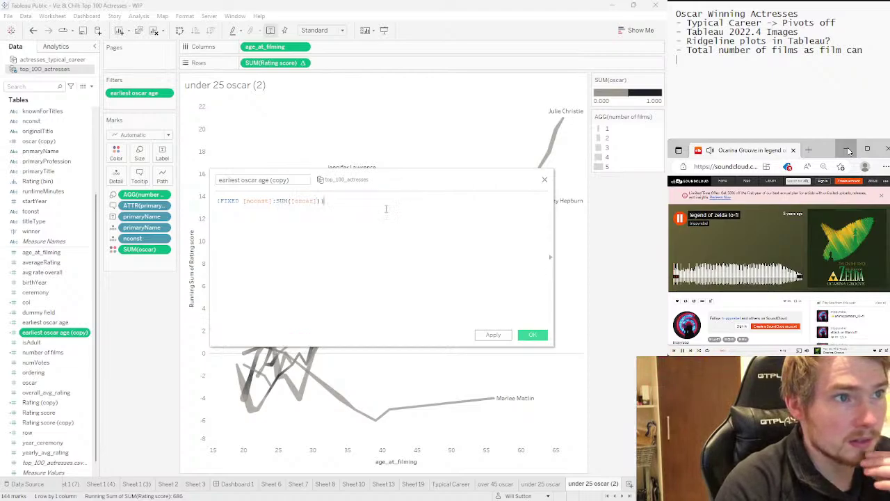
Name the edited calculated field "oscar count" and save it
{"action": "triple_click", "coordinate": [216, 180]}
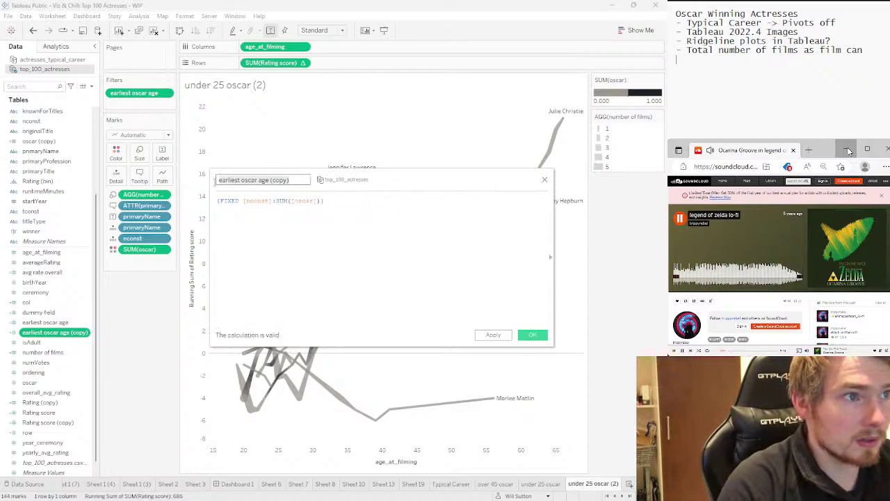
{"action": "type", "text": "oscar count"}
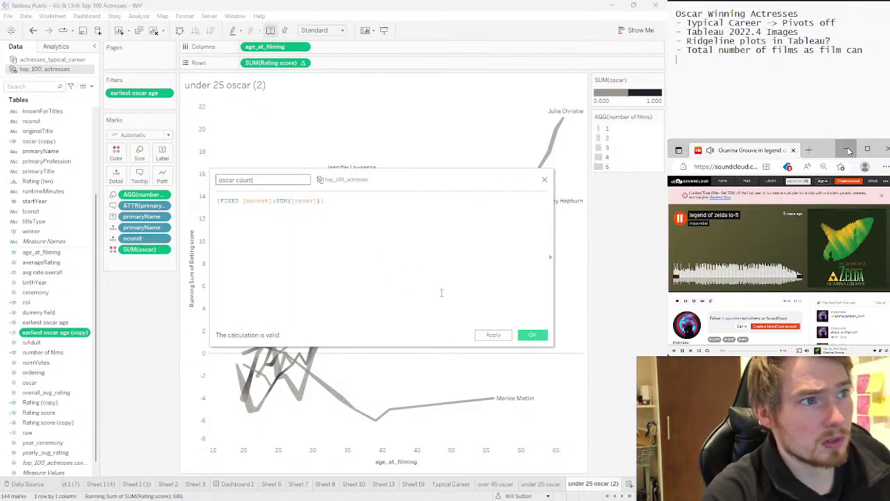
{"action": "left_click", "coordinate": [534, 335]}
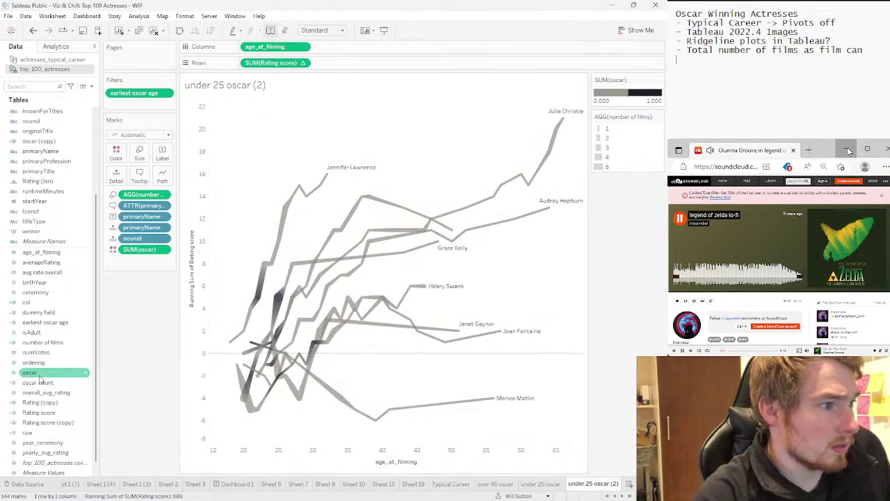
Filter the sheet on all values of oscar count, keeping at least 2, and remove the earliest oscar age filter
{"action": "left_click_drag", "start_coordinate": [59, 387], "coordinate": [139, 109]}
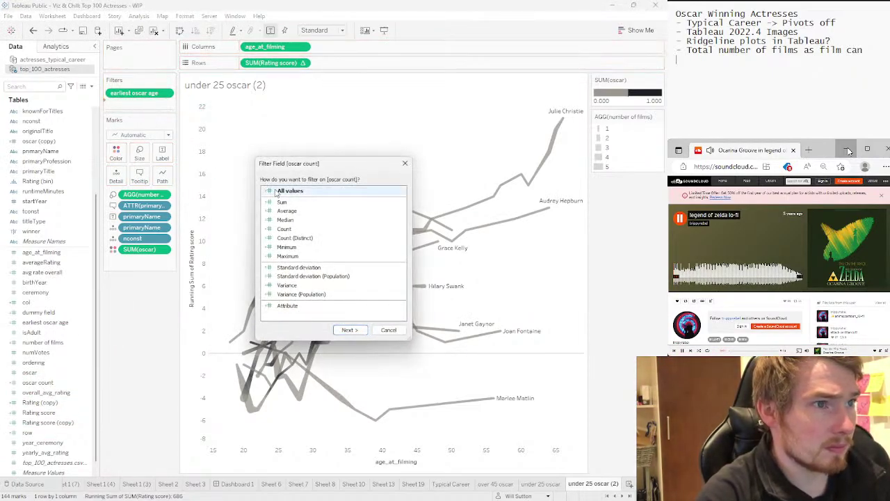
{"action": "left_click", "coordinate": [351, 330]}
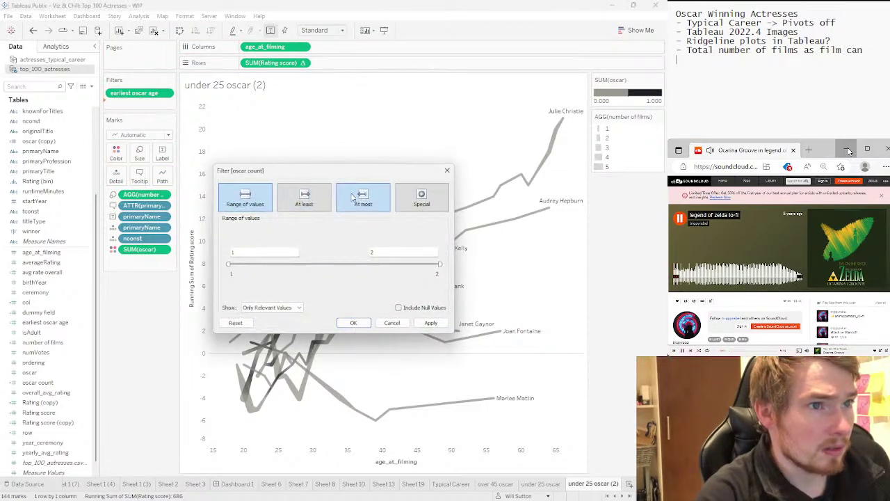
{"action": "left_click", "coordinate": [303, 198]}
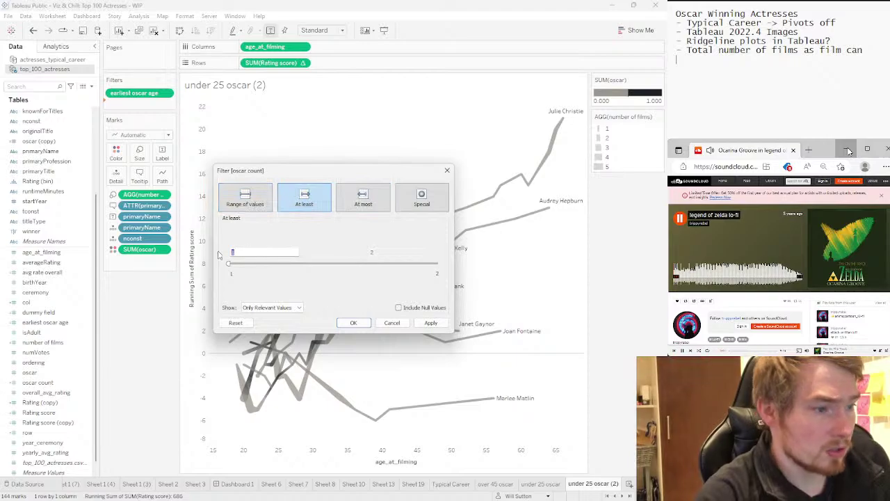
{"action": "type", "text": "2"}
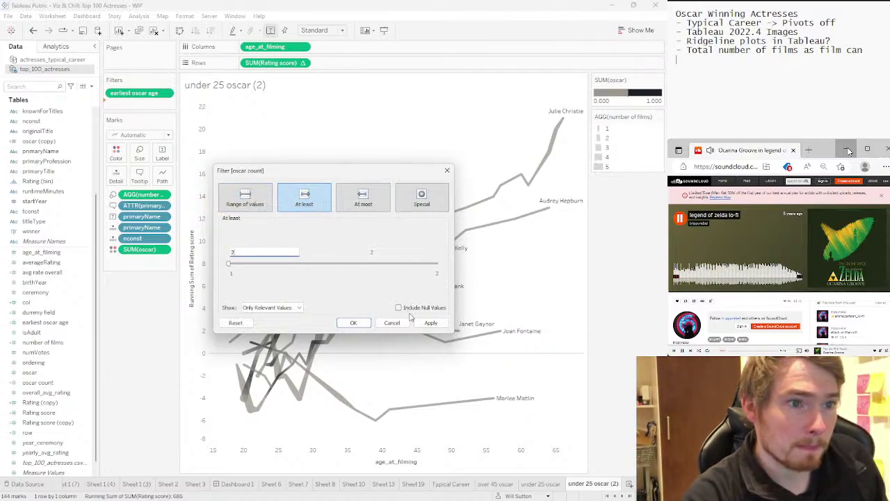
{"action": "left_click", "coordinate": [421, 326]}
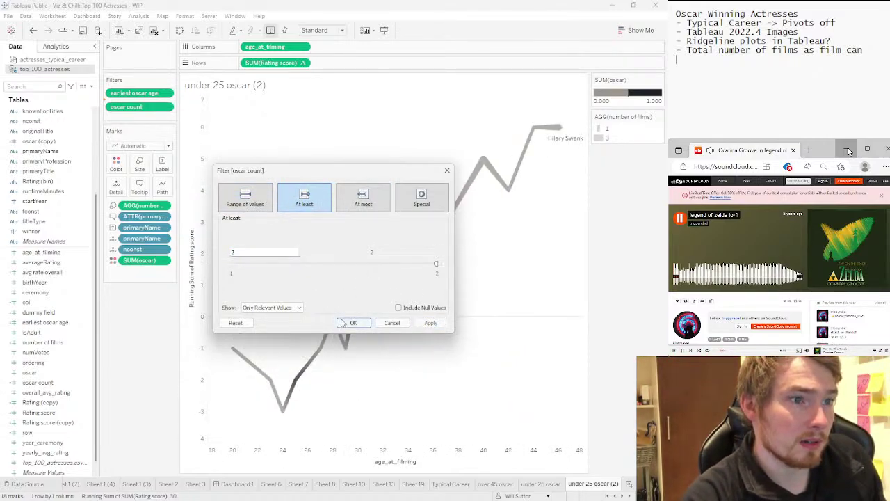
{"action": "left_click", "coordinate": [345, 322]}
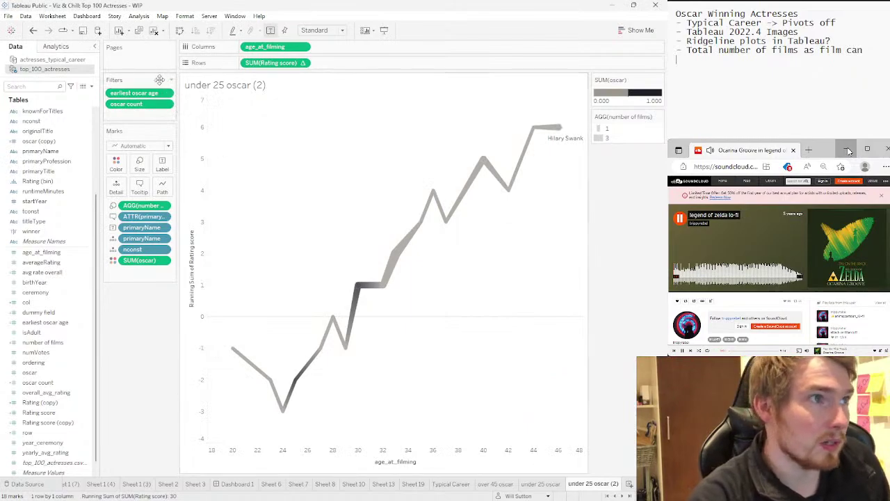
{"action": "left_click", "coordinate": [167, 103]}
{"action": "left_click", "coordinate": [141, 241]}
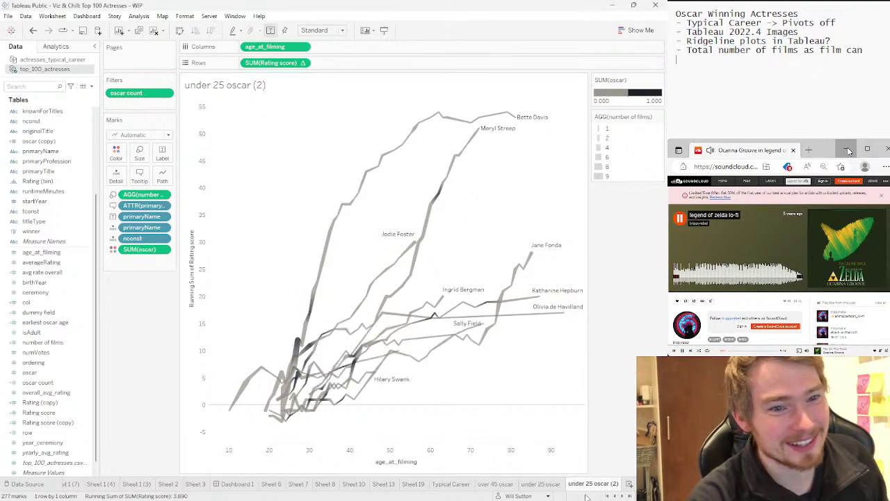
Rename the under 25 oscar (2) sheet as "multiple oscars"
{"action": "right_click", "coordinate": [587, 483]}
{"action": "left_click", "coordinate": [617, 399]}
{"action": "type", "text": "multip"}
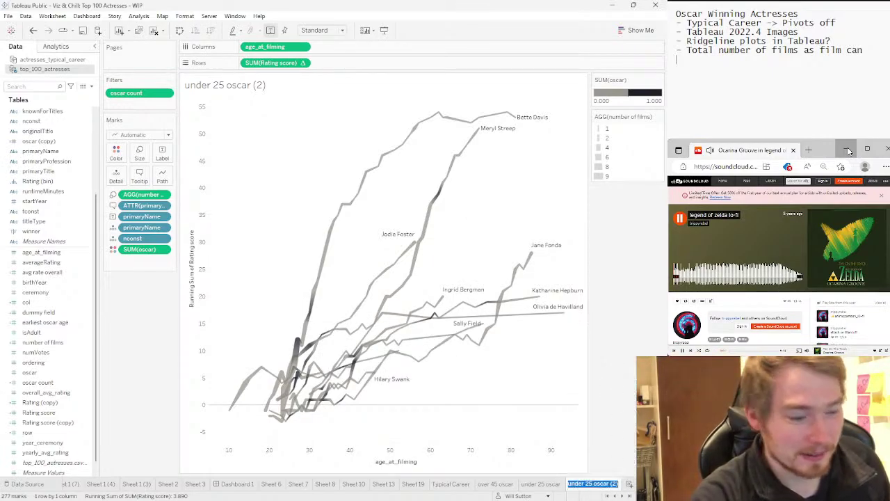
{"action": "type", "text": "le oscars"}
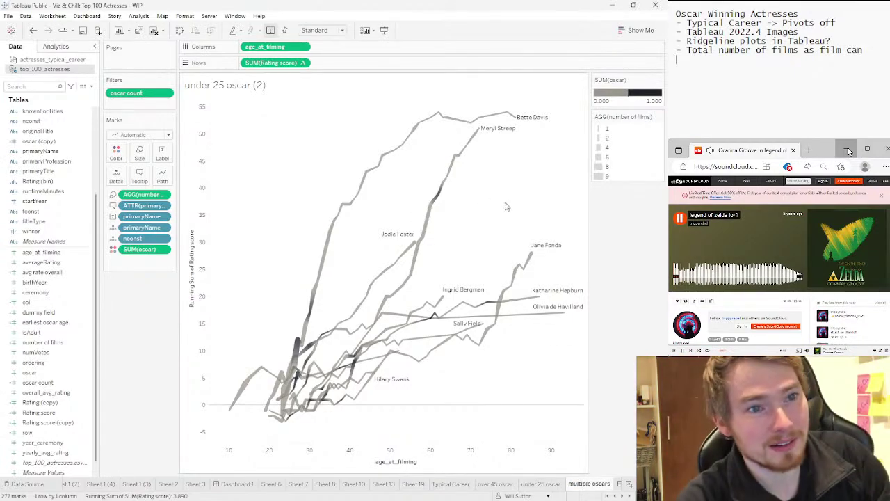
Confirm the sheet name "multiple oscars" and convert the oscar count field to a dimension
{"action": "key", "text": "Return"}
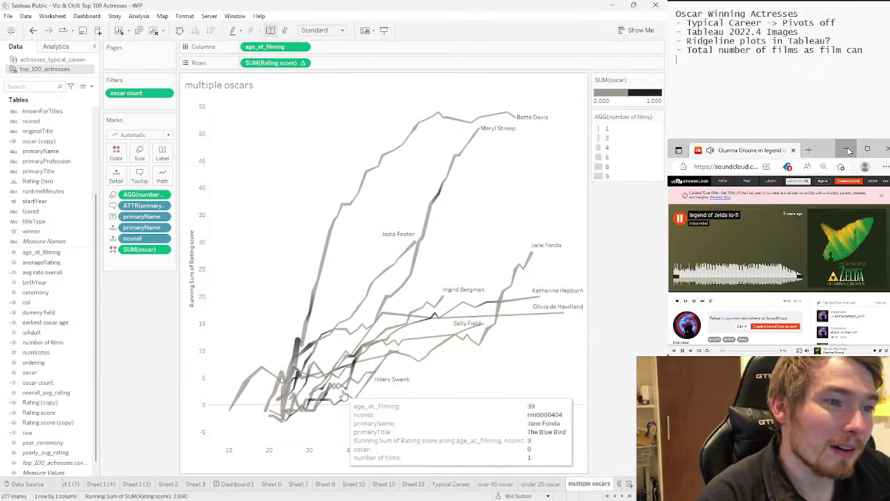
{"action": "mouse_move", "coordinate": [339, 395]}
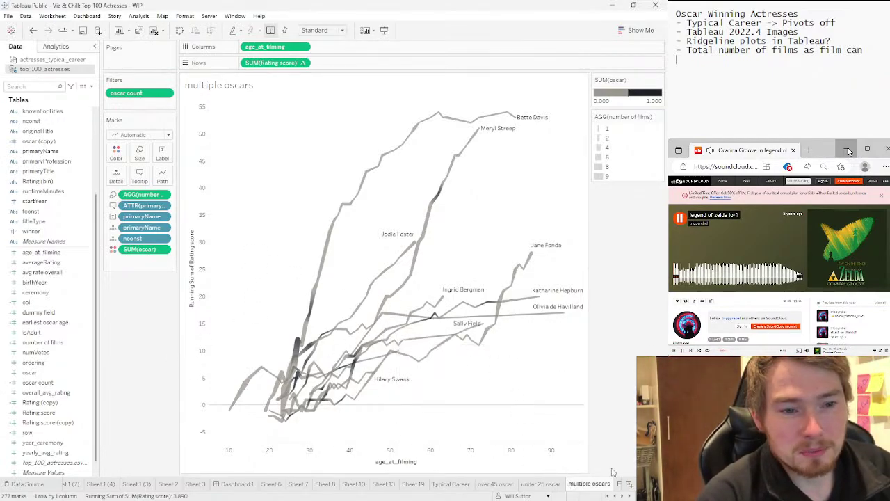
{"action": "mouse_move", "coordinate": [469, 129]}
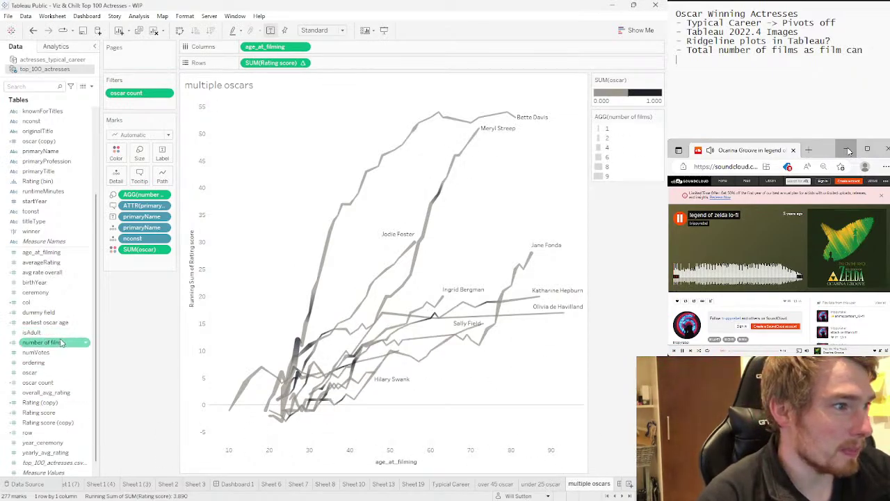
{"action": "right_click", "coordinate": [51, 383]}
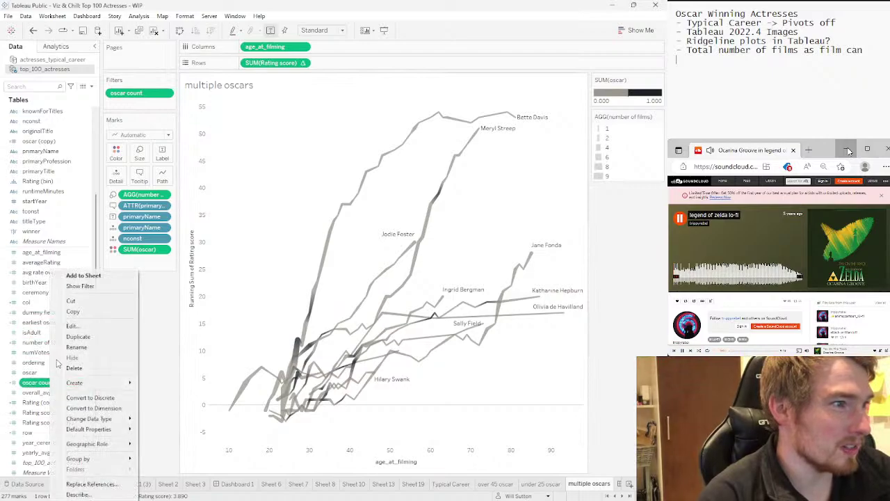
{"action": "left_click", "coordinate": [82, 403]}
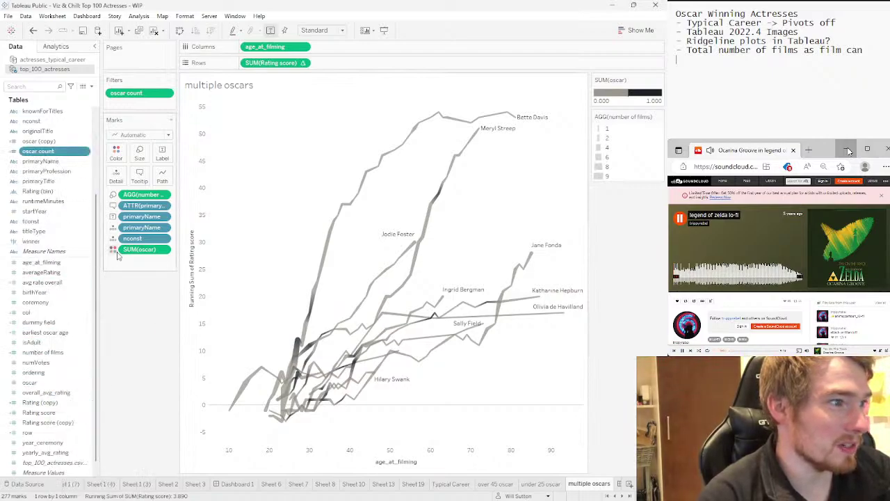
Replace the oscar count filter on the multiple oscars sheet with one that excludes the values 0 and 1
{"action": "right_click", "coordinate": [164, 93]}
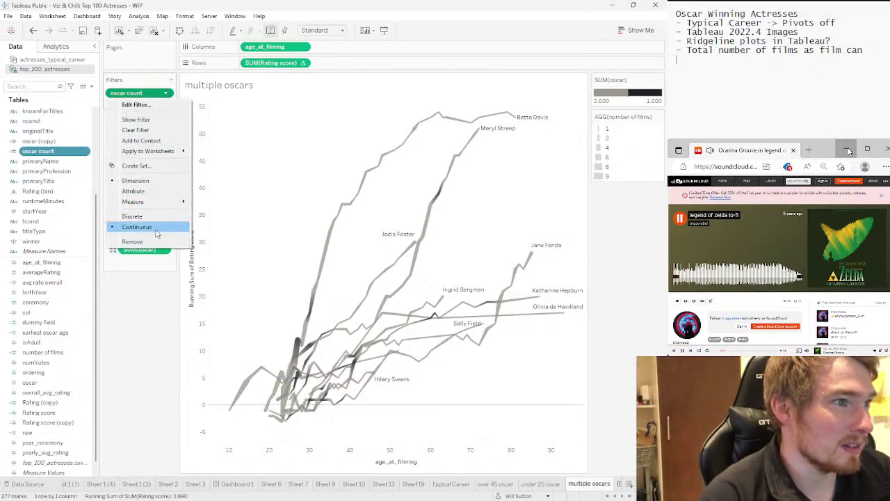
{"action": "left_click", "coordinate": [139, 242]}
{"action": "left_click_drag", "start_coordinate": [54, 151], "coordinate": [132, 104]}
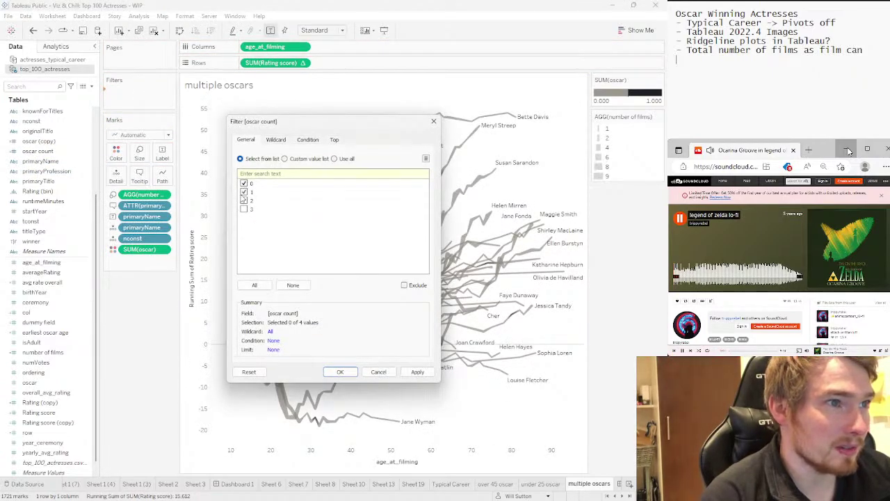
{"action": "left_click", "coordinate": [417, 372]}
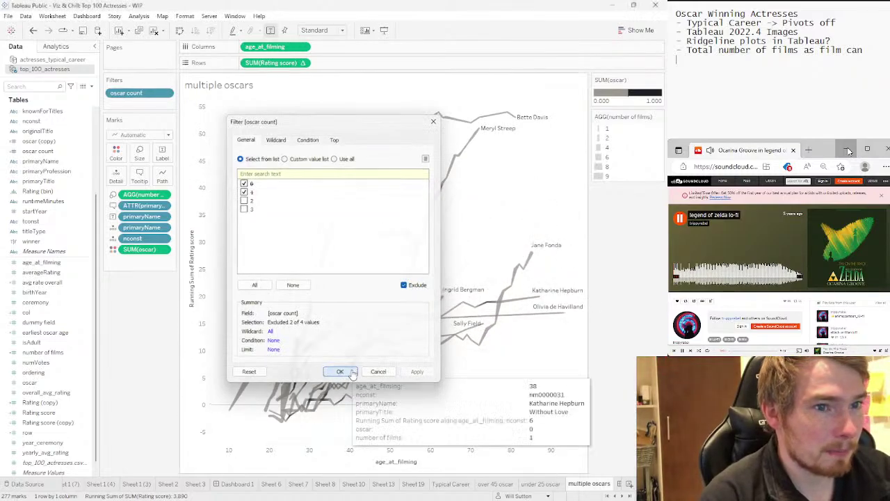
{"action": "left_click", "coordinate": [352, 373]}
Add an oscar count filter to the over 45 oscar sheet that excludes the values 0, 2 and 3
{"action": "left_click", "coordinate": [542, 484]}
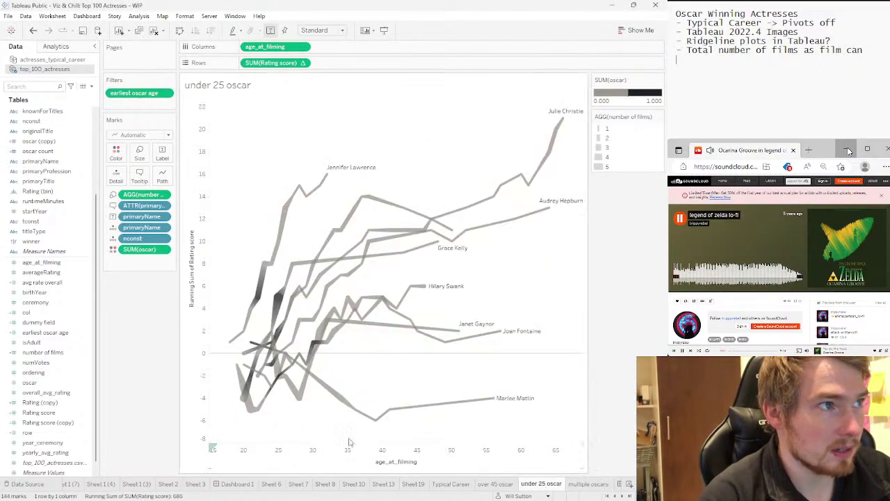
{"action": "left_click", "coordinate": [495, 484]}
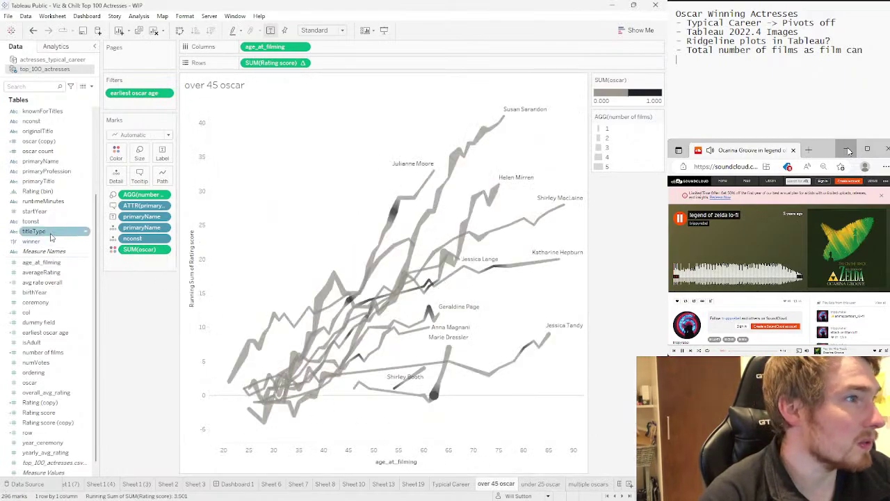
{"action": "left_click_drag", "start_coordinate": [60, 156], "coordinate": [139, 104]}
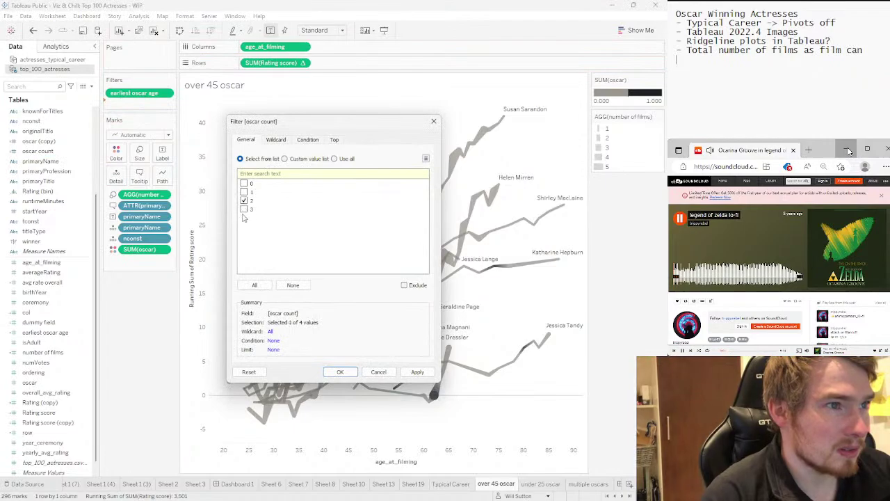
{"action": "left_click", "coordinate": [404, 285]}
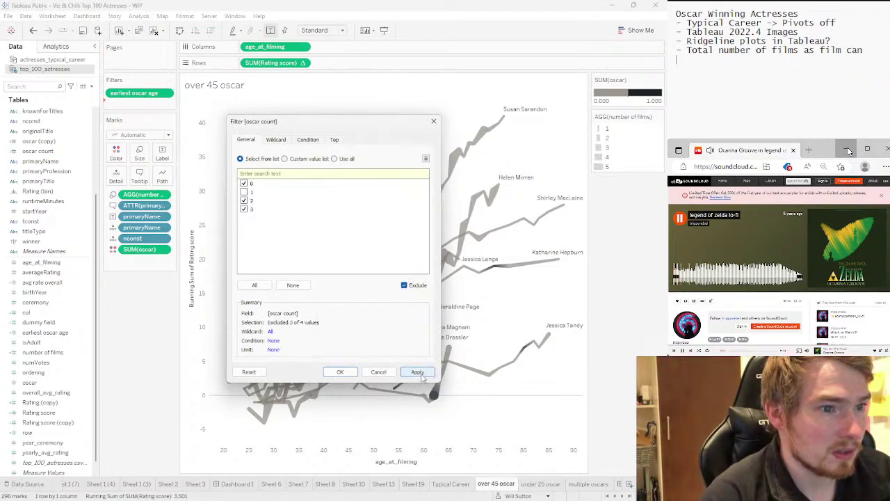
{"action": "left_click", "coordinate": [421, 376]}
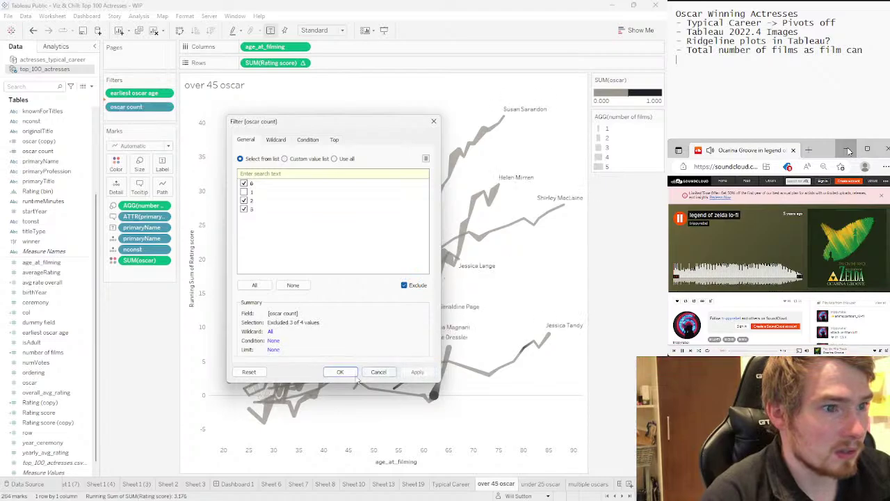
{"action": "left_click", "coordinate": [329, 372]}
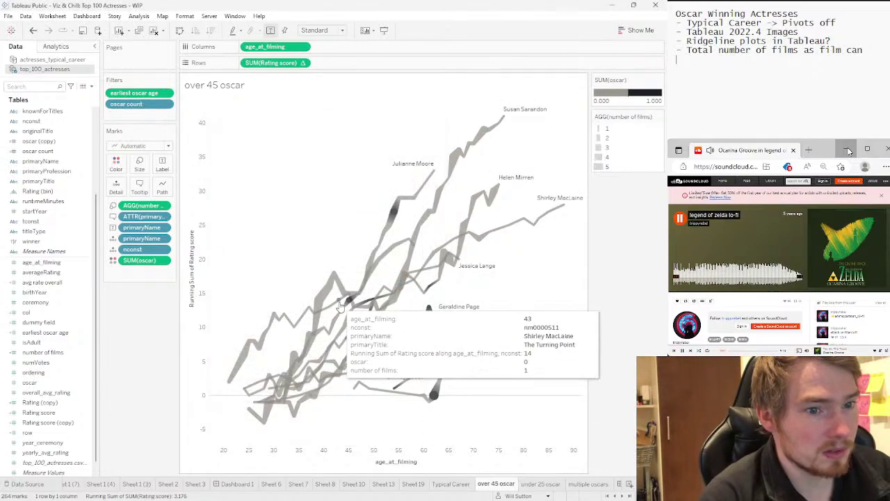
Apply the oscar count filter of the over 45 oscar sheet to the under 25 oscar worksheet as well
{"action": "left_click", "coordinate": [165, 105]}
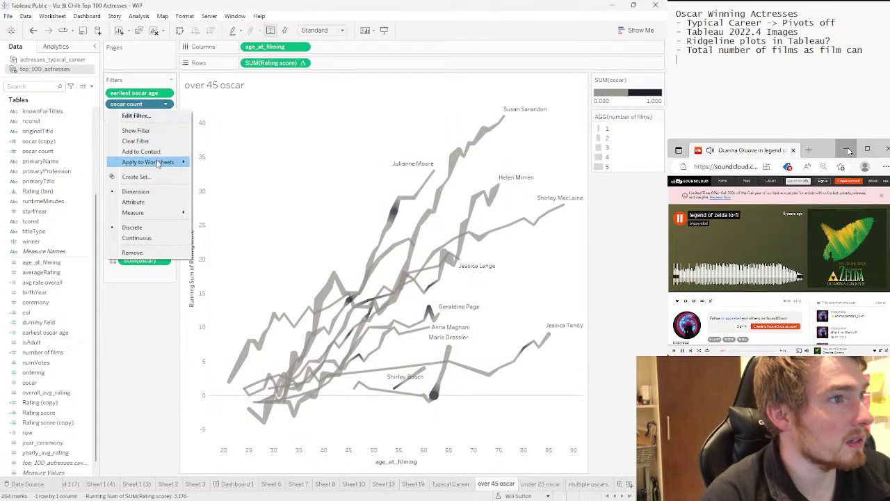
{"action": "mouse_move", "coordinate": [160, 167]}
{"action": "left_click", "coordinate": [222, 183]}
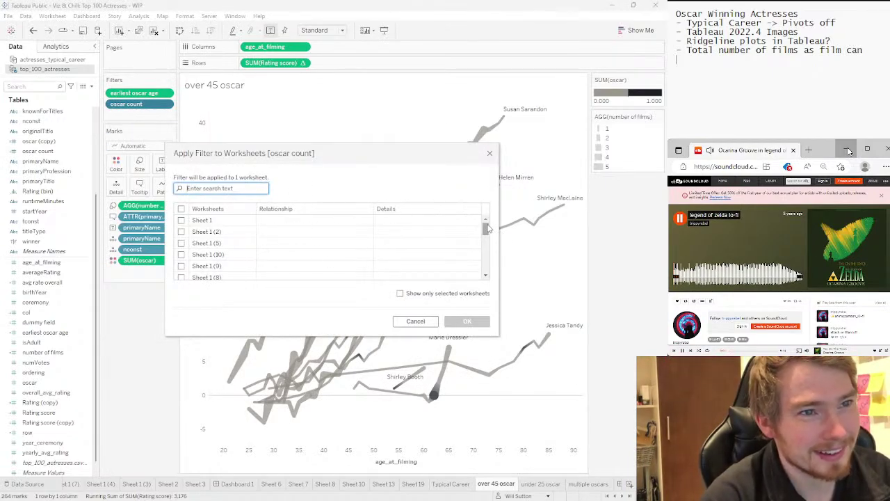
{"action": "left_click_drag", "start_coordinate": [485, 228], "coordinate": [486, 270]}
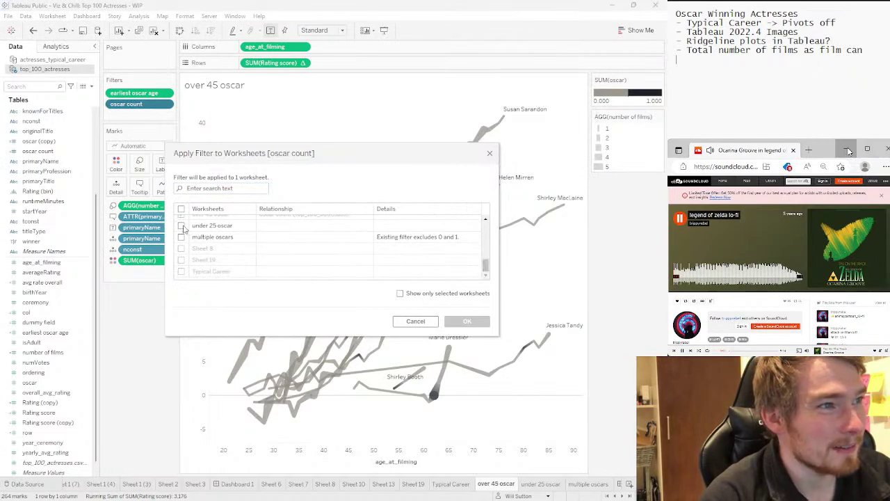
{"action": "left_click", "coordinate": [183, 227]}
{"action": "left_click", "coordinate": [466, 321]}
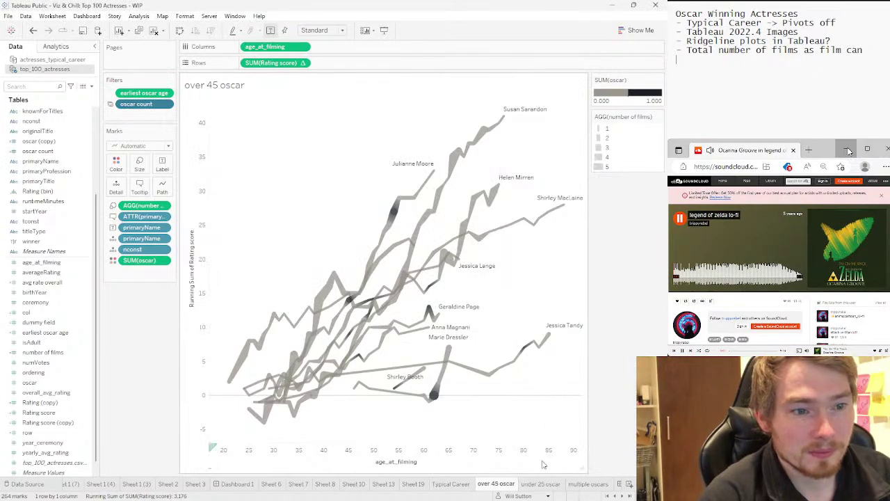
Compare the career lines on the over 45 oscar, under 25 oscar and multiple oscars sheets
{"action": "left_click", "coordinate": [544, 484]}
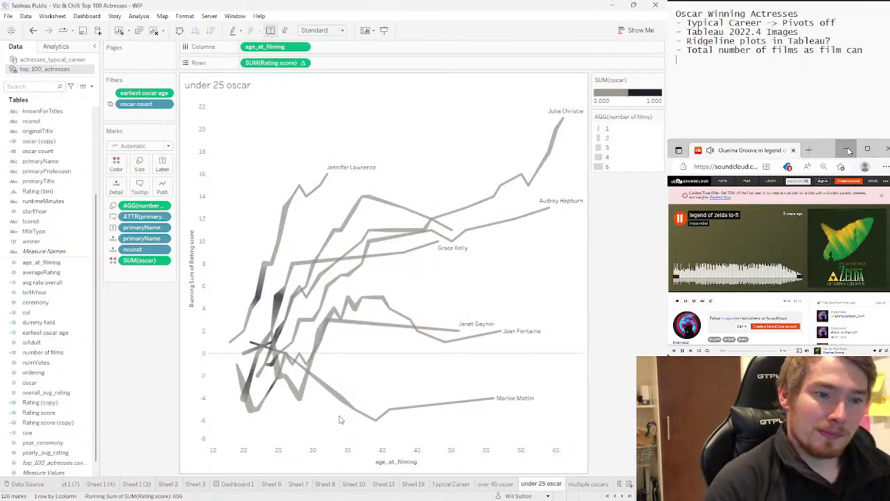
{"action": "left_click", "coordinate": [500, 484]}
{"action": "left_click", "coordinate": [532, 484]}
{"action": "left_click", "coordinate": [501, 484]}
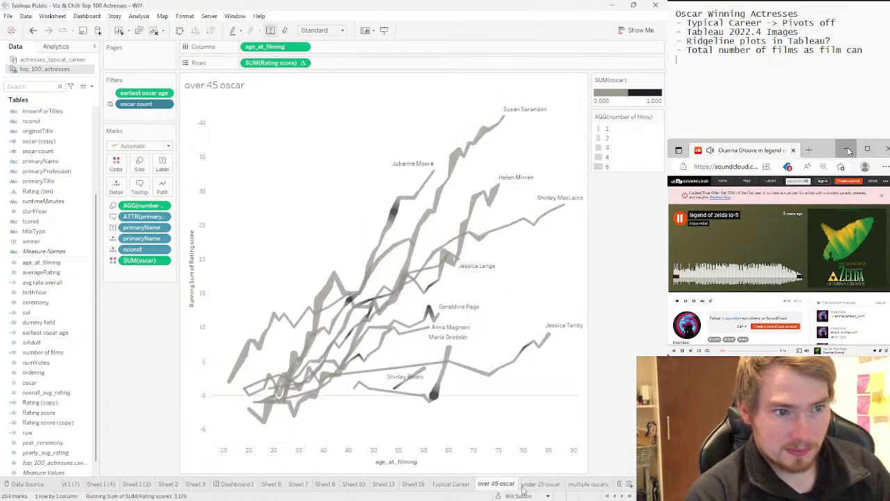
{"action": "left_click", "coordinate": [528, 486]}
{"action": "left_click", "coordinate": [576, 485]}
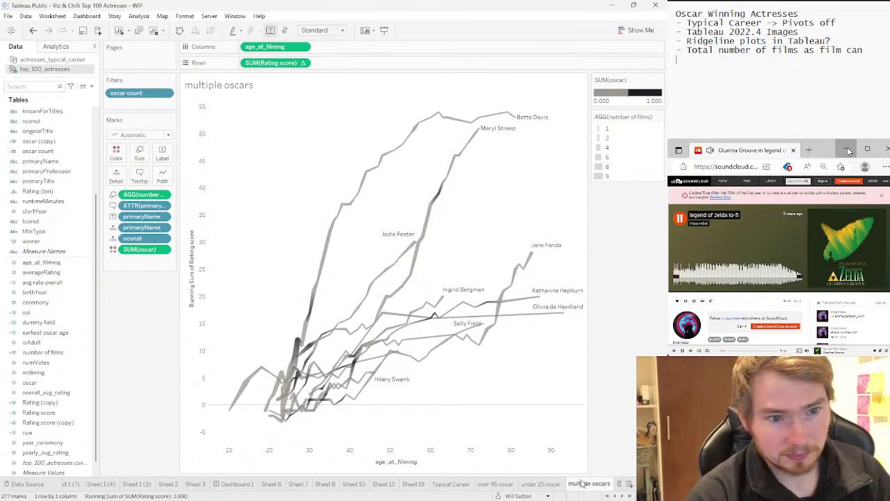
{"action": "left_click", "coordinate": [554, 485]}
{"action": "left_click", "coordinate": [580, 485]}
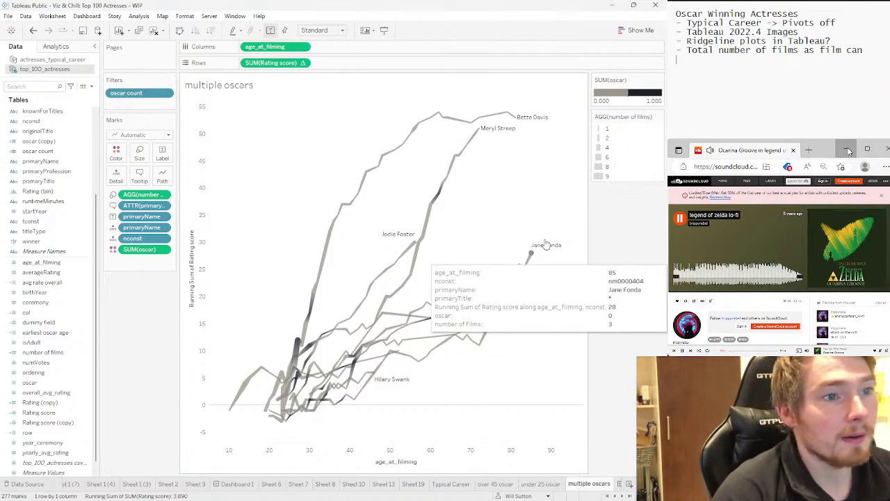
{"action": "mouse_move", "coordinate": [442, 326]}
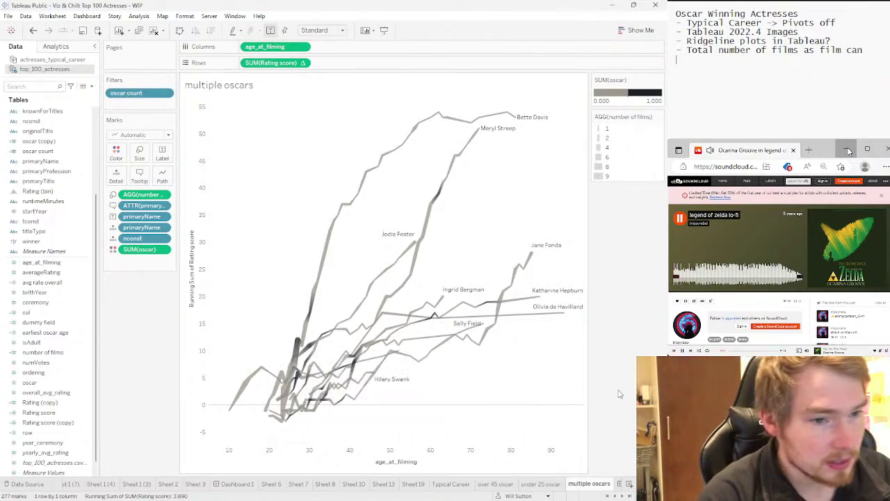
Duplicate the under 25 oscar sheet
{"action": "right_click", "coordinate": [576, 484]}
{"action": "left_click", "coordinate": [542, 484]}
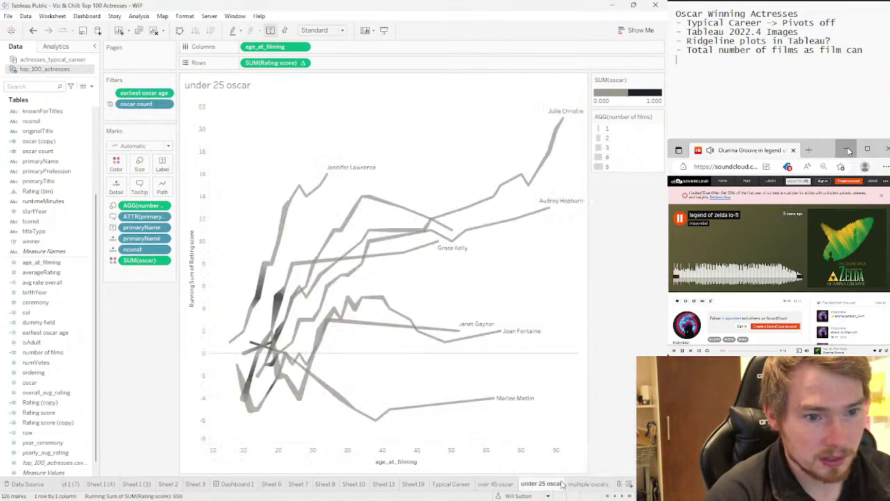
{"action": "right_click", "coordinate": [548, 484]}
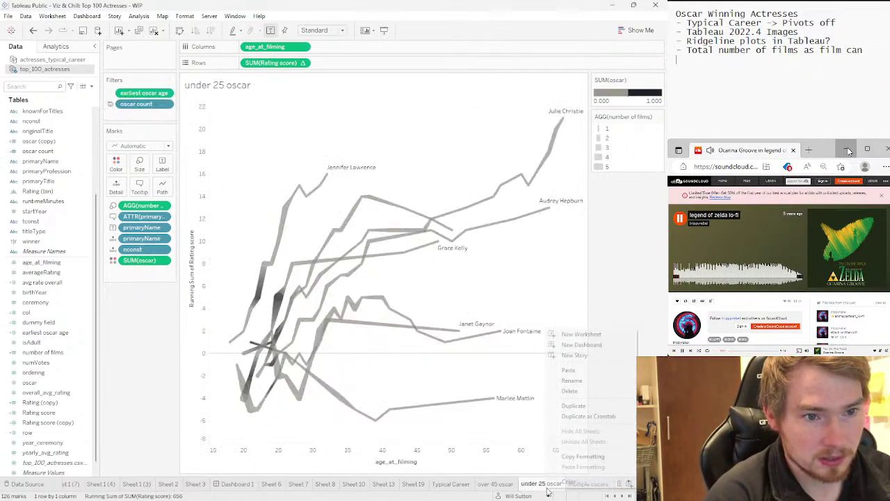
{"action": "left_click", "coordinate": [577, 406]}
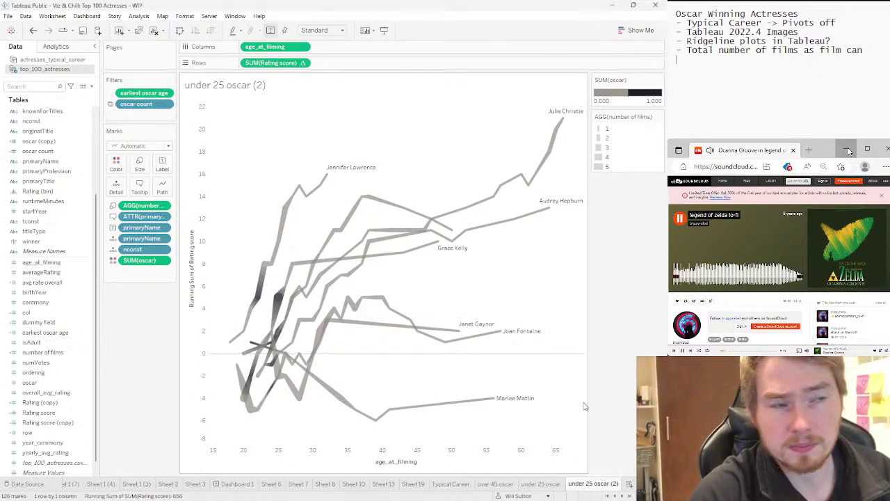
Change the earliest oscar age filter on the duplicated sheet to a range of values from 26 to 44
{"action": "right_click", "coordinate": [143, 92]}
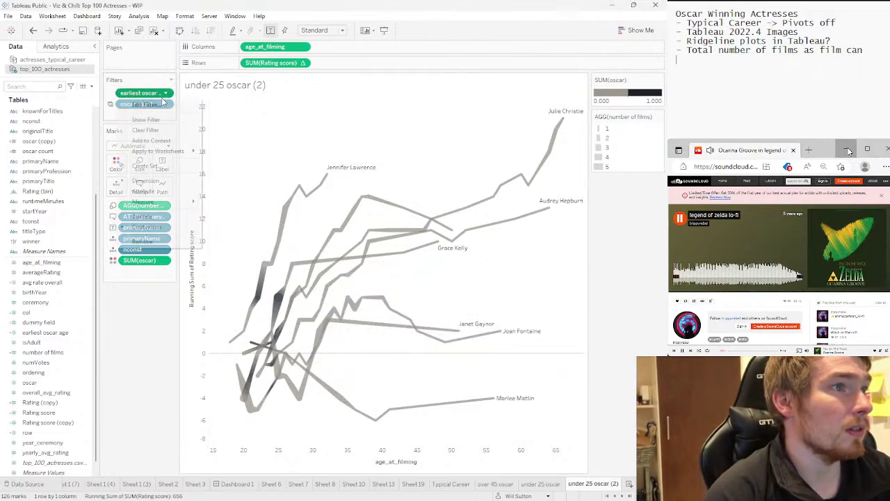
{"action": "left_click", "coordinate": [148, 105]}
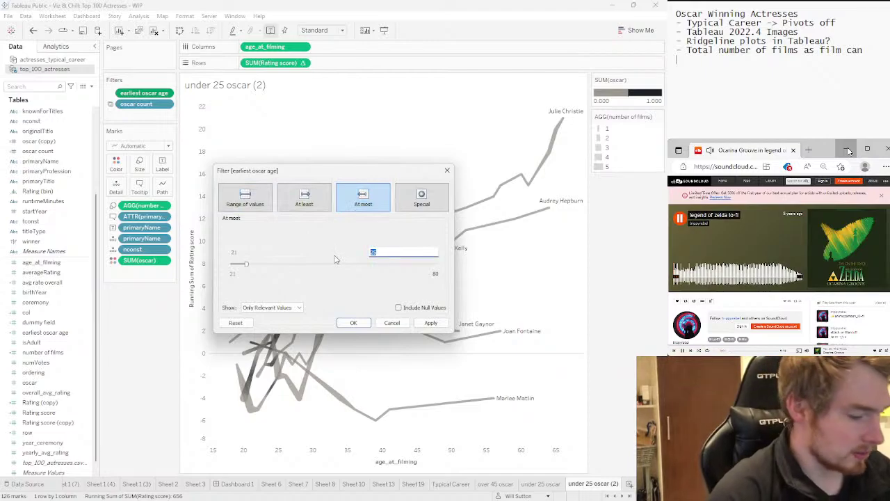
{"action": "left_click", "coordinate": [270, 210]}
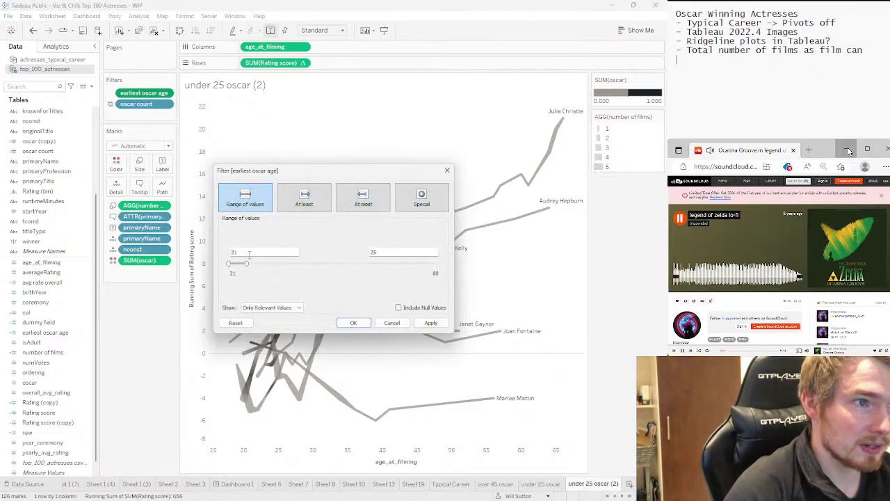
{"action": "type", "text": "2"}
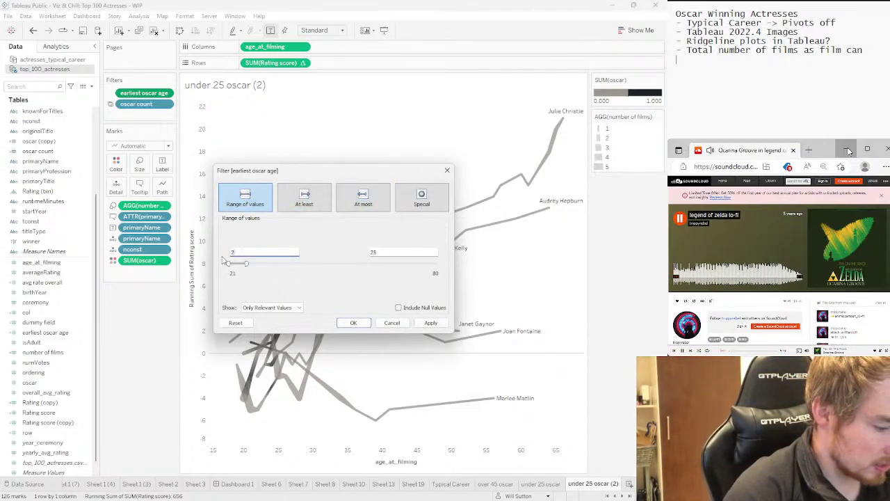
{"action": "type", "text": "6"}
{"action": "key", "text": "Tab"}
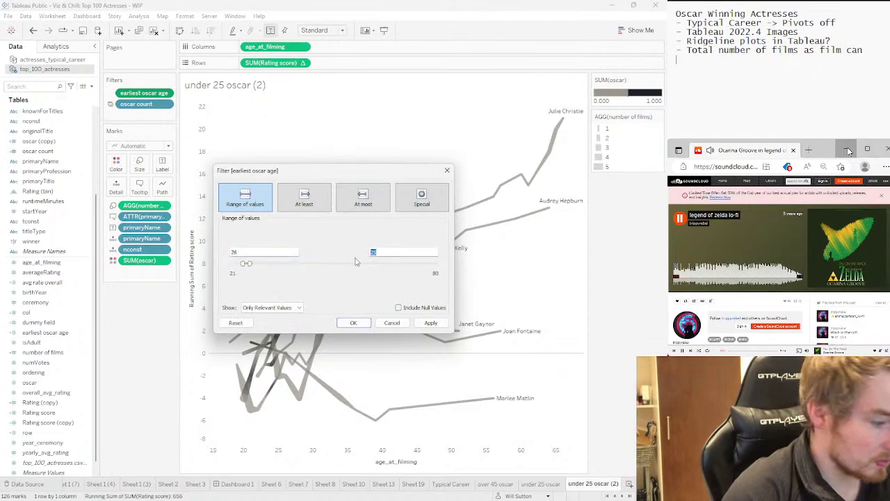
{"action": "type", "text": "44"}
{"action": "left_click", "coordinate": [425, 322]}
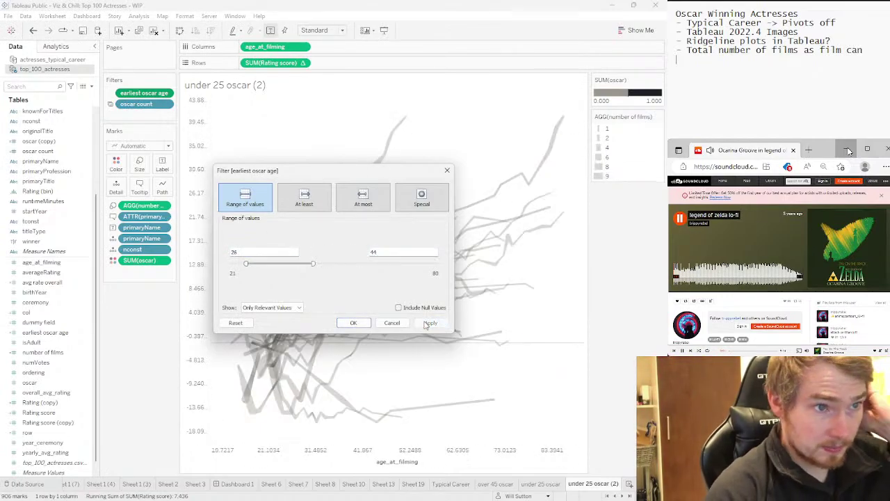
{"action": "left_click", "coordinate": [358, 323]}
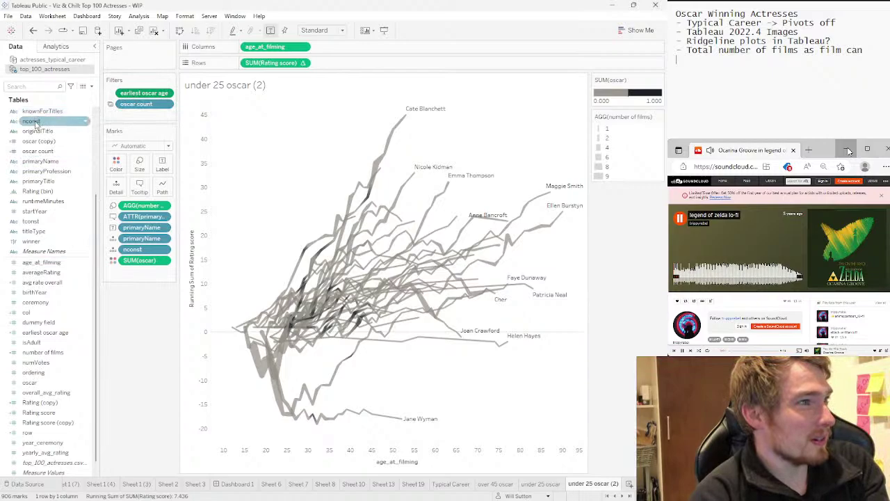
{"action": "mouse_move", "coordinate": [31, 121]}
{"action": "left_mouse_down"}
{"action": "mouse_move", "coordinate": [116, 125]}
{"action": "mouse_move", "coordinate": [118, 115]}
{"action": "mouse_move", "coordinate": [31, 121]}
{"action": "left_mouse_up"}
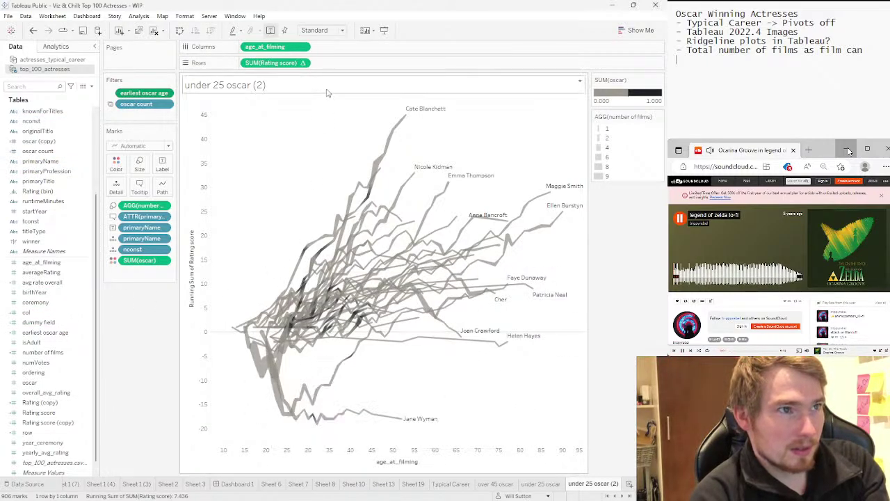
{"action": "left_click", "coordinate": [302, 47]}
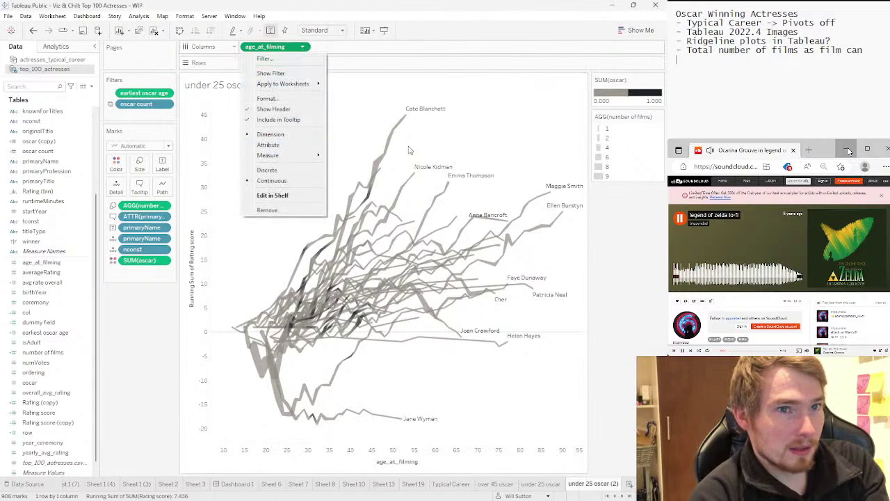
Compare the duplicated sheet with its earlier under 25 version and examine the career marks beyond age 45
{"action": "left_click", "coordinate": [409, 150]}
{"action": "left_click_drag", "start_coordinate": [320, 90], "coordinate": [531, 363]}
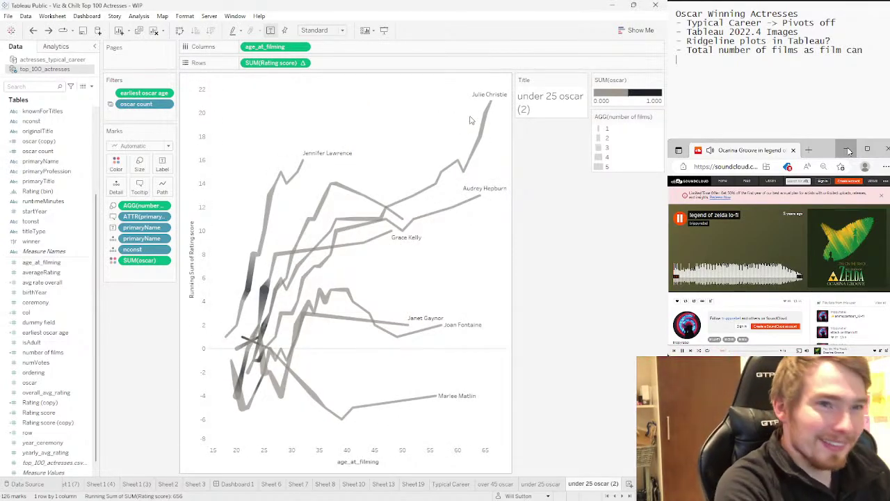
{"action": "left_click_drag", "start_coordinate": [546, 82], "coordinate": [393, 75]}
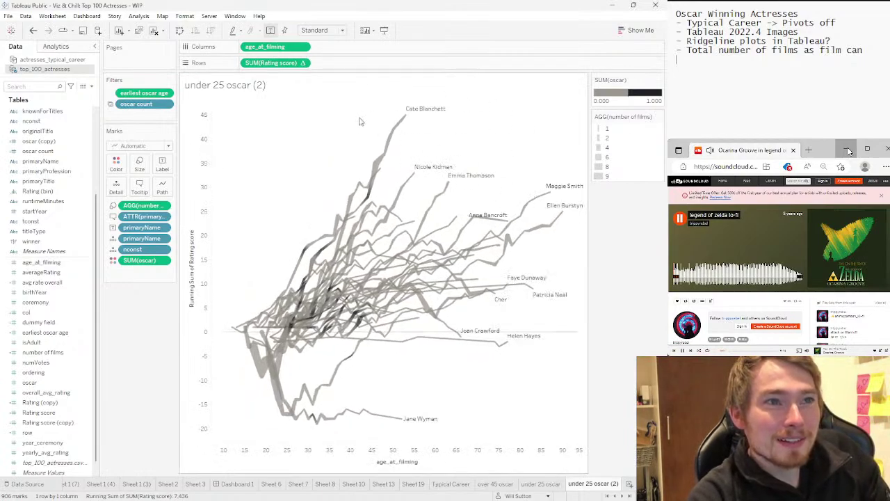
{"action": "left_click_drag", "start_coordinate": [374, 104], "coordinate": [573, 373]}
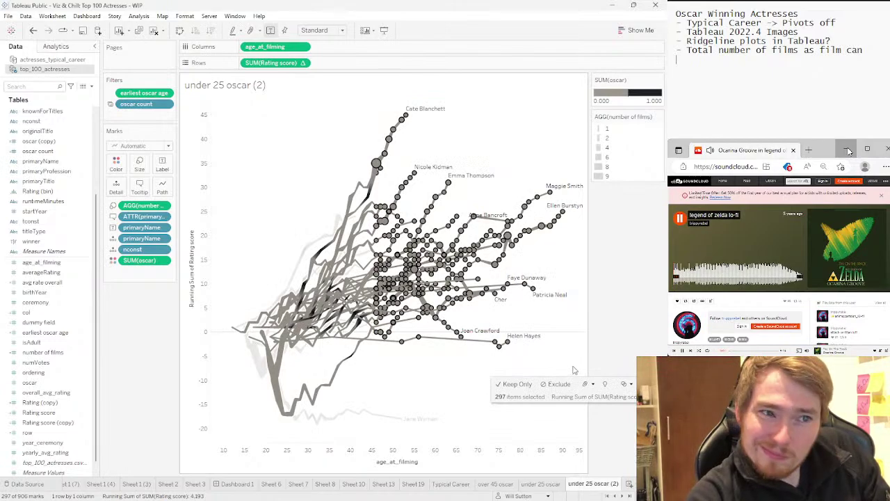
{"action": "left_click", "coordinate": [574, 370]}
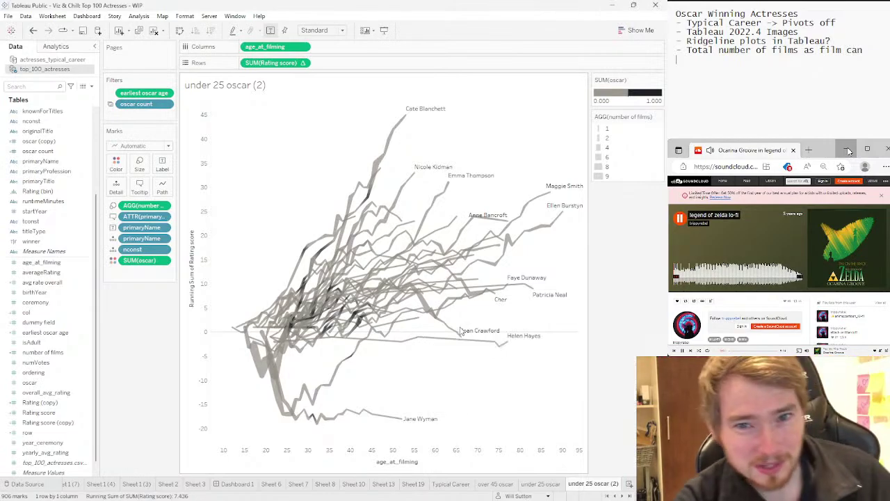
Inspect Helen Hayes's career line and the details of its individual marks
{"action": "left_click", "coordinate": [418, 337]}
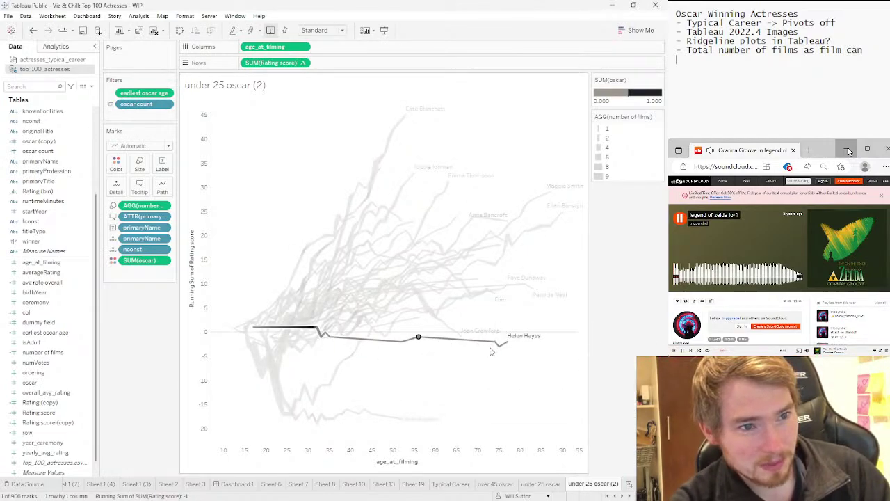
{"action": "mouse_move", "coordinate": [491, 346]}
{"action": "left_click", "coordinate": [422, 346]}
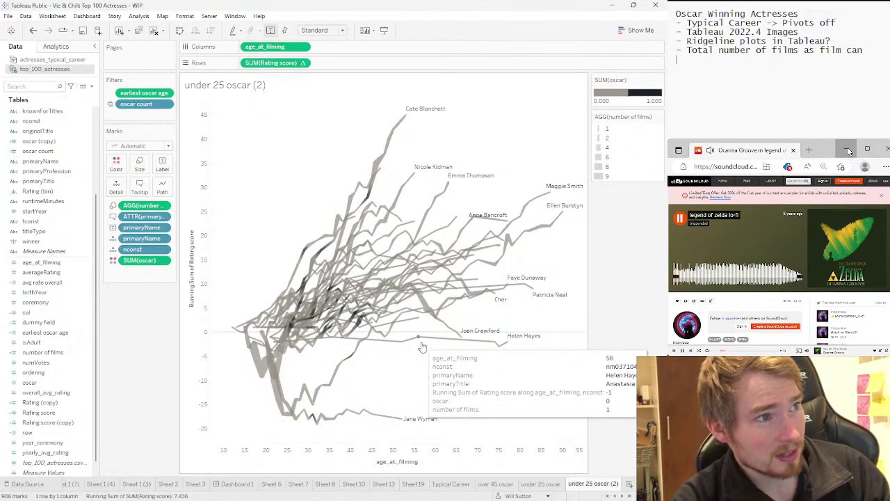
{"action": "left_click", "coordinate": [162, 188]}
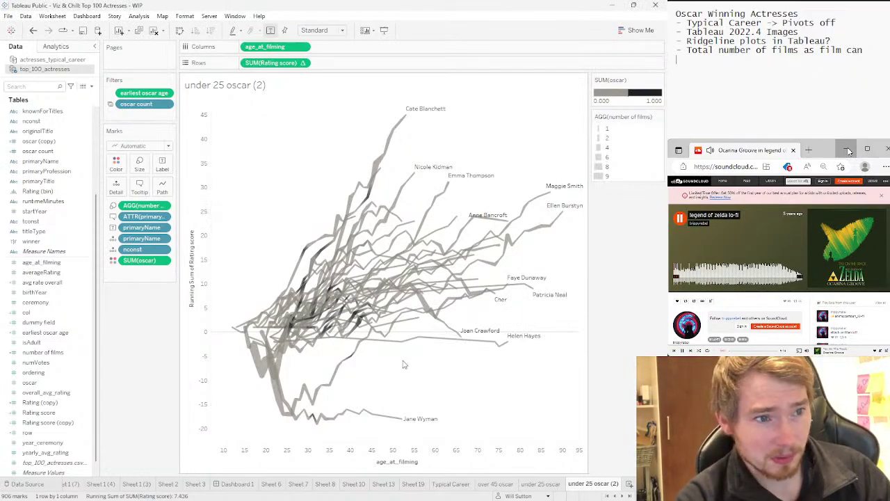
{"action": "mouse_move", "coordinate": [417, 347]}
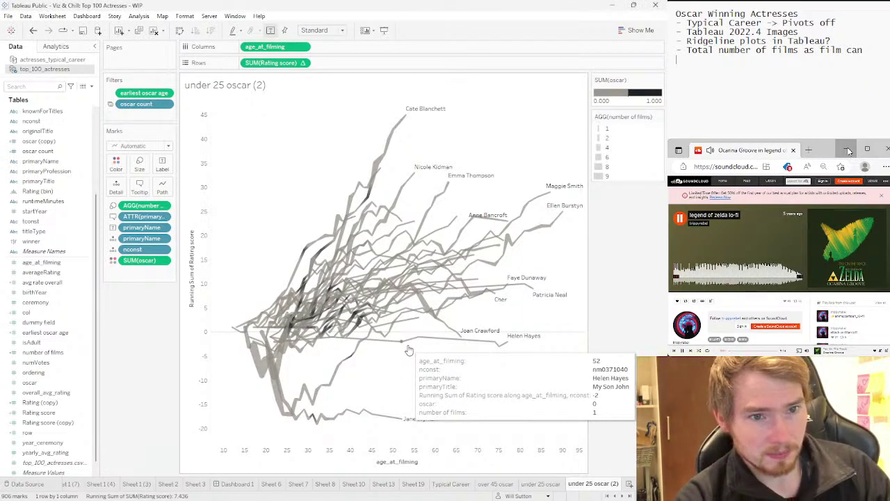
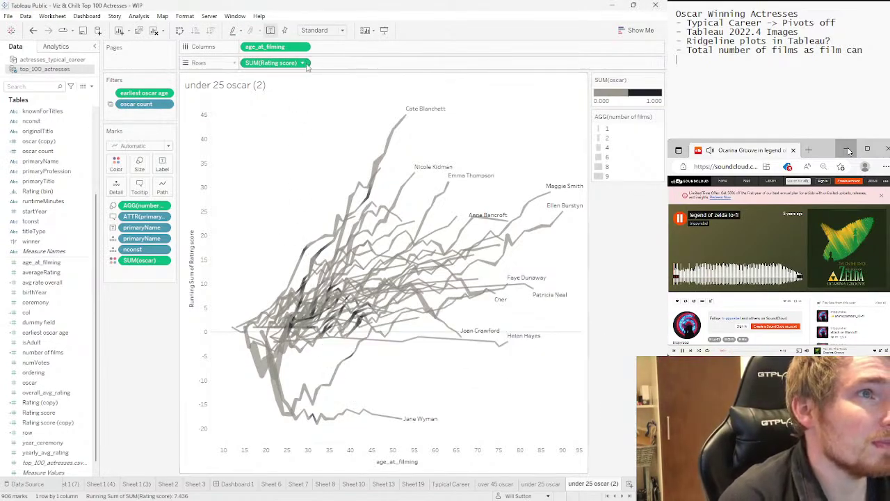
Review the table calculation settings of the Rating score running total
{"action": "left_click", "coordinate": [304, 63]}
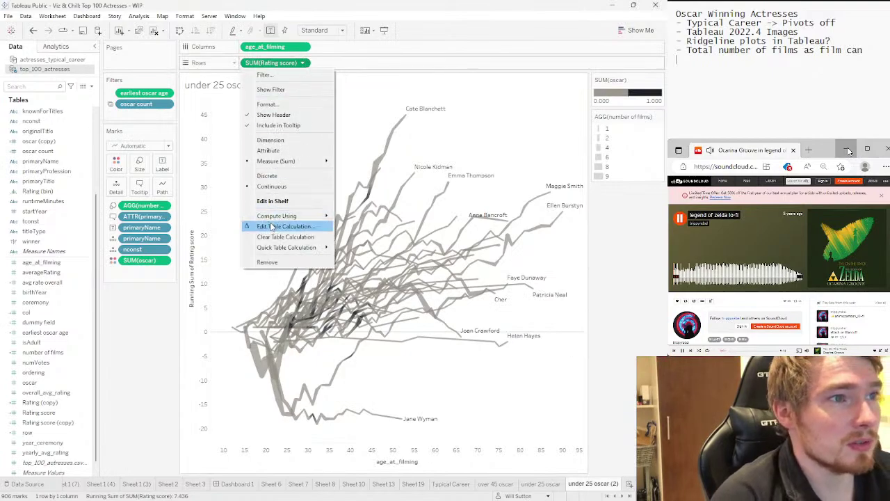
{"action": "left_click", "coordinate": [274, 229]}
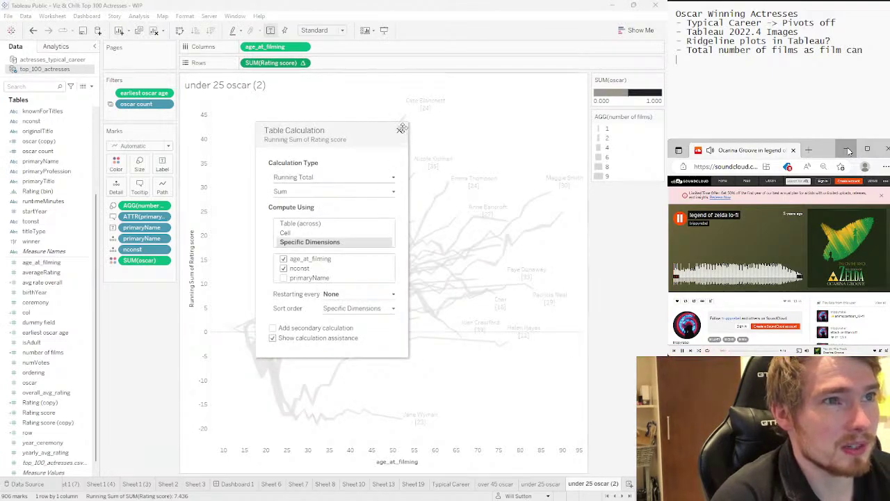
{"action": "left_click", "coordinate": [399, 131]}
Copy the full RUNNING_SUM(SUM([Rating score])) expression from the Rows field, leaving the field as it is
{"action": "left_click", "coordinate": [302, 63]}
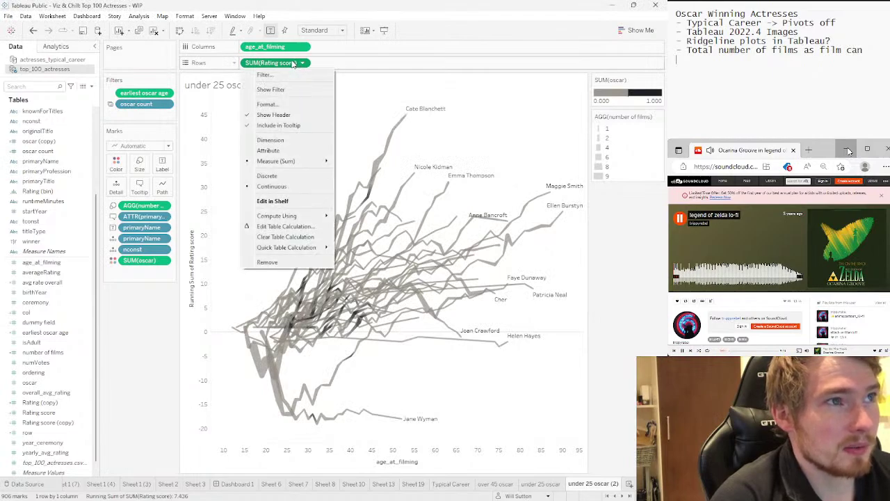
{"action": "left_click", "coordinate": [293, 63]}
{"action": "double_click", "coordinate": [292, 63]}
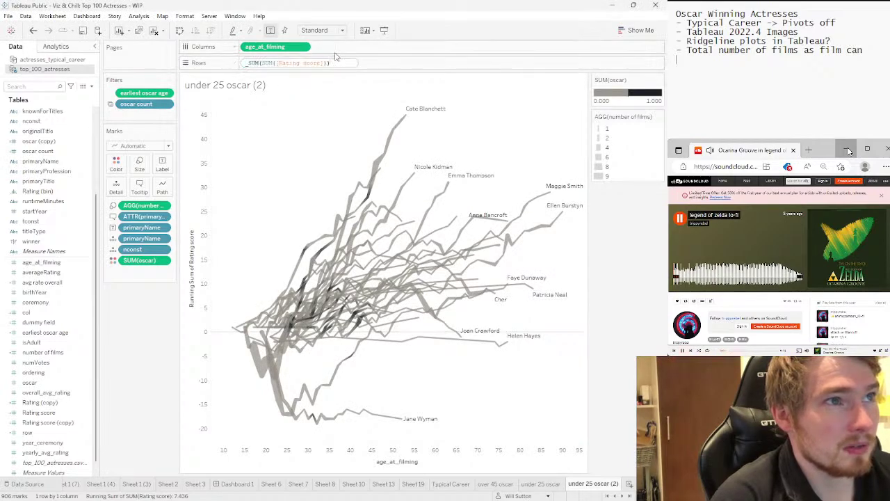
{"action": "type", "text": "RUNNING_"}
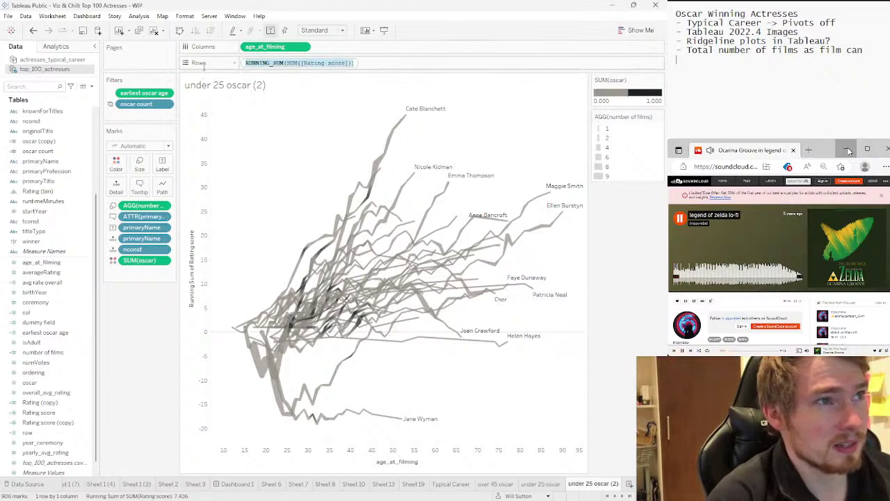
{"action": "key", "text": "Return"}
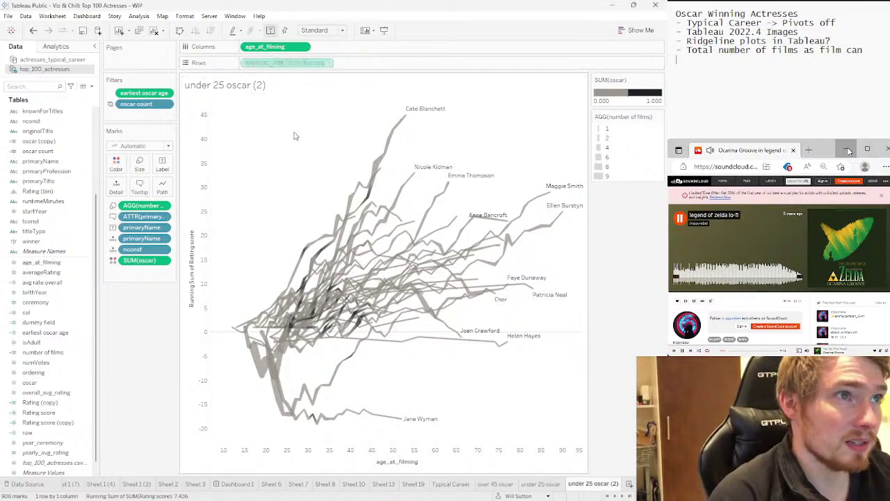
Draft a new calculated field containing the formula RUNNING_SUM(SUM([Rating score]))
{"action": "left_click", "coordinate": [40, 425]}
{"action": "right_click", "coordinate": [41, 426]}
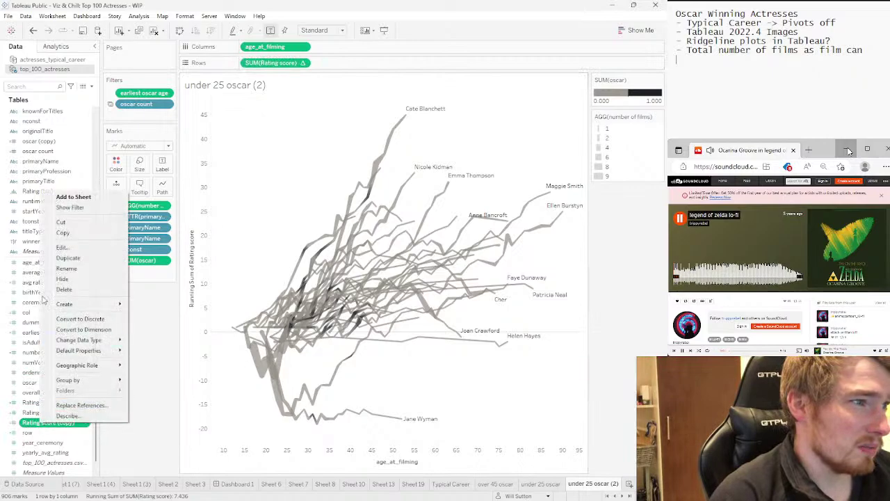
{"action": "left_click", "coordinate": [147, 304]}
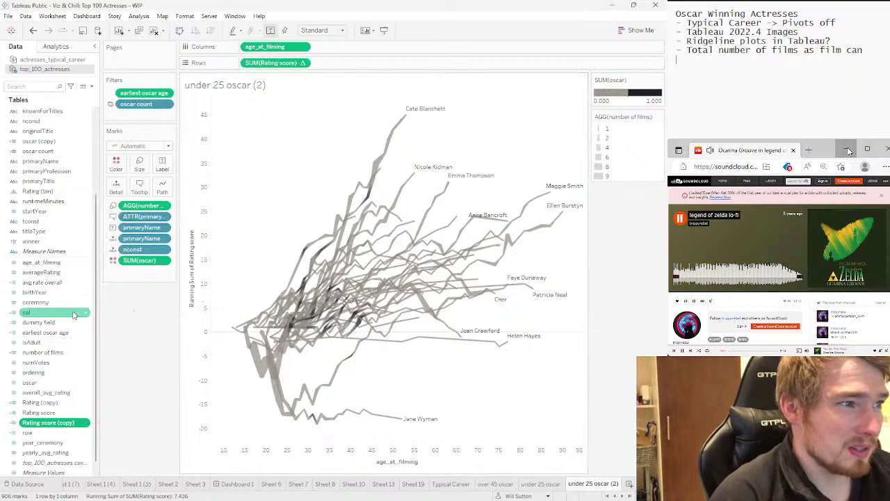
{"action": "right_click", "coordinate": [28, 312]}
{"action": "mouse_move", "coordinate": [118, 204]}
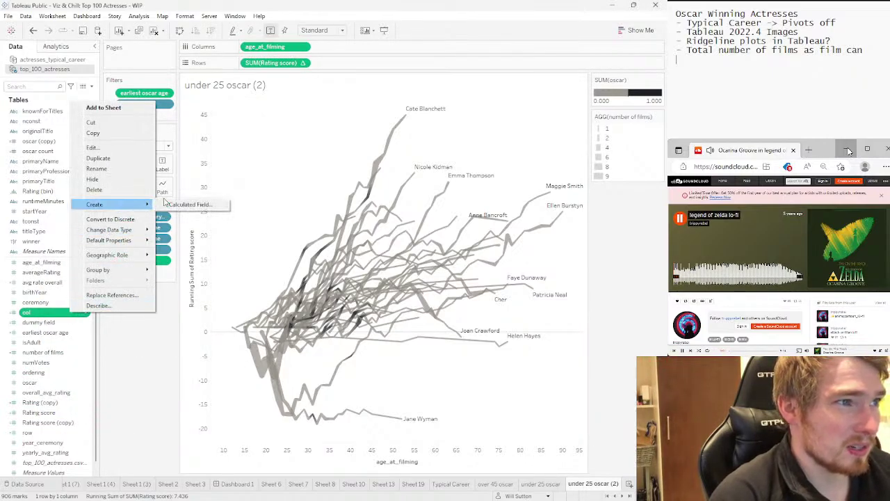
{"action": "key", "text": "Escape"}
{"action": "right_click", "coordinate": [64, 301]}
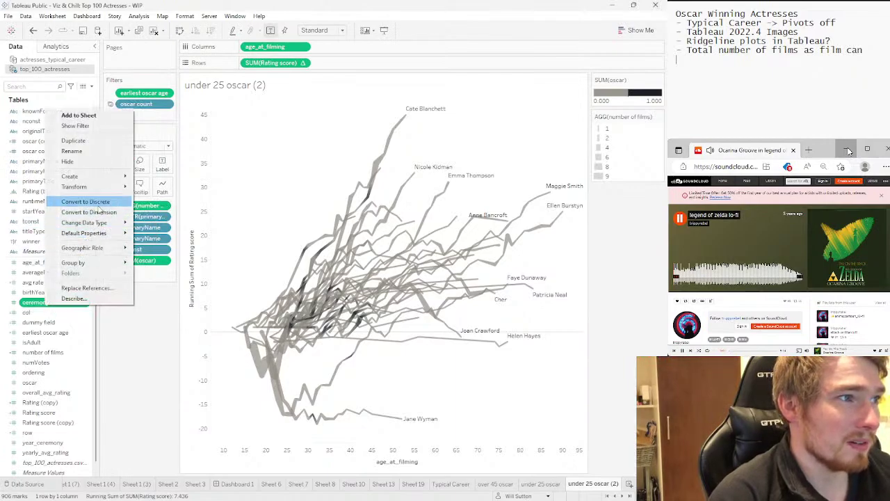
{"action": "left_click", "coordinate": [150, 176]}
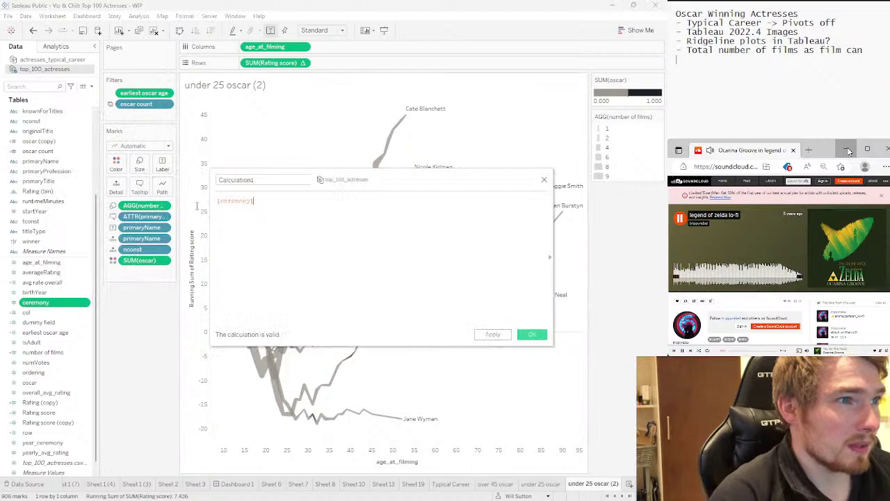
{"action": "key", "text": "ctrl+a"}
{"action": "type", "text": "RUNNING_SUM(SUM([Rating score]))"}
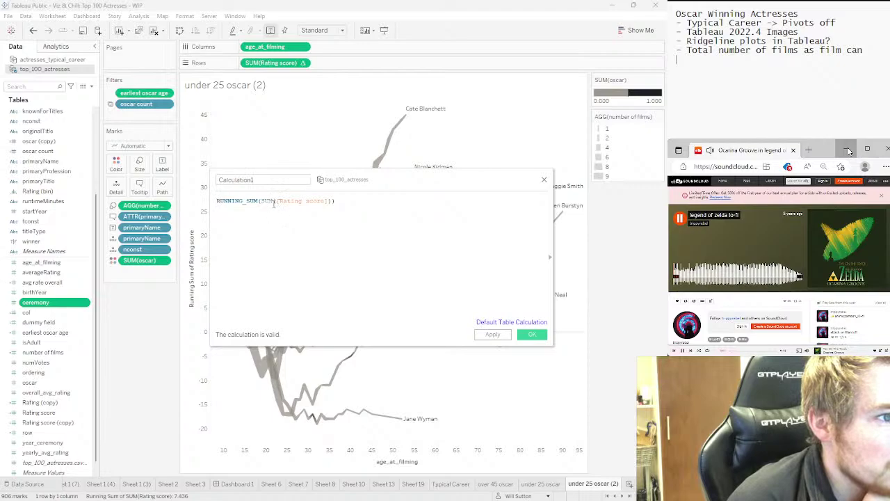
Copy the whole running sum formula from the calculation editor and discard the new calculated field
{"action": "left_click", "coordinate": [264, 201]}
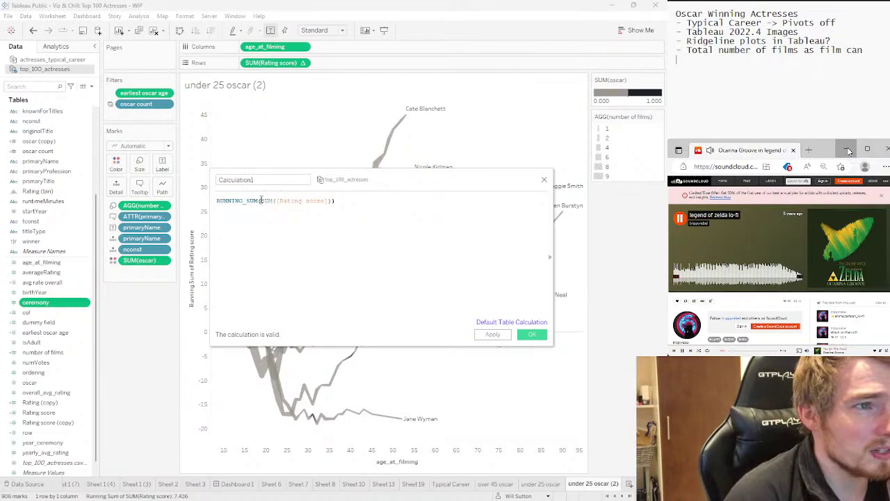
{"action": "left_click_drag", "start_coordinate": [262, 200], "coordinate": [216, 203]}
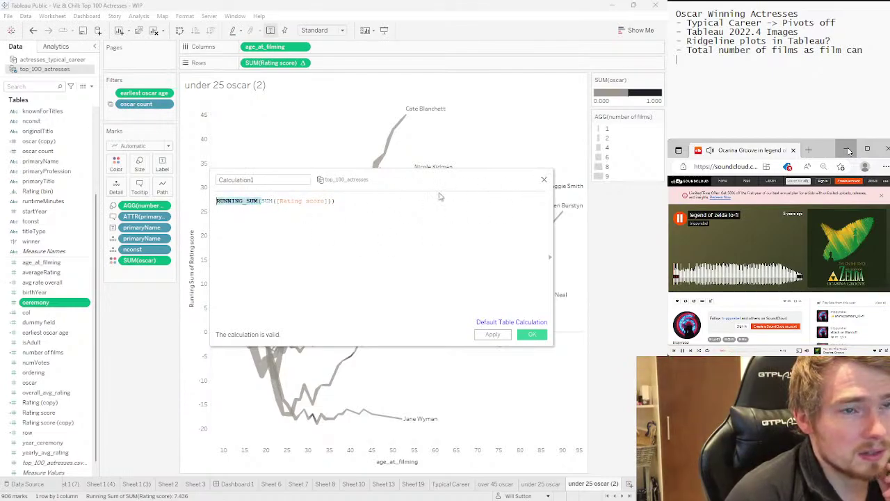
{"action": "left_click", "coordinate": [353, 209]}
{"action": "key", "text": "ctrl+a"}
{"action": "key", "text": "ctrl+c"}
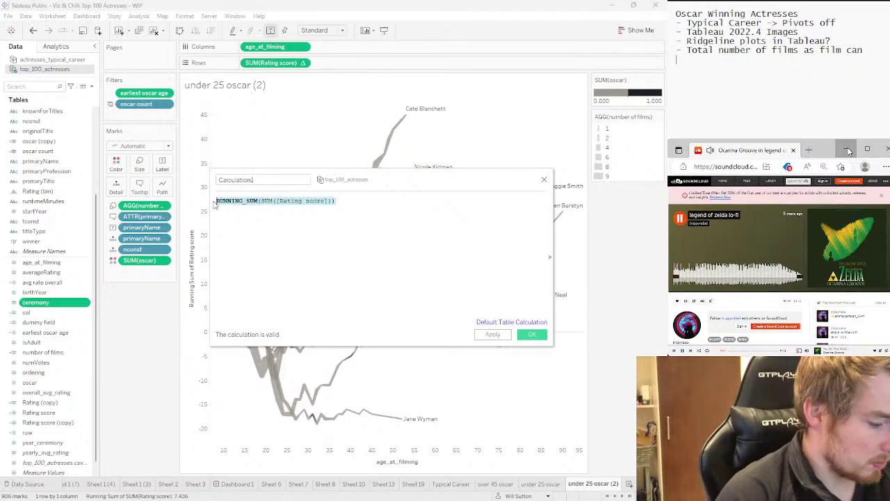
{"action": "left_click", "coordinate": [544, 180]}
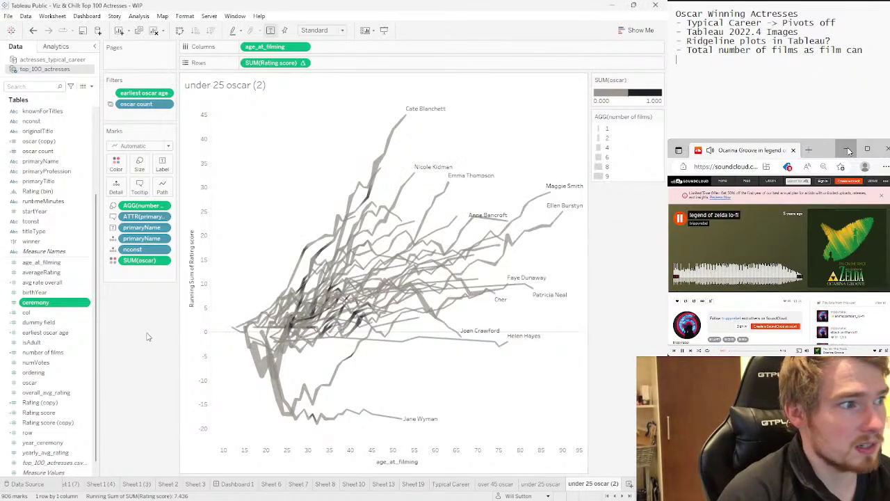
Duplicate the earliest oscar age field in the data source
{"action": "scroll", "coordinate": [69, 337], "scroll_direction": "down", "scroll_amount": 1}
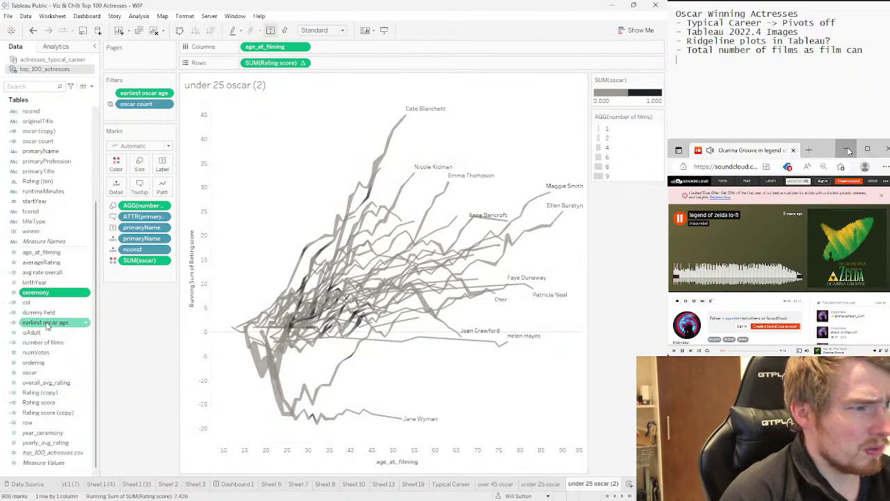
{"action": "right_click", "coordinate": [56, 323]}
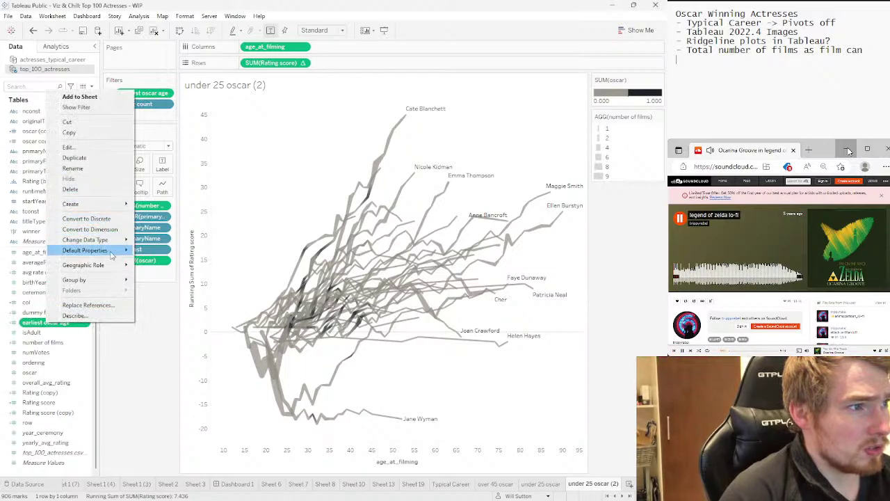
{"action": "left_click", "coordinate": [90, 161]}
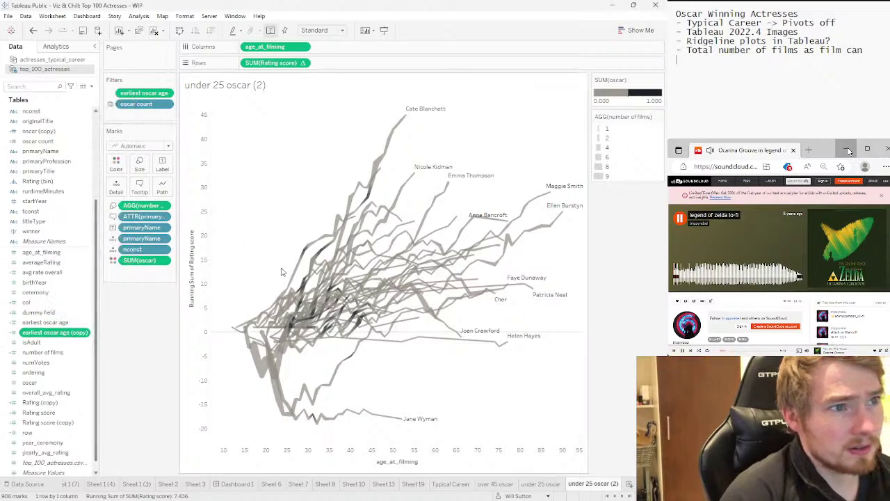
Paste RUNNING_SUM(SUM([Rating score])) two lines below the existing formula in the earliest oscar age (copy) field
{"action": "right_click", "coordinate": [80, 334]}
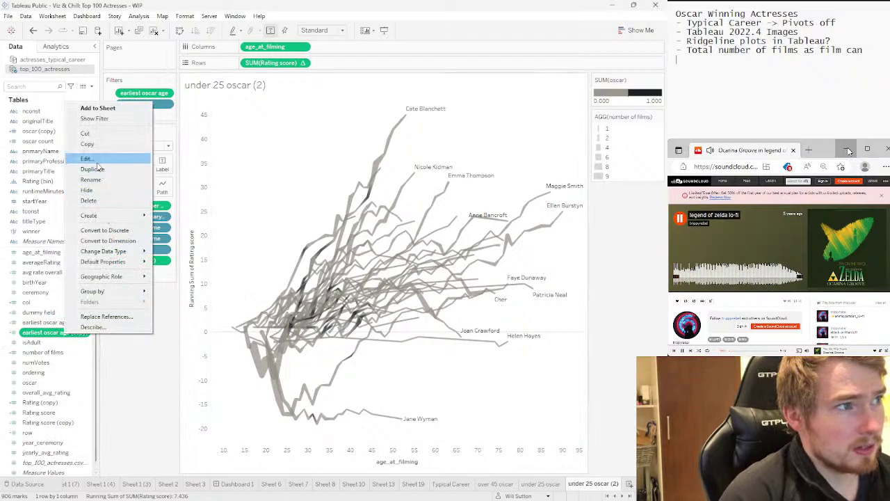
{"action": "left_click", "coordinate": [99, 166]}
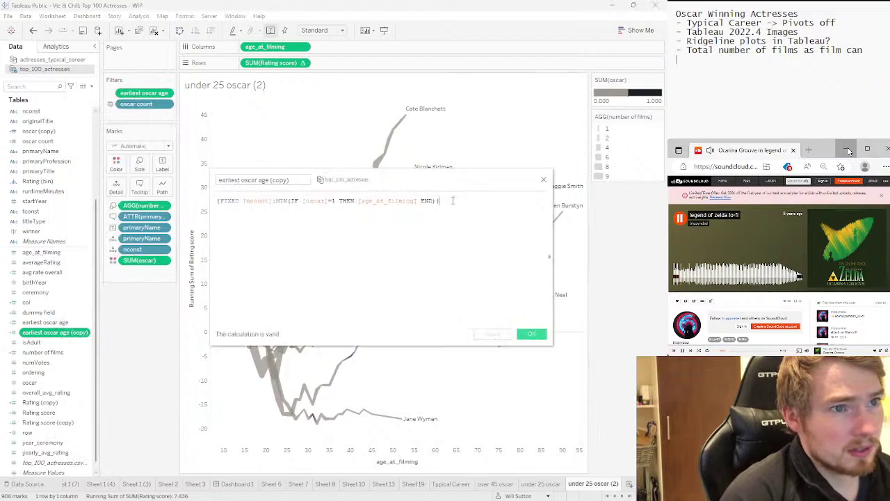
{"action": "key", "text": "Return"}
{"action": "key", "text": "Return"}
{"action": "key", "text": "ctrl+v"}
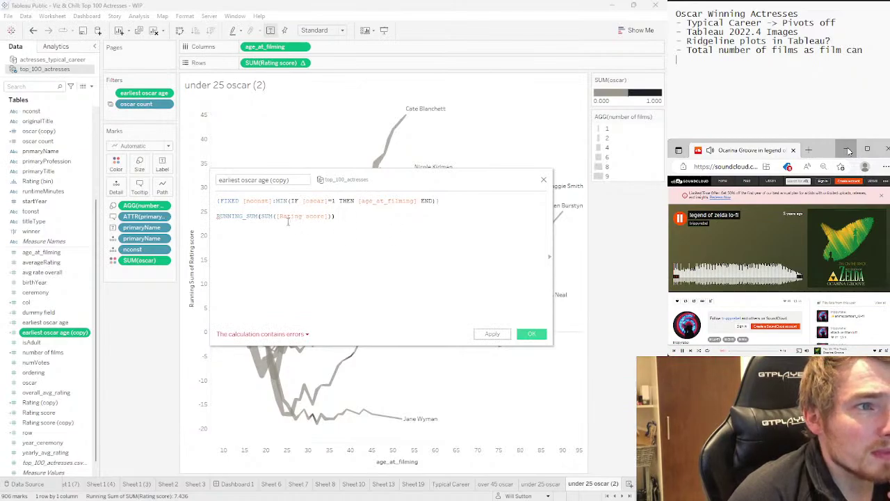
Append =[age_at_filming] after the FIXED expression in the earliest oscar age (copy) formula
{"action": "left_click", "coordinate": [278, 216]}
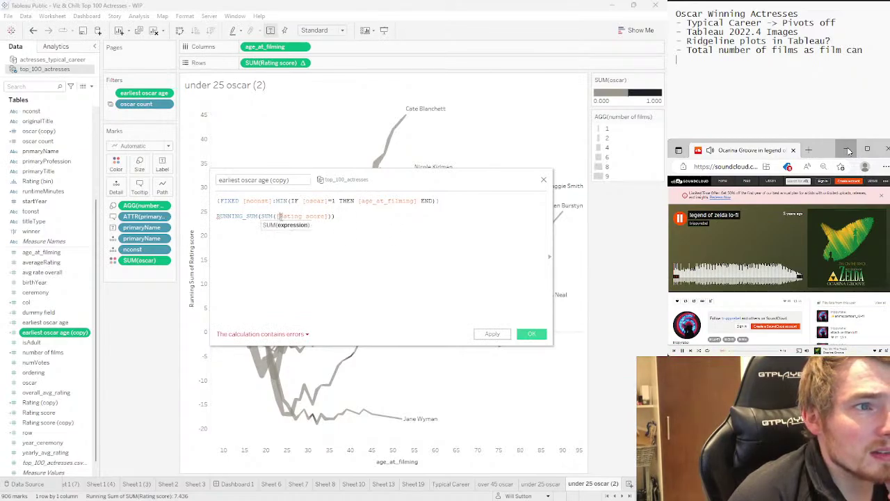
{"action": "left_click", "coordinate": [332, 200]}
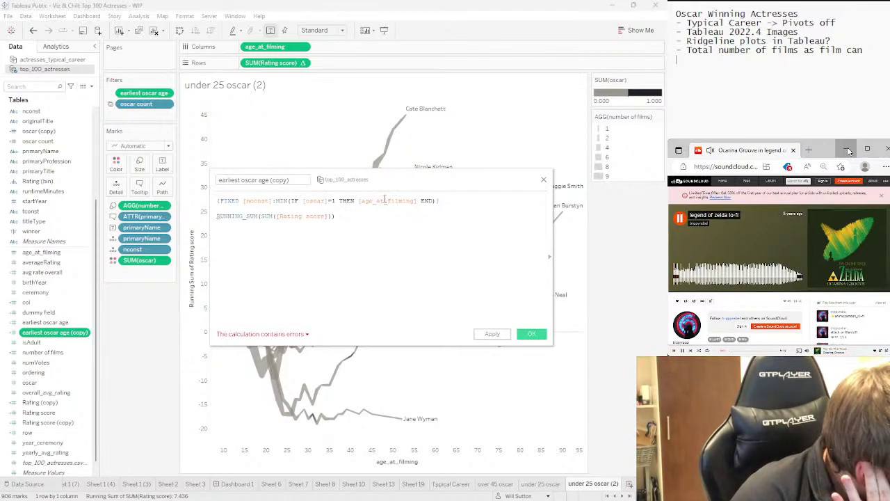
{"action": "left_click", "coordinate": [356, 200]}
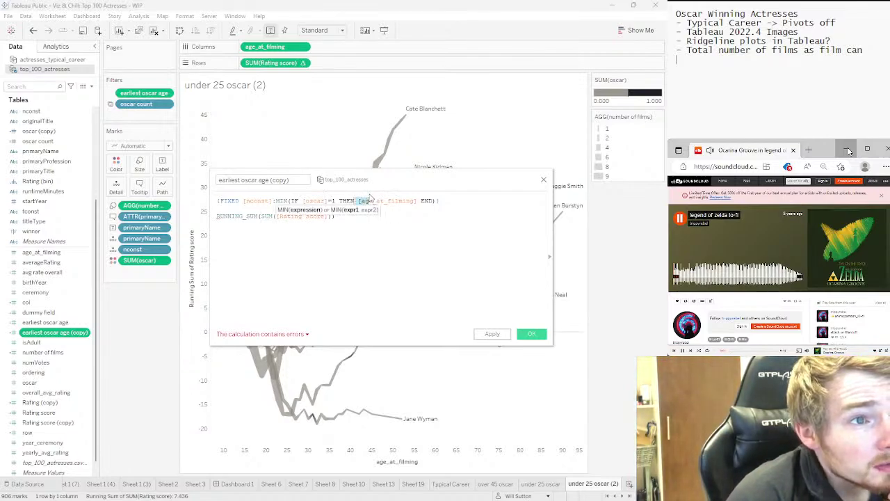
{"action": "left_click", "coordinate": [358, 201]}
{"action": "left_click_drag", "start_coordinate": [358, 200], "coordinate": [420, 201]}
{"action": "key", "text": "ctrl+c"}
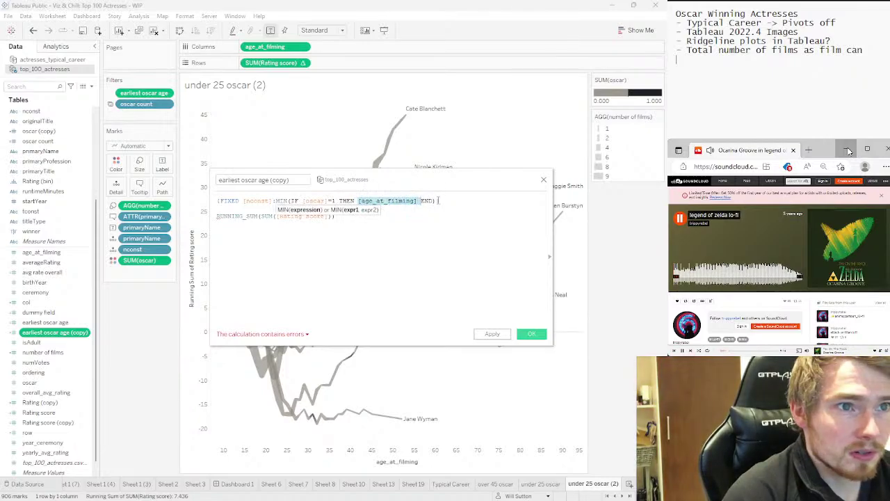
{"action": "left_click", "coordinate": [441, 200]}
{"action": "type", "text": "="}
{"action": "key", "text": "ctrl+v"}
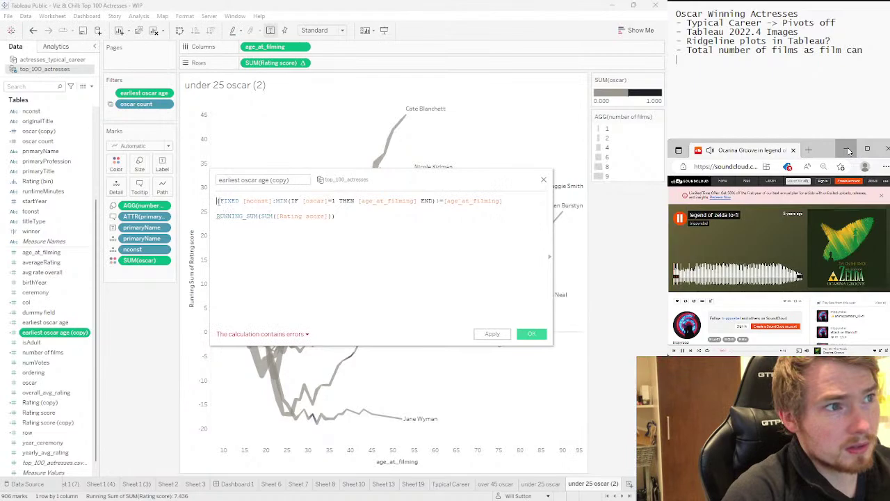
Turn the first line into a condition by adding IF at its start, changing the comparison to <=, and ending it with THEN
{"action": "type", "text": "IF"}
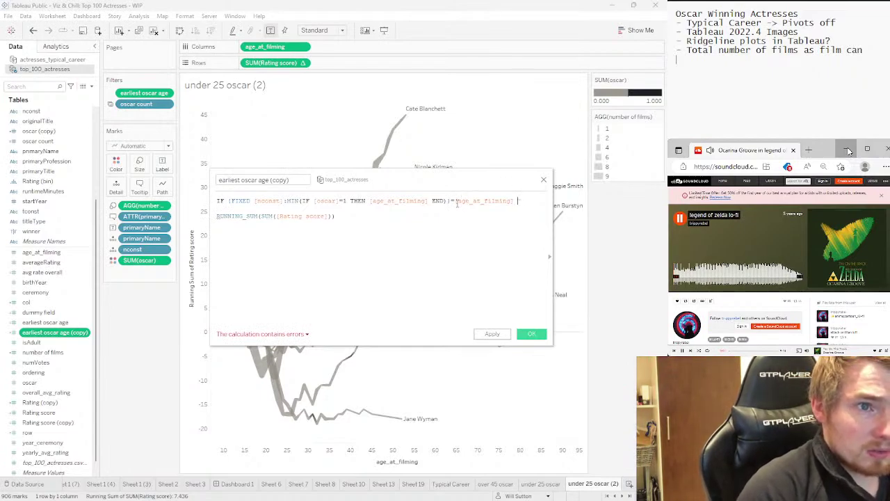
{"action": "left_click", "coordinate": [452, 201]}
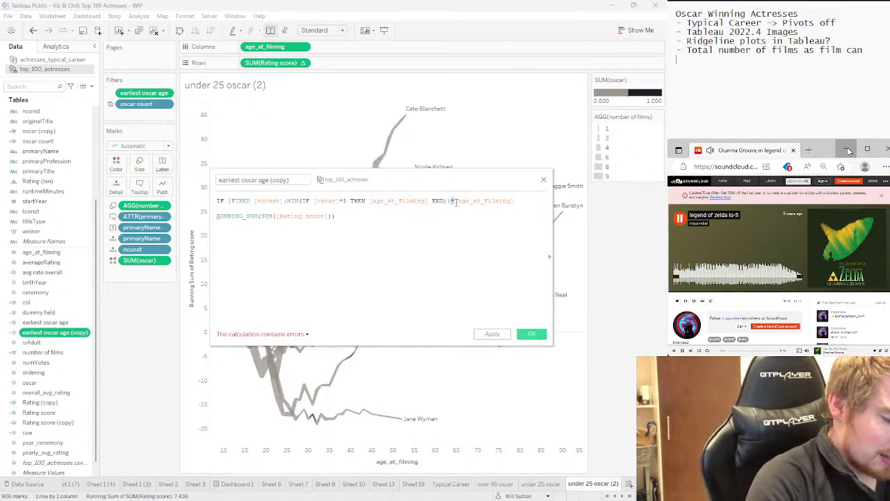
{"action": "type", "text": "<"}
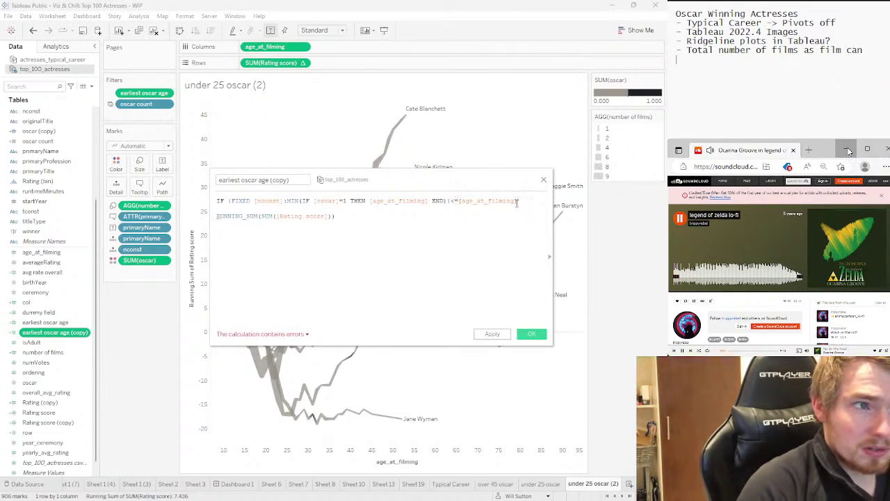
{"action": "type", "text": "THEN"}
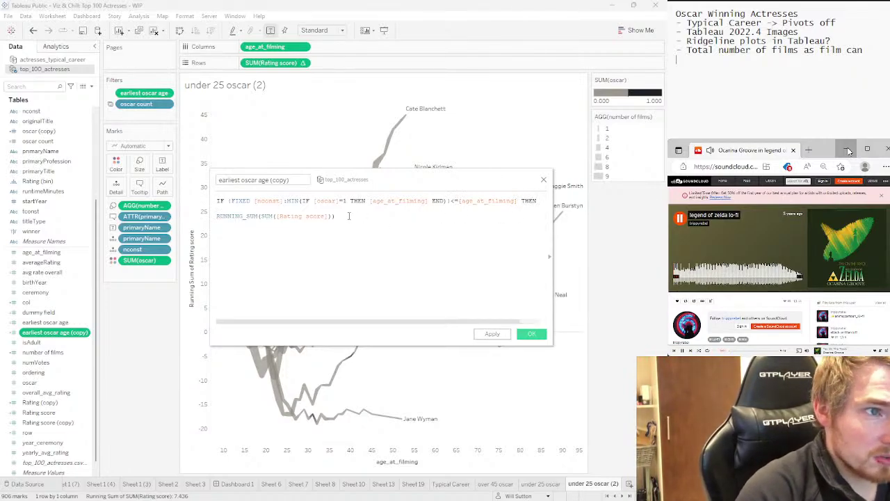
Move [Rating score] out of the running sum to follow THEN on the first line, and close the condition with END
{"action": "left_click_drag", "start_coordinate": [325, 216], "coordinate": [283, 217]}
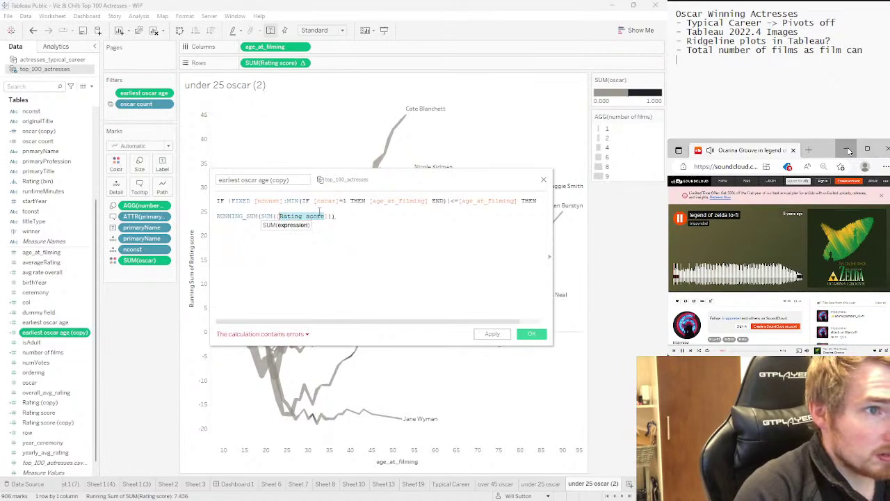
{"action": "left_click", "coordinate": [331, 216]}
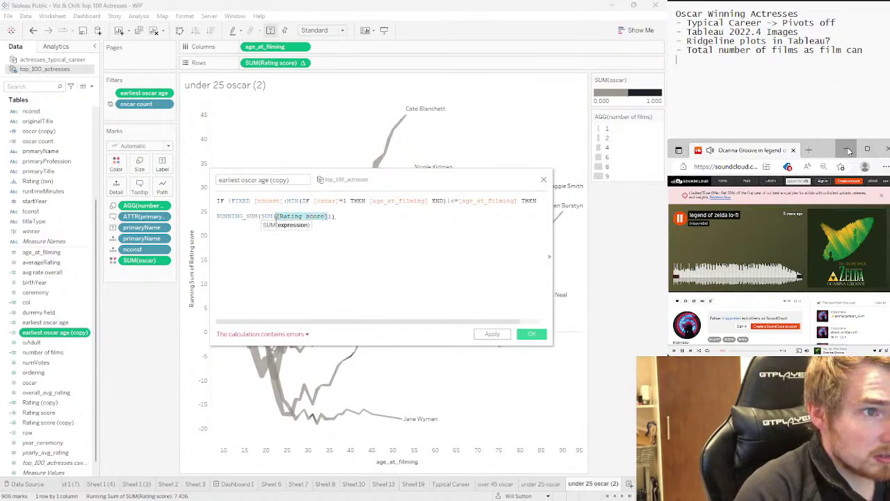
{"action": "type", "text": ")"}
{"action": "double_click", "coordinate": [292, 216]}
{"action": "key", "text": "ctrl+c"}
{"action": "key", "text": "BackSpace"}
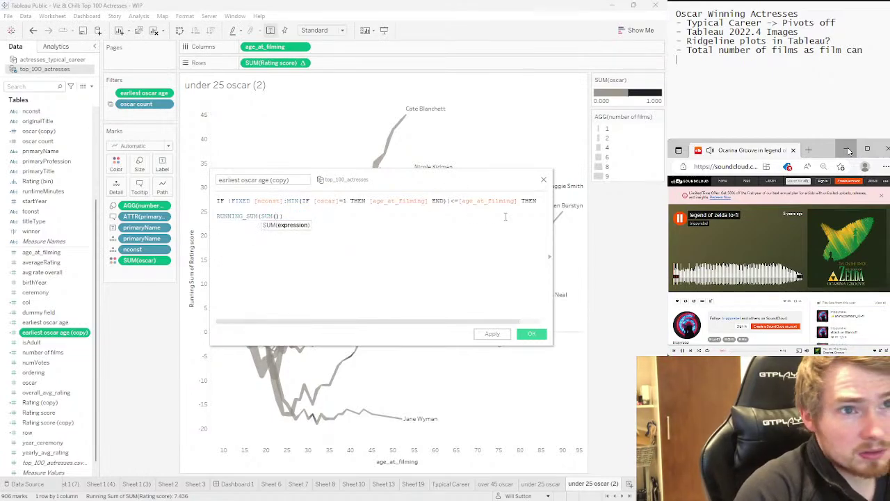
{"action": "left_click", "coordinate": [543, 199]}
{"action": "key", "text": "ctrl+v"}
{"action": "type", "text": "END"}
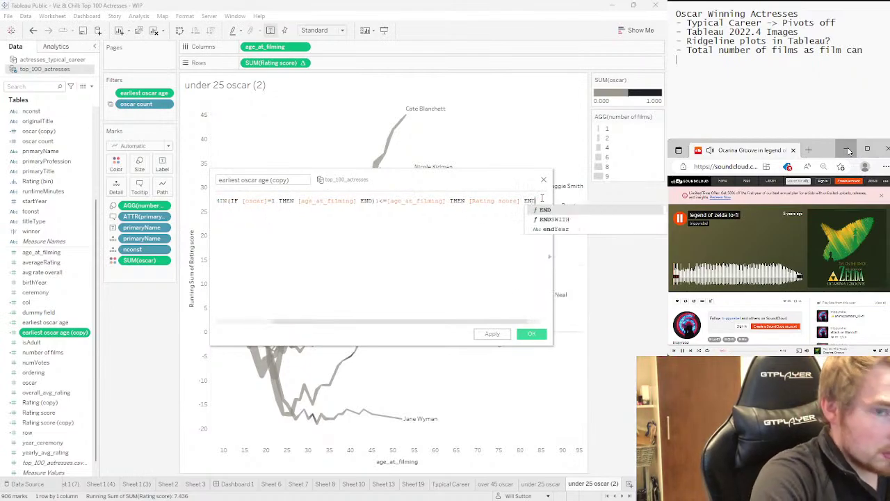
Wrap the whole IF statement in SUM( ) and delete the leftover RUNNING_SUM(SUM()) line
{"action": "type", "text": ")"}
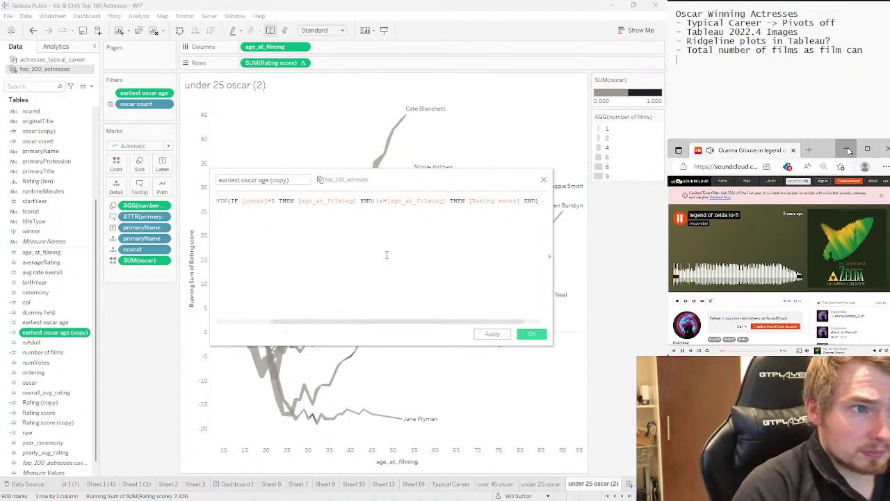
{"action": "left_click_drag", "start_coordinate": [373, 329], "coordinate": [262, 246]}
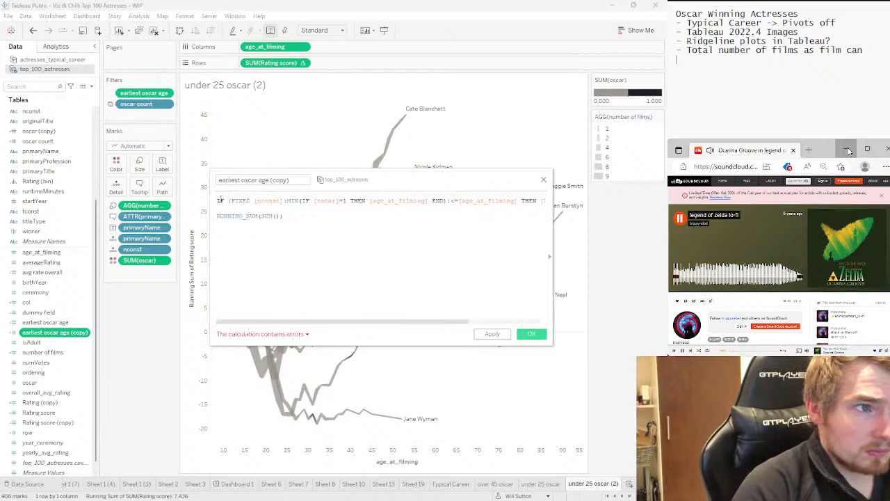
{"action": "type", "text": "SUM("}
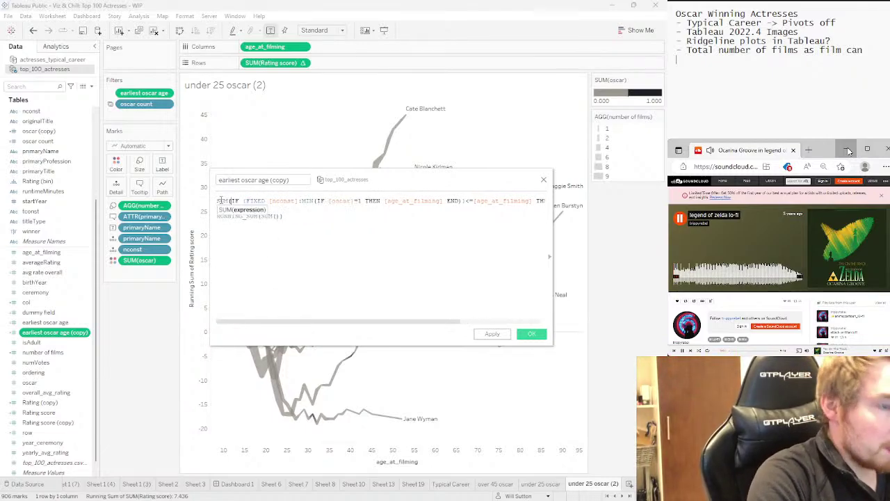
{"action": "left_click_drag", "start_coordinate": [291, 221], "coordinate": [300, 200]}
{"action": "key", "text": "BackSpace"}
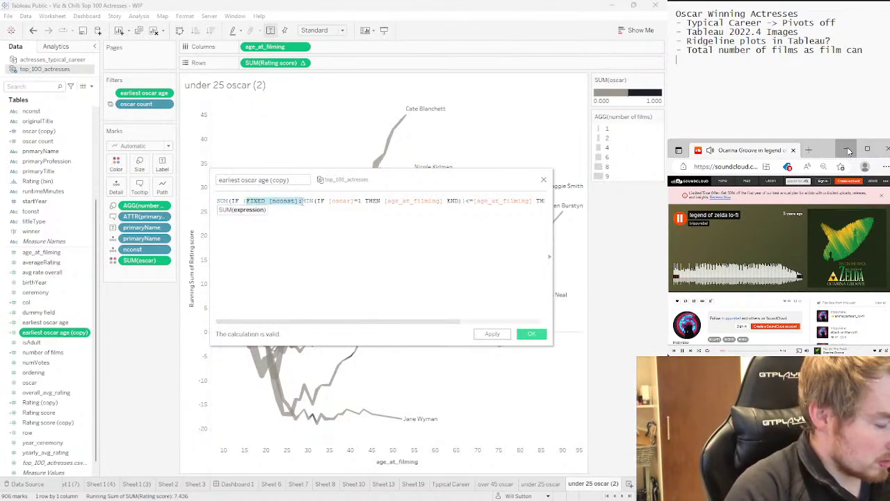
Enclose the SUM expression in a level-of-detail calculation starting with {FIXED [nconst]: and ending with a closing brace
{"action": "key", "text": "ctrl+c"}
{"action": "key", "text": "Home"}
{"action": "key", "text": "ctrl+v"}
{"action": "type", "text": ":"}
{"action": "key", "text": "Home"}
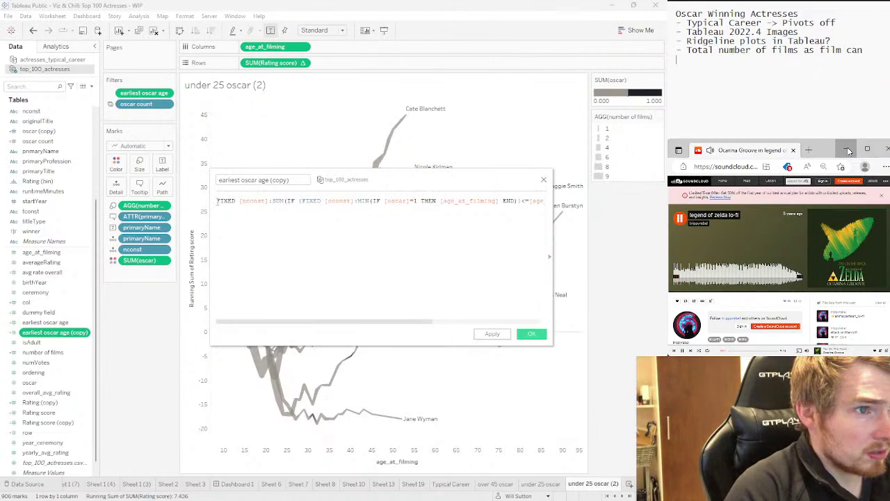
{"action": "type", "text": "{"}
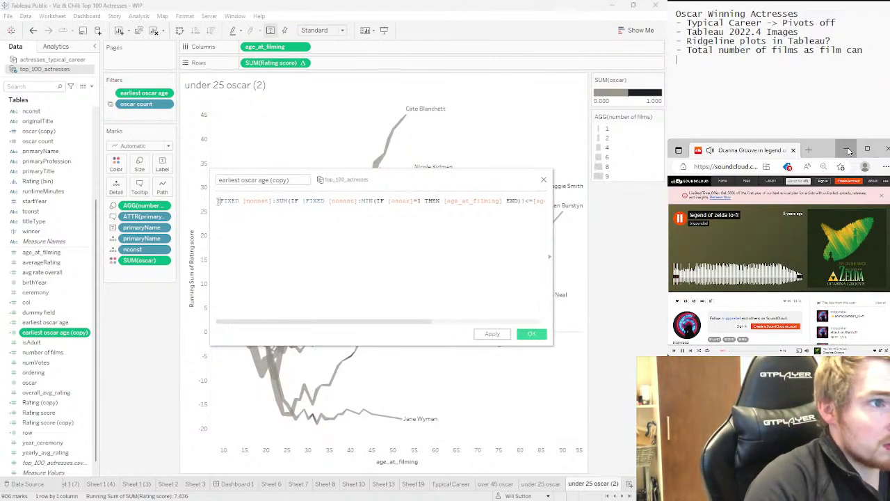
{"action": "left_click_drag", "start_coordinate": [295, 321], "coordinate": [414, 319]}
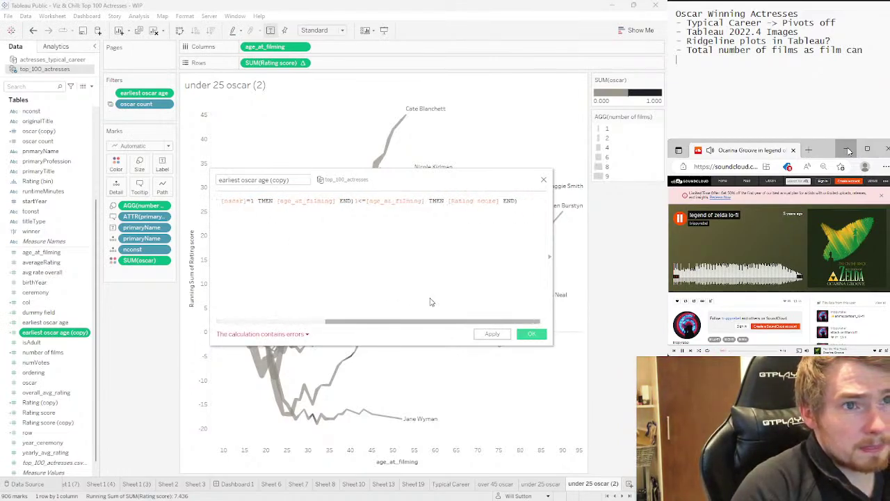
{"action": "type", "text": "}"}
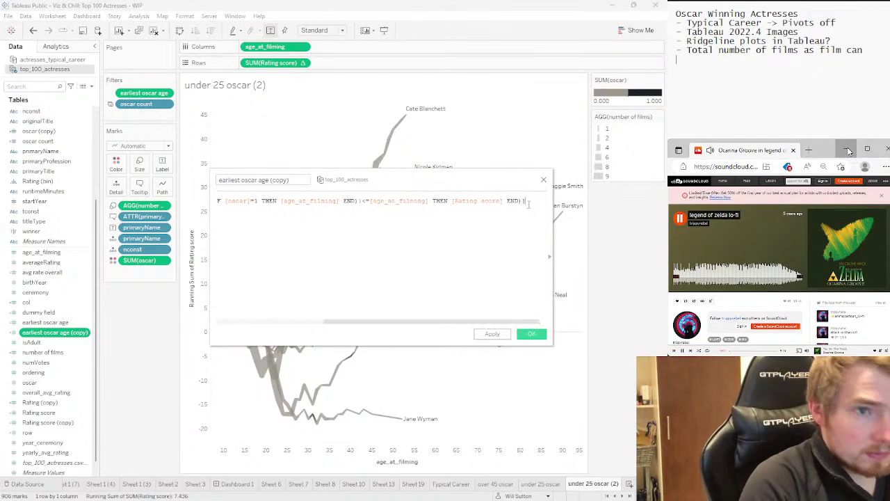
{"action": "left_click_drag", "start_coordinate": [401, 322], "coordinate": [294, 322]}
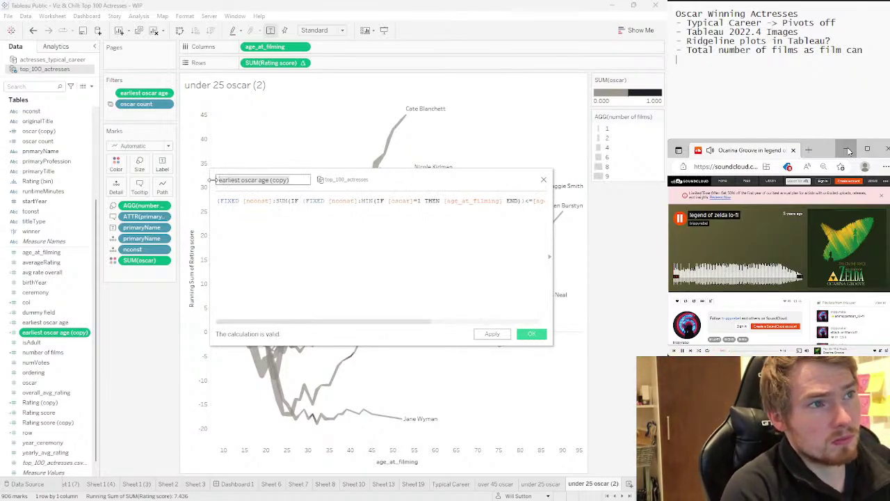
Name the calculated field "rating up to oscar age" and save it
{"action": "type", "text": "rati"}
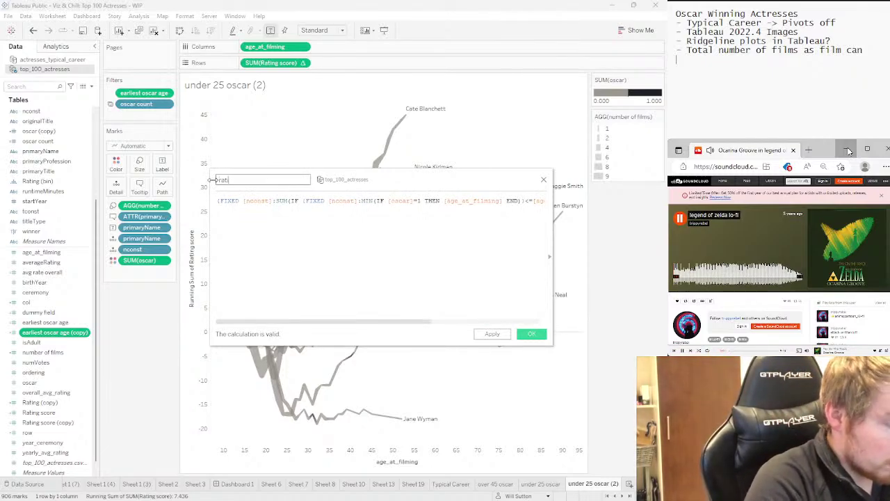
{"action": "type", "text": "ng up"}
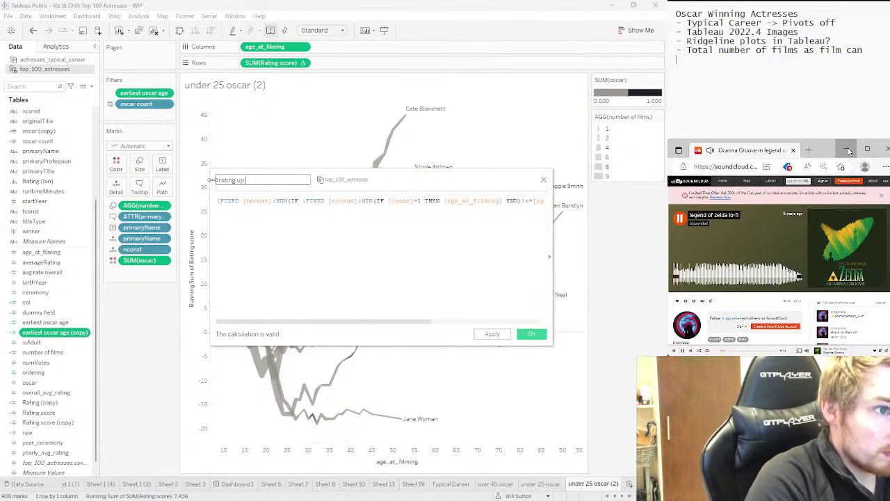
{"action": "type", "text": " to"}
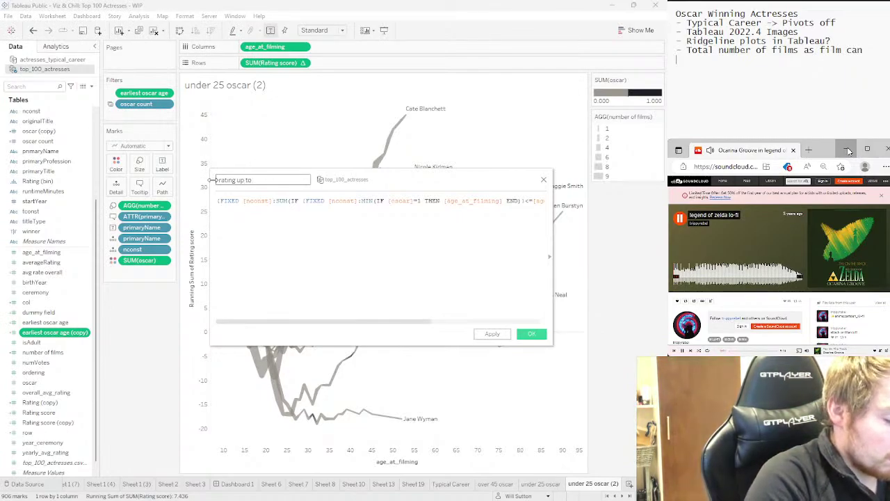
{"action": "type", "text": " oscar"}
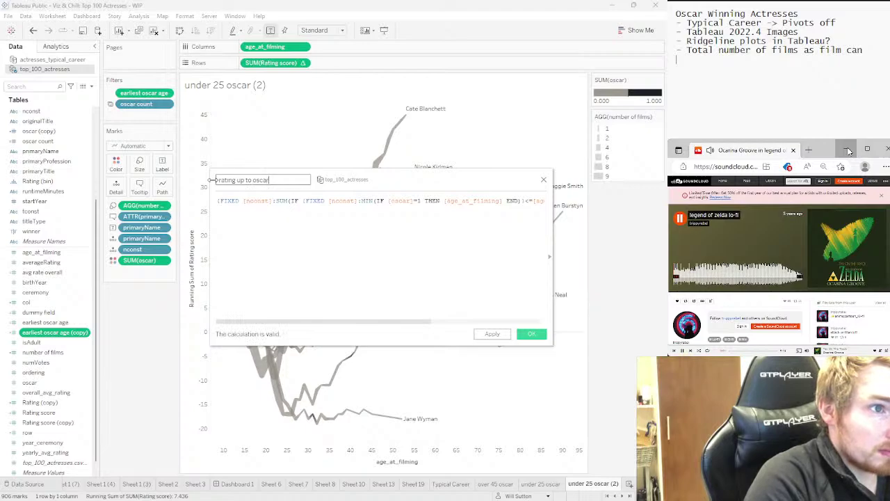
{"action": "type", "text": " a"}
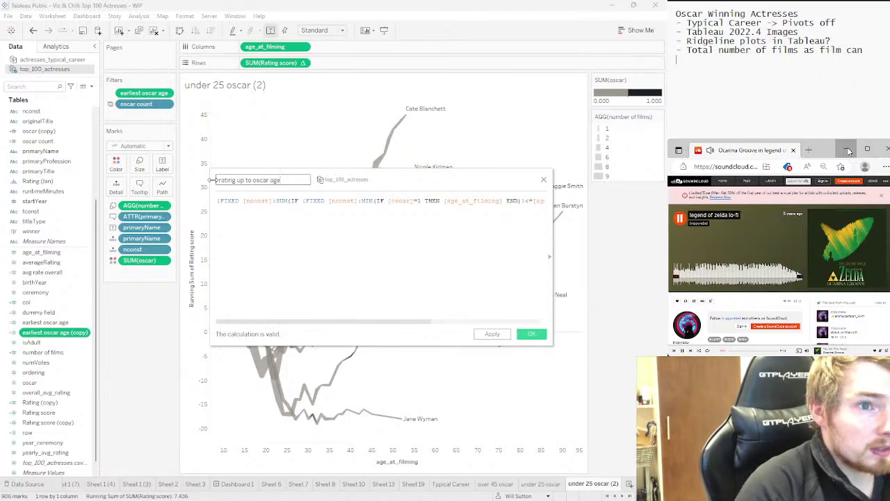
{"action": "type", "text": "ge"}
{"action": "left_click", "coordinate": [529, 333]}
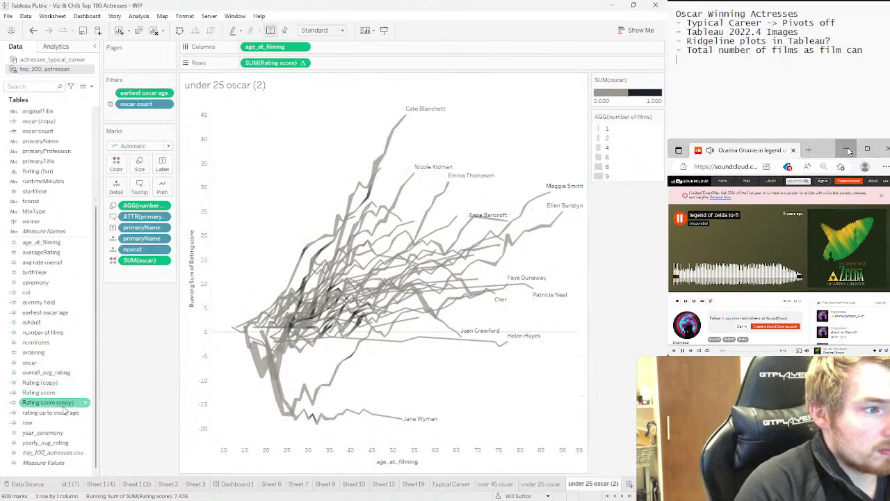
Duplicate the rating up to oscar age field and open the copy for editing
{"action": "right_click", "coordinate": [68, 412]}
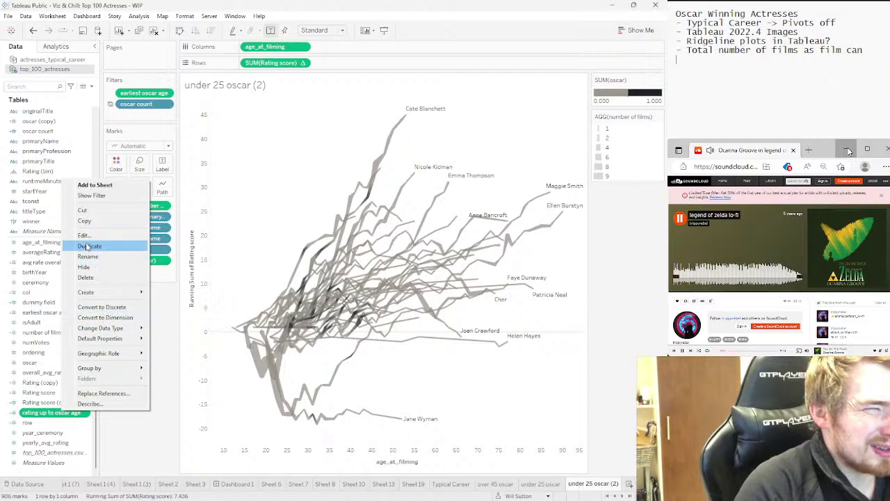
{"action": "left_click", "coordinate": [89, 245]}
{"action": "right_click", "coordinate": [60, 422]}
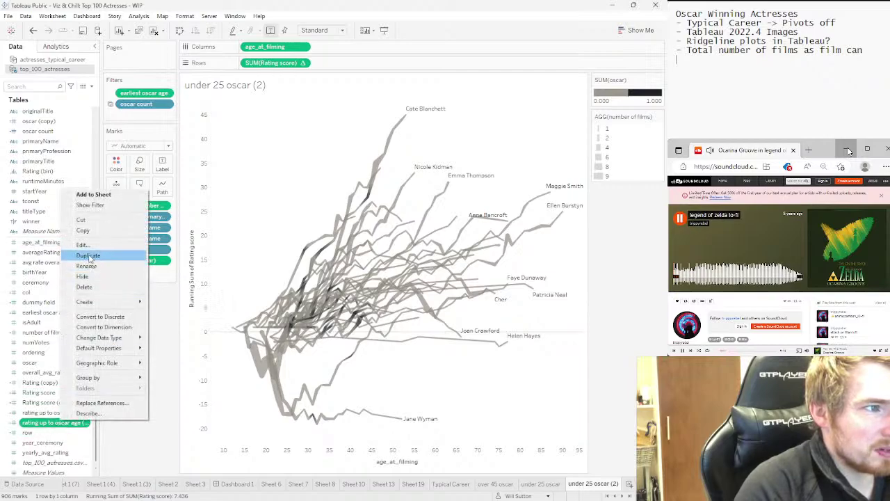
{"action": "left_click", "coordinate": [115, 251]}
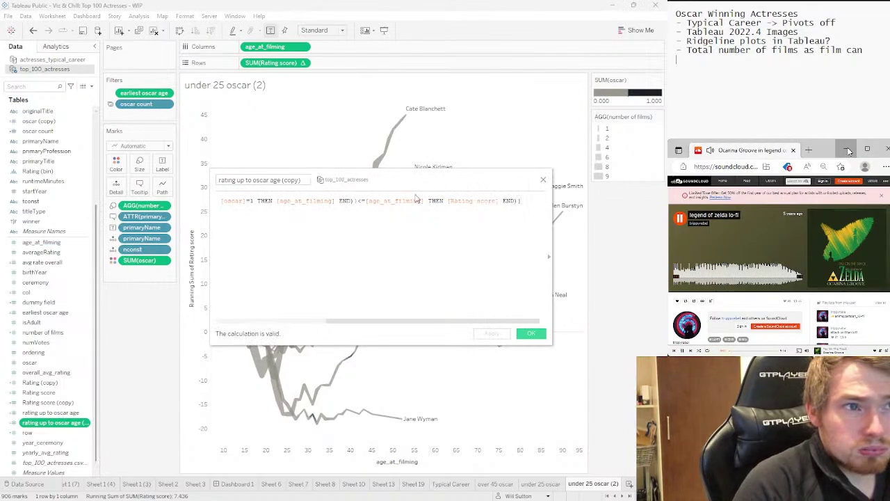
Remove the nested FIXED Oscar-age condition and its IF from inside the SUM, keeping [Rating score]
{"action": "left_click_drag", "start_coordinate": [425, 201], "coordinate": [359, 200]}
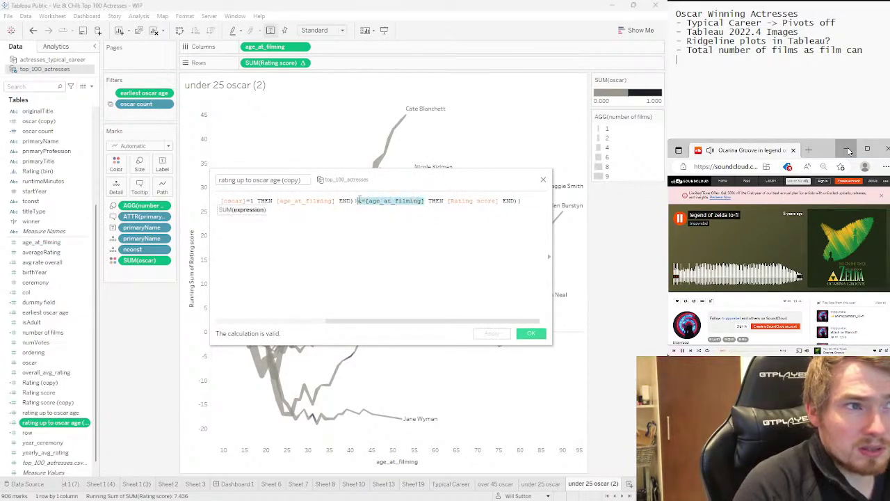
{"action": "left_click_drag", "start_coordinate": [445, 200], "coordinate": [272, 198]}
{"action": "key", "text": "BackSpace"}
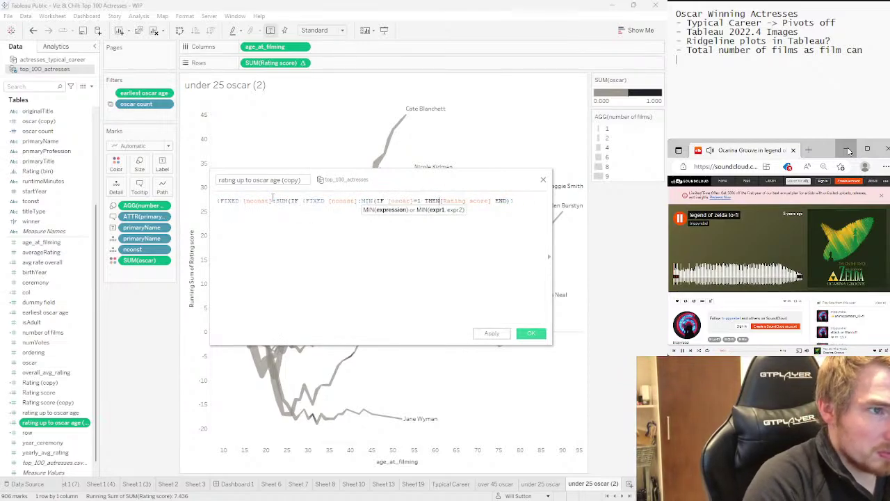
{"action": "key", "text": "BackSpace"}
{"action": "key", "text": "BackSpace"}
{"action": "key", "text": "BackSpace"}
{"action": "key", "text": "BackSpace"}
{"action": "key", "text": "BackSpace"}
{"action": "key", "text": "BackSpace"}
{"action": "key", "text": "BackSpace"}
{"action": "key", "text": "BackSpace"}
{"action": "key", "text": "BackSpace"}
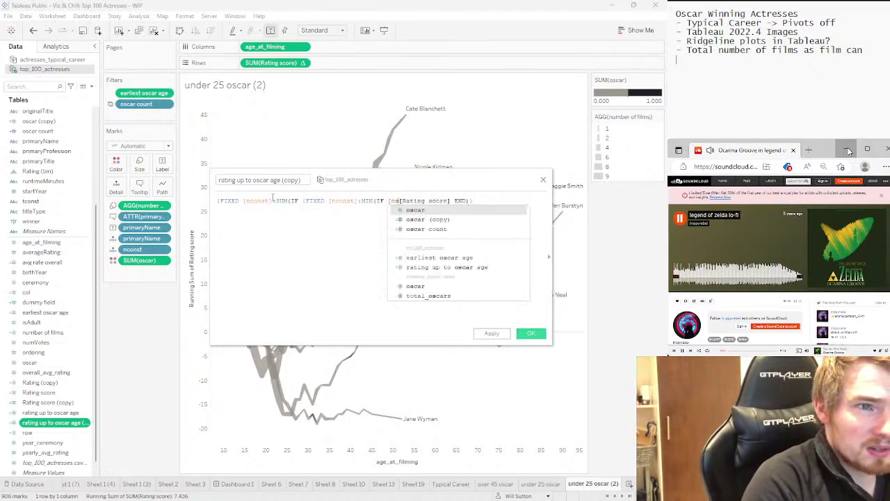
{"action": "type", "text": "("}
{"action": "key", "text": "BackSpace"}
{"action": "key", "text": "BackSpace"}
{"action": "key", "text": "BackSpace"}
{"action": "key", "text": "BackSpace"}
{"action": "key", "text": "BackSpace"}
{"action": "key", "text": "BackSpace"}
{"action": "key", "text": "BackSpace"}
{"action": "key", "text": "BackSpace"}
{"action": "key", "text": "BackSpace"}
{"action": "key", "text": "BackSpace"}
{"action": "key", "text": "BackSpace"}
{"action": "key", "text": "BackSpace"}
{"action": "key", "text": "BackSpace"}
{"action": "key", "text": "BackSpace"}
{"action": "key", "text": "BackSpace"}
{"action": "key", "text": "BackSpace"}
{"action": "key", "text": "BackSpace"}
{"action": "key", "text": "BackSpace"}
{"action": "key", "text": "BackSpace"}
{"action": "key", "text": "BackSpace"}
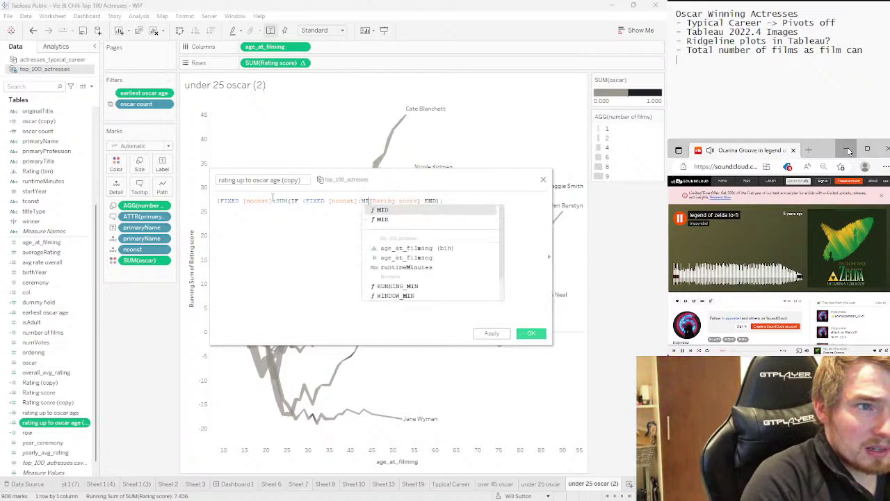
{"action": "key", "text": "BackSpace"}
{"action": "key", "text": "BackSpace"}
{"action": "key", "text": "BackSpace"}
{"action": "key", "text": "BackSpace"}
{"action": "key", "text": "BackSpace"}
{"action": "key", "text": "BackSpace"}
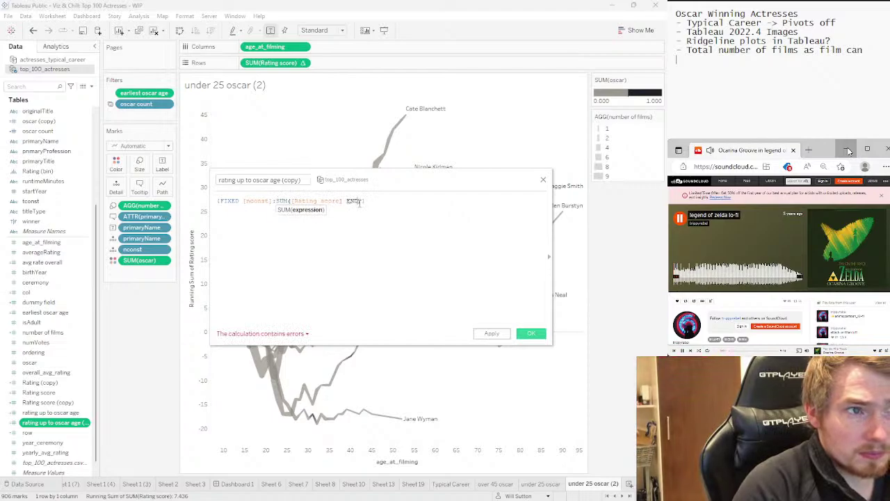
Delete the leftover END so the formula reads {FIXED [nconst]:SUM([Rating score])}
{"action": "key", "text": "BackSpace"}
{"action": "key", "text": "BackSpace"}
{"action": "key", "text": "BackSpace"}
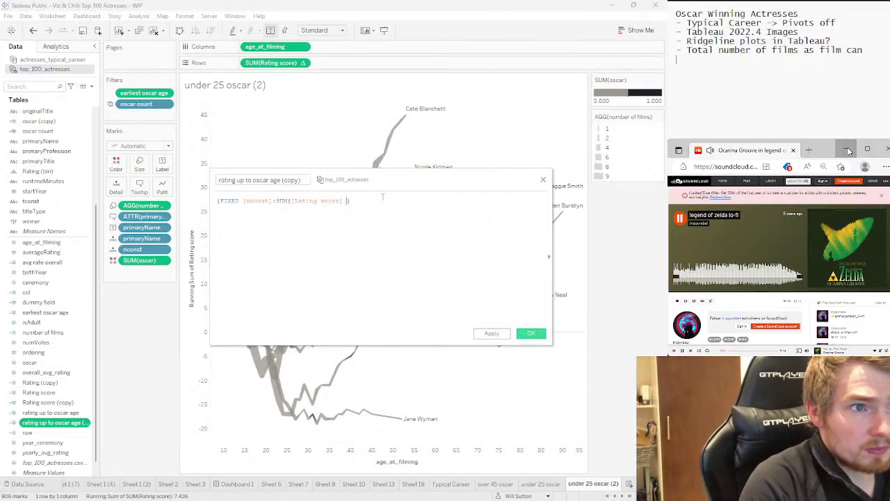
{"action": "type", "text": ")"}
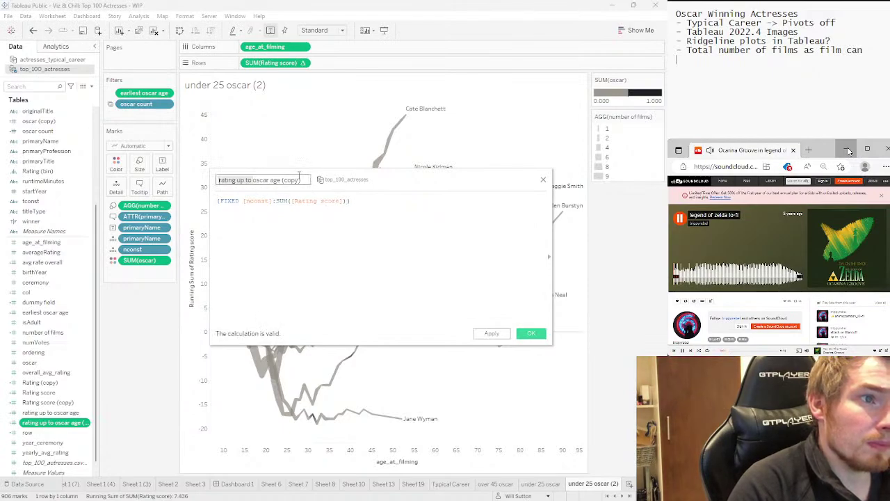
Rename the duplicated calculated field as "rating up to end of career" and save it
{"action": "left_click", "coordinate": [306, 180]}
{"action": "key", "text": "ctrl+BackSpace"}
{"action": "key", "text": "ctrl+BackSpace"}
{"action": "key", "text": "ctrl+BackSpace"}
{"action": "type", "text": "end of"}
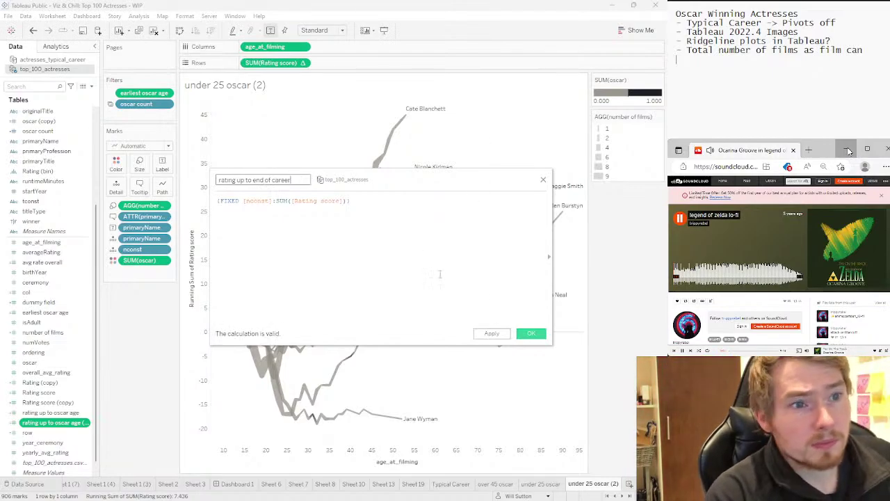
{"action": "left_click", "coordinate": [531, 335]}
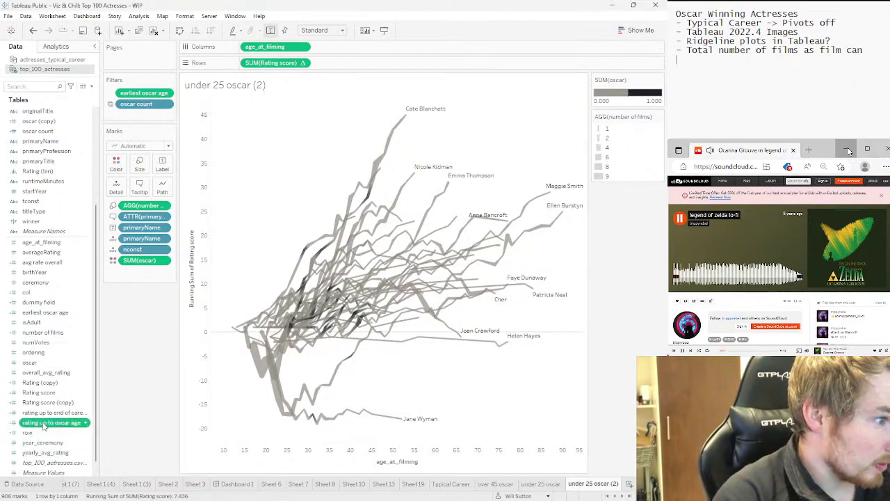
Create a calculated field from rating up to oscar age with an IF returning TRUE when it exceeds [rating up to end of career]
{"action": "right_click", "coordinate": [51, 422]}
{"action": "mouse_move", "coordinate": [111, 305]}
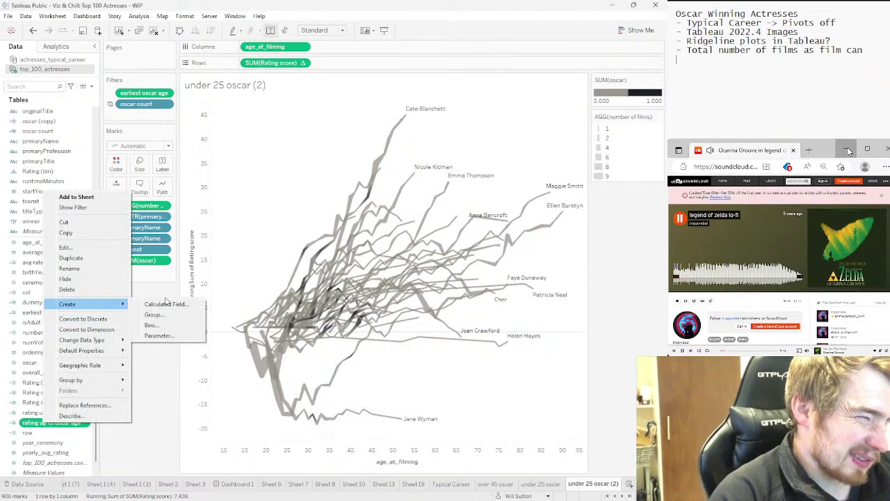
{"action": "left_click", "coordinate": [164, 305]}
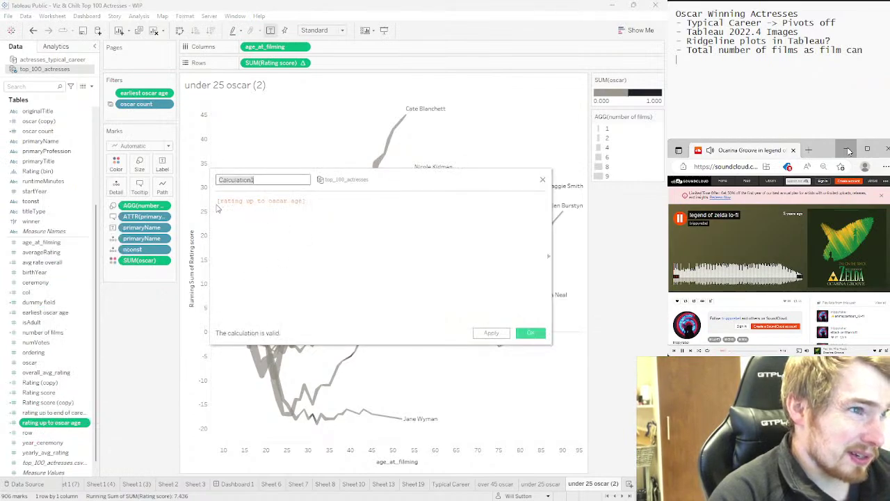
{"action": "triple_click", "coordinate": [218, 207]}
{"action": "left_click", "coordinate": [217, 208]}
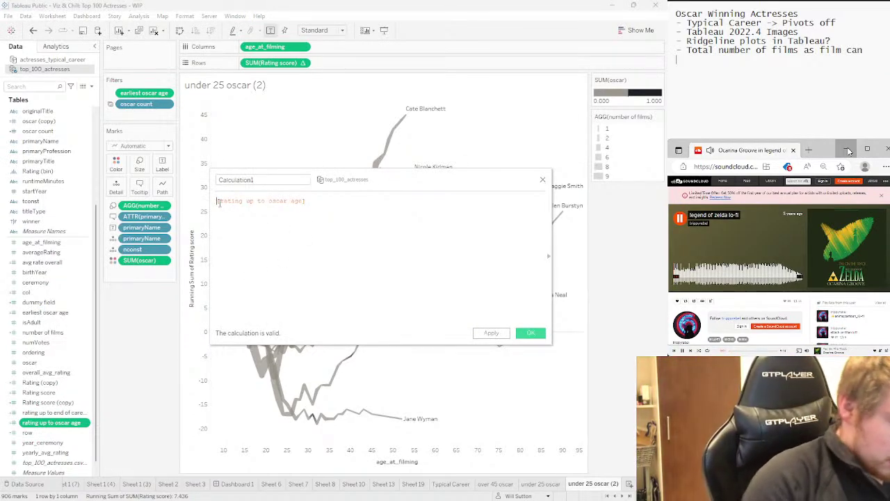
{"action": "type", "text": "IF"}
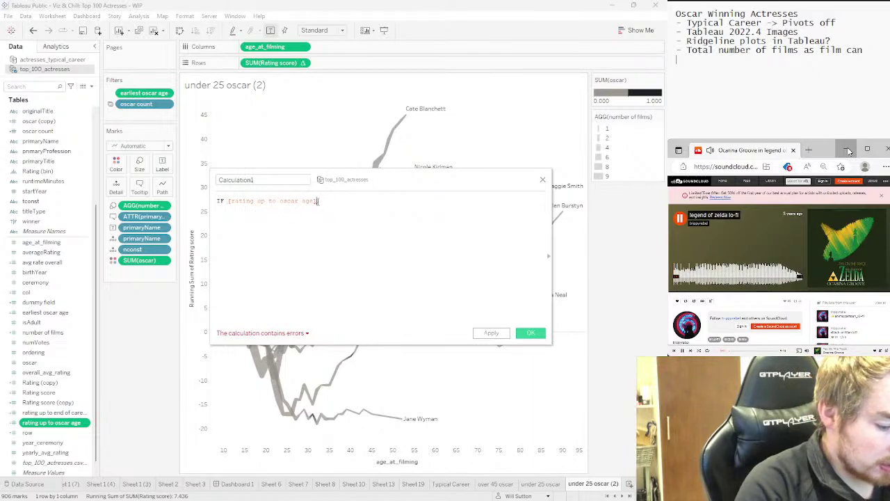
{"action": "type", "text": "rat"}
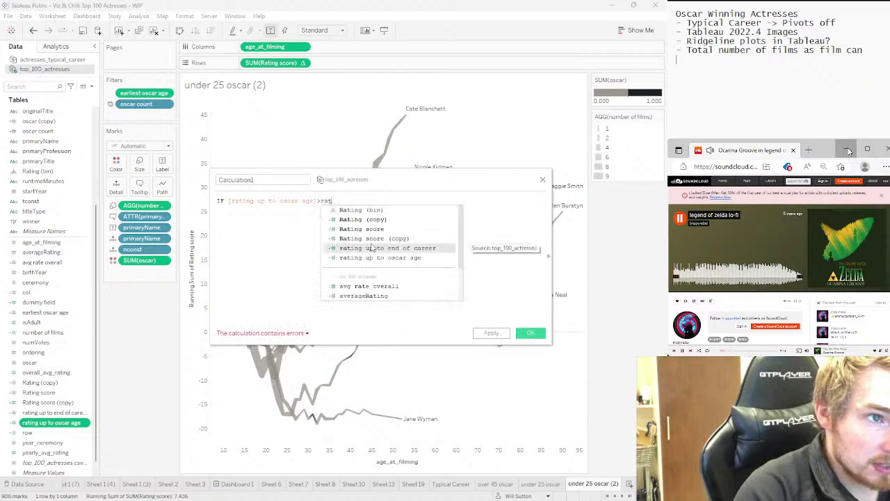
{"action": "left_click", "coordinate": [370, 247]}
{"action": "type", "text": "THNE "}
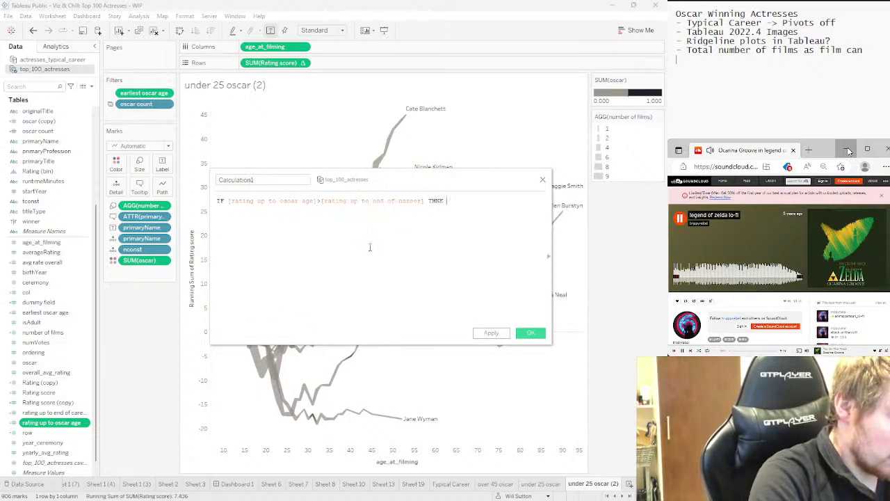
{"action": "type", "text": "TRUE "}
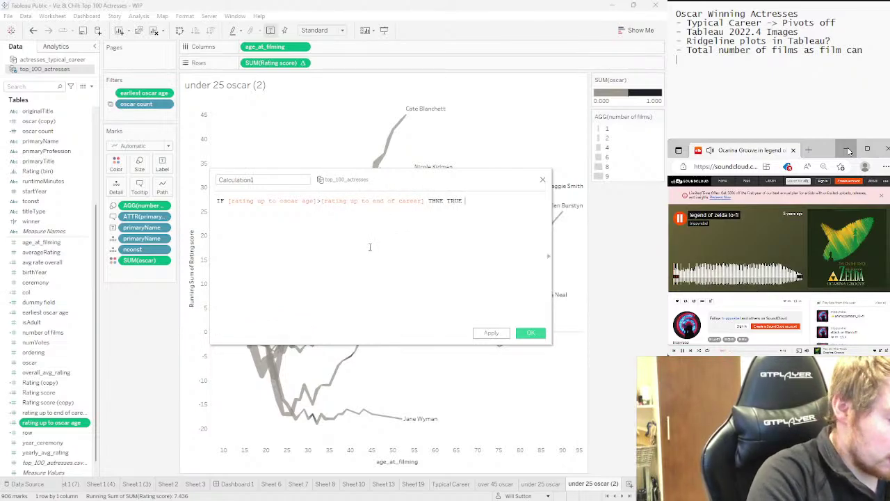
Close the IF statement with END and no ELSE branch, name the field "Career Declined?" and save it
{"action": "type", "text": "ELSE FAL"}
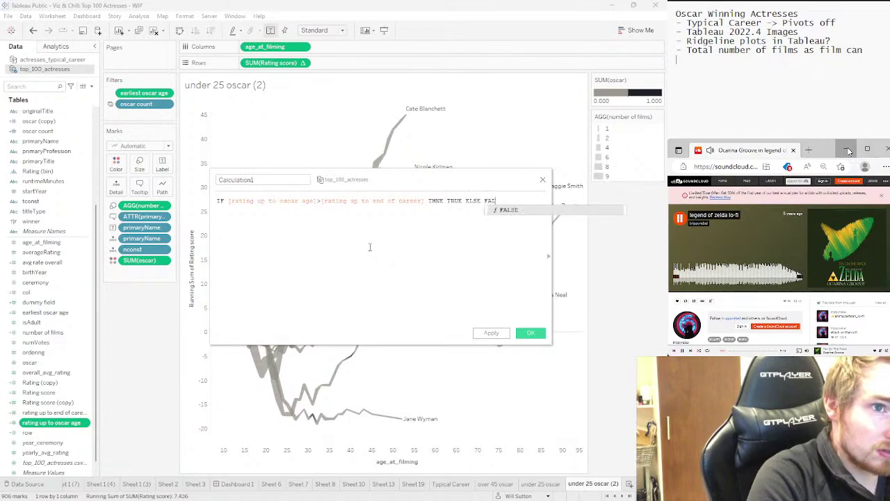
{"action": "key", "text": "BackSpace"}
{"action": "key", "text": "BackSpace"}
{"action": "key", "text": "BackSpace"}
{"action": "key", "text": "BackSpace"}
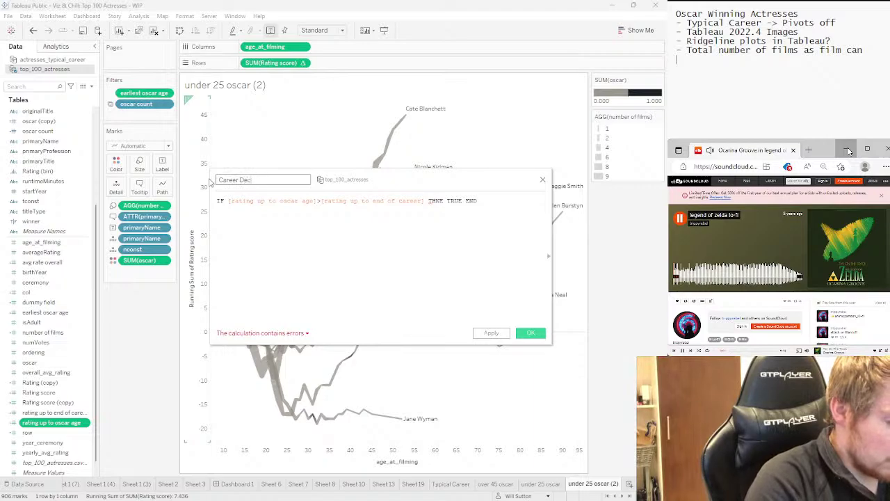
{"action": "type", "text": "?"}
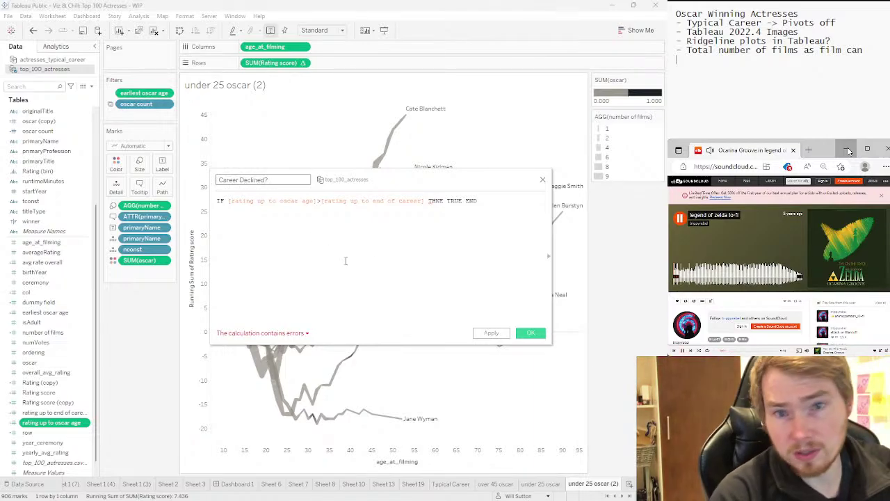
{"action": "left_click", "coordinate": [528, 333]}
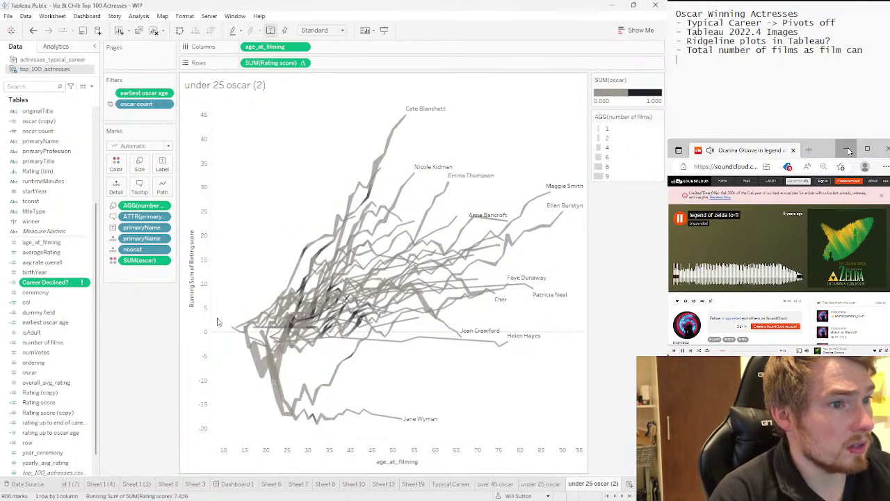
Correct the misspelled THNE to THEN in the Career Declined? calculation and save it
{"action": "right_click", "coordinate": [31, 284]}
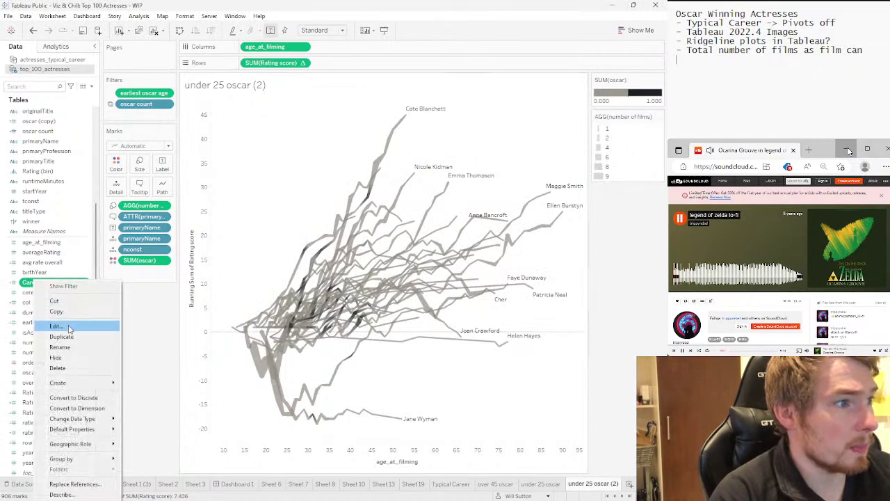
{"action": "left_click", "coordinate": [68, 323]}
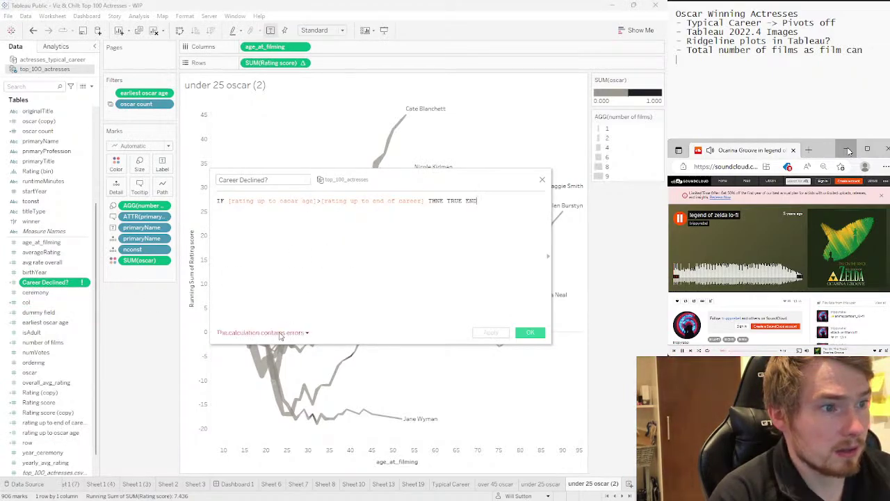
{"action": "left_click", "coordinate": [280, 334]}
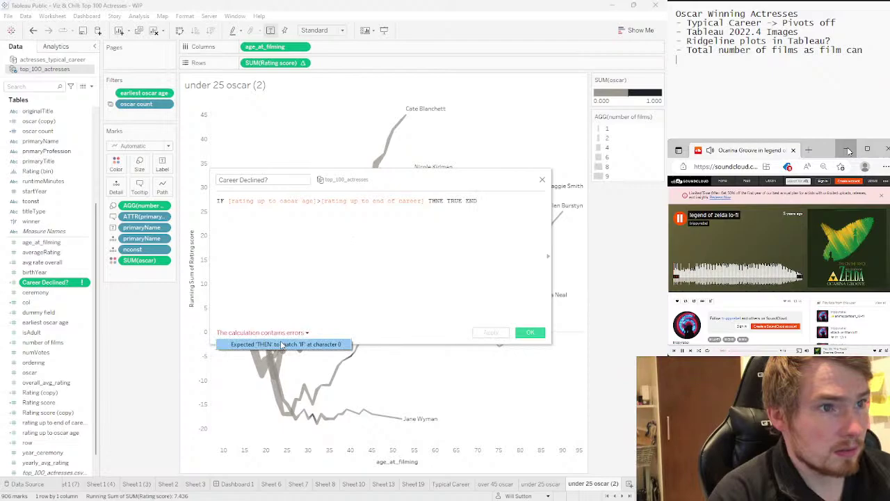
{"action": "left_click", "coordinate": [436, 201]}
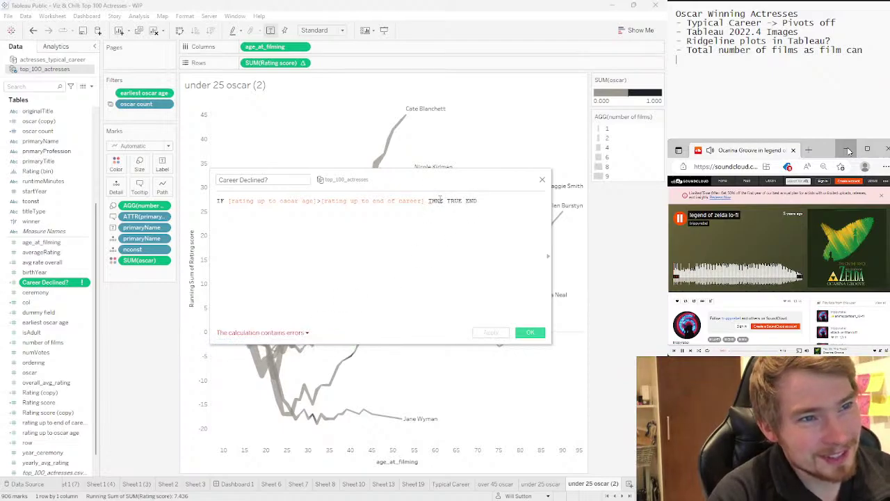
{"action": "key", "text": "BackSpace"}
{"action": "key", "text": "Right"}
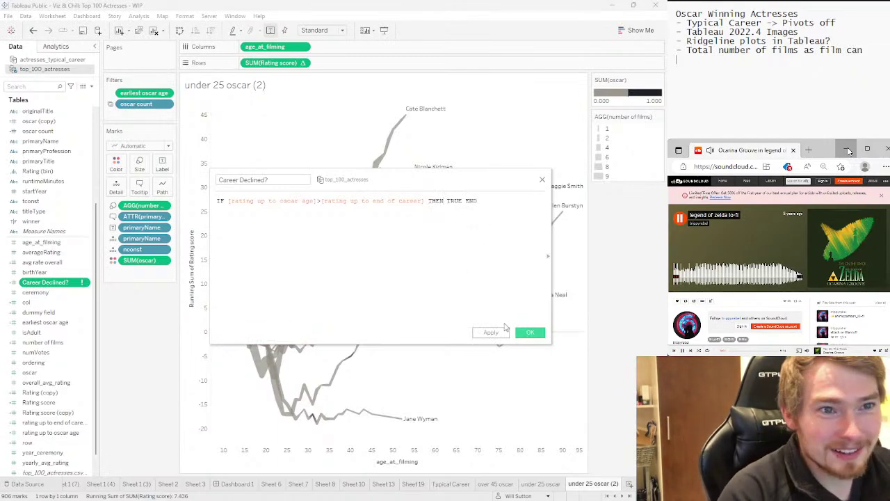
{"action": "left_click", "coordinate": [529, 333]}
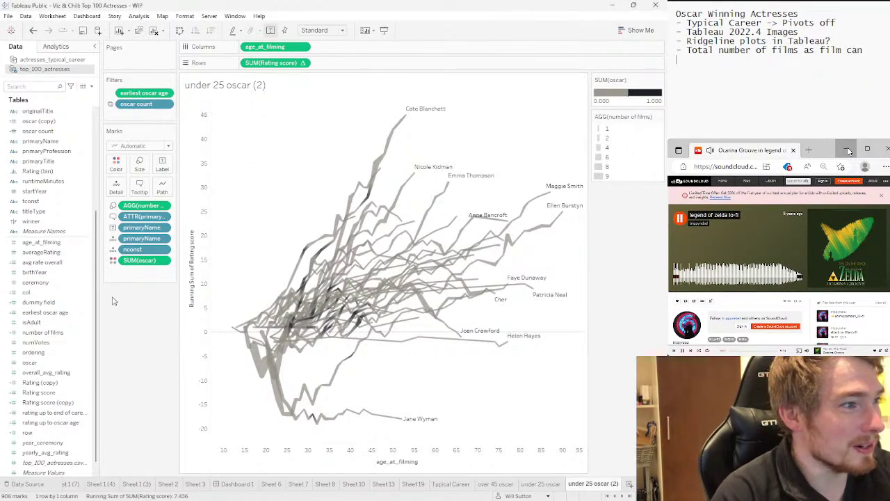
Filter the under 25 oscar (2) sheet by Career Declined?, keeping only True
{"action": "scroll", "coordinate": [70, 236], "scroll_direction": "up", "scroll_amount": 5}
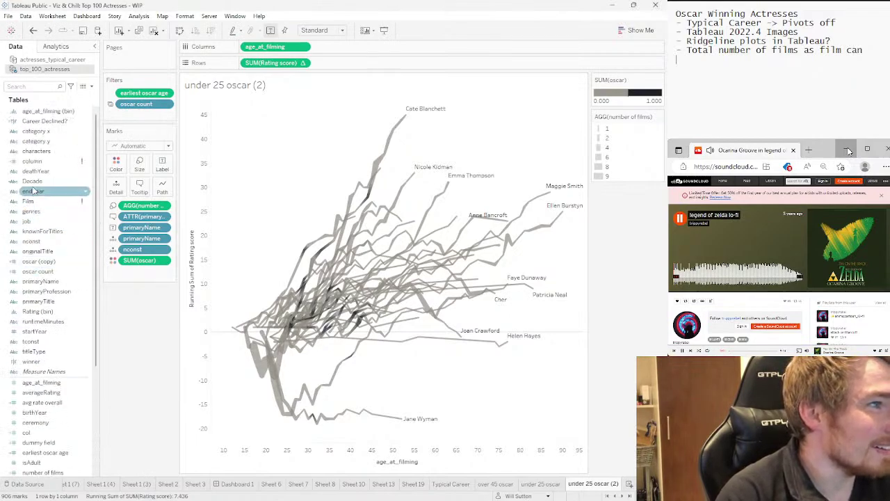
{"action": "left_click_drag", "start_coordinate": [52, 132], "coordinate": [159, 116]}
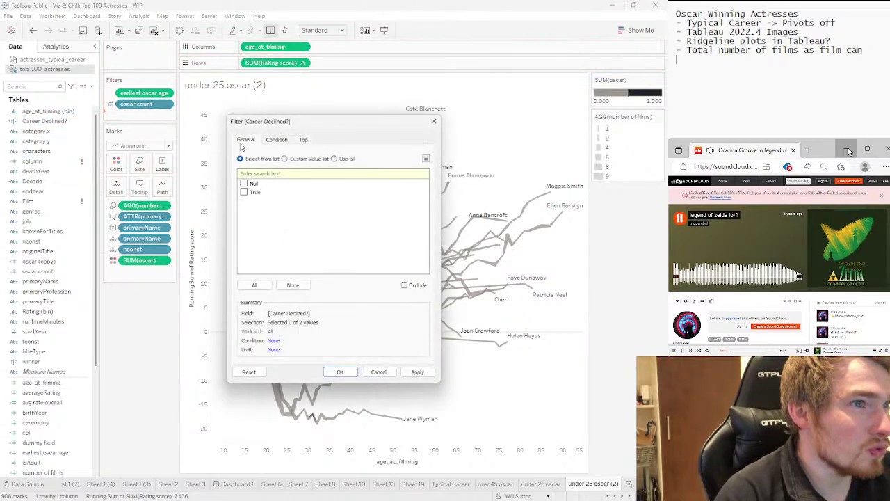
{"action": "left_click", "coordinate": [416, 371]}
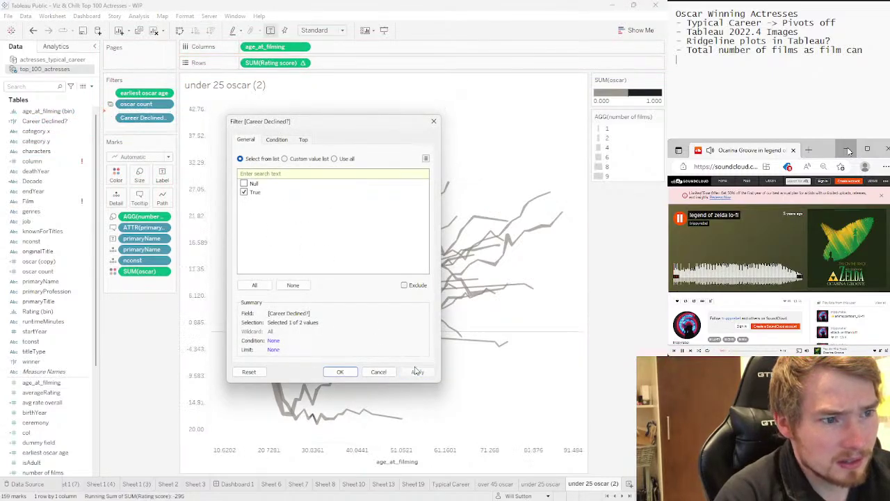
{"action": "left_click", "coordinate": [340, 372]}
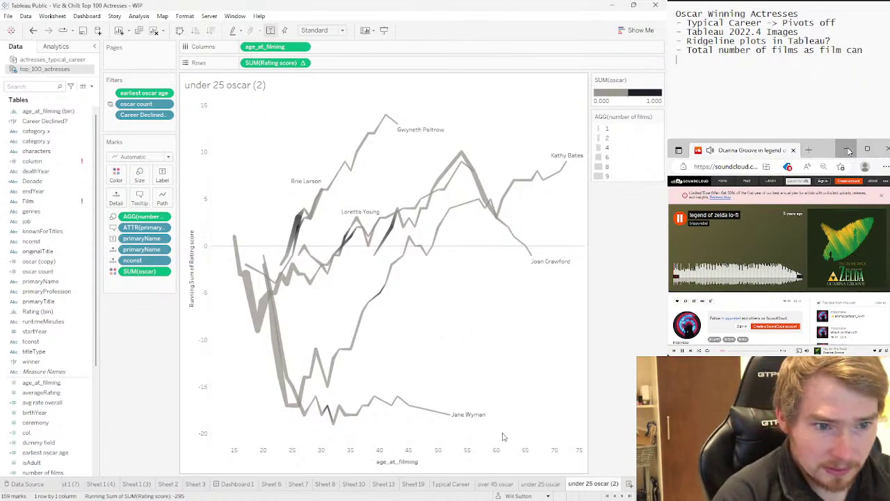
Examine the Gwyneth Paltrow and Jane Wyman career lines at their Oscar-win marks in the filtered chart
{"action": "right_click", "coordinate": [581, 483]}
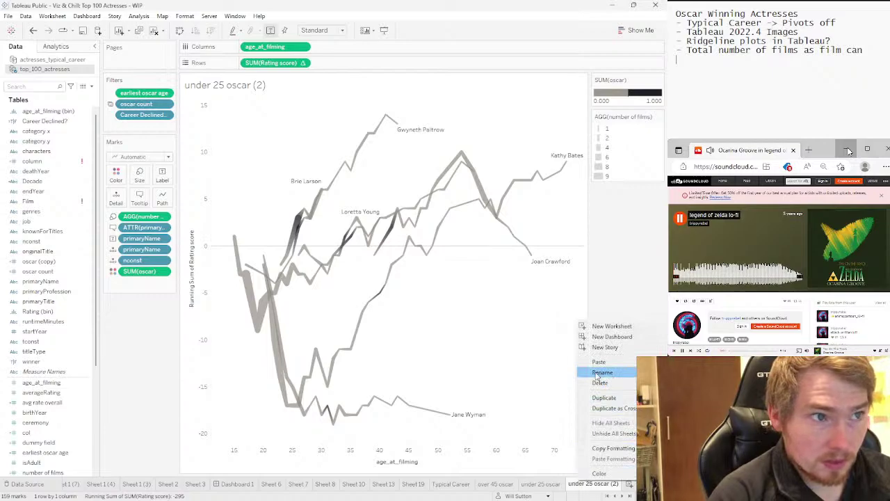
{"action": "left_click", "coordinate": [298, 218]}
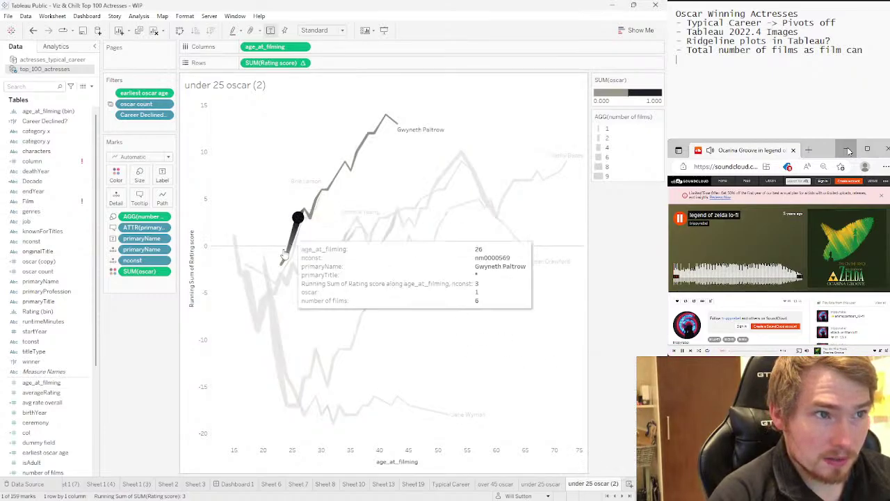
{"action": "mouse_move", "coordinate": [402, 127]}
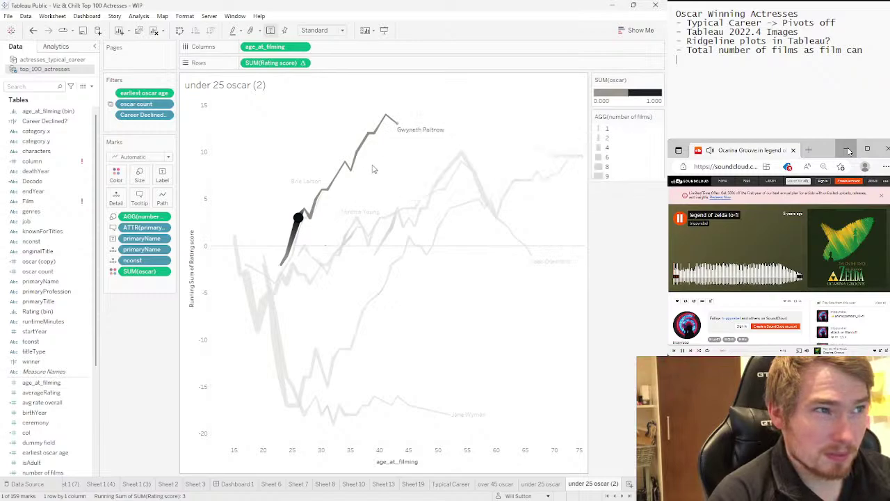
{"action": "left_click", "coordinate": [452, 185]}
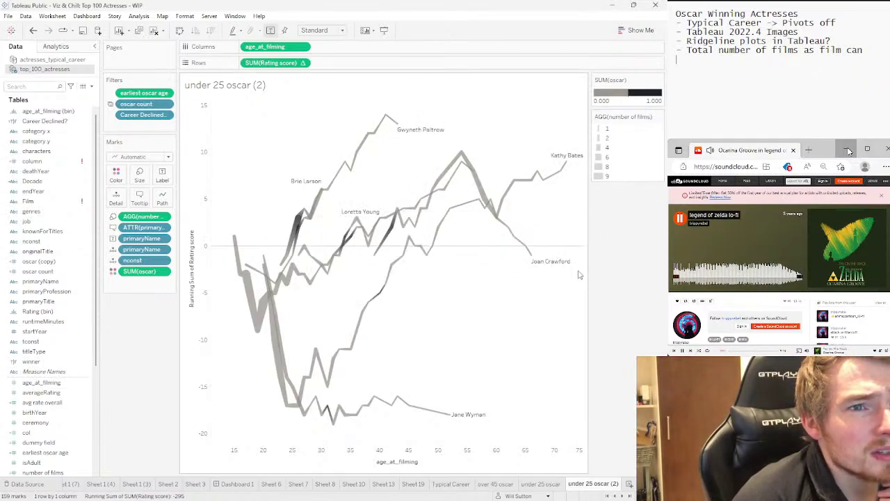
{"action": "left_click", "coordinate": [327, 407]}
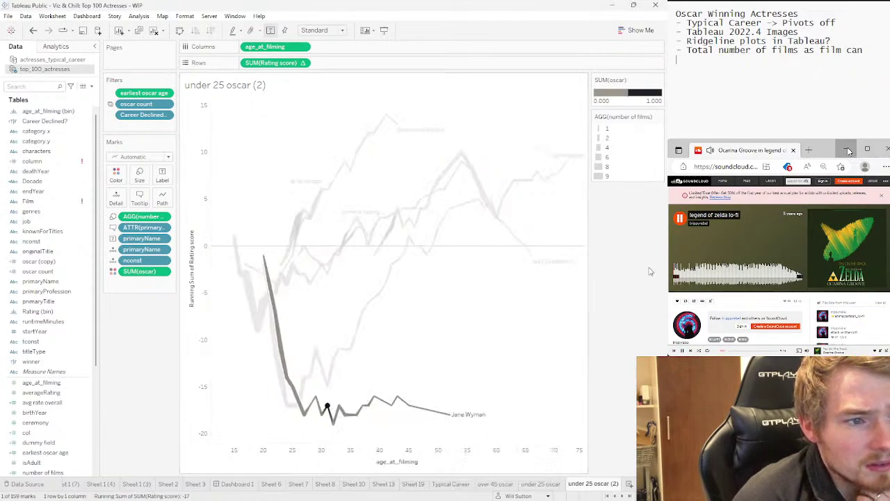
Examine the Kathy Bates and Halle Berry career lines at their Oscar-win marks in the filtered chart
{"action": "left_click", "coordinate": [562, 298]}
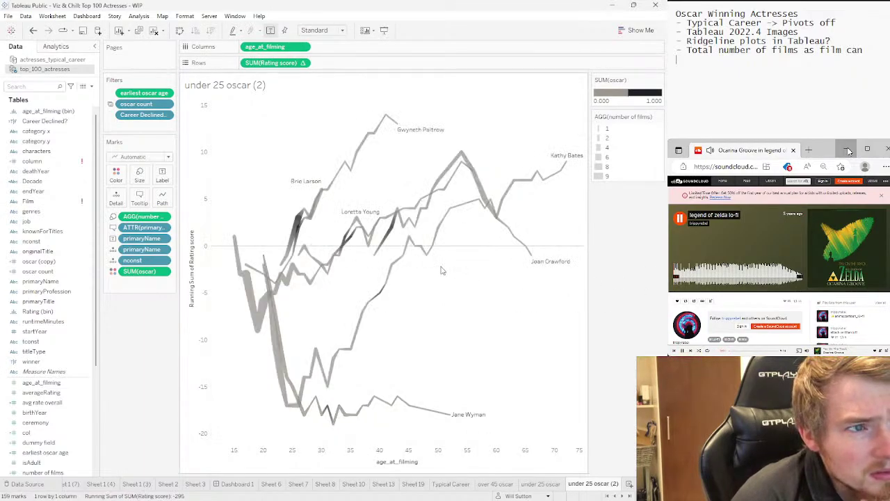
{"action": "left_click", "coordinate": [392, 235]}
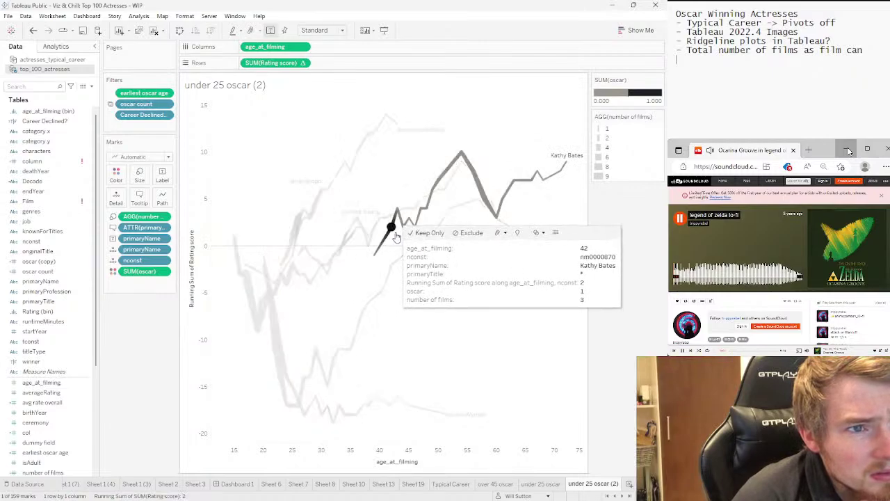
{"action": "left_click", "coordinate": [363, 262]}
{"action": "left_click", "coordinate": [351, 240]}
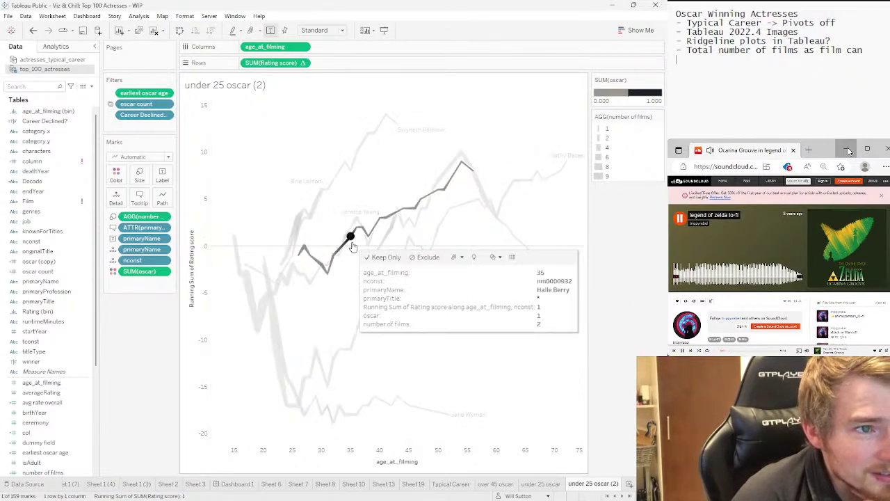
{"action": "left_click", "coordinate": [351, 240]}
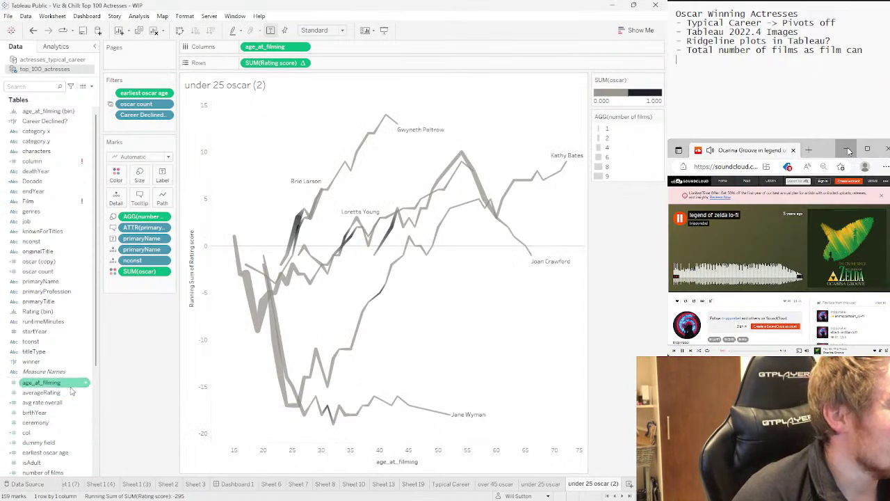
{"action": "scroll", "coordinate": [56, 386], "scroll_direction": "down", "scroll_amount": 3}
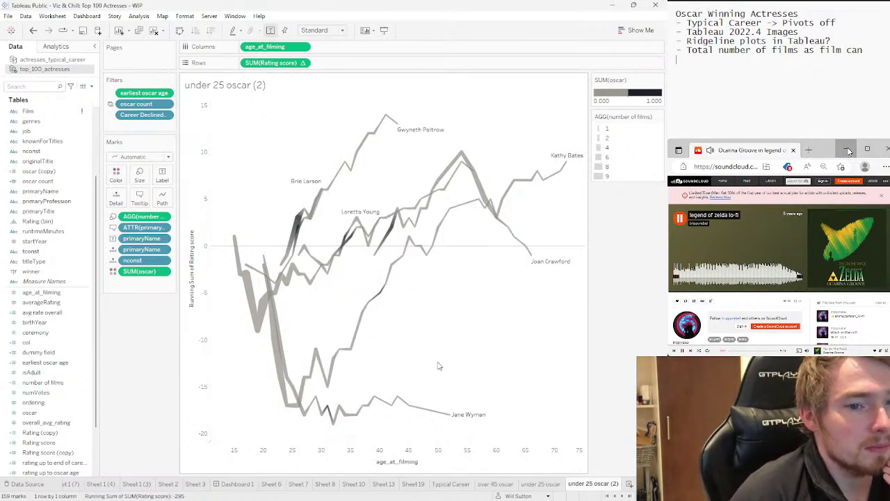
Duplicate the under 25 oscar (2) sheet and remove the Rating score running sum from the copy's rows
{"action": "right_click", "coordinate": [579, 482]}
{"action": "left_click", "coordinate": [606, 402]}
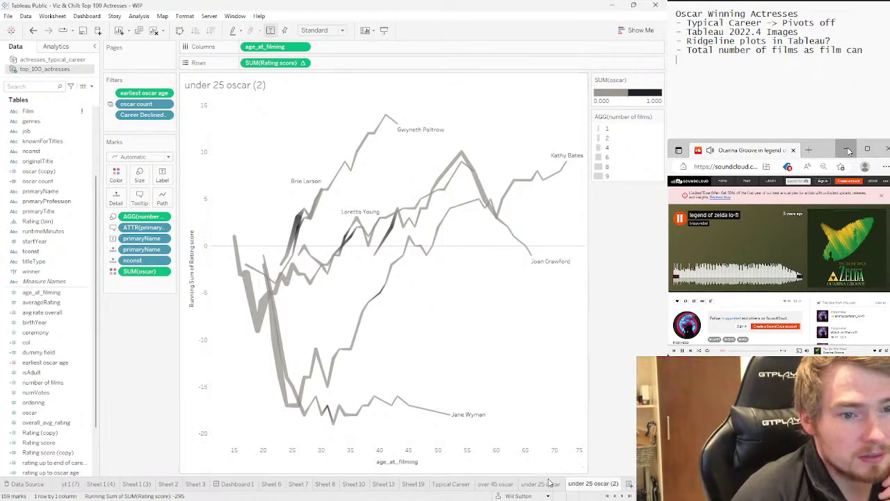
{"action": "right_click", "coordinate": [570, 486]}
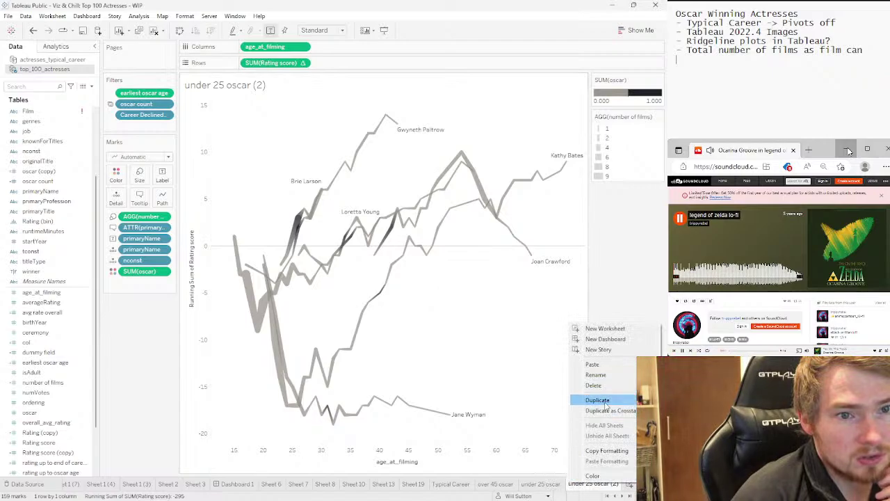
{"action": "left_click", "coordinate": [606, 406]}
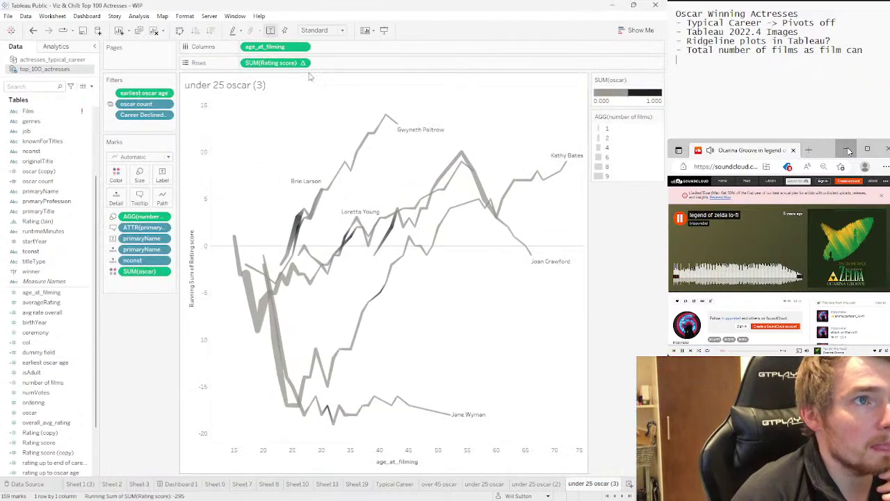
{"action": "left_click", "coordinate": [303, 63]}
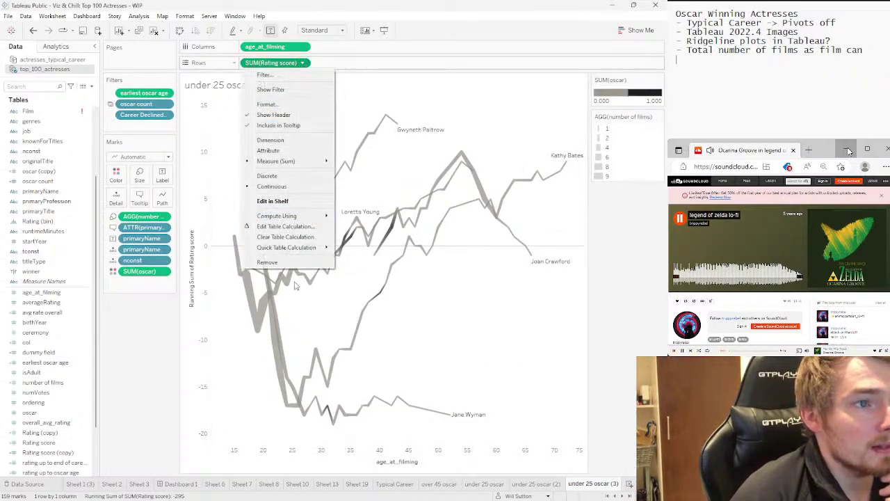
{"action": "left_click", "coordinate": [295, 266]}
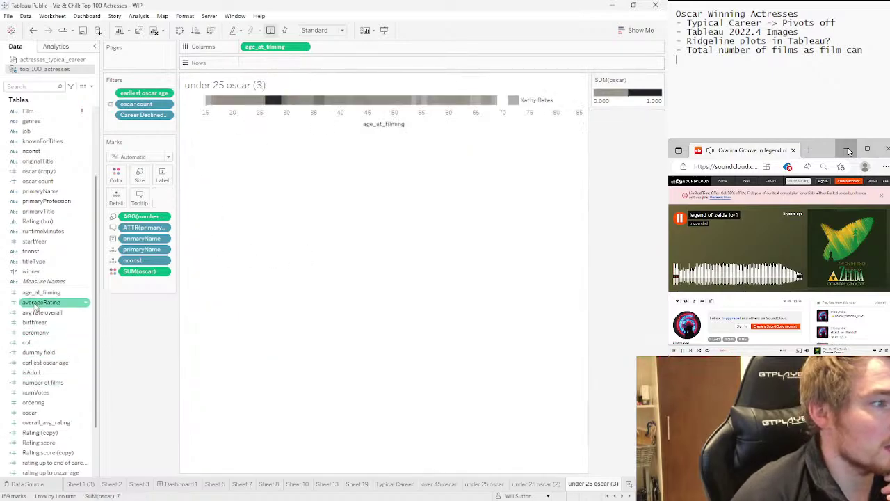
Add nconst and primaryName as row dimensions so each actress gets her own row, and clear the field search
{"action": "scroll", "coordinate": [61, 175], "scroll_direction": "up", "scroll_amount": 3}
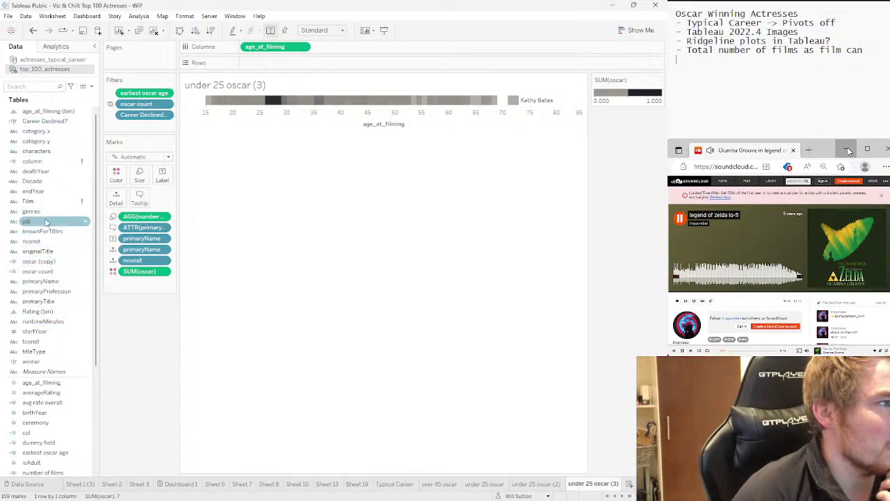
{"action": "double_click", "coordinate": [32, 241]}
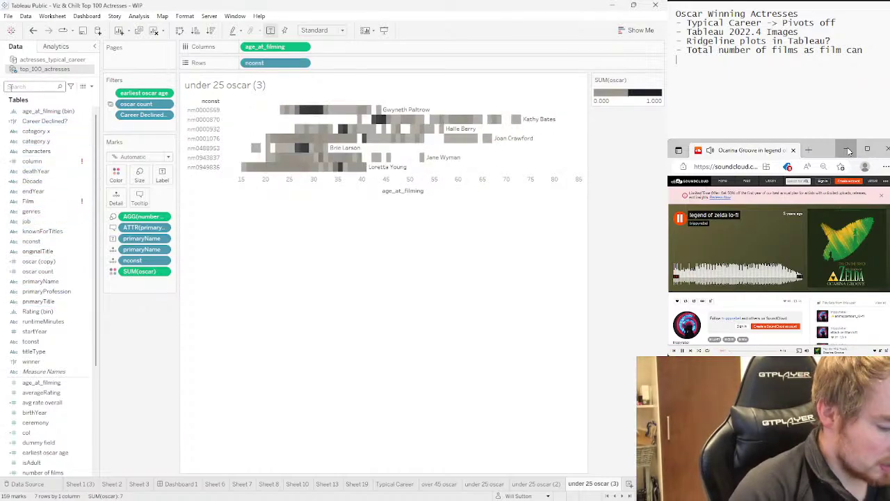
{"action": "type", "text": "nam"}
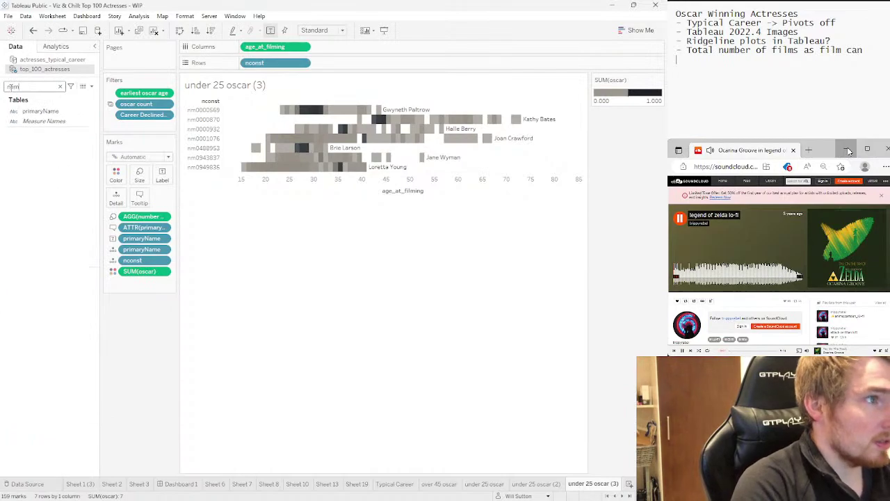
{"action": "double_click", "coordinate": [40, 111]}
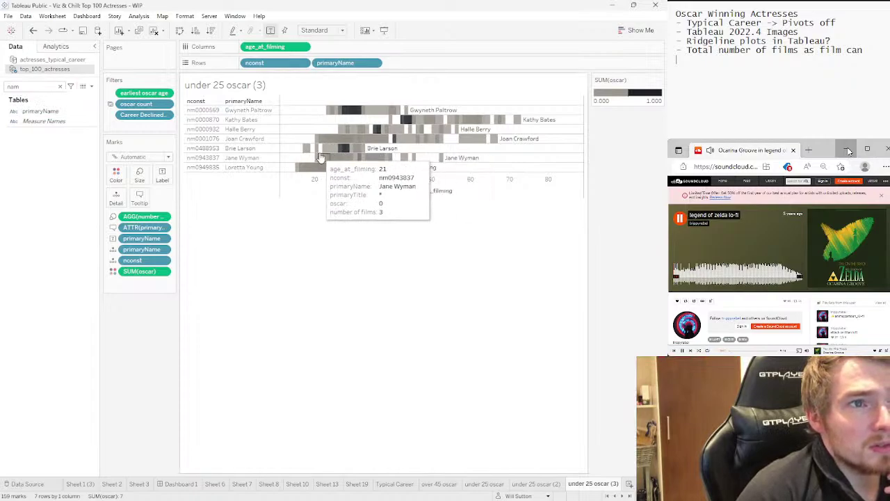
{"action": "left_click", "coordinate": [446, 131]}
{"action": "left_click", "coordinate": [445, 131]}
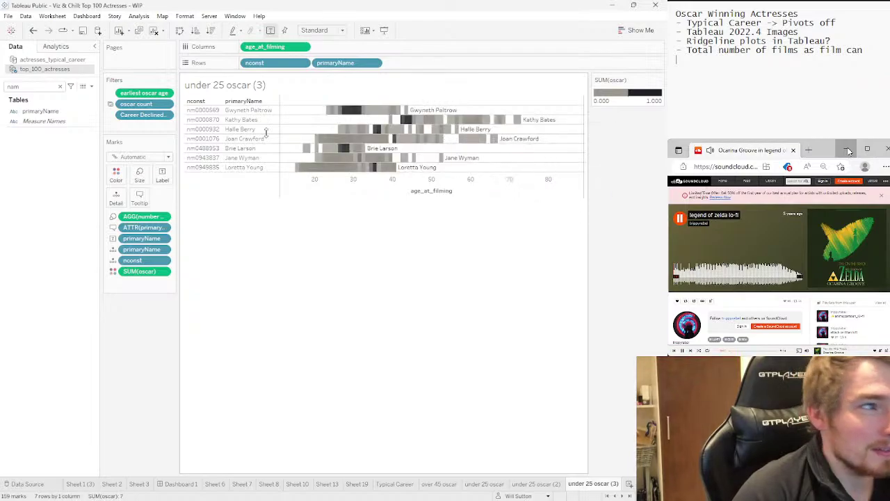
{"action": "left_click", "coordinate": [60, 87]}
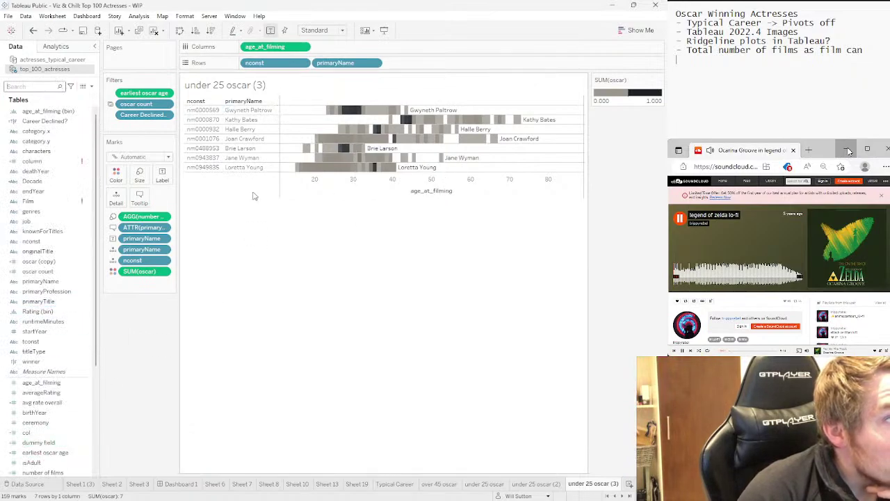
Try to add the rating up to end of career field to the marks
{"action": "scroll", "coordinate": [42, 417], "scroll_direction": "down", "scroll_amount": 5}
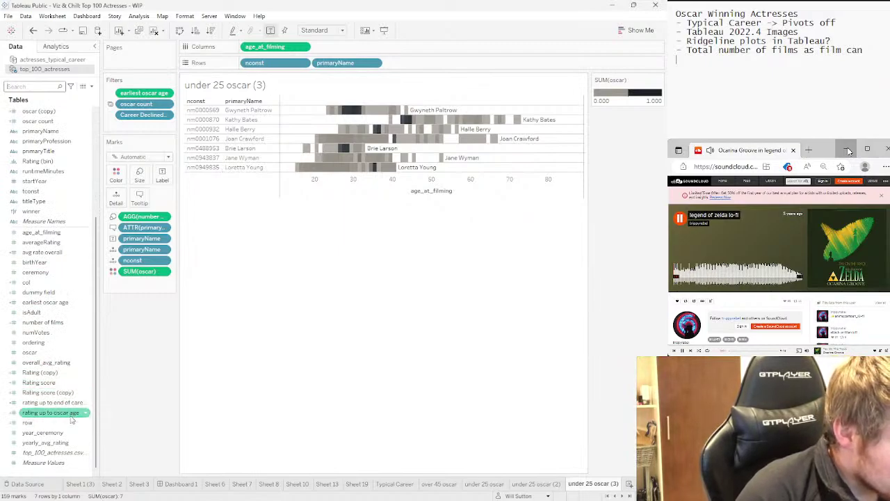
{"action": "left_click", "coordinate": [57, 314]}
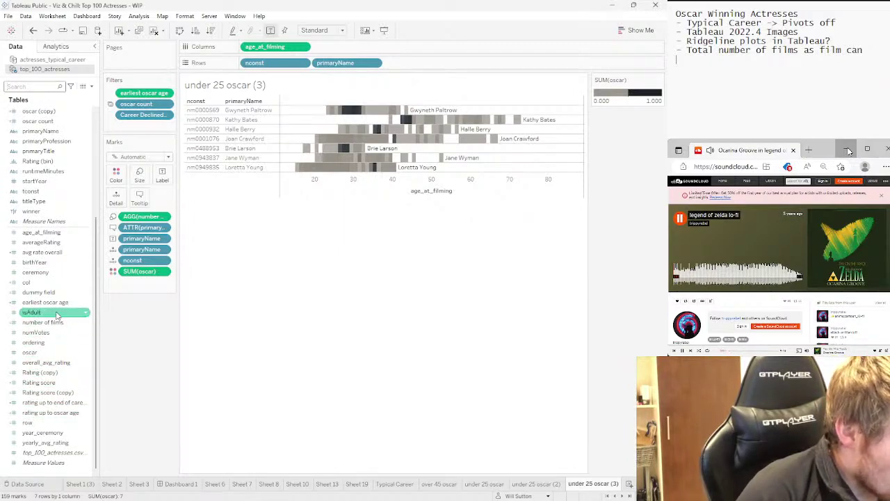
{"action": "left_click", "coordinate": [62, 303]}
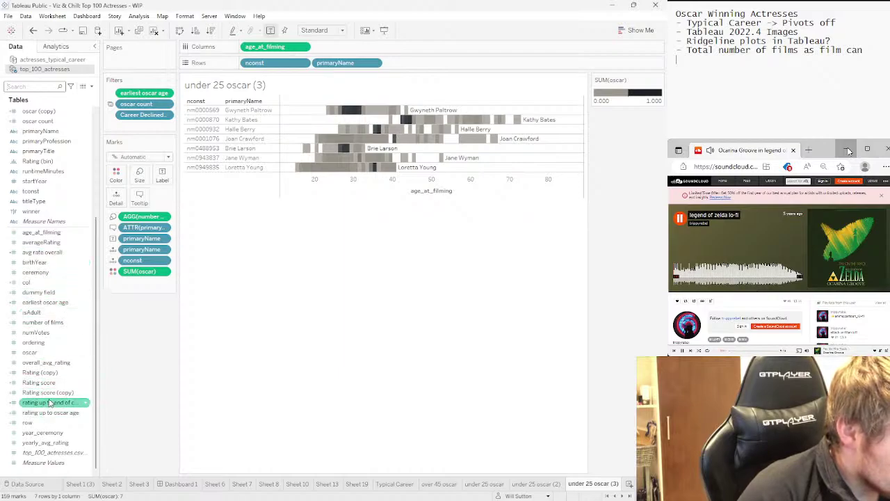
{"action": "left_click_drag", "start_coordinate": [49, 402], "coordinate": [121, 327]}
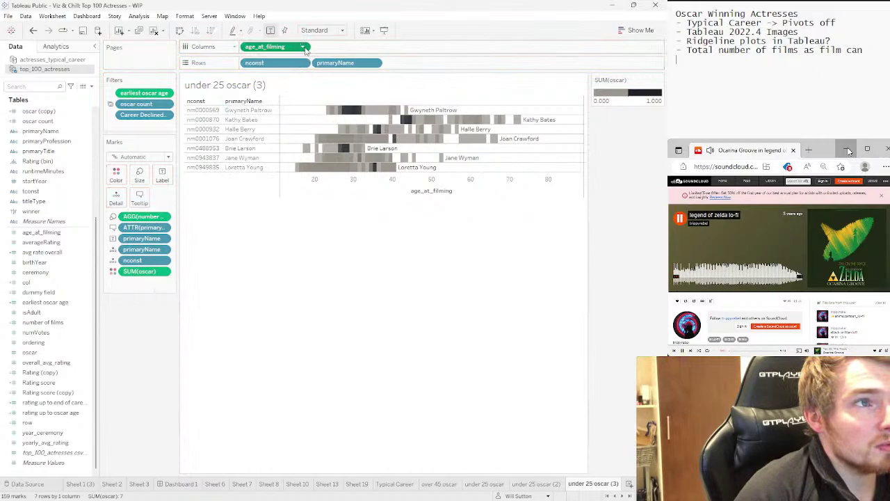
Remove age_at_filming from the columns and set the mark type to Text
{"action": "left_click", "coordinate": [304, 47]}
{"action": "left_click", "coordinate": [277, 210]}
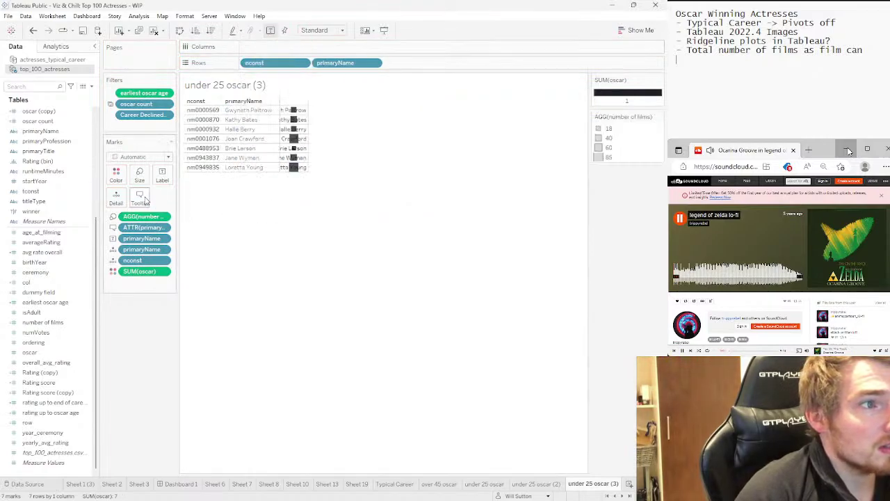
{"action": "left_click", "coordinate": [138, 157]}
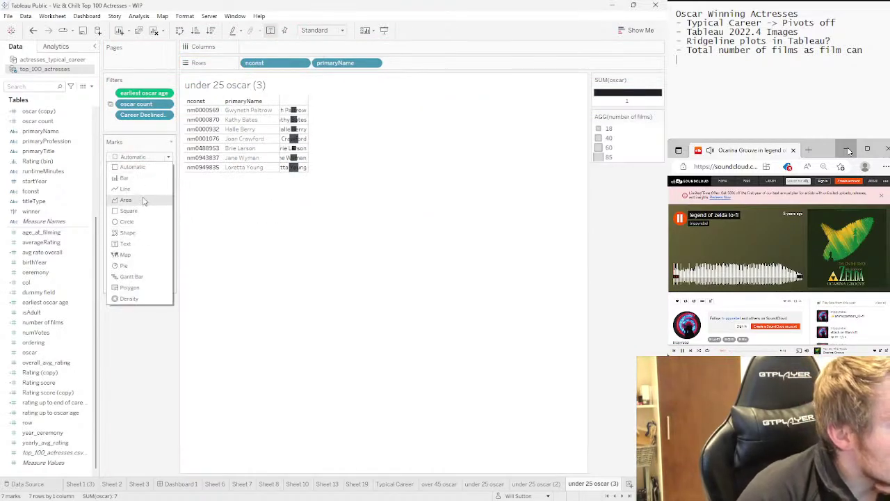
{"action": "left_click", "coordinate": [139, 244]}
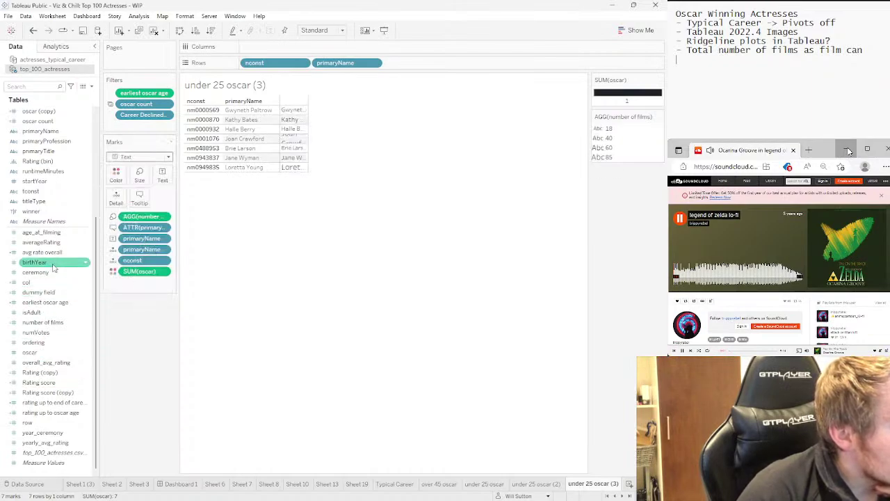
Use rating up to end of career and rating up to oscar age as the measure values, without oscar, and display them as text
{"action": "double_click", "coordinate": [51, 413]}
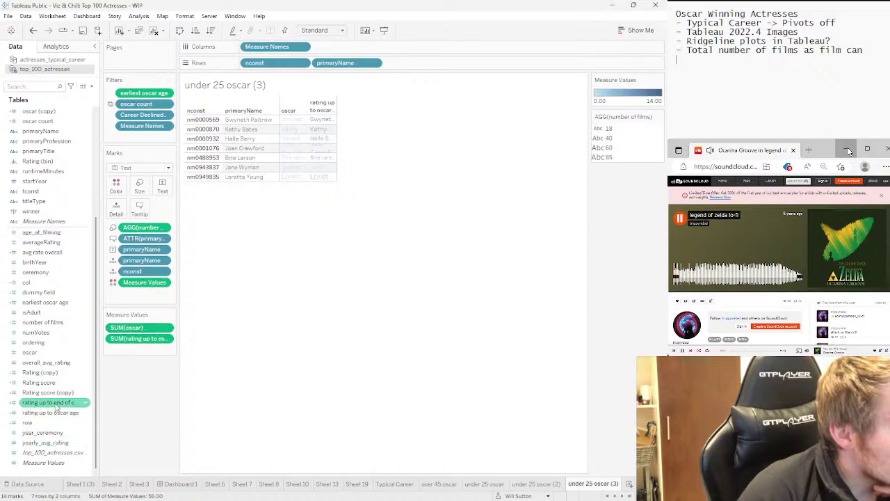
{"action": "left_click_drag", "start_coordinate": [58, 414], "coordinate": [148, 334]}
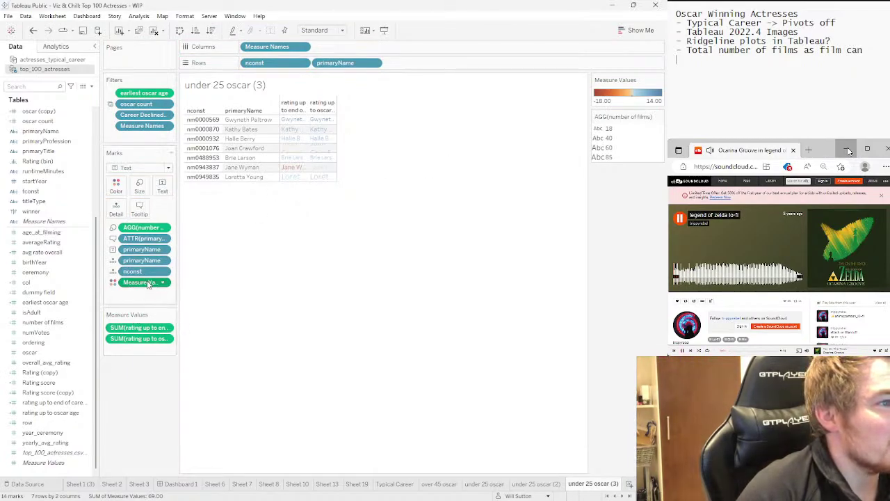
{"action": "left_click_drag", "start_coordinate": [148, 283], "coordinate": [167, 185]}
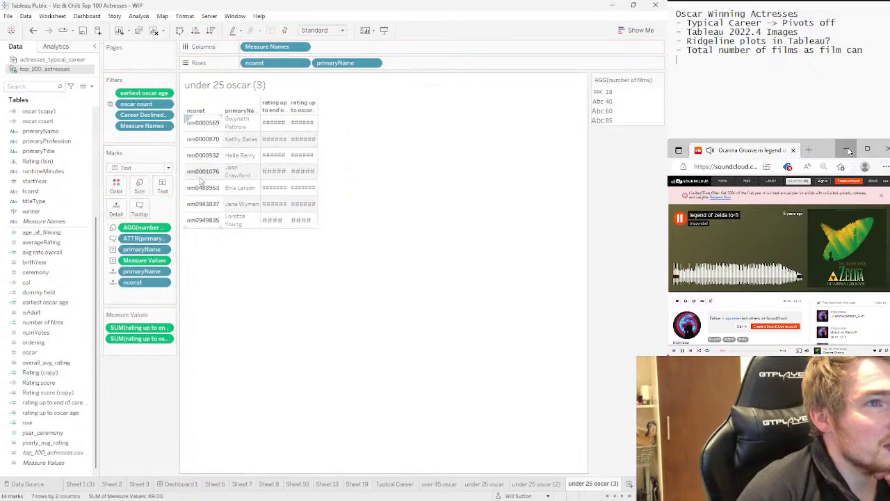
Fit the table to Entire View and compare the actresses' ratings up to end of career with those up to oscar age
{"action": "mouse_move", "coordinate": [310, 130]}
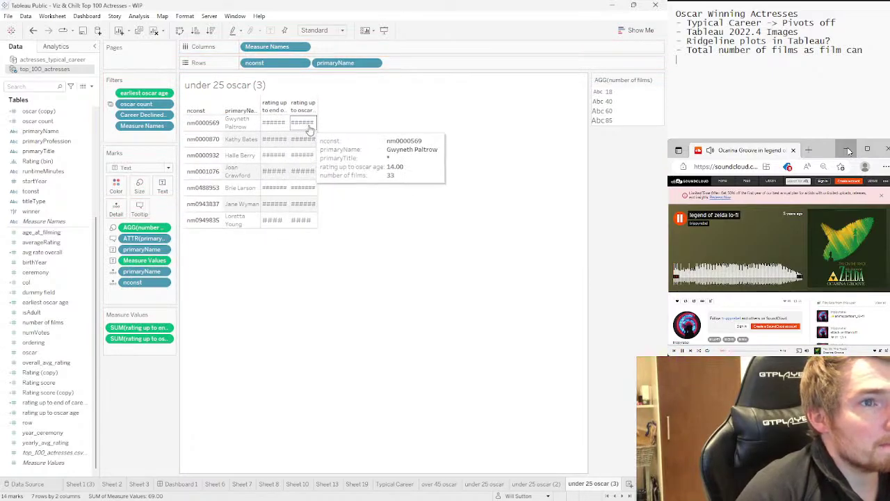
{"action": "left_click", "coordinate": [341, 29]}
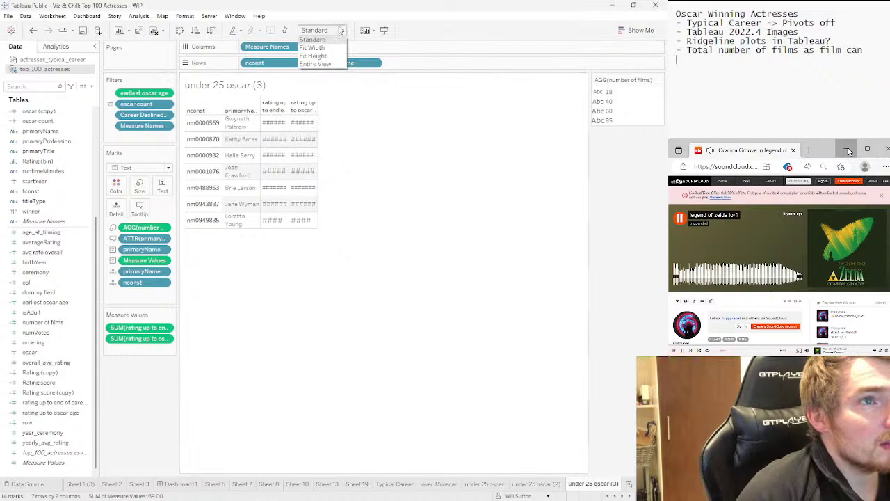
{"action": "left_click", "coordinate": [337, 64]}
{"action": "mouse_move", "coordinate": [331, 154]}
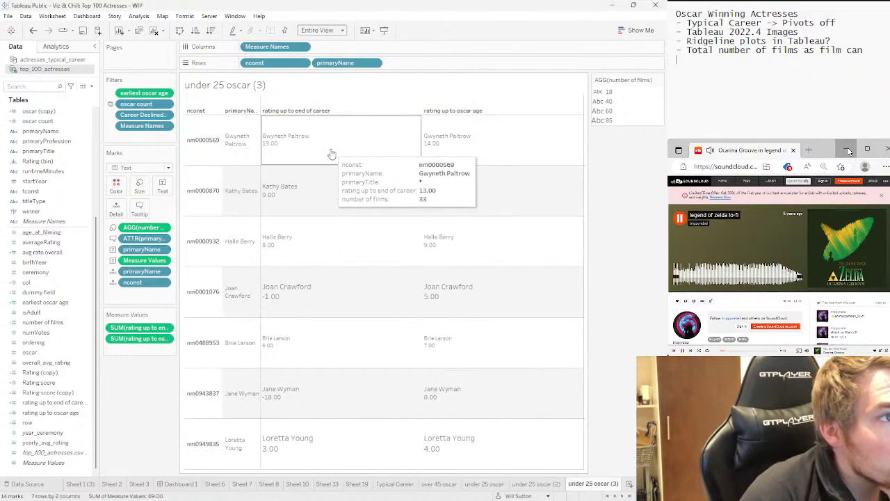
{"action": "mouse_move", "coordinate": [439, 164]}
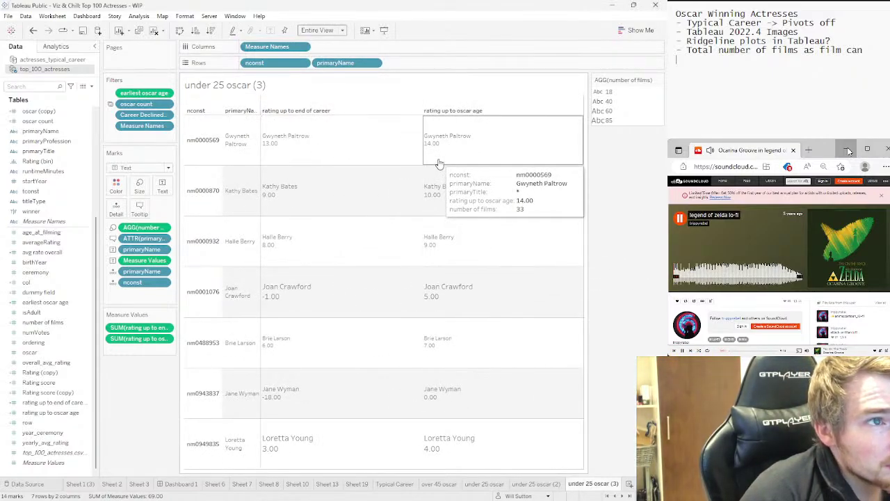
{"action": "left_click", "coordinate": [359, 162]}
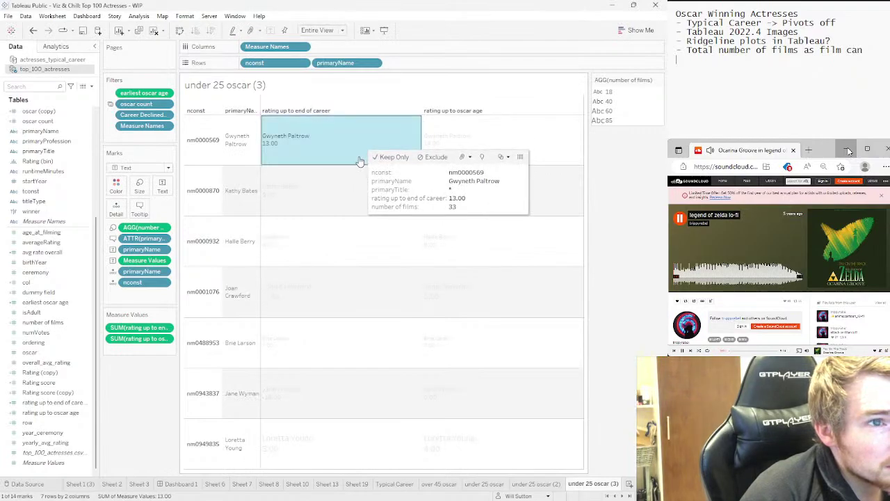
{"action": "left_click", "coordinate": [351, 161]}
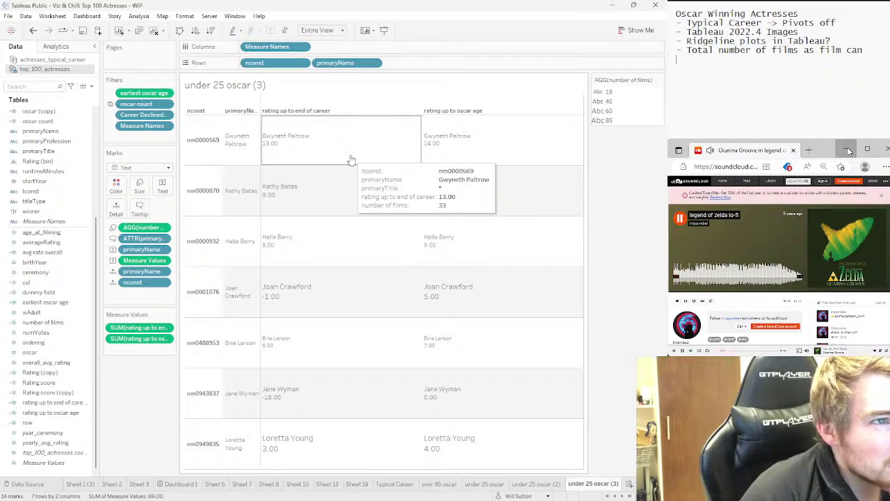
{"action": "mouse_move", "coordinate": [339, 340]}
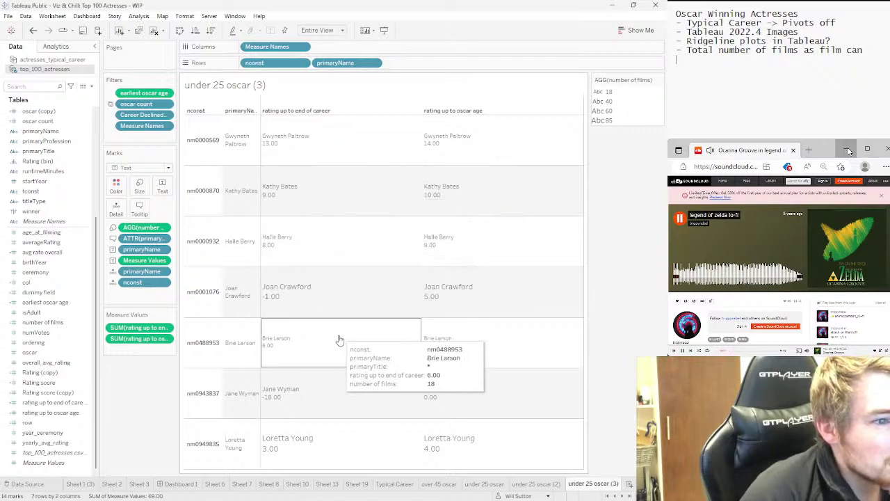
Add the earliest oscar age field to the measure values of the under 25 oscar (3) table
{"action": "mouse_move", "coordinate": [308, 411]}
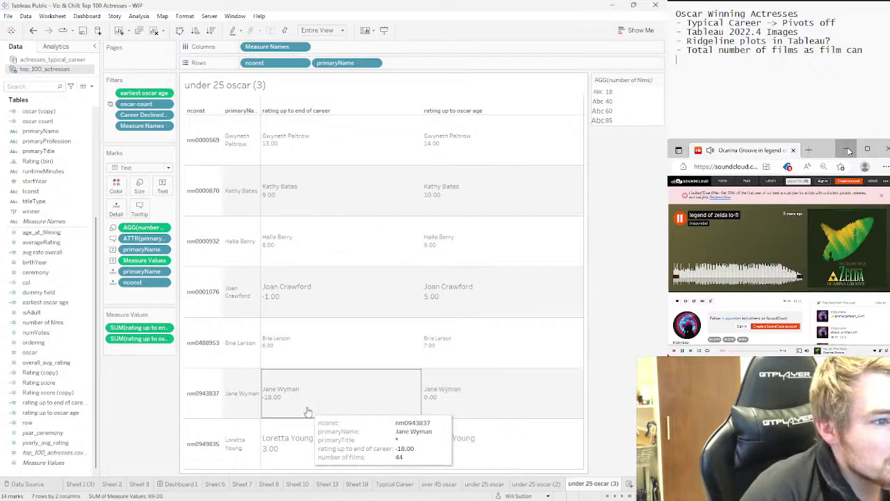
{"action": "mouse_move", "coordinate": [434, 383]}
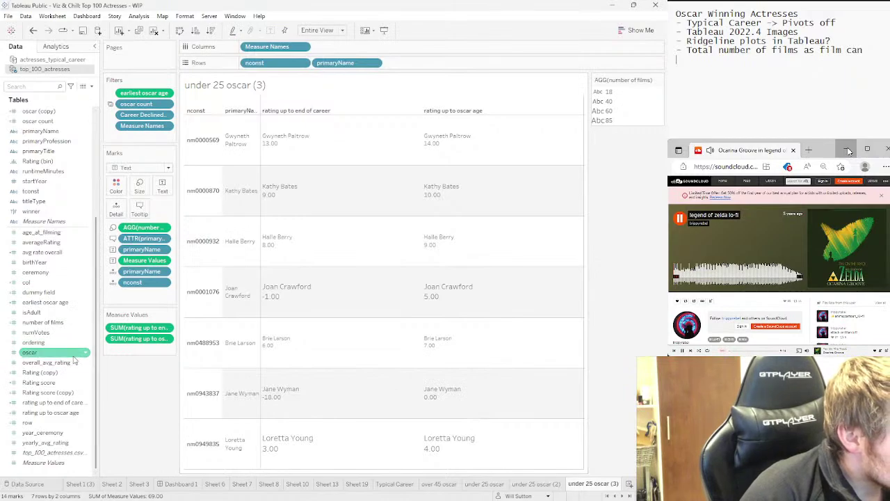
{"action": "right_click", "coordinate": [70, 304]}
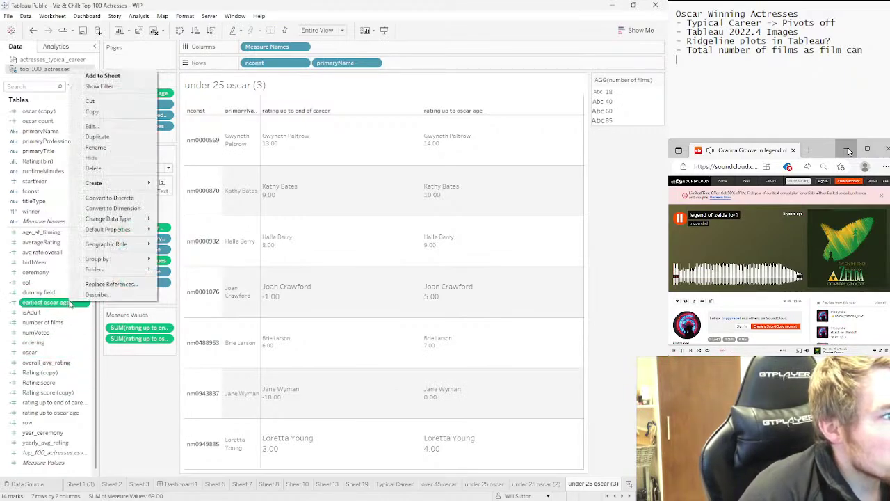
{"action": "left_click", "coordinate": [47, 307]}
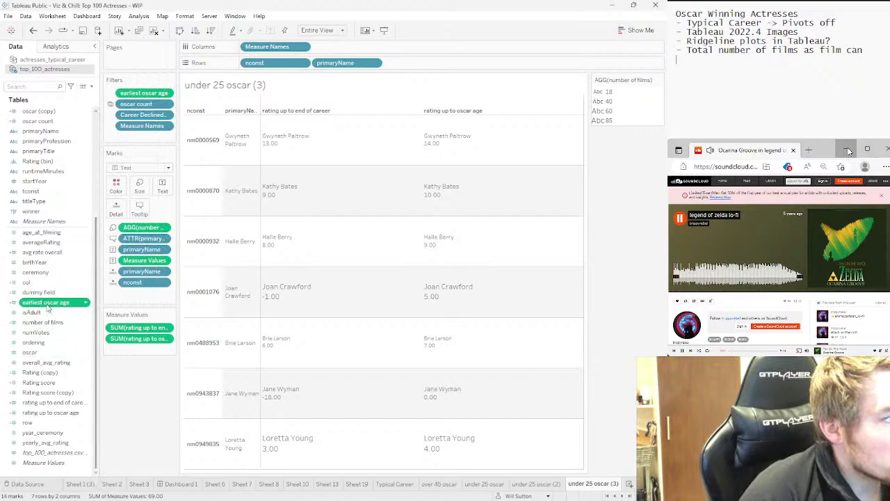
{"action": "left_click_drag", "start_coordinate": [45, 306], "coordinate": [128, 333]}
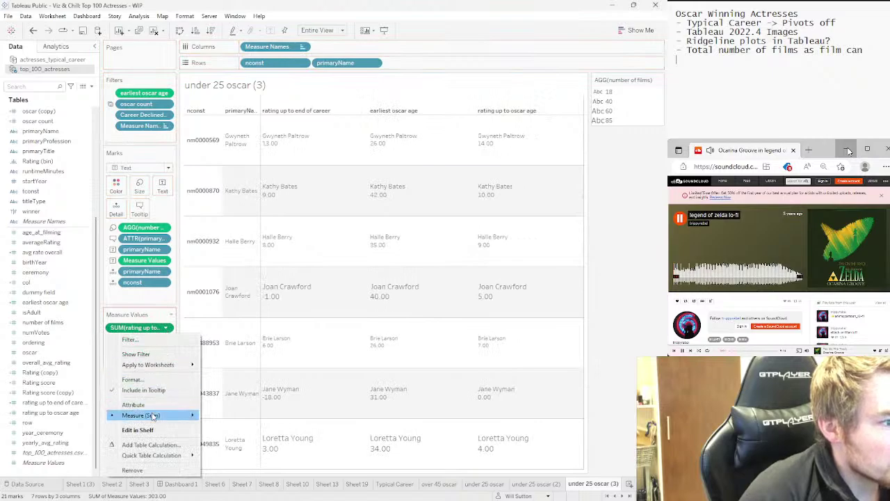
Try the Minimum aggregation on the rating up to end of career measure and undo it
{"action": "mouse_move", "coordinate": [177, 416]}
{"action": "left_click", "coordinate": [227, 432]}
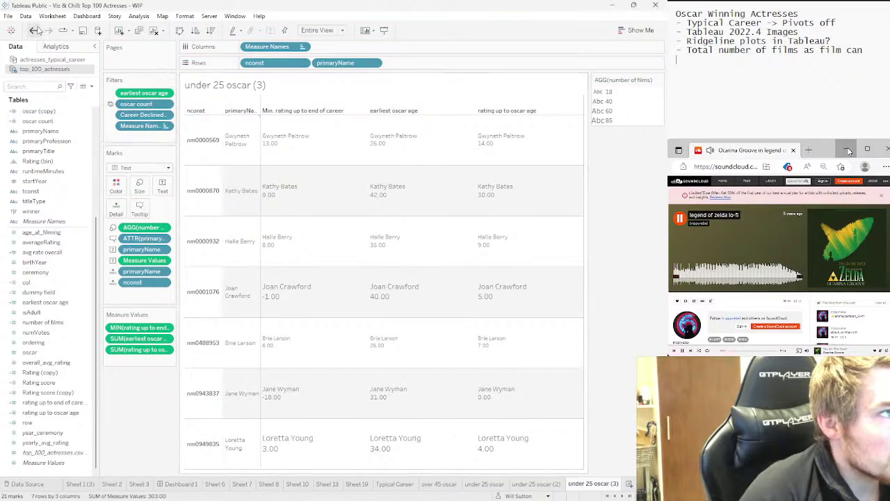
{"action": "left_click", "coordinate": [33, 30]}
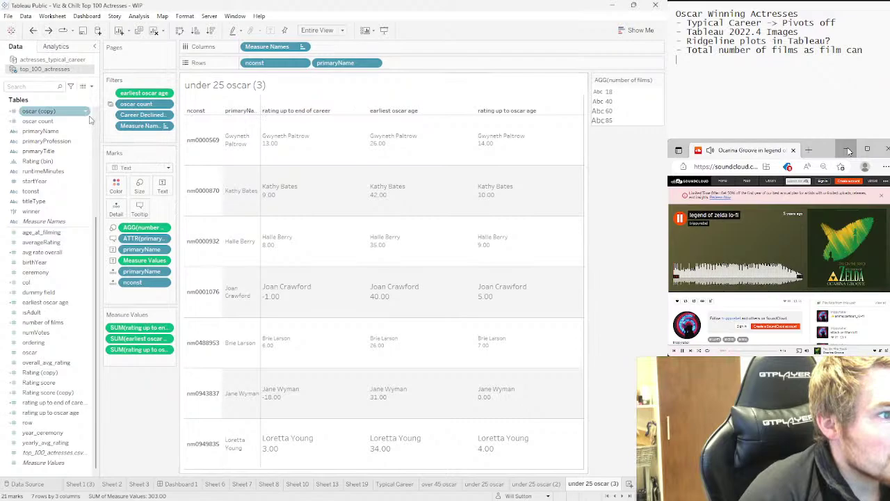
{"action": "left_click", "coordinate": [167, 327]}
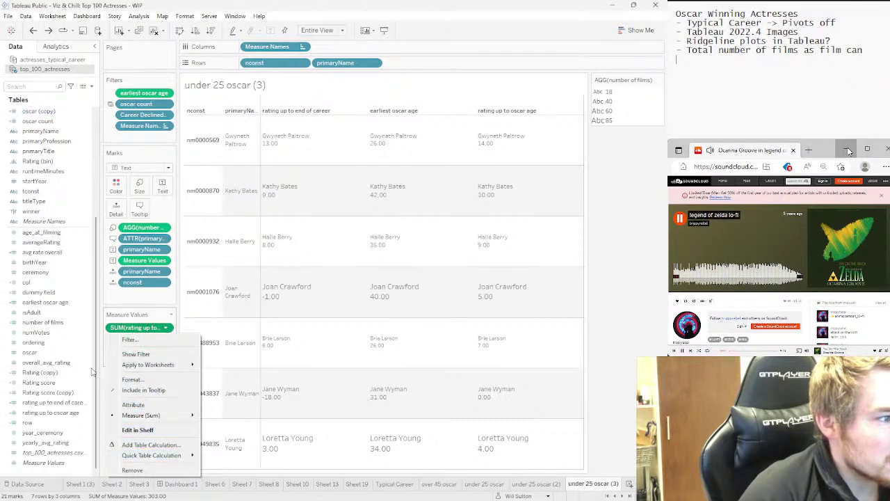
{"action": "left_click", "coordinate": [87, 362]}
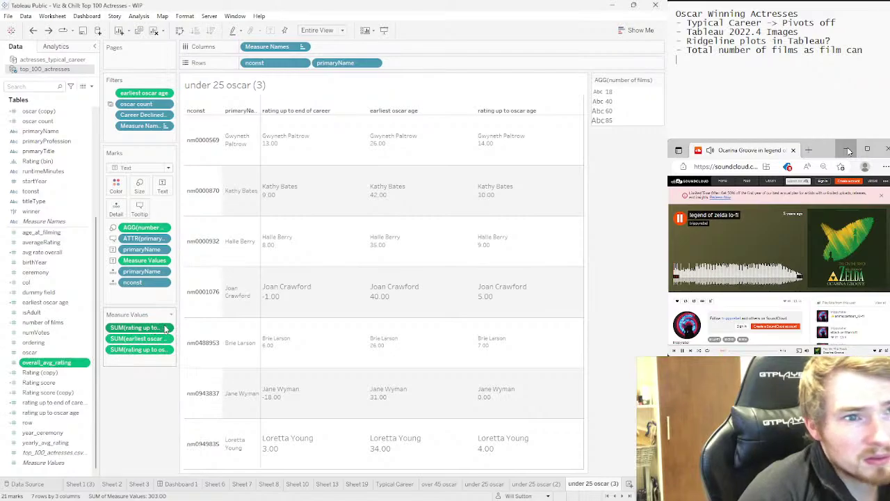
Compare Gwyneth Paltrow's line in the under 25 oscar (2) chart with her ratings in the under 25 oscar (3) table
{"action": "mouse_move", "coordinate": [378, 300]}
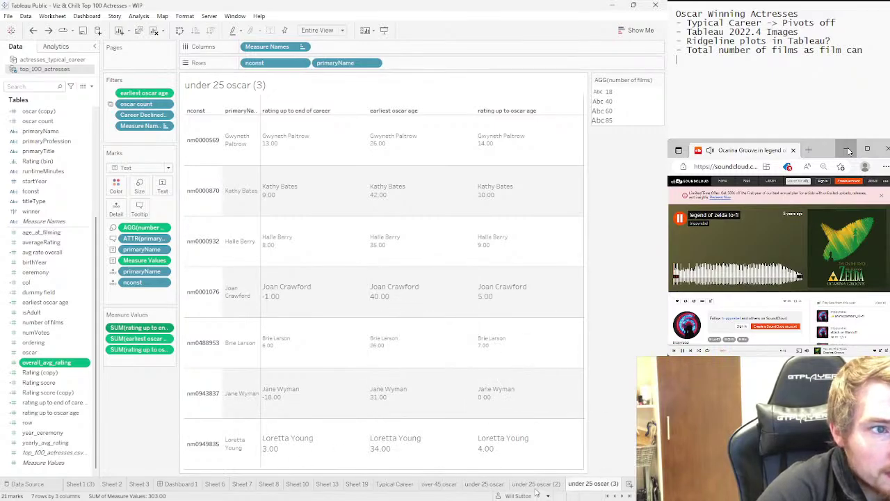
{"action": "left_click", "coordinate": [535, 484]}
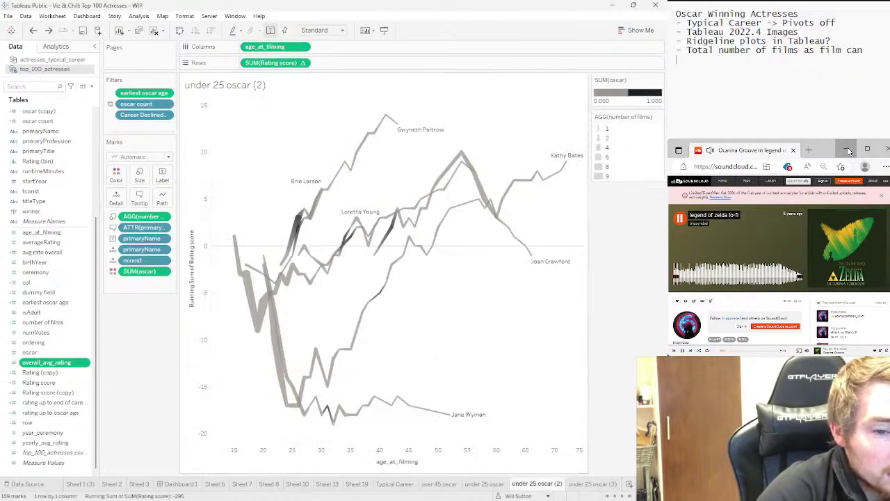
{"action": "left_click", "coordinate": [598, 481]}
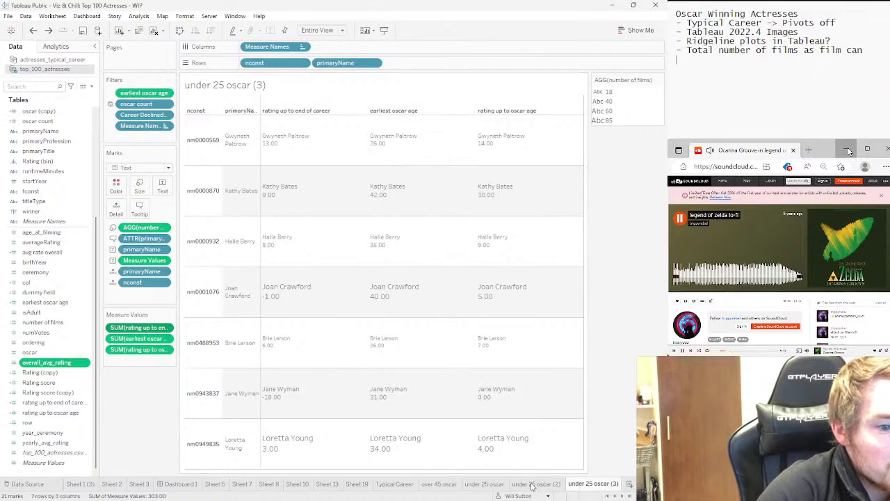
{"action": "left_click", "coordinate": [532, 484]}
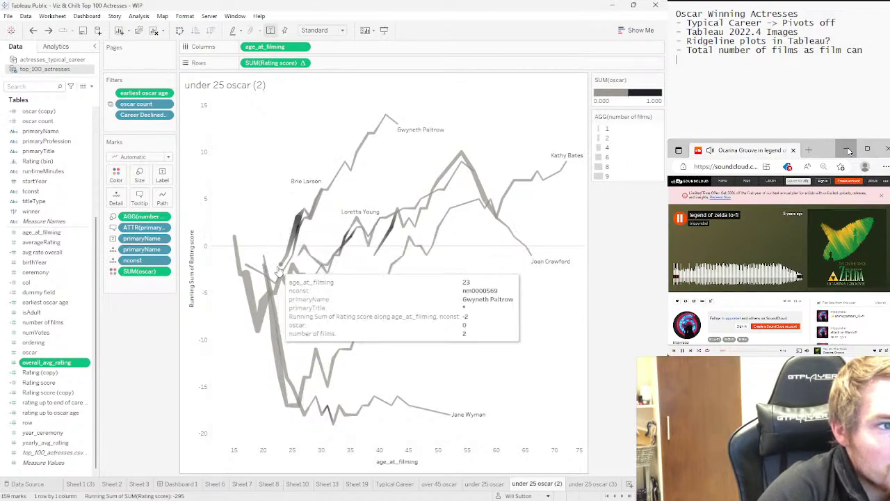
{"action": "left_click", "coordinate": [395, 124]}
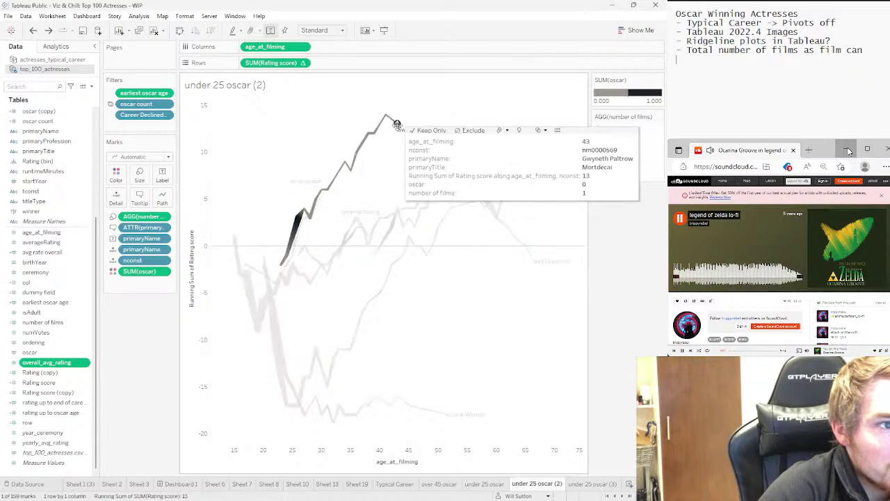
{"action": "mouse_move", "coordinate": [297, 219]}
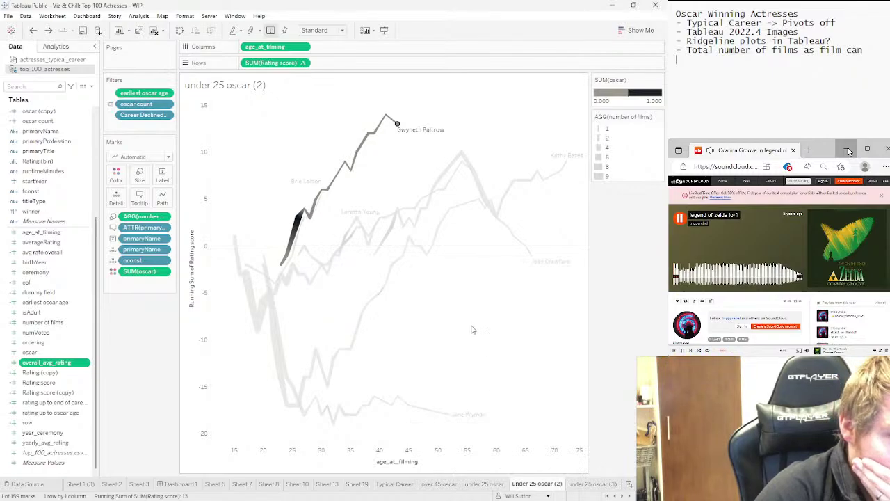
{"action": "mouse_move", "coordinate": [392, 127]}
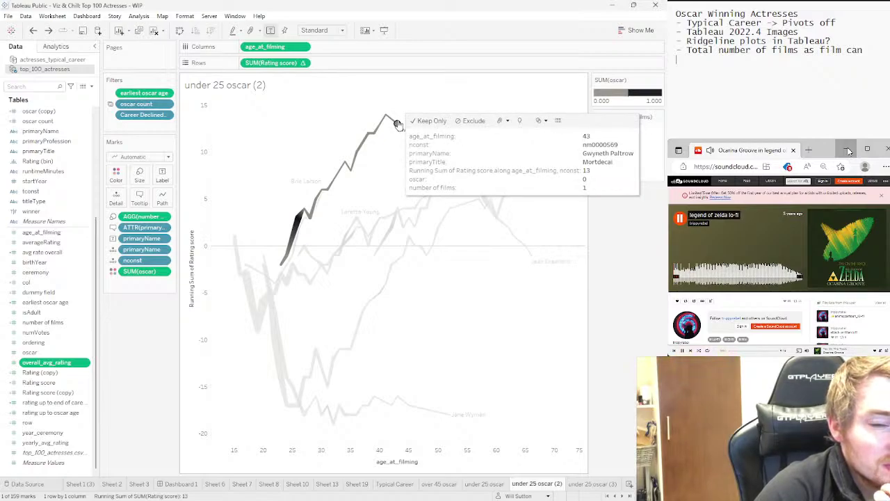
Check the final points of Kathy Bates and Joan Crawford in the under 25 oscar (2) chart against the under 25 oscar (3) table
{"action": "left_click", "coordinate": [582, 479]}
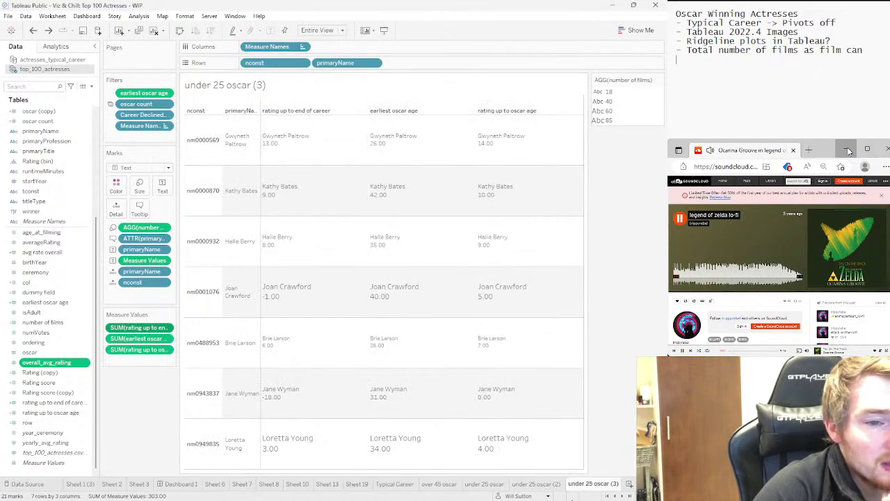
{"action": "left_click", "coordinate": [554, 484]}
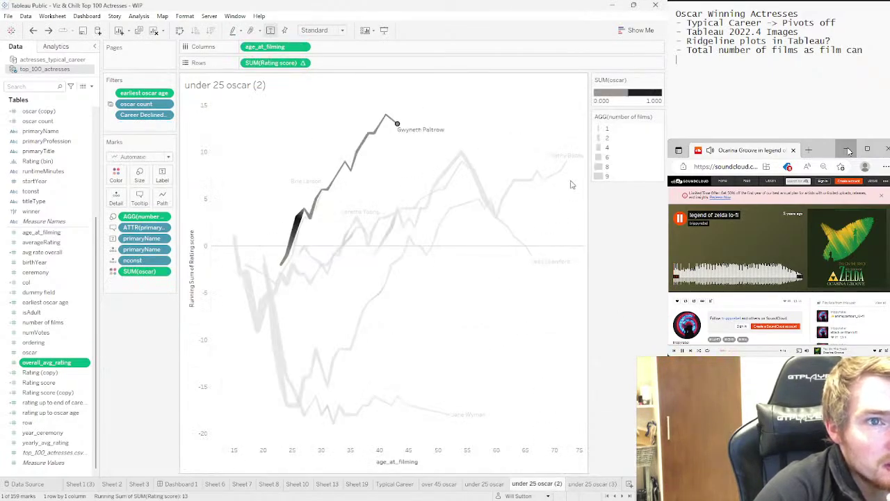
{"action": "mouse_move", "coordinate": [568, 167]}
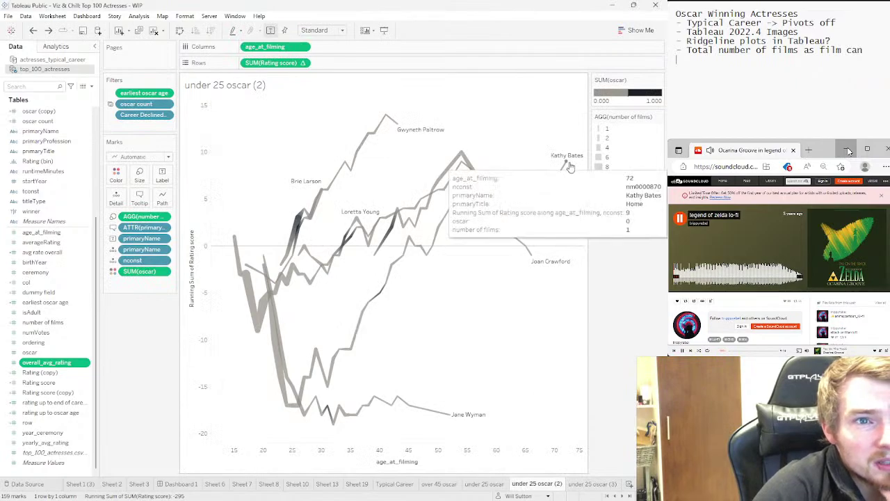
{"action": "left_click", "coordinate": [590, 483]}
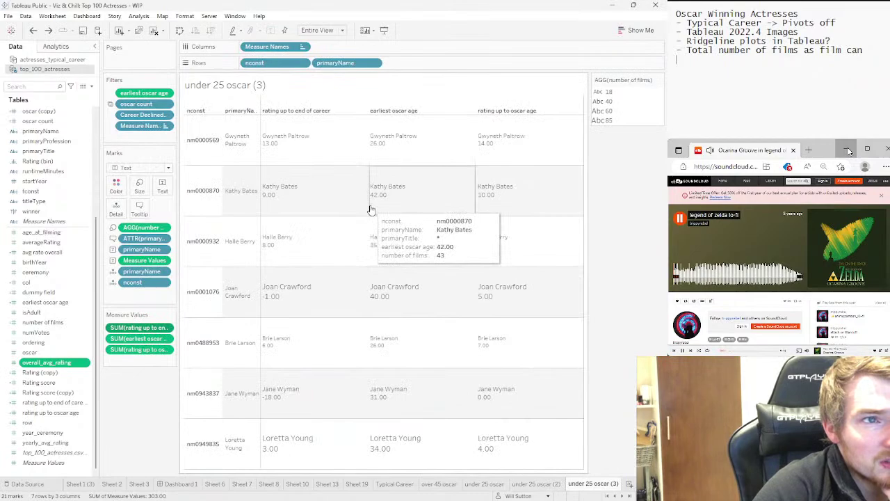
{"action": "left_click", "coordinate": [530, 487]}
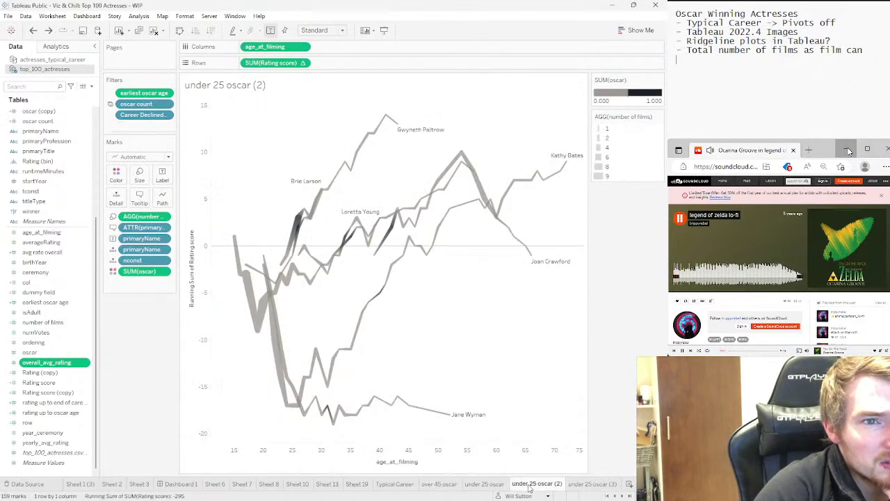
{"action": "mouse_move", "coordinate": [532, 256]}
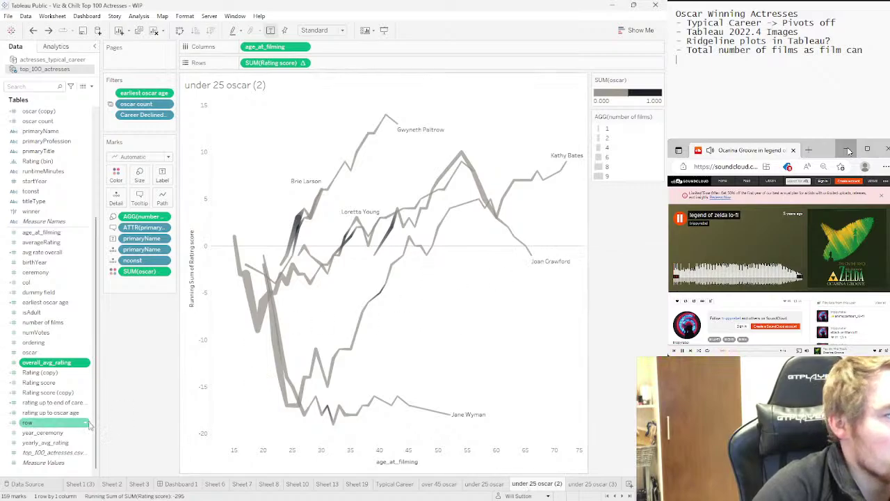
Open the rating up to oscar age calculation, review its whole formula from the nested FIXED expressions to the end, and close it
{"action": "left_click", "coordinate": [66, 414]}
{"action": "right_click", "coordinate": [66, 414]}
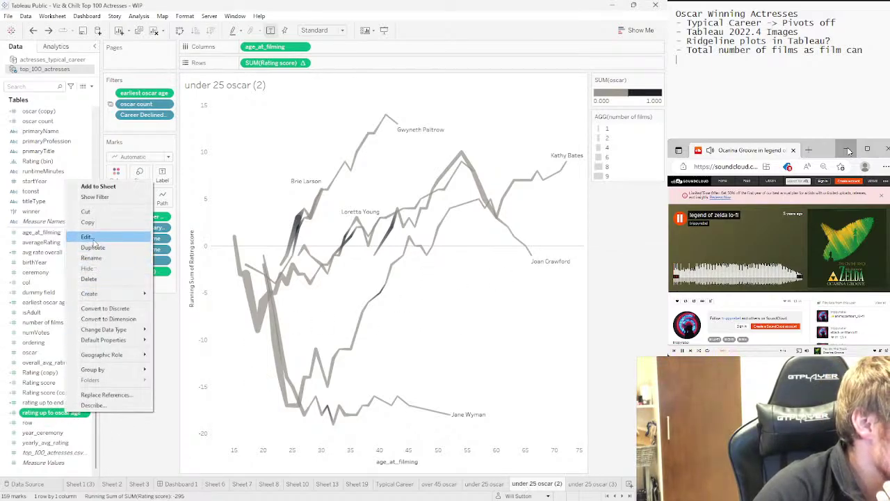
{"action": "left_click", "coordinate": [87, 236]}
{"action": "left_click", "coordinate": [362, 200]}
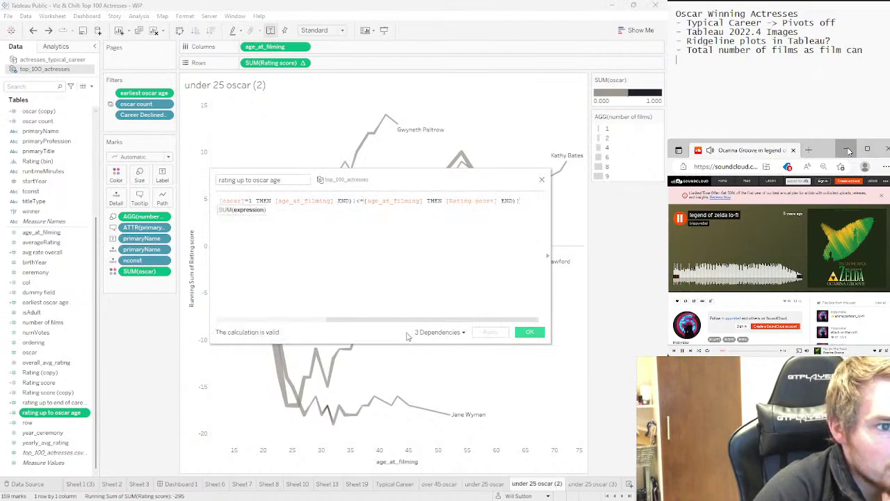
{"action": "left_click_drag", "start_coordinate": [408, 321], "coordinate": [294, 333]}
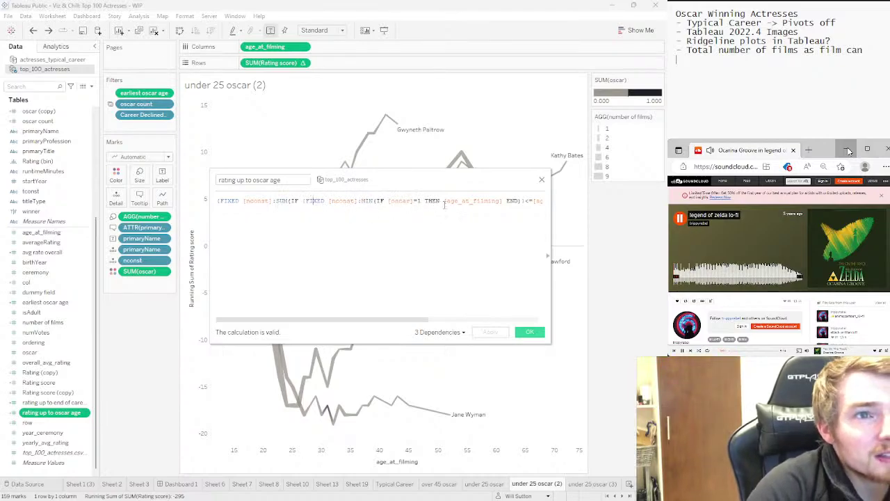
{"action": "left_click", "coordinate": [398, 203]}
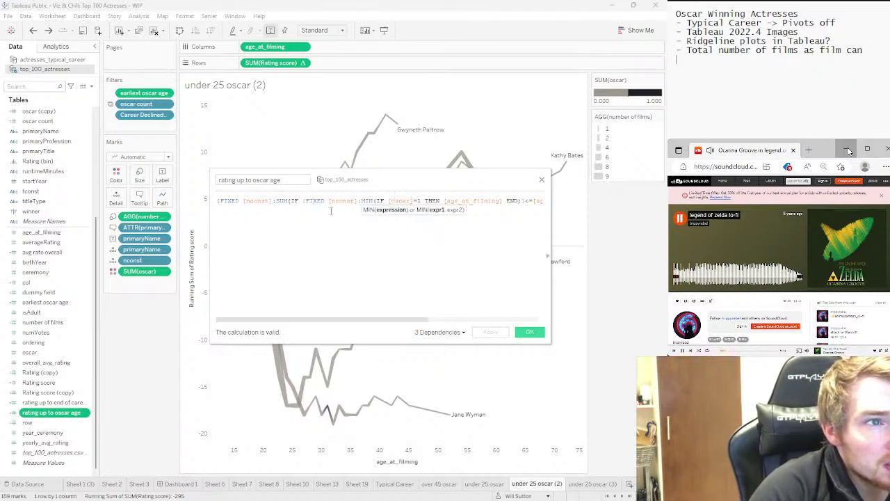
{"action": "left_click", "coordinate": [303, 201]}
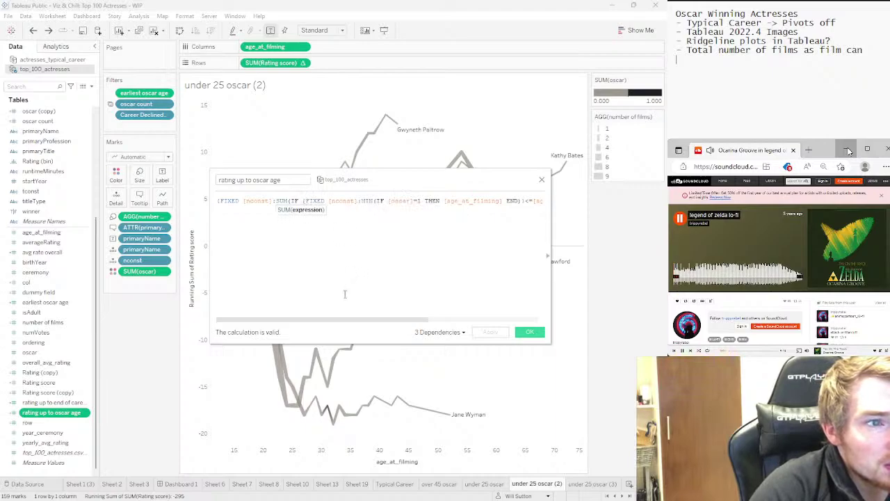
{"action": "mouse_move", "coordinate": [341, 322]}
{"action": "left_mouse_down"}
{"action": "mouse_move", "coordinate": [402, 321]}
{"action": "mouse_move", "coordinate": [331, 321]}
{"action": "left_mouse_up"}
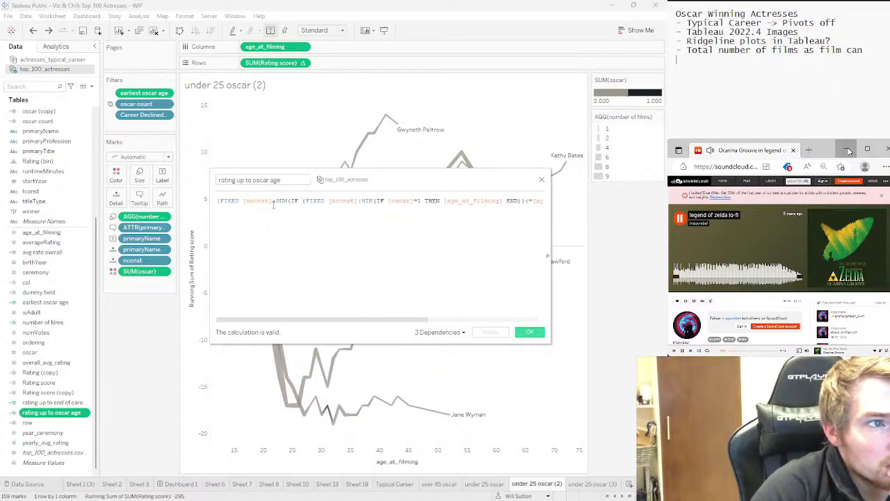
{"action": "key", "text": "ctrl+a"}
{"action": "left_click", "coordinate": [356, 237]}
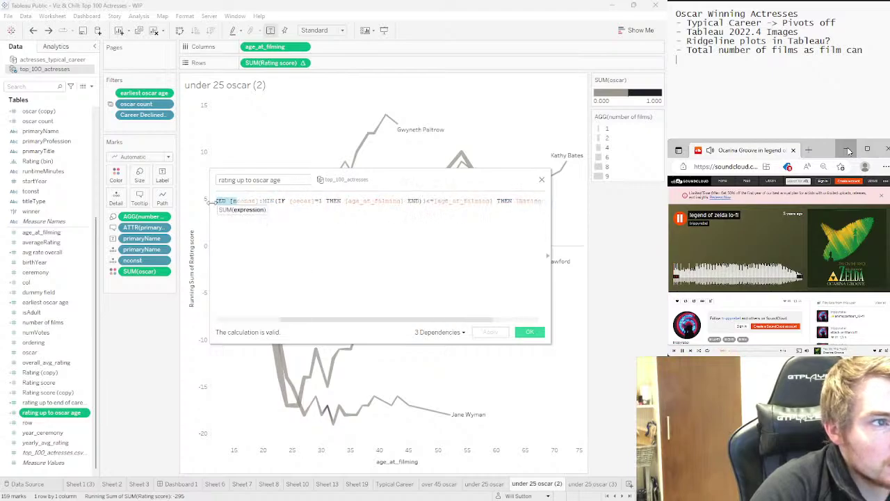
{"action": "key", "text": "ctrl+a"}
{"action": "left_click", "coordinate": [334, 272]}
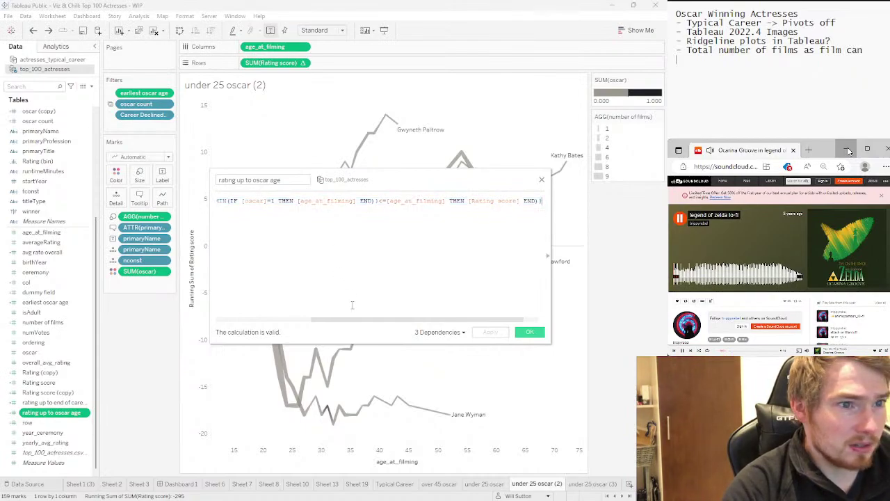
{"action": "left_click", "coordinate": [530, 332]}
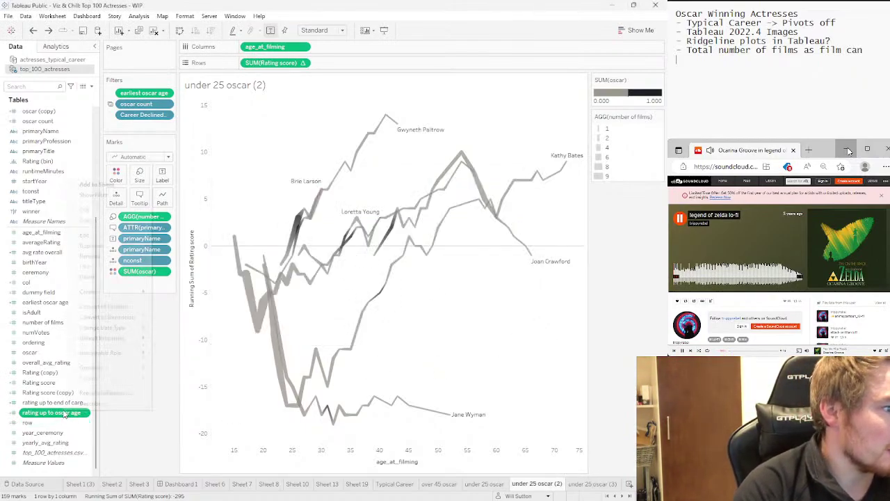
{"action": "right_click", "coordinate": [64, 415]}
{"action": "left_click", "coordinate": [101, 324]}
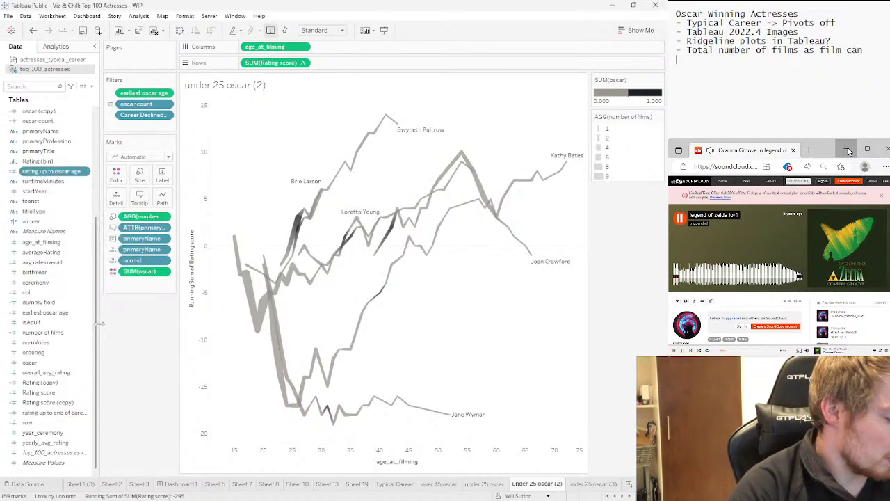
{"action": "key", "text": "ctrl+z"}
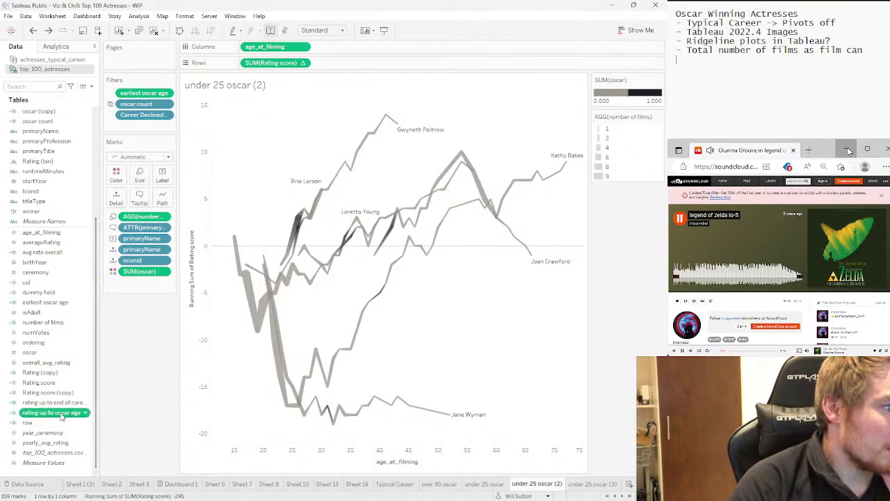
Duplicate the rating up to oscar age calculation and strip the outer FIXED [nconst]:SUM wrapper with its closing brackets from the copy's formula
{"action": "right_click", "coordinate": [61, 415]}
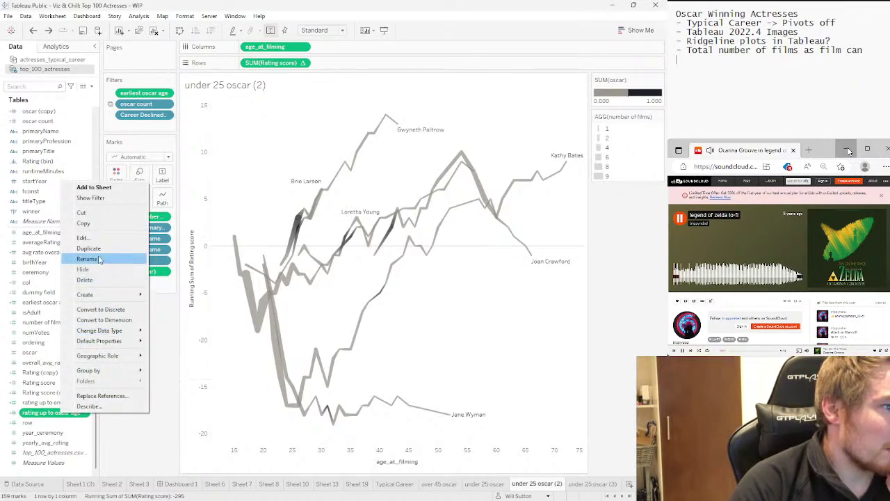
{"action": "left_click", "coordinate": [89, 248]}
{"action": "right_click", "coordinate": [65, 422]}
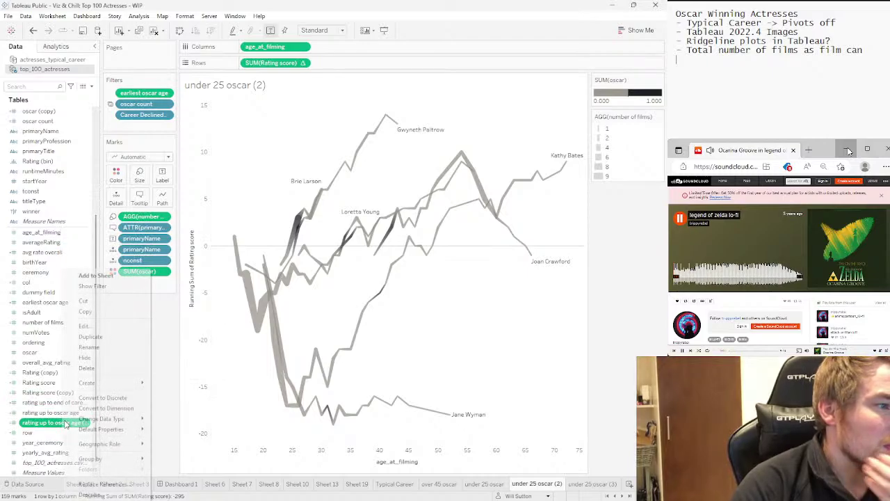
{"action": "left_click", "coordinate": [91, 326]}
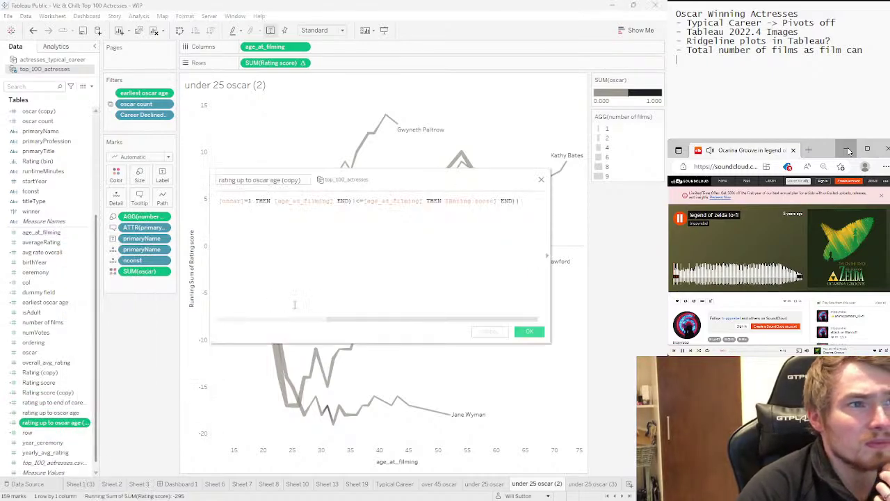
{"action": "left_click_drag", "start_coordinate": [336, 318], "coordinate": [227, 333]}
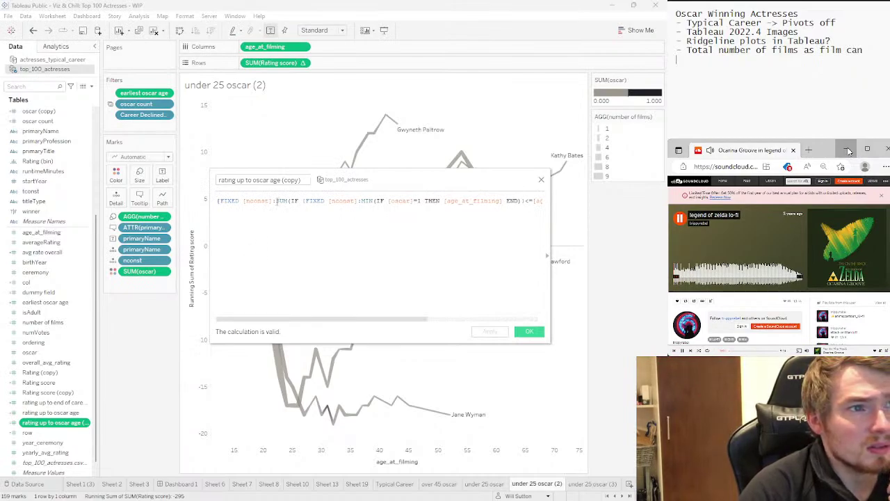
{"action": "left_click_drag", "start_coordinate": [290, 202], "coordinate": [192, 196]}
{"action": "key", "text": "BackSpace"}
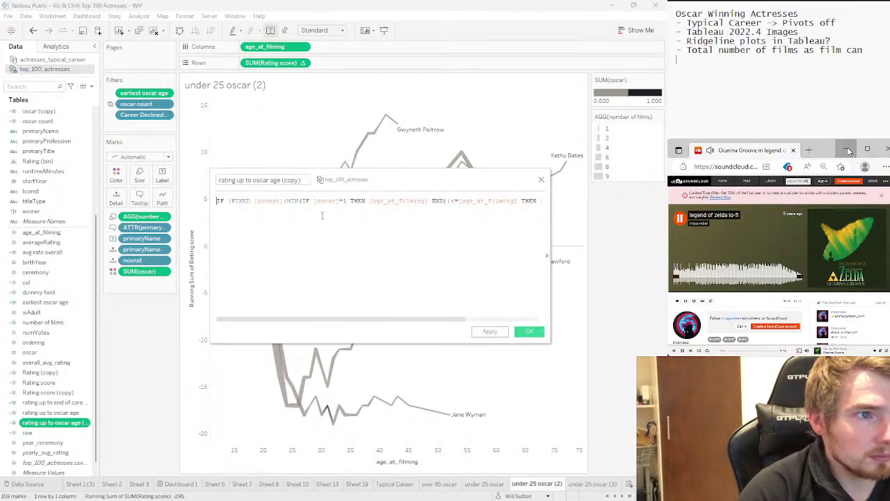
{"action": "left_click_drag", "start_coordinate": [293, 321], "coordinate": [365, 320]}
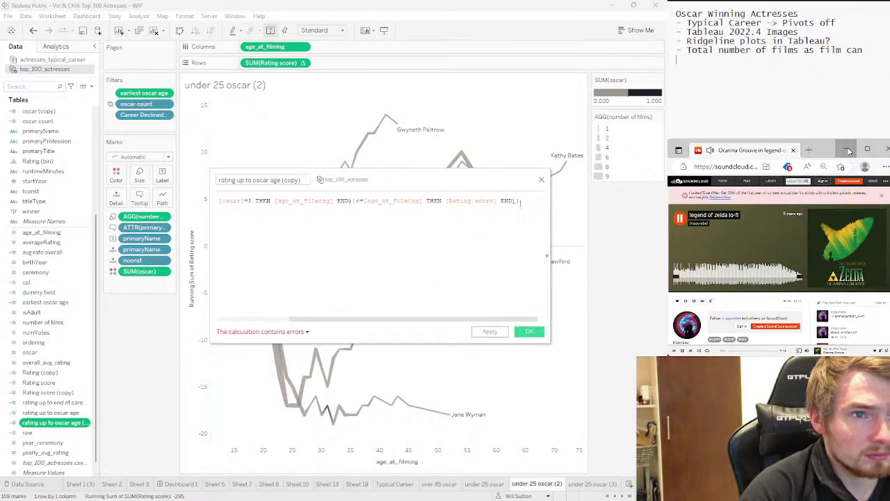
{"action": "key", "text": "BackSpace"}
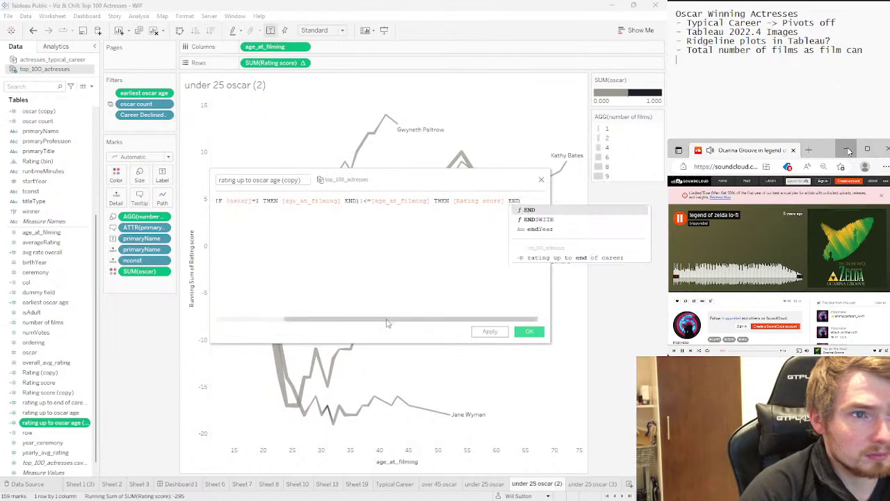
{"action": "left_click_drag", "start_coordinate": [376, 325], "coordinate": [254, 327]}
{"action": "left_click", "coordinate": [529, 331]}
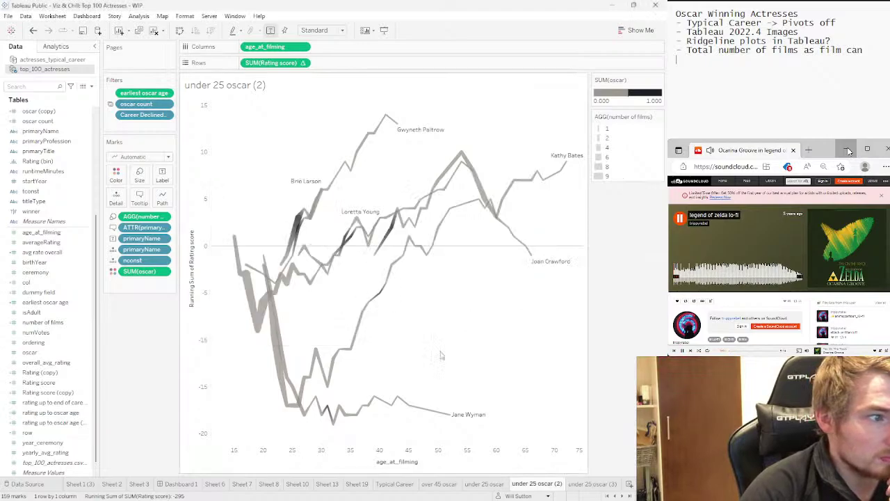
Add age_at_filming to the rows of the under 25 oscar (3) table as a discrete dimension
{"action": "left_click", "coordinate": [591, 484]}
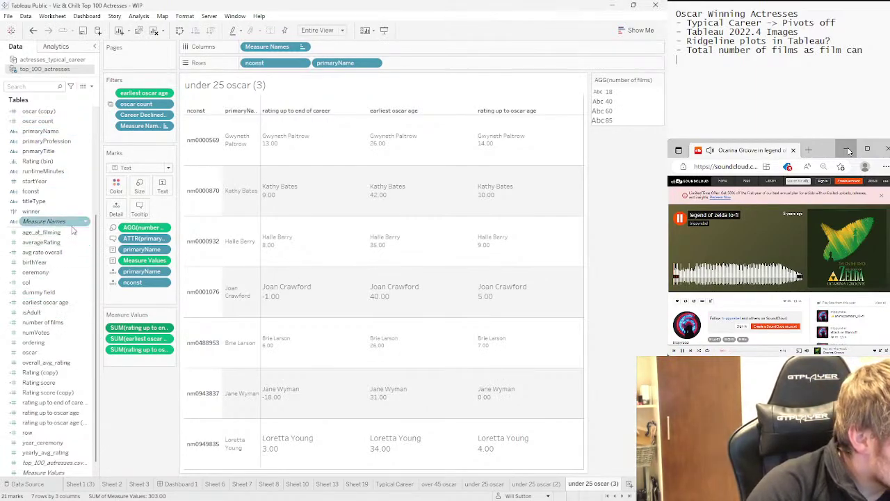
{"action": "left_click", "coordinate": [60, 236]}
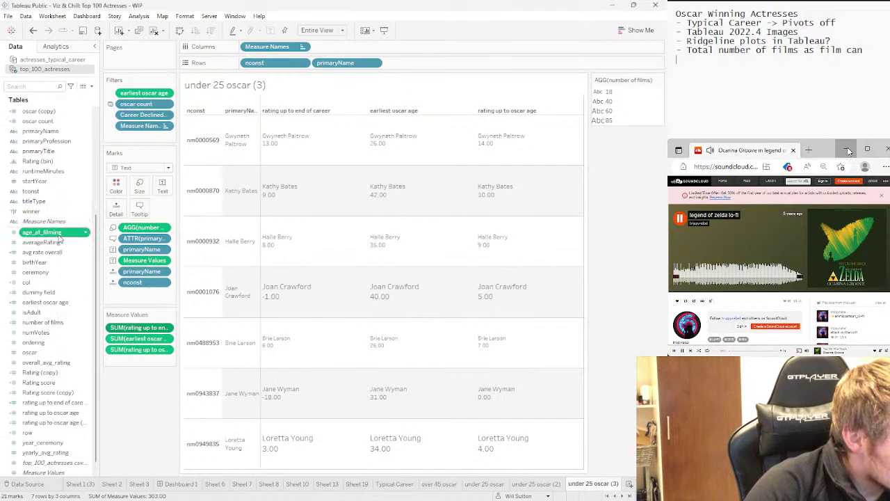
{"action": "left_click_drag", "start_coordinate": [43, 232], "coordinate": [449, 65]}
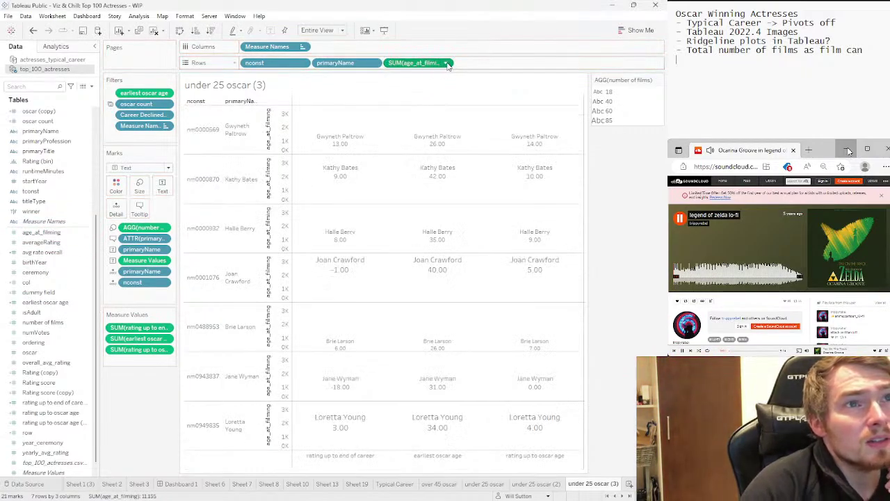
{"action": "left_click", "coordinate": [446, 64]}
{"action": "left_click", "coordinate": [426, 157]}
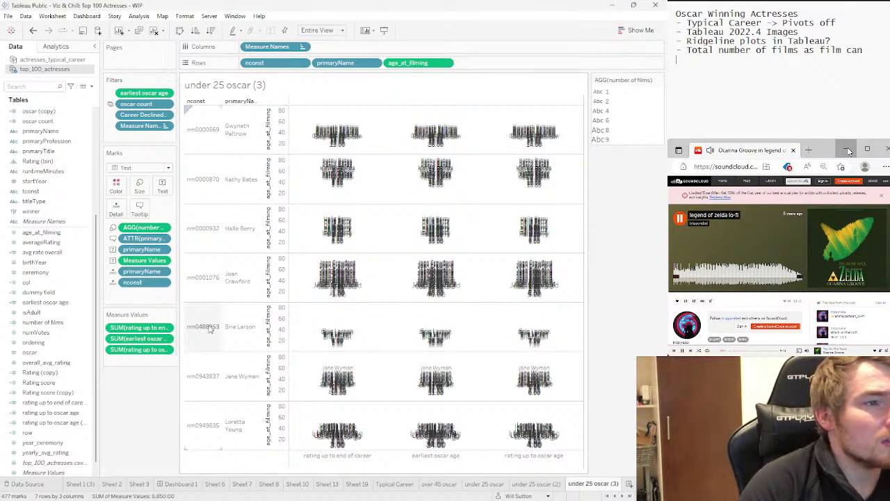
{"action": "left_click", "coordinate": [445, 63]}
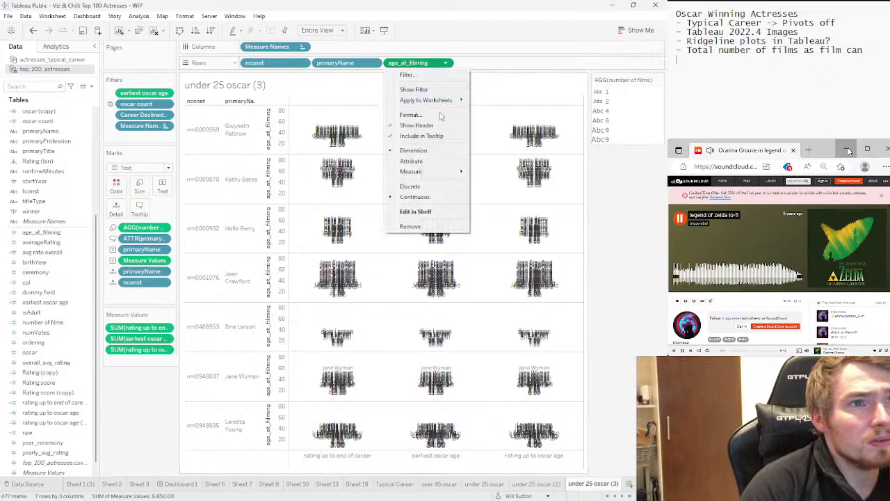
{"action": "left_click", "coordinate": [428, 186]}
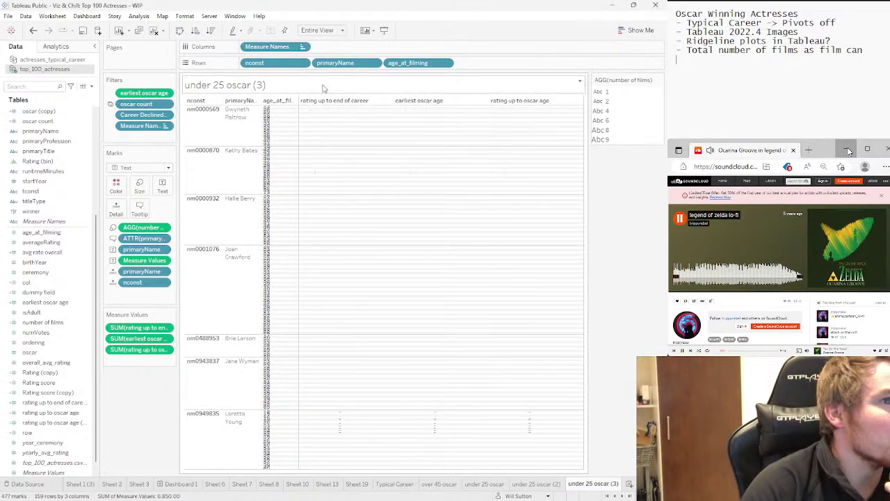
Filter the under 25 oscar (3) table to keep only Gwyneth Paltrow
{"action": "right_click", "coordinate": [258, 112]}
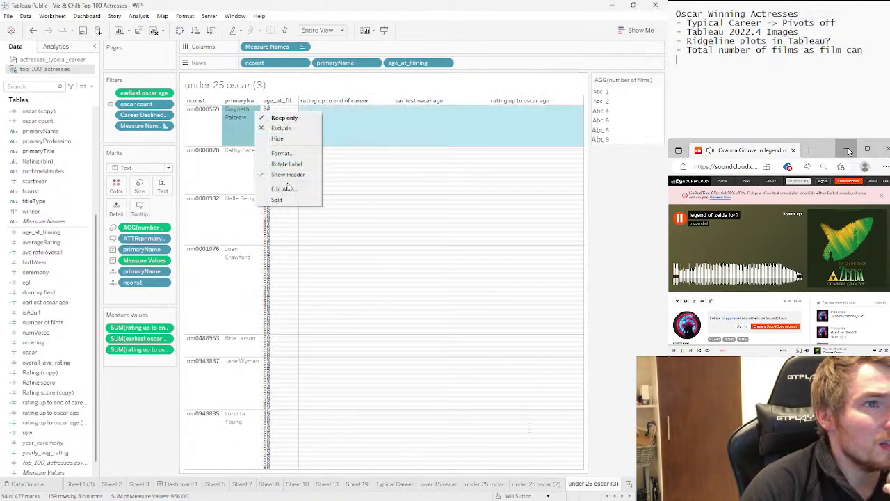
{"action": "left_click", "coordinate": [288, 118]}
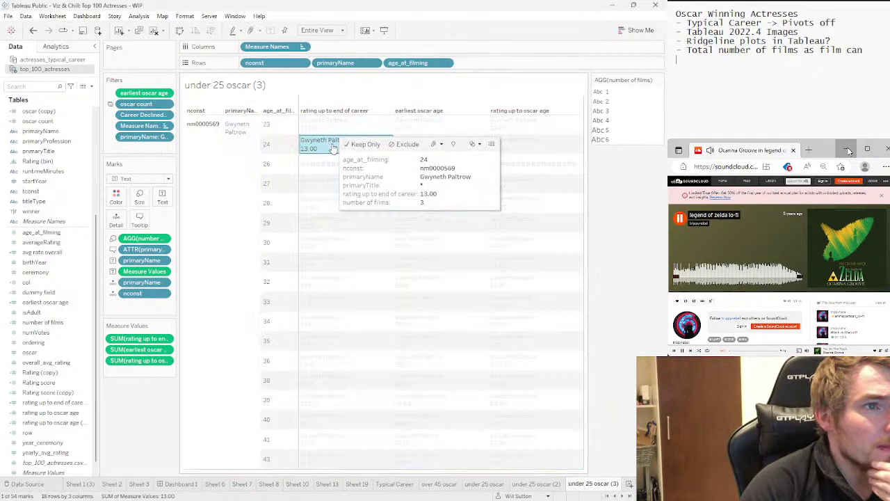
{"action": "left_click", "coordinate": [327, 202]}
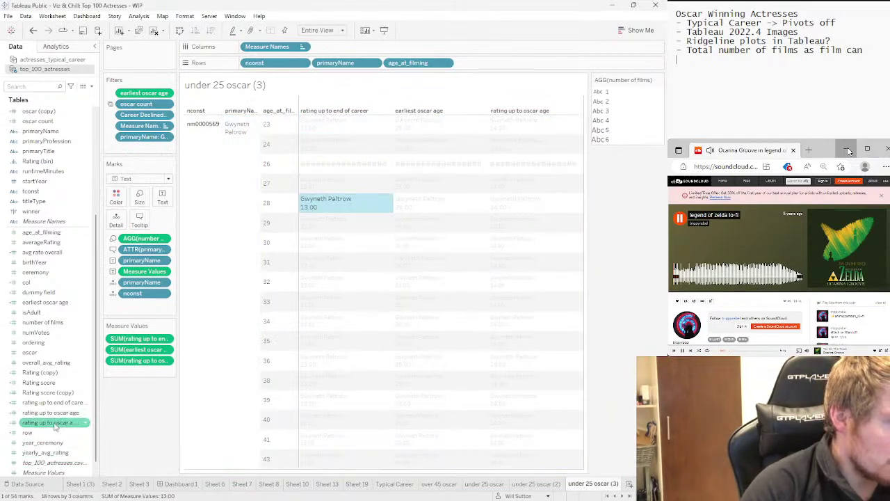
Add rating up to oscar age (copy) and Rating score to the table's rows as discrete fields after age_at_filming
{"action": "left_click_drag", "start_coordinate": [54, 424], "coordinate": [498, 66]}
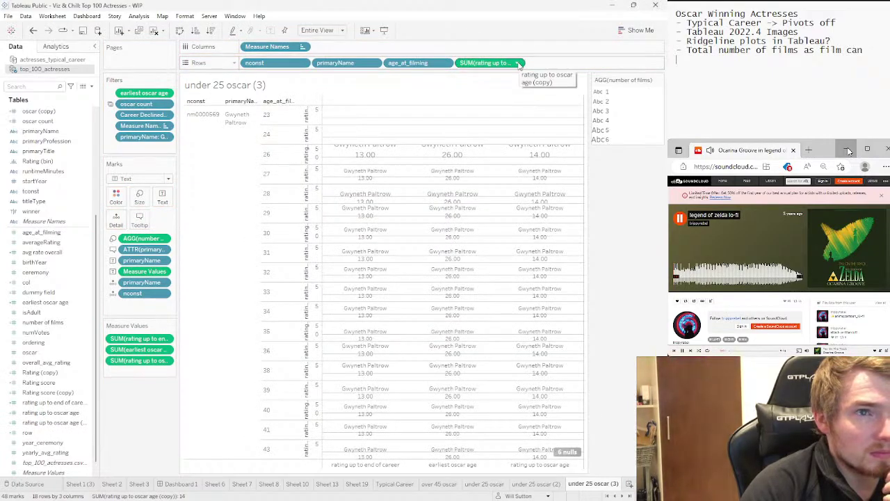
{"action": "left_click", "coordinate": [517, 63]}
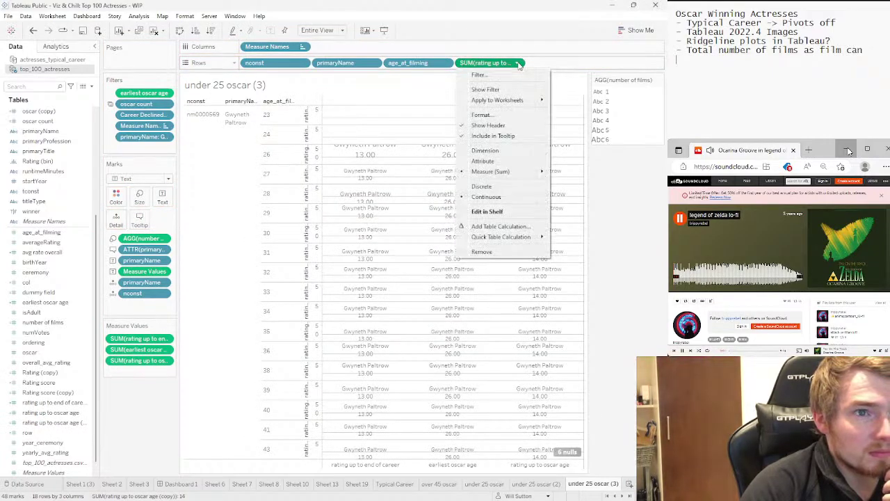
{"action": "left_click", "coordinate": [505, 184]}
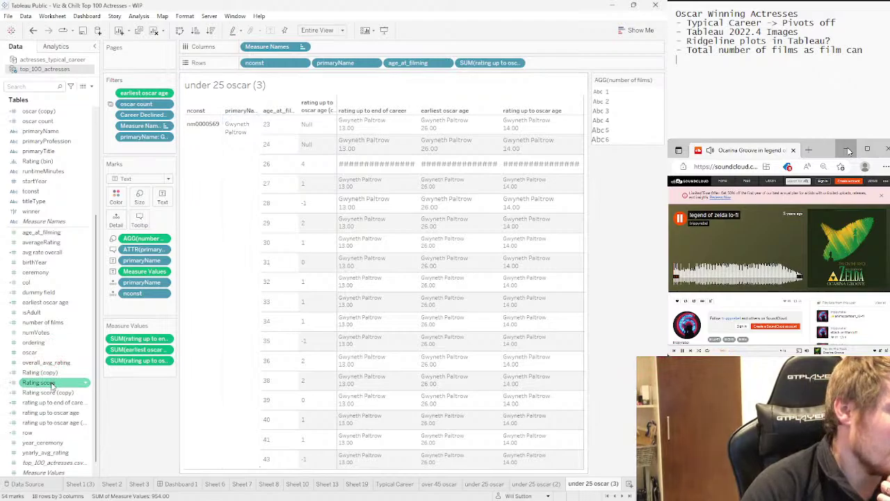
{"action": "left_click_drag", "start_coordinate": [50, 382], "coordinate": [547, 67]}
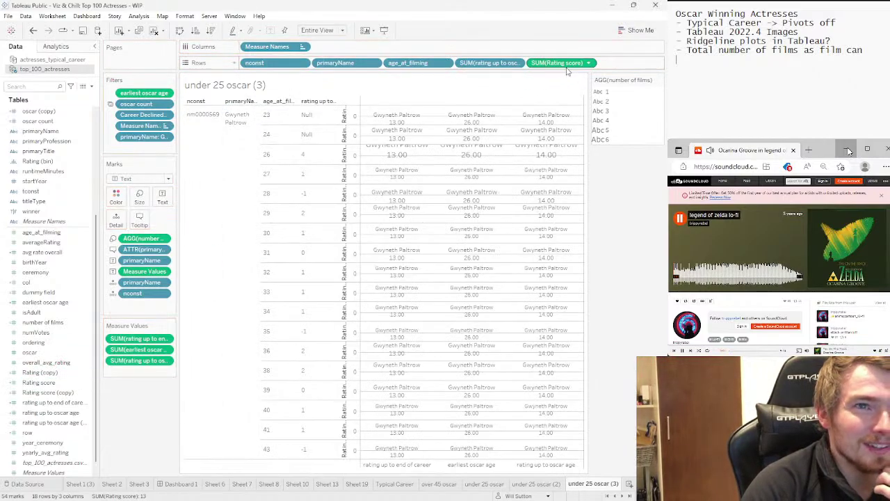
{"action": "left_click", "coordinate": [589, 63]}
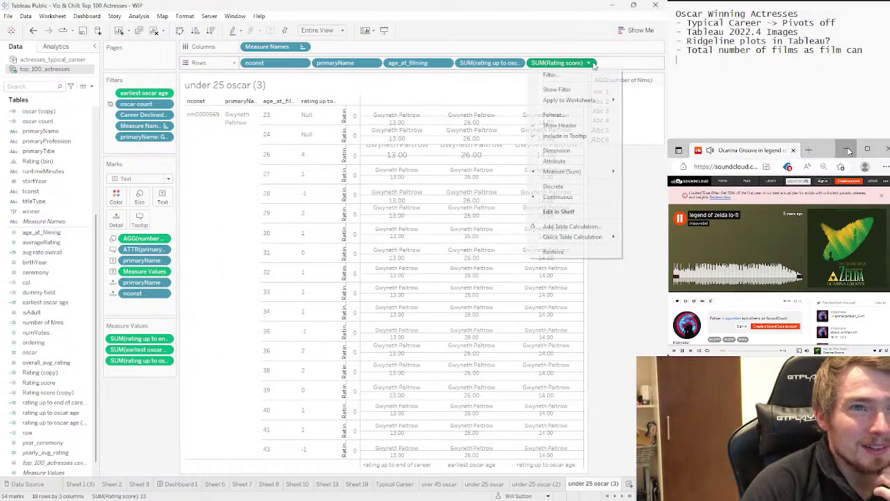
{"action": "left_click", "coordinate": [570, 188]}
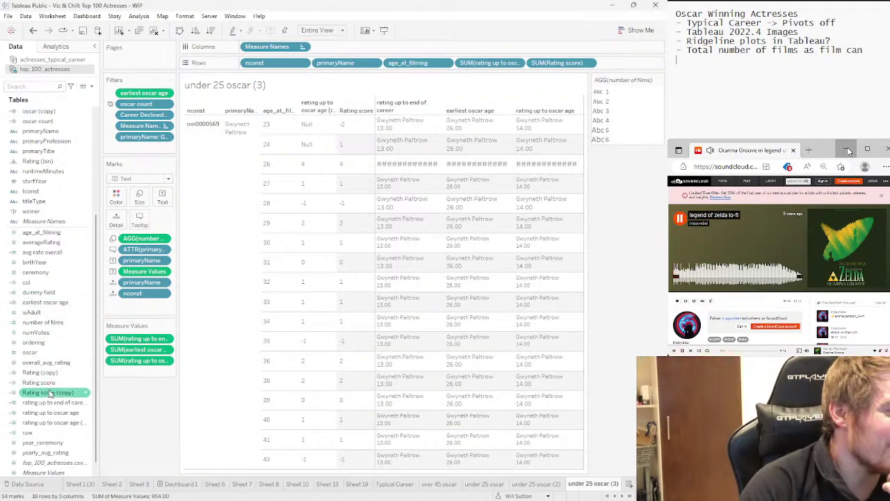
Change the comparison before [age_at_filming] in the rating up to oscar age formula to > and save the calculation
{"action": "right_click", "coordinate": [49, 414]}
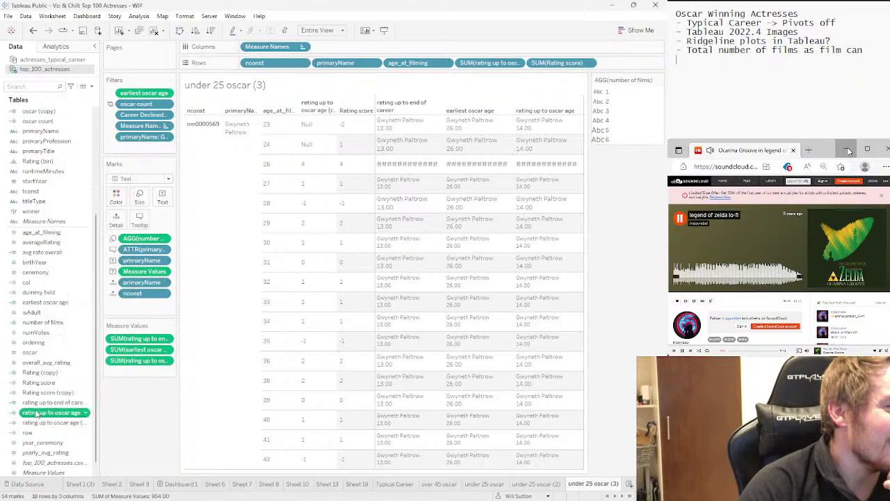
{"action": "right_click", "coordinate": [44, 415]}
{"action": "left_click", "coordinate": [58, 234]}
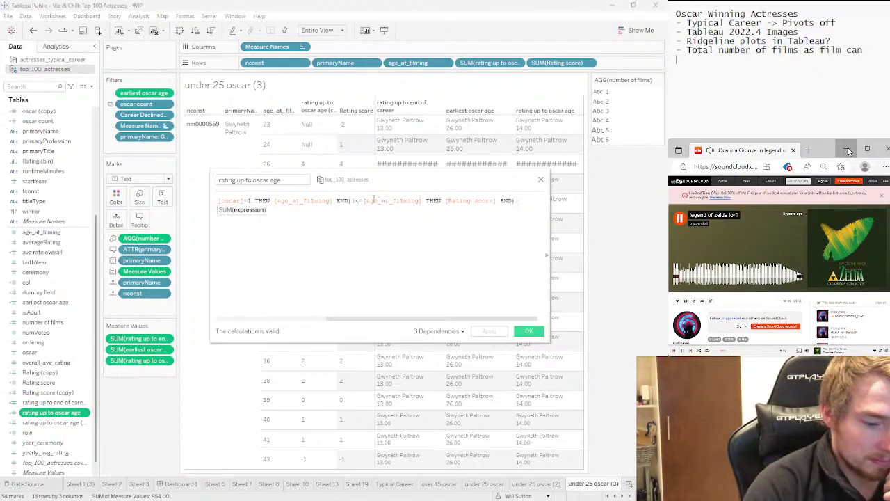
{"action": "type", "text": "+"}
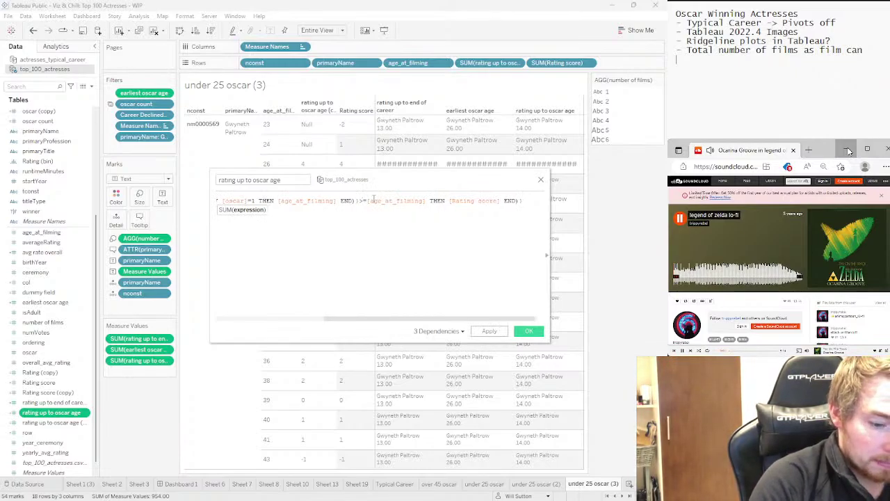
{"action": "key", "text": "BackSpace"}
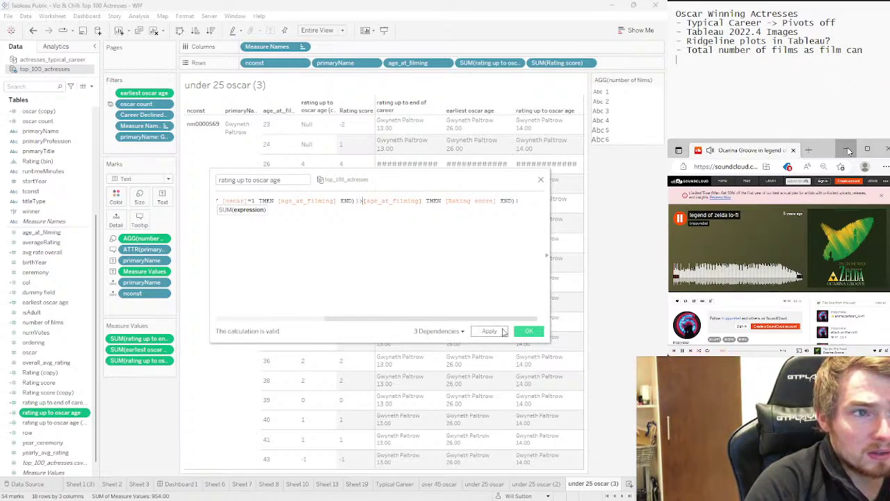
{"action": "left_click", "coordinate": [489, 331]}
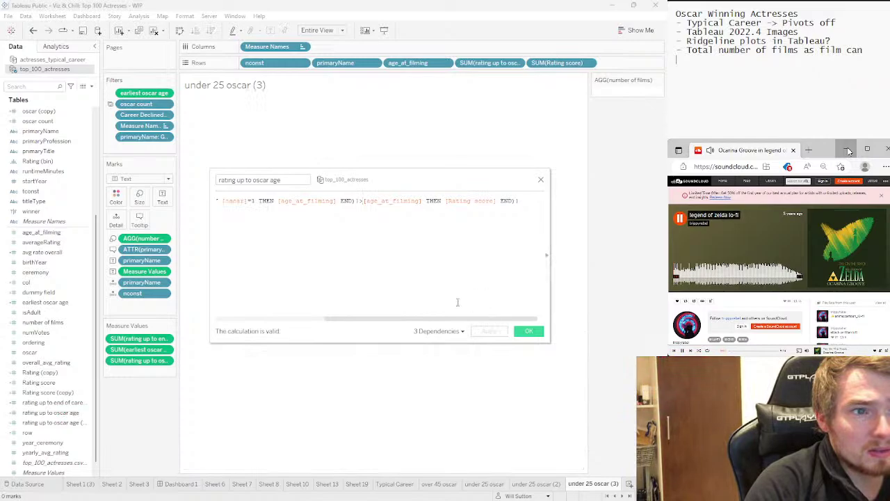
{"action": "left_click_drag", "start_coordinate": [443, 320], "coordinate": [334, 320]}
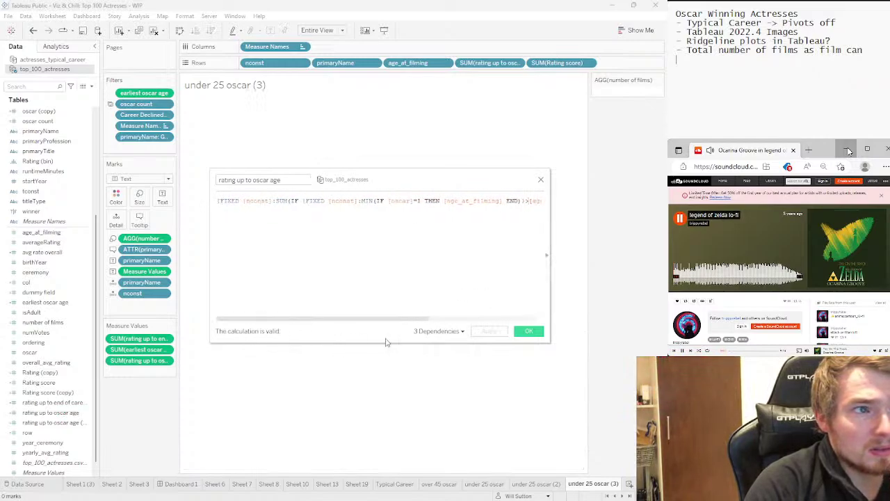
{"action": "left_click", "coordinate": [530, 332]}
Examine the lines and data points of Helen Hayes, Liza Minnelli, Elizabeth Taylor and Susan Hayward in the under 25 oscar (2) chart
{"action": "left_click", "coordinate": [534, 483]}
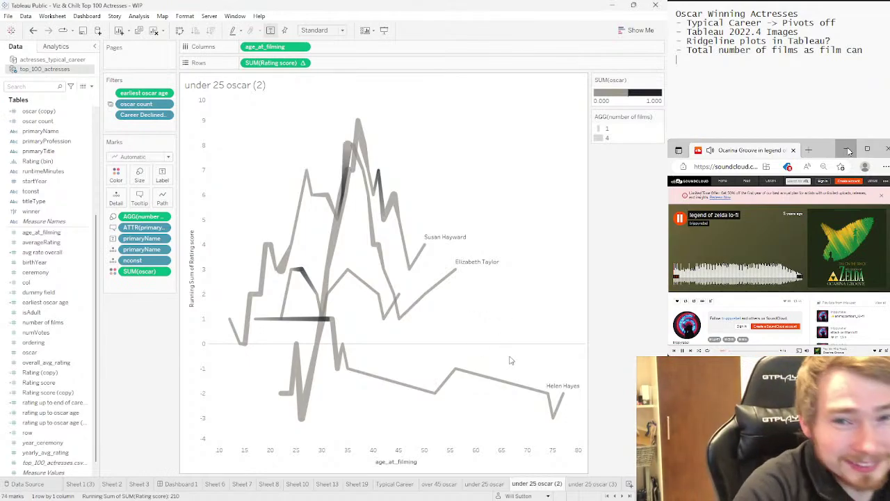
{"action": "left_click", "coordinate": [562, 394]}
{"action": "left_click", "coordinate": [563, 395]}
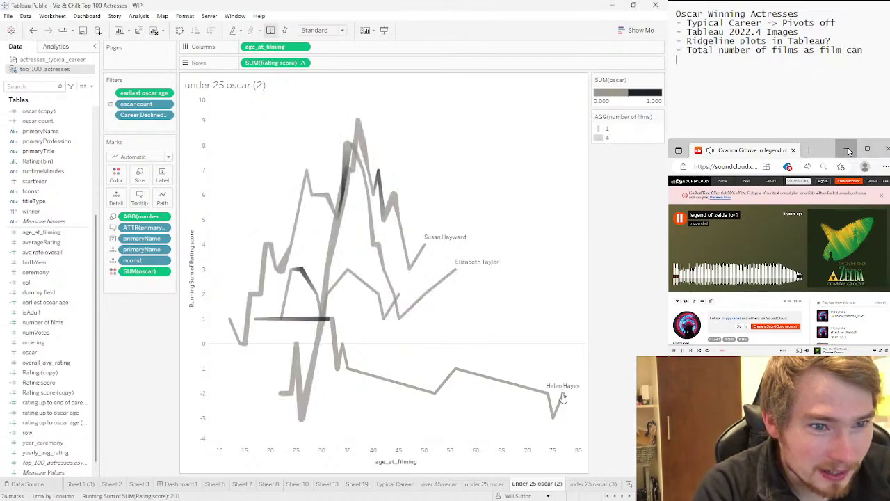
{"action": "mouse_move", "coordinate": [569, 401]}
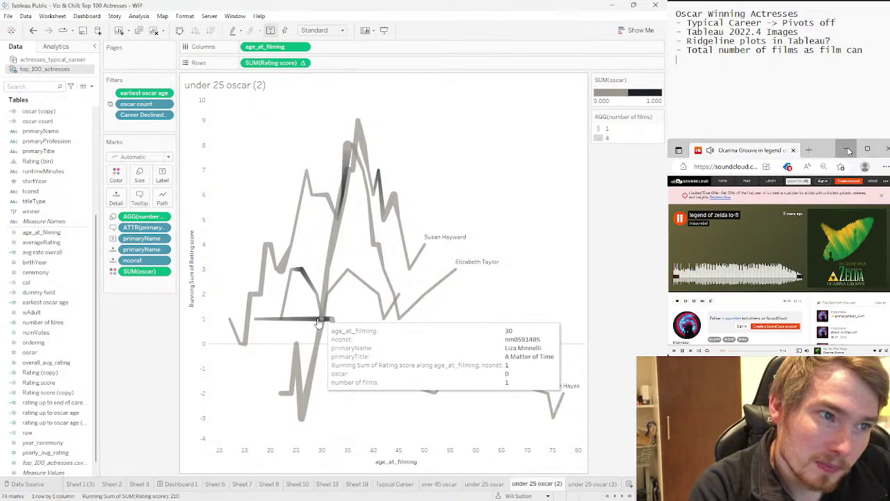
{"action": "mouse_move", "coordinate": [330, 331]}
{"action": "mouse_move", "coordinate": [253, 328]}
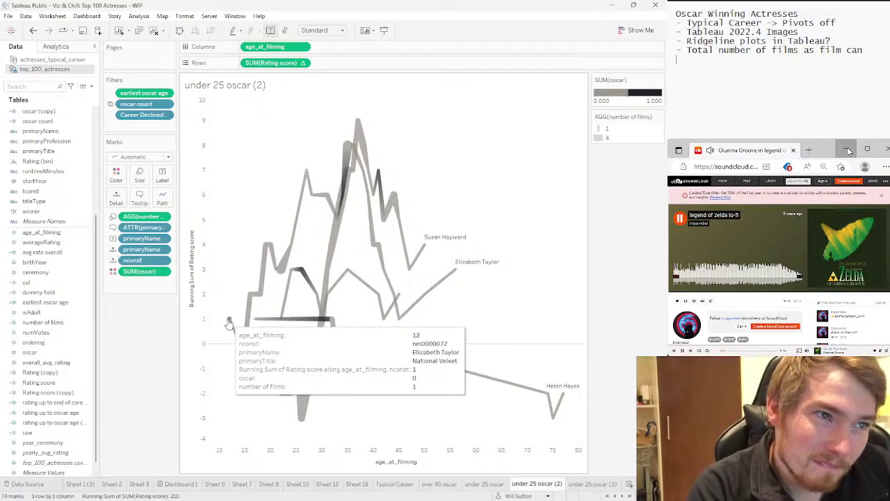
{"action": "mouse_move", "coordinate": [333, 196]}
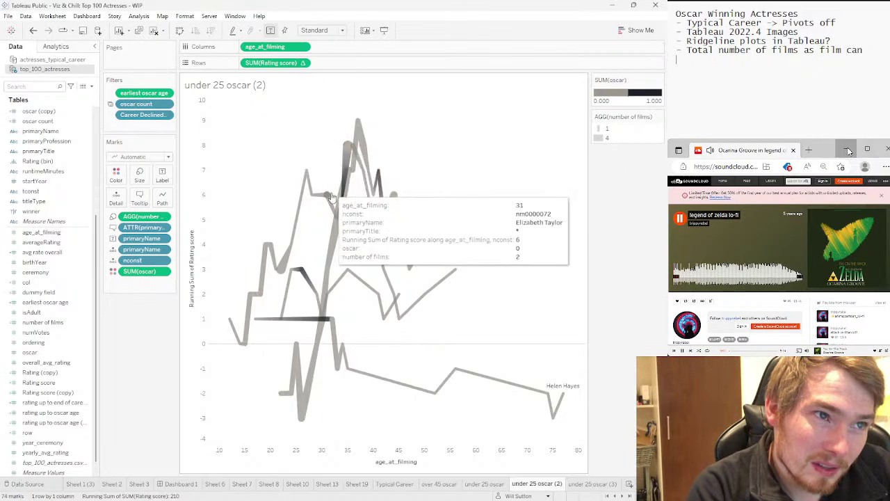
{"action": "left_click", "coordinate": [334, 246]}
{"action": "mouse_move", "coordinate": [306, 386]}
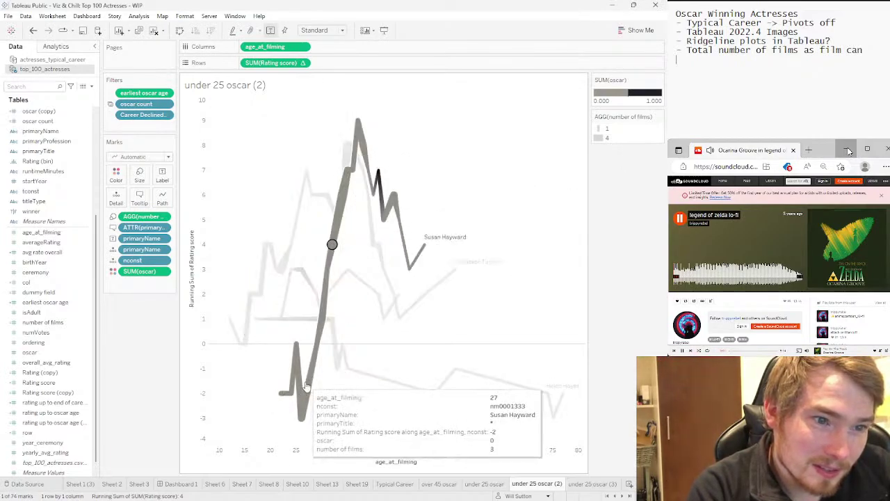
Inspect Susan Hayward's early data points and the end points of Elizabeth Taylor and Helen Hayes in the under 25 oscar (2) chart
{"action": "mouse_move", "coordinate": [297, 415]}
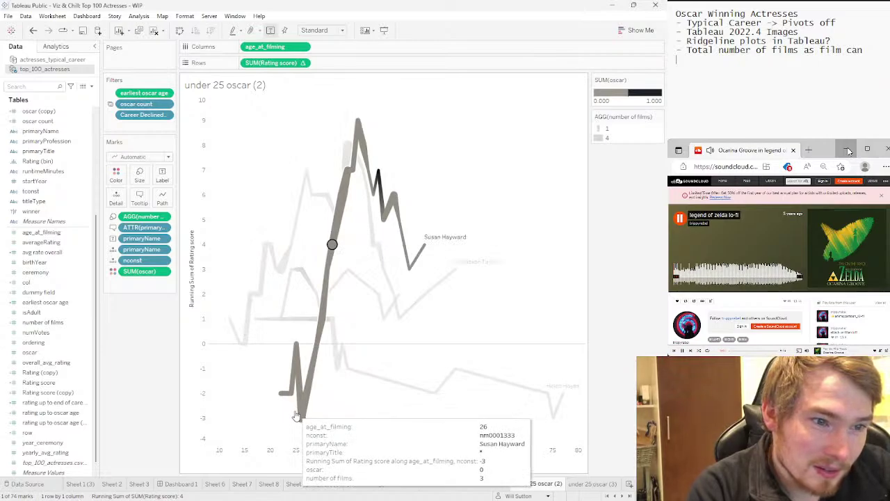
{"action": "key", "text": "Escape"}
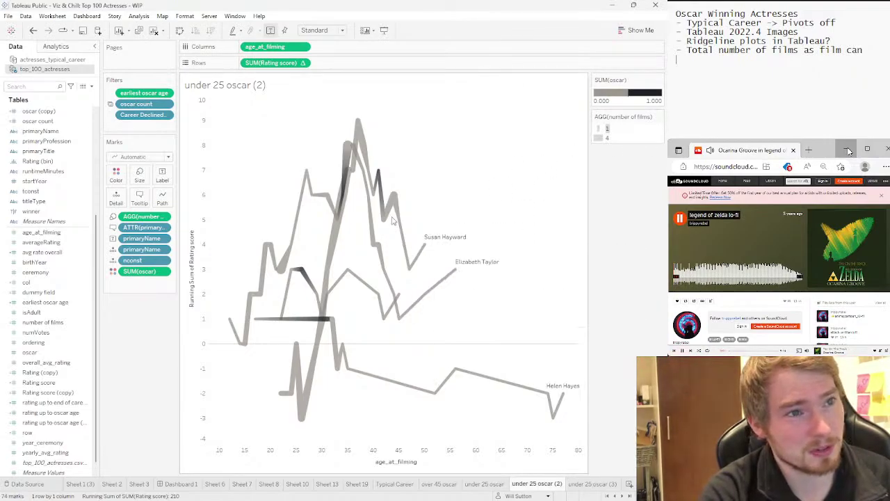
{"action": "mouse_move", "coordinate": [386, 230]}
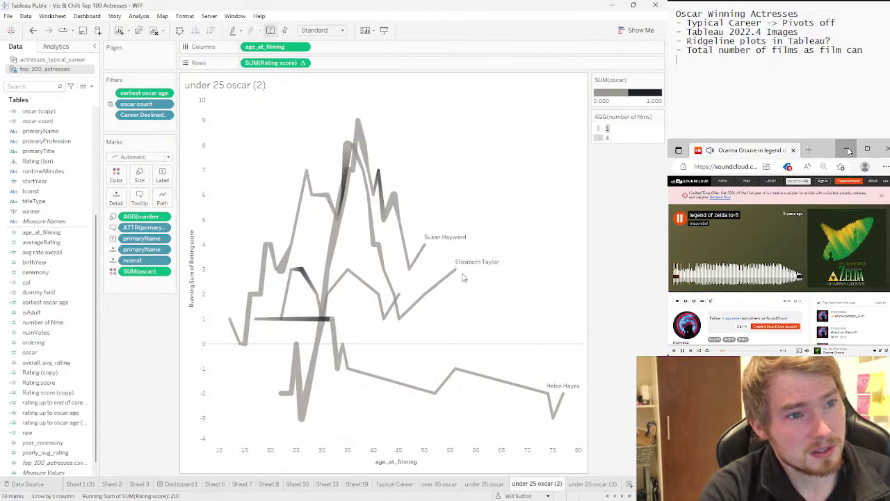
{"action": "left_click", "coordinate": [457, 271]}
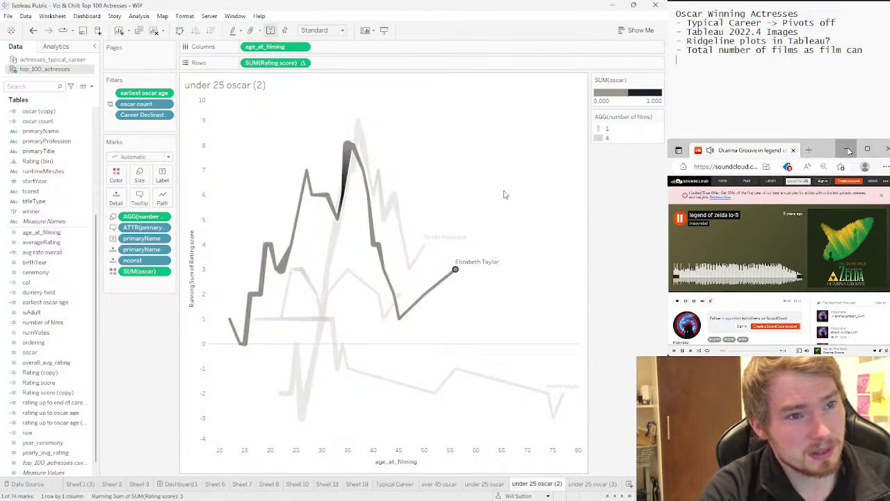
{"action": "left_click", "coordinate": [505, 194]}
{"action": "left_click", "coordinate": [454, 269]}
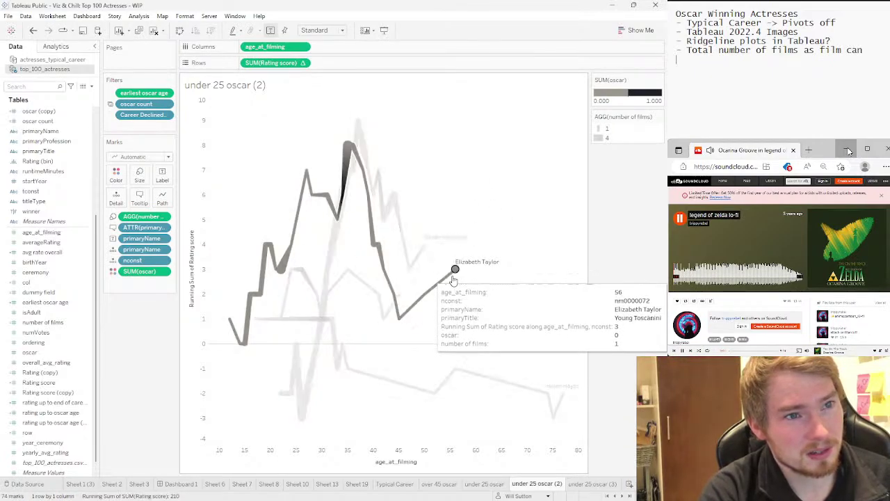
{"action": "mouse_move", "coordinate": [389, 193]}
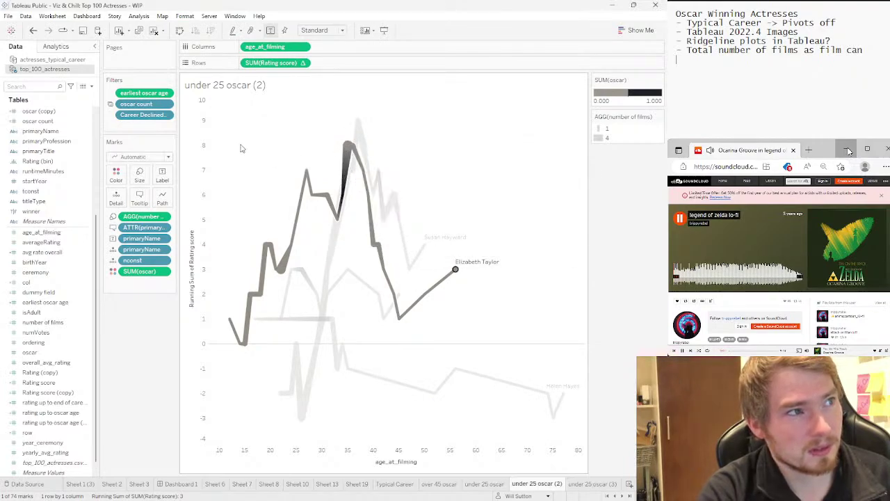
{"action": "left_click", "coordinate": [559, 390]}
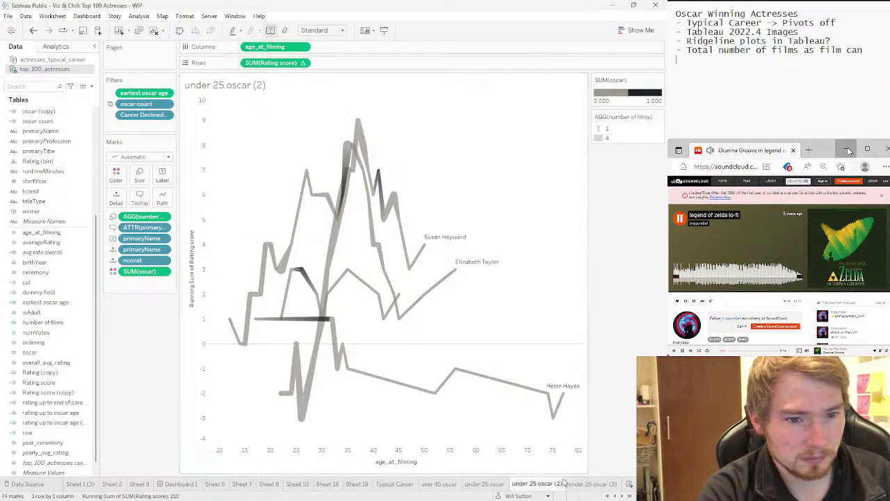
{"action": "left_click", "coordinate": [455, 278]}
{"action": "left_click", "coordinate": [452, 292]}
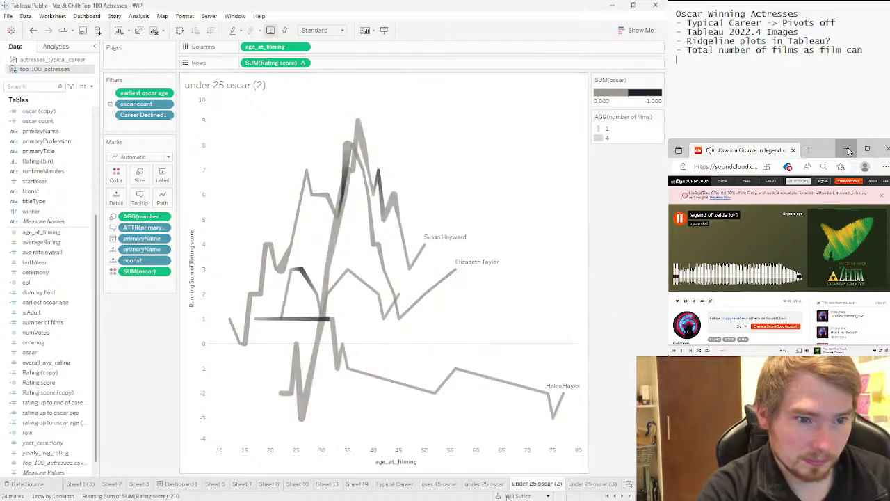
Rename the under 25 oscar (2) sheet as career declined
{"action": "right_click", "coordinate": [525, 482]}
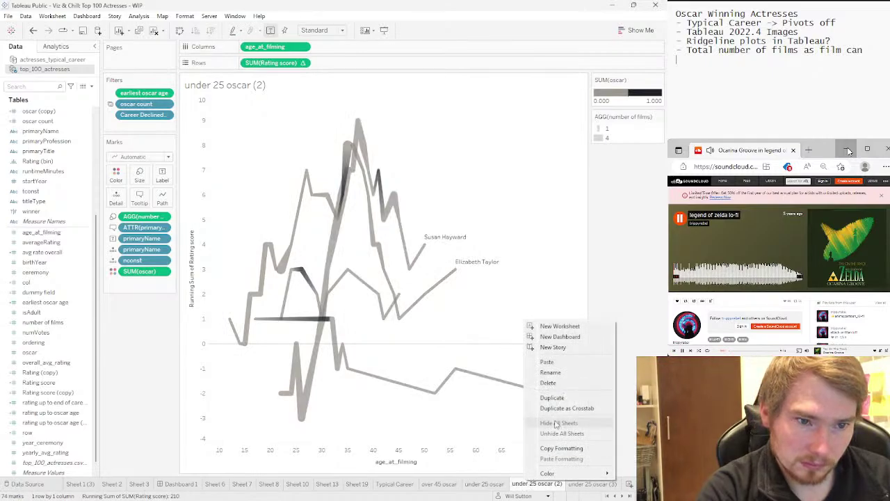
{"action": "left_click", "coordinate": [560, 379]}
{"action": "type", "text": "career declined"}
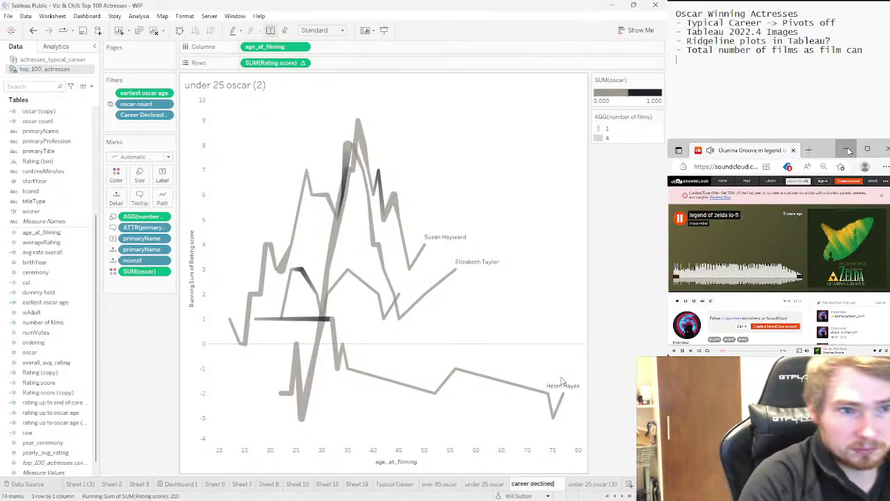
{"action": "key", "text": "Return"}
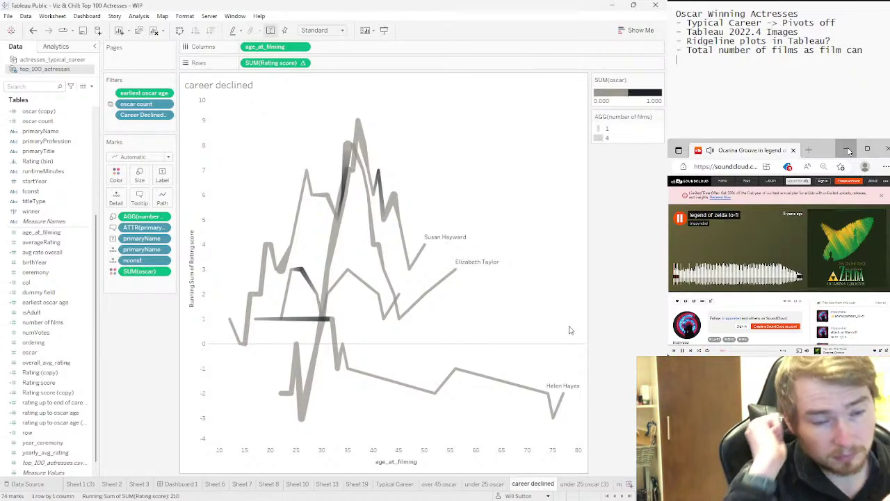
Delete the under 25 oscar (3) sheet
{"action": "left_click", "coordinate": [566, 483]}
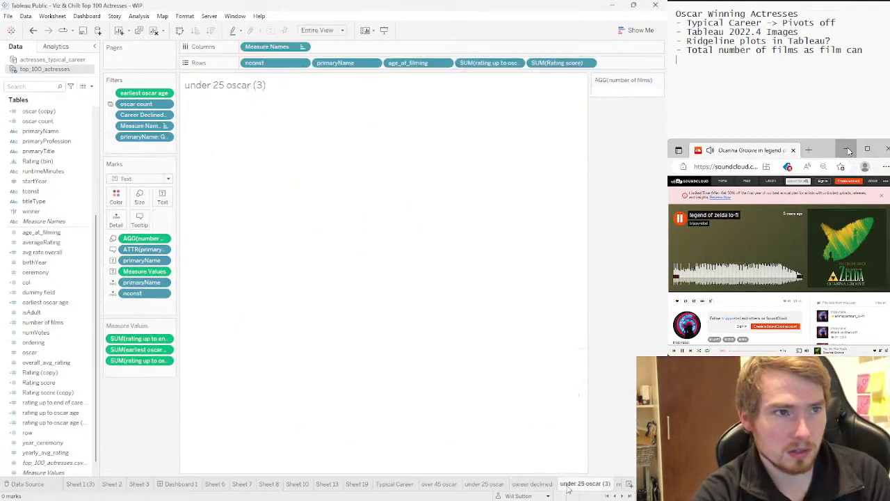
{"action": "right_click", "coordinate": [567, 483]}
{"action": "left_click", "coordinate": [592, 388]}
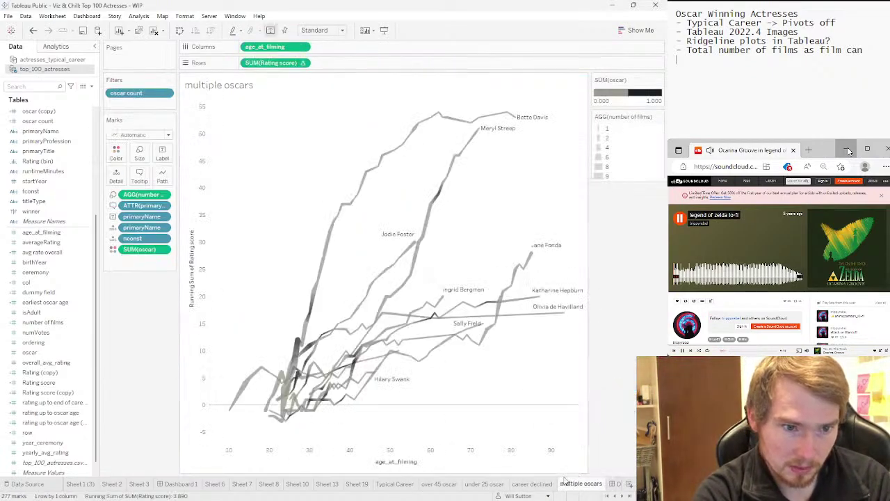
Duplicate the career declined sheet
{"action": "left_click", "coordinate": [532, 484]}
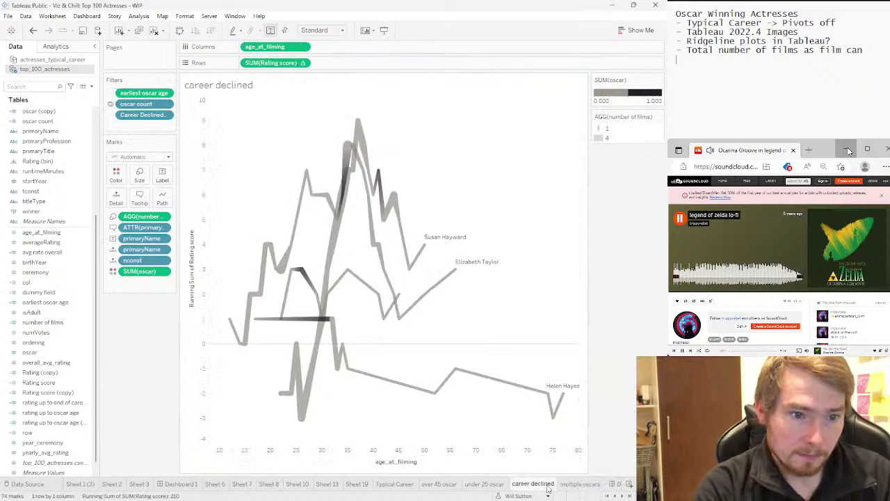
{"action": "right_click", "coordinate": [547, 487]}
{"action": "left_click", "coordinate": [590, 409]}
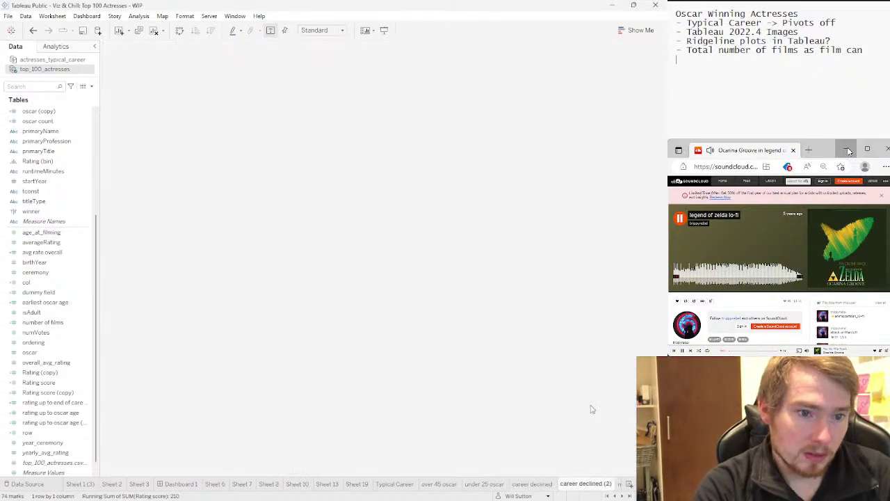
Change the Career Declined? filter on the career declined (2) sheet to keep only Null and drop True
{"action": "left_click", "coordinate": [165, 115]}
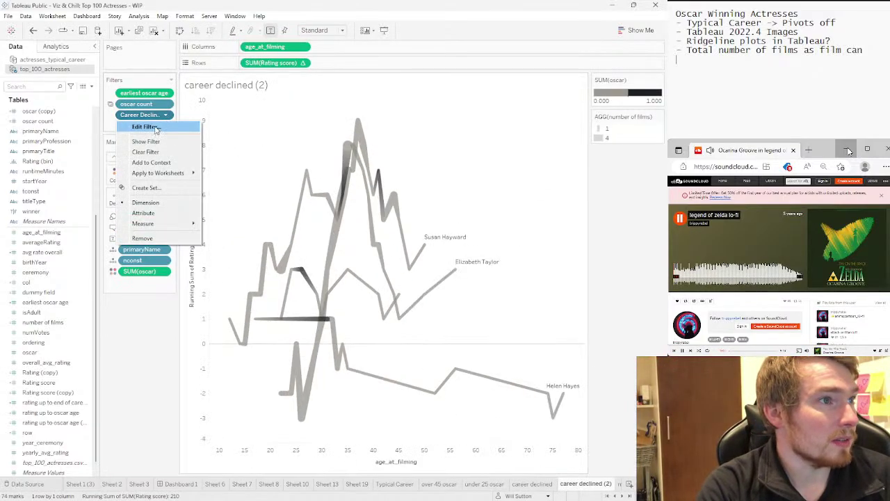
{"action": "left_click", "coordinate": [155, 128]}
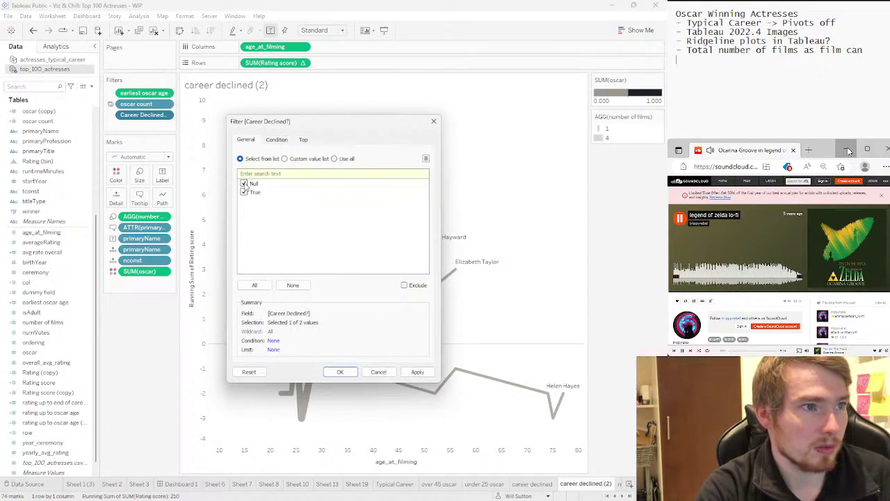
{"action": "left_click", "coordinate": [418, 372]}
{"action": "left_click", "coordinate": [340, 371]}
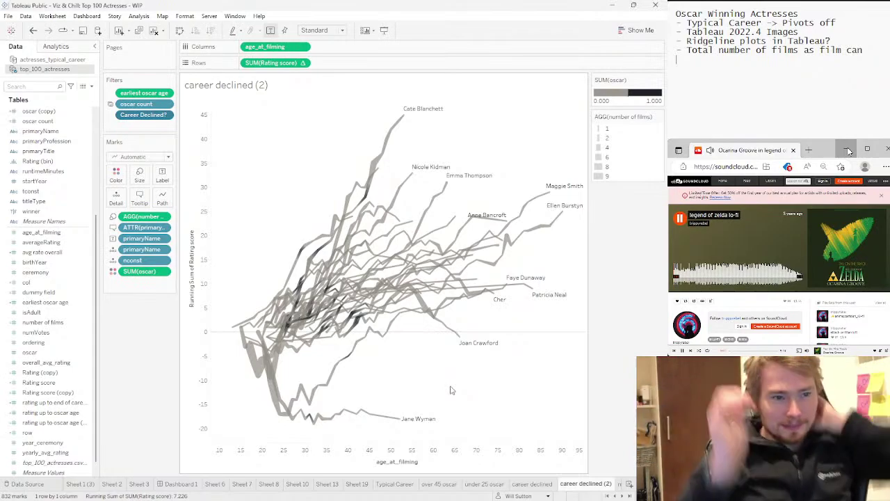
Examine the career lines of Joan Crawford and Loretta Young in the career declined (2) chart
{"action": "left_click", "coordinate": [365, 337]}
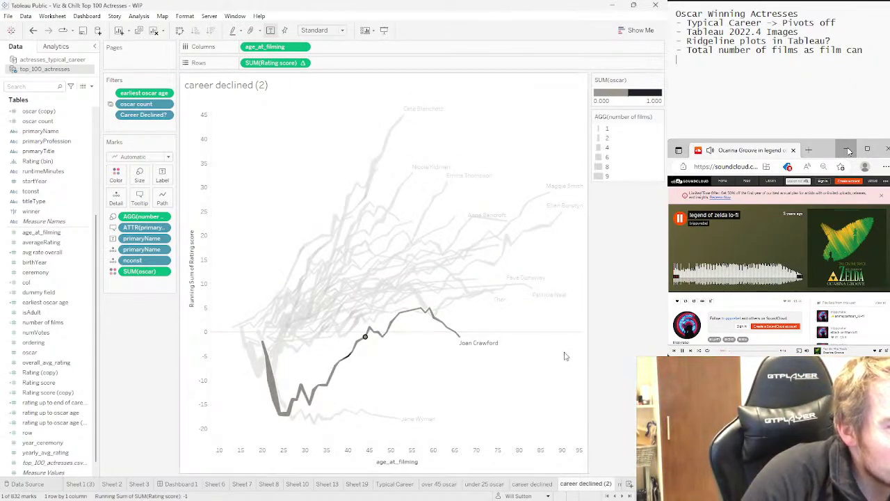
{"action": "left_click", "coordinate": [565, 356]}
{"action": "left_click", "coordinate": [296, 351]}
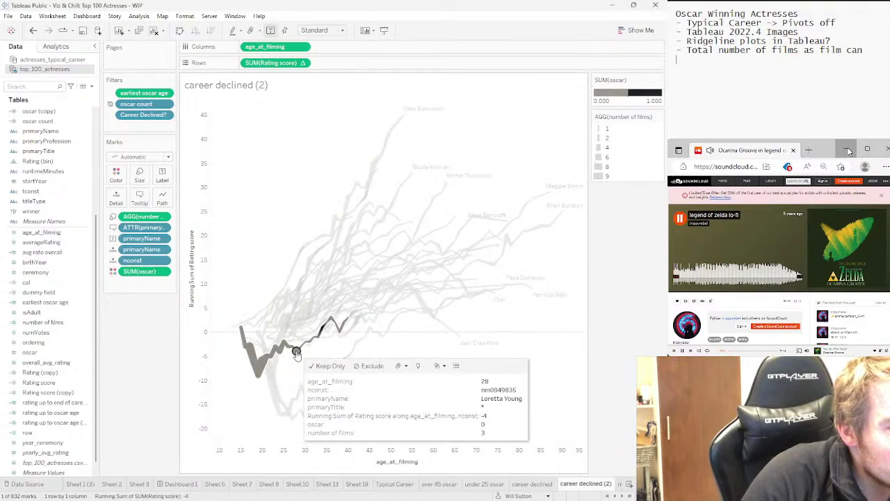
{"action": "left_click", "coordinate": [379, 369]}
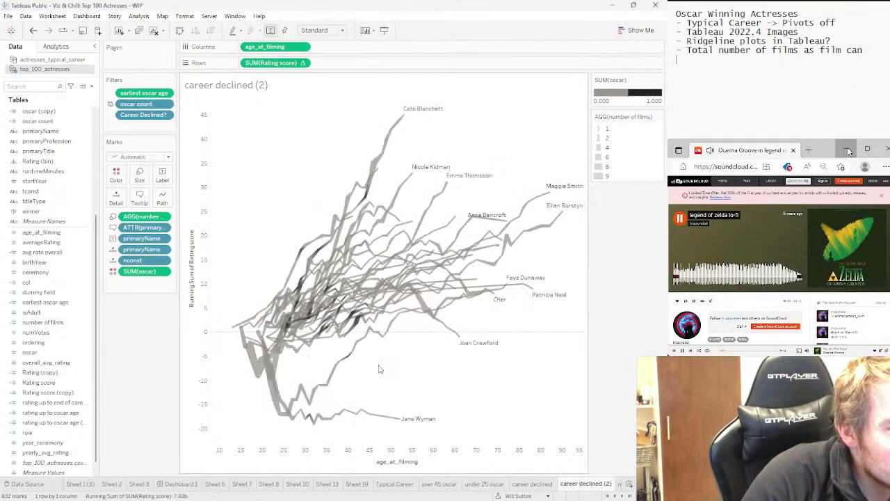
{"action": "left_click", "coordinate": [460, 345]}
{"action": "left_click", "coordinate": [409, 390]}
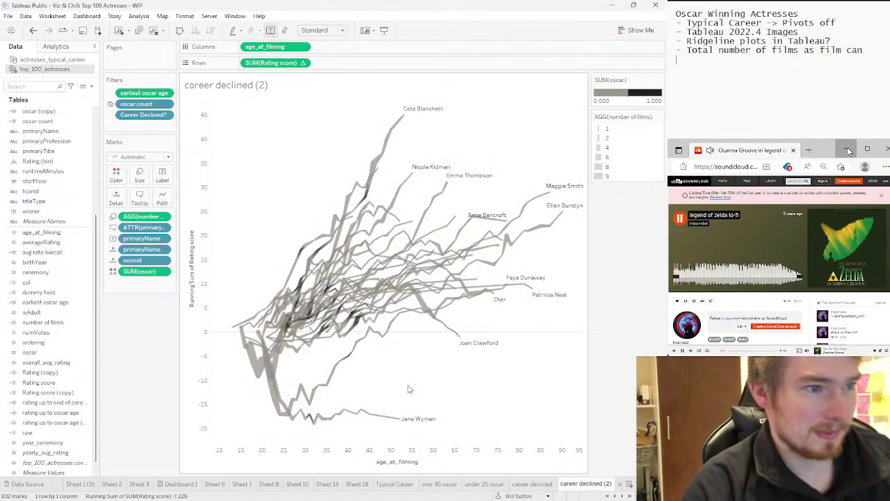
{"action": "left_click", "coordinate": [300, 349]}
{"action": "left_click", "coordinate": [488, 359]}
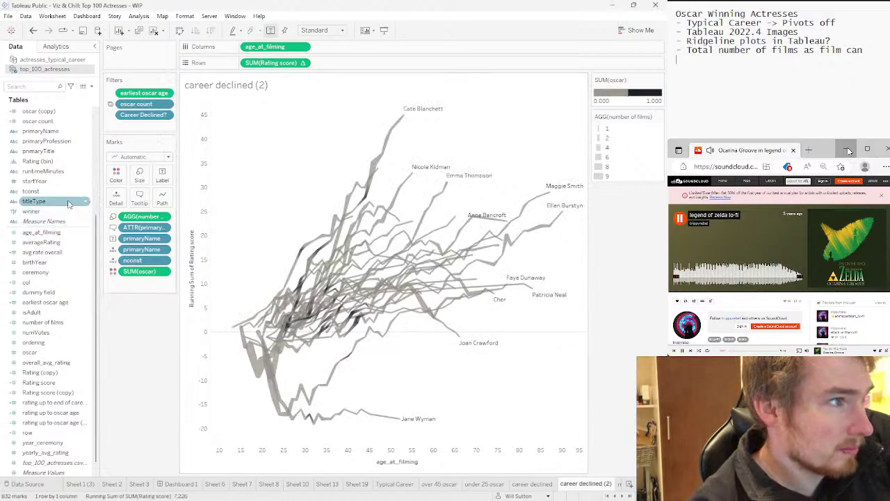
Compare the Oscar-winning points of Joan Crawford and Jane Wyman with the ends of their career lines
{"action": "scroll", "coordinate": [71, 196], "scroll_direction": "up", "scroll_amount": 3}
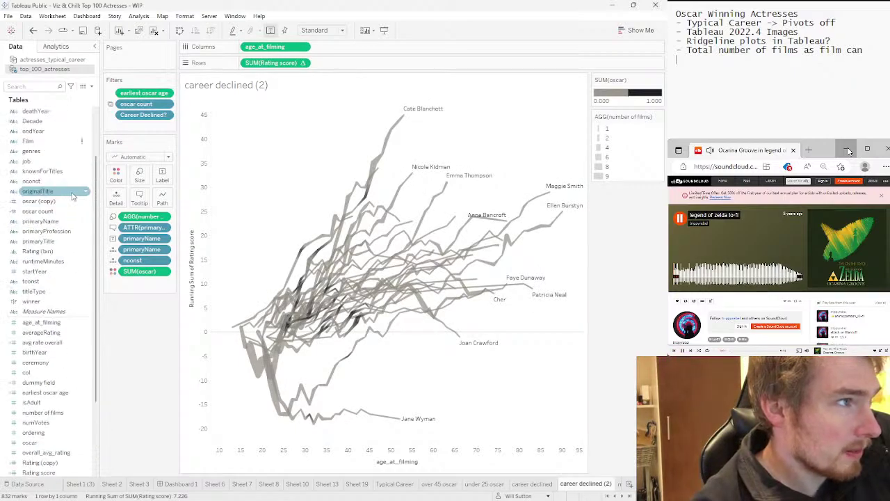
{"action": "scroll", "coordinate": [72, 196], "scroll_direction": "up", "scroll_amount": 1}
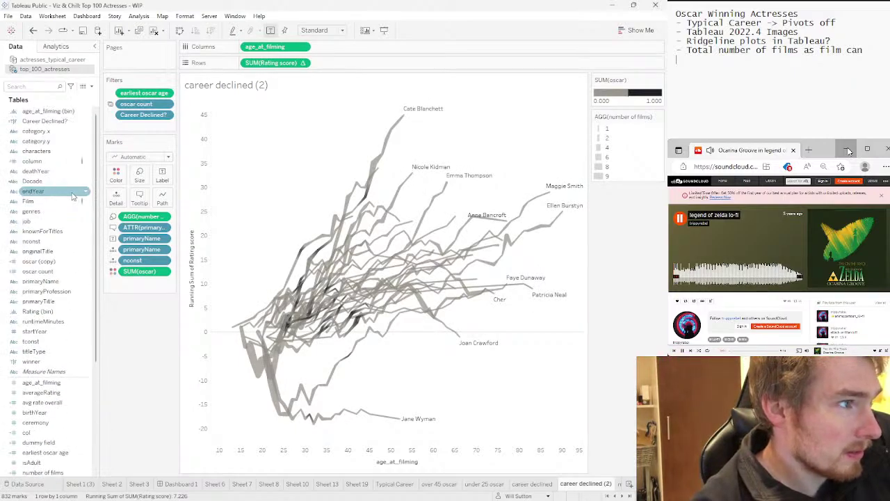
{"action": "left_click", "coordinate": [460, 342]}
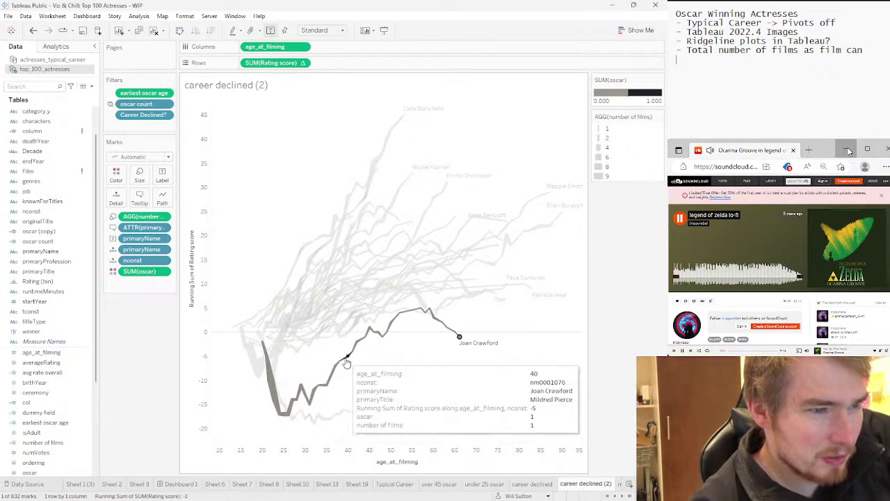
{"action": "left_click", "coordinate": [467, 336]}
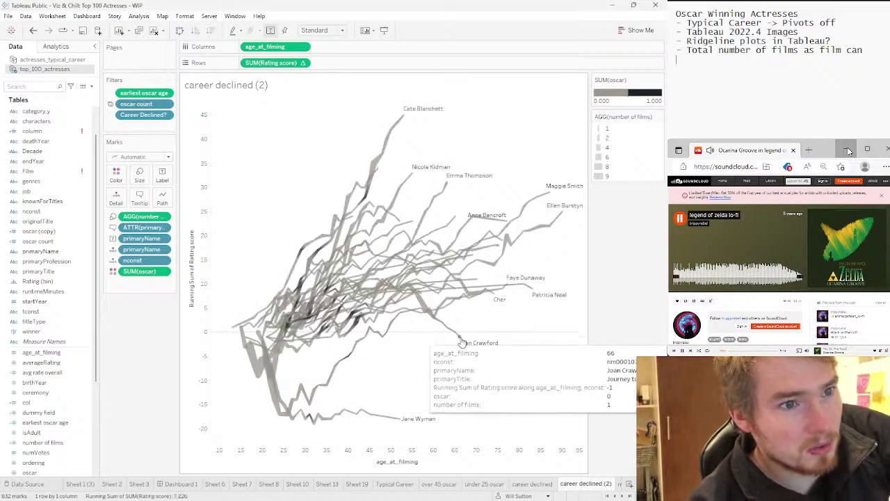
{"action": "left_click", "coordinate": [462, 342]}
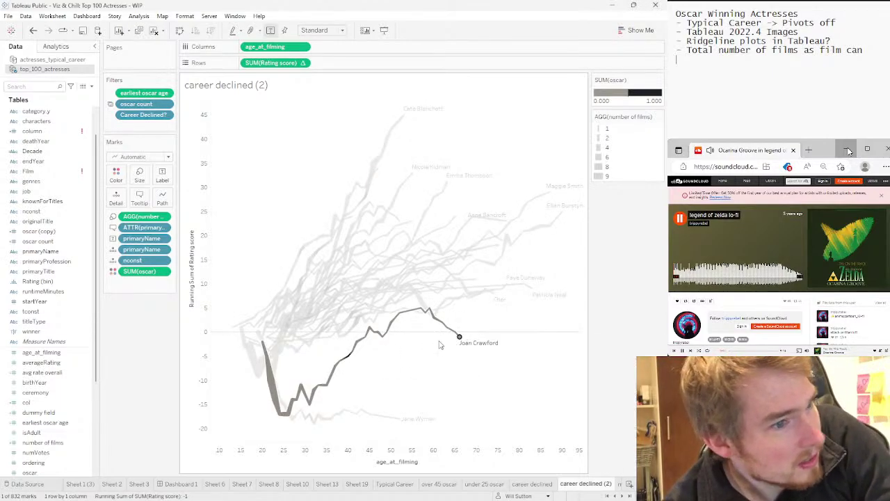
{"action": "left_click", "coordinate": [424, 358]}
{"action": "mouse_move", "coordinate": [309, 417]}
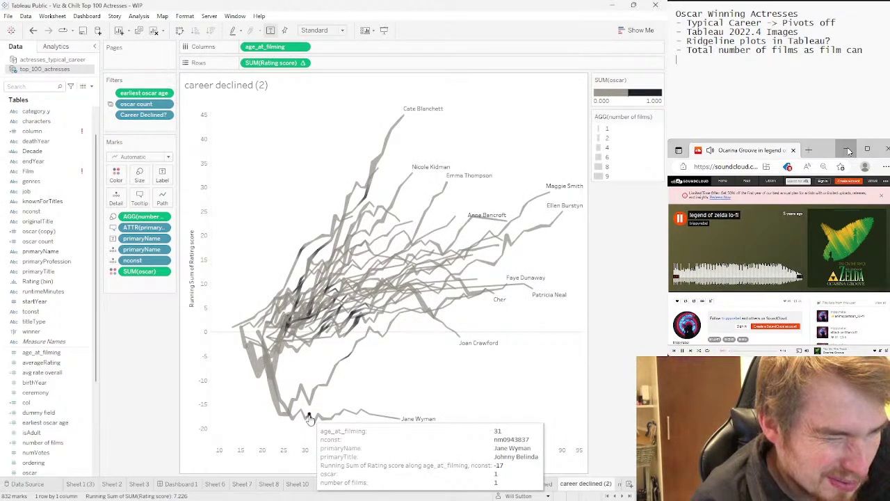
{"action": "mouse_move", "coordinate": [398, 423]}
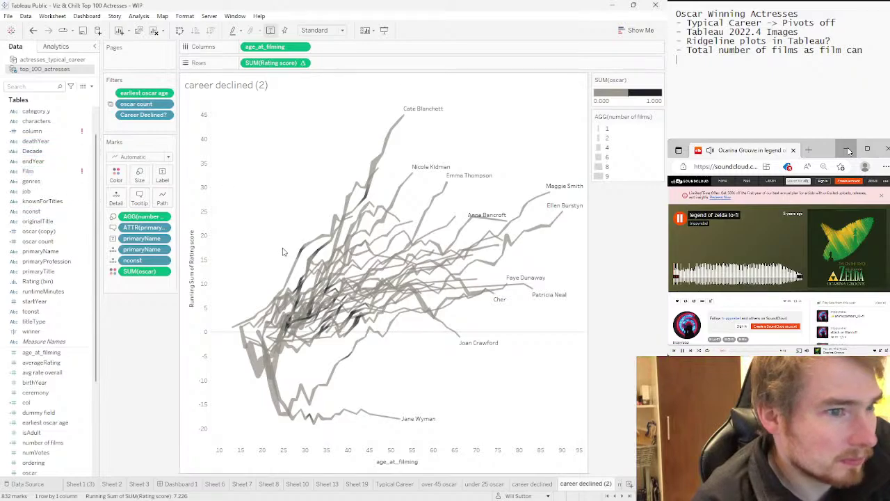
{"action": "mouse_move", "coordinate": [384, 298]}
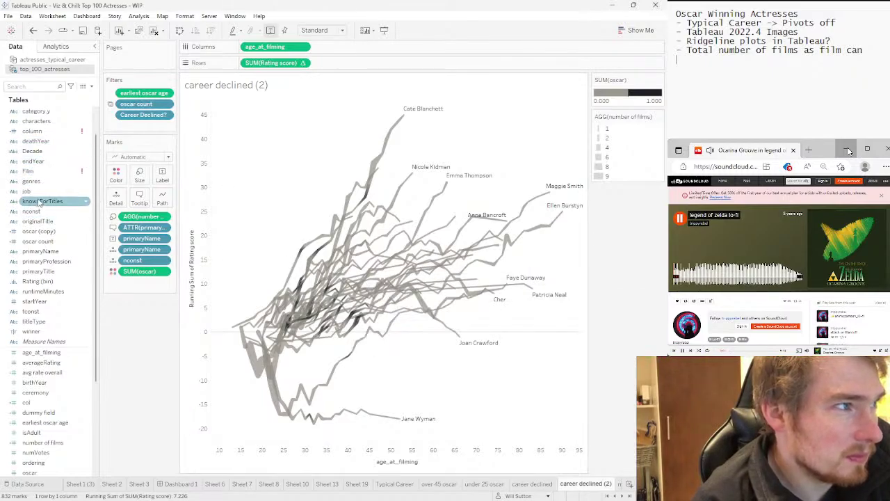
Extend the Career Declined? calculation with the branch ELSEIF [rating up to end of career]<0 THEN TRUE
{"action": "scroll", "coordinate": [49, 137], "scroll_direction": "up", "scroll_amount": 1}
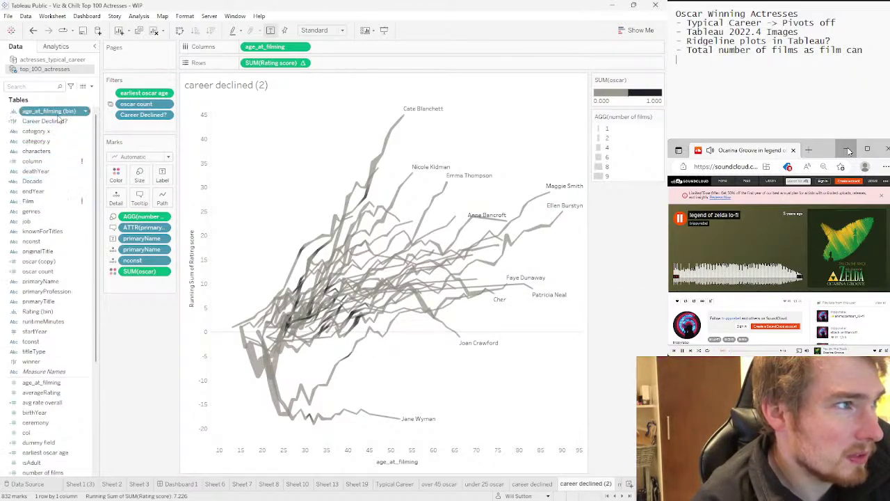
{"action": "left_click", "coordinate": [52, 122]}
{"action": "right_click", "coordinate": [52, 122]}
{"action": "left_click", "coordinate": [69, 175]}
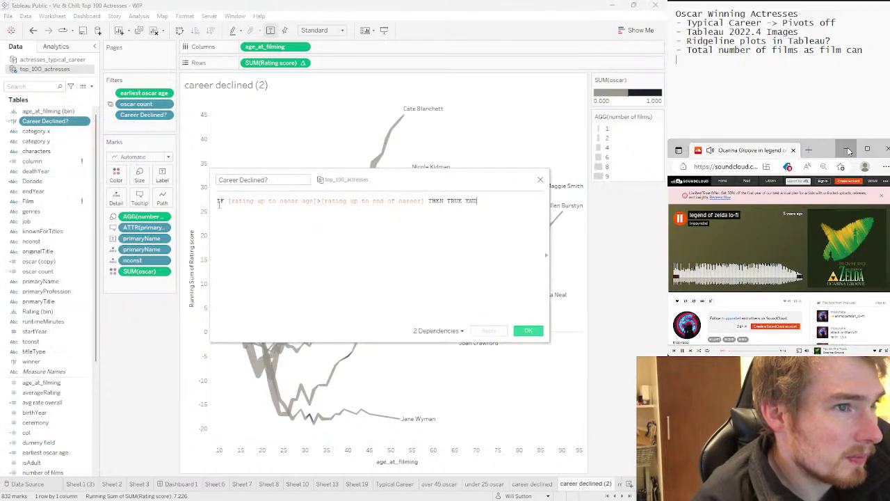
{"action": "left_click", "coordinate": [465, 201]}
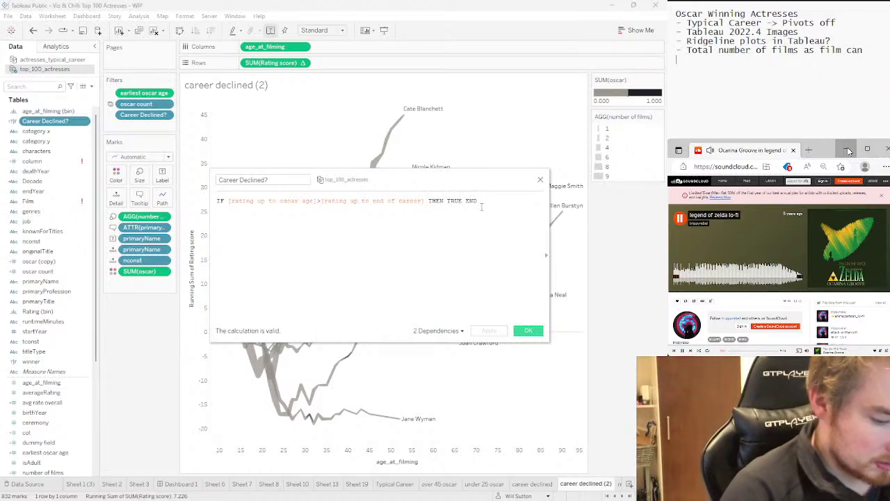
{"action": "key", "text": "Return"}
{"action": "type", "text": "ELSE"}
{"action": "key", "text": "Escape"}
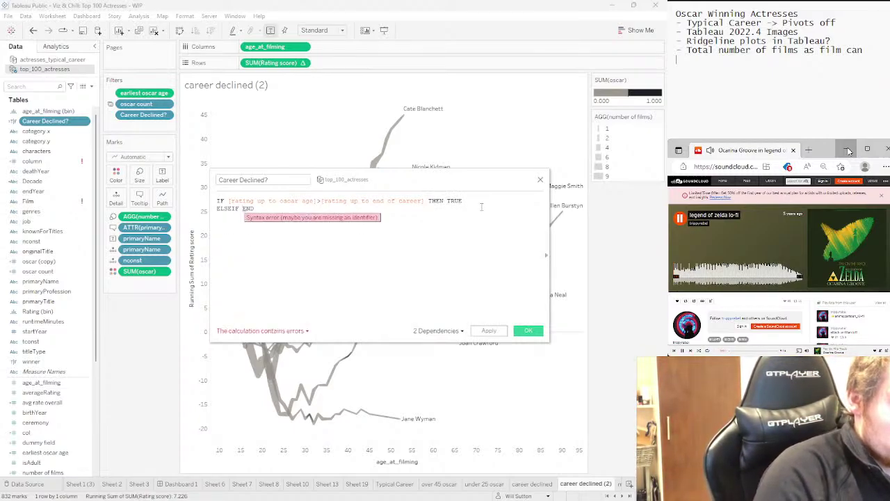
{"action": "type", "text": "IF rat"}
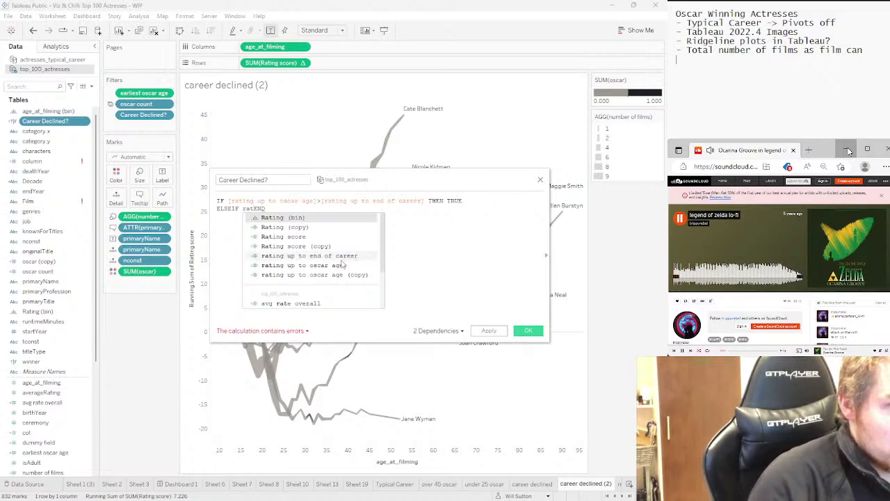
{"action": "key", "text": "Return"}
{"action": "type", "text": "<0"}
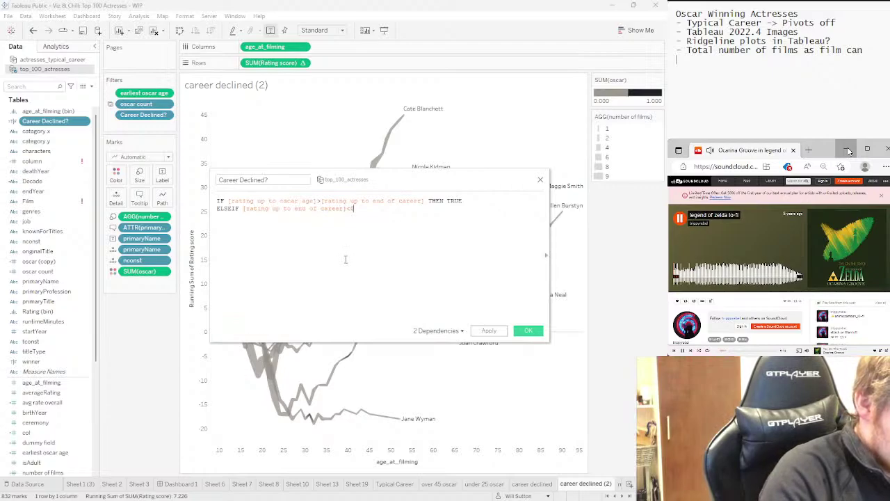
{"action": "type", "text": " THEN TRUE"}
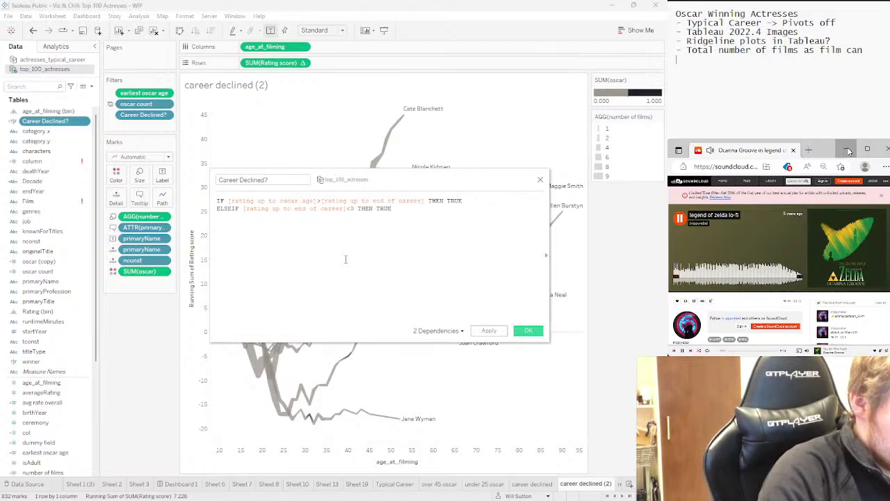
Close the Career Declined? formula with END on its own line, apply it and save the calculation
{"action": "key", "text": "Return"}
{"action": "type", "text": "END"}
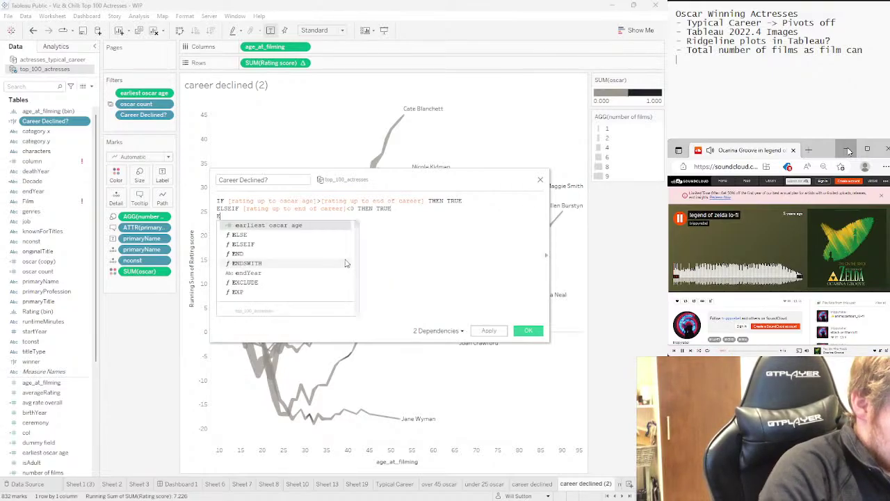
{"action": "left_click", "coordinate": [385, 239]}
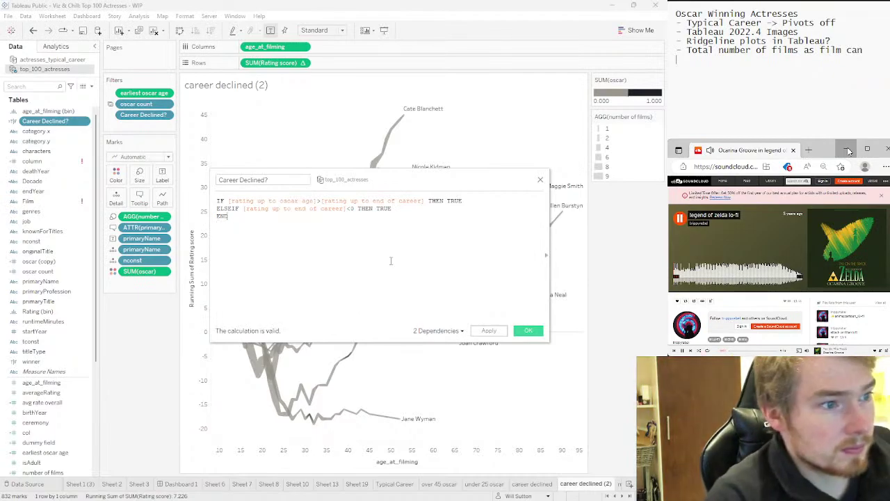
{"action": "left_click", "coordinate": [480, 331]}
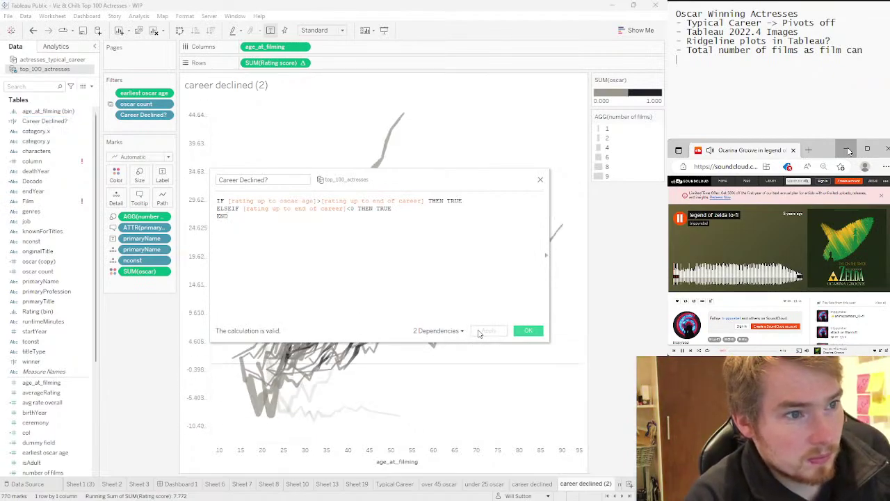
{"action": "left_click", "coordinate": [527, 331]}
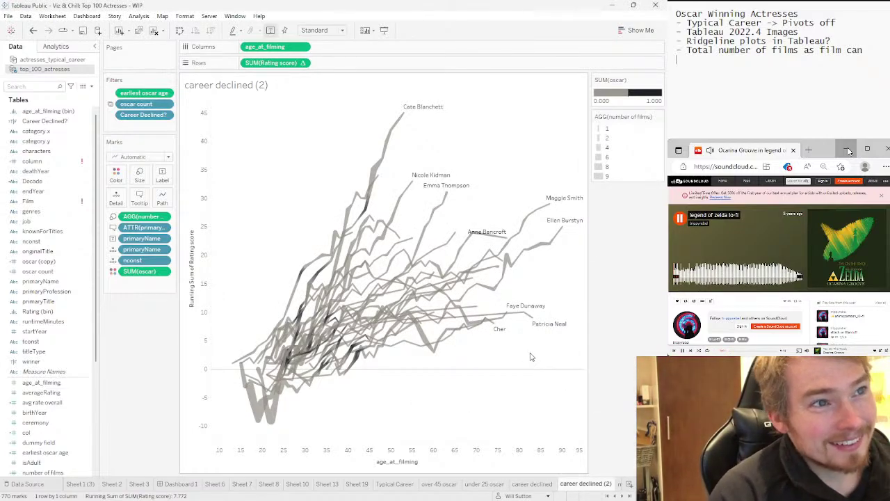
{"action": "mouse_move", "coordinate": [276, 427]}
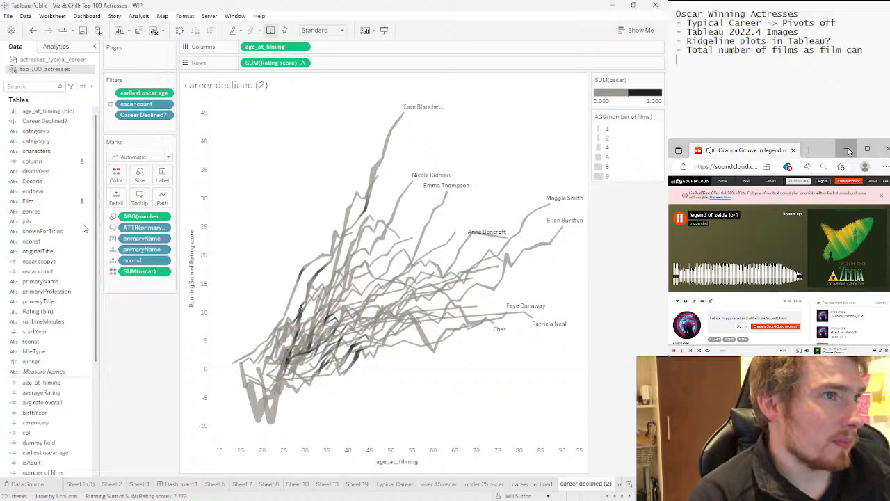
{"action": "scroll", "coordinate": [42, 195], "scroll_direction": "down", "scroll_amount": 4}
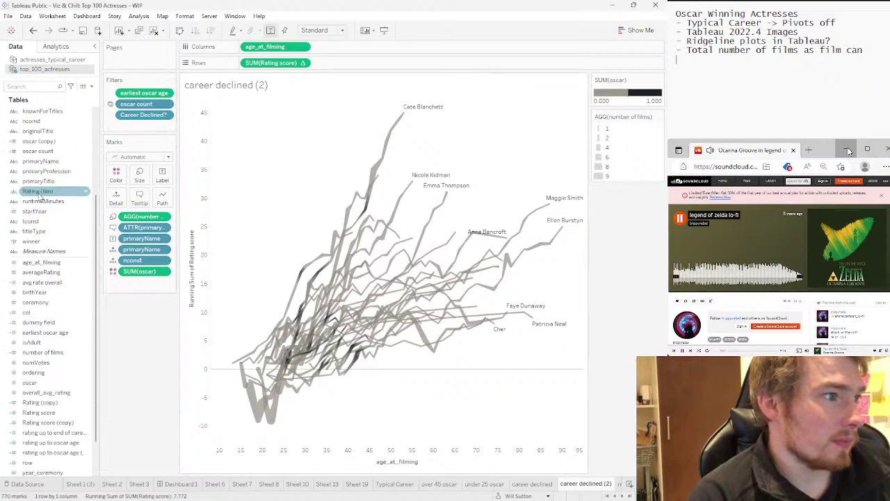
{"action": "scroll", "coordinate": [40, 197], "scroll_direction": "up", "scroll_amount": 4}
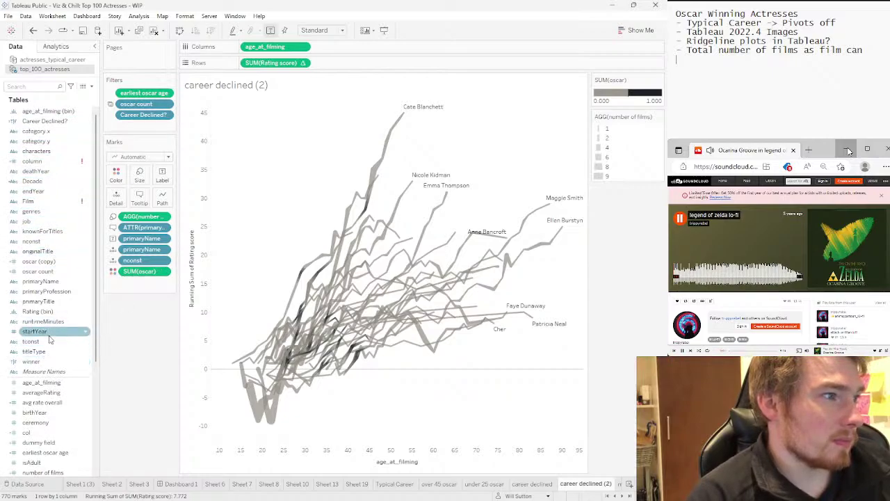
{"action": "scroll", "coordinate": [49, 338], "scroll_direction": "down", "scroll_amount": 6}
{"action": "scroll", "coordinate": [57, 333], "scroll_direction": "up", "scroll_amount": 6}
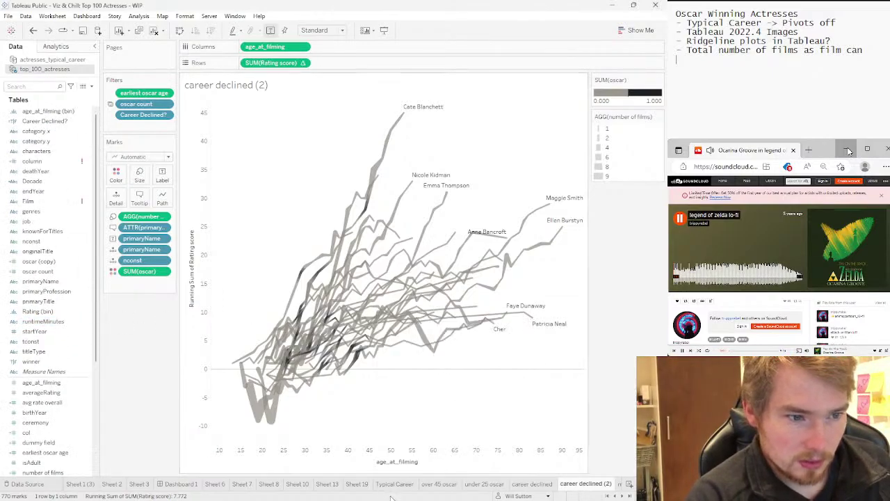
Examine the career lines of Cate Blanchett, Maggie Smith and Emma Thompson in the career declined (2) chart
{"action": "mouse_move", "coordinate": [431, 481]}
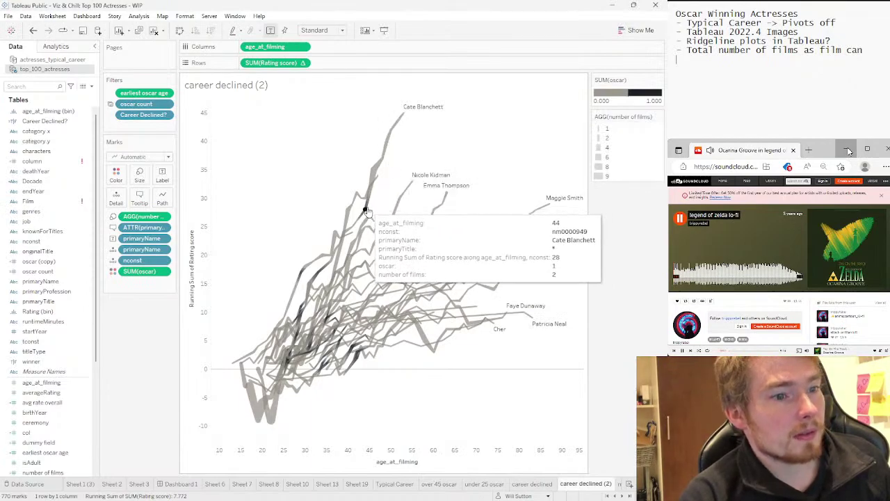
{"action": "left_click", "coordinate": [381, 158]}
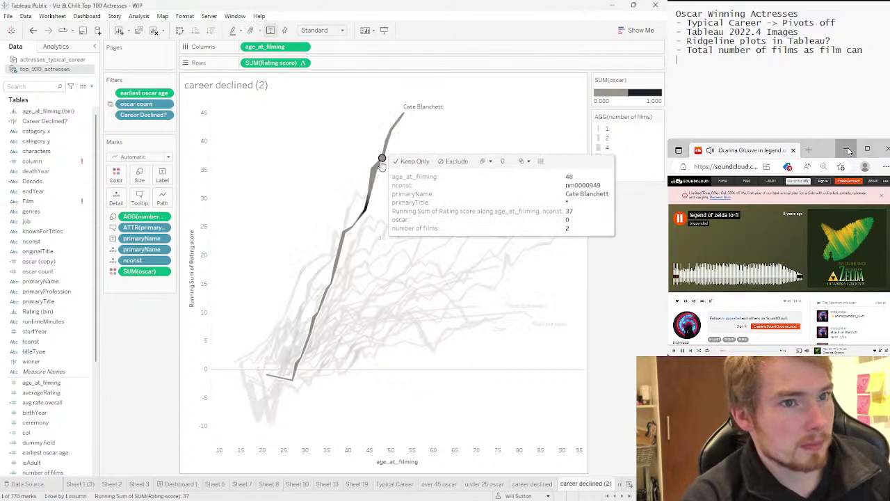
{"action": "left_click", "coordinate": [381, 158]}
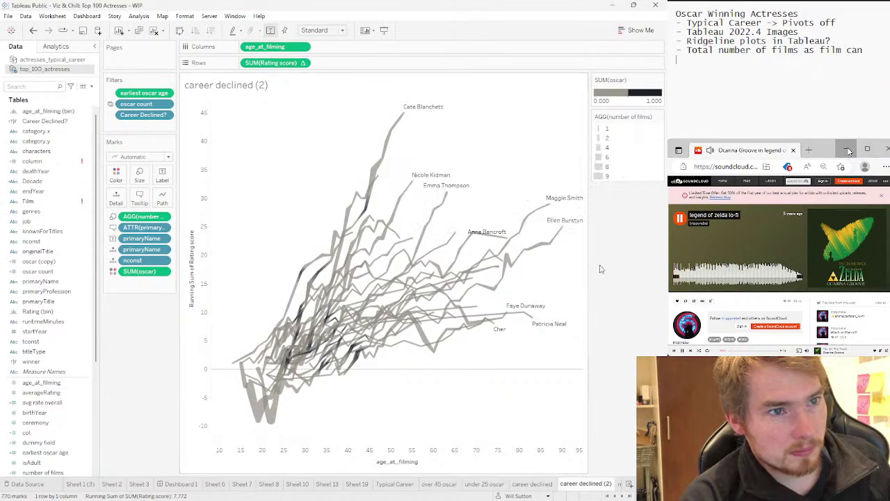
{"action": "left_click", "coordinate": [528, 215]}
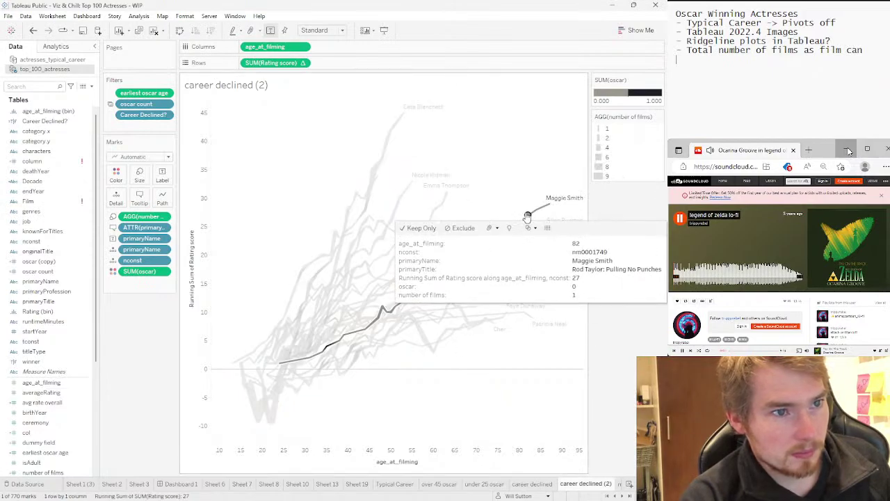
{"action": "left_click", "coordinate": [556, 148]}
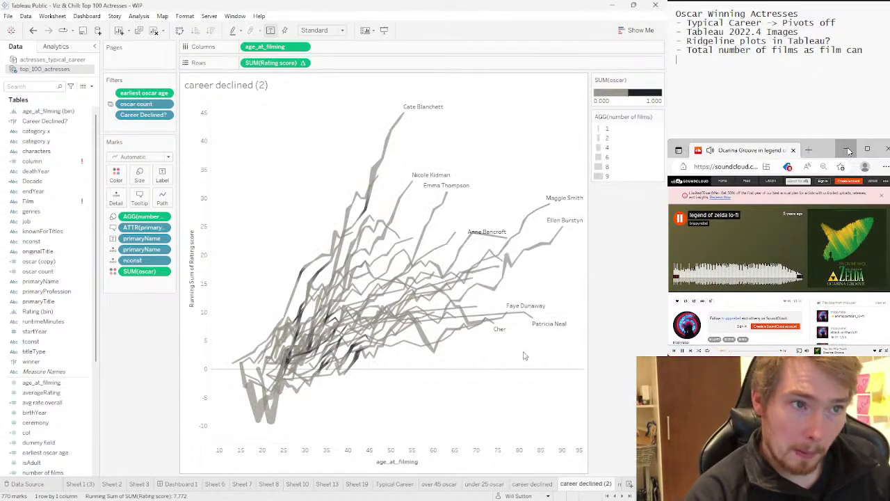
{"action": "left_click", "coordinate": [446, 191]}
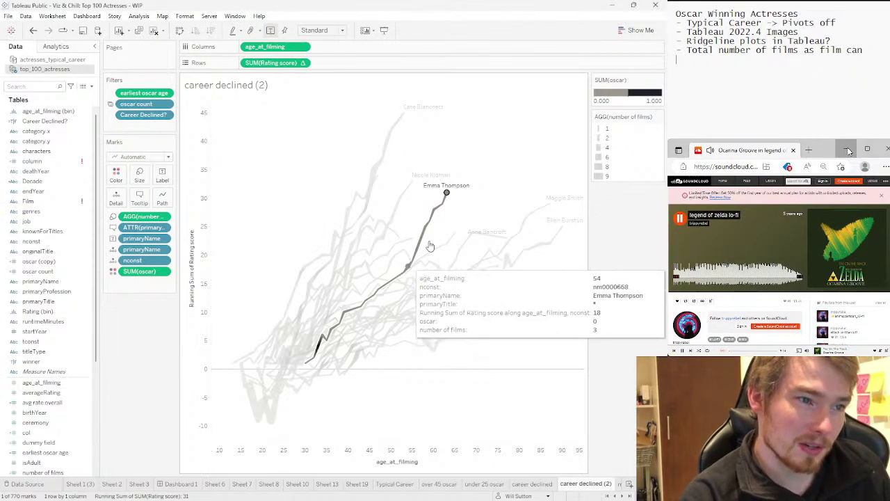
{"action": "left_click", "coordinate": [460, 206]}
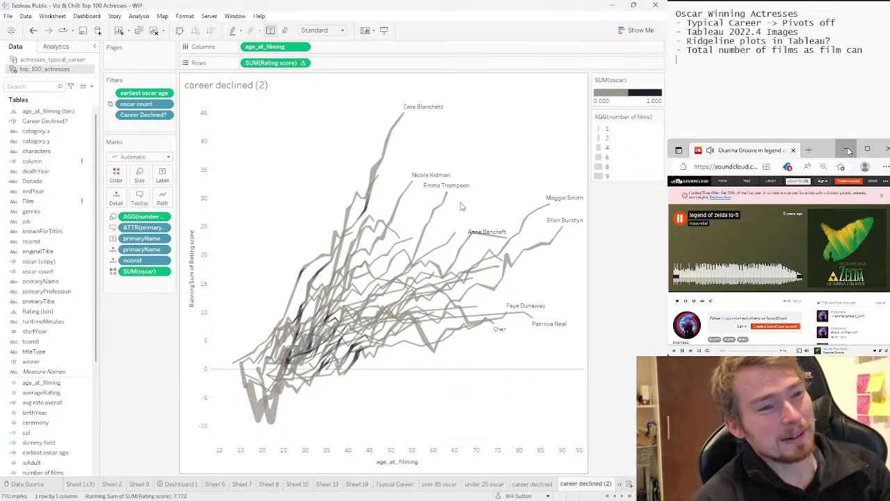
{"action": "mouse_move", "coordinate": [420, 235]}
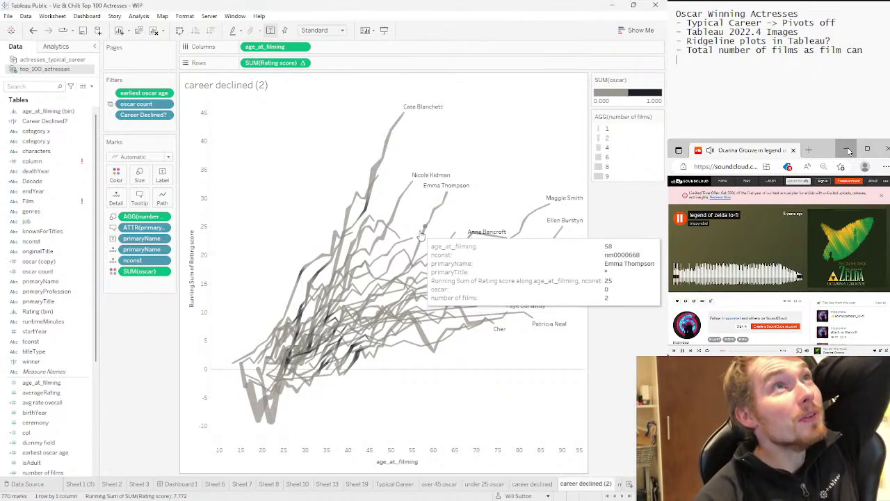
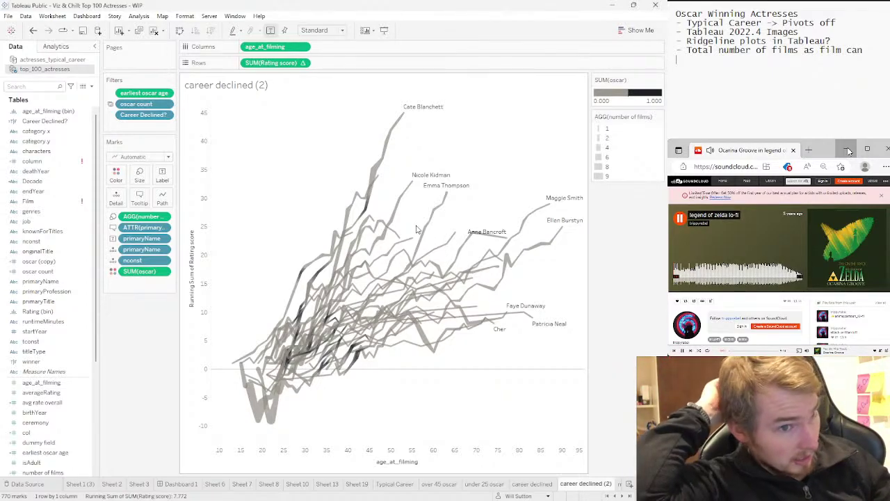
{"action": "mouse_move", "coordinate": [411, 266]}
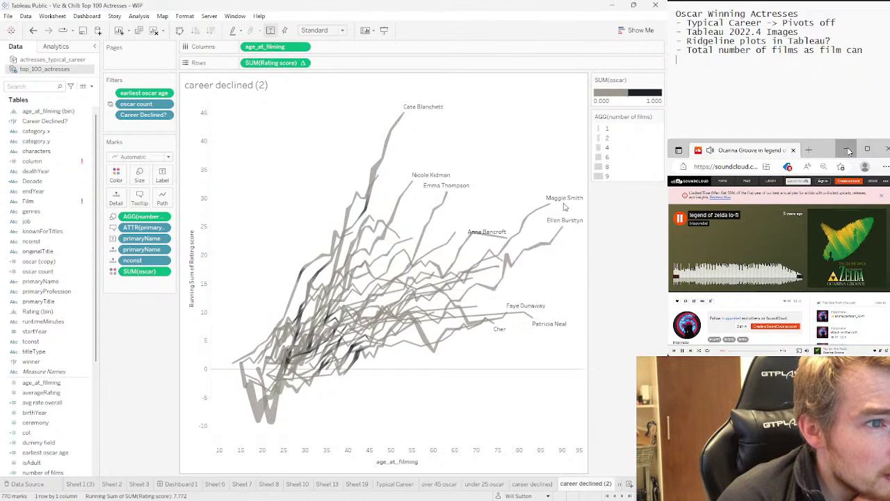
Review the career declined, under 25 oscar and over 45 oscar sheets, and return to career declined (2)
{"action": "left_click", "coordinate": [529, 483]}
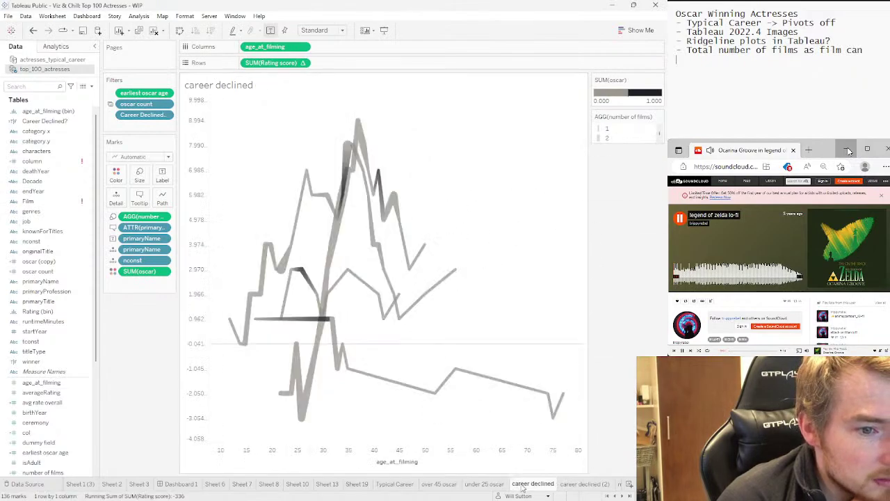
{"action": "left_click", "coordinate": [499, 488]}
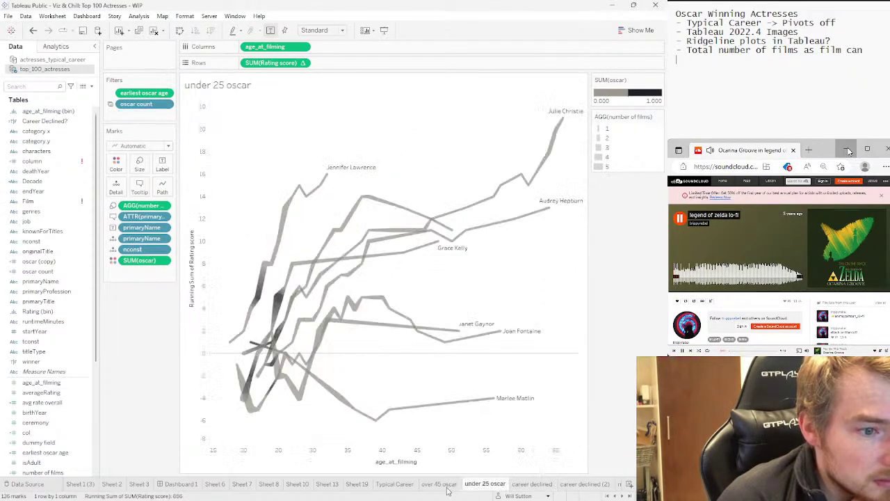
{"action": "left_click", "coordinate": [438, 486]}
{"action": "left_click", "coordinate": [484, 484]}
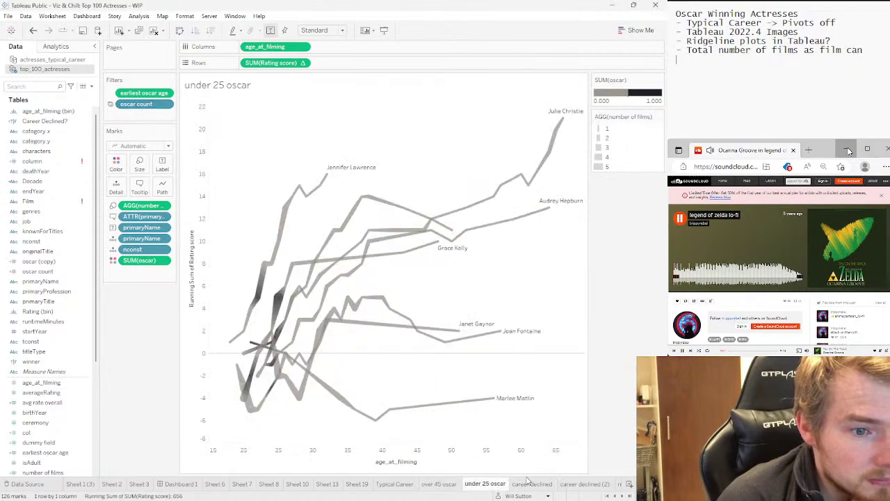
{"action": "left_click", "coordinate": [592, 484]}
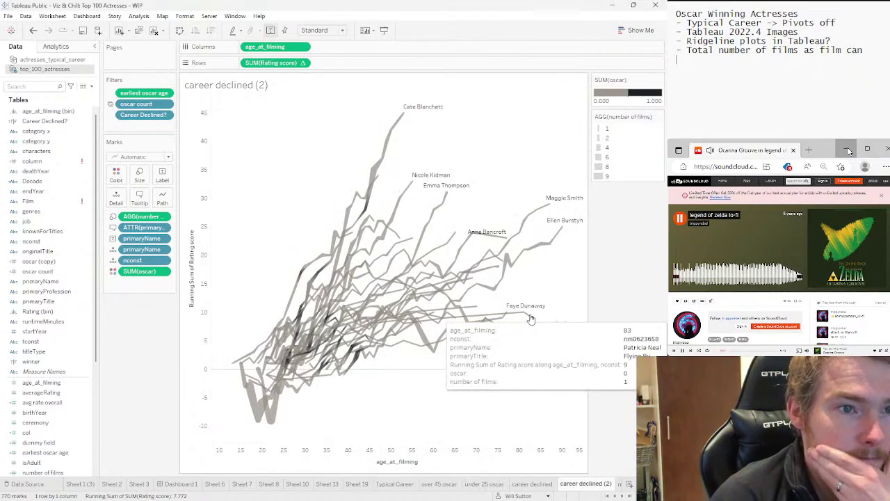
Examine Patricia Neal's career line and the unlabelled line ending around age 70 in the career declined (2) chart
{"action": "left_click", "coordinate": [532, 315]}
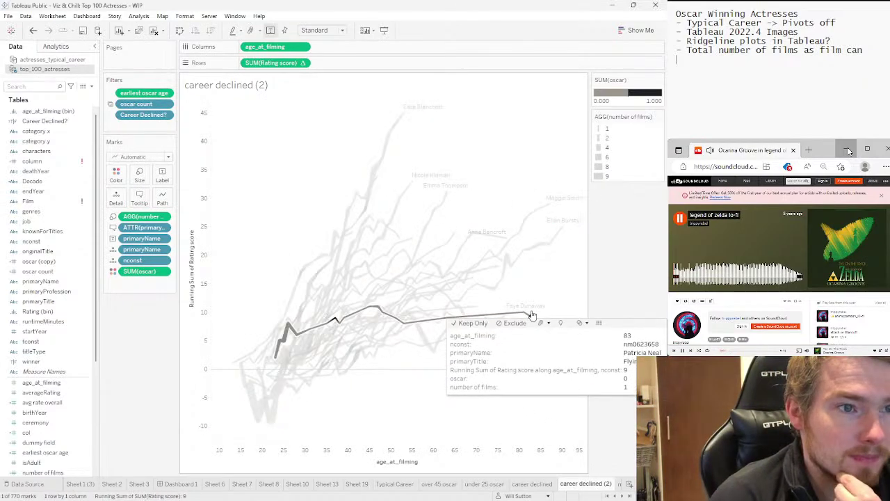
{"action": "left_click", "coordinate": [566, 289]}
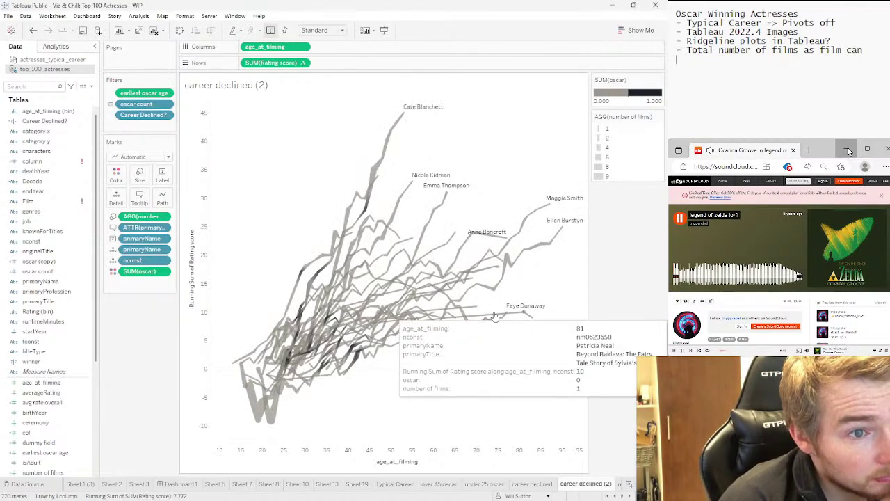
{"action": "left_click", "coordinate": [472, 307]}
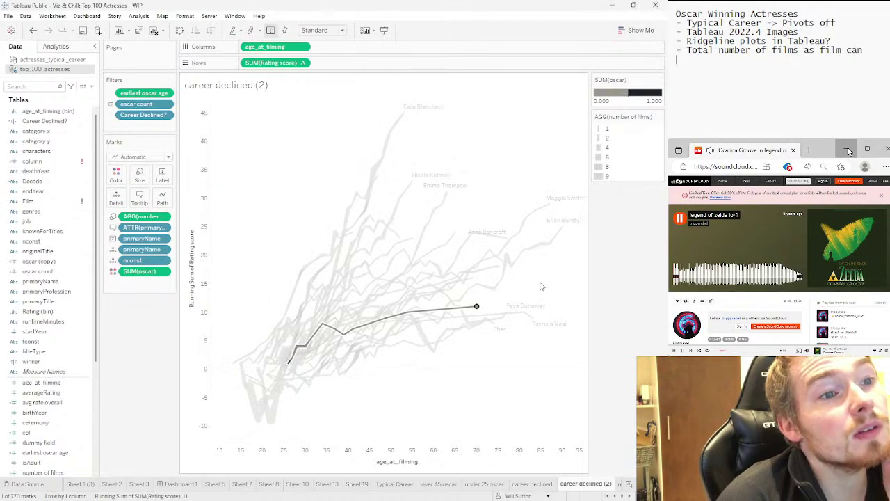
{"action": "left_click", "coordinate": [541, 286]}
{"action": "mouse_move", "coordinate": [464, 319]}
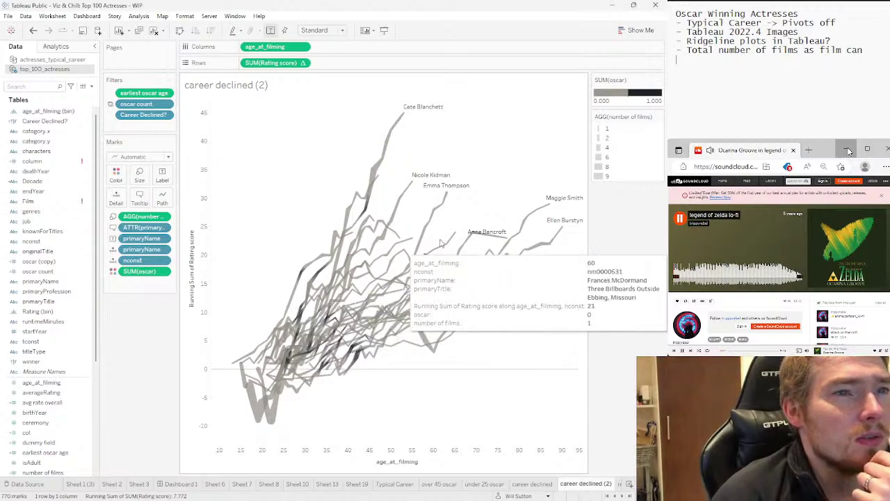
{"action": "mouse_move", "coordinate": [478, 238]}
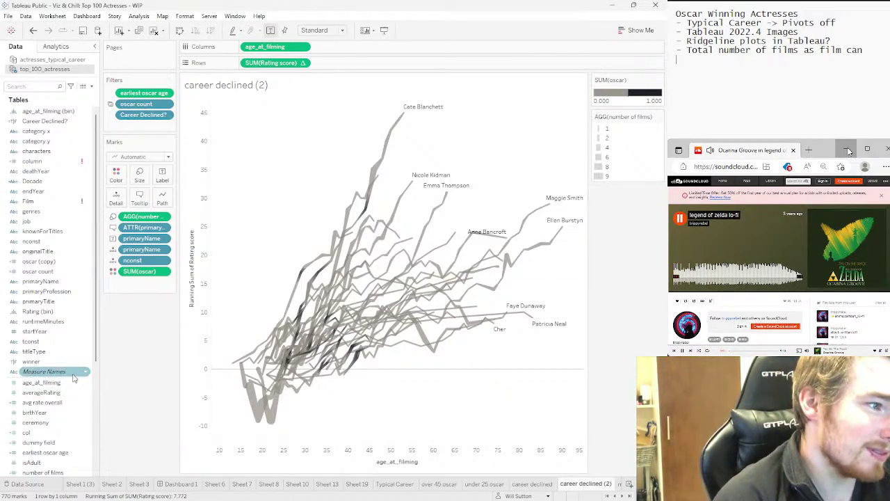
{"action": "scroll", "coordinate": [83, 376], "scroll_direction": "down", "scroll_amount": 5}
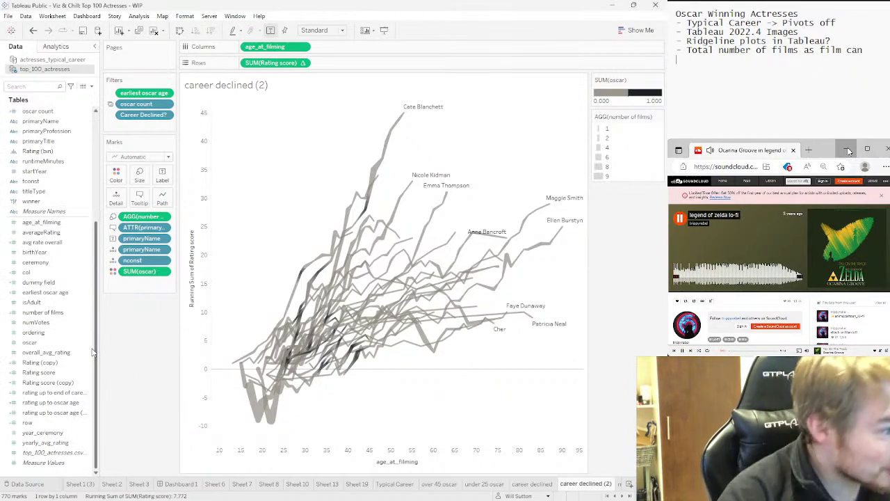
{"action": "left_click_drag", "start_coordinate": [43, 413], "coordinate": [61, 395]}
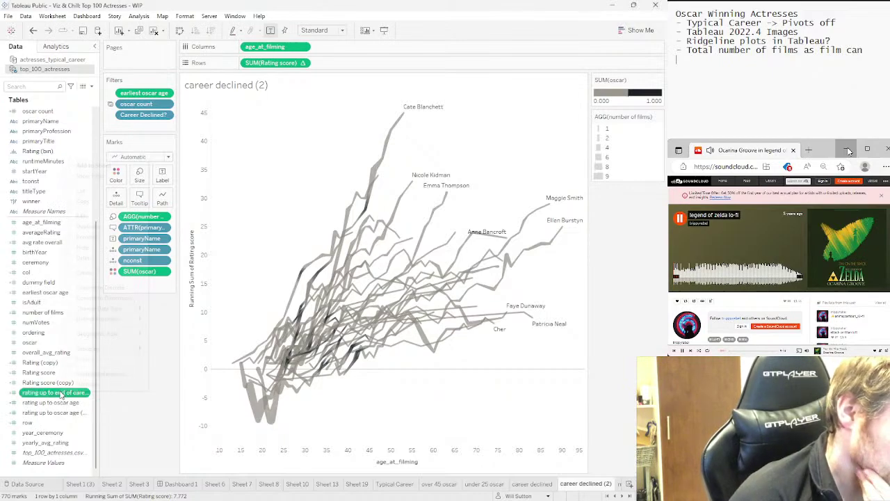
{"action": "right_click", "coordinate": [61, 393]}
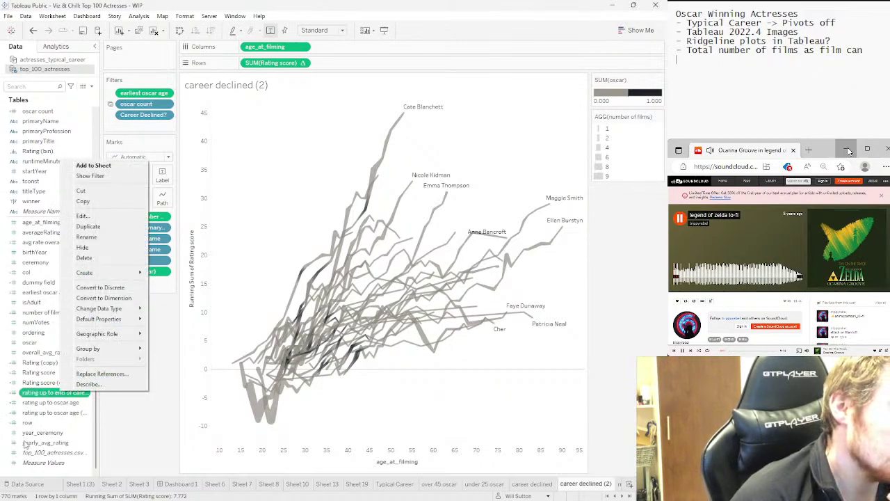
{"action": "left_click", "coordinate": [42, 423]}
{"action": "left_click", "coordinate": [47, 404], "text": "ctrl"}
{"action": "right_click", "coordinate": [49, 394]}
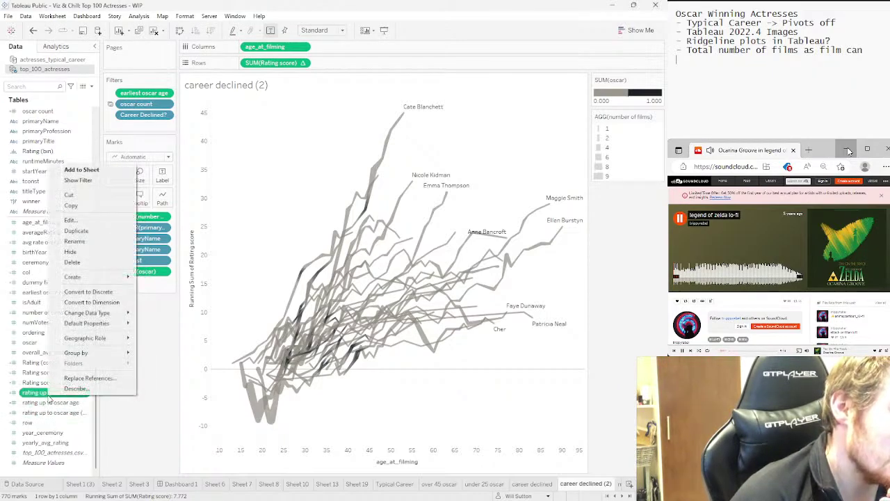
{"action": "left_click", "coordinate": [147, 420]}
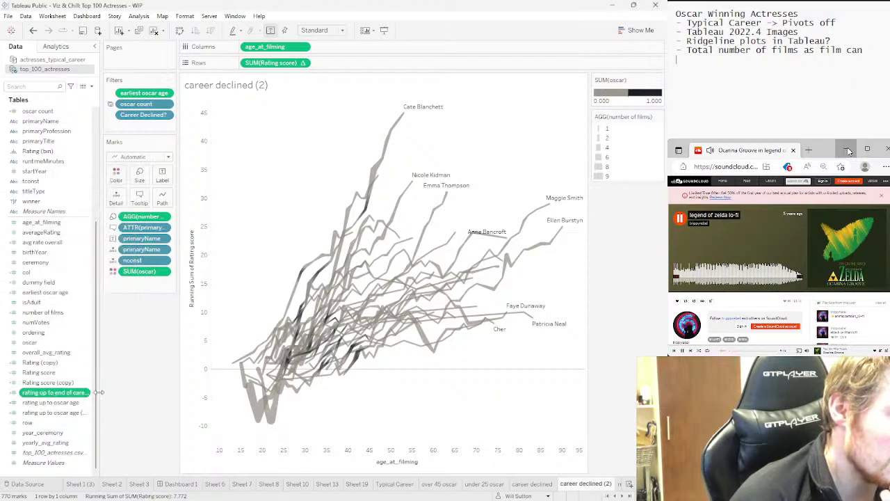
Widen the data pane so the full field names fit, and duplicate the rating up to oscar age calculation
{"action": "left_click_drag", "start_coordinate": [99, 392], "coordinate": [154, 392]}
{"action": "left_click", "coordinate": [101, 403]}
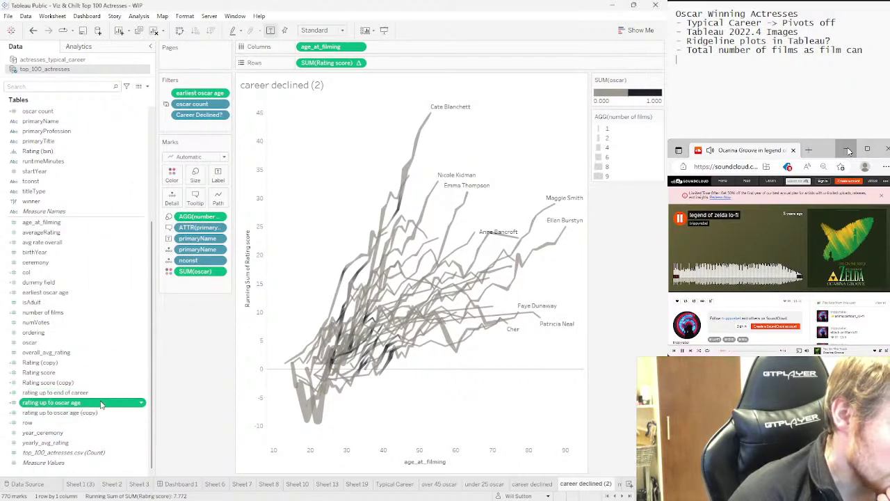
{"action": "right_click", "coordinate": [101, 404]}
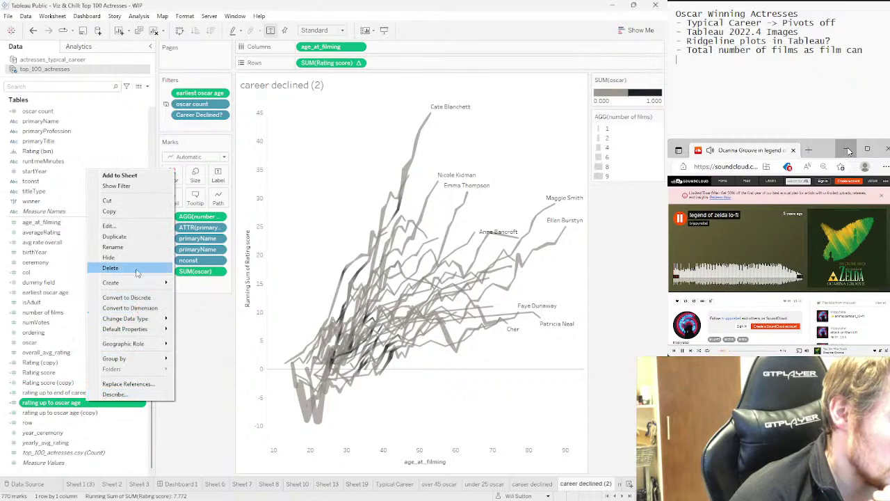
{"action": "left_click", "coordinate": [114, 236]}
Strip the SUM and nested Oscar-age condition from the duplicate's formula, leaving {FIXED [nconst]:[age_at_filming] THEN [Rating score] END)}
{"action": "right_click", "coordinate": [73, 413]}
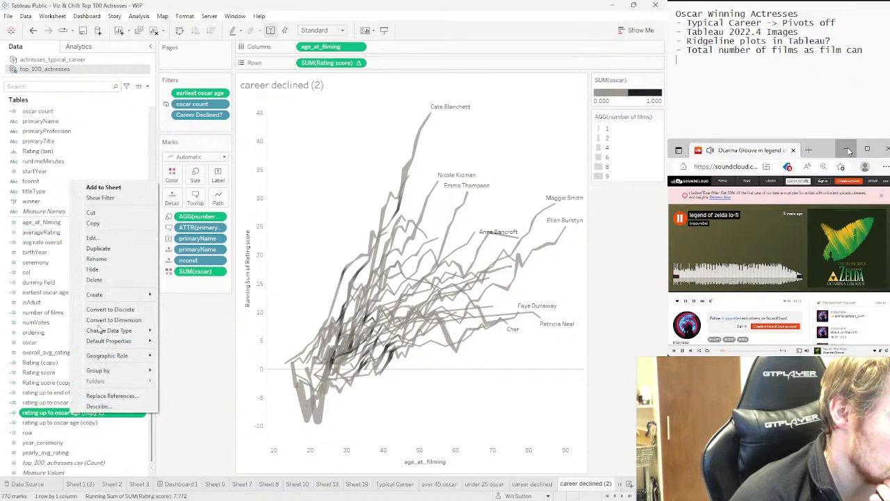
{"action": "left_click", "coordinate": [97, 238]}
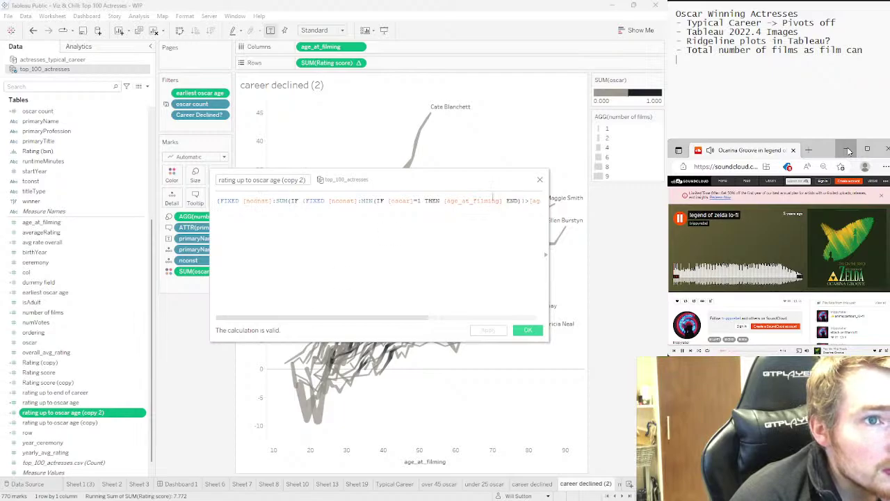
{"action": "left_click_drag", "start_coordinate": [523, 200], "coordinate": [301, 201]}
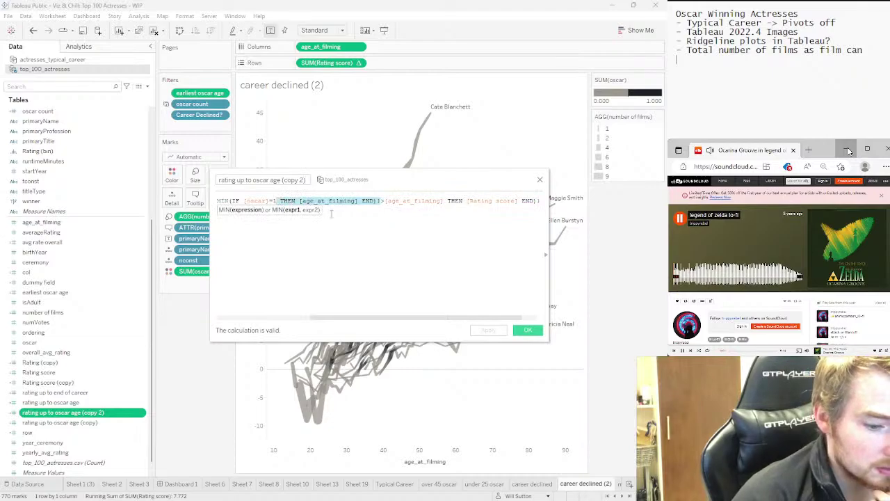
{"action": "type", "text": "[osca"}
{"action": "key", "text": "BackSpace"}
{"action": "key", "text": "BackSpace"}
{"action": "key", "text": "BackSpace"}
{"action": "key", "text": "BackSpace"}
{"action": "key", "text": "BackSpace"}
{"action": "key", "text": "BackSpace"}
{"action": "key", "text": "BackSpace"}
{"action": "key", "text": "BackSpace"}
{"action": "key", "text": "BackSpace"}
{"action": "key", "text": "BackSpace"}
{"action": "key", "text": "BackSpace"}
{"action": "key", "text": "BackSpace"}
{"action": "key", "text": "BackSpace"}
{"action": "key", "text": "BackSpace"}
{"action": "key", "text": "BackSpace"}
{"action": "key", "text": "BackSpace"}
{"action": "key", "text": "BackSpace"}
{"action": "key", "text": "BackSpace"}
{"action": "key", "text": "BackSpace"}
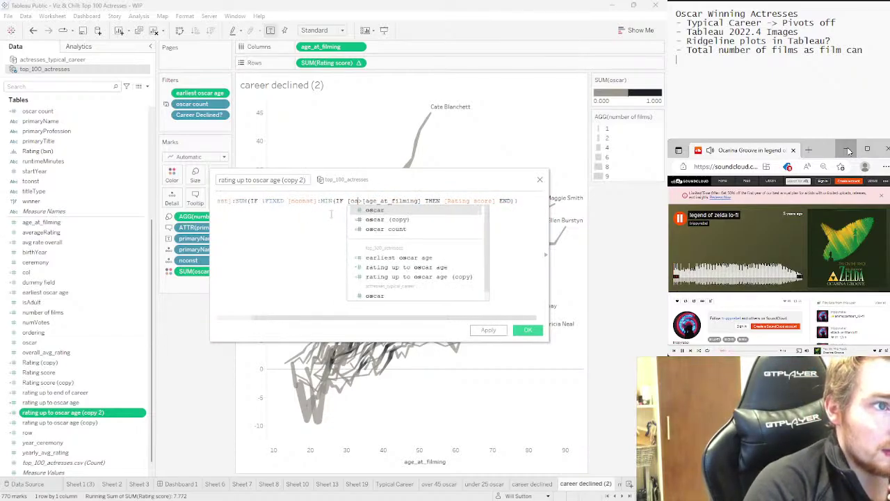
{"action": "key", "text": "BackSpace"}
{"action": "key", "text": "BackSpace"}
{"action": "key", "text": "BackSpace"}
{"action": "key", "text": "BackSpace"}
{"action": "key", "text": "BackSpace"}
{"action": "key", "text": "BackSpace"}
{"action": "key", "text": "BackSpace"}
{"action": "key", "text": "BackSpace"}
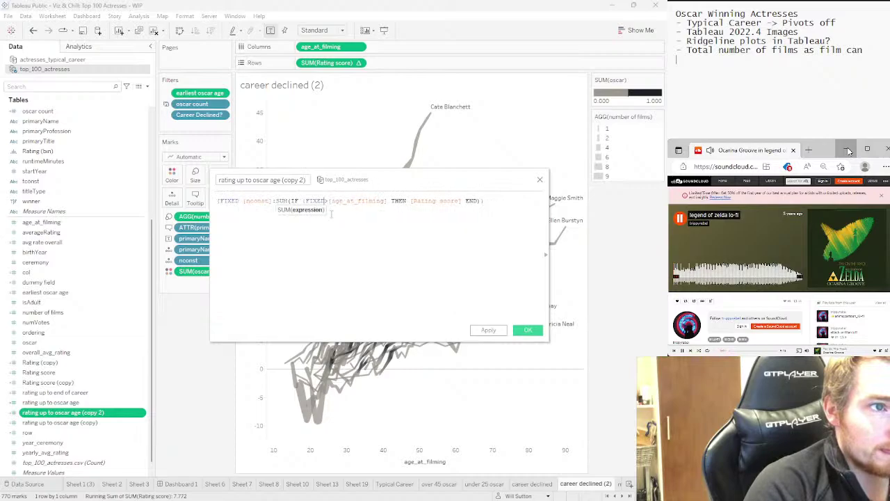
{"action": "key", "text": "BackSpace"}
{"action": "key", "text": "BackSpace"}
{"action": "key", "text": "BackSpace"}
{"action": "key", "text": "BackSpace"}
{"action": "key", "text": "BackSpace"}
{"action": "key", "text": "BackSpace"}
{"action": "key", "text": "BackSpace"}
{"action": "key", "text": "BackSpace"}
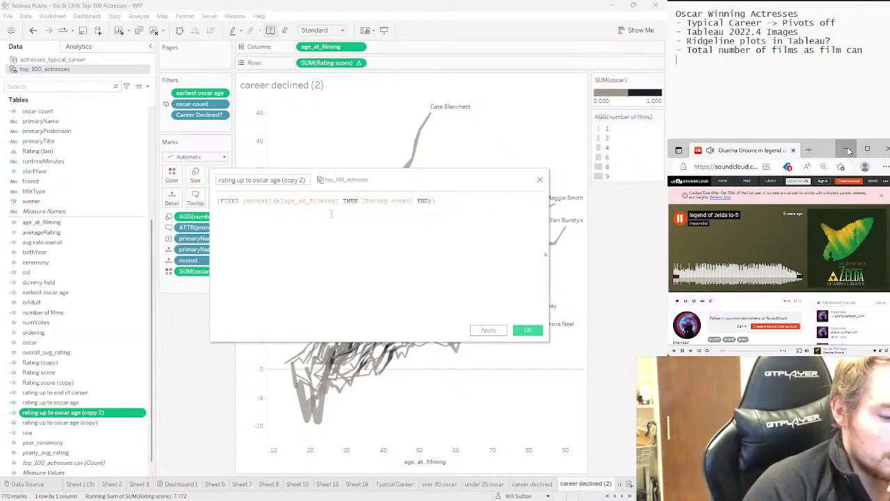
{"action": "key", "text": "BackSpace"}
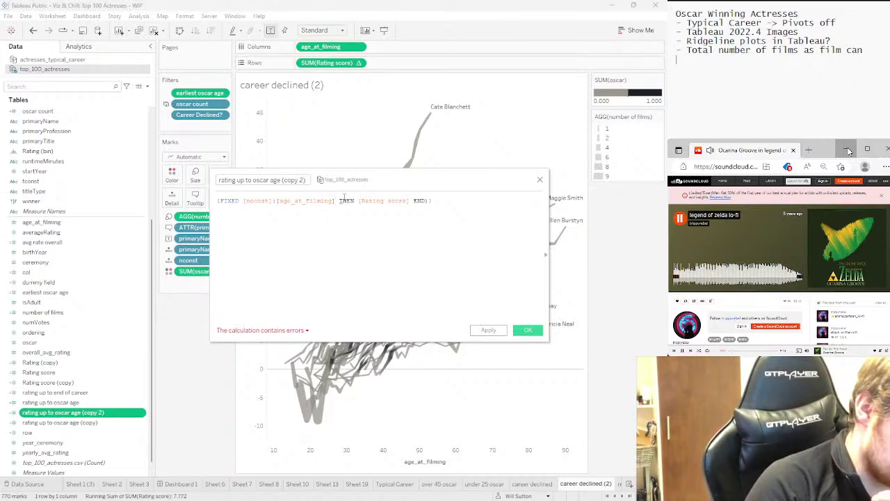
Limit [age_at_filming] to <50 in the formula and rename the calculation as rating up to 50
{"action": "type", "text": "}"}
{"action": "key", "text": "BackSpace"}
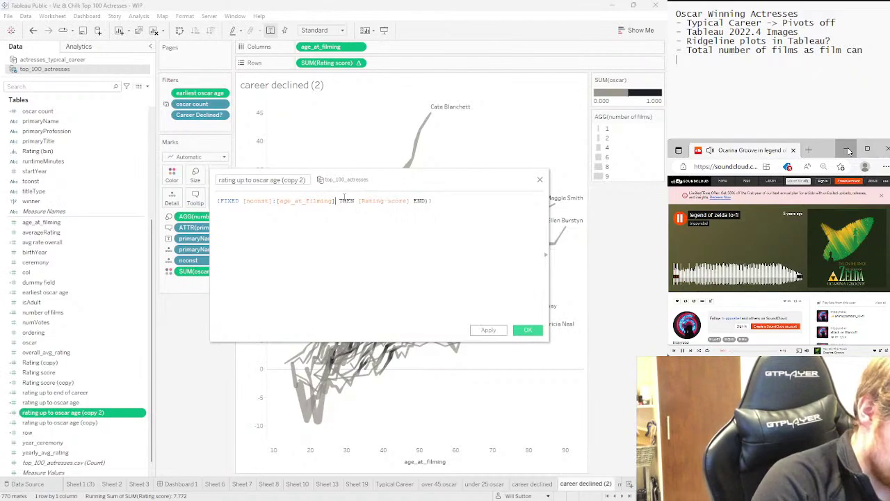
{"action": "type", "text": "<"}
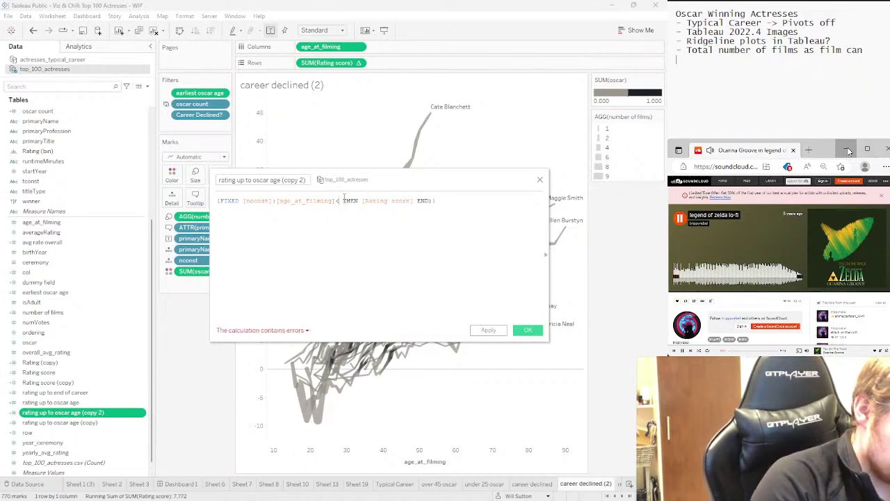
{"action": "type", "text": "50"}
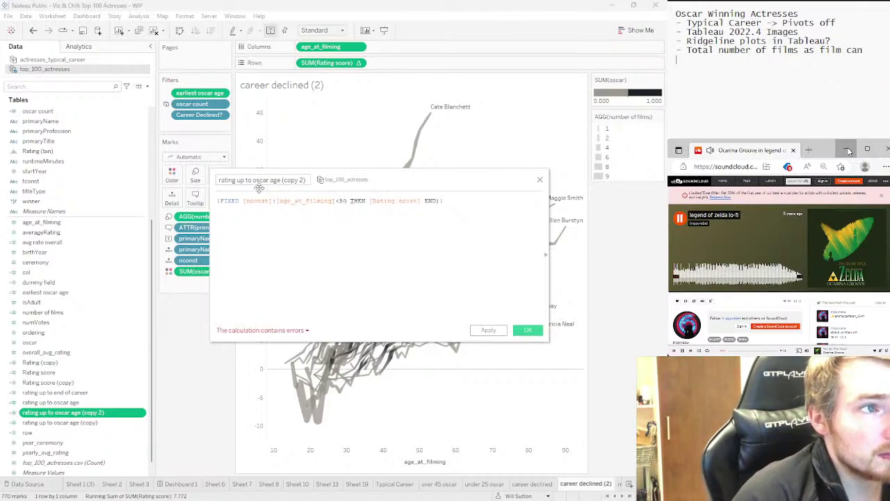
{"action": "left_click_drag", "start_coordinate": [253, 180], "coordinate": [317, 182]}
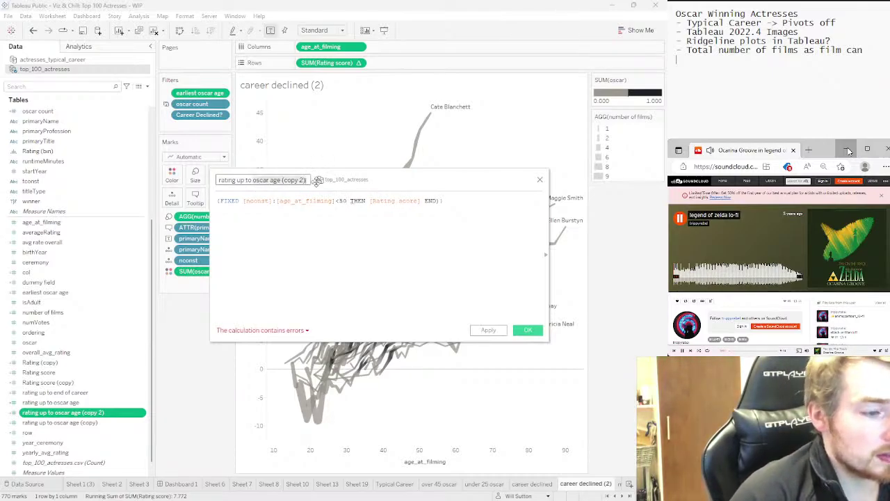
{"action": "type", "text": "50"}
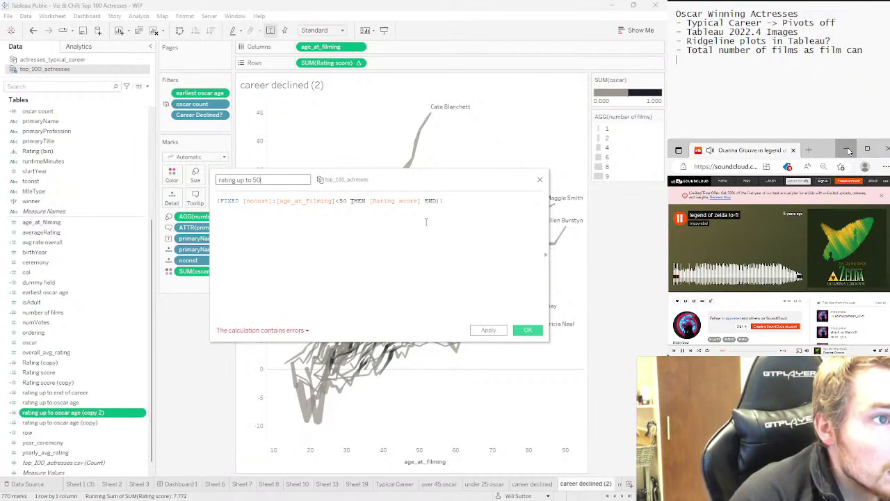
Complete the formula as {FIXED [nconst]: SUM(IF [age_at_filming]<50 THEN [Rating score] END)} and save the calculation
{"action": "left_click", "coordinate": [347, 201]}
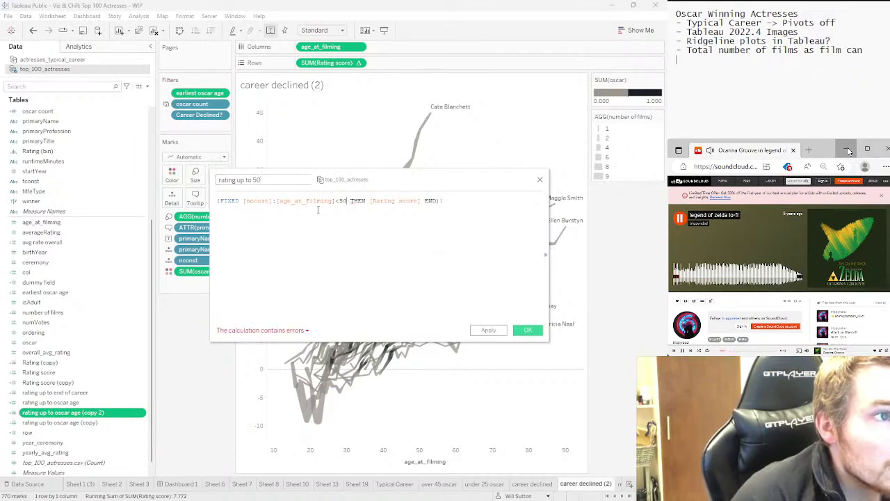
{"action": "left_click", "coordinate": [275, 201]}
{"action": "type", "text": "IF "}
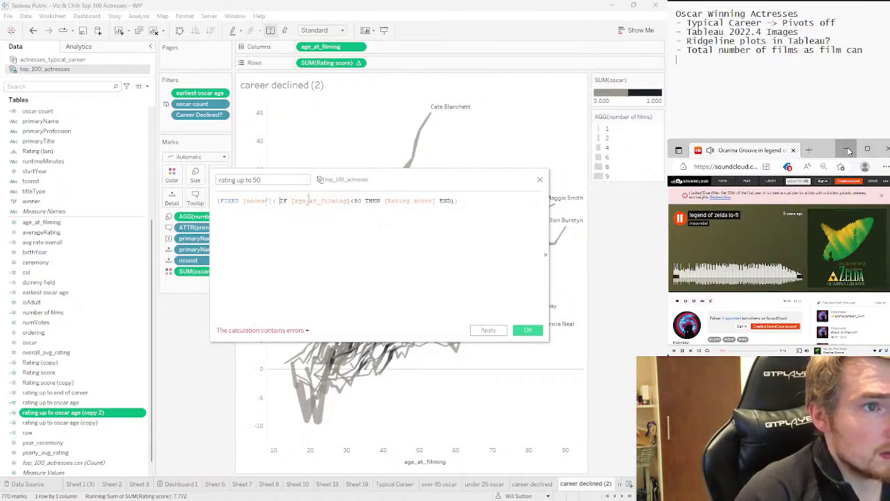
{"action": "type", "text": "S("}
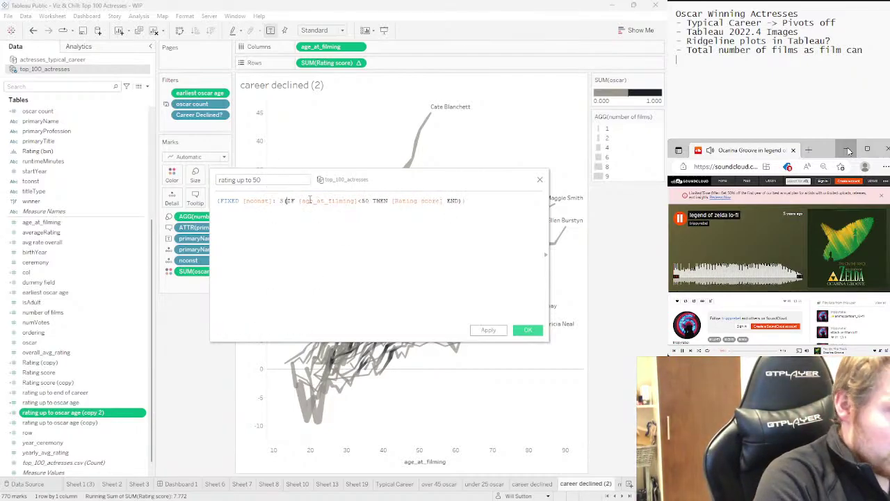
{"action": "type", "text": "UM"}
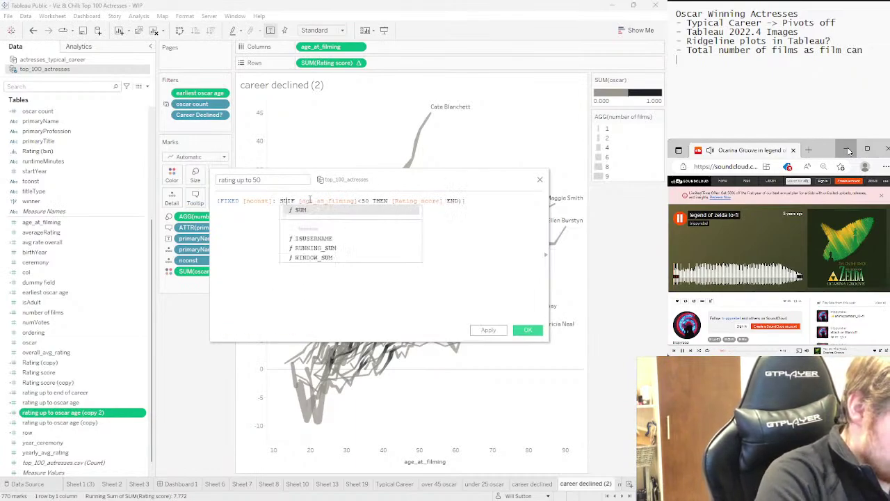
{"action": "type", "text": "("}
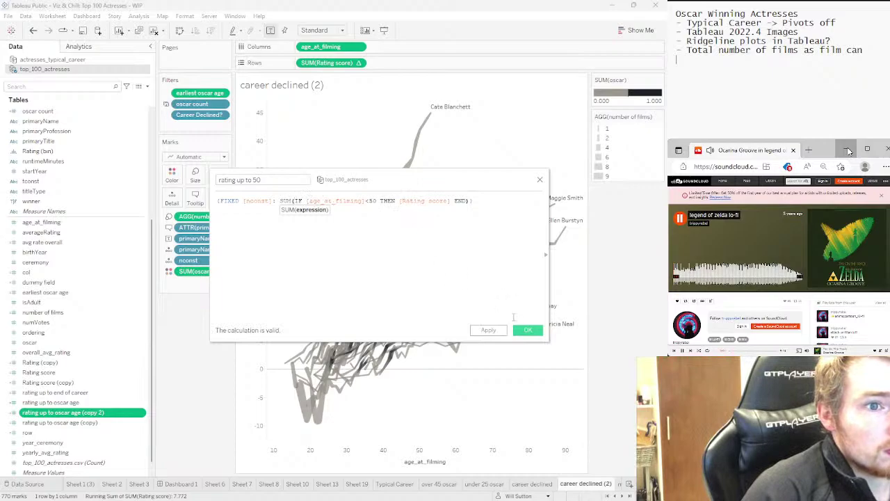
{"action": "left_click", "coordinate": [526, 332]}
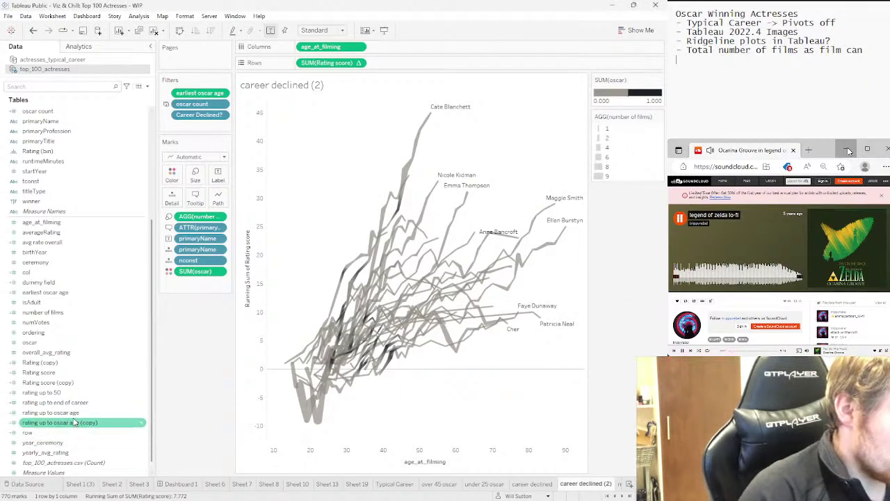
Convert the rating up to oscar age field to a dimension and revert it to a measure
{"action": "right_click", "coordinate": [73, 415]}
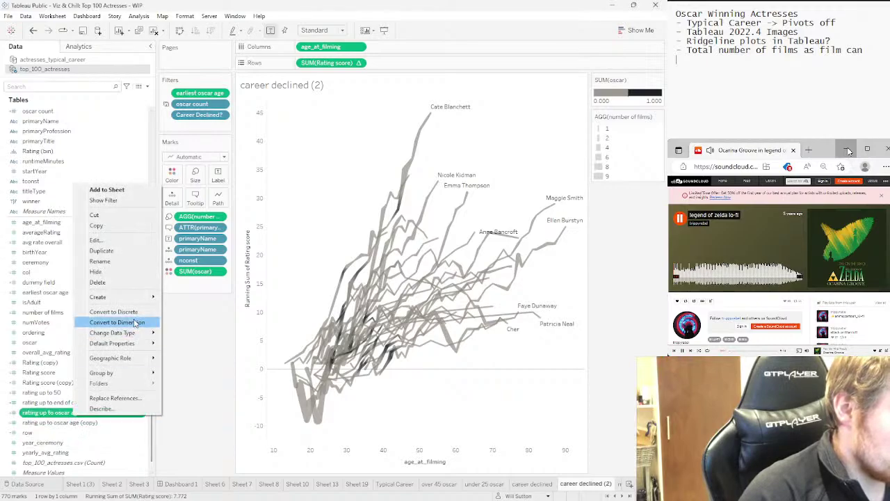
{"action": "left_click", "coordinate": [135, 325]}
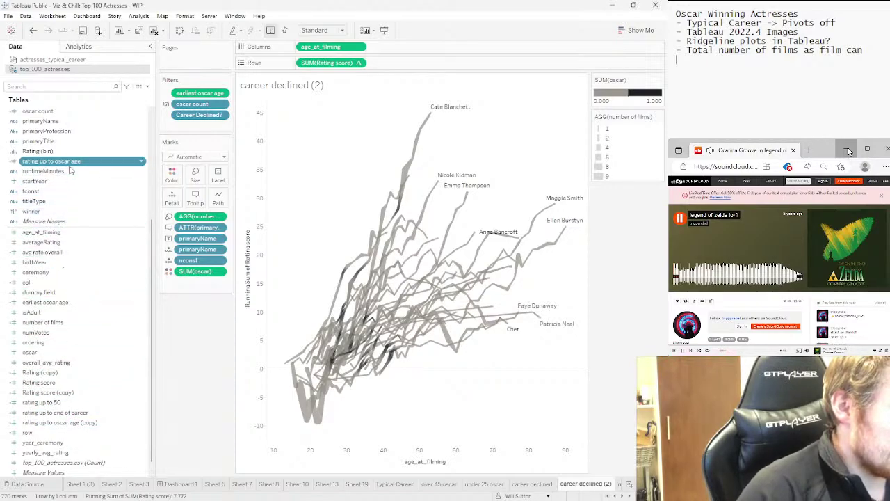
{"action": "right_click", "coordinate": [70, 167]}
{"action": "left_click", "coordinate": [110, 315]}
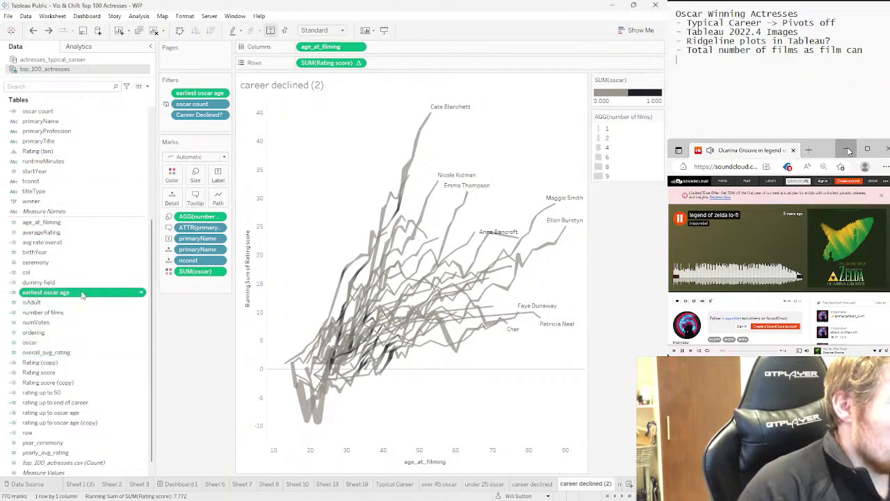
Convert the earliest oscar age field to a dimension and revert it to a measure
{"action": "right_click", "coordinate": [84, 293]}
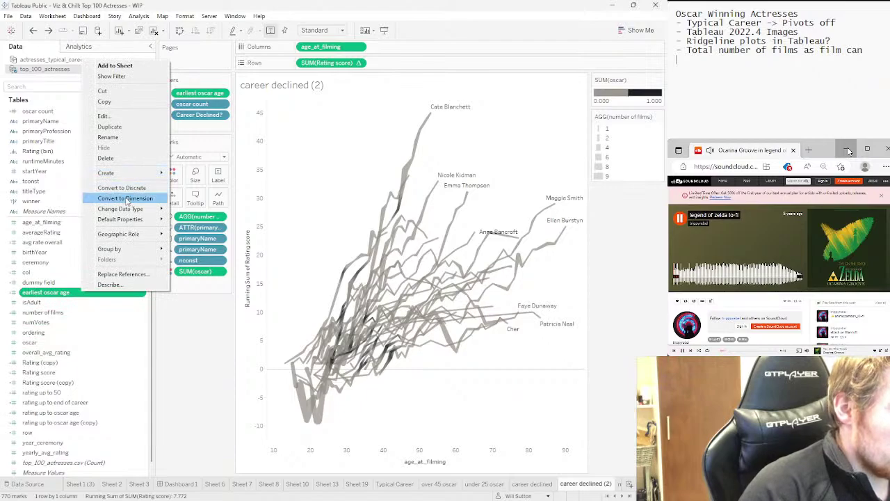
{"action": "left_click", "coordinate": [125, 198]}
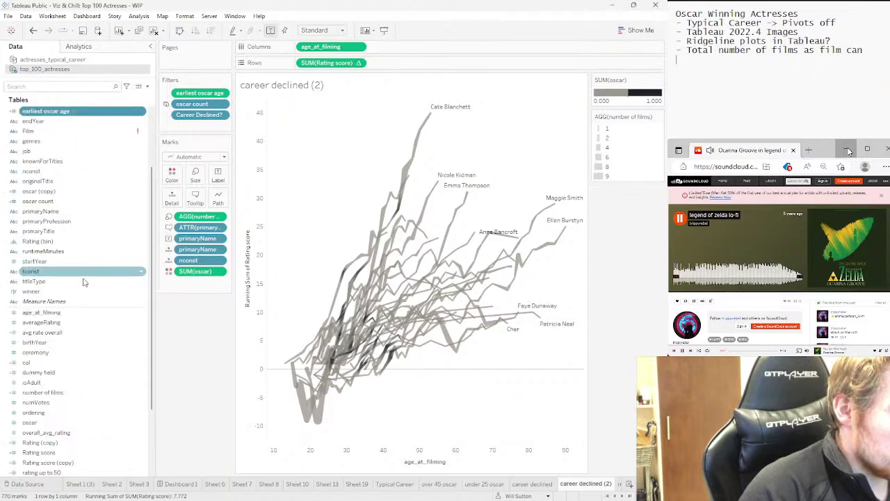
{"action": "right_click", "coordinate": [60, 114]}
{"action": "left_click", "coordinate": [100, 262]}
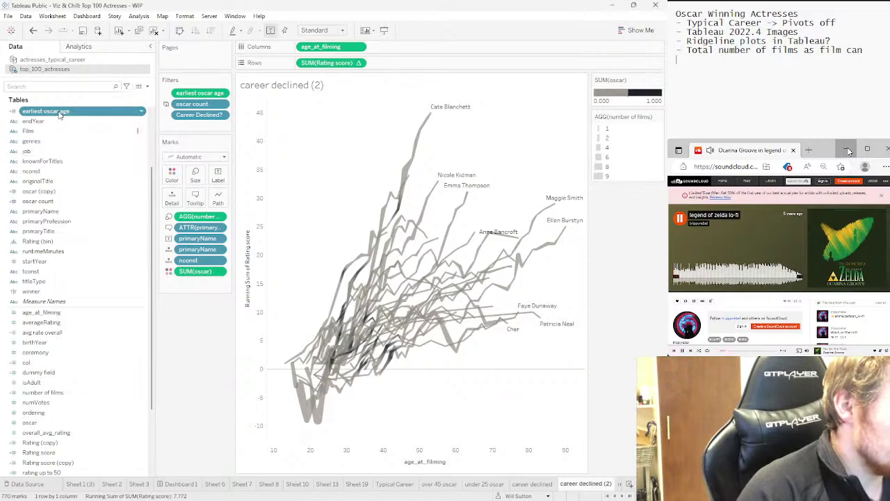
Duplicate the earliest oscar age field and reduce the copy's formula to {FIXED [nconst]:MIN([age_at_filming])}
{"action": "right_click", "coordinate": [57, 284]}
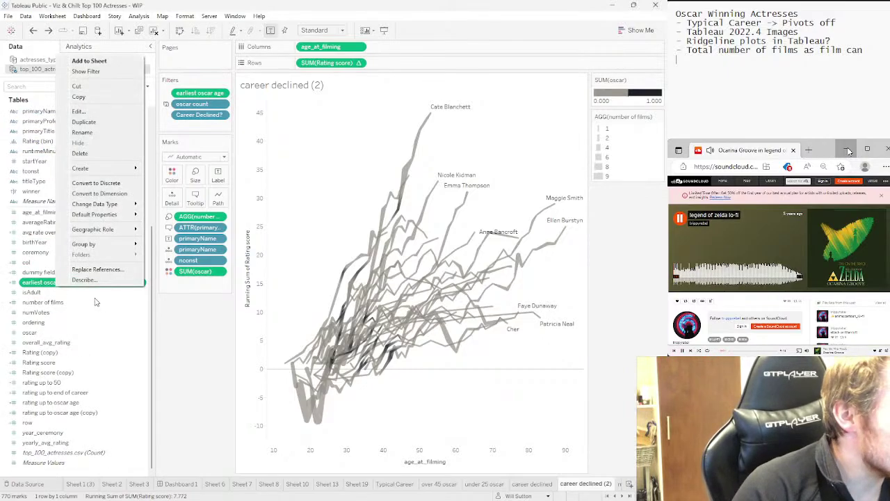
{"action": "left_click", "coordinate": [111, 123]}
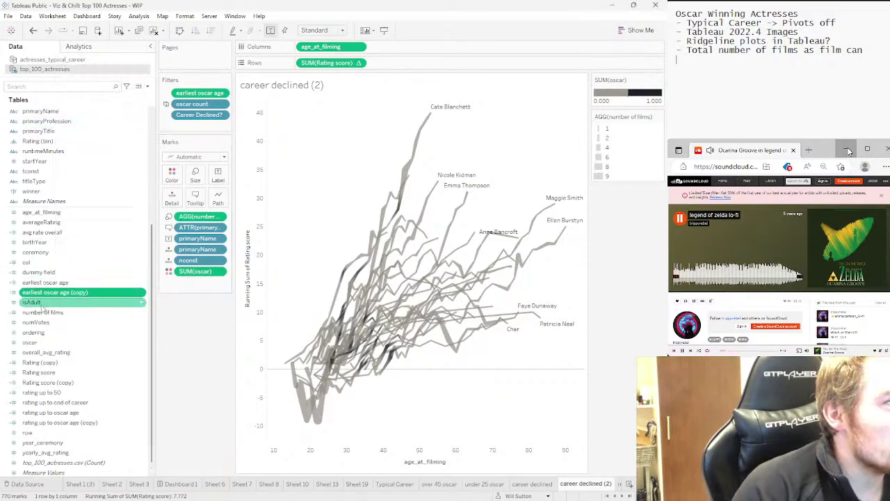
{"action": "right_click", "coordinate": [67, 292]}
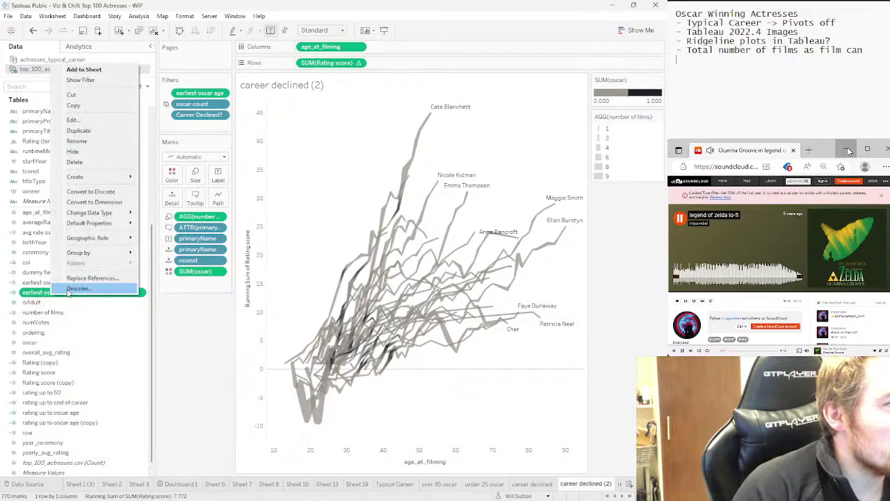
{"action": "left_click", "coordinate": [99, 120]}
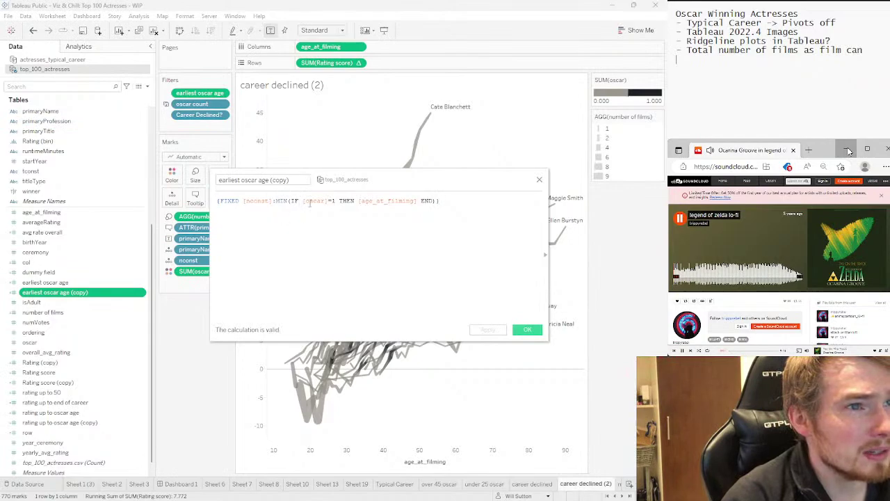
{"action": "double_click", "coordinate": [347, 201]}
{"action": "left_click_drag", "start_coordinate": [357, 200], "coordinate": [291, 200]}
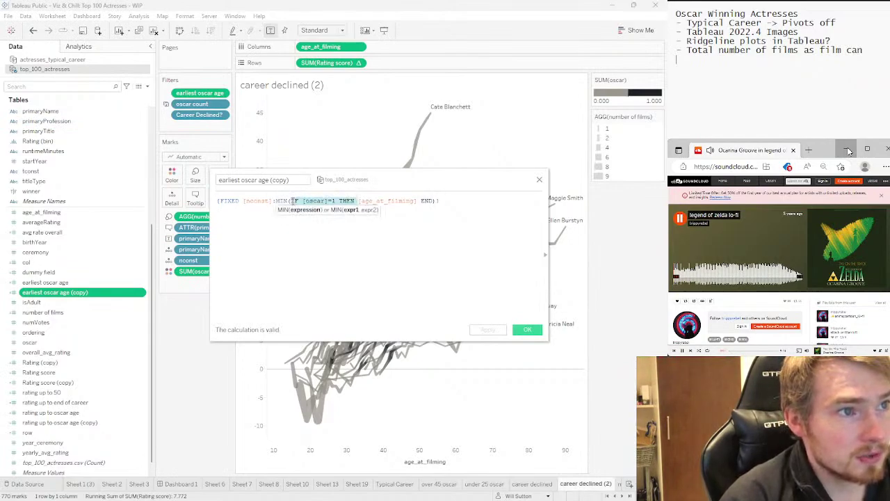
{"action": "key", "text": "BackSpace"}
{"action": "left_click", "coordinate": [369, 201]}
{"action": "key", "text": "BackSpace"}
{"action": "key", "text": "BackSpace"}
{"action": "key", "text": "BackSpace"}
{"action": "key", "text": "BackSpace"}
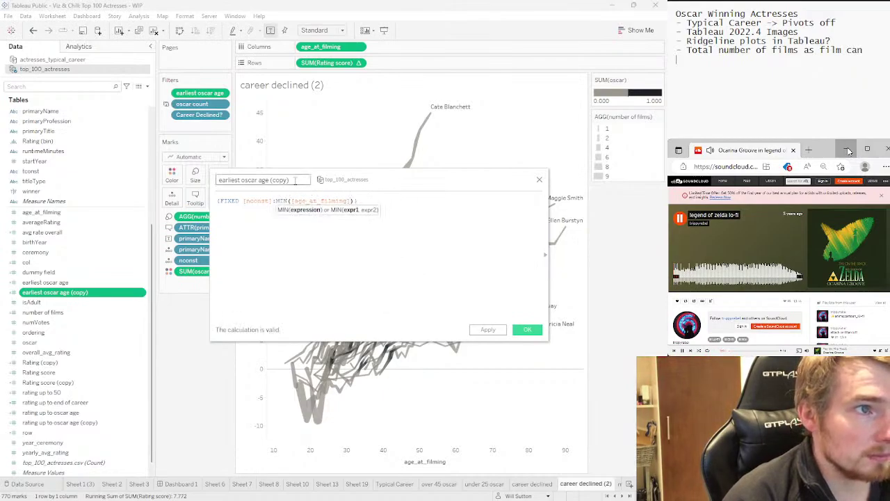
Rename the copied calculation as earliest film age and save it
{"action": "left_click_drag", "start_coordinate": [242, 179], "coordinate": [291, 179]}
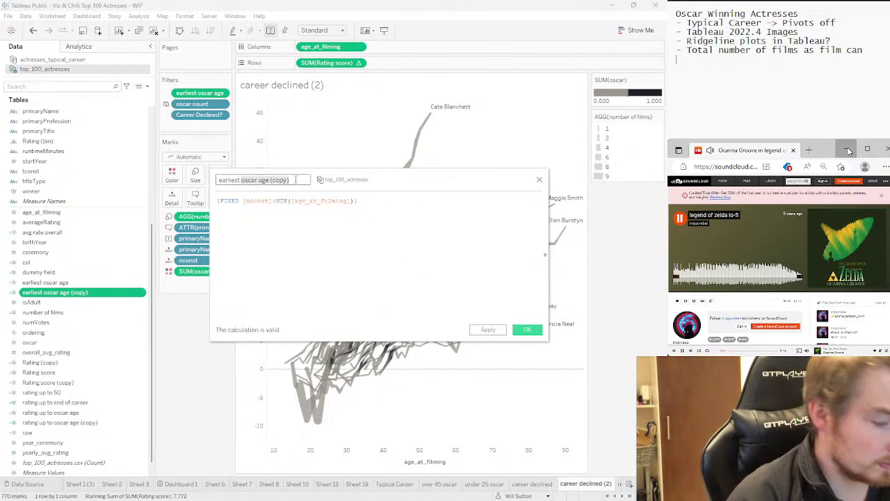
{"action": "type", "text": "film a"}
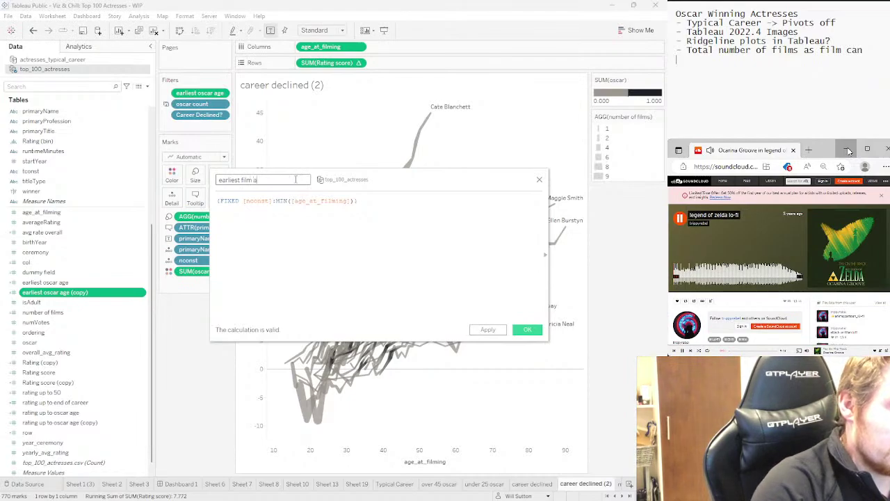
{"action": "type", "text": "ge"}
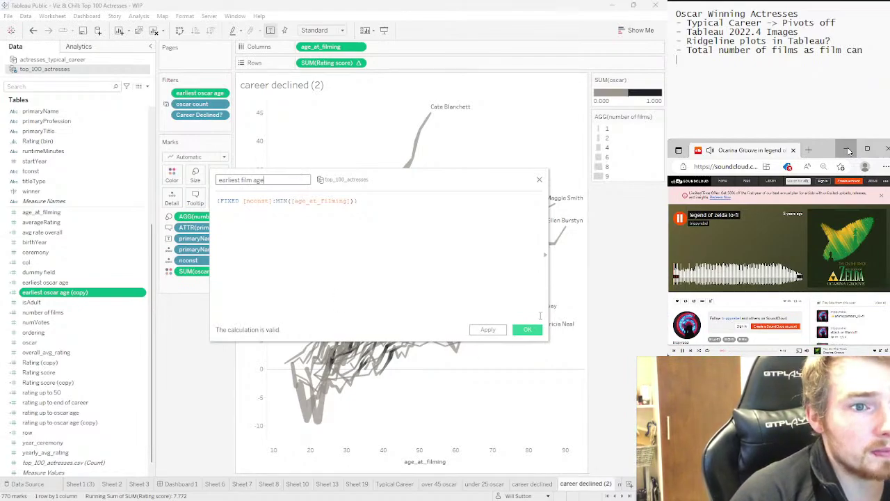
{"action": "left_click", "coordinate": [527, 329]}
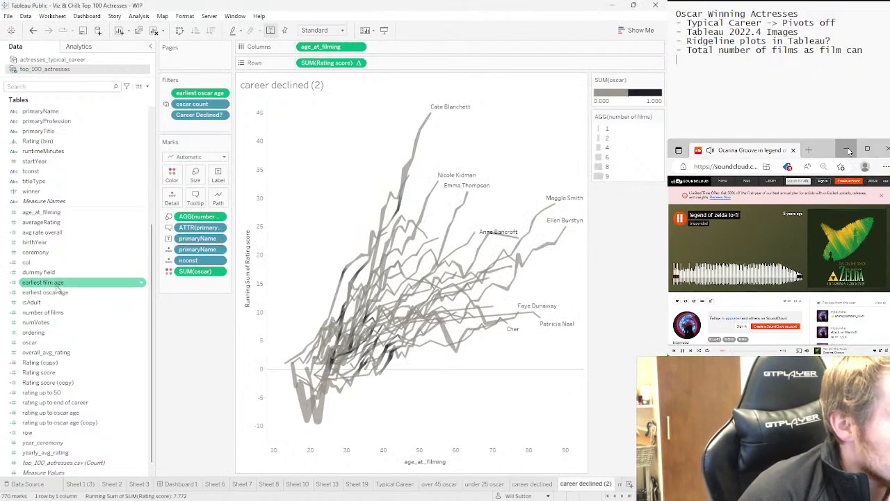
Create a calculated field from earliest film age, write ([earliest film age]-1), and insert four blank lines above it
{"action": "right_click", "coordinate": [58, 287]}
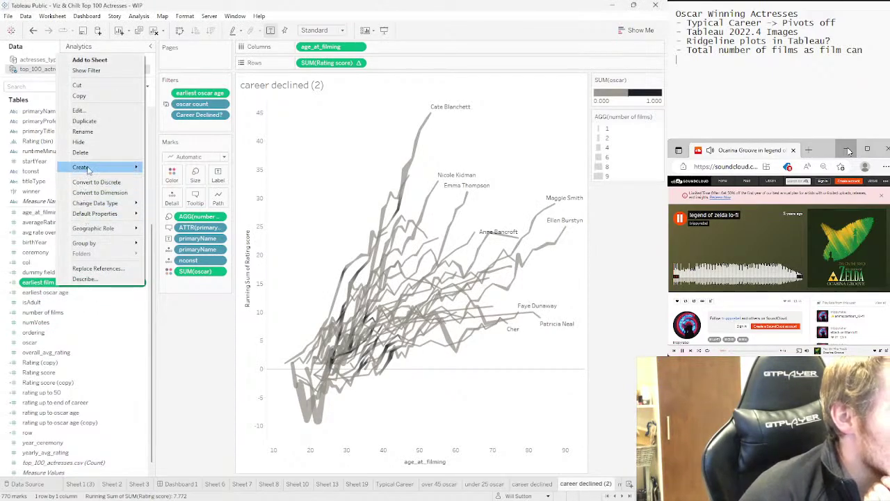
{"action": "mouse_move", "coordinate": [83, 167]}
{"action": "left_click", "coordinate": [167, 167]}
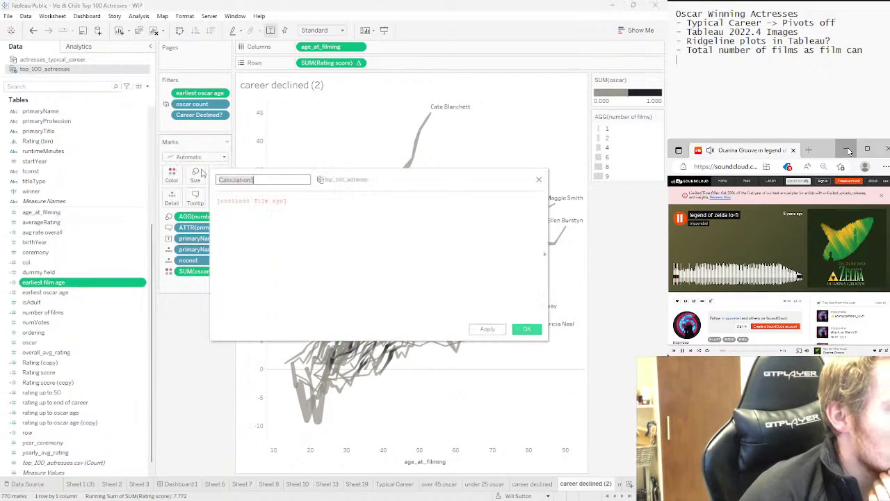
{"action": "left_click", "coordinate": [290, 201]}
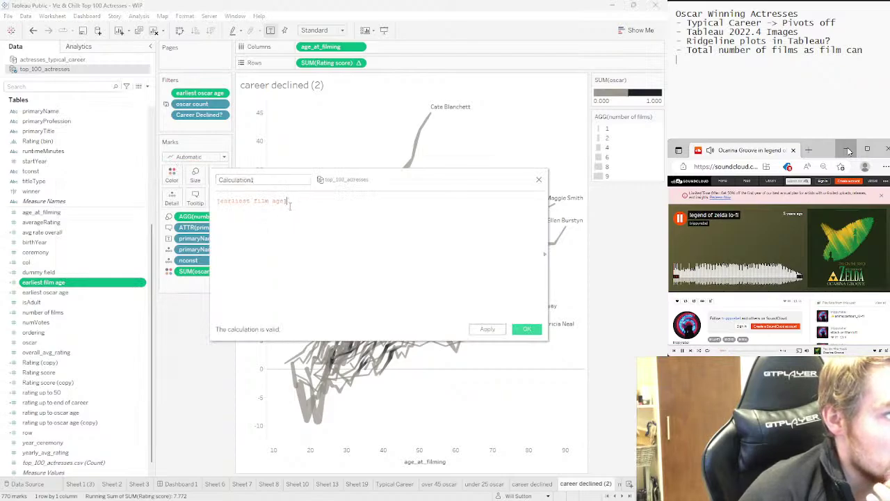
{"action": "left_click", "coordinate": [219, 201]}
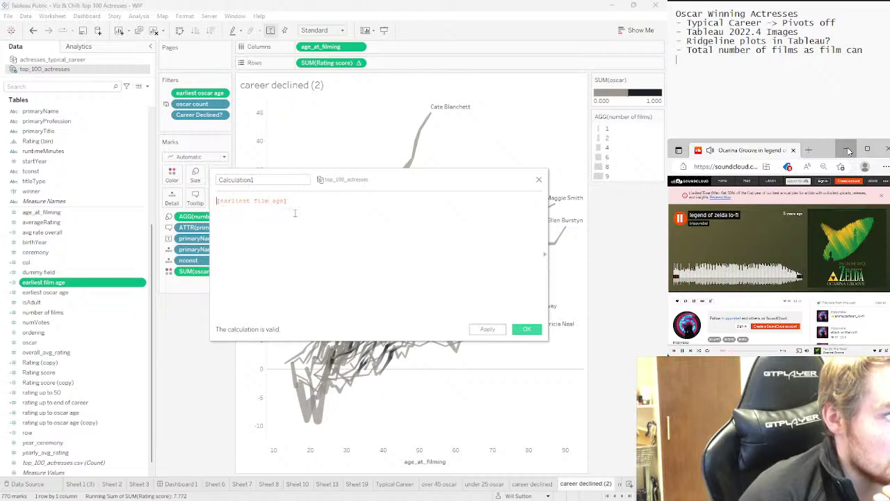
{"action": "left_click", "coordinate": [301, 201]}
{"action": "type", "text": "-1"}
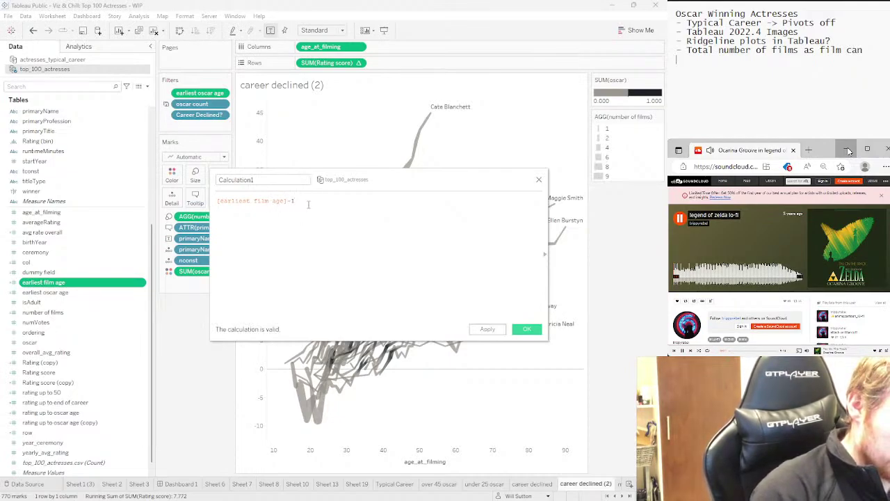
{"action": "type", "text": ")"}
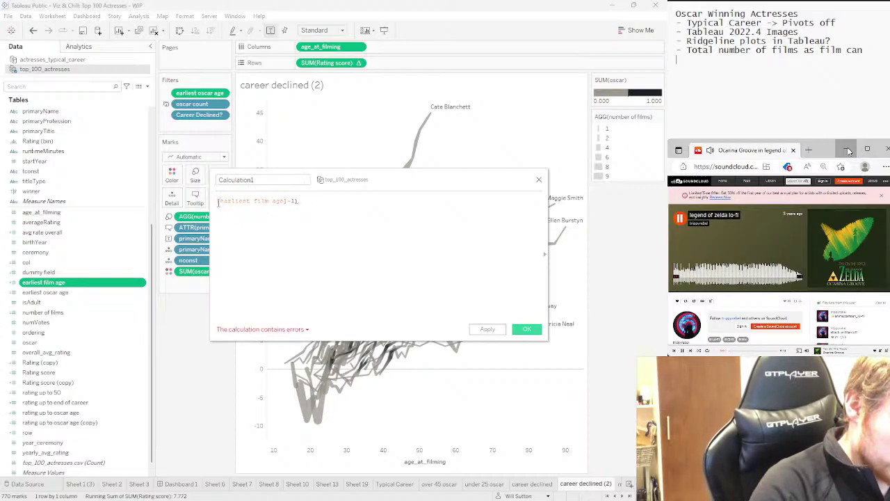
{"action": "left_click", "coordinate": [218, 202]}
{"action": "key", "text": "Return"}
{"action": "key", "text": "Return"}
{"action": "key", "text": "Return"}
{"action": "key", "text": "Return"}
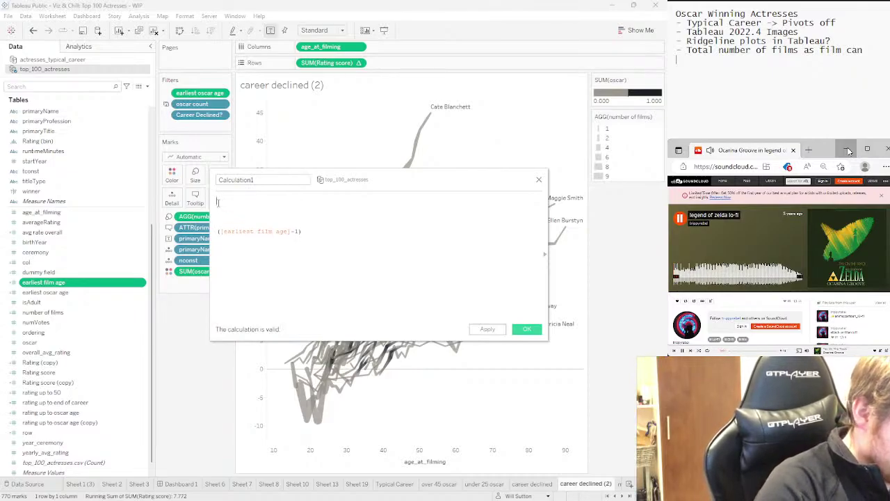
{"action": "type", "text": "film"}
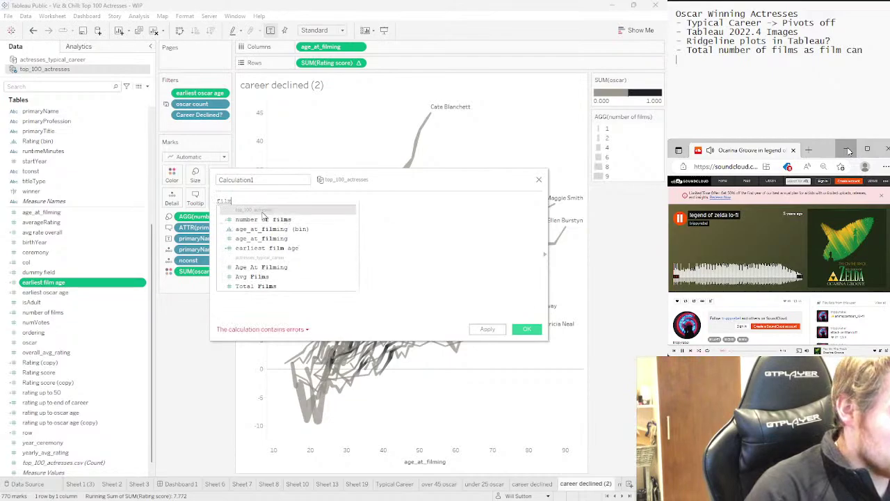
{"action": "key", "text": "BackSpace"}
{"action": "key", "text": "BackSpace"}
{"action": "key", "text": "BackSpace"}
{"action": "key", "text": "BackSpace"}
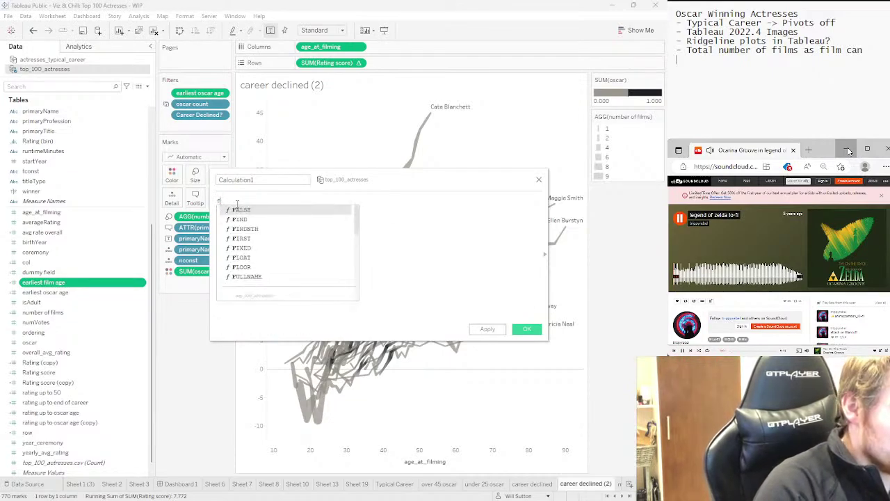
Start the formula's first line with [rating up to 50]/( as the numerator and opening of the denominator
{"action": "type", "text": "rating"}
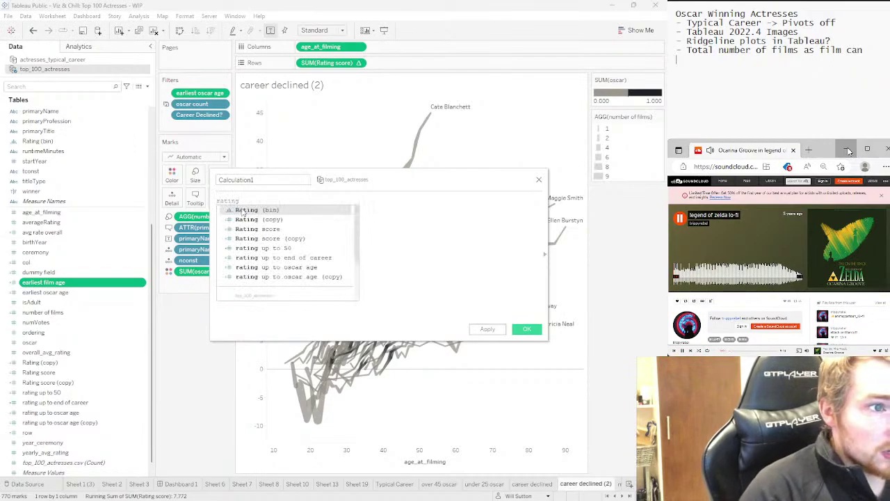
{"action": "left_click", "coordinate": [304, 246]}
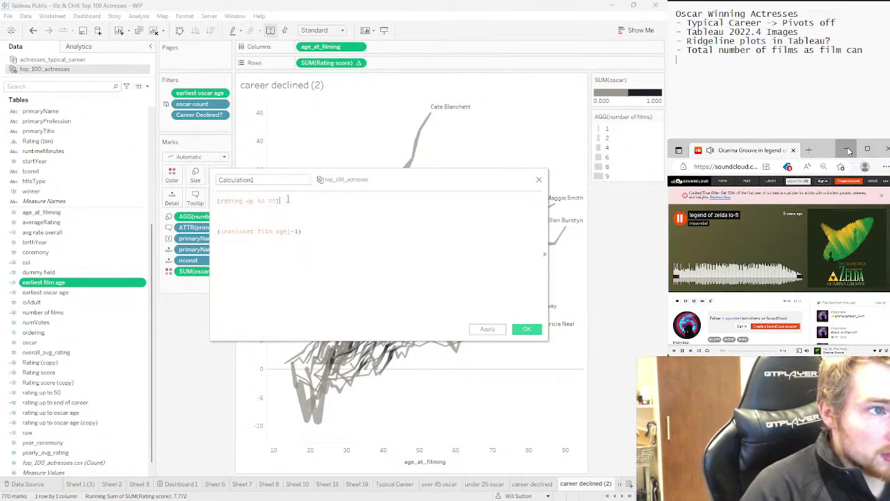
{"action": "type", "text": "/("}
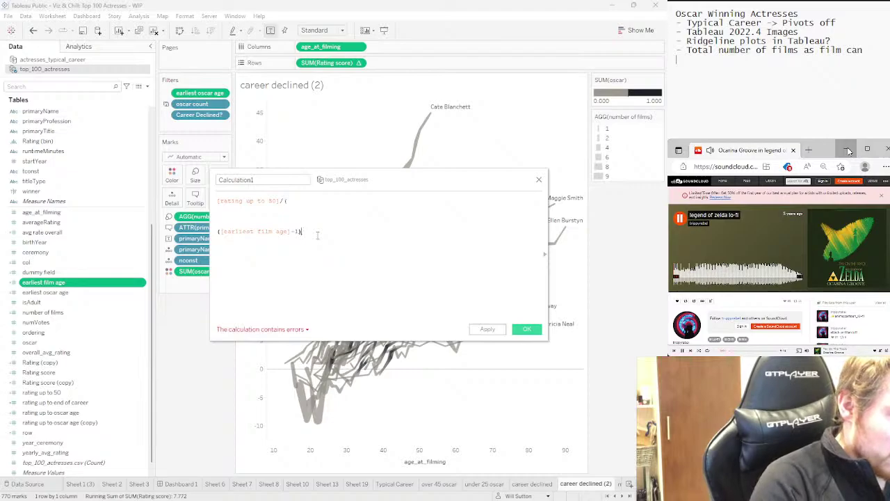
Complete the denominator as 49-([earliest film age]-1) and close its outer bracket
{"action": "type", "text": "-"}
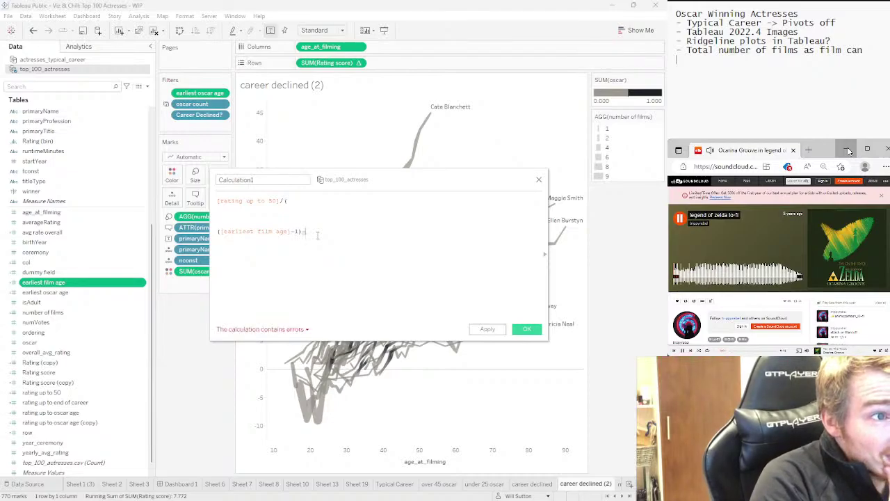
{"action": "key", "text": "BackSpace"}
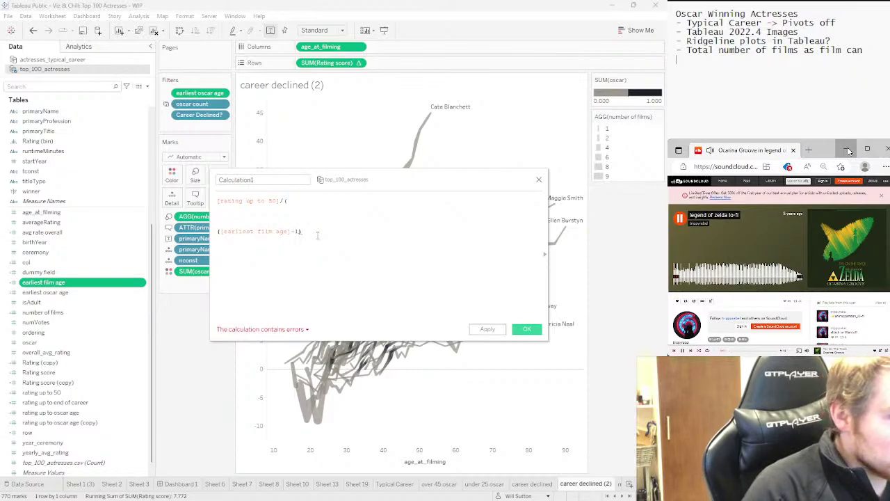
{"action": "type", "text": "50-"}
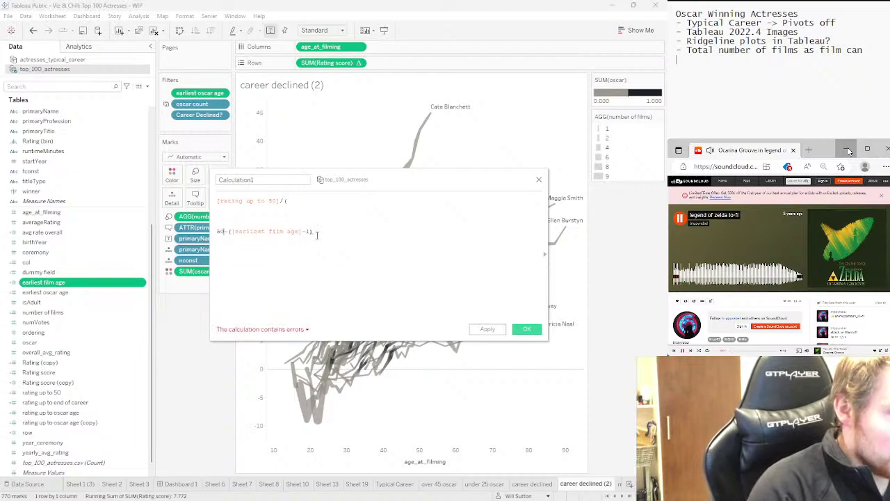
{"action": "key", "text": "BackSpace"}
{"action": "key", "text": "BackSpace"}
{"action": "type", "text": "49"}
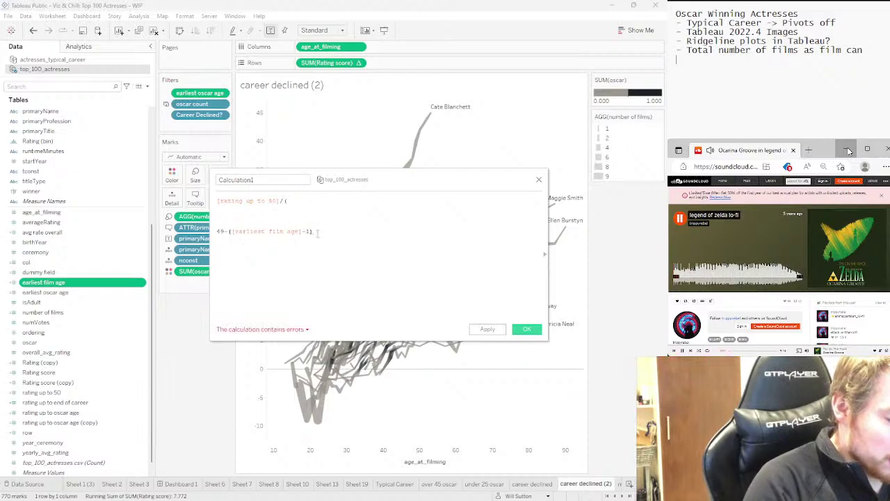
{"action": "type", "text": ")"}
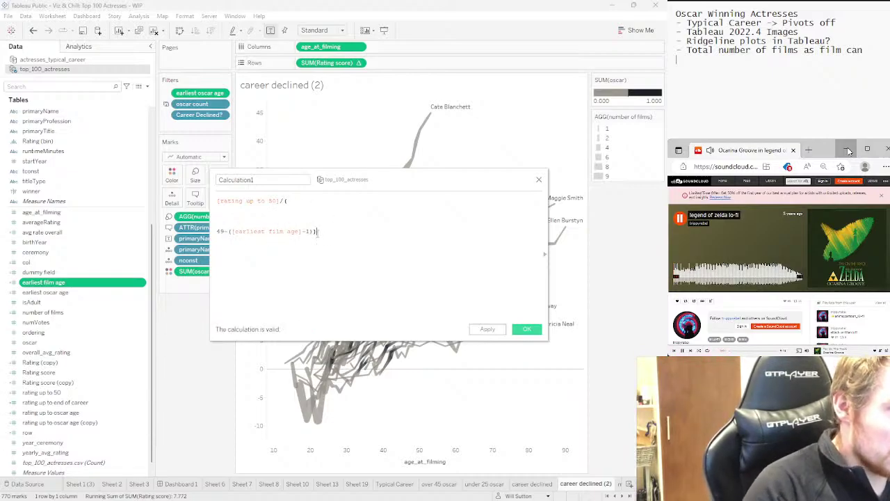
Remove the blank lines and join the formula into one line: [rating up to 50]/(49-([earliest film age]-1))
{"action": "left_click", "coordinate": [284, 217]}
{"action": "key", "text": "BackSpace"}
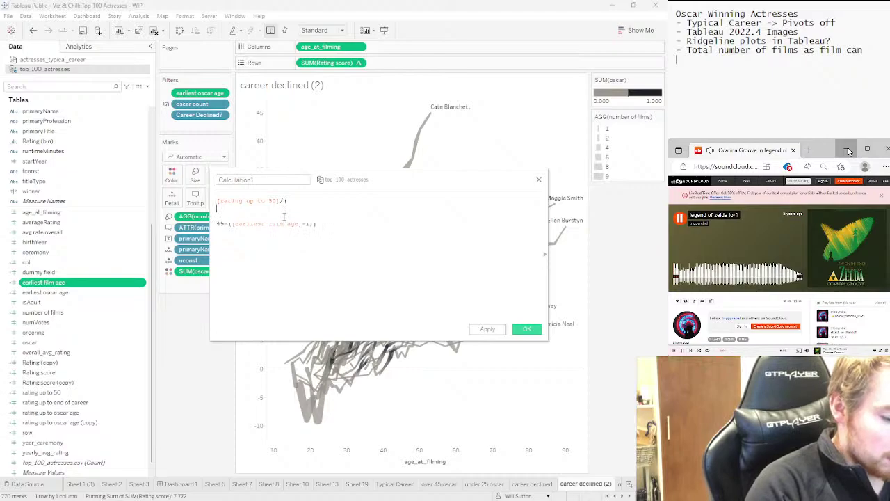
{"action": "key", "text": "BackSpace"}
{"action": "key", "text": "BackSpace"}
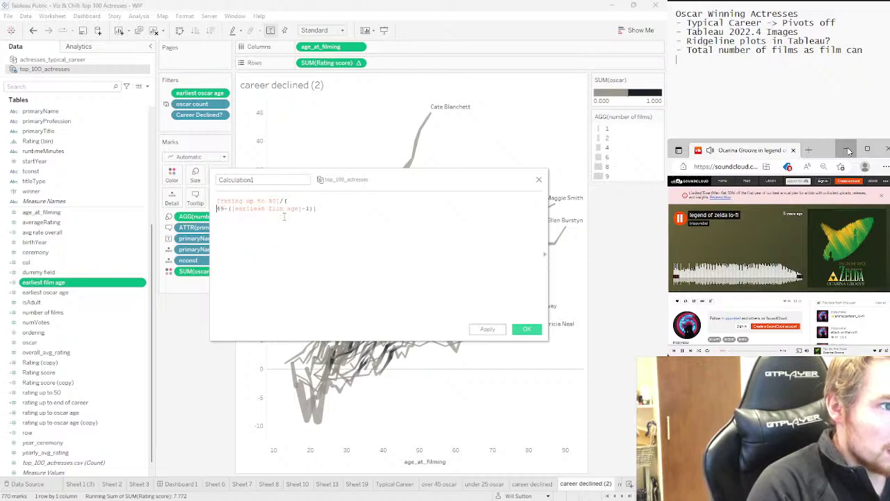
{"action": "left_click", "coordinate": [258, 180]}
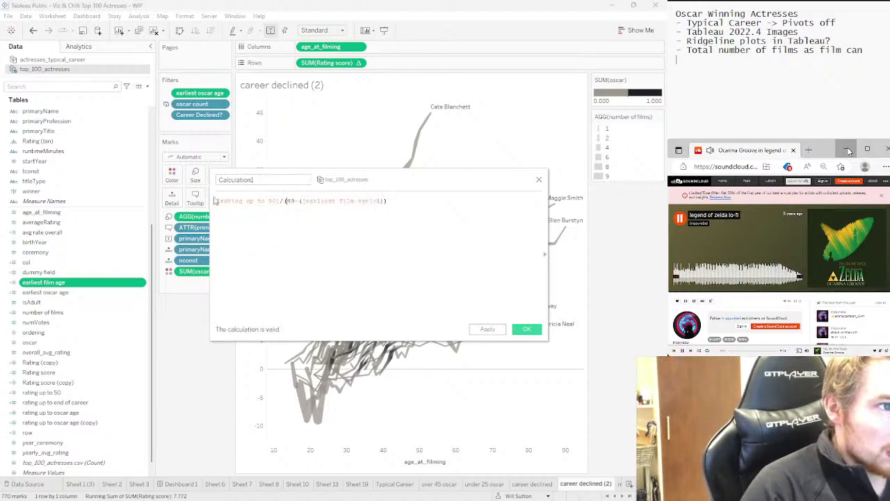
Add the comment // growth in rating to 50 on a new line above the formula
{"action": "left_click", "coordinate": [217, 201]}
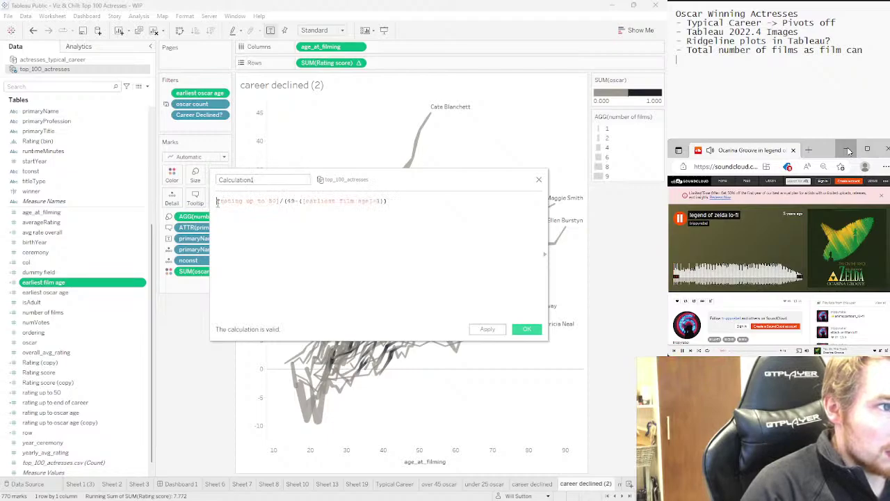
{"action": "key", "text": "Return"}
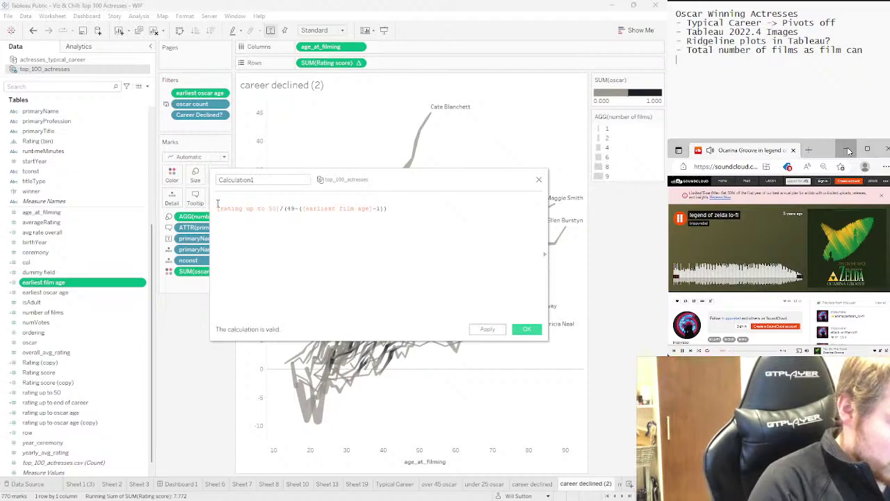
{"action": "type", "text": "// gr"}
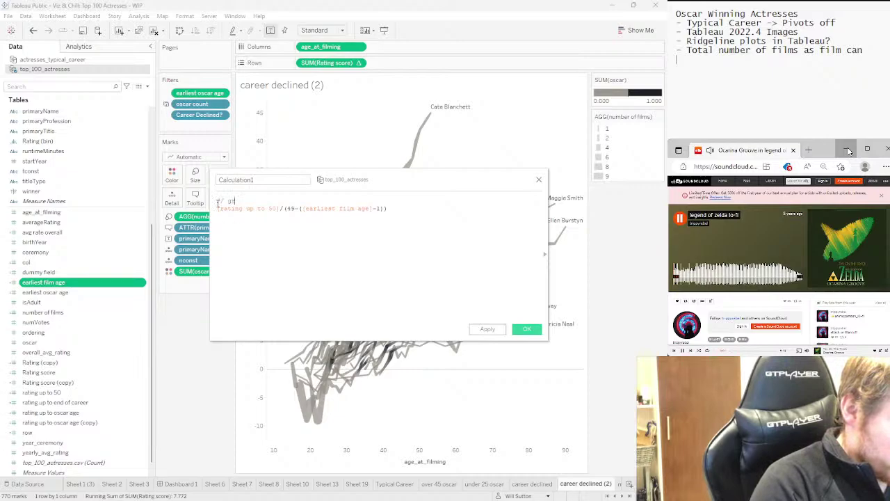
{"action": "type", "text": "owth in "}
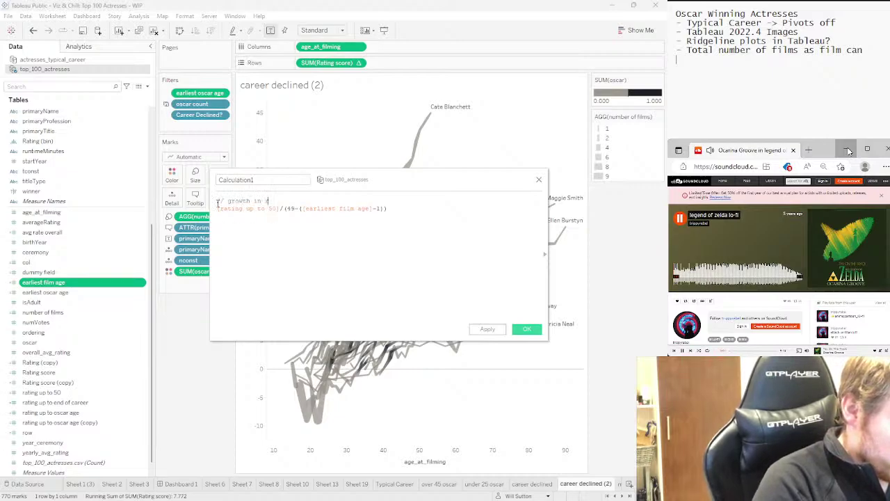
{"action": "type", "text": "rating to 50"}
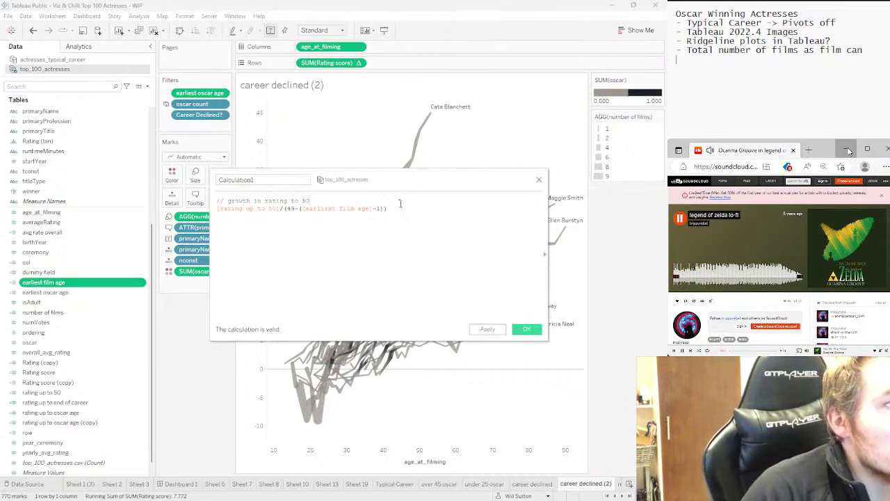
Copy the rating-growth formula line and paste it below, separated from the original by one blank line
{"action": "triple_click", "coordinate": [237, 208]}
{"action": "key", "text": "ctrl+c"}
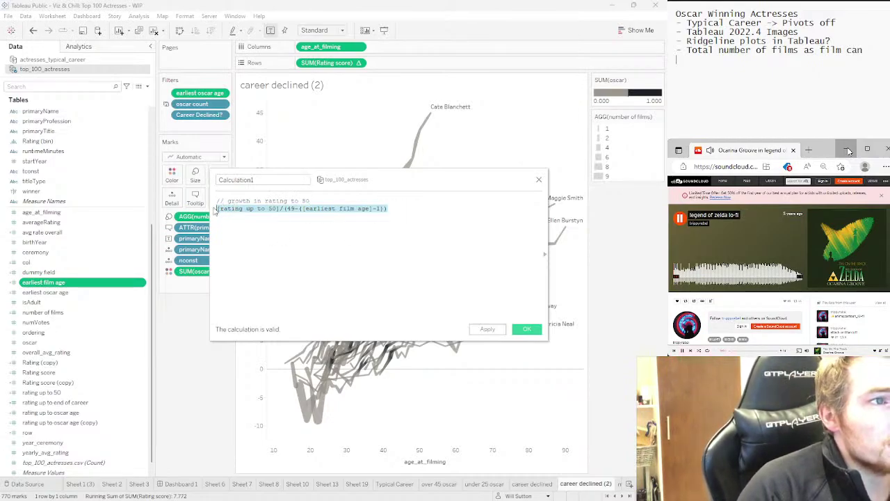
{"action": "left_click", "coordinate": [394, 209]}
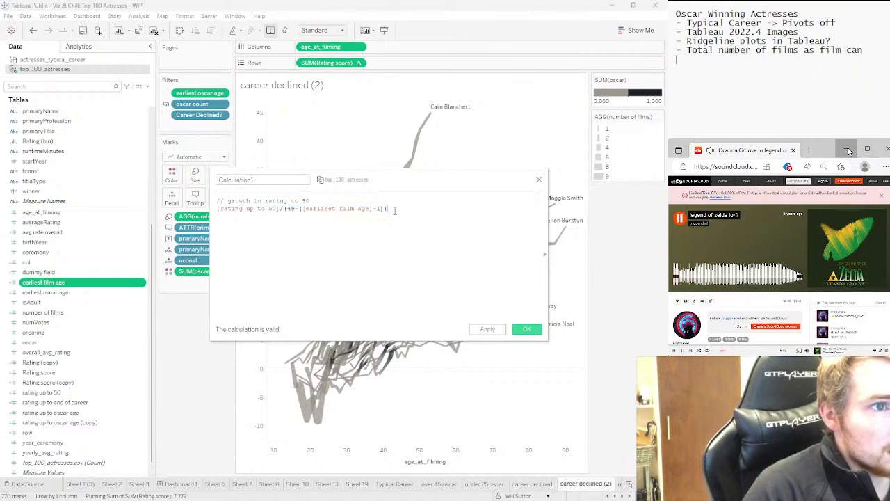
{"action": "key", "text": "Return"}
{"action": "key", "text": "Return"}
{"action": "key", "text": "ctrl+v"}
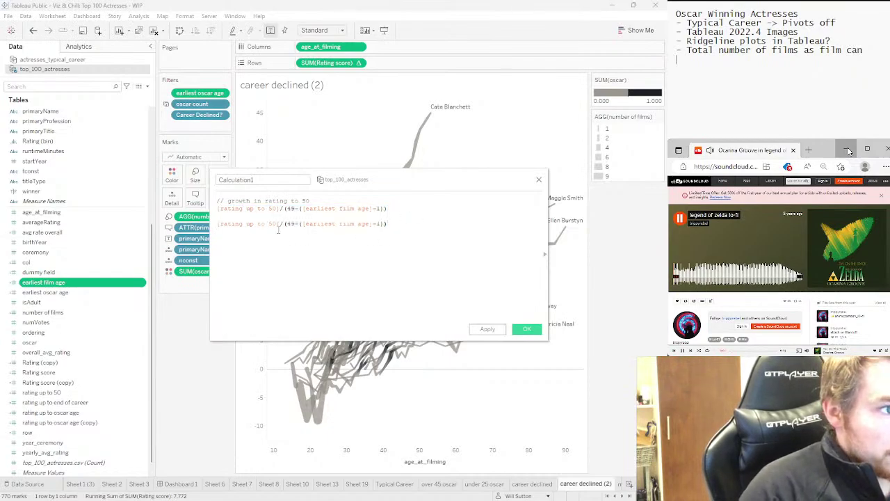
Insert [rating up to end of career]- at the start of the copied formula line, directly before [rating up to 50]
{"action": "left_click", "coordinate": [214, 225]}
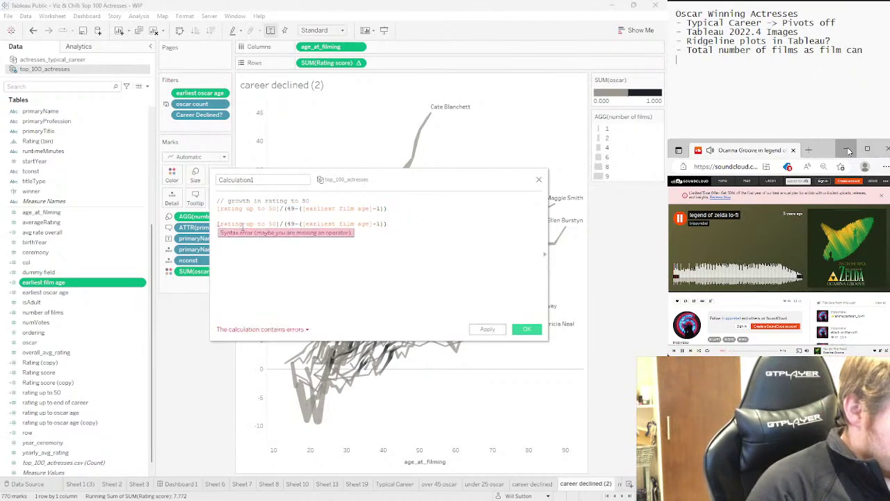
{"action": "type", "text": "ra"}
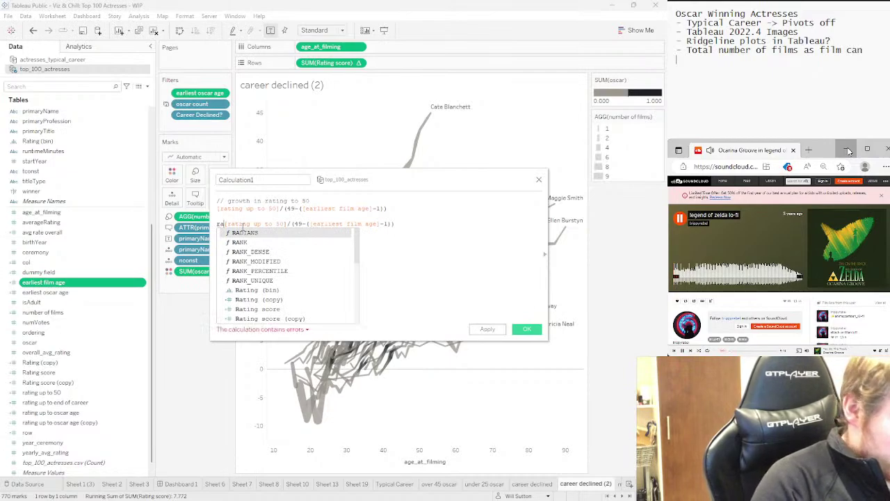
{"action": "key", "text": "BackSpace"}
{"action": "key", "text": "BackSpace"}
{"action": "key", "text": "Return"}
{"action": "key", "text": "Return"}
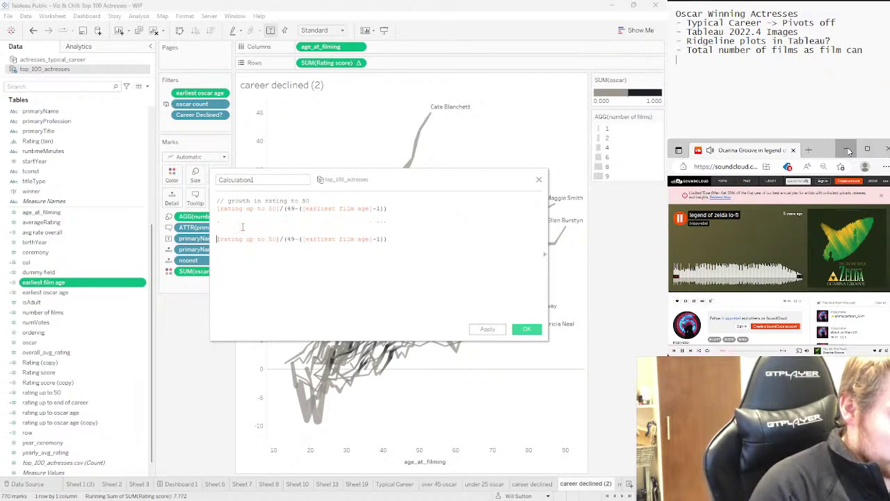
{"action": "type", "text": "rating"}
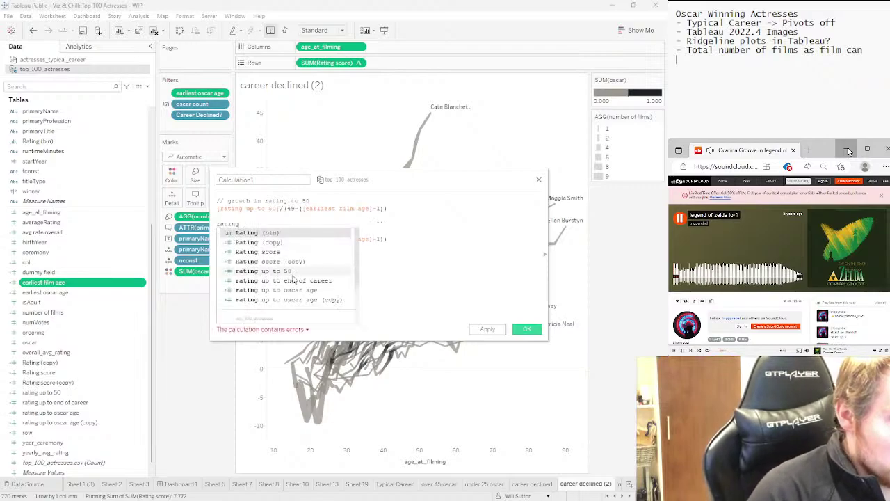
{"action": "left_click", "coordinate": [293, 277]}
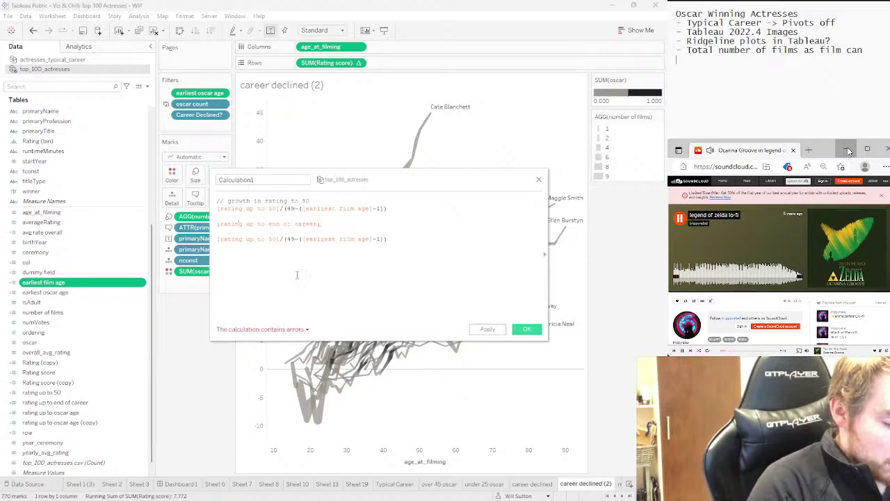
{"action": "type", "text": "/"}
{"action": "key", "text": "Delete"}
{"action": "key", "text": "Delete"}
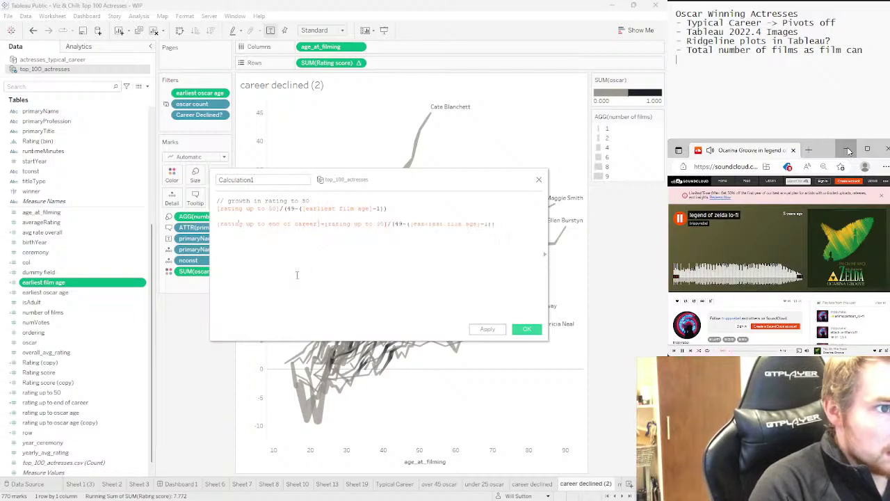
{"action": "key", "text": "BackSpace"}
{"action": "type", "text": "-"}
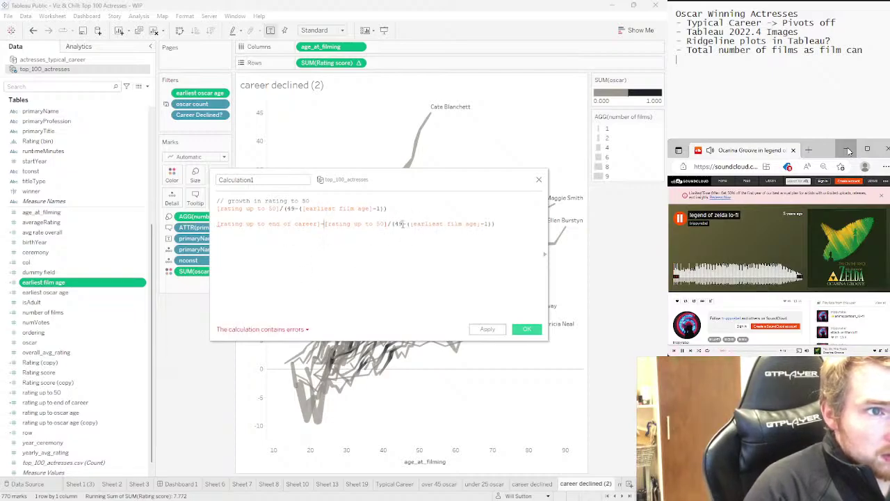
Change the denominator of the second formula line to (([earliest film age])-50)
{"action": "key", "text": "Left"}
{"action": "key", "text": "Left"}
{"action": "key", "text": "Left"}
{"action": "key", "text": "Left"}
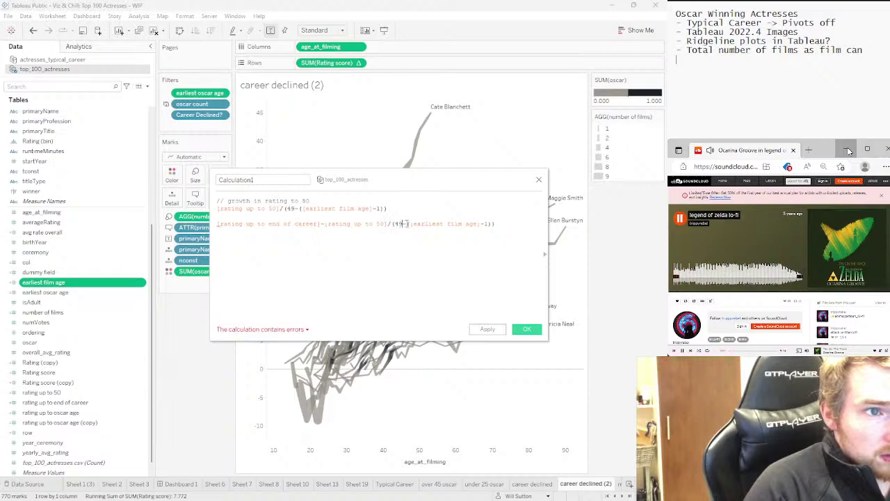
{"action": "key", "text": "BackSpace"}
{"action": "key", "text": "BackSpace"}
{"action": "key", "text": "BackSpace"}
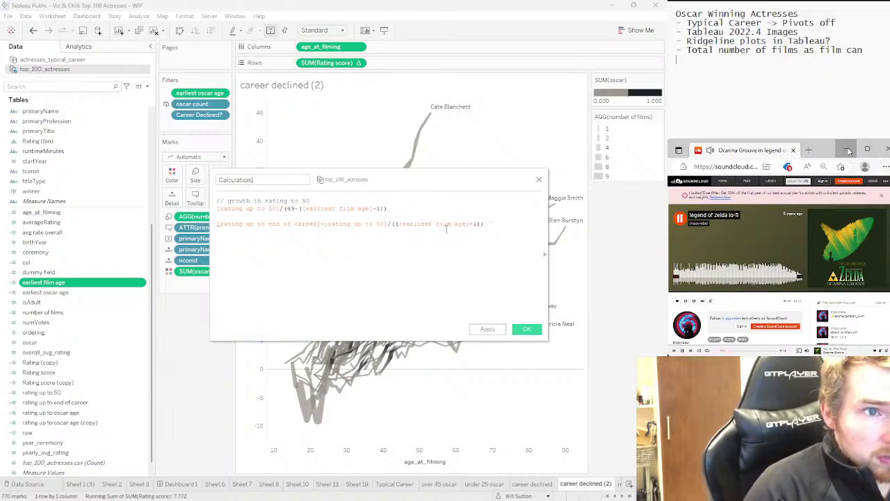
{"action": "key", "text": "BackSpace"}
{"action": "key", "text": "BackSpace"}
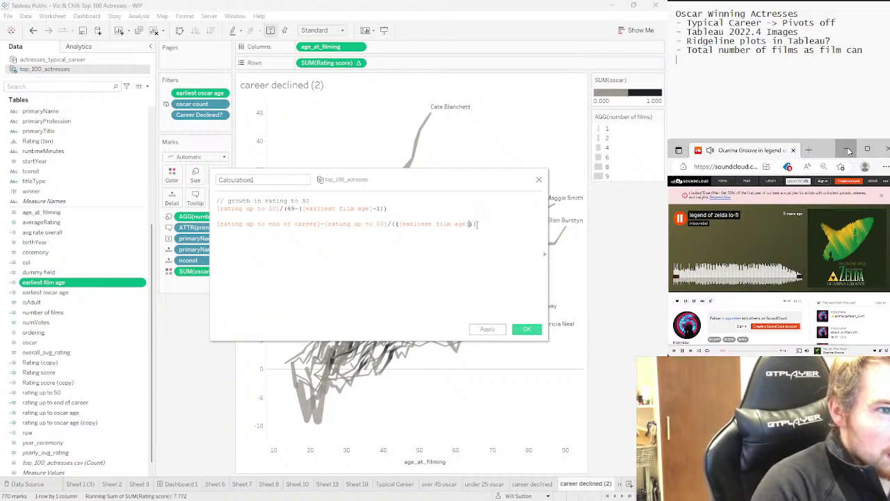
{"action": "type", "text": ")"}
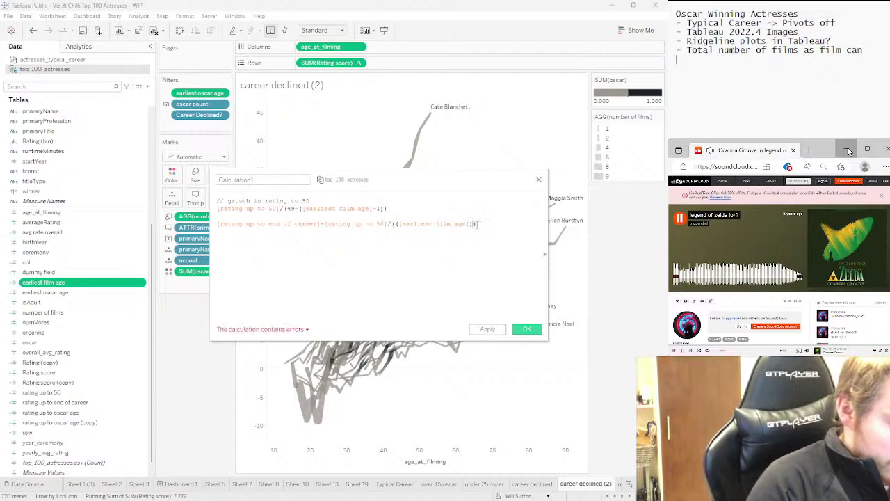
{"action": "type", "text": "-50"}
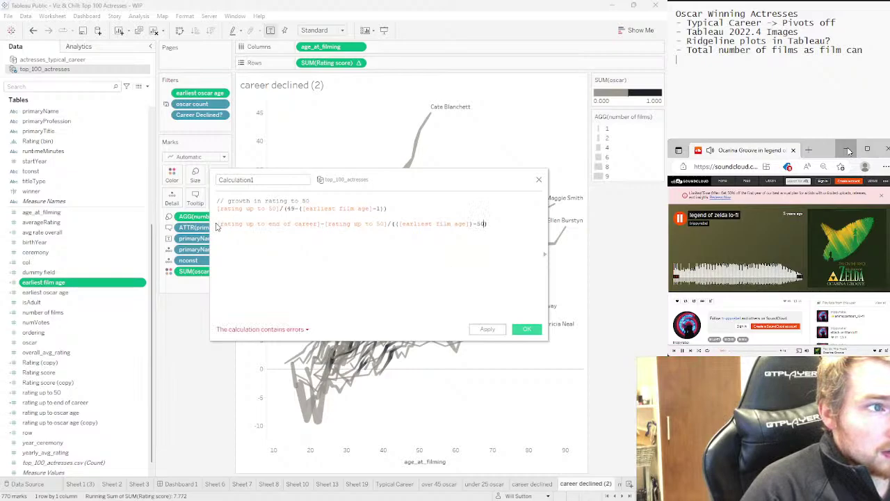
Comment out the second formula line with // and save the calculation
{"action": "left_click", "coordinate": [217, 225]}
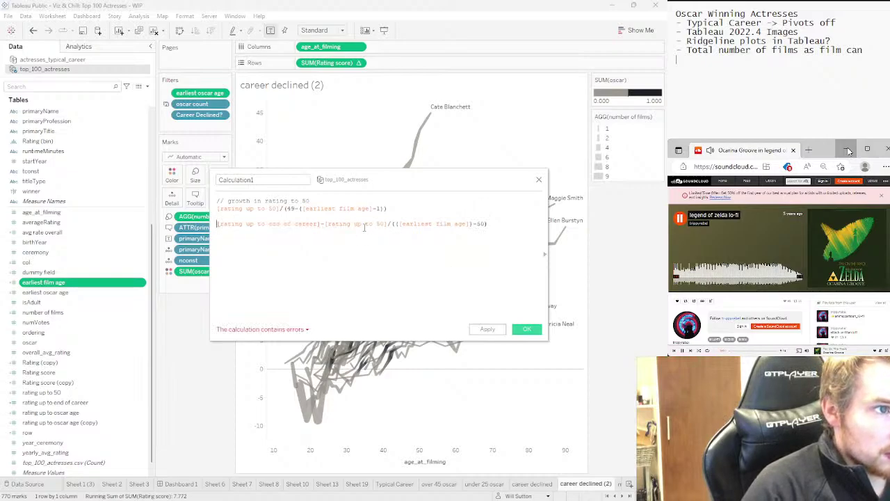
{"action": "key", "text": "Up"}
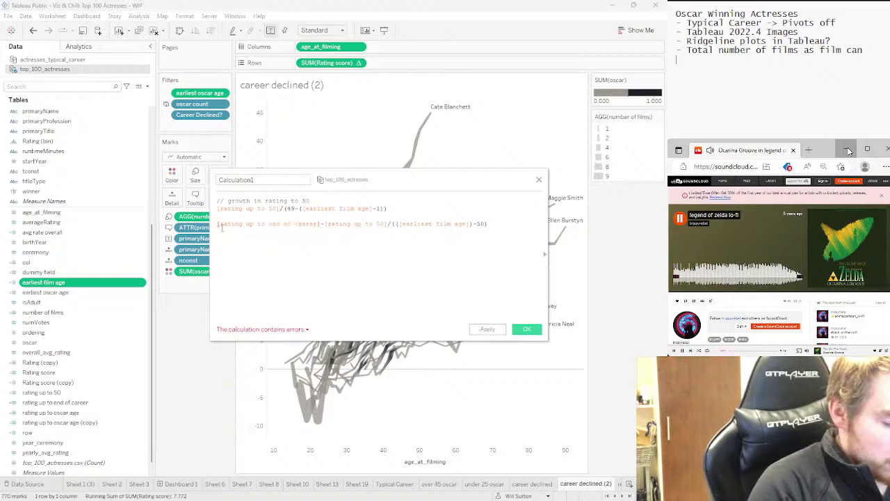
{"action": "left_click", "coordinate": [221, 224]}
{"action": "type", "text": "//"}
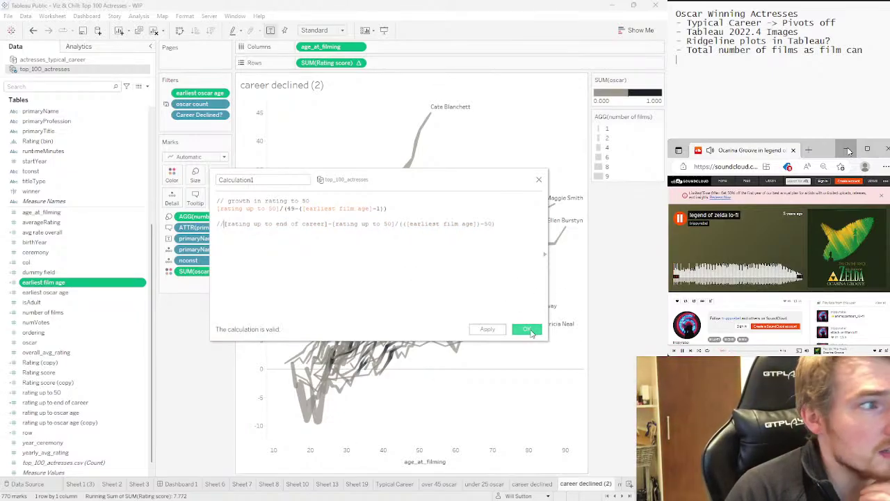
{"action": "left_click", "coordinate": [527, 330]}
Reopen Calculation1 for editing, rename it Better in 50s? and save it
{"action": "right_click", "coordinate": [51, 255]}
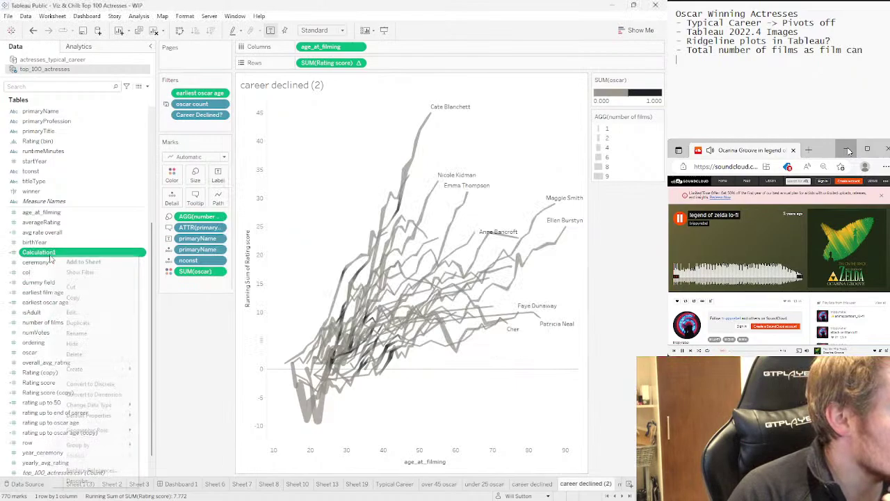
{"action": "left_click", "coordinate": [72, 313]}
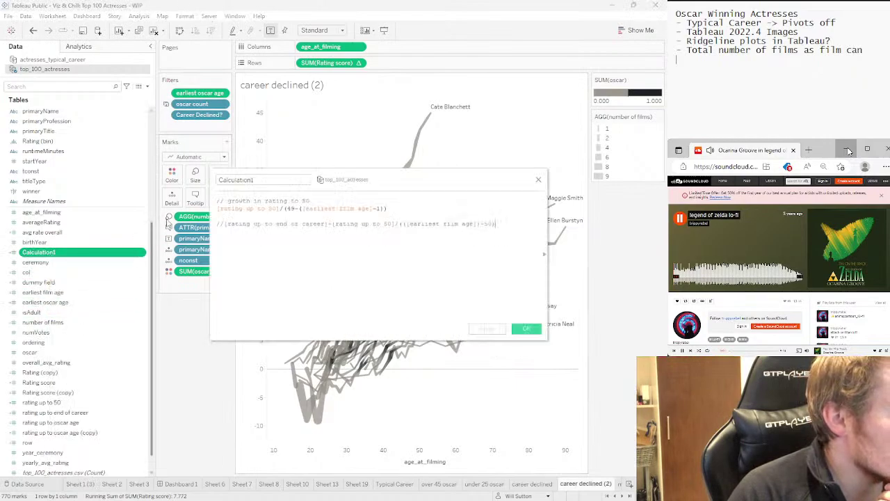
{"action": "type", "text": "Better in"}
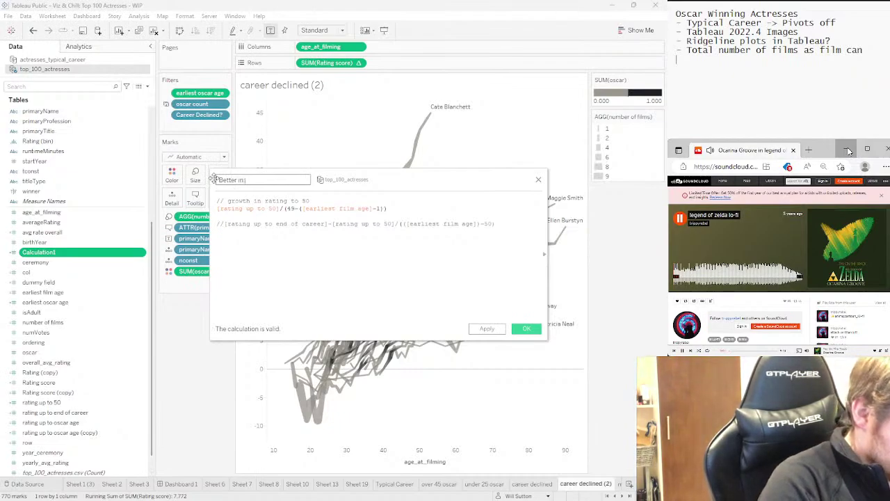
{"action": "type", "text": " 50s"}
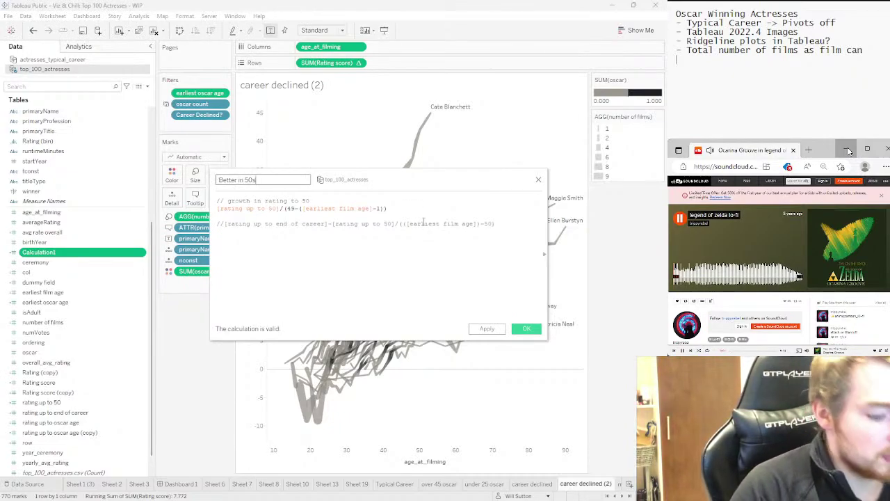
{"action": "type", "text": "?"}
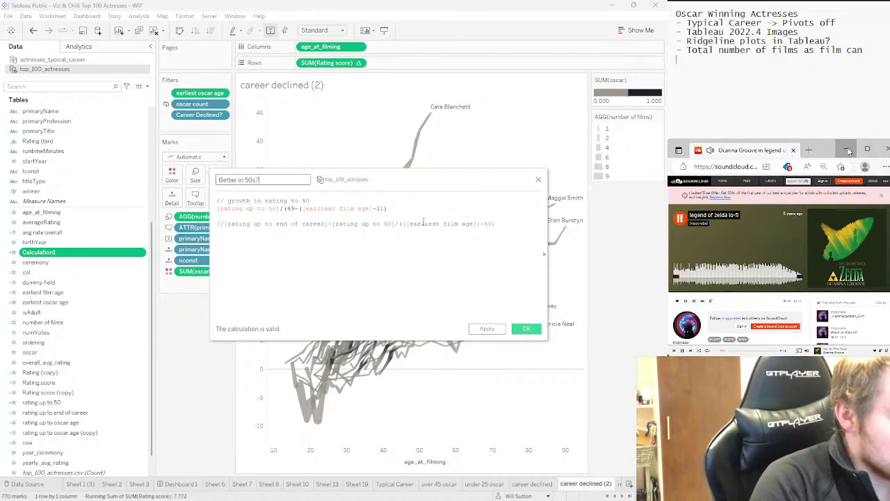
{"action": "left_click", "coordinate": [526, 328]}
Duplicate the earliest film age field
{"action": "left_click", "coordinate": [109, 303]}
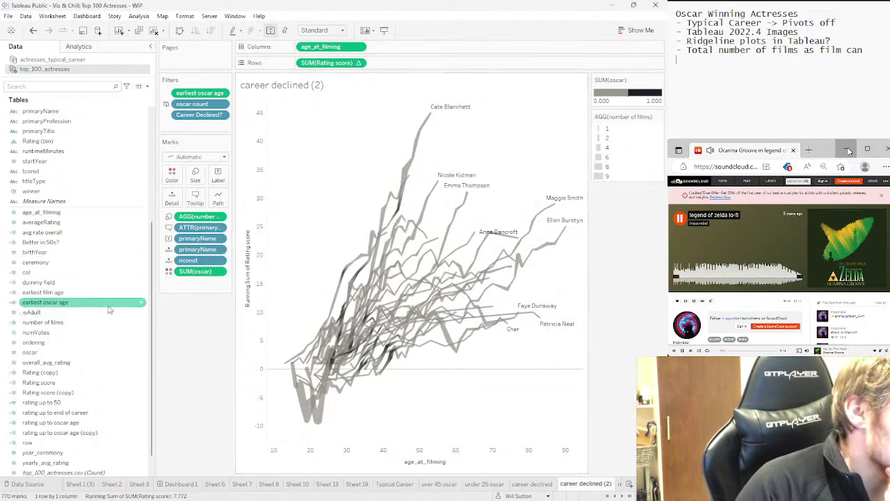
{"action": "right_click", "coordinate": [62, 293]}
{"action": "left_click", "coordinate": [77, 336]}
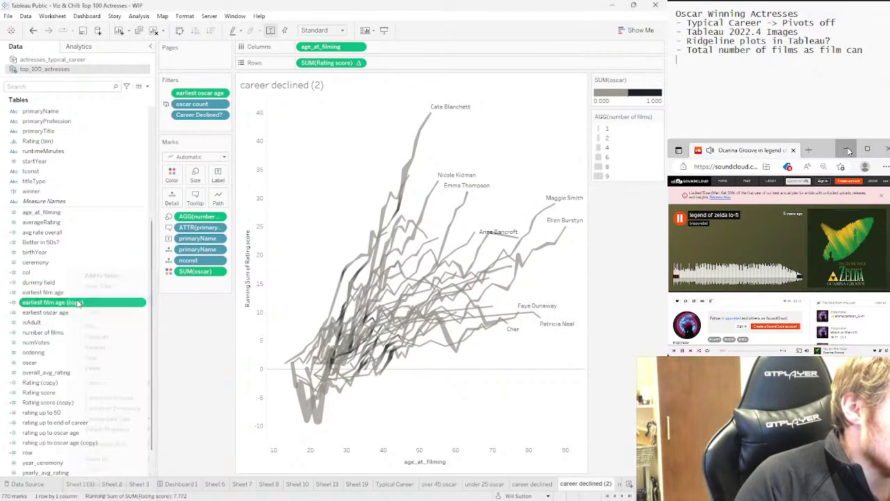
Edit the duplicated field, naming it latest film age and aggregating age_at_filming with MAX instead of MIN, and save it
{"action": "right_click", "coordinate": [70, 304]}
{"action": "left_click", "coordinate": [104, 326]}
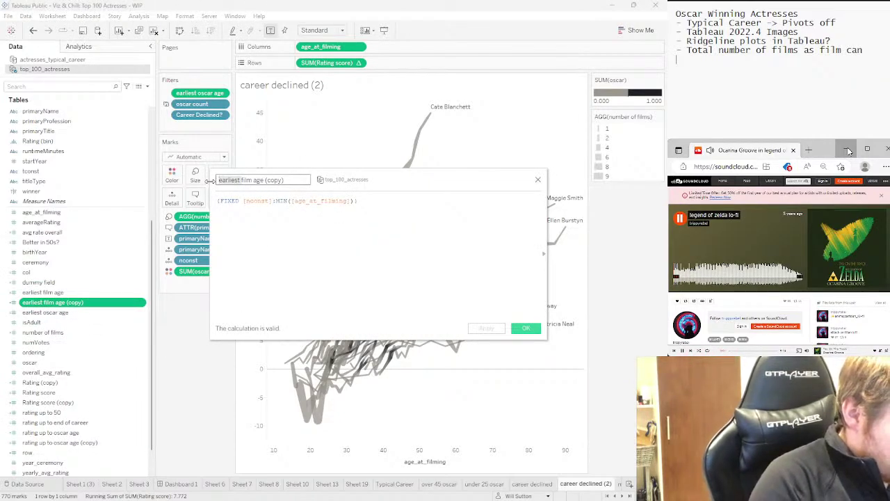
{"action": "key", "text": "BackSpace"}
{"action": "type", "text": "latest"}
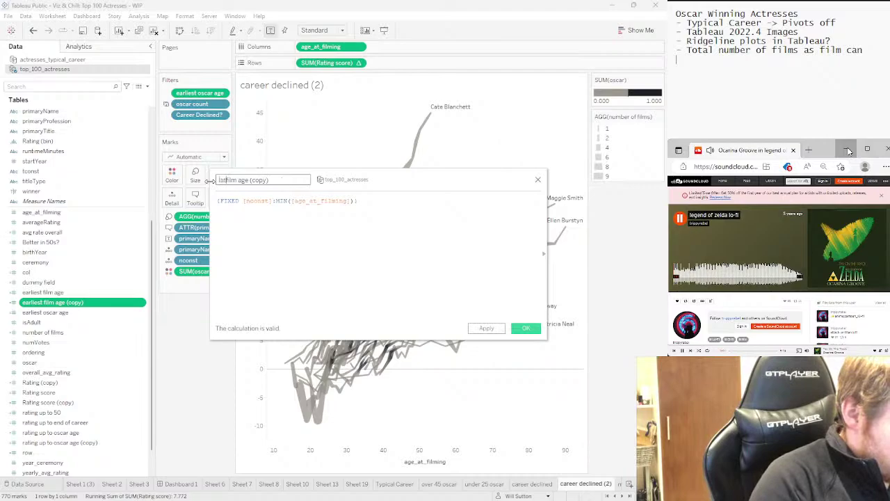
{"action": "left_click", "coordinate": [278, 199]}
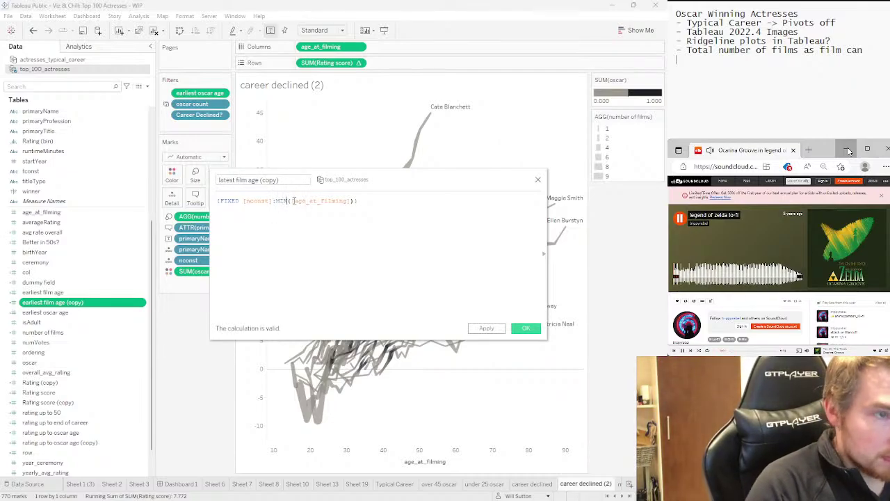
{"action": "type", "text": "MAX"}
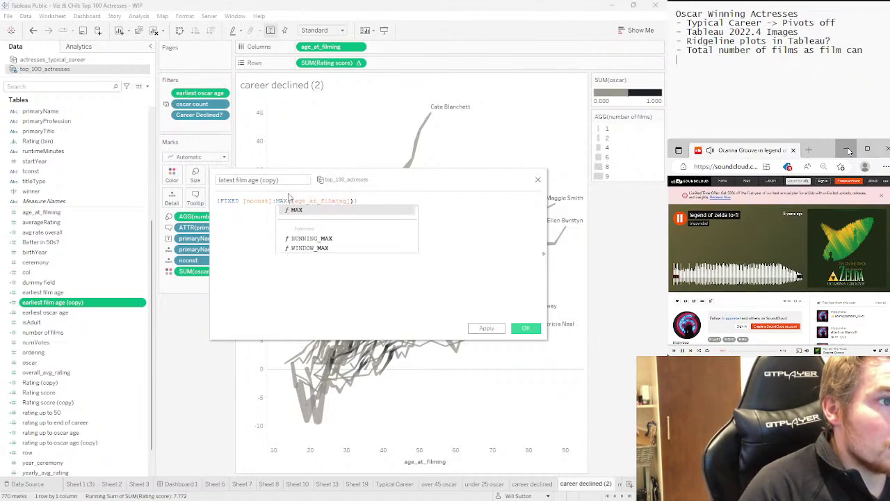
{"action": "left_click", "coordinate": [297, 177]}
{"action": "double_click", "coordinate": [297, 177]}
{"action": "key", "text": "BackSpace"}
{"action": "key", "text": "BackSpace"}
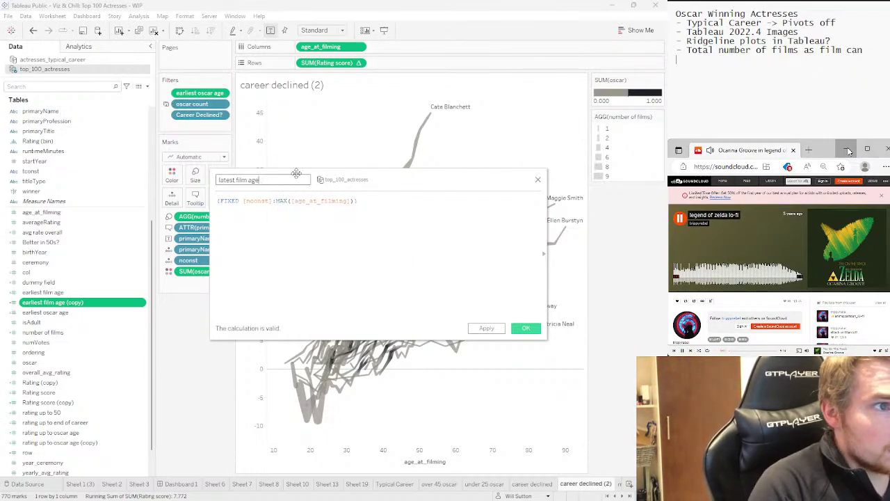
{"action": "left_click", "coordinate": [524, 330]}
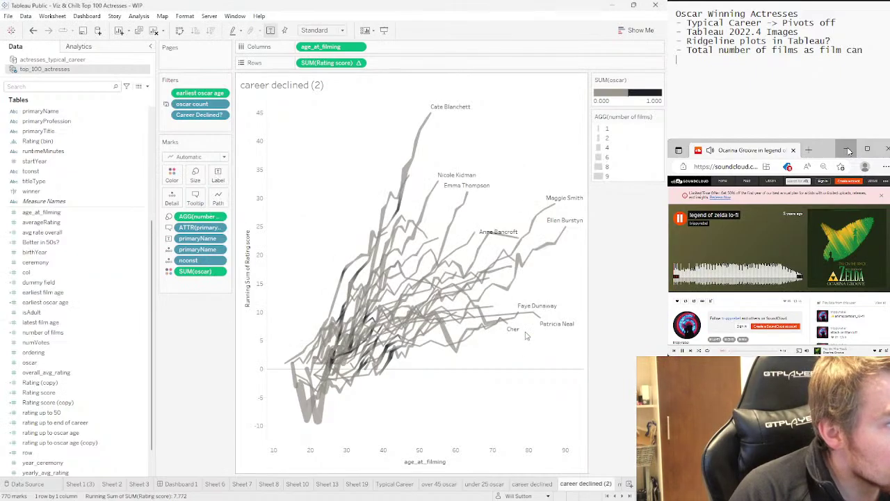
Reopen the Better in 50s? calculation, uncomment its second formula line, and replace earliest film age with latest film age there
{"action": "right_click", "coordinate": [43, 242]}
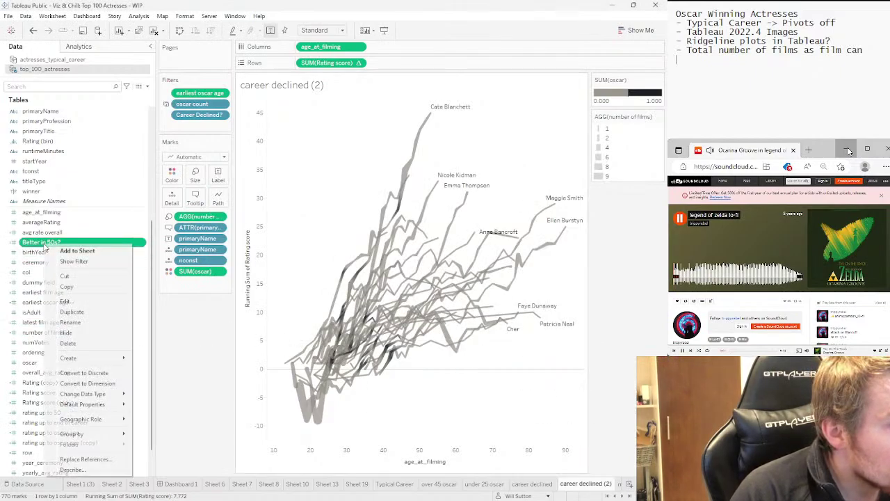
{"action": "left_click", "coordinate": [76, 302]}
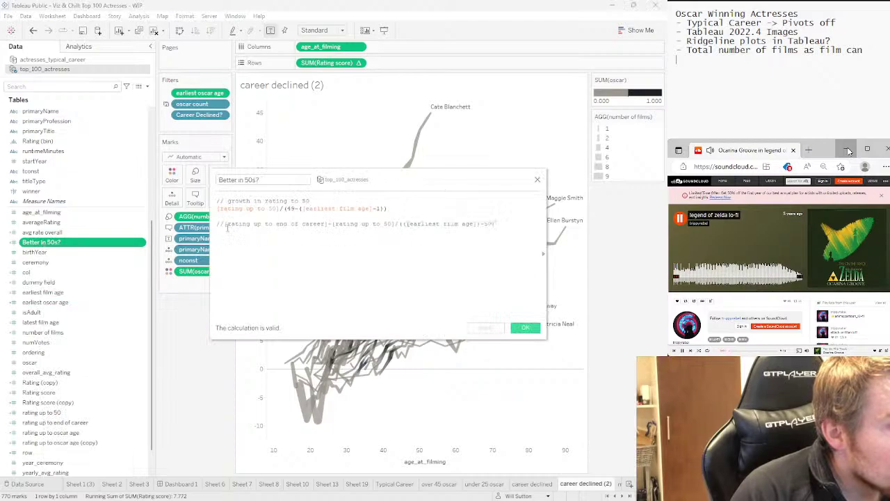
{"action": "key", "text": "BackSpace"}
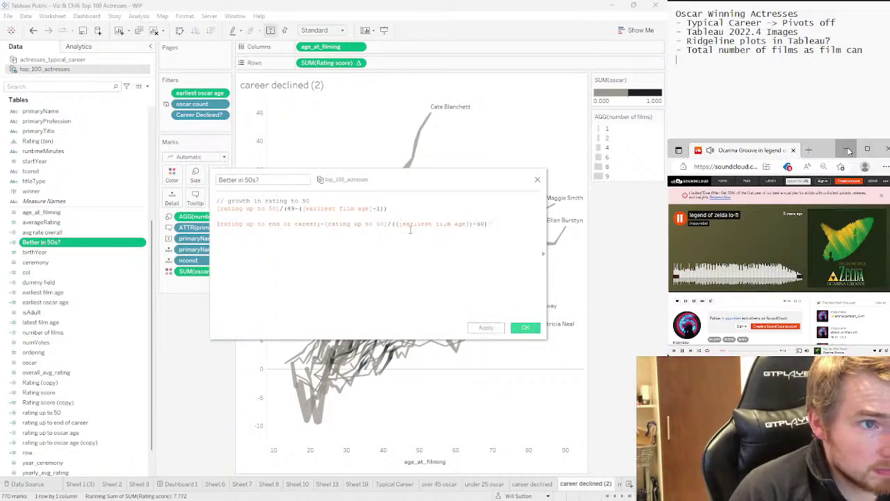
{"action": "left_click_drag", "start_coordinate": [402, 224], "coordinate": [414, 223]}
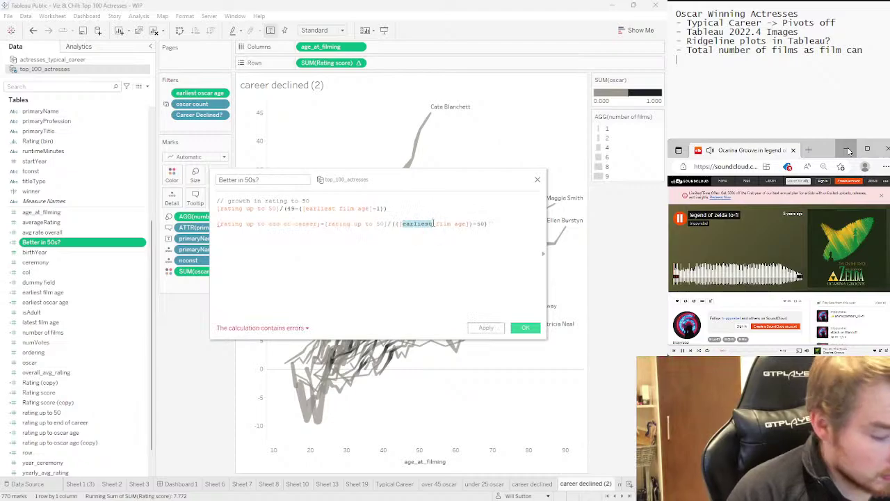
{"action": "type", "text": "la"}
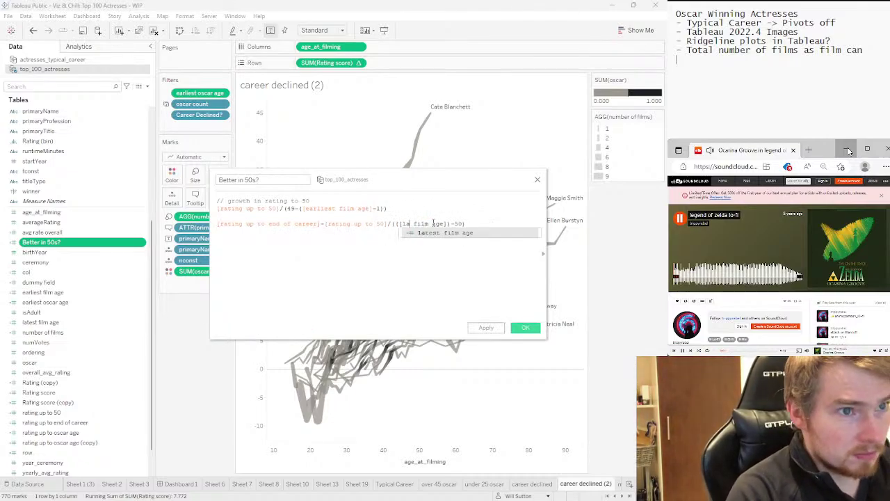
{"action": "type", "text": "s"}
{"action": "key", "text": "BackSpace"}
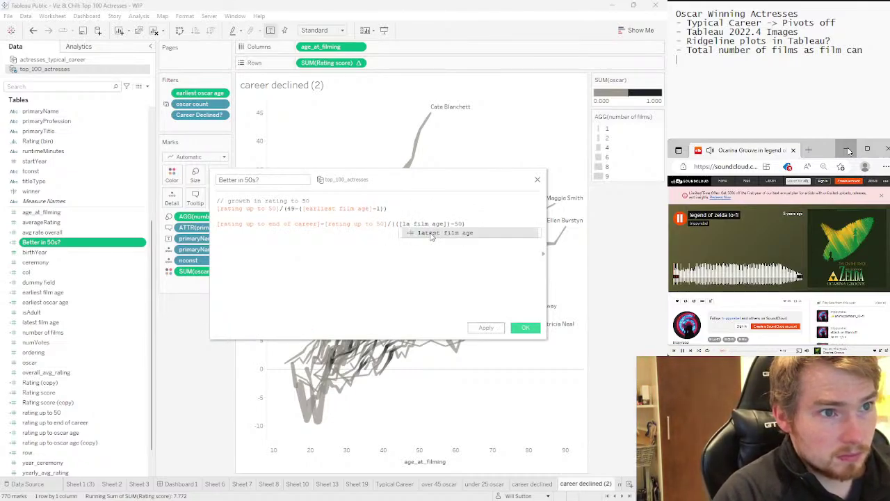
{"action": "left_click", "coordinate": [431, 234]}
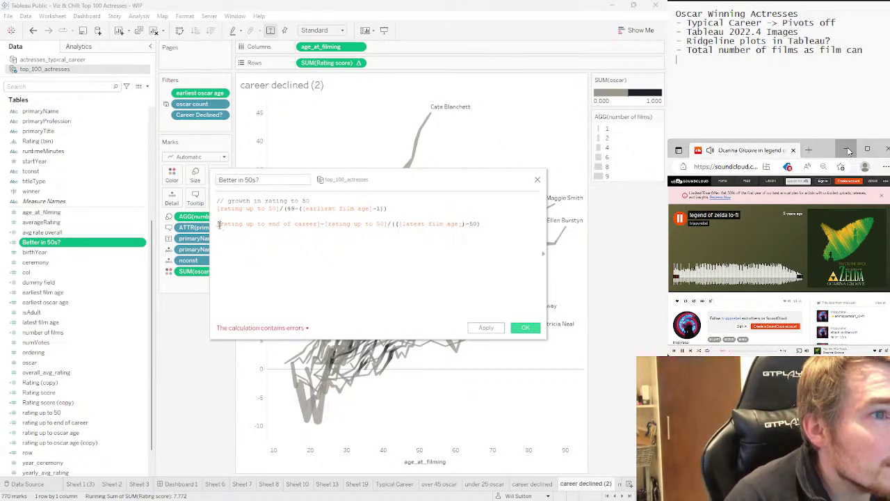
Bracket the career-end minus rating-up-to-50 difference, compare the two growth formulas with <, and save the calculation
{"action": "type", "text": "("}
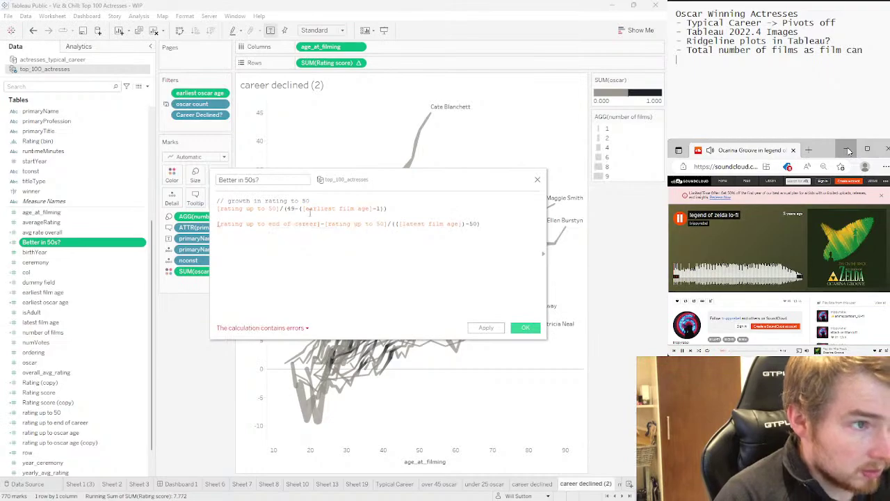
{"action": "left_click", "coordinate": [392, 223]}
{"action": "type", "text": ")"}
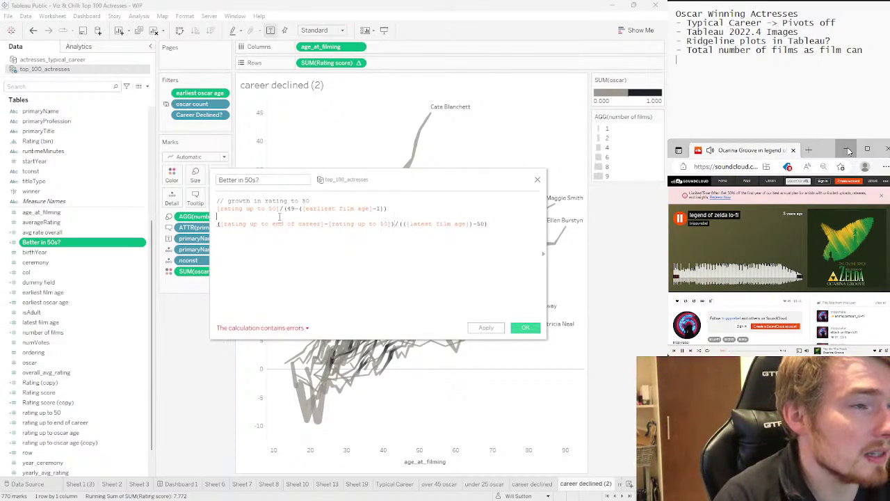
{"action": "type", "text": "("}
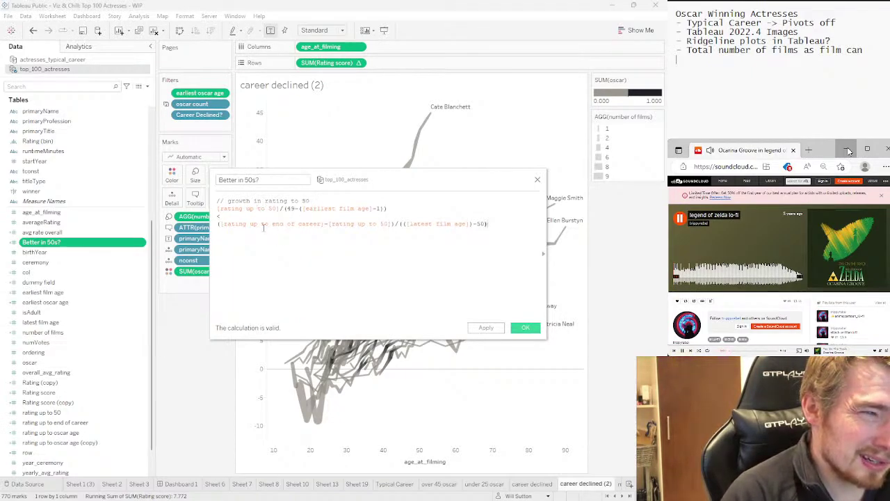
{"action": "left_click", "coordinate": [526, 328]}
Filter the sheet by Better in 50s?, keeping only True
{"action": "scroll", "coordinate": [86, 212], "scroll_direction": "up", "scroll_amount": 5}
{"action": "scroll", "coordinate": [86, 211], "scroll_direction": "up", "scroll_amount": 1}
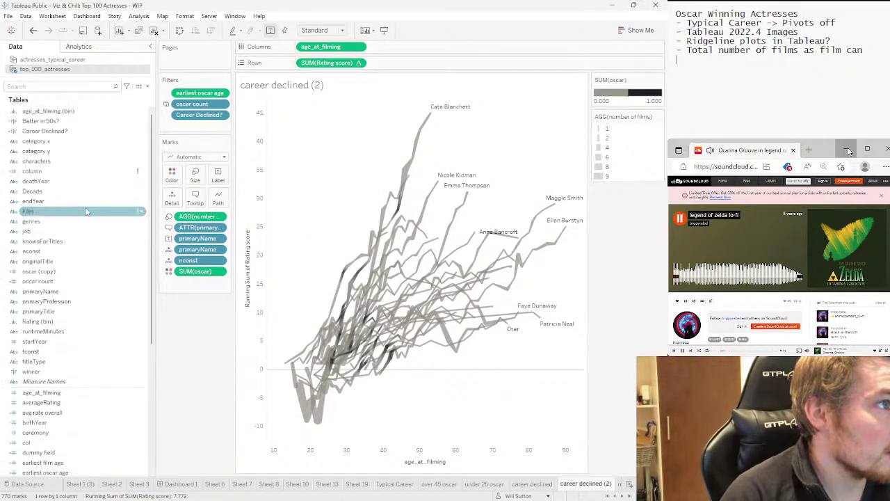
{"action": "mouse_move", "coordinate": [57, 141]}
{"action": "left_mouse_down"}
{"action": "mouse_move", "coordinate": [201, 124]}
{"action": "mouse_move", "coordinate": [214, 130]}
{"action": "left_mouse_up"}
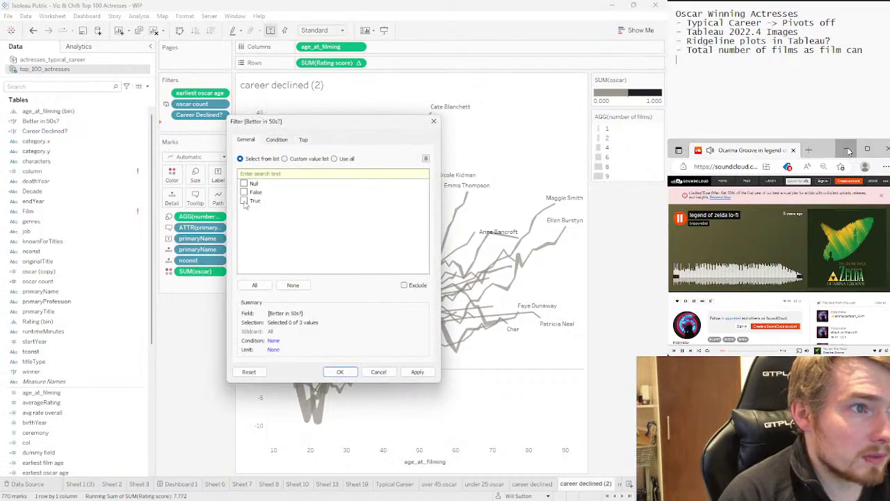
{"action": "left_click", "coordinate": [417, 371]}
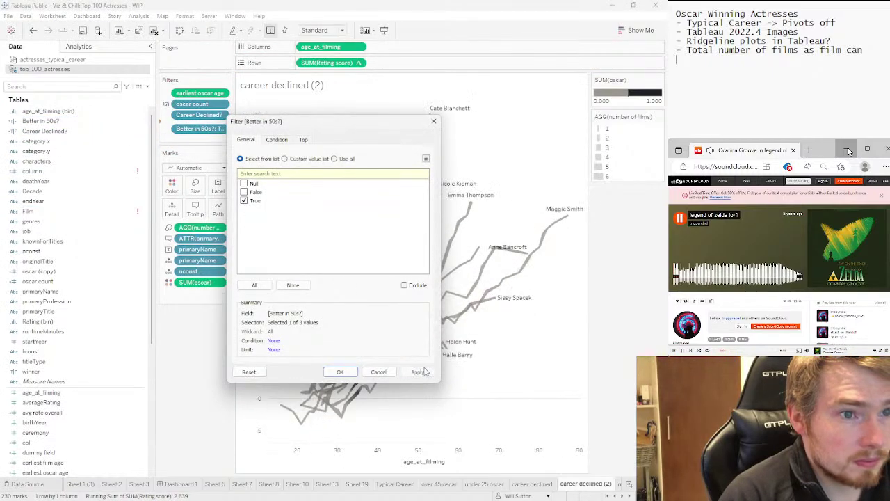
{"action": "left_click", "coordinate": [341, 372]}
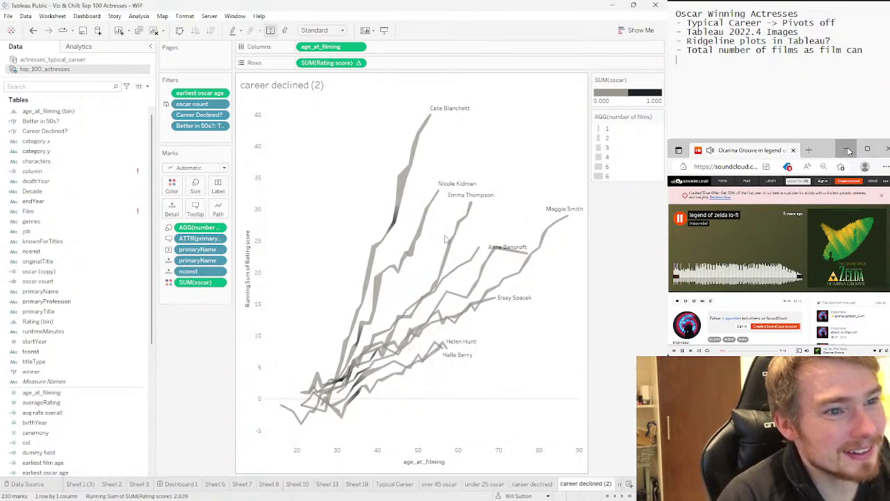
Examine individual actresses' career lines and their tooltip details, comparing the running rating score around age 50 and at career end
{"action": "left_click", "coordinate": [443, 353]}
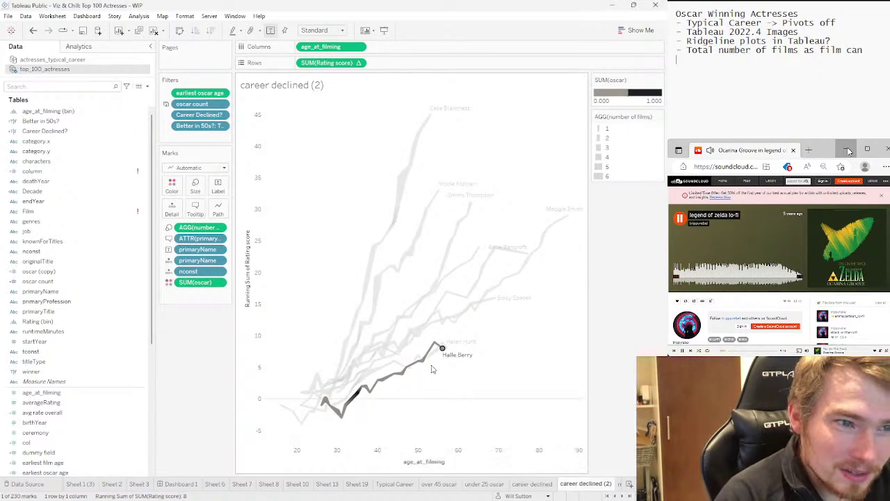
{"action": "left_click", "coordinate": [516, 324]}
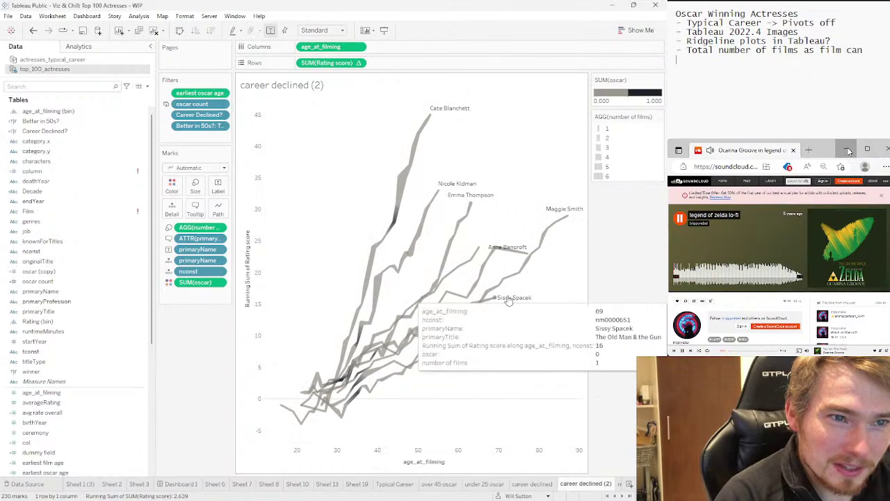
{"action": "left_click", "coordinate": [511, 299]}
{"action": "left_click", "coordinate": [549, 290]}
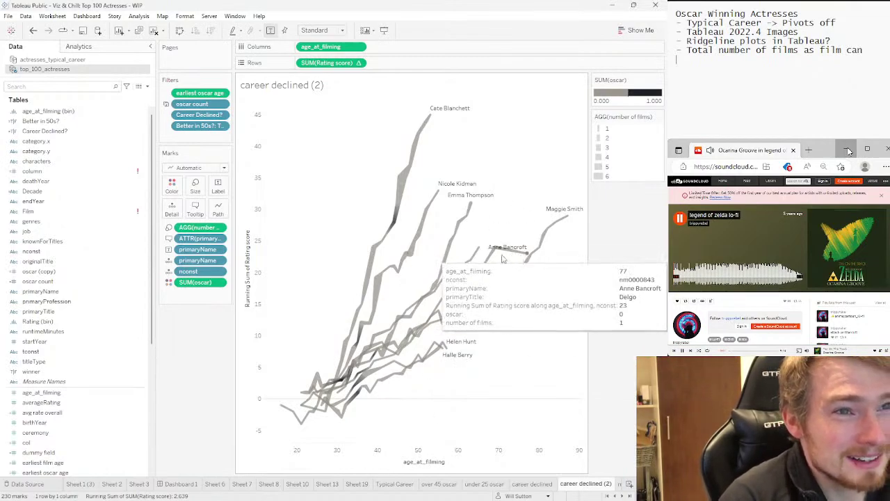
{"action": "left_click", "coordinate": [471, 203]}
{"action": "left_click", "coordinate": [524, 147]}
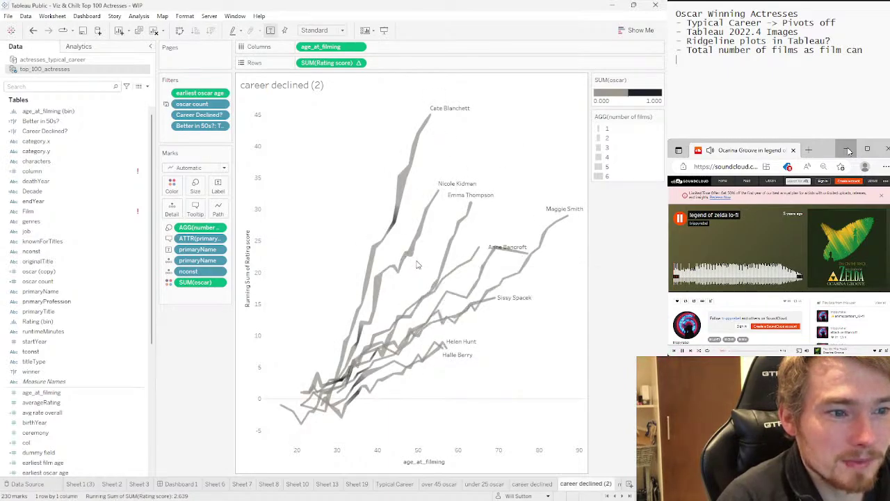
{"action": "mouse_move", "coordinate": [412, 257]}
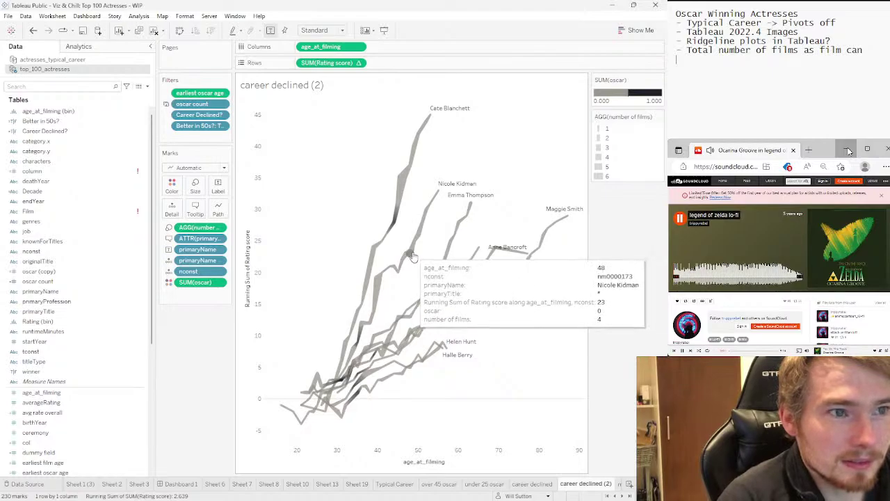
{"action": "mouse_move", "coordinate": [412, 175]}
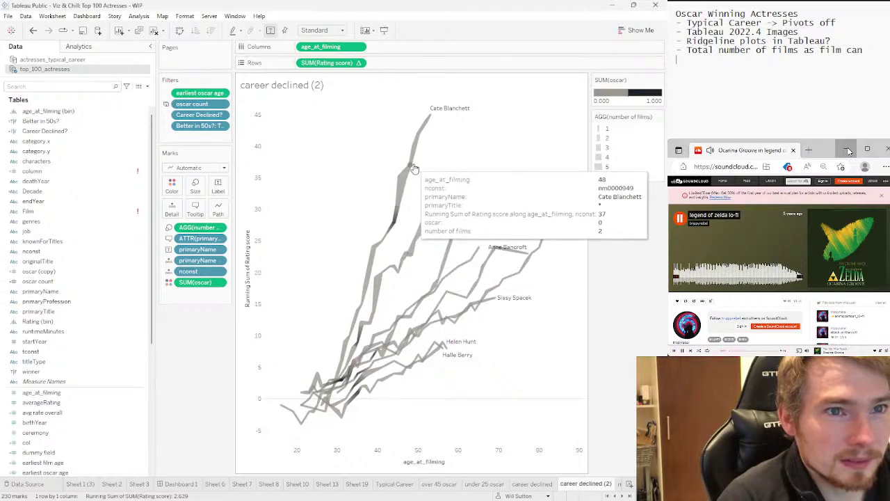
{"action": "mouse_move", "coordinate": [422, 144]}
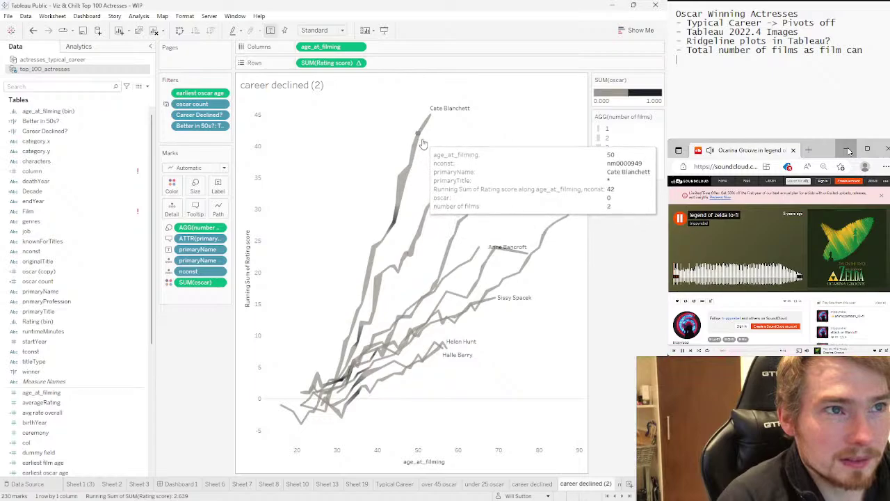
{"action": "mouse_move", "coordinate": [431, 123]}
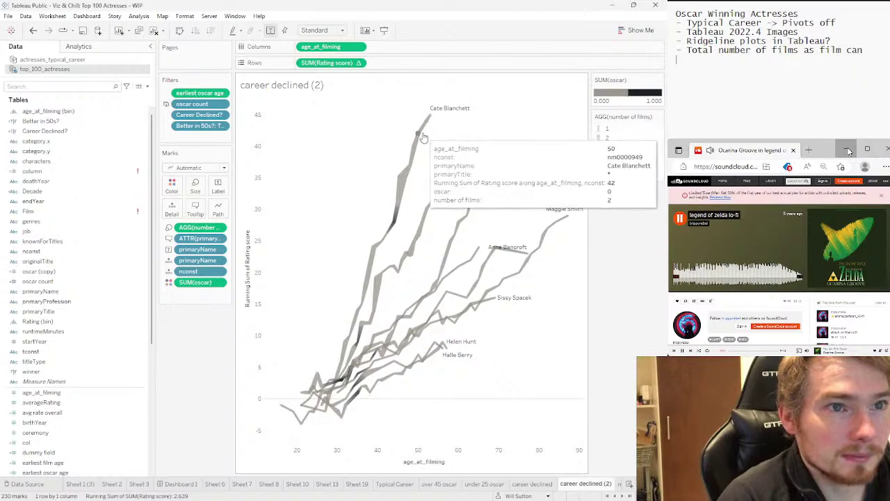
{"action": "mouse_move", "coordinate": [569, 218]}
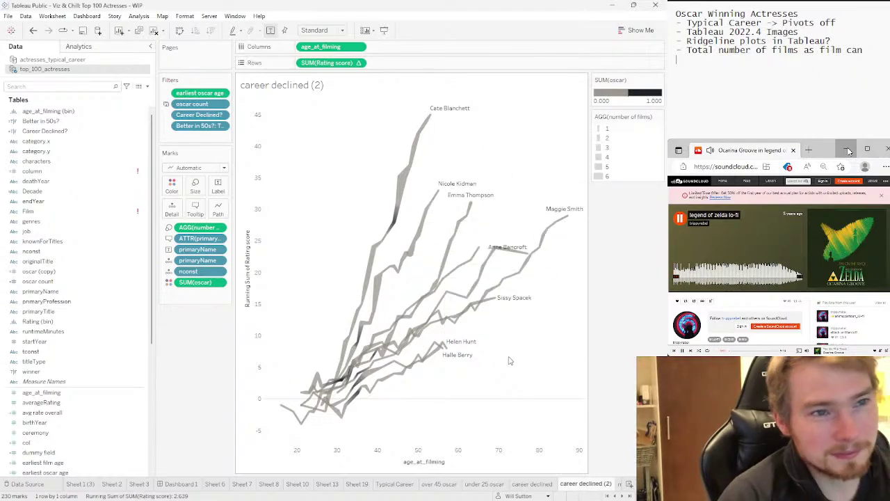
Rename the career declined (2) sheet as better in 50s
{"action": "right_click", "coordinate": [595, 485]}
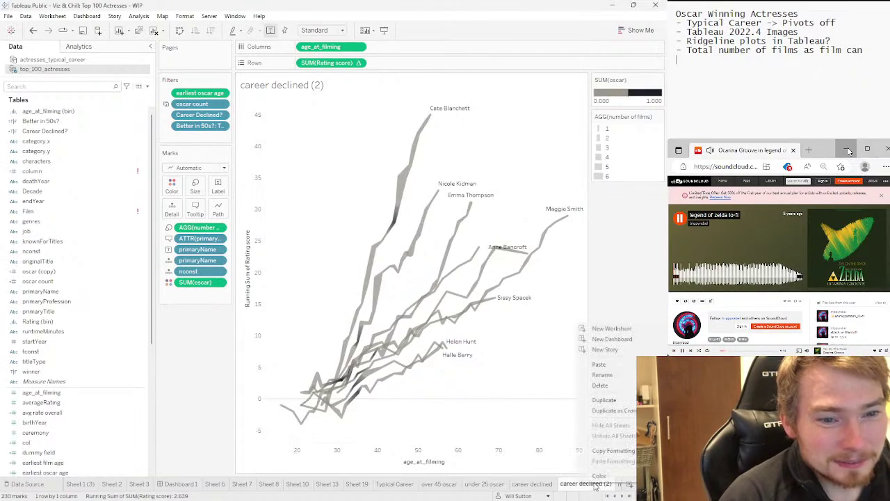
{"action": "left_click", "coordinate": [602, 375]}
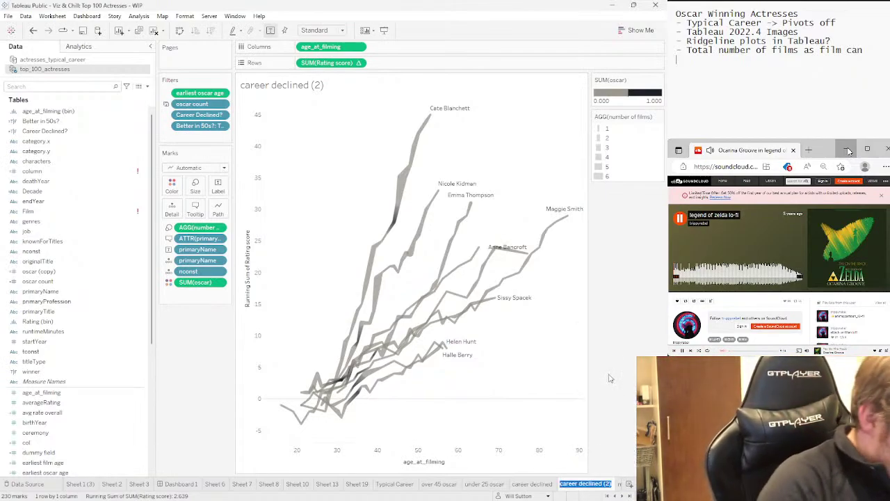
{"action": "type", "text": "better in"}
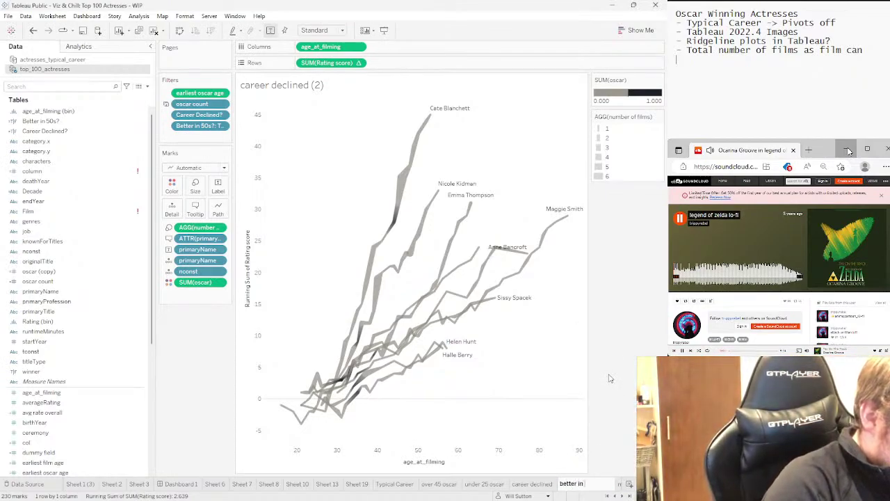
{"action": "type", "text": " 50s"}
{"action": "key", "text": "Return"}
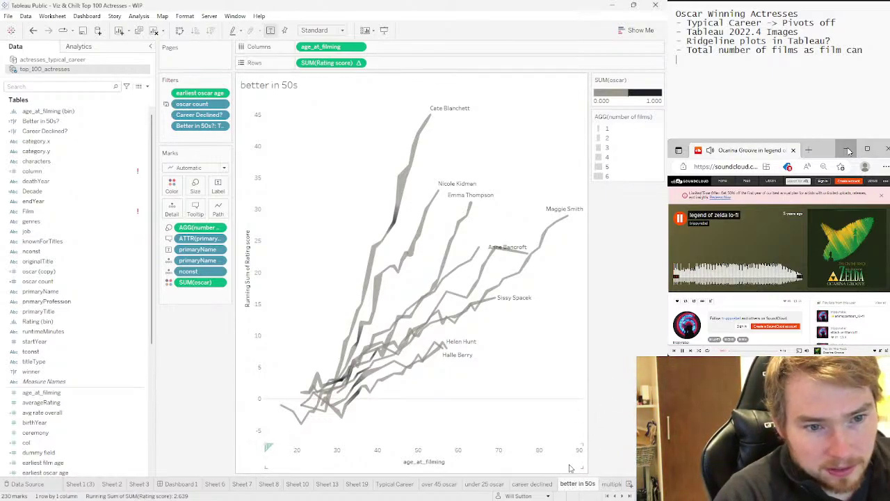
Duplicate the better in 50s sheet and set the copy's Better in 50s? filter to False only
{"action": "right_click", "coordinate": [574, 486]}
{"action": "left_click", "coordinate": [602, 405]}
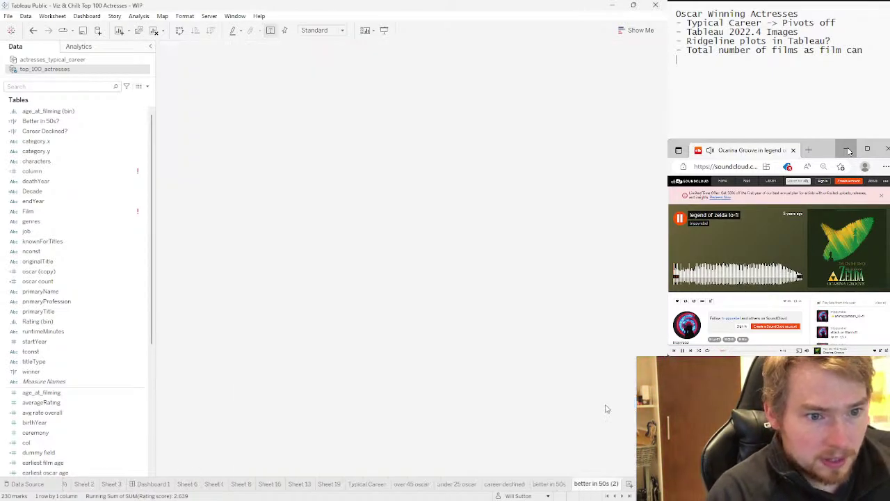
{"action": "left_click", "coordinate": [221, 125]}
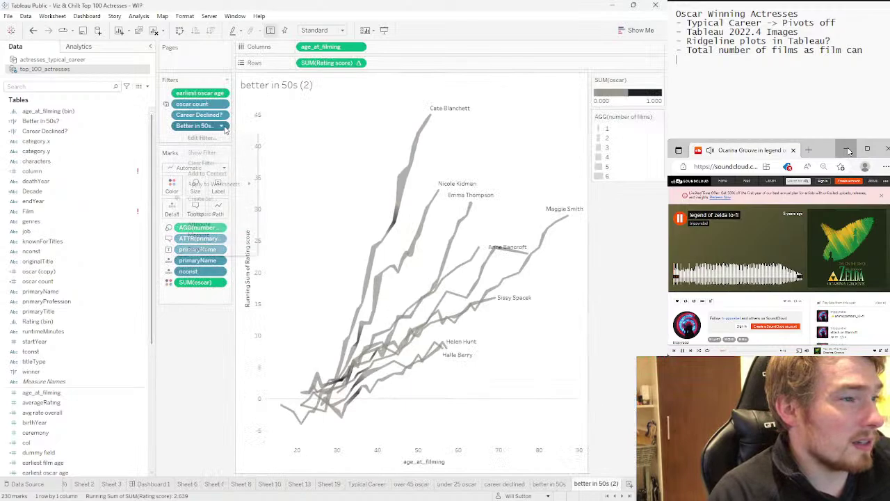
{"action": "left_click", "coordinate": [215, 143]}
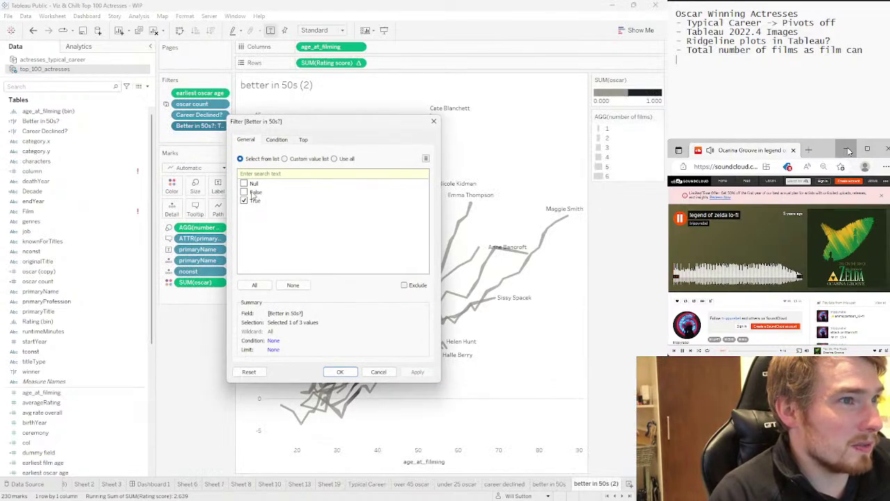
{"action": "left_click", "coordinate": [244, 192]}
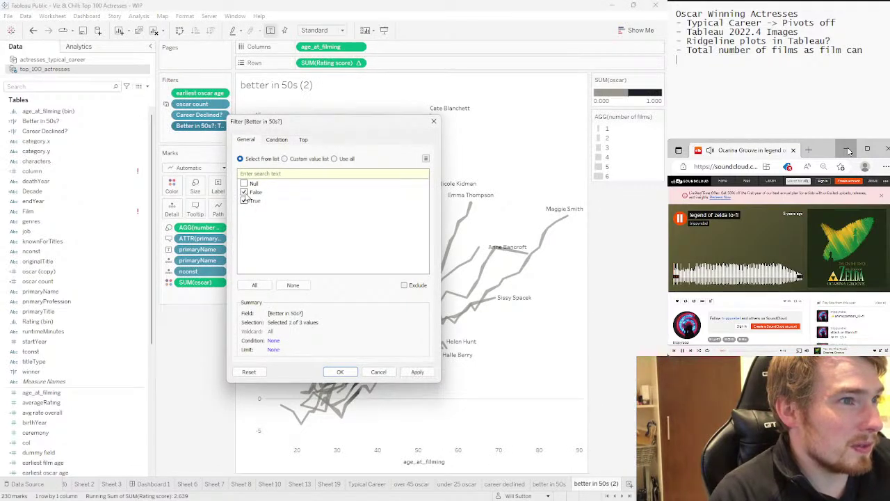
{"action": "left_click", "coordinate": [417, 379]}
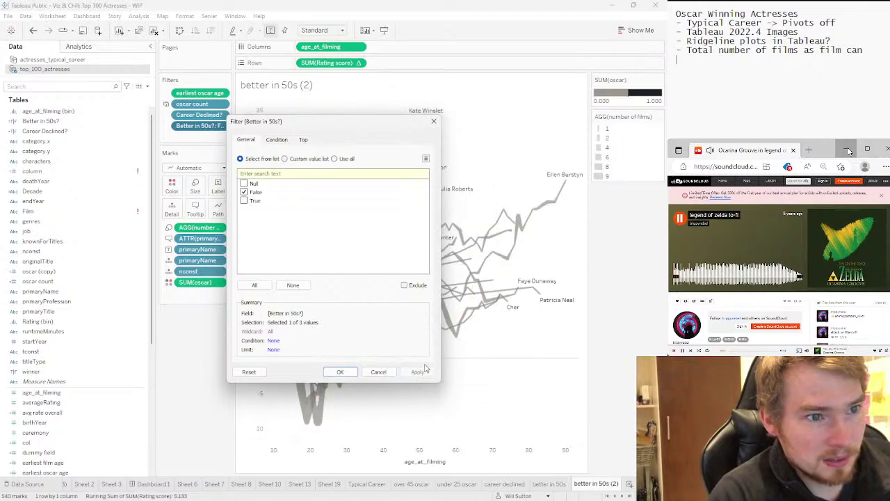
{"action": "left_click", "coordinate": [340, 372]}
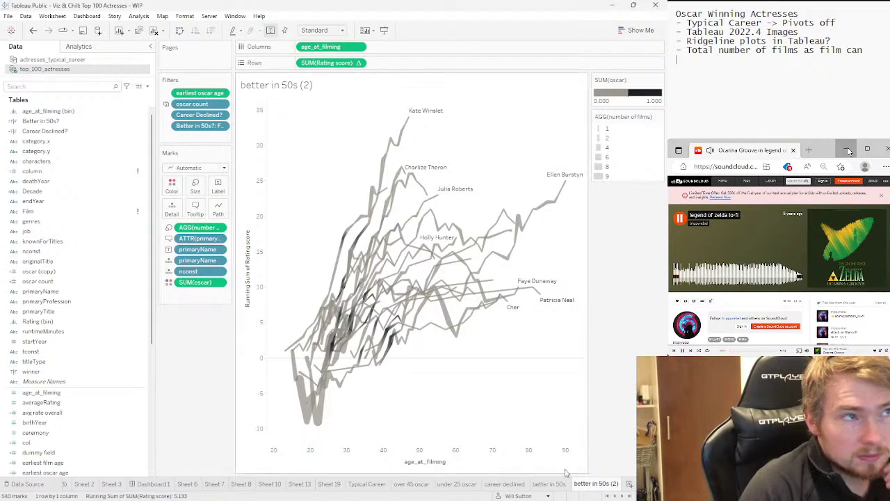
{"action": "mouse_move", "coordinate": [375, 184]}
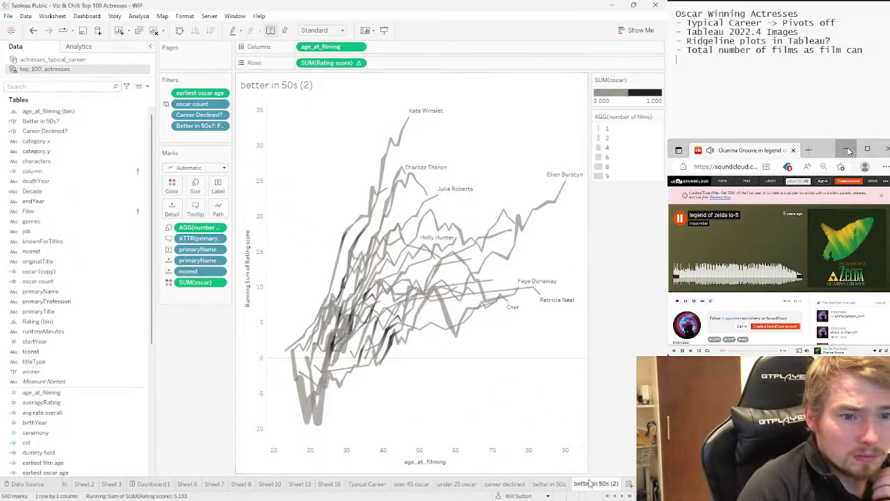
{"action": "scroll", "coordinate": [69, 466], "scroll_direction": "down", "scroll_amount": 3}
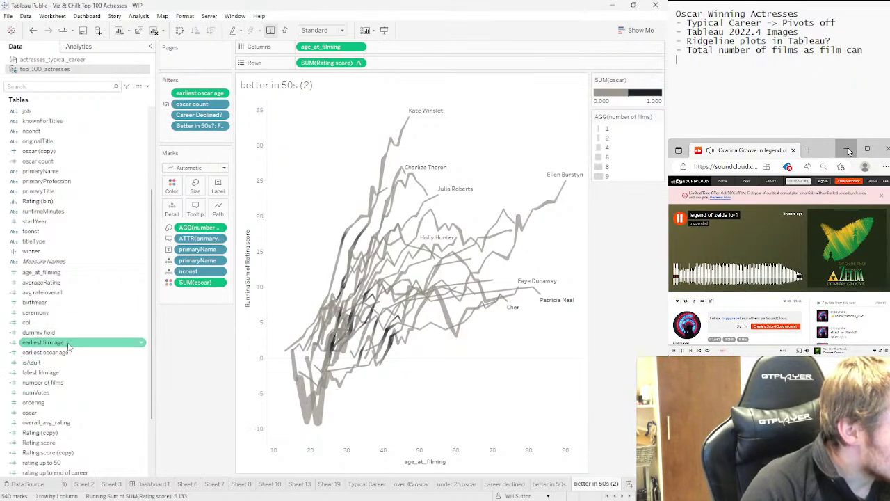
Create a calculated field named 50? from latest film age, with the formula [latest film age]>49
{"action": "scroll", "coordinate": [63, 374], "scroll_direction": "down", "scroll_amount": 3}
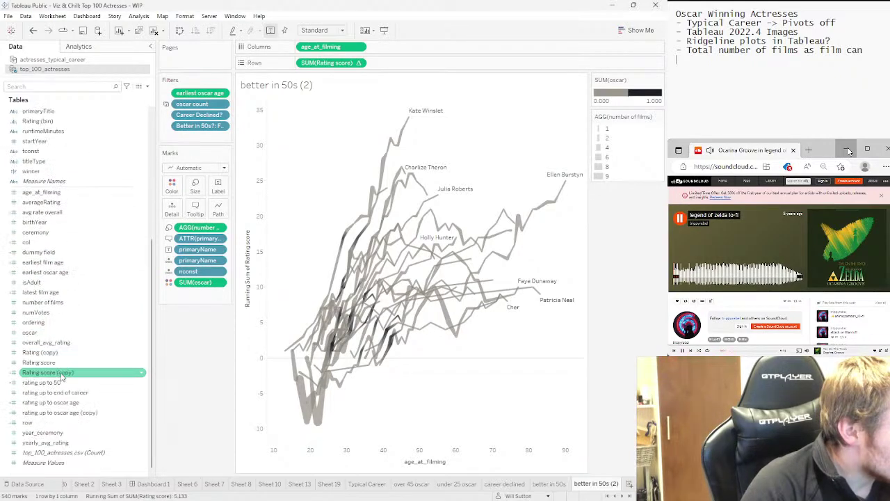
{"action": "scroll", "coordinate": [37, 315], "scroll_direction": "up", "scroll_amount": 3}
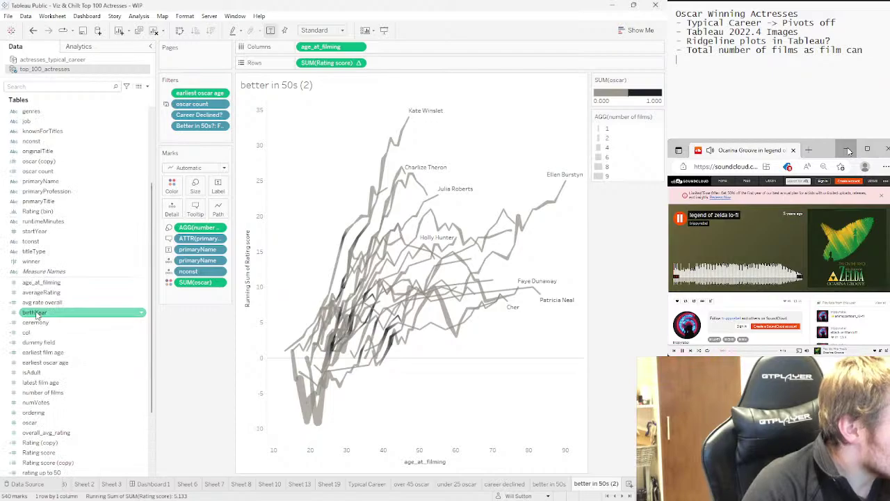
{"action": "scroll", "coordinate": [37, 315], "scroll_direction": "down", "scroll_amount": 1}
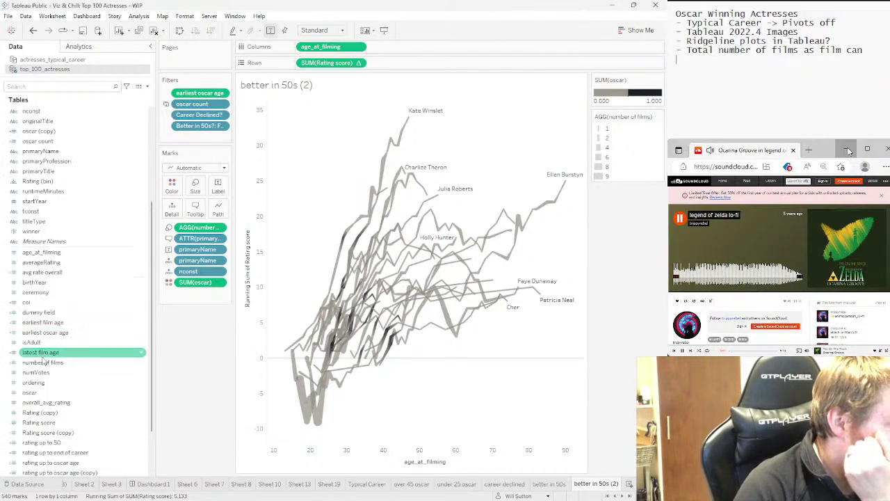
{"action": "right_click", "coordinate": [49, 352]}
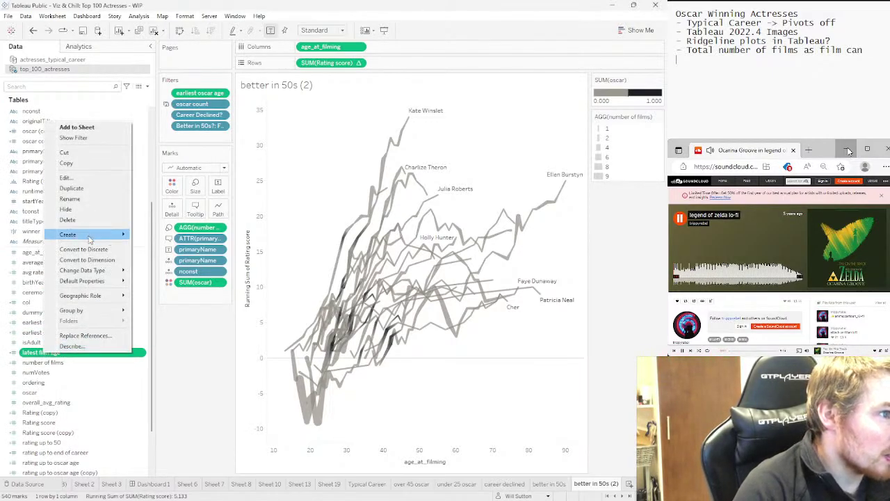
{"action": "mouse_move", "coordinate": [104, 235]}
{"action": "left_click", "coordinate": [160, 234]}
{"action": "left_click", "coordinate": [303, 199]}
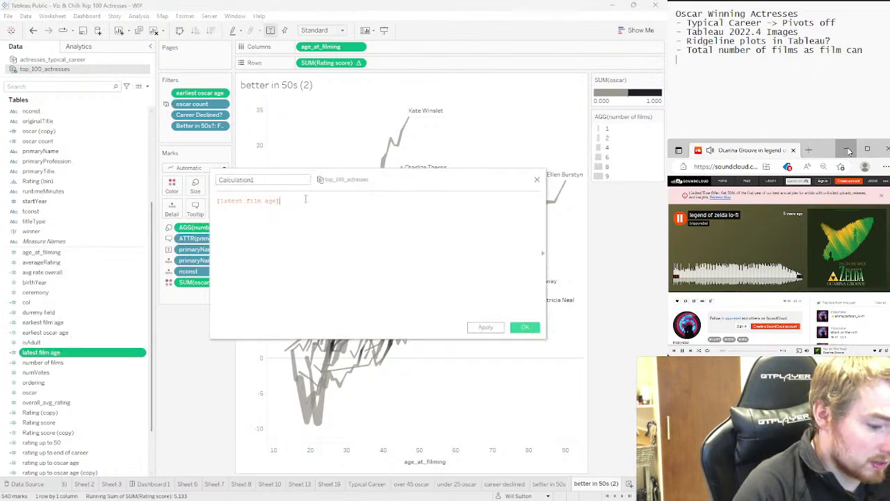
{"action": "type", "text": "/"}
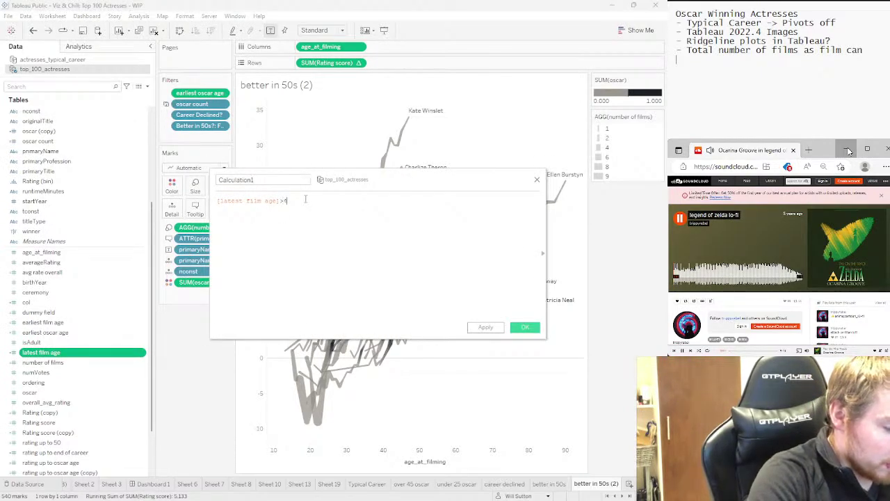
{"action": "type", "text": "49"}
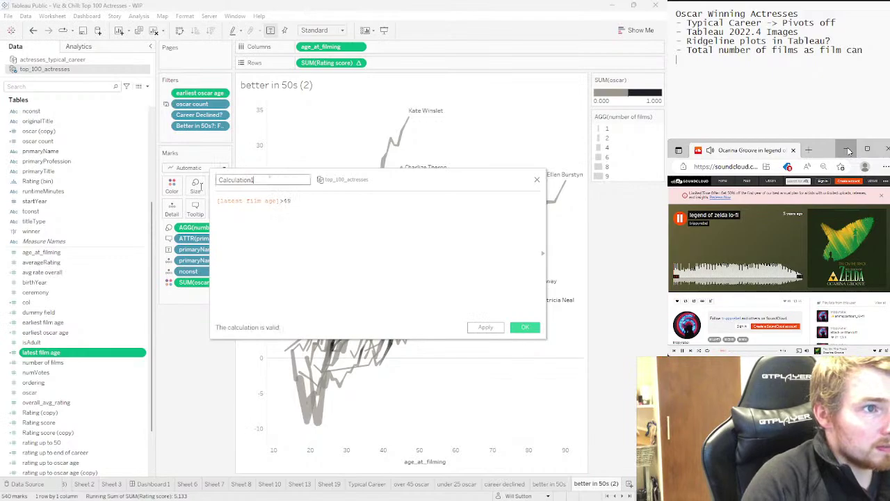
{"action": "key", "text": "shift+Tab"}
{"action": "type", "text": "50?"}
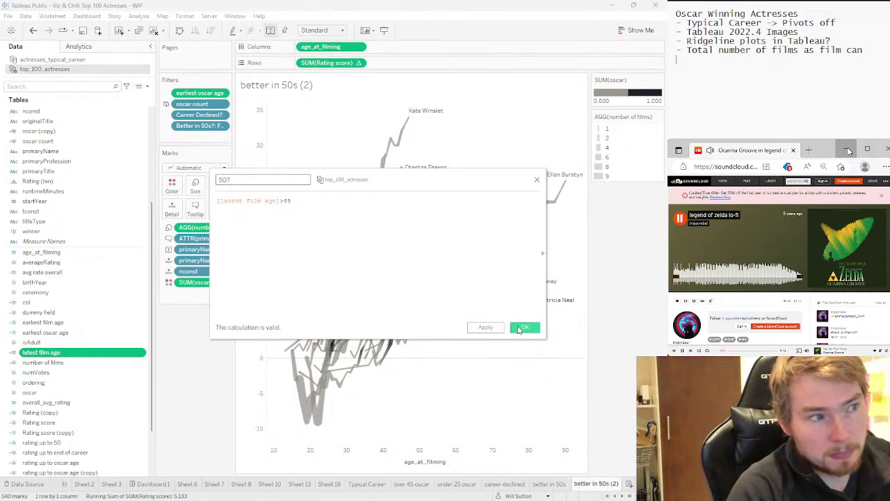
{"action": "left_click", "coordinate": [523, 327]}
Split the chart by placing 50? before age_at_filming in the columns, and inspect the career lines in both panes
{"action": "left_click_drag", "start_coordinate": [28, 111], "coordinate": [302, 50]}
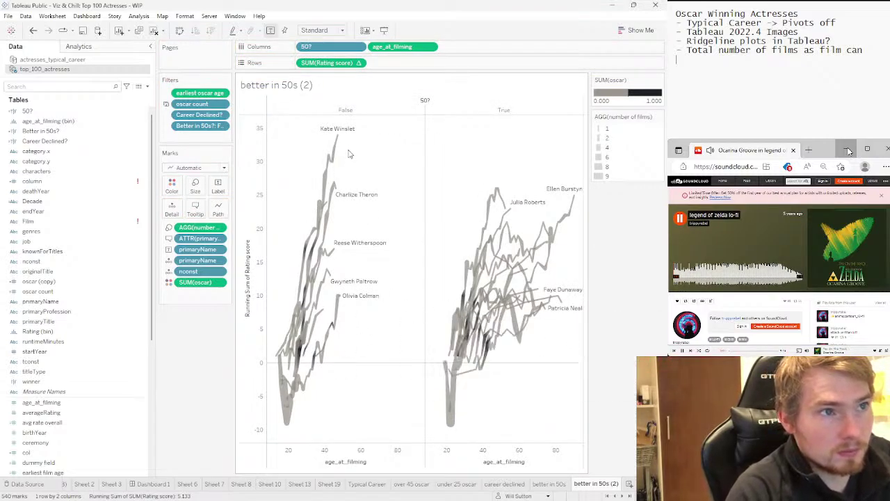
{"action": "mouse_move", "coordinate": [339, 138]}
{"action": "mouse_move", "coordinate": [327, 209]}
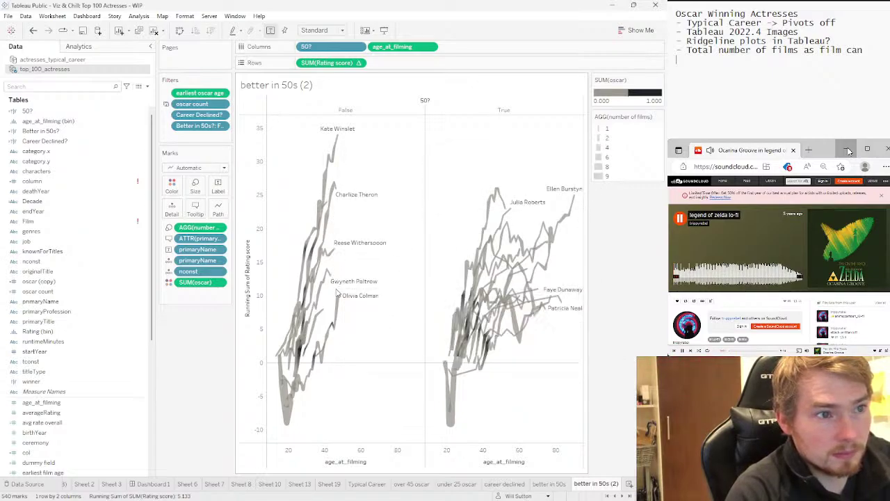
{"action": "mouse_move", "coordinate": [321, 316]}
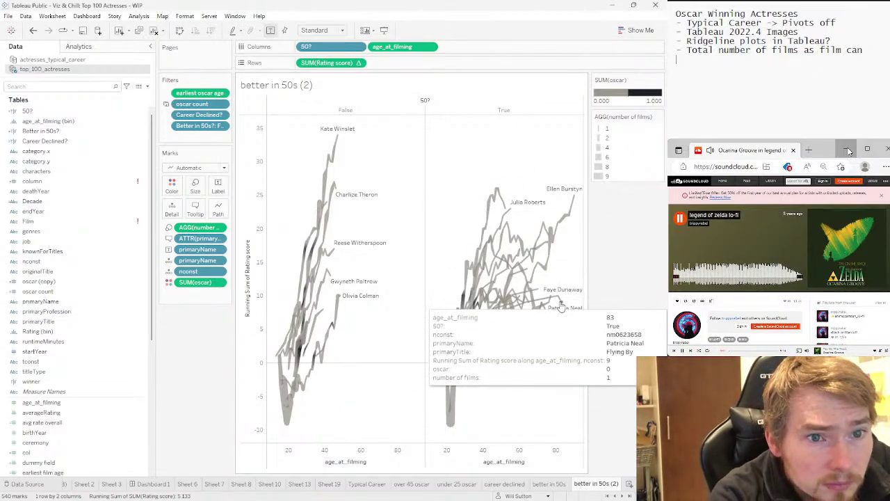
{"action": "mouse_move", "coordinate": [561, 301]}
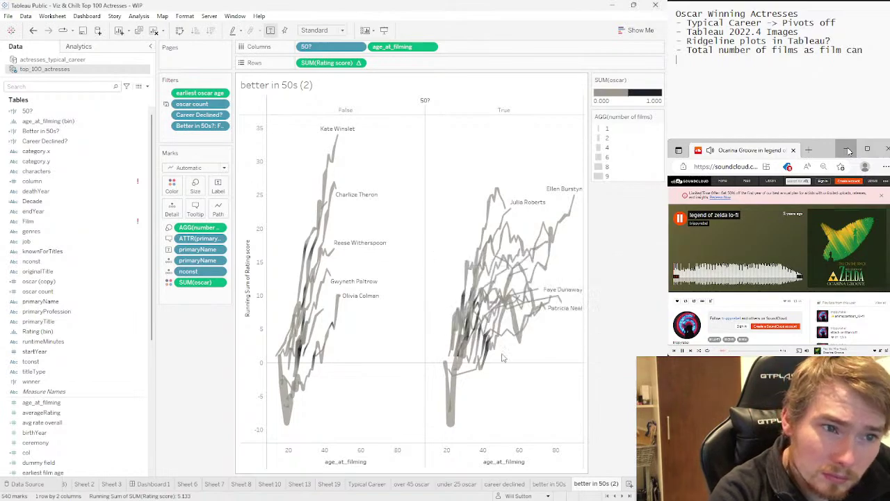
{"action": "mouse_move", "coordinate": [449, 399]}
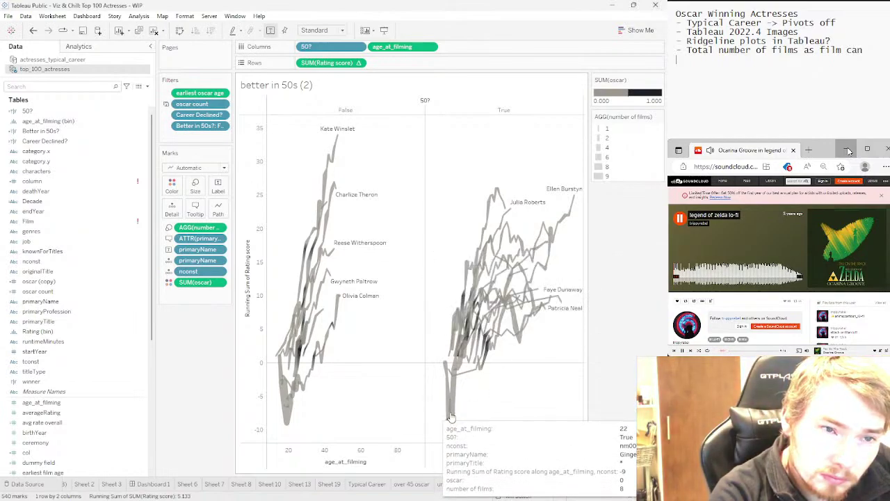
{"action": "mouse_move", "coordinate": [451, 414]}
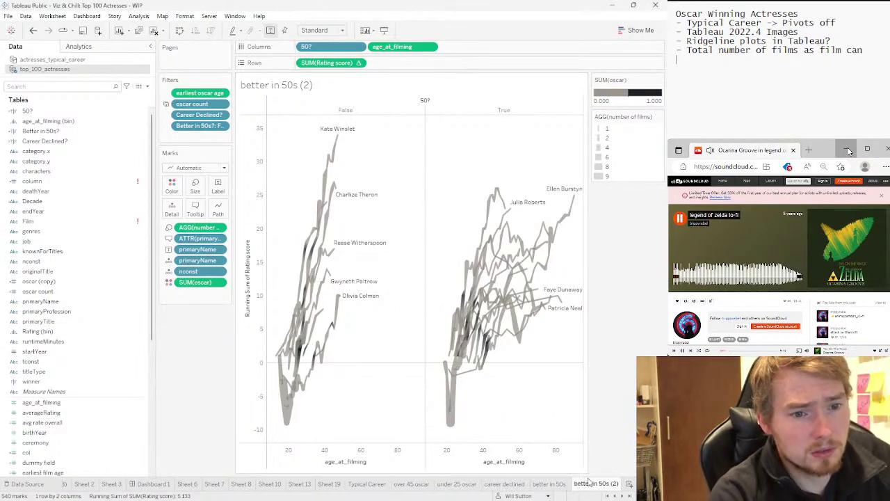
Review the over 45 oscar and under 25 oscar sheets and return to the better in 50s (2) sheet
{"action": "right_click", "coordinate": [590, 485]}
{"action": "mouse_move", "coordinate": [596, 475]}
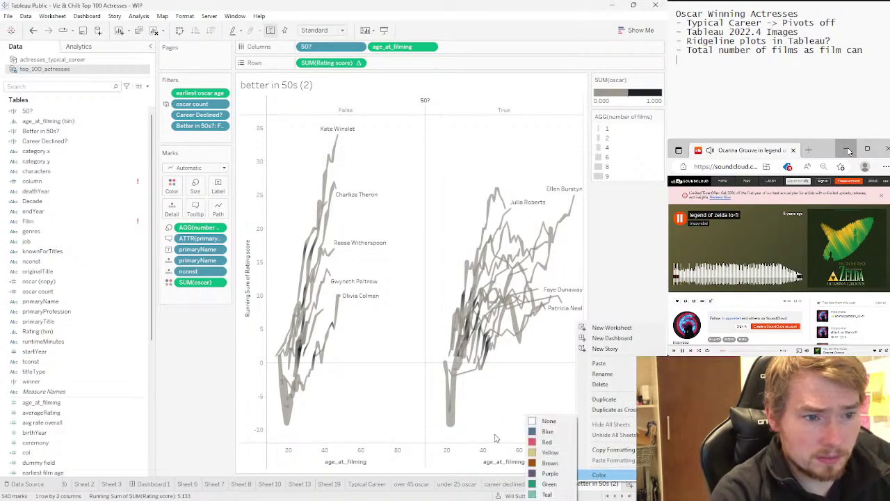
{"action": "left_click", "coordinate": [495, 437]}
{"action": "left_click", "coordinate": [420, 485]}
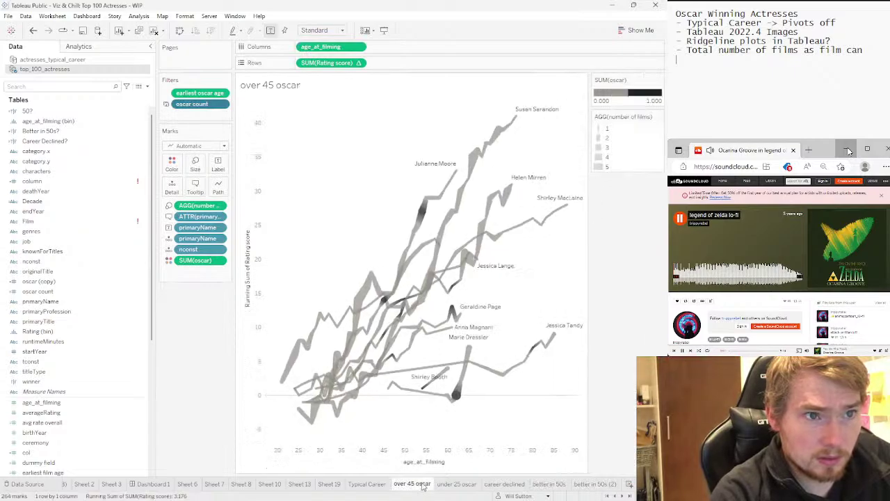
{"action": "left_click", "coordinate": [448, 485]}
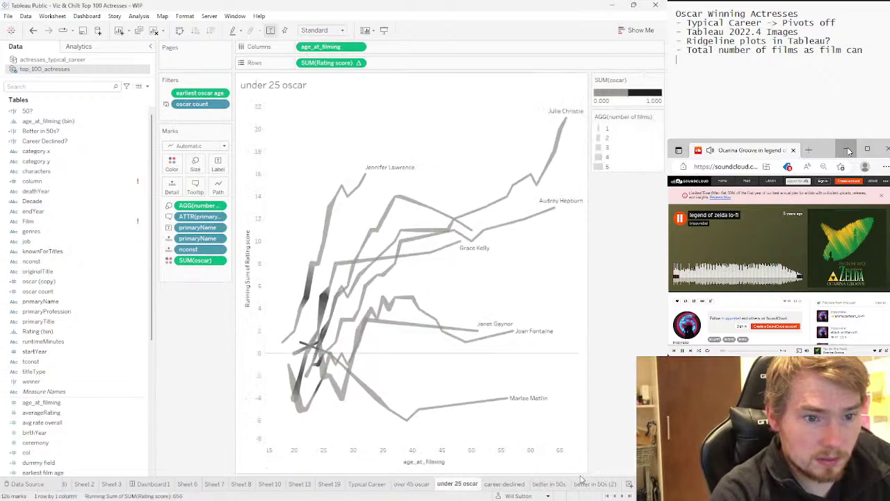
{"action": "left_click", "coordinate": [584, 482]}
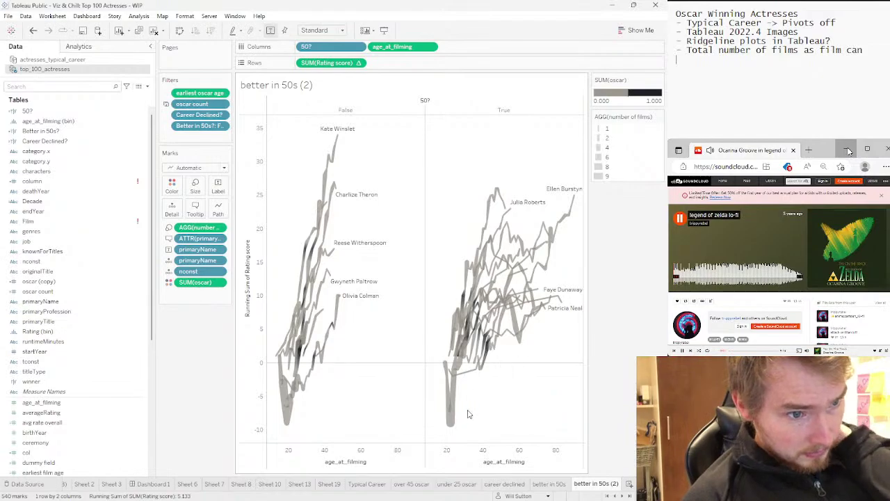
{"action": "mouse_move", "coordinate": [457, 426]}
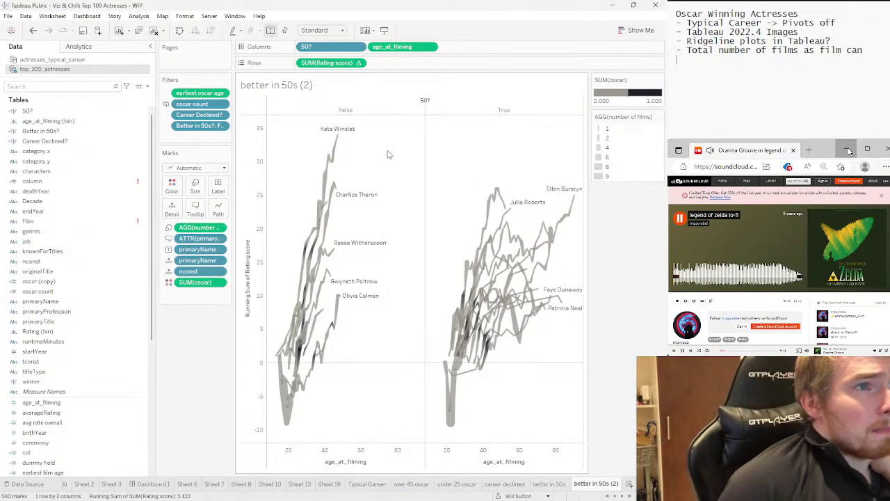
Rename the better in 50s (2) sheet as under 50
{"action": "right_click", "coordinate": [595, 486]}
{"action": "left_click", "coordinate": [615, 375]}
{"action": "type", "text": "under 50"}
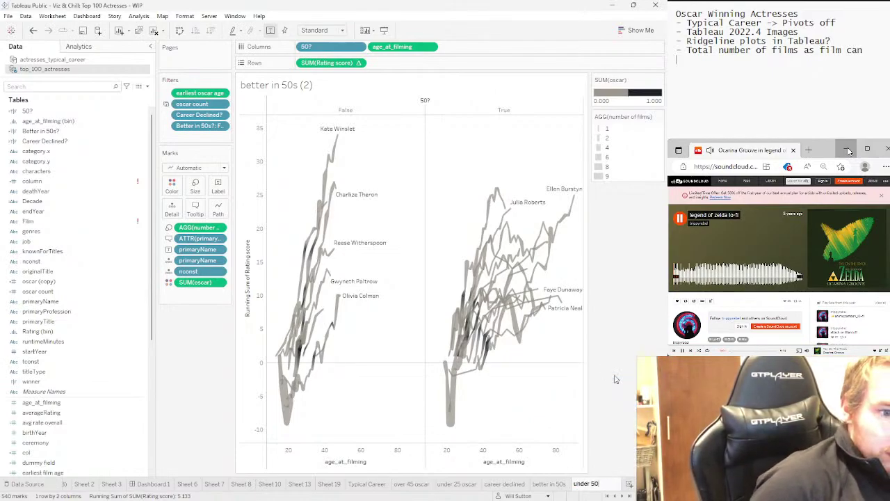
{"action": "key", "text": "Return"}
Keep only the False group of 50? and remove the 50? field from the columns
{"action": "right_click", "coordinate": [347, 110]}
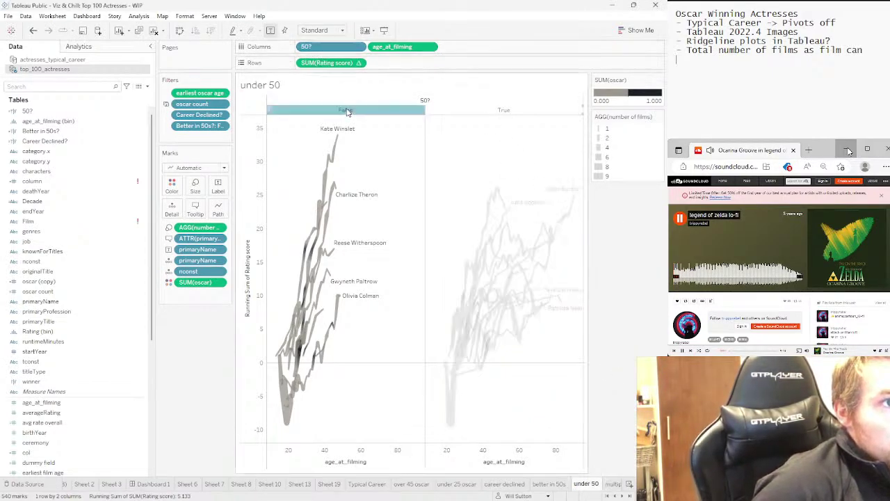
{"action": "left_click", "coordinate": [376, 116]}
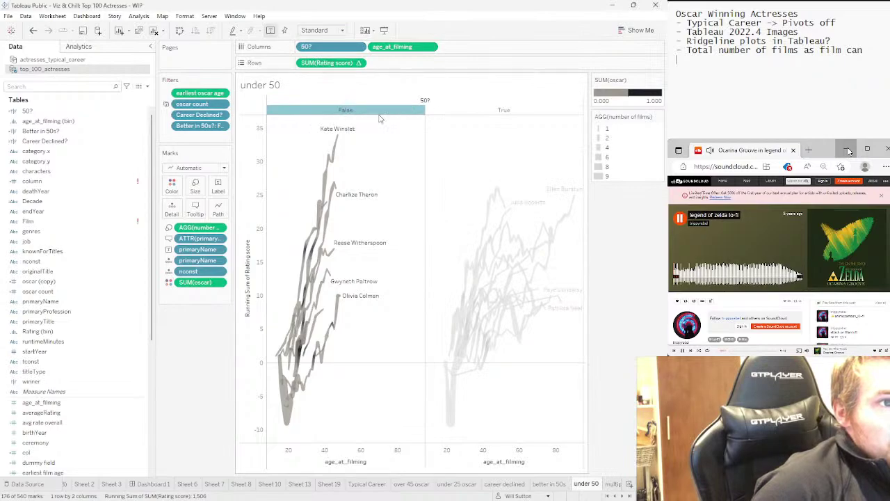
{"action": "left_click", "coordinate": [360, 48]}
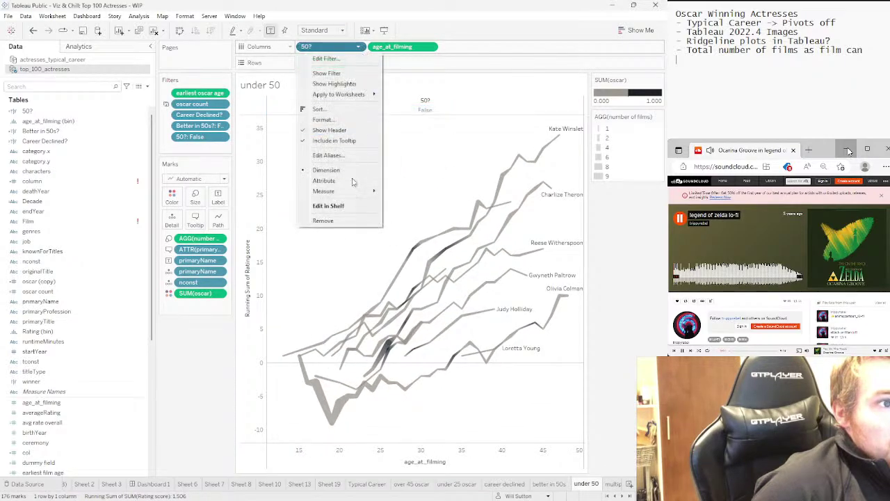
{"action": "left_click", "coordinate": [333, 222]}
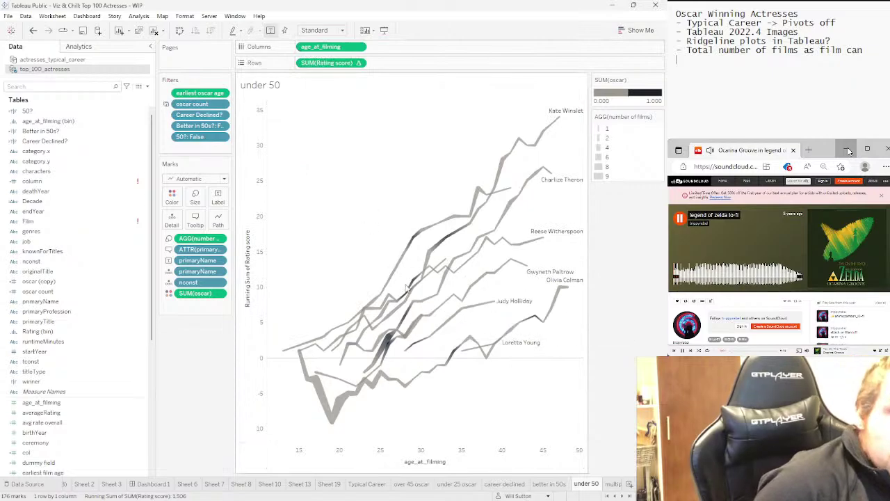
Duplicate the under 50 sheet and set the copy's 50? filter to True only
{"action": "right_click", "coordinate": [579, 485]}
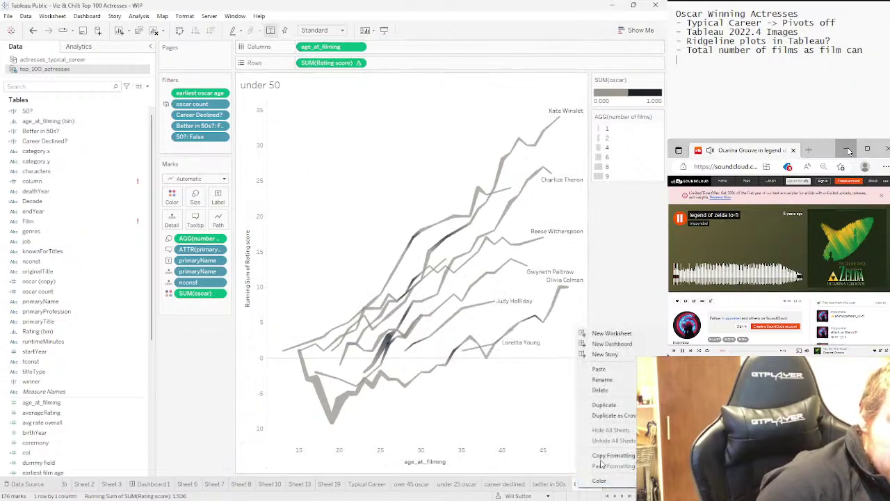
{"action": "left_click", "coordinate": [602, 405]}
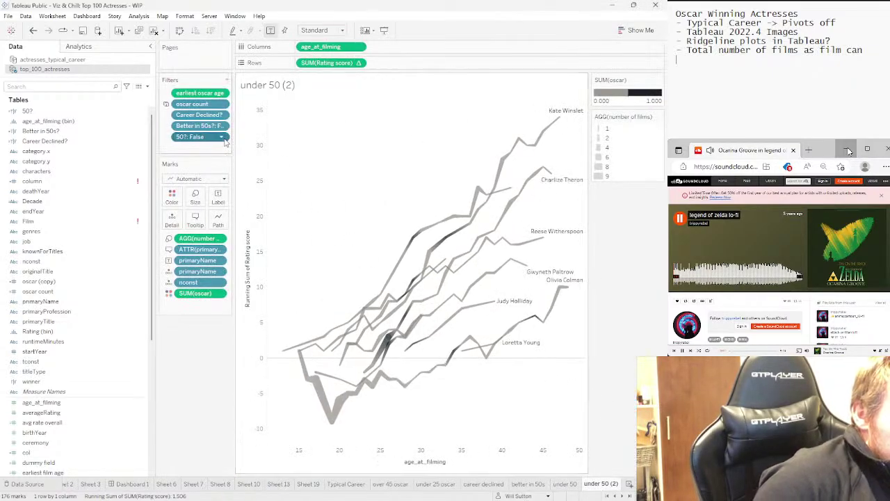
{"action": "left_click", "coordinate": [222, 139]}
{"action": "left_click", "coordinate": [221, 148]}
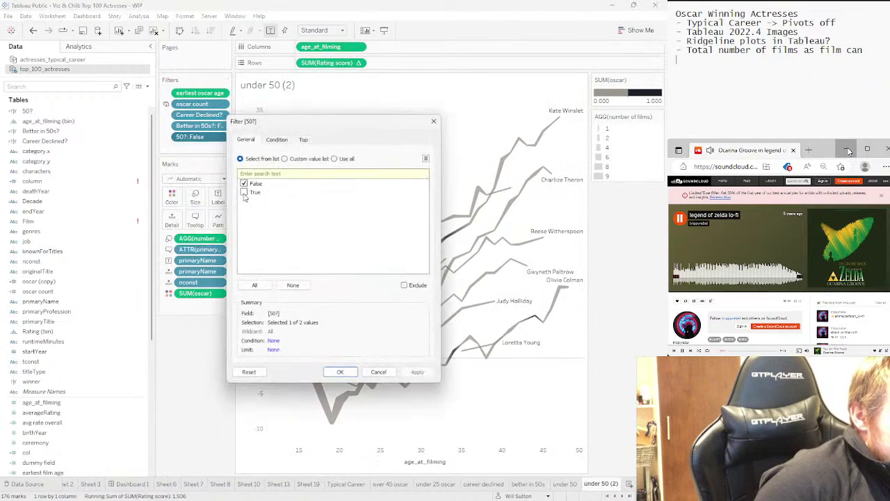
{"action": "left_click", "coordinate": [417, 372]}
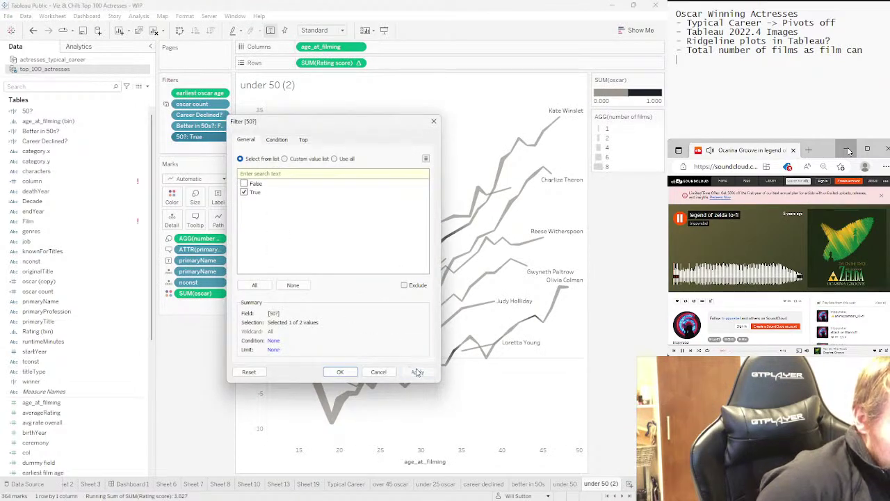
{"action": "left_click", "coordinate": [342, 374]}
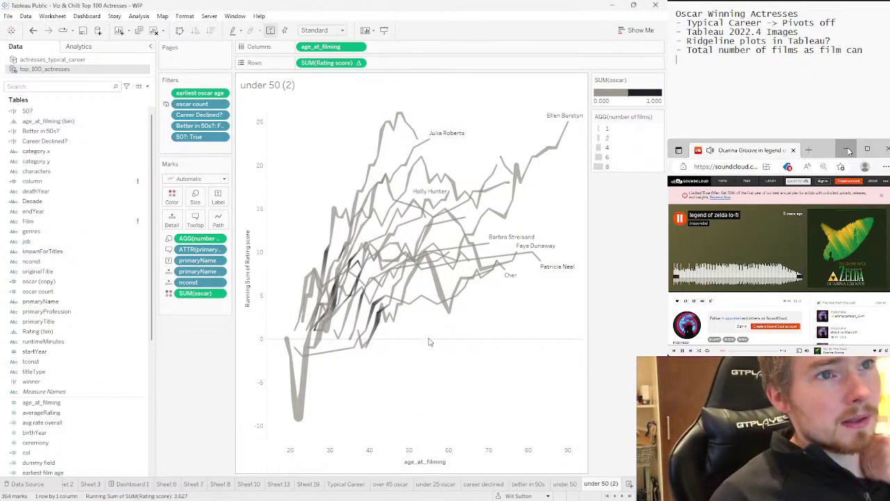
Examine individual actresses' career lines in the under 50 (2) sheet, comparing how the running rating score develops past age 50
{"action": "left_click", "coordinate": [467, 262]}
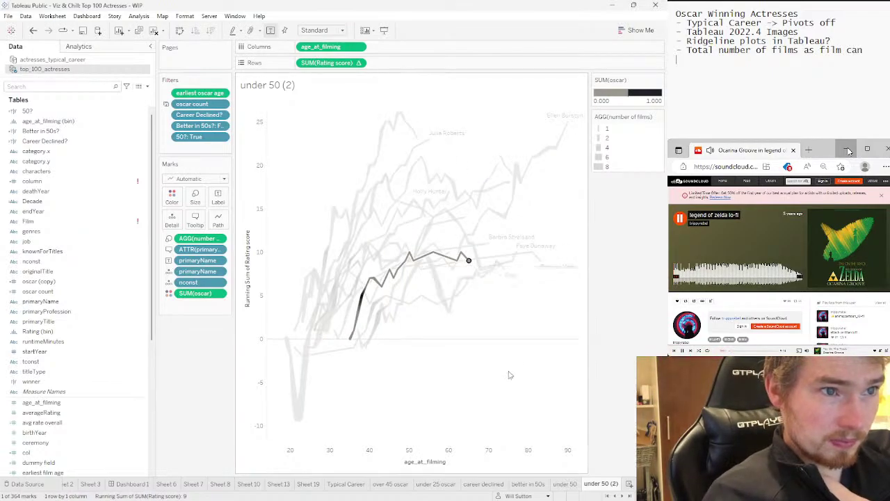
{"action": "left_click", "coordinate": [457, 390]}
{"action": "left_click", "coordinate": [512, 260]}
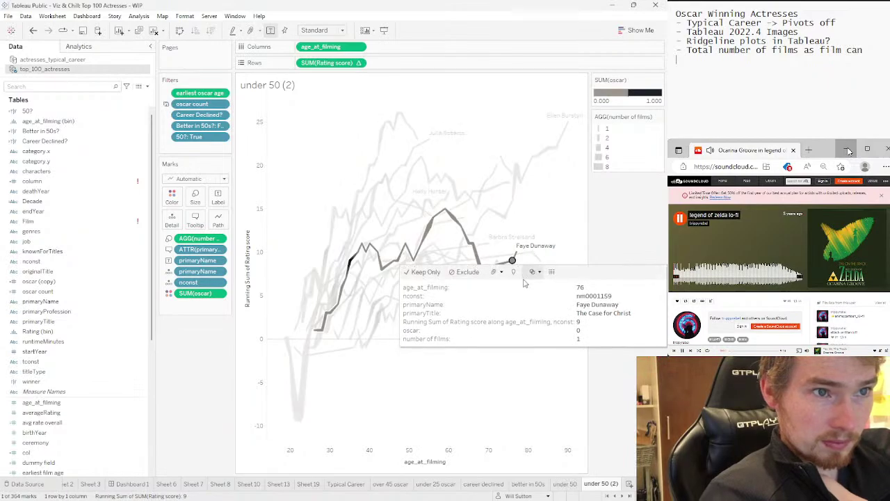
{"action": "left_click", "coordinate": [489, 402]}
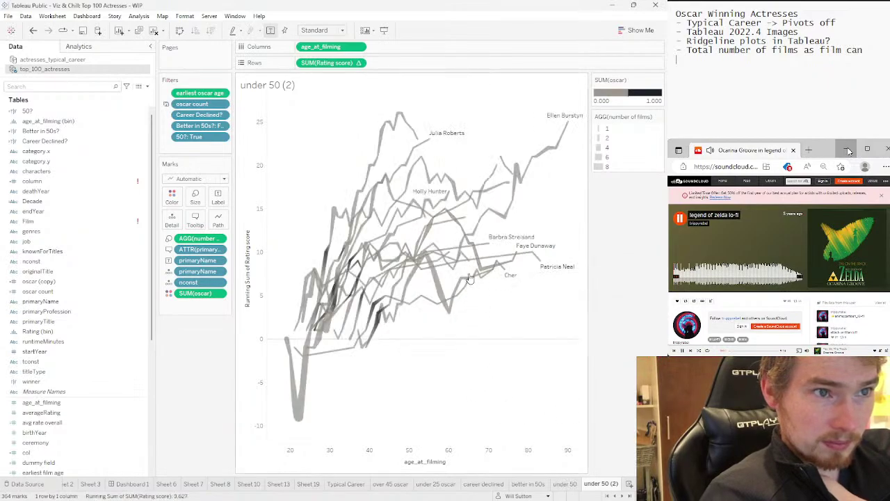
{"action": "left_click", "coordinate": [495, 219]}
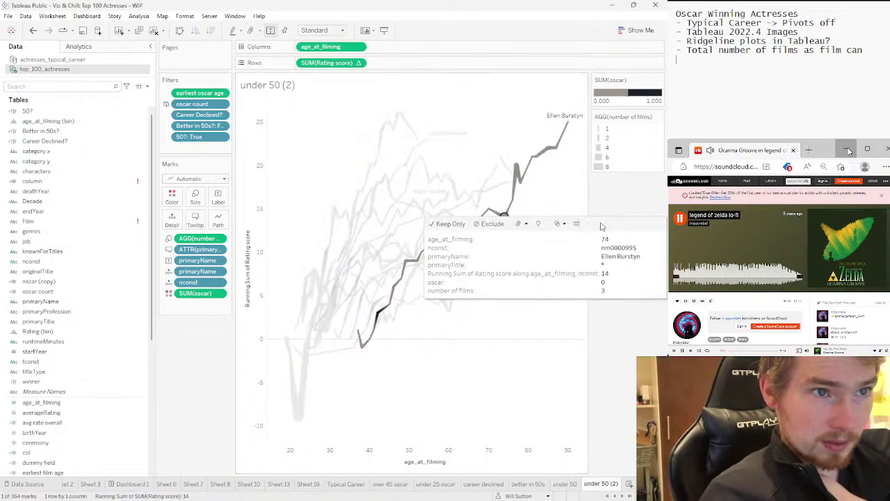
{"action": "left_click", "coordinate": [444, 200]}
{"action": "left_click", "coordinate": [522, 415]}
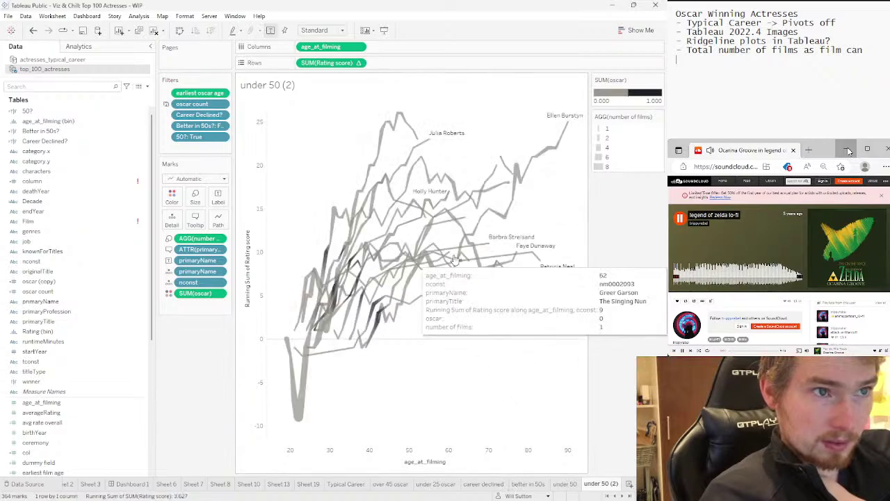
{"action": "left_click", "coordinate": [394, 200]}
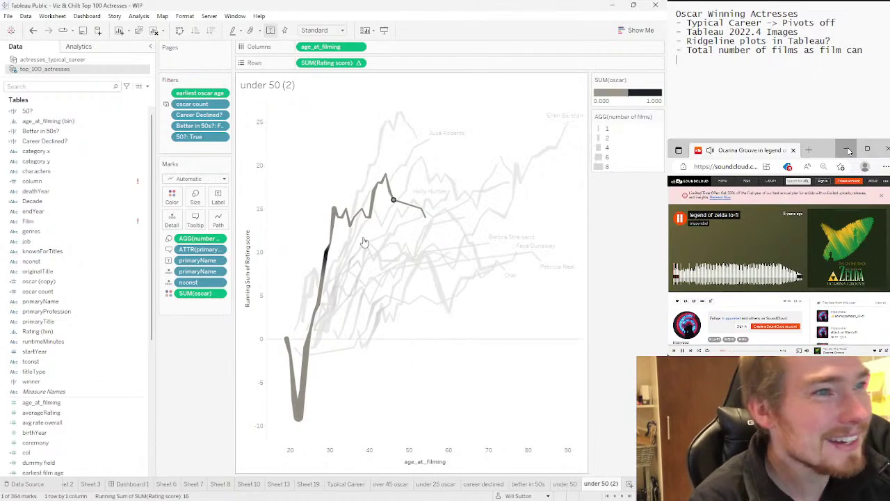
Inspect the career line with the deep dip in the early twenties on the under 50 (2) sheet
{"action": "left_click", "coordinate": [549, 253]}
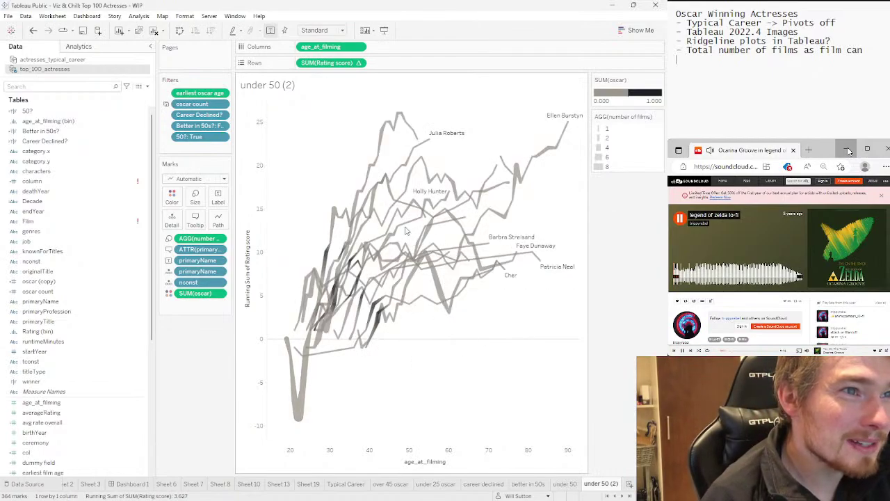
{"action": "left_click", "coordinate": [389, 191]}
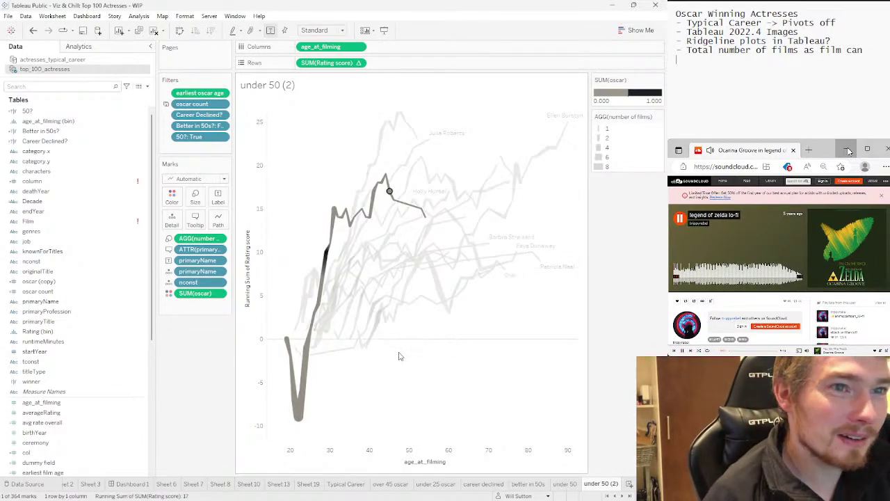
{"action": "left_click", "coordinate": [398, 355]}
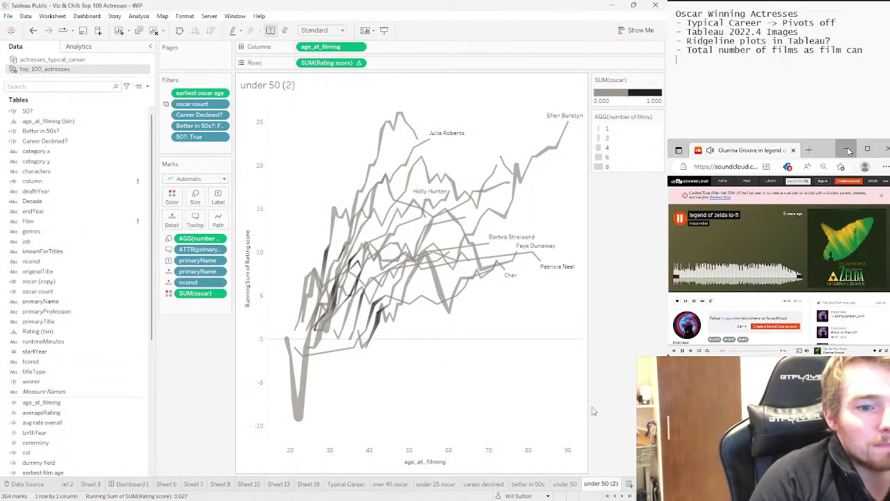
Duplicate the under 50 (2) sheet and add primaryName to the copy's rows as a distinct count
{"action": "right_click", "coordinate": [587, 484]}
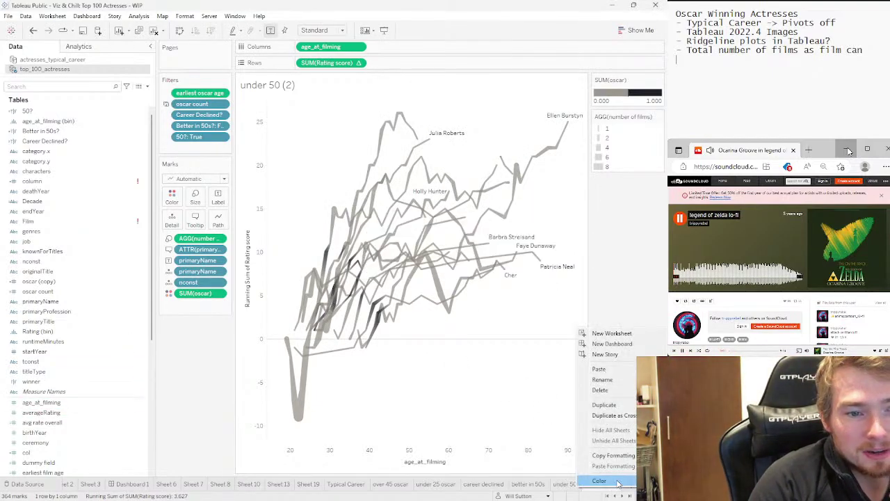
{"action": "left_click", "coordinate": [603, 404]}
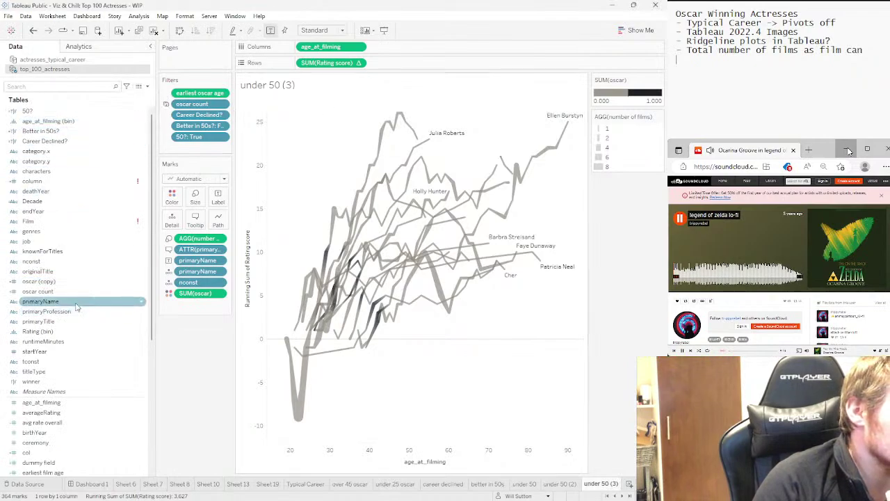
{"action": "left_click_drag", "start_coordinate": [69, 301], "coordinate": [378, 68]}
{"action": "left_click", "coordinate": [360, 63]}
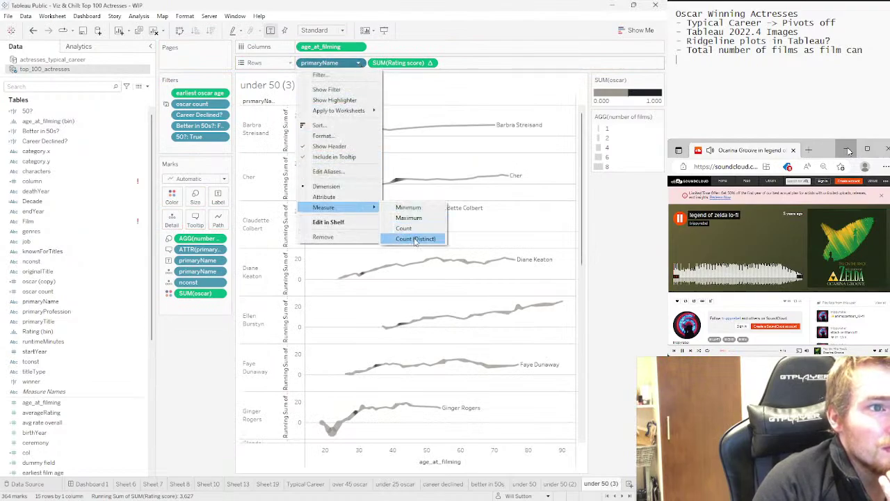
{"action": "left_click", "coordinate": [408, 153]}
Remove Rating score and age_at_filming from the view and show the distinct count of primaryName as text marks
{"action": "left_click", "coordinate": [434, 63]}
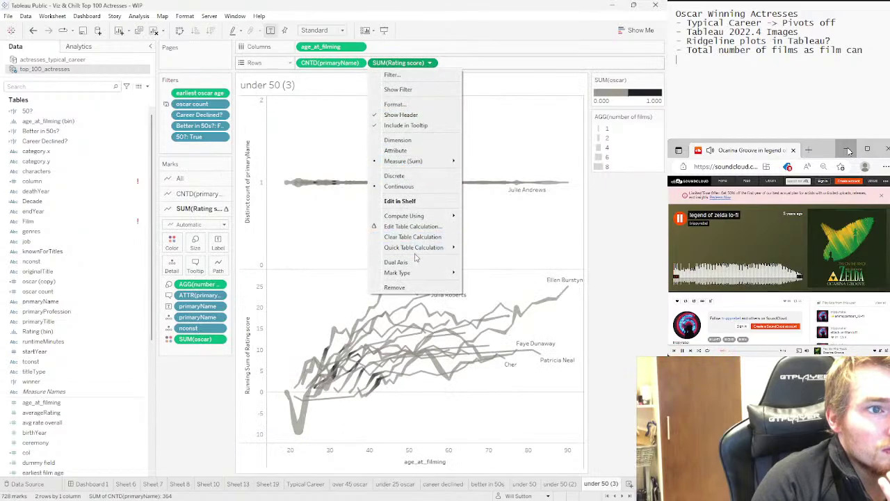
{"action": "left_click", "coordinate": [394, 286]}
{"action": "left_click", "coordinate": [359, 47]}
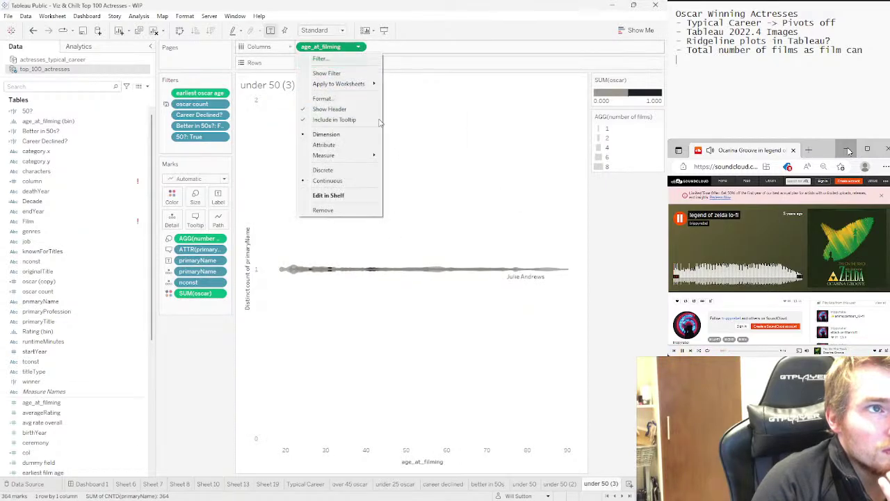
{"action": "left_click", "coordinate": [344, 209]}
{"action": "left_click_drag", "start_coordinate": [329, 62], "coordinate": [213, 187]}
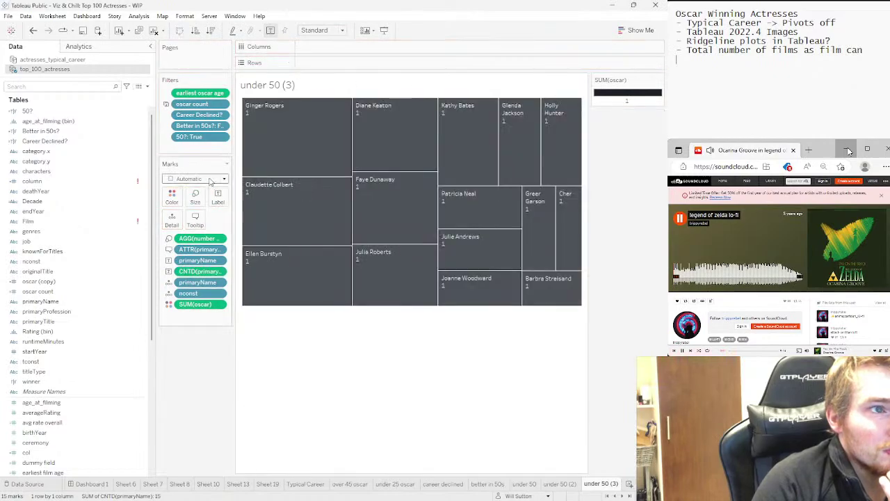
{"action": "left_click", "coordinate": [208, 180]}
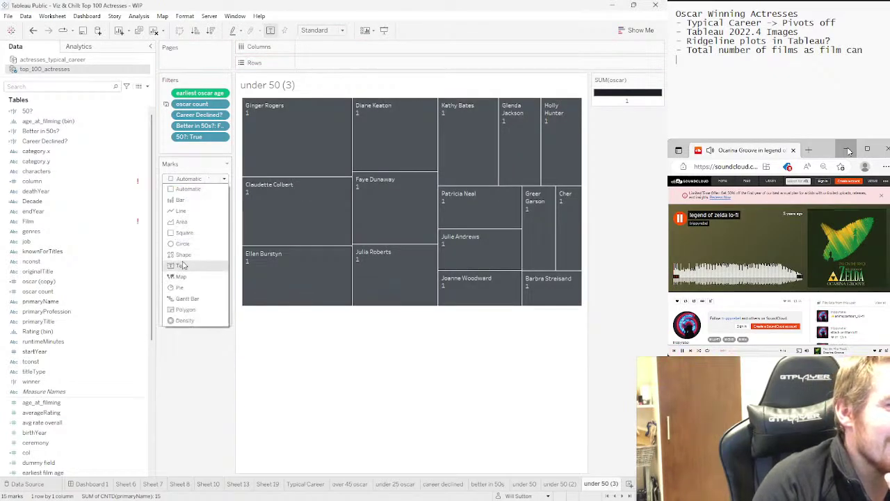
{"action": "left_click", "coordinate": [182, 264]}
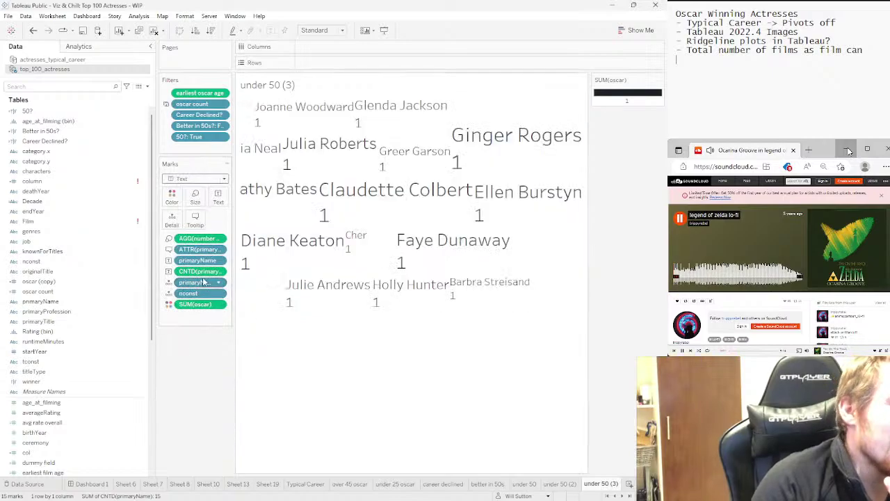
Remove both primaryName dimensions, the primary attribute field and nconst from the marks, leaving one overall distinct count of actresses
{"action": "left_click", "coordinate": [221, 260]}
{"action": "left_click", "coordinate": [193, 431]}
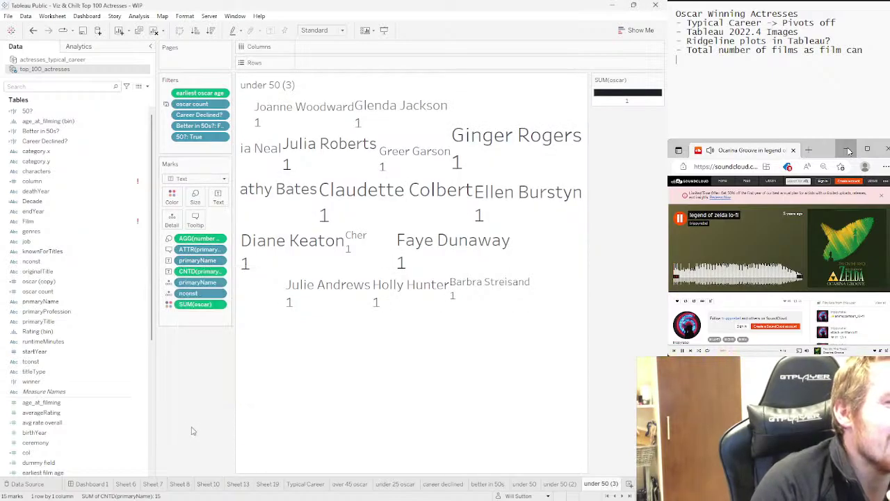
{"action": "left_click", "coordinate": [221, 260]}
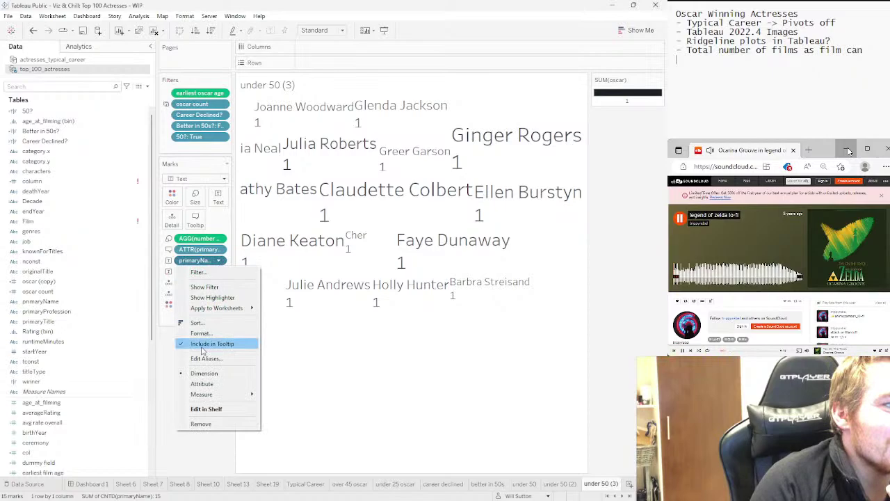
{"action": "left_click", "coordinate": [199, 424]}
{"action": "left_click", "coordinate": [216, 252]}
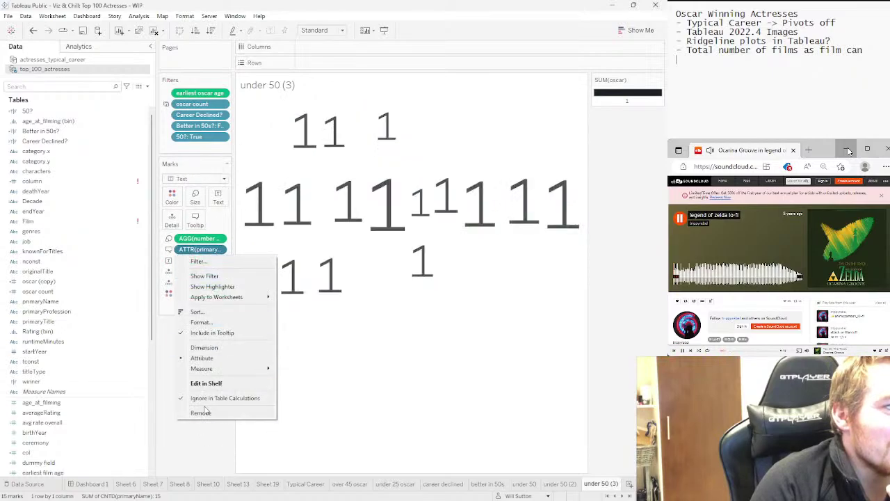
{"action": "left_click", "coordinate": [203, 414]}
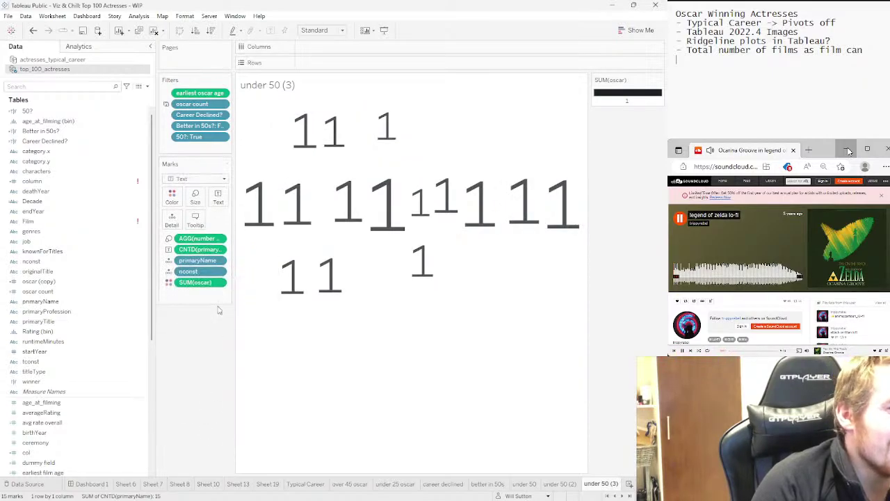
{"action": "left_click", "coordinate": [217, 260]}
{"action": "left_click", "coordinate": [199, 422]}
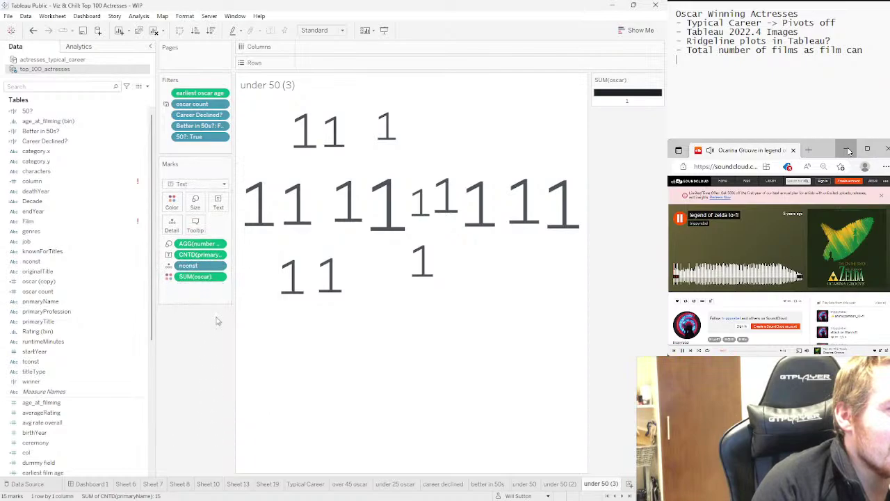
{"action": "left_click", "coordinate": [219, 260]}
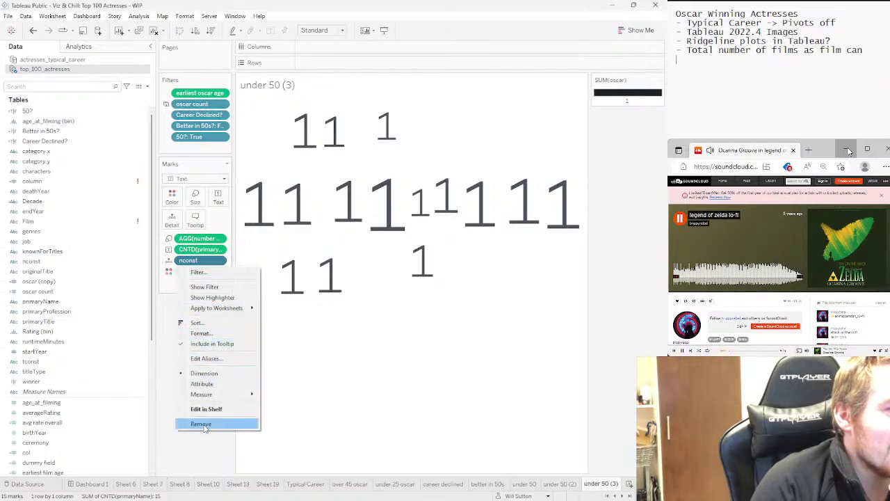
{"action": "left_click", "coordinate": [205, 423]}
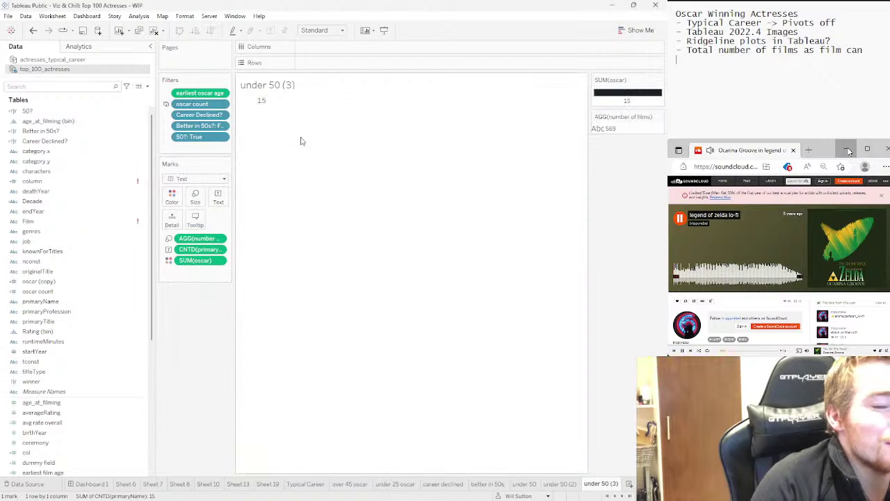
Inspect the career lines ending in the early to mid seventies on the under 50 (2) sheet
{"action": "left_click", "coordinate": [564, 484]}
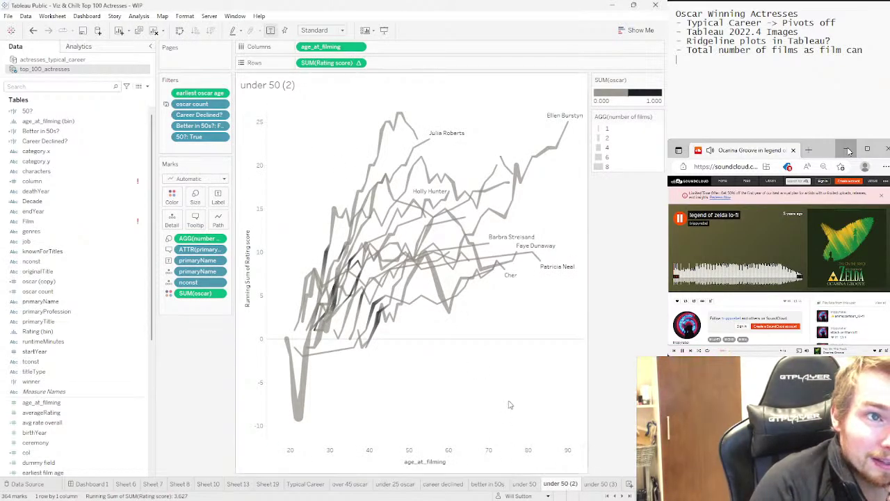
{"action": "left_click", "coordinate": [504, 165]}
{"action": "left_click", "coordinate": [528, 290]}
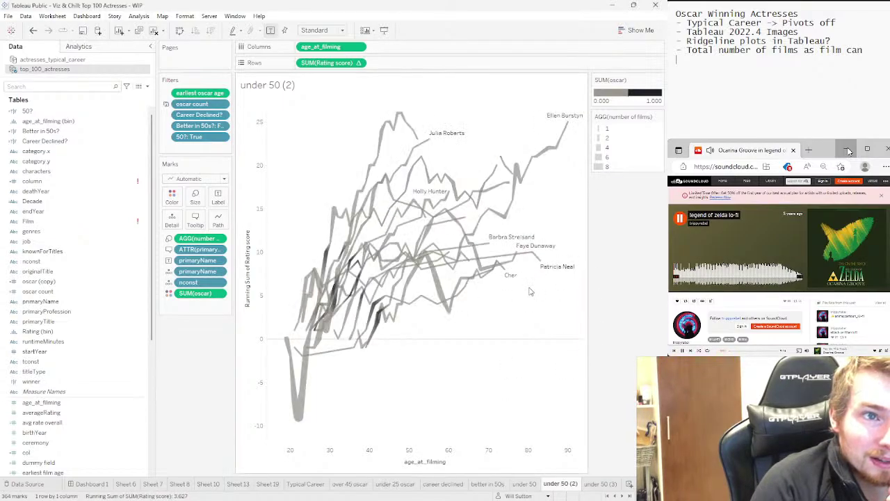
{"action": "left_click", "coordinate": [495, 166]}
{"action": "left_click", "coordinate": [497, 161]}
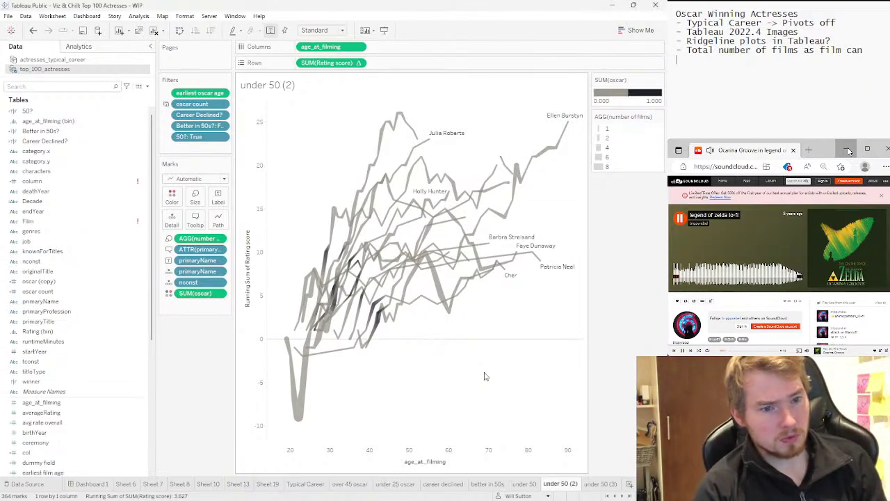
Rename the under 50 (2) sheet as follow the path
{"action": "right_click", "coordinate": [559, 484]}
{"action": "left_click", "coordinate": [581, 379]}
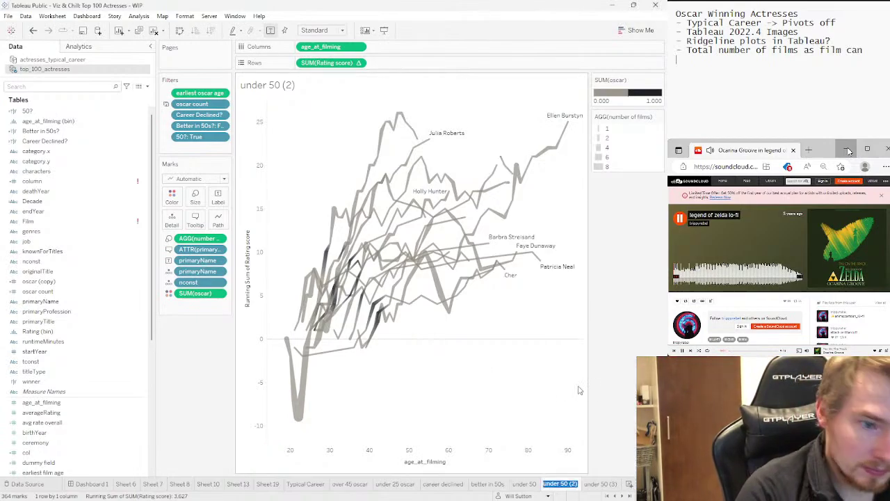
{"action": "type", "text": "follow the path"}
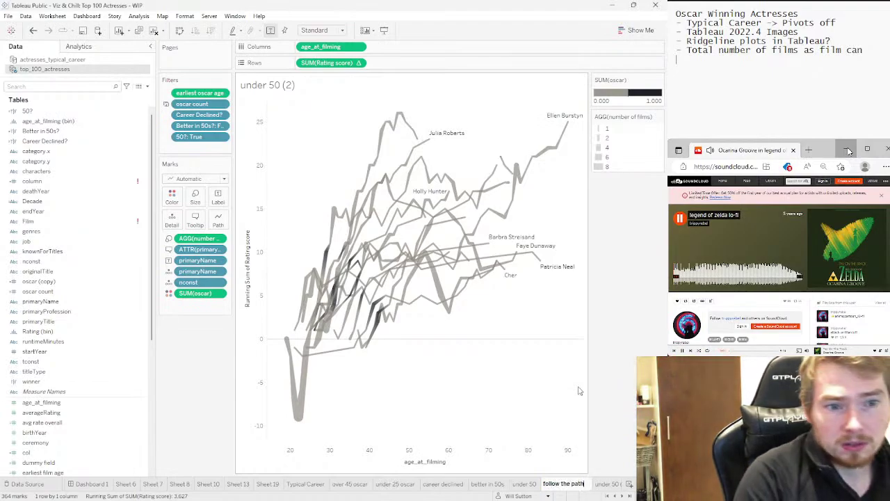
{"action": "key", "text": "Return"}
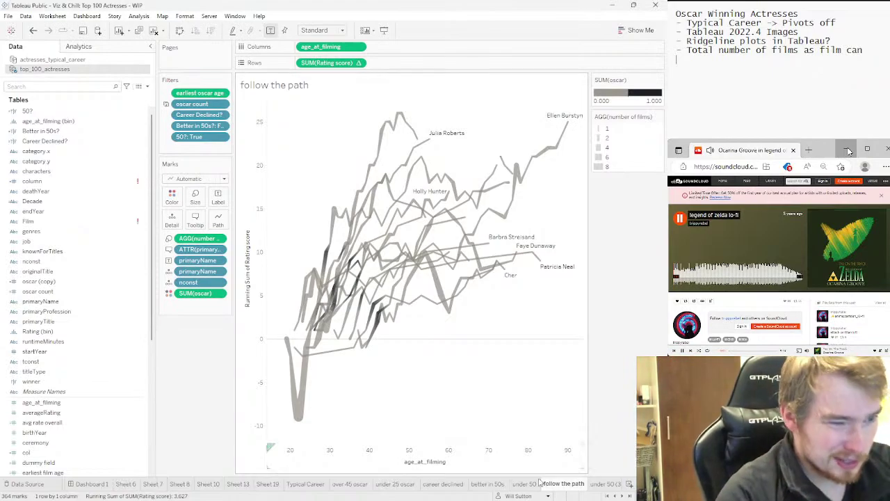
Review the sheets from Typical Career through follow the path, comparing the career lines of each career type
{"action": "left_click", "coordinate": [350, 484]}
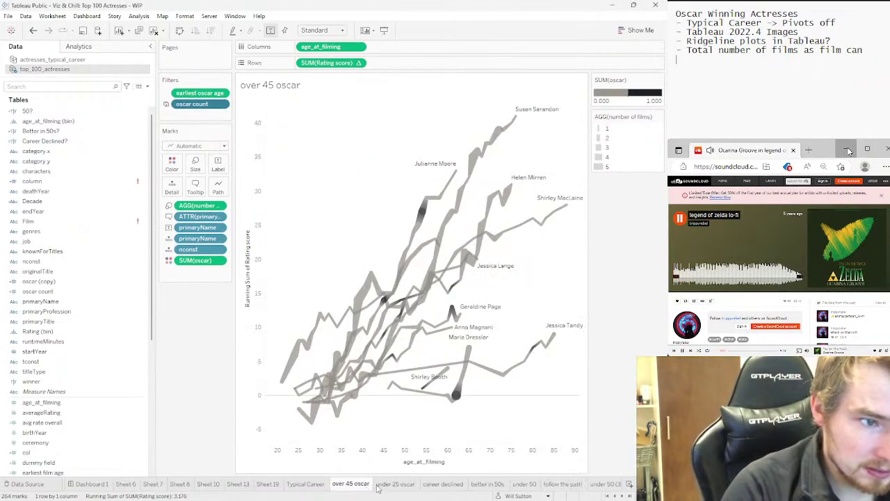
{"action": "left_click", "coordinate": [395, 483]}
{"action": "left_click", "coordinate": [432, 484]}
{"action": "left_click", "coordinate": [478, 484]}
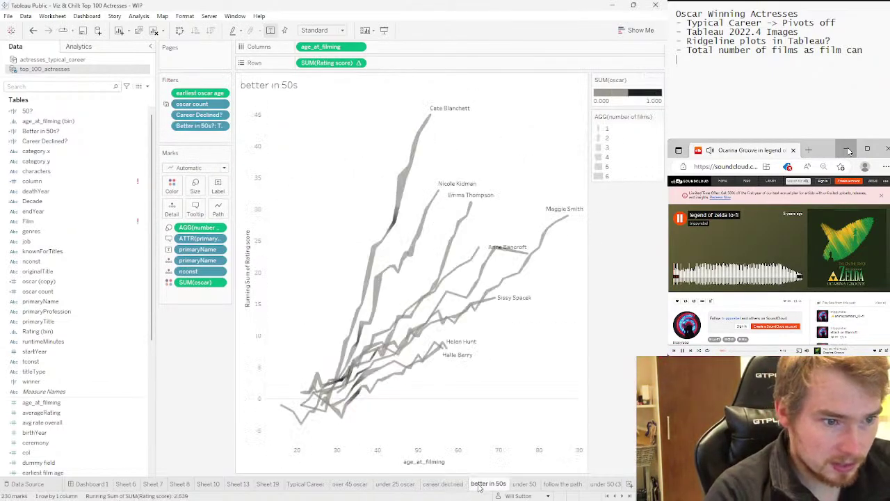
{"action": "left_click", "coordinate": [316, 484]}
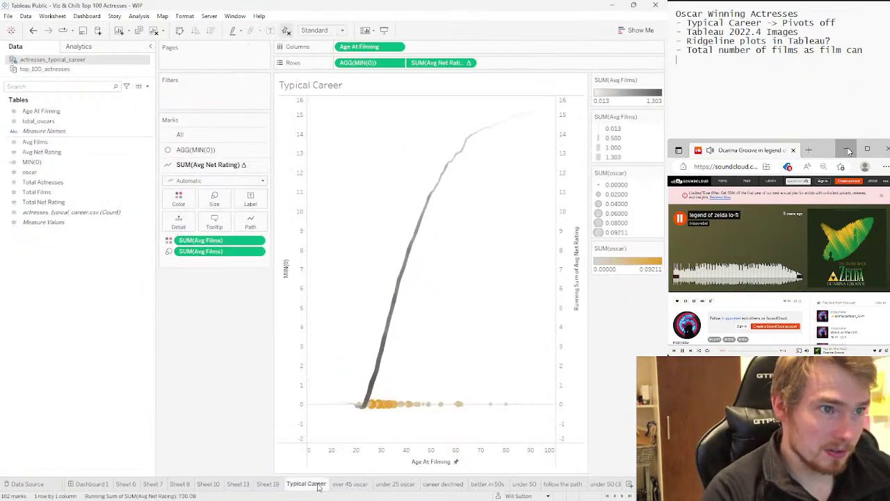
{"action": "left_click", "coordinate": [360, 485]}
{"action": "left_click", "coordinate": [389, 487]}
{"action": "left_click", "coordinate": [439, 485]}
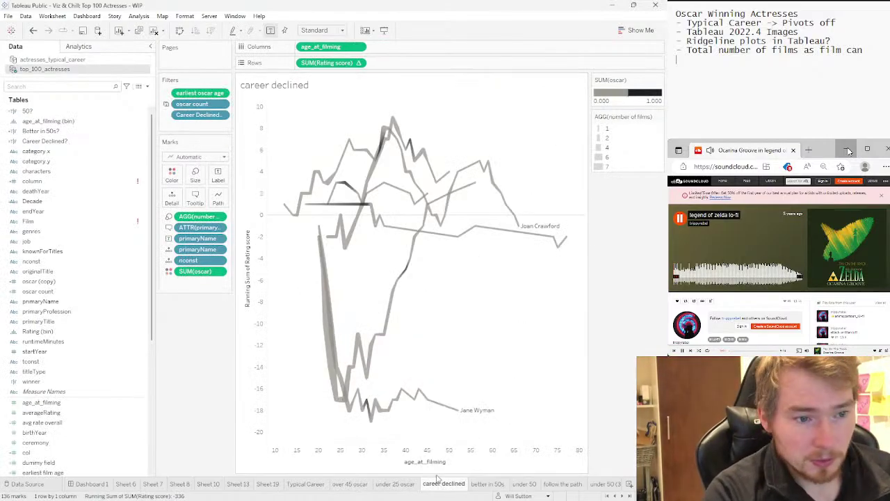
{"action": "left_click", "coordinate": [402, 486]}
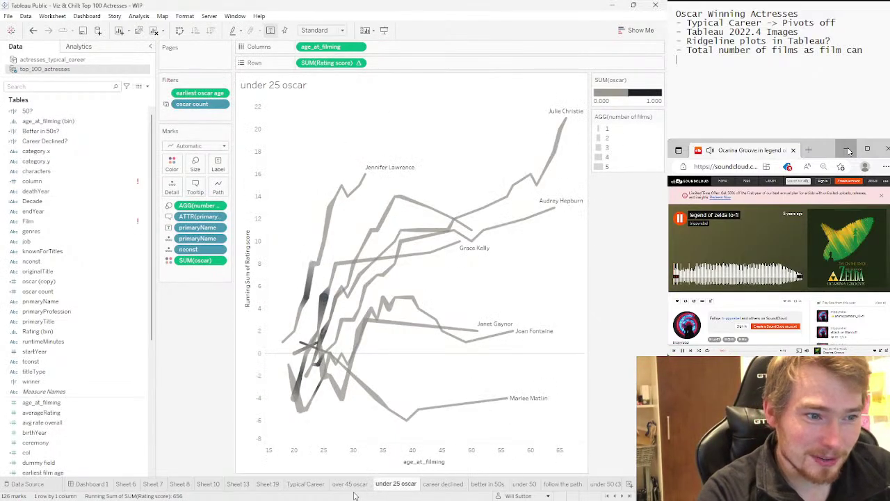
{"action": "left_click", "coordinate": [352, 485]}
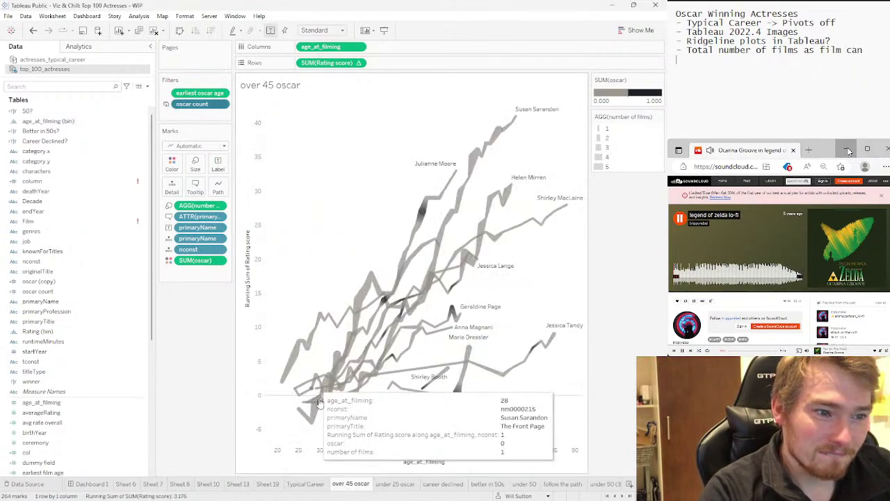
{"action": "left_click", "coordinate": [445, 485]}
{"action": "left_click", "coordinate": [488, 485]}
{"action": "left_click", "coordinate": [524, 485]}
{"action": "left_click", "coordinate": [581, 486]}
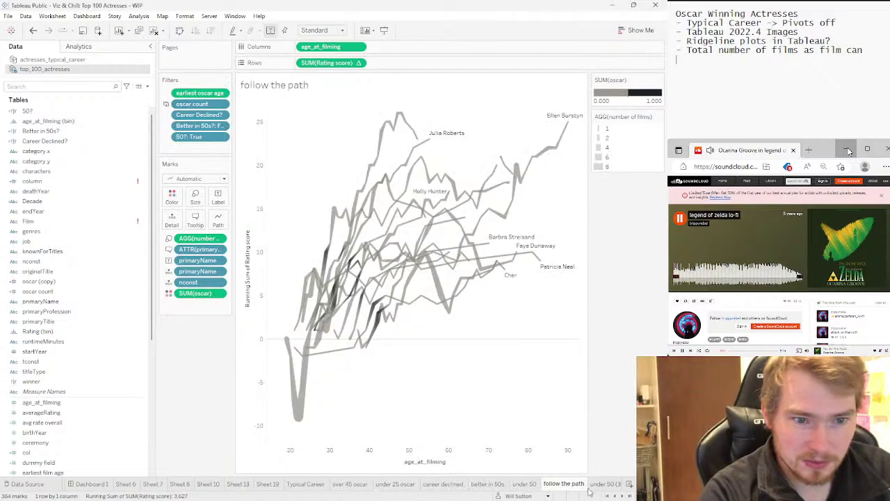
Compare the career lines on the multiple oscars, follow the path and under 25 oscar sheets
{"action": "left_click", "coordinate": [622, 494]}
{"action": "left_click", "coordinate": [623, 494]}
{"action": "left_click", "coordinate": [556, 484]}
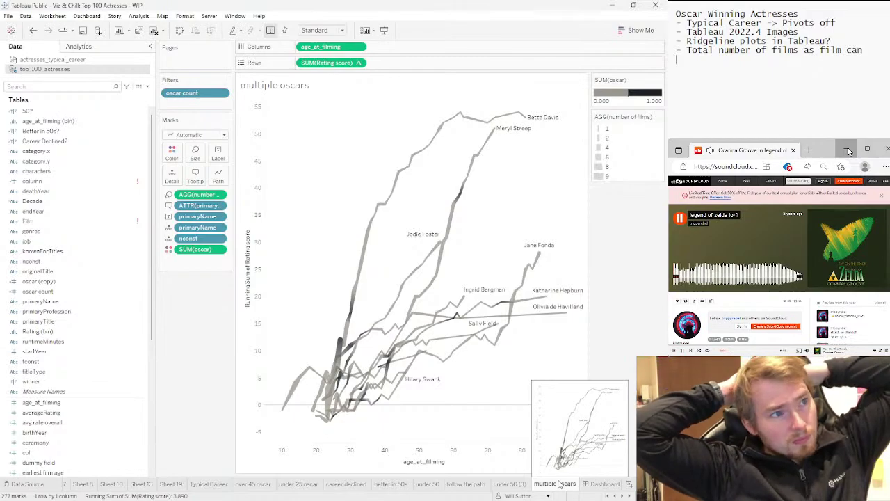
{"action": "left_click", "coordinate": [465, 483]}
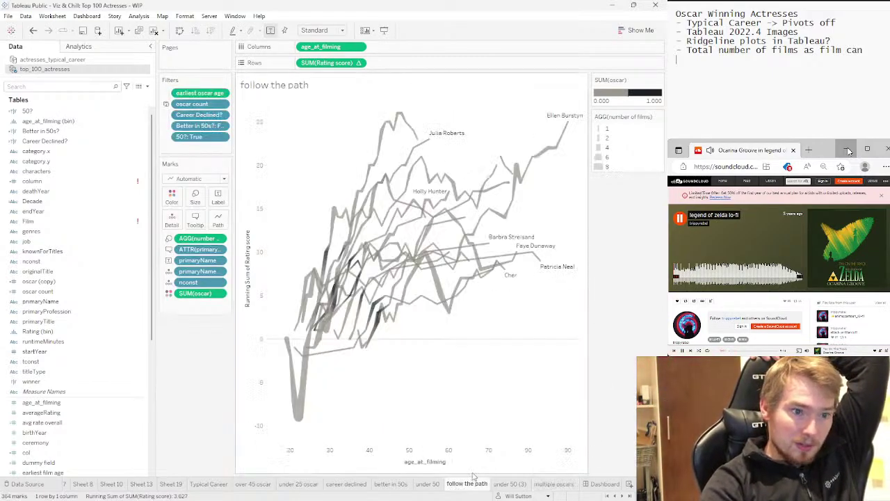
{"action": "left_click", "coordinate": [544, 484]}
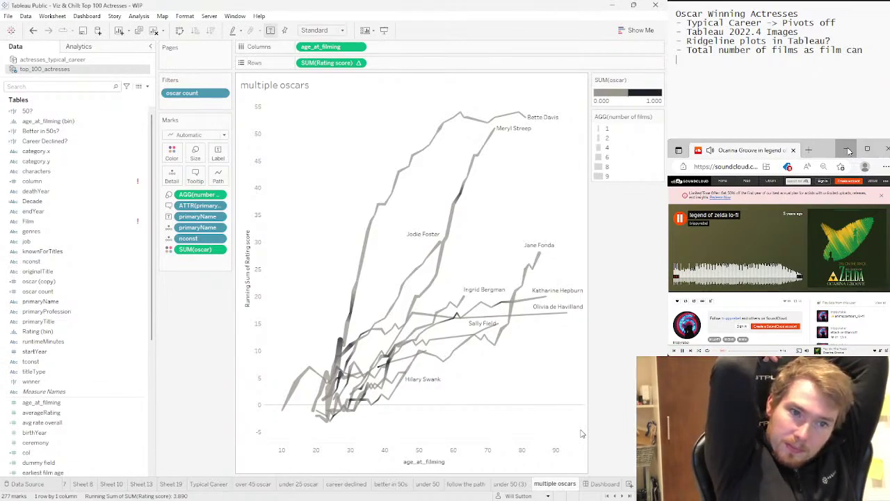
{"action": "left_click", "coordinate": [299, 483]}
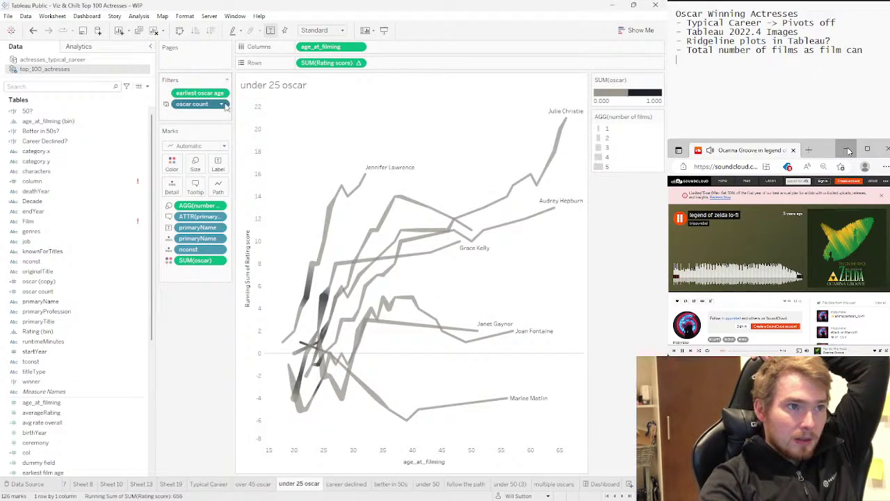
Check which values the oscar count filter excludes on the under 25 oscar sheet and which worksheets it applies to
{"action": "left_click", "coordinate": [223, 104]}
{"action": "left_click", "coordinate": [212, 117]}
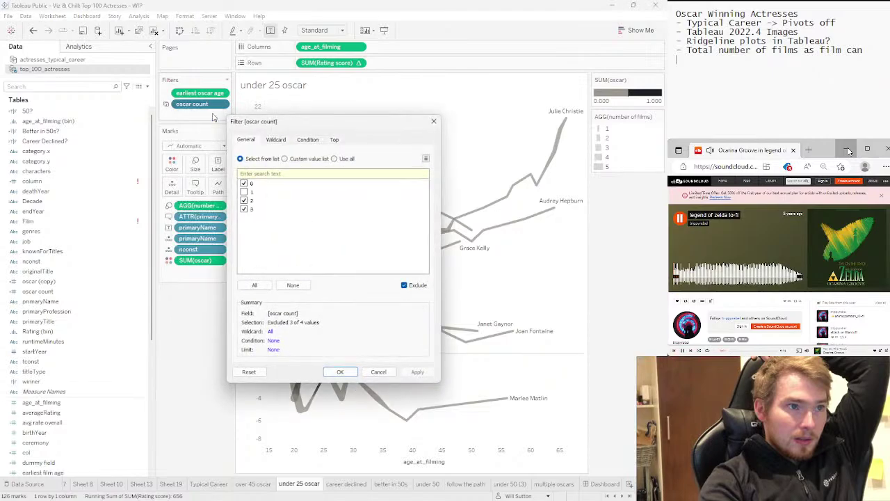
{"action": "left_click", "coordinate": [373, 374]}
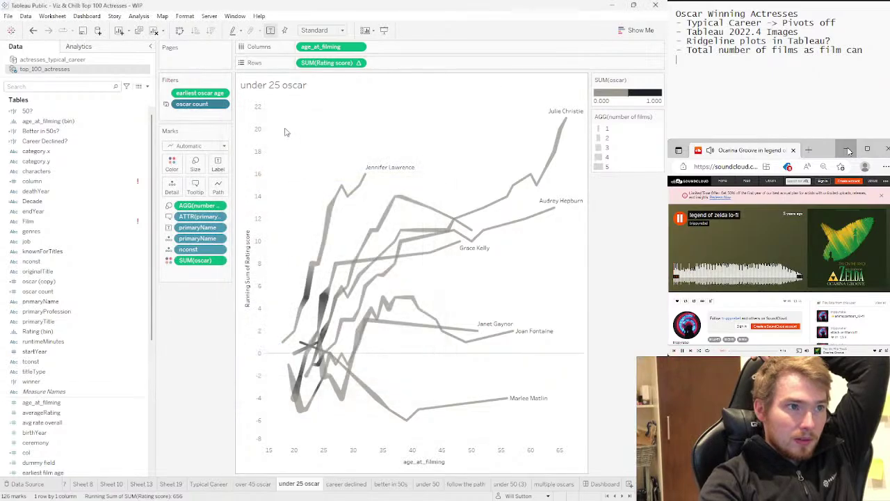
{"action": "left_click", "coordinate": [225, 106]}
{"action": "mouse_move", "coordinate": [236, 162]}
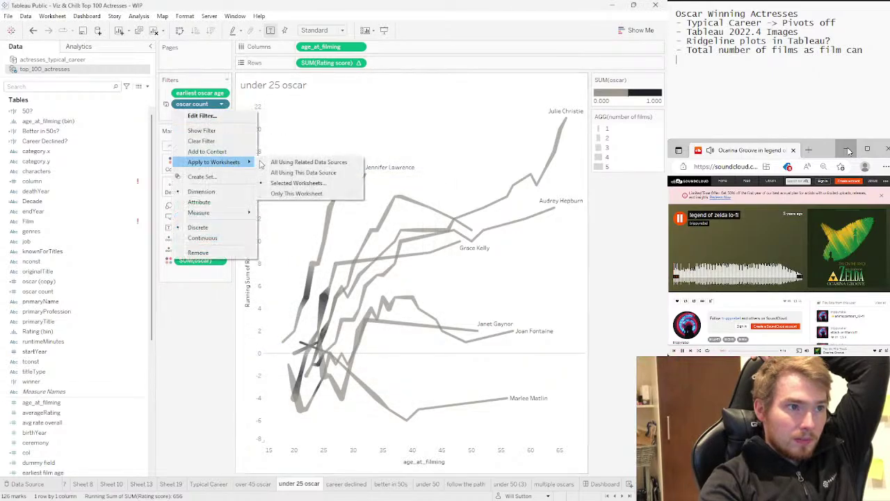
{"action": "left_click", "coordinate": [292, 183]}
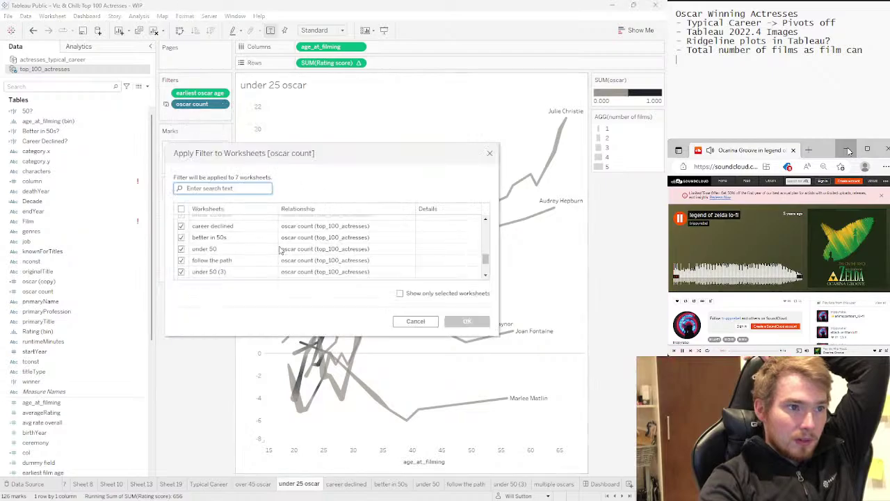
{"action": "scroll", "coordinate": [281, 249], "scroll_direction": "down", "scroll_amount": 3}
{"action": "scroll", "coordinate": [280, 249], "scroll_direction": "up", "scroll_amount": 3}
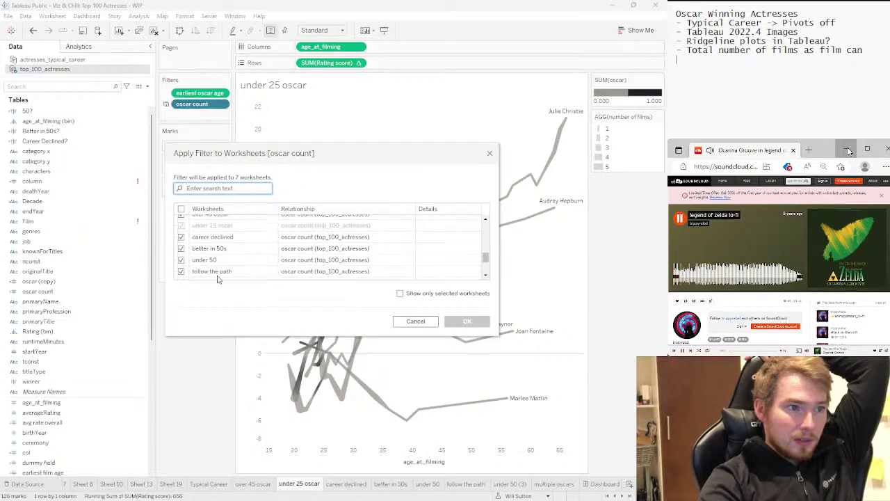
{"action": "scroll", "coordinate": [218, 279], "scroll_direction": "up", "scroll_amount": 1}
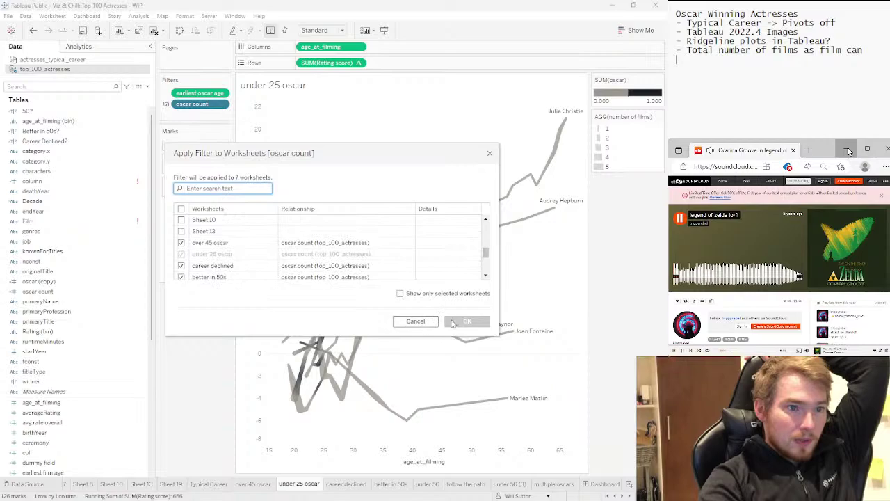
{"action": "left_click", "coordinate": [453, 322]}
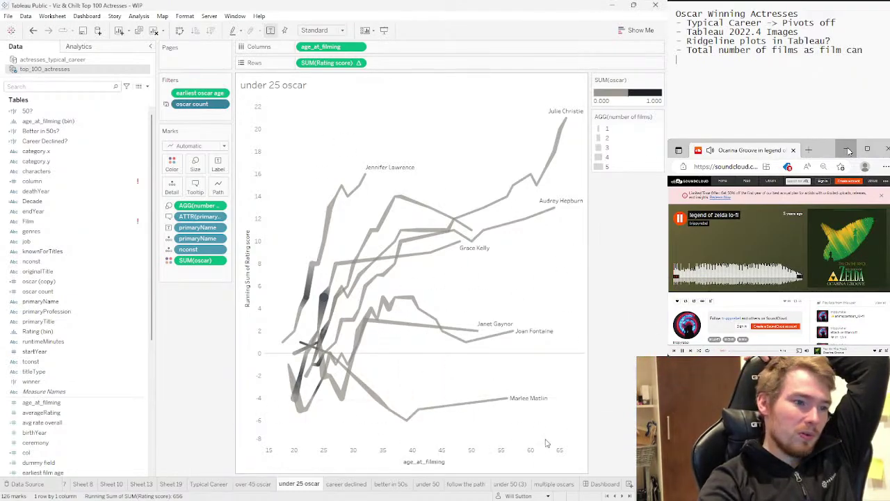
On Dashboard 2, add an empty layout container beside the typical Oscar winning actress' career chart
{"action": "left_click", "coordinate": [600, 484]}
{"action": "left_click", "coordinate": [579, 266]}
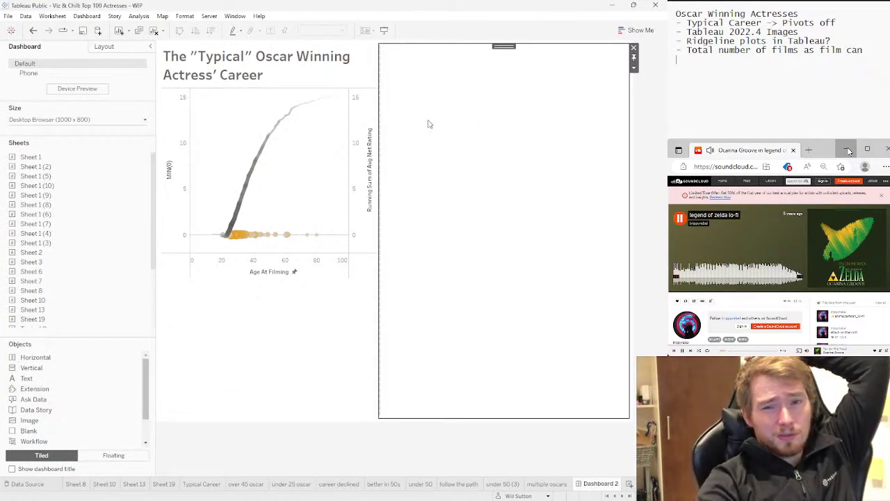
{"action": "scroll", "coordinate": [41, 236], "scroll_direction": "down", "scroll_amount": 3}
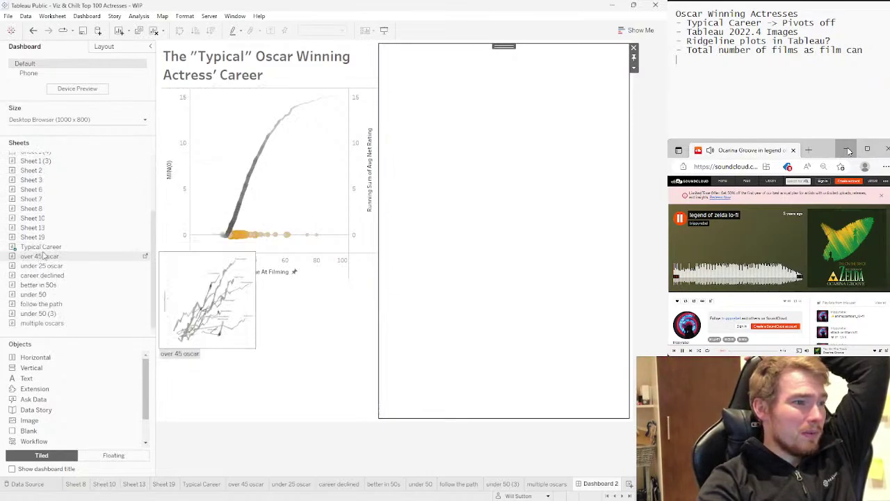
{"action": "left_click", "coordinate": [355, 256]}
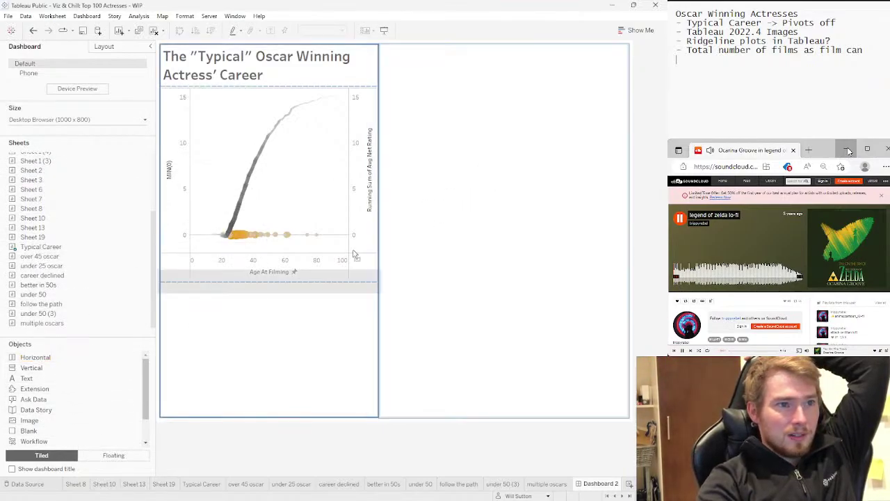
{"action": "left_click_drag", "start_coordinate": [353, 252], "coordinate": [502, 237]}
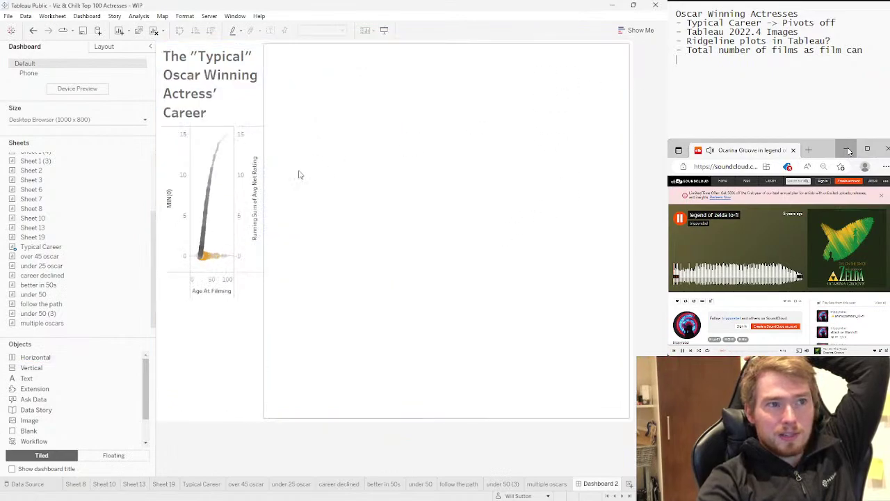
Place the over 45 oscar sheet in the empty container and the under 25 oscar sheet between it and the typical career chart
{"action": "mouse_move", "coordinate": [52, 281]}
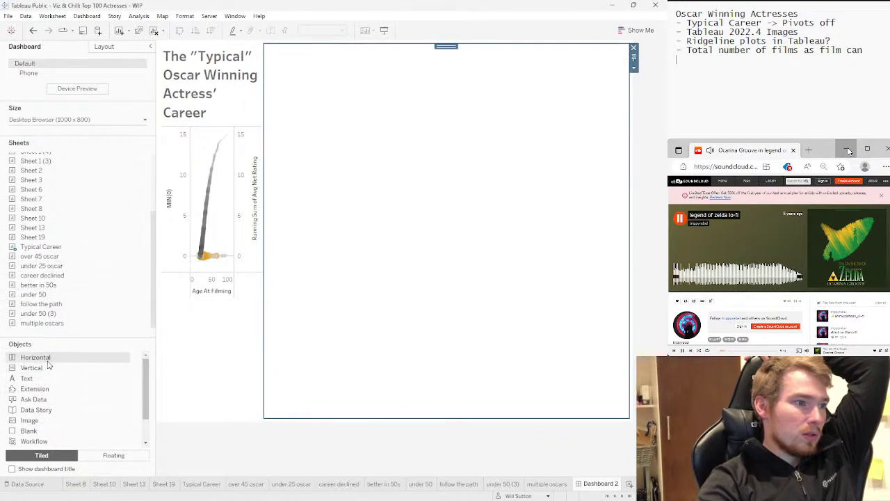
{"action": "left_click_drag", "start_coordinate": [75, 353], "coordinate": [95, 364]}
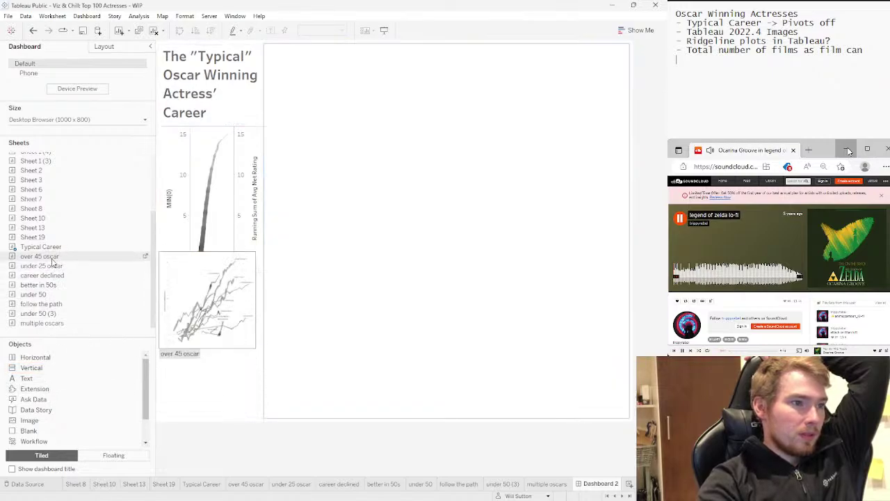
{"action": "left_click_drag", "start_coordinate": [54, 263], "coordinate": [390, 210]}
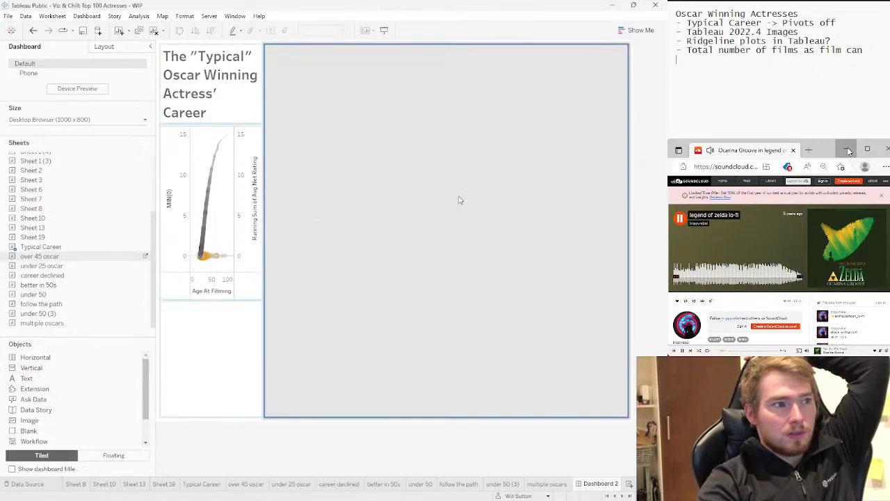
{"action": "left_click_drag", "start_coordinate": [459, 200], "coordinate": [459, 201]}
{"action": "mouse_move", "coordinate": [60, 271]}
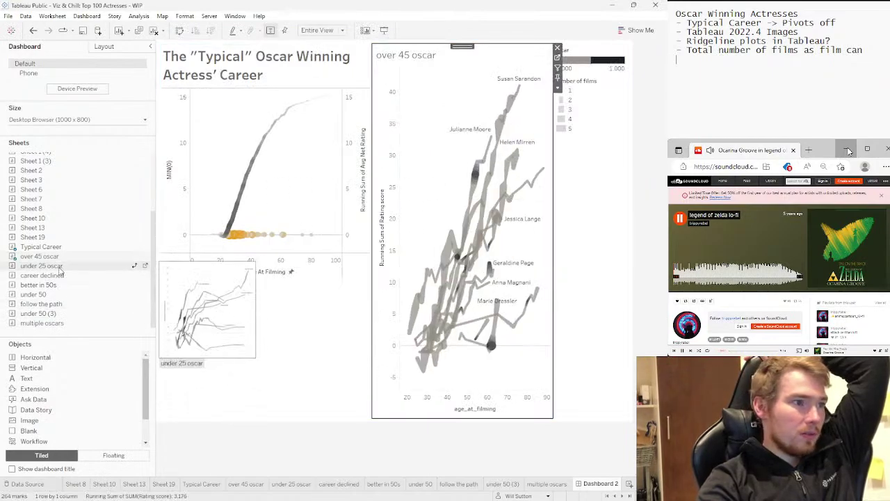
{"action": "left_click_drag", "start_coordinate": [61, 271], "coordinate": [384, 238]}
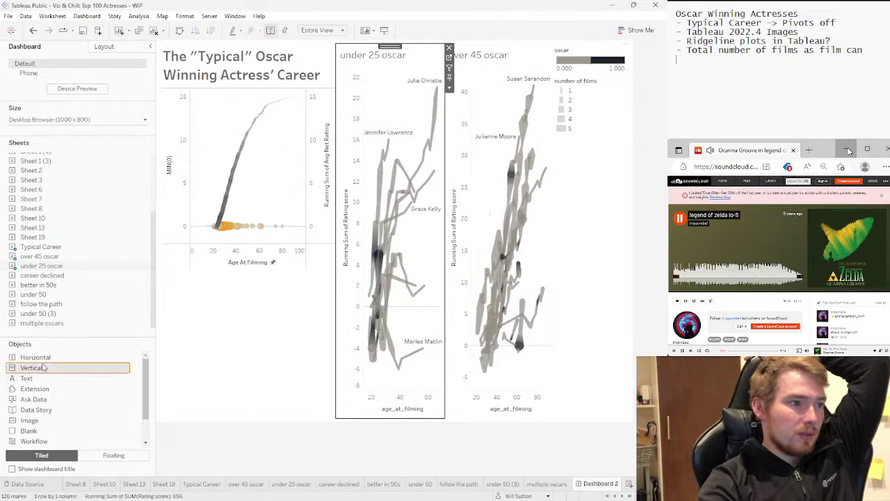
Add a vertical container between the two oscar age charts and stack under 25 oscar above over 45 oscar in it
{"action": "left_click_drag", "start_coordinate": [43, 368], "coordinate": [402, 247]}
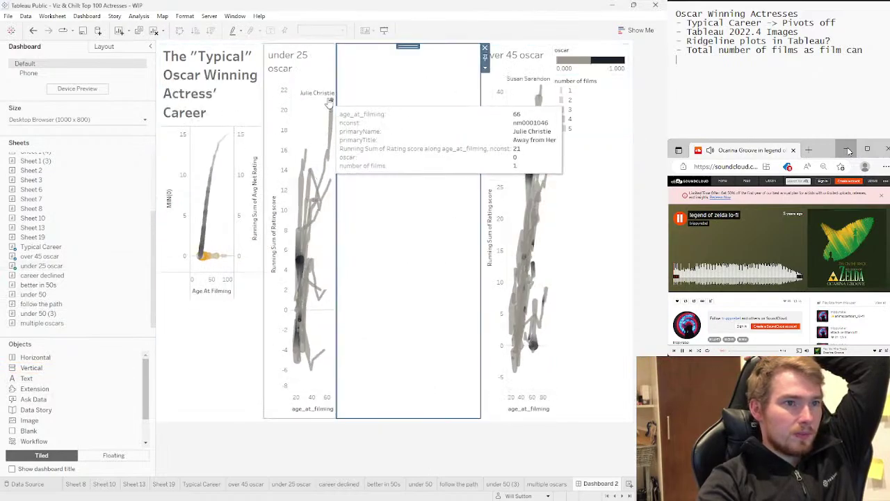
{"action": "left_click", "coordinate": [329, 101]}
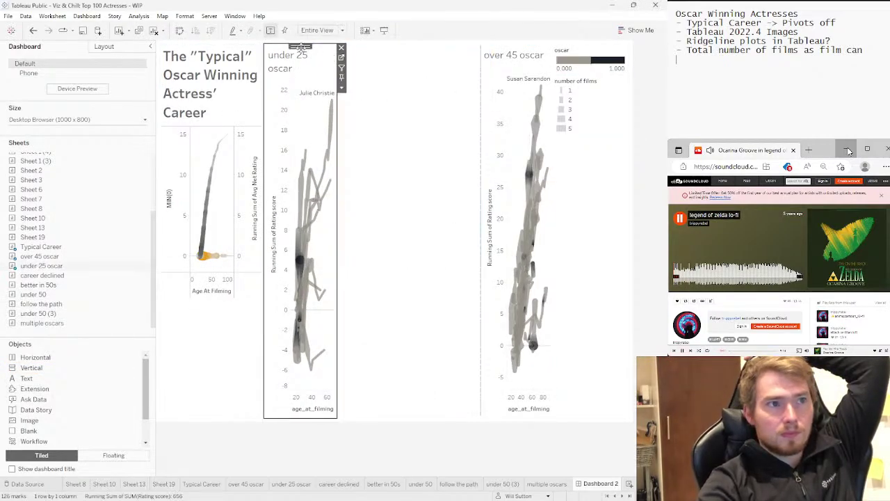
{"action": "left_click_drag", "start_coordinate": [299, 47], "coordinate": [382, 82]}
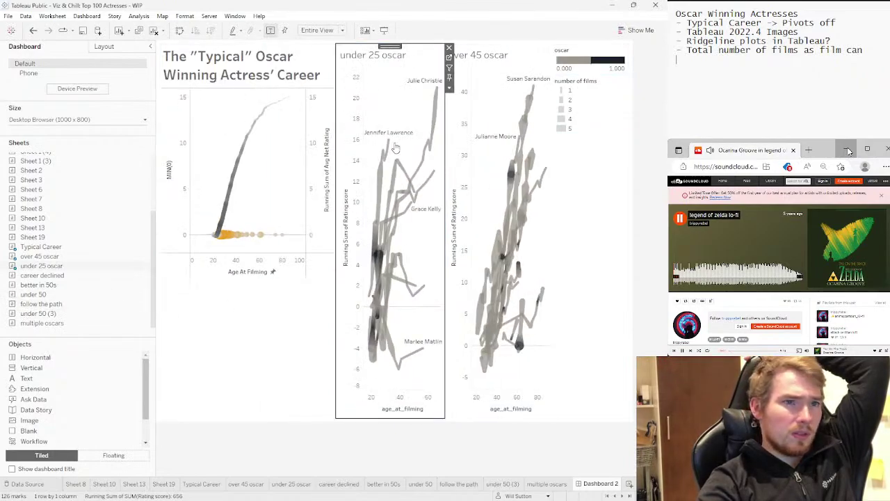
{"action": "left_click", "coordinate": [528, 49]}
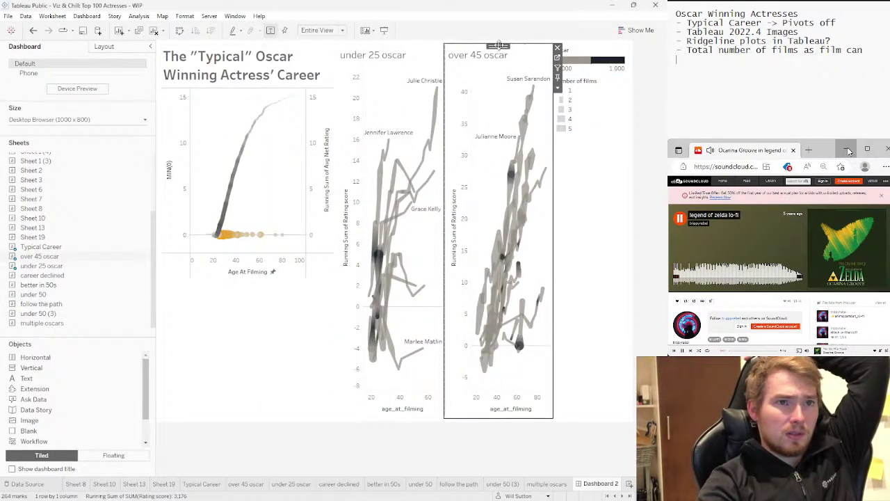
{"action": "left_click_drag", "start_coordinate": [498, 45], "coordinate": [381, 374]}
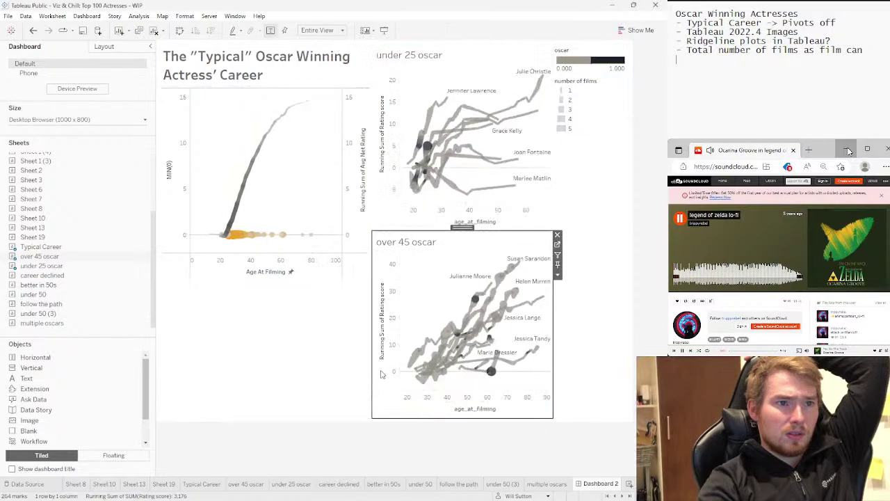
{"action": "left_click", "coordinate": [593, 186]}
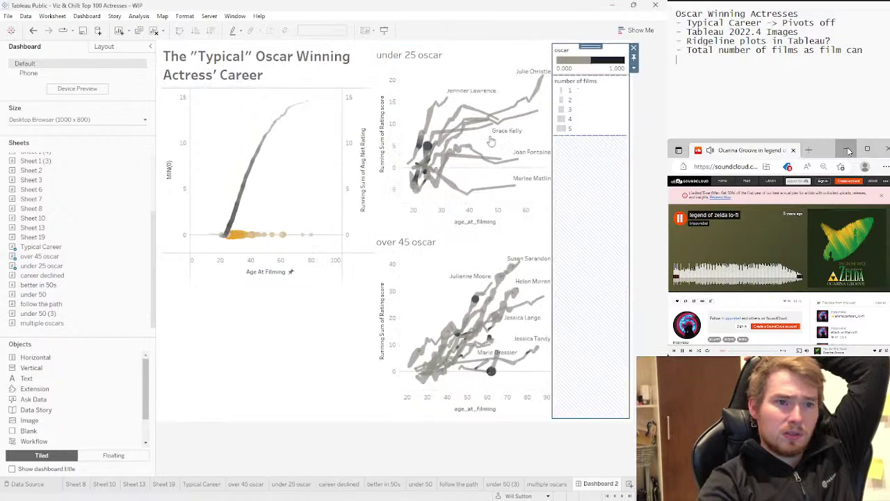
Add a vertical container beside the typical career chart and stack better in 50s above career declined in it
{"action": "mouse_move", "coordinate": [82, 309]}
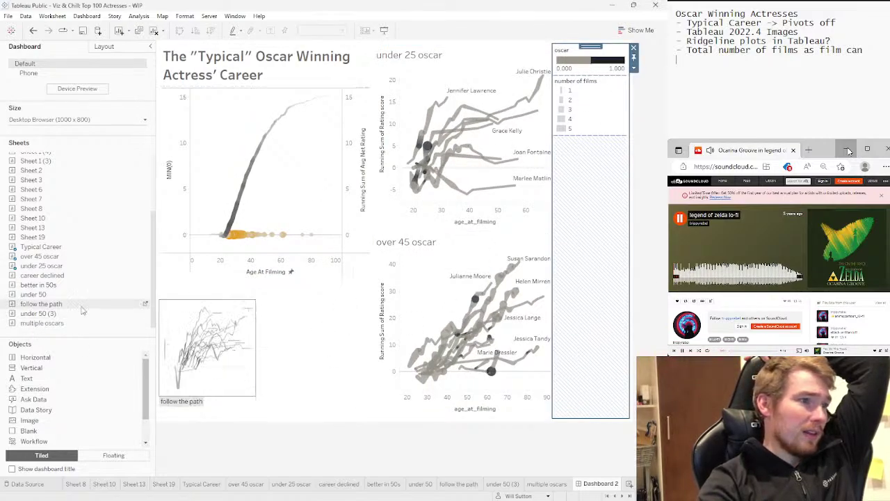
{"action": "left_click", "coordinate": [328, 247]}
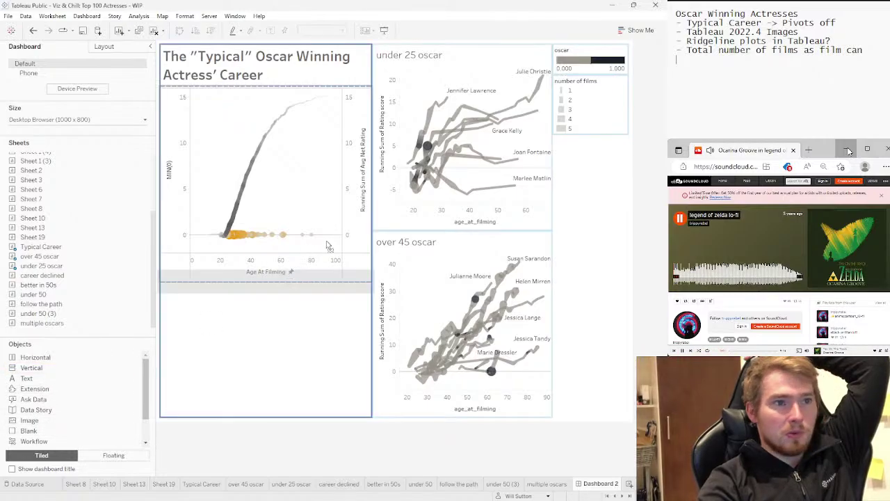
{"action": "left_click", "coordinate": [376, 226]}
{"action": "mouse_move", "coordinate": [32, 307]}
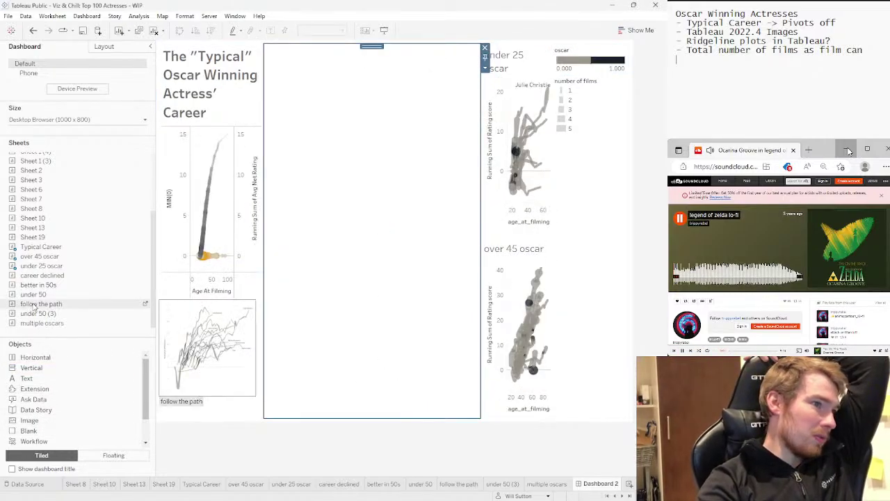
{"action": "mouse_move", "coordinate": [50, 289]}
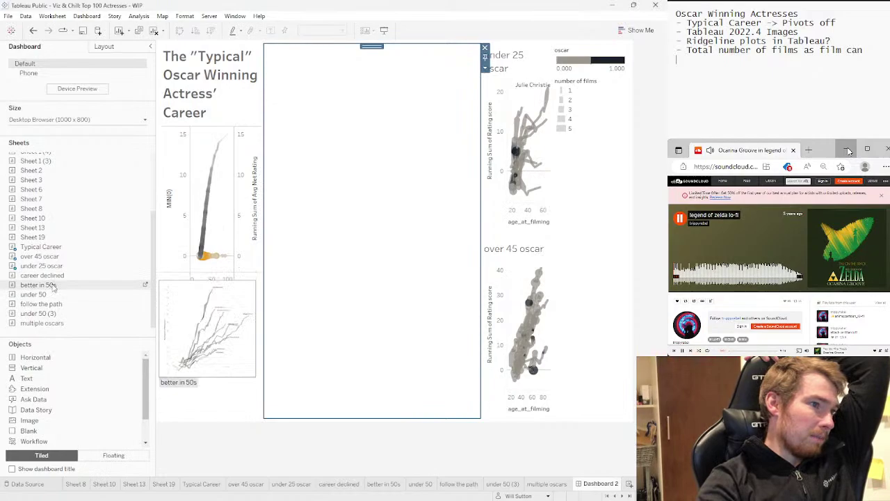
{"action": "left_click_drag", "start_coordinate": [43, 275], "coordinate": [310, 283]}
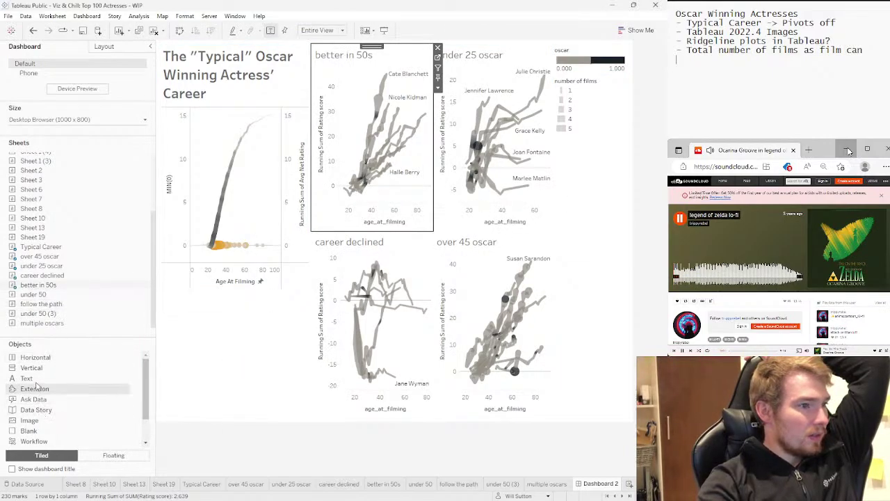
Add another vertical container between the typical career chart and the better in 50s and career declined charts
{"action": "left_click_drag", "start_coordinate": [32, 370], "coordinate": [318, 234]}
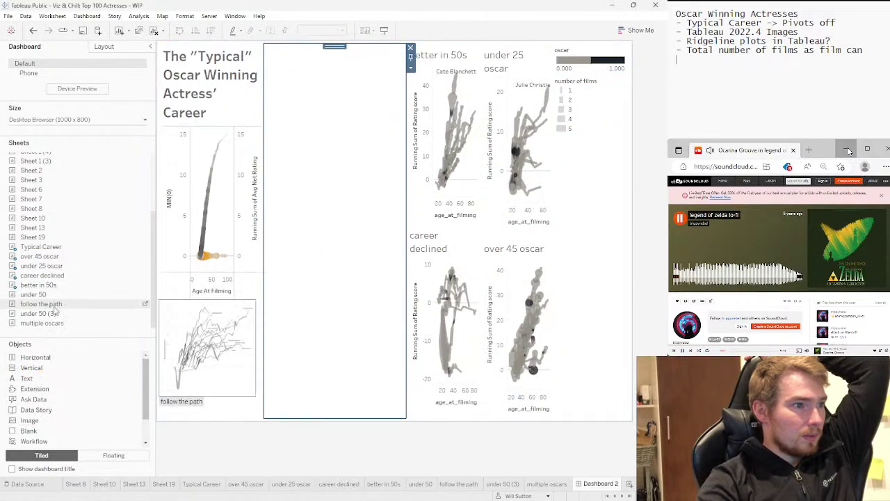
Add the follow the path and under 50 sheets to the dashboard, stacked between the typical career chart and the better in 50s column
{"action": "left_click_drag", "start_coordinate": [56, 304], "coordinate": [299, 231]}
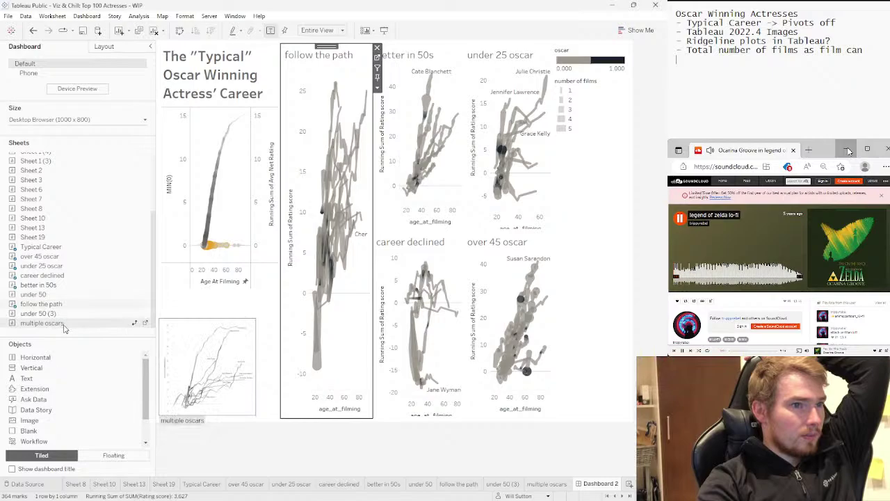
{"action": "left_click_drag", "start_coordinate": [149, 294], "coordinate": [325, 361]}
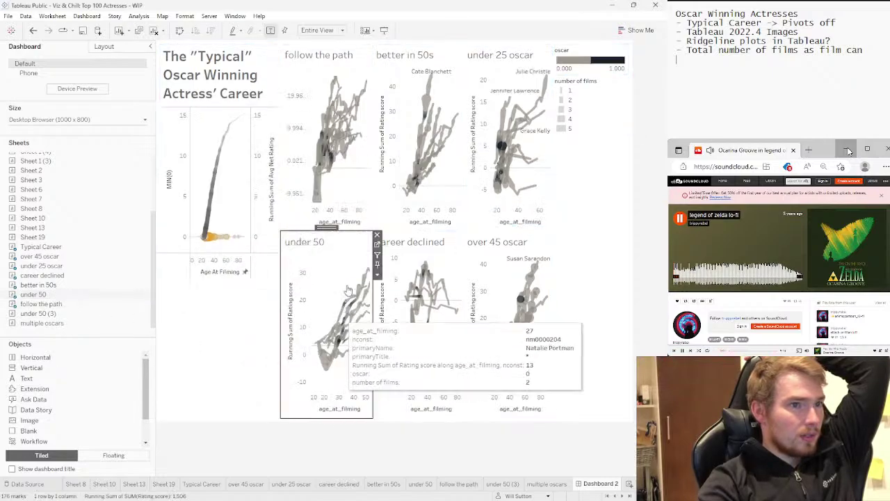
{"action": "left_click", "coordinate": [334, 188]}
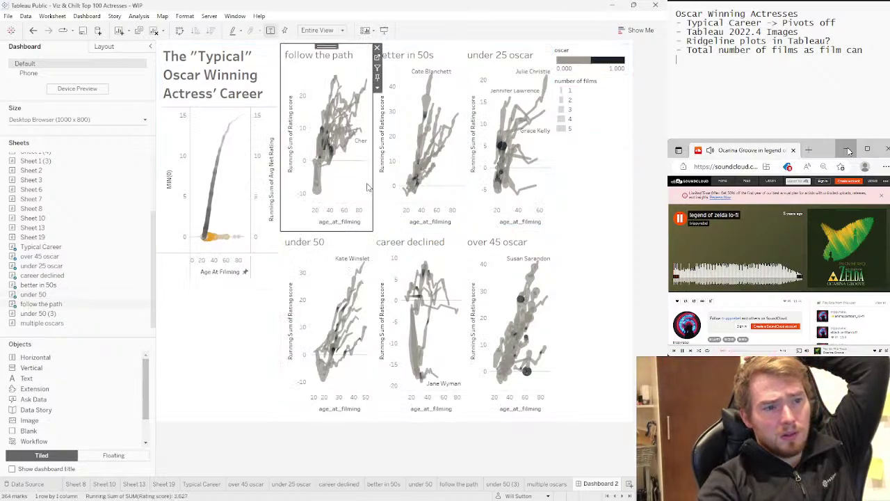
Delete the layout container holding the oscar and number of films legends from the dashboard
{"action": "left_click", "coordinate": [581, 95]}
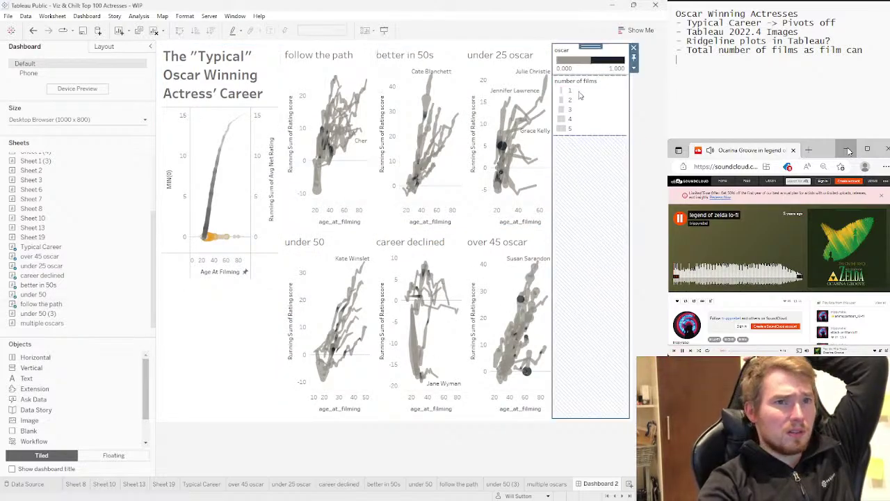
{"action": "left_click", "coordinate": [633, 48]}
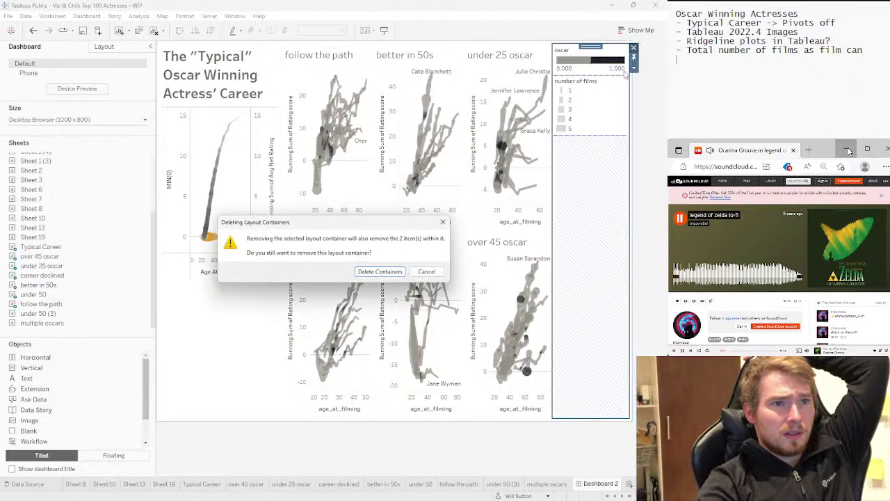
{"action": "left_click", "coordinate": [380, 272]}
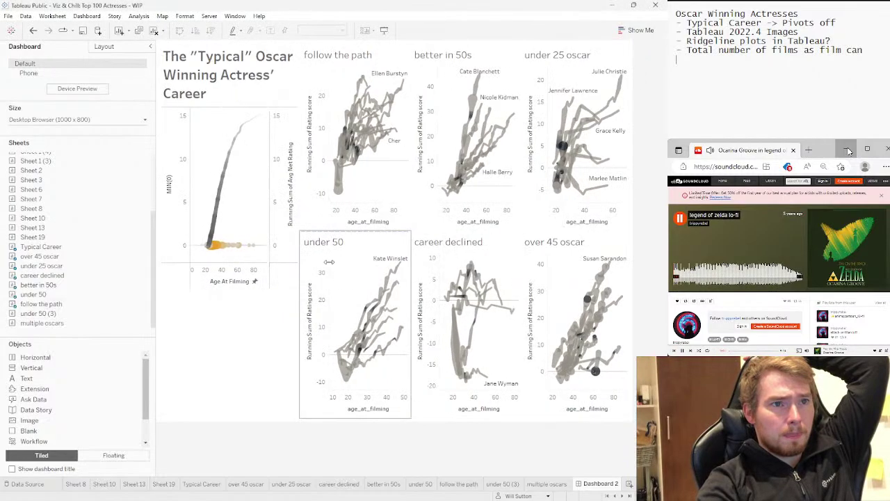
Set the fixed dashboard width to 2100 px
{"action": "left_click", "coordinate": [73, 129]}
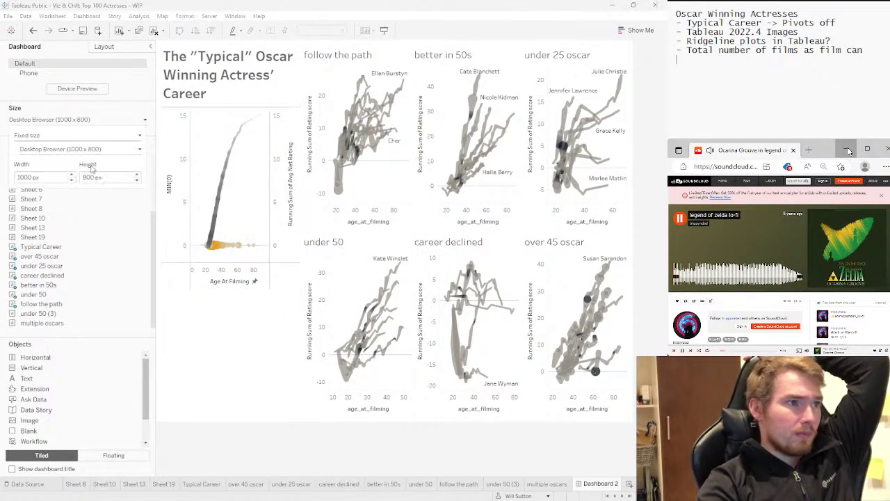
{"action": "triple_click", "coordinate": [73, 177]}
{"action": "type", "text": "2000"}
{"action": "key", "text": "Return"}
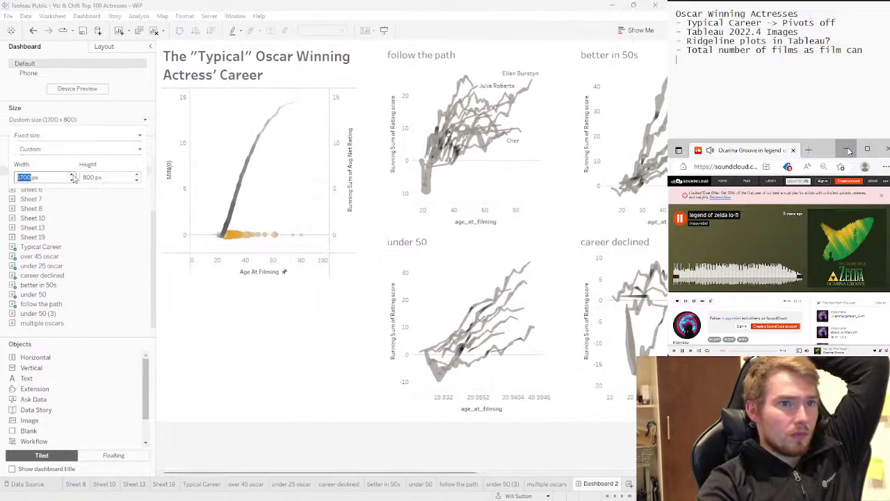
{"action": "left_click", "coordinate": [72, 174]}
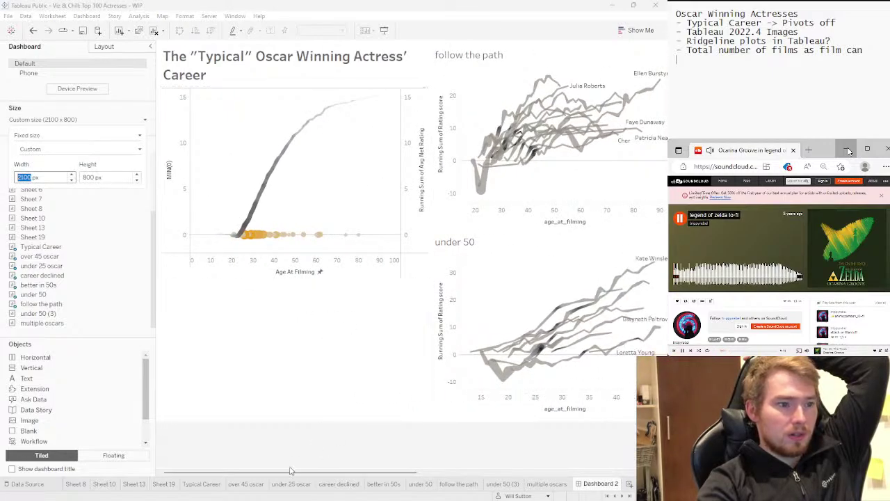
Look over the widened charts and check the Age At Filming axis range settings of the typical career chart
{"action": "left_click_drag", "start_coordinate": [293, 472], "coordinate": [459, 426]}
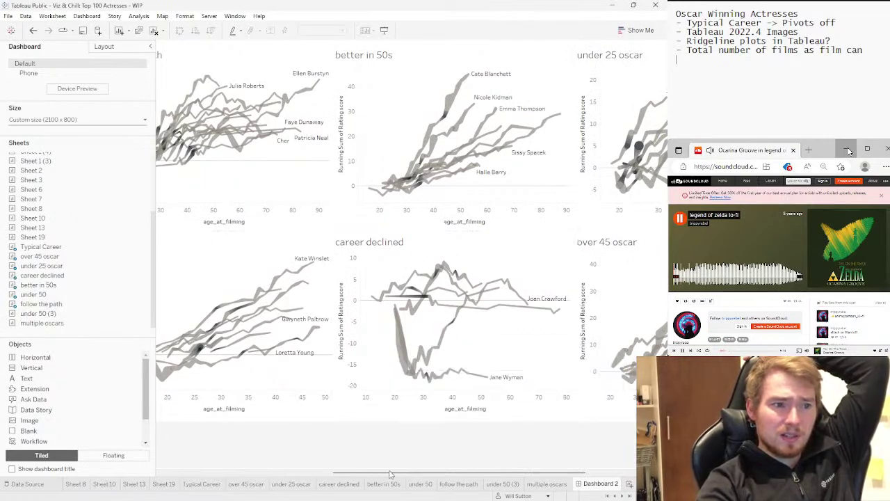
{"action": "left_click_drag", "start_coordinate": [360, 473], "coordinate": [331, 433]}
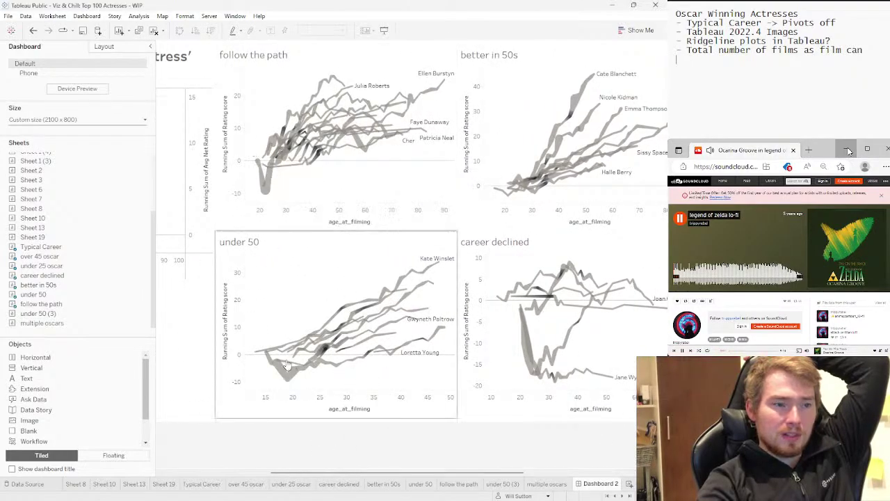
{"action": "left_click_drag", "start_coordinate": [332, 472], "coordinate": [222, 471]}
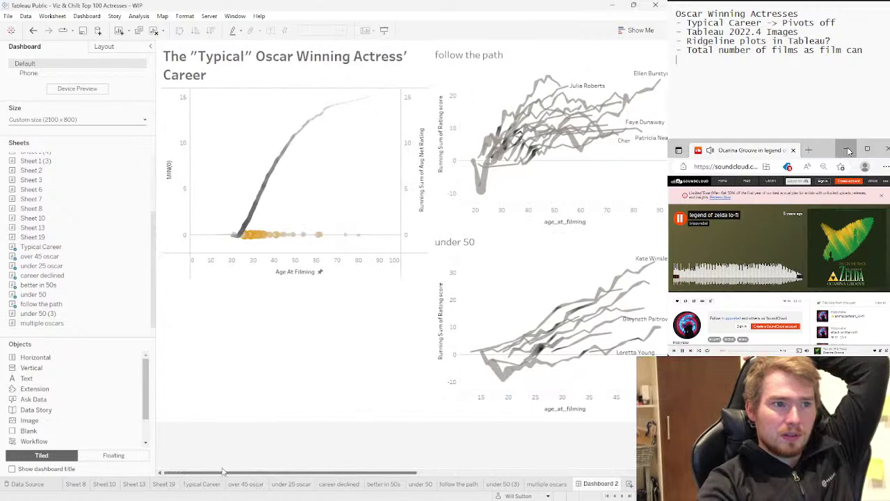
{"action": "right_click", "coordinate": [305, 262]}
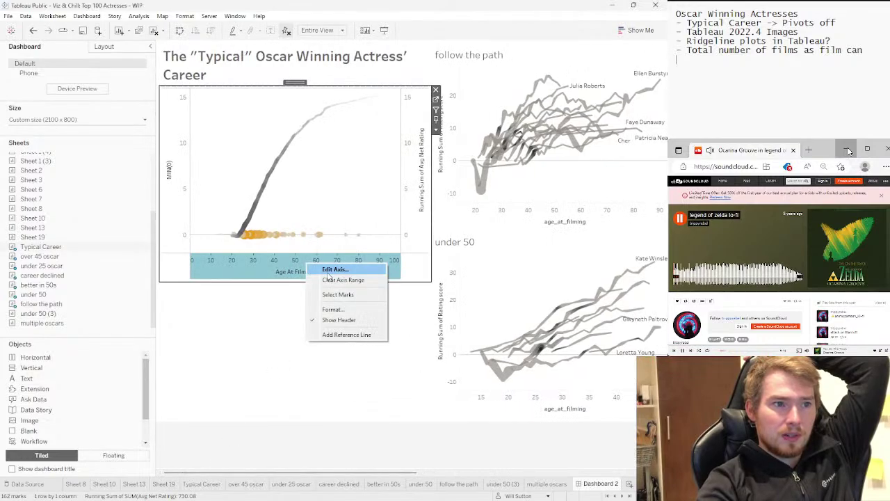
{"action": "left_click", "coordinate": [329, 276]}
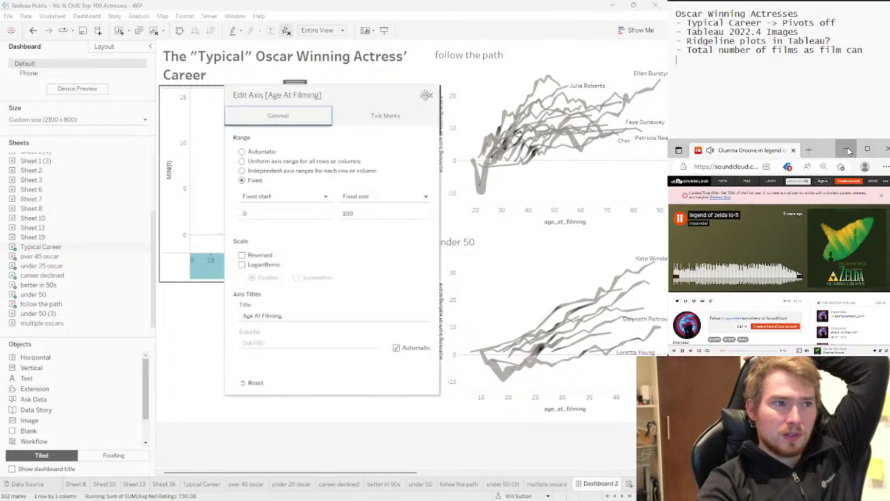
{"action": "left_click", "coordinate": [429, 96]}
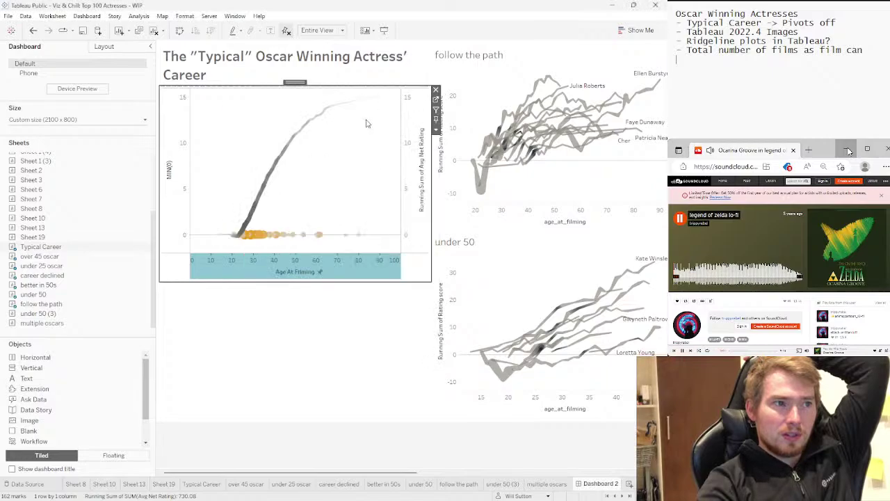
Fix the Running Sum of Avg Net Rating axis of the typical career chart to a range from -5 to 25
{"action": "right_click", "coordinate": [408, 153]}
{"action": "left_click", "coordinate": [437, 156]}
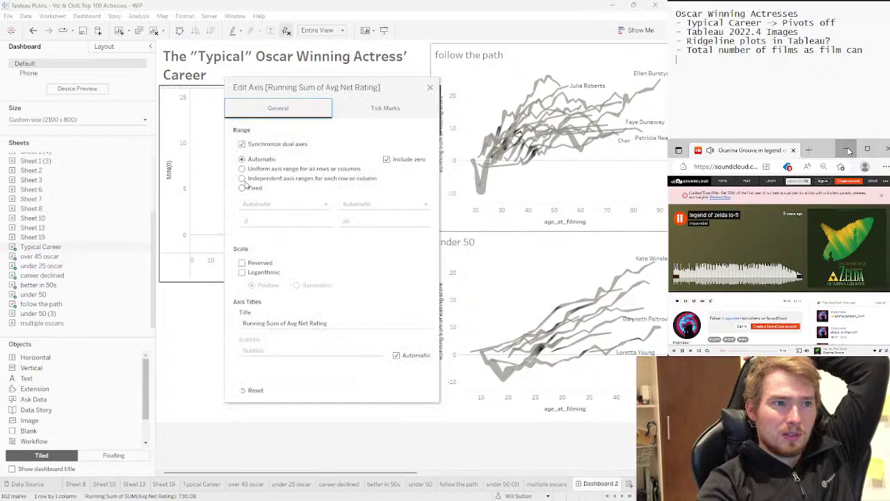
{"action": "left_click", "coordinate": [242, 188]}
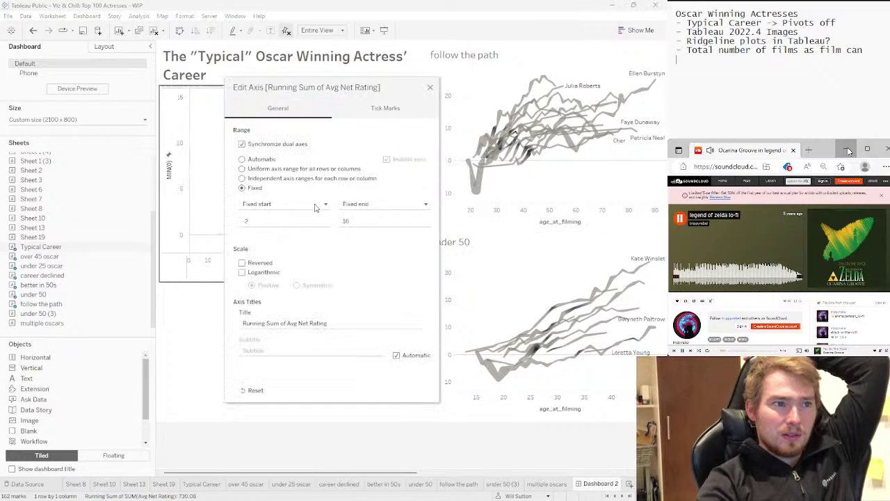
{"action": "left_click", "coordinate": [298, 220]}
{"action": "type", "text": "-"}
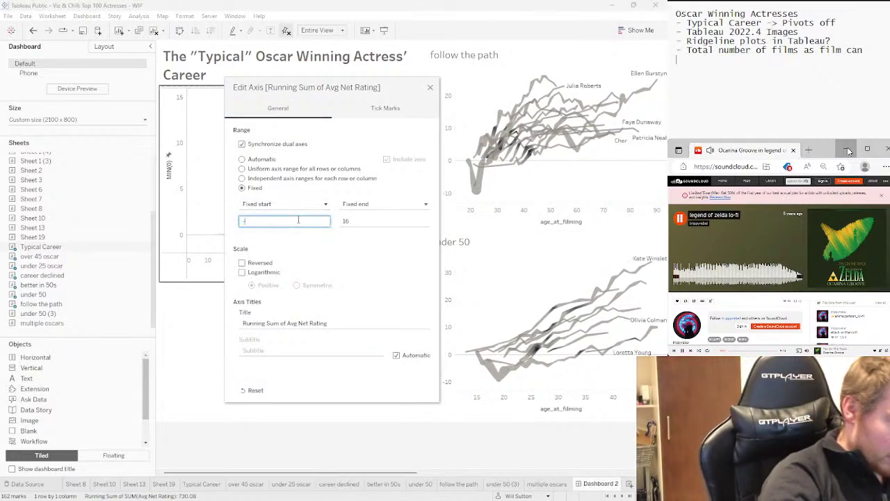
{"action": "type", "text": "10"}
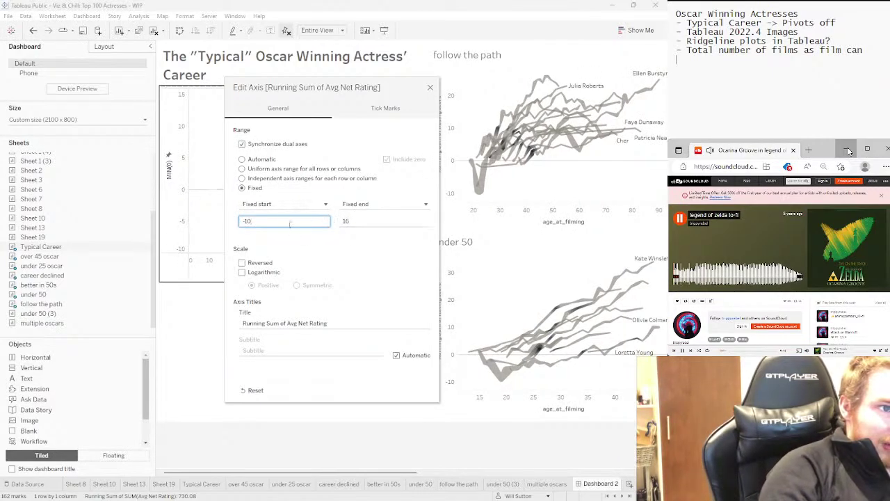
{"action": "type", "text": "5"}
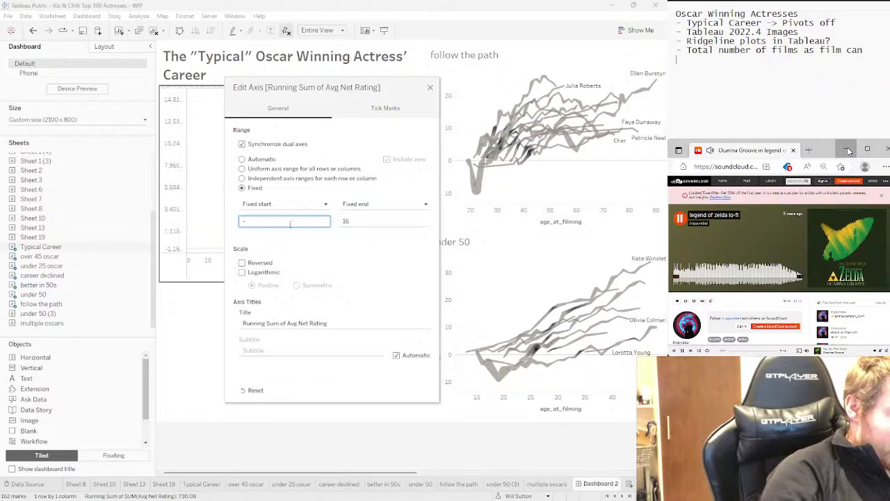
{"action": "left_click", "coordinate": [356, 220]}
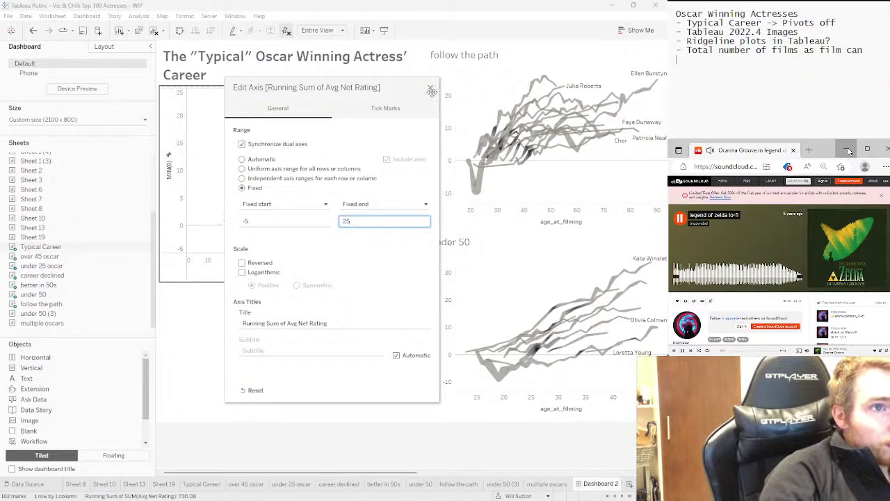
{"action": "left_click", "coordinate": [430, 88]}
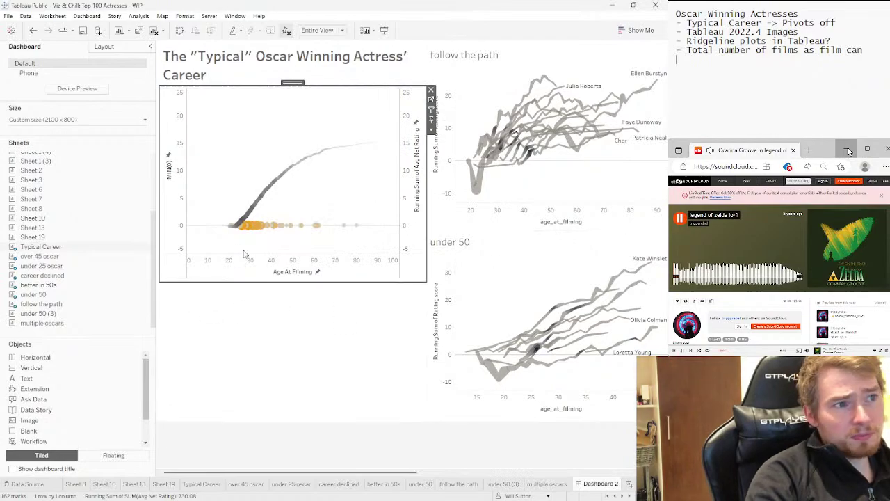
Fix the under 50 chart's Running Sum of Rating score axis to start at -5, try an end of 25 and undo that end value
{"action": "right_click", "coordinate": [447, 291]}
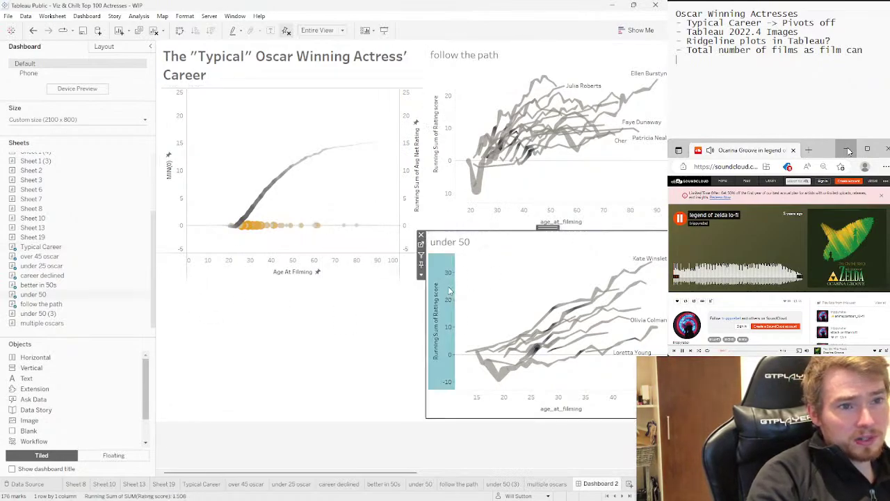
{"action": "left_click", "coordinate": [462, 293]}
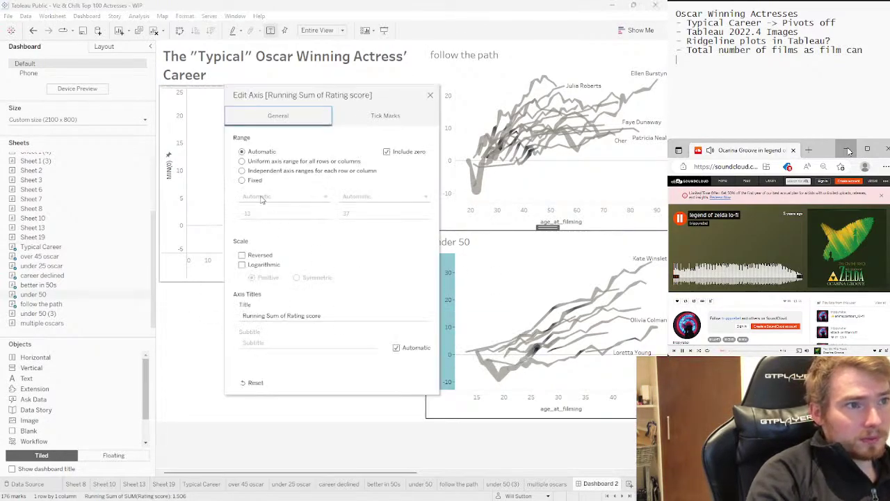
{"action": "left_click", "coordinate": [249, 182]}
{"action": "type", "text": "-5"}
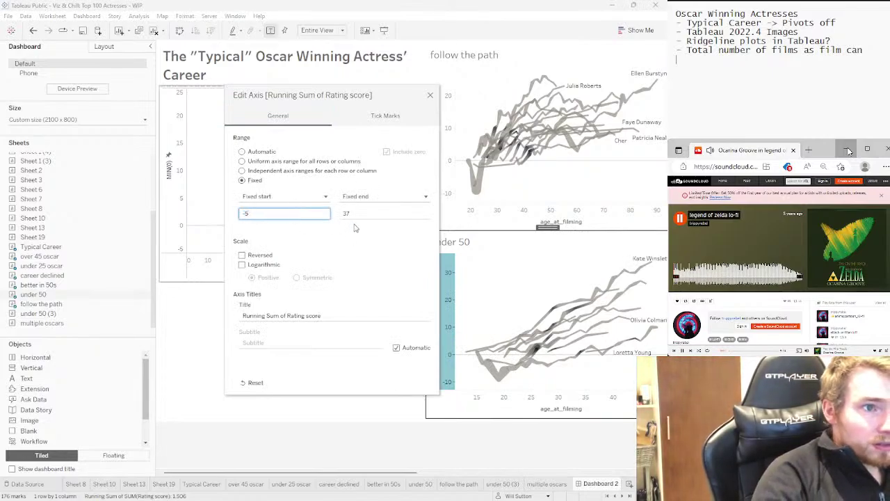
{"action": "key", "text": "Tab"}
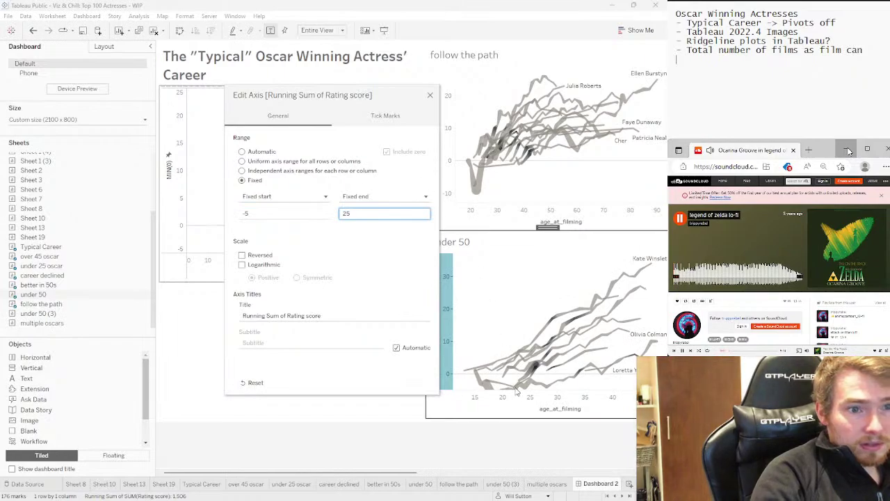
{"action": "left_click", "coordinate": [430, 96]}
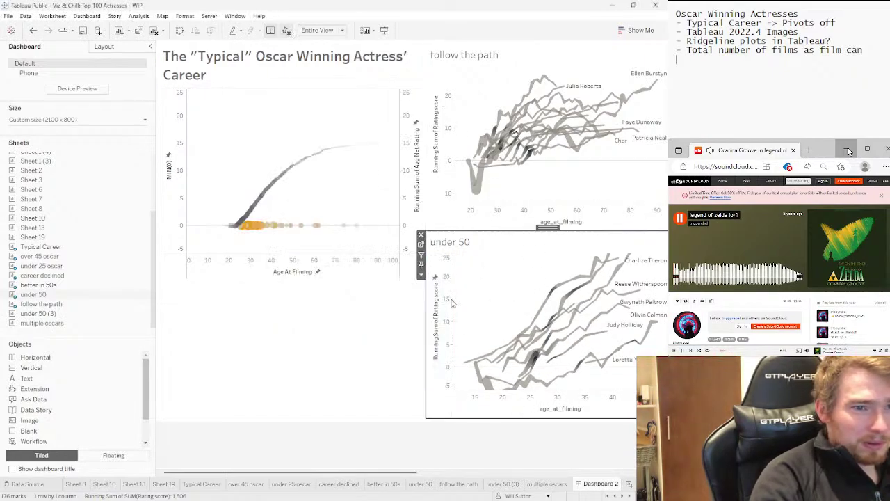
{"action": "left_click", "coordinate": [451, 302]}
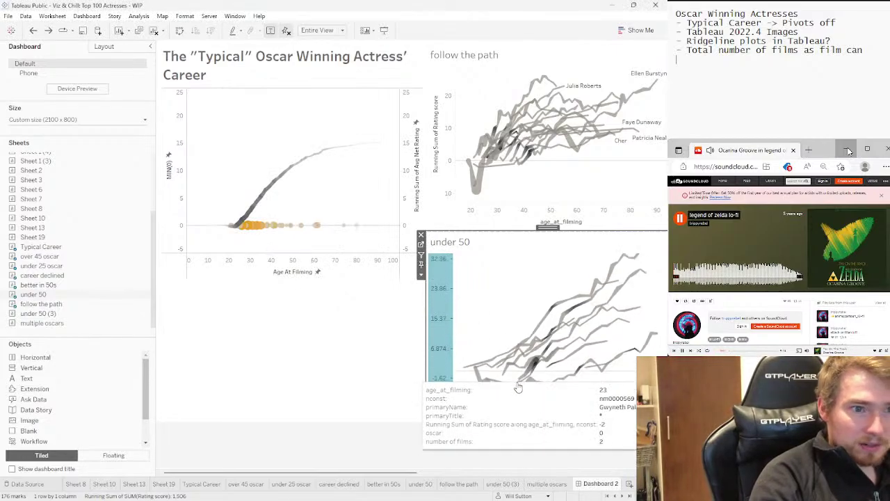
Fix the under 50 chart's age_at_filming axis to a range from 0 to 100
{"action": "right_click", "coordinate": [497, 403]}
{"action": "left_click", "coordinate": [523, 410]}
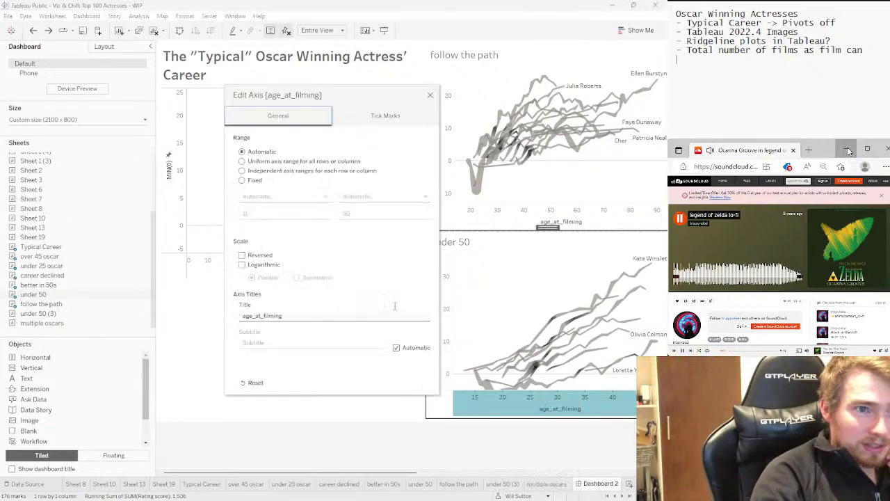
{"action": "left_click", "coordinate": [242, 181]}
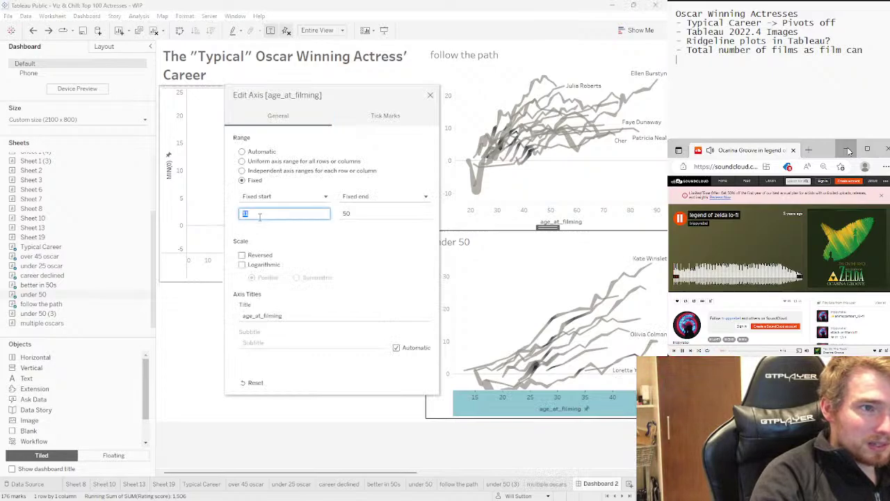
{"action": "double_click", "coordinate": [358, 214]}
{"action": "type", "text": "1"}
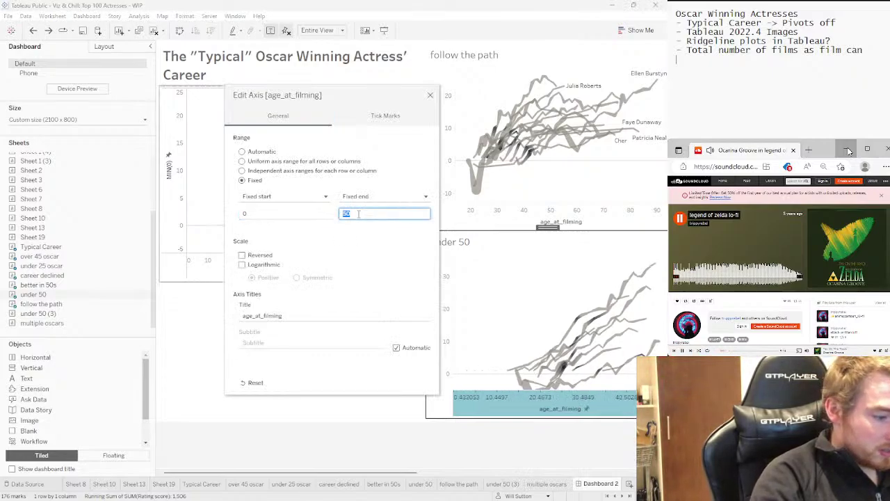
{"action": "type", "text": "00"}
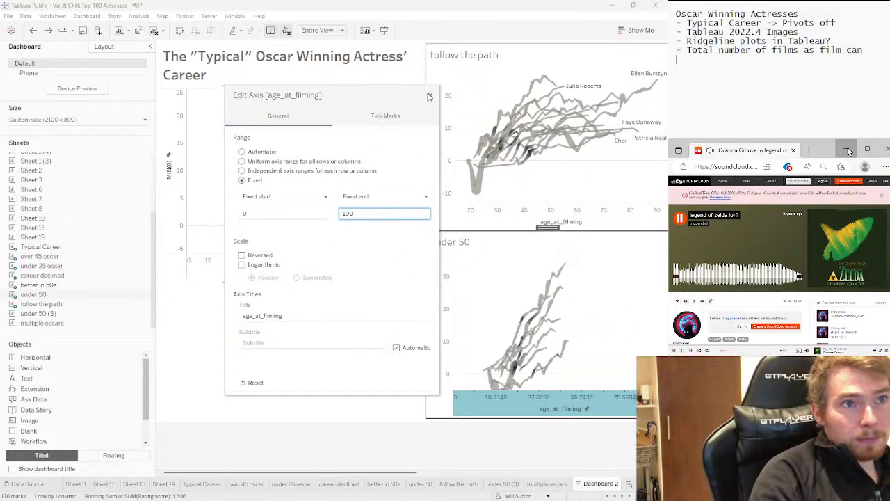
{"action": "left_click", "coordinate": [430, 95]}
Fix the follow the path chart's age_at_filming axis to a range from 0 to 100
{"action": "left_click", "coordinate": [525, 205]}
{"action": "right_click", "coordinate": [524, 207]}
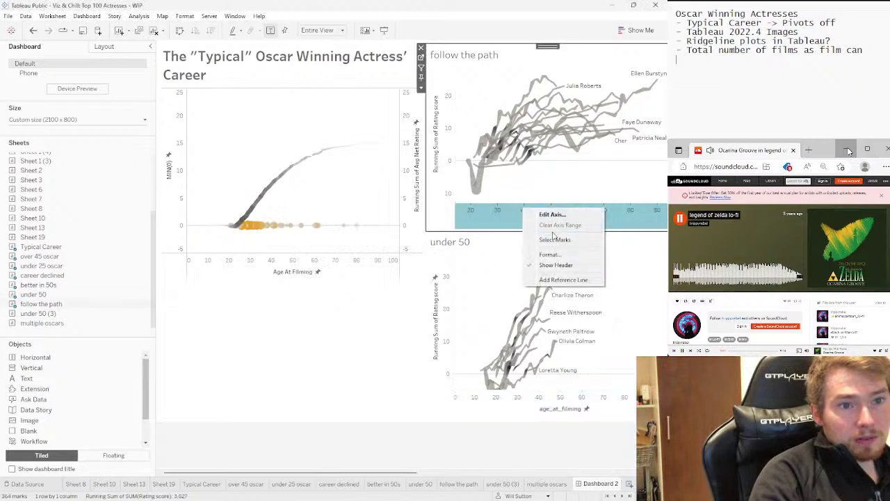
{"action": "left_click", "coordinate": [551, 215]}
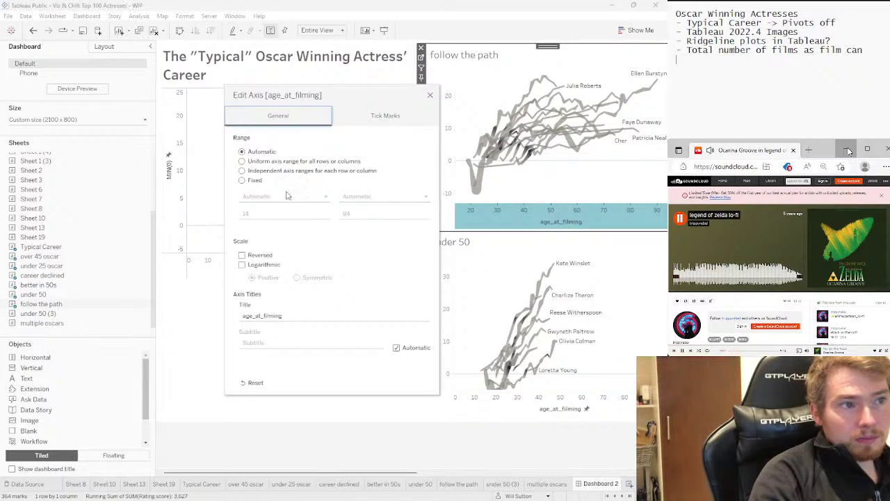
{"action": "left_click", "coordinate": [262, 183]}
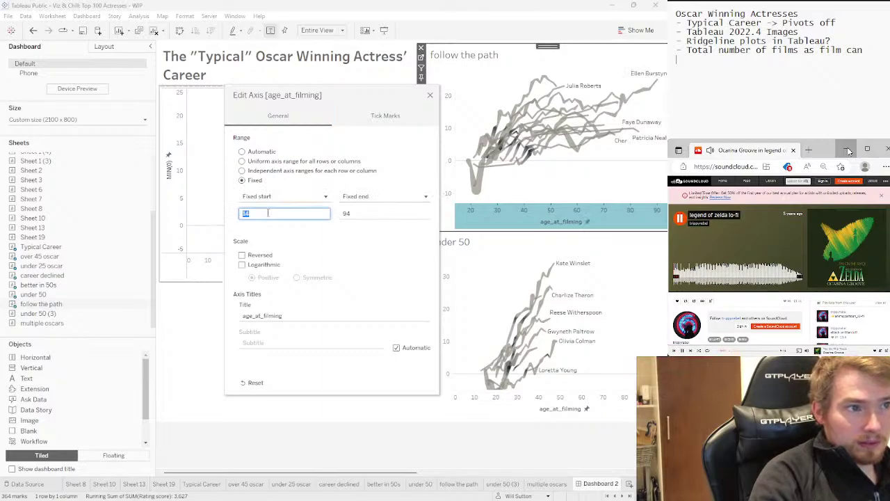
{"action": "type", "text": "0"}
{"action": "left_click", "coordinate": [358, 213]}
{"action": "type", "text": "1"}
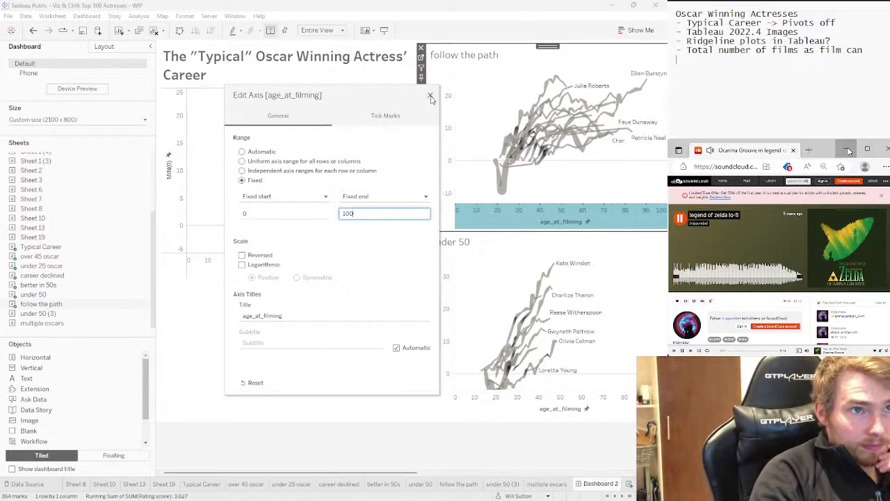
{"action": "left_click", "coordinate": [430, 95]}
Clear the fixed range of the under 50 chart's Running Sum of Rating score axis
{"action": "right_click", "coordinate": [447, 285]}
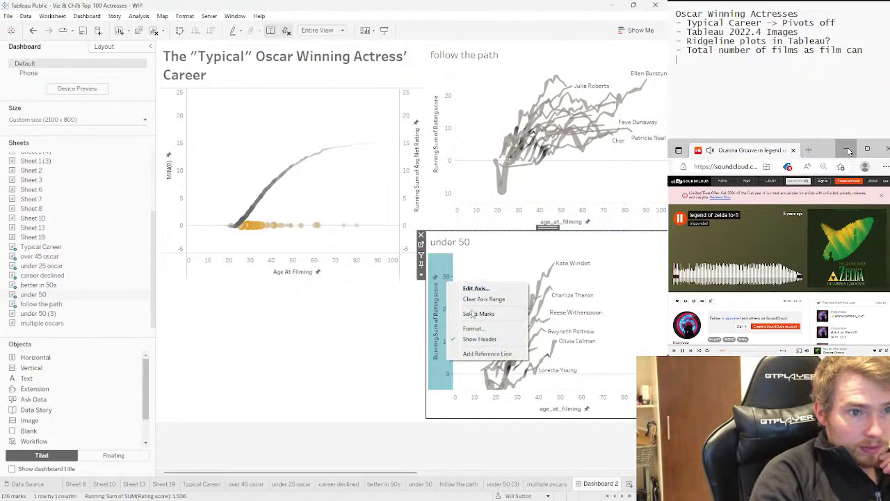
{"action": "left_click", "coordinate": [482, 299]}
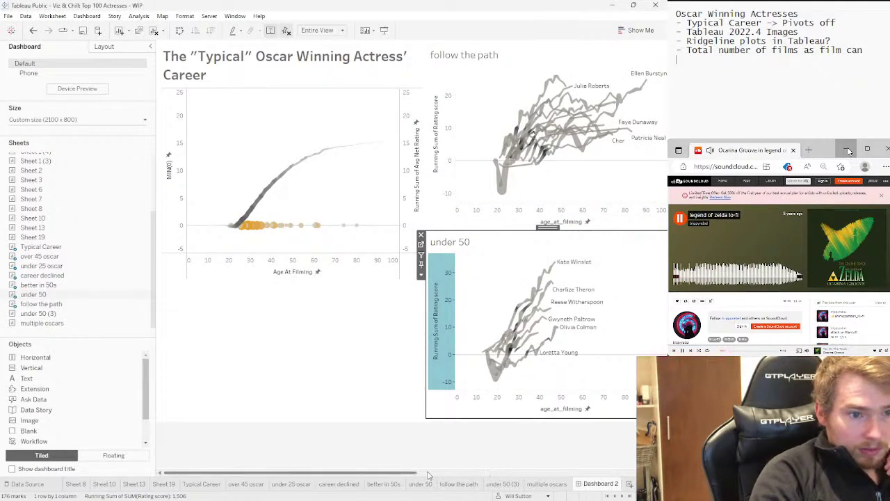
Fix the career declined chart's age_at_filming axis to a range from 0 to 100
{"action": "scroll", "coordinate": [558, 461], "scroll_direction": "right", "scroll_amount": 5}
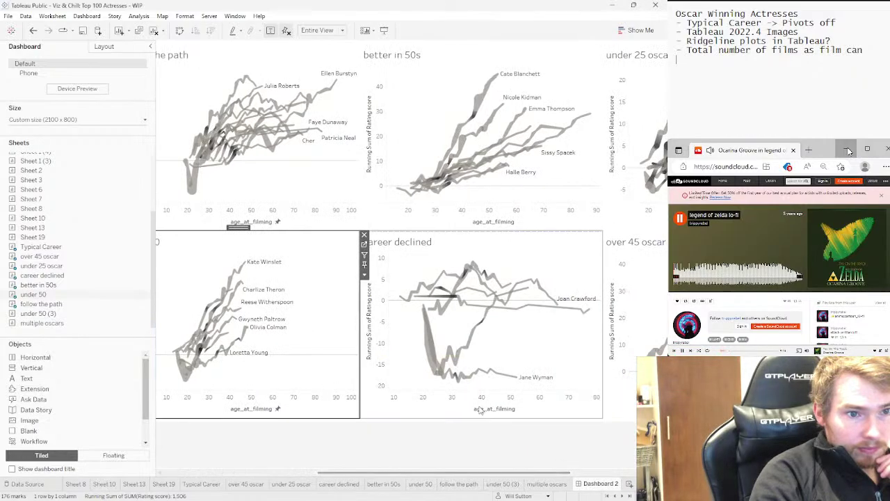
{"action": "right_click", "coordinate": [546, 402]}
{"action": "key", "text": "Escape"}
{"action": "double_click", "coordinate": [511, 415]}
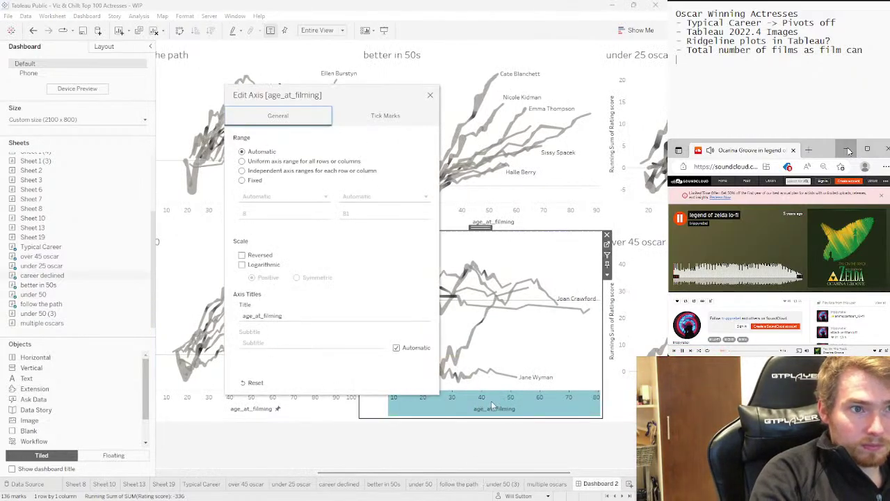
{"action": "left_click", "coordinate": [242, 180]}
{"action": "double_click", "coordinate": [263, 213]}
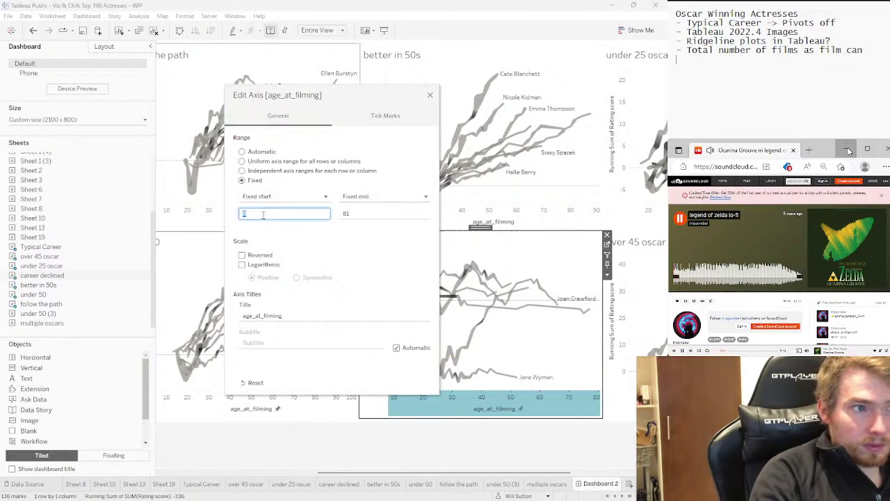
{"action": "type", "text": "0"}
{"action": "double_click", "coordinate": [354, 213]}
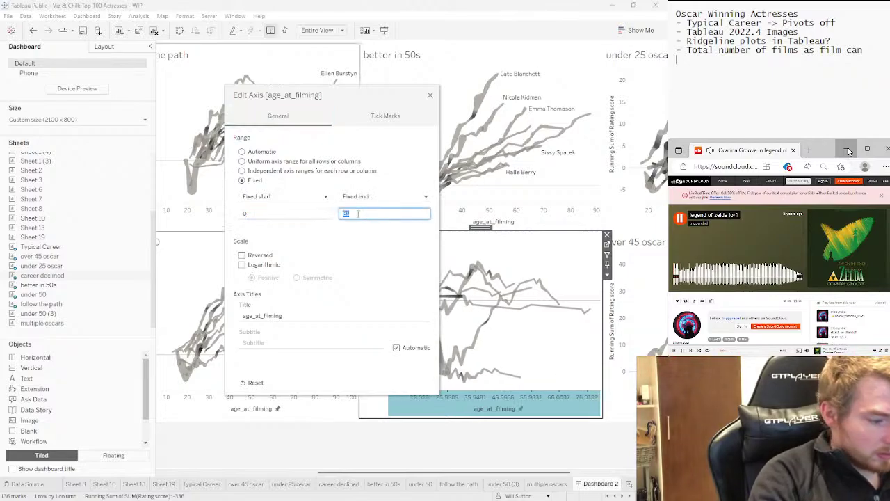
{"action": "type", "text": "100"}
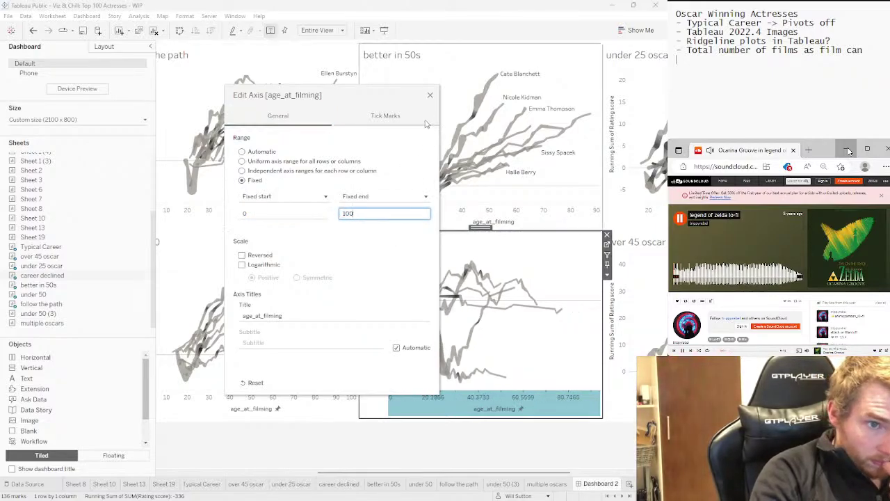
{"action": "left_click", "coordinate": [430, 95]}
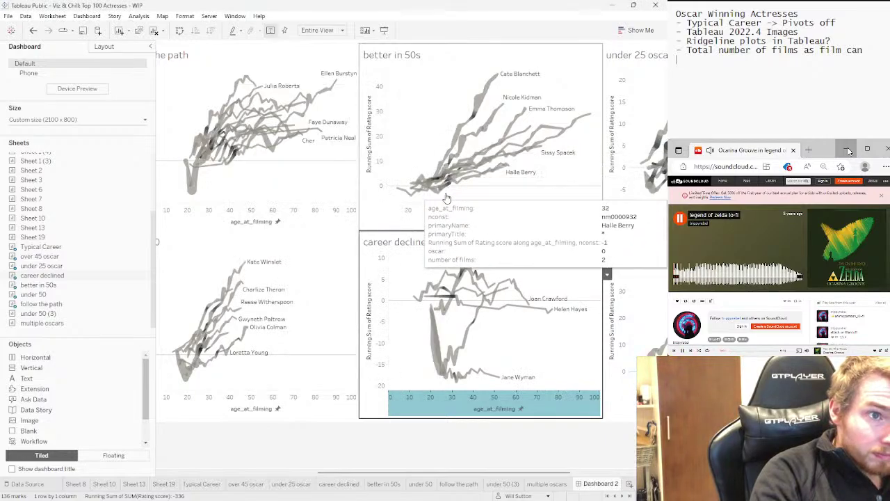
Fix the better in 50s chart's age_at_filming axis to a range from 0 to 100
{"action": "left_click", "coordinate": [456, 212]}
{"action": "right_click", "coordinate": [454, 208]}
{"action": "left_click", "coordinate": [464, 222]}
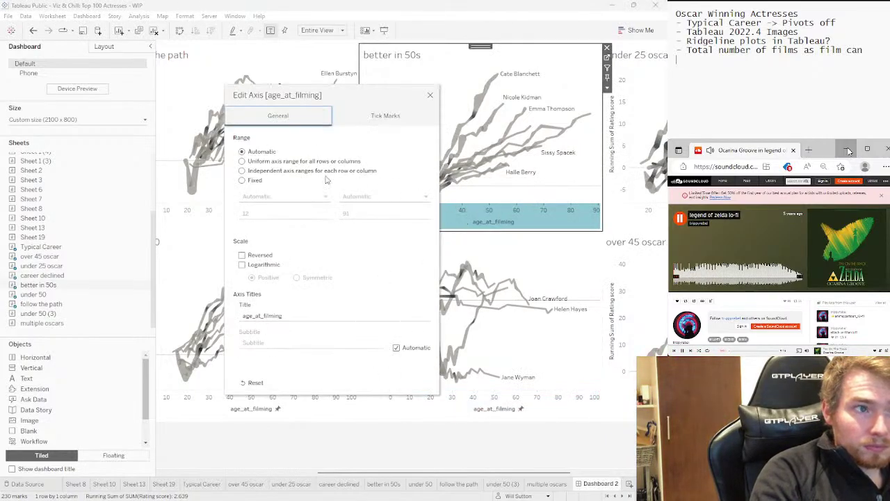
{"action": "left_click", "coordinate": [258, 180]}
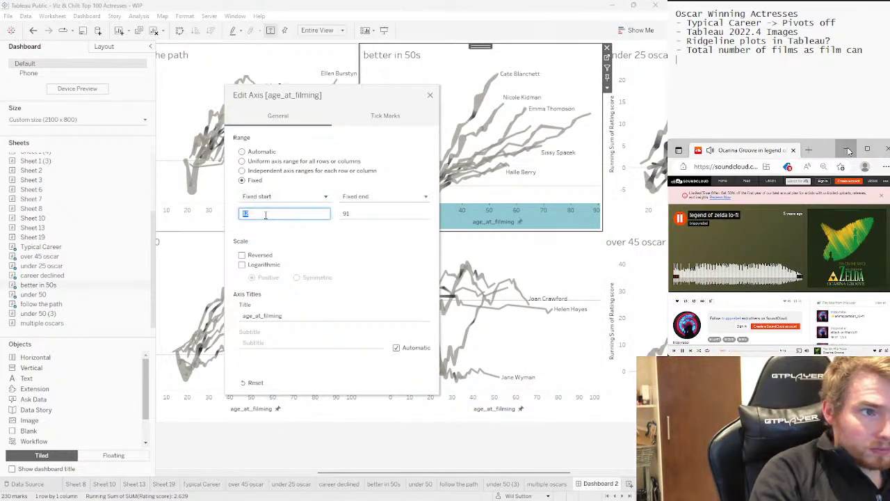
{"action": "double_click", "coordinate": [358, 213]}
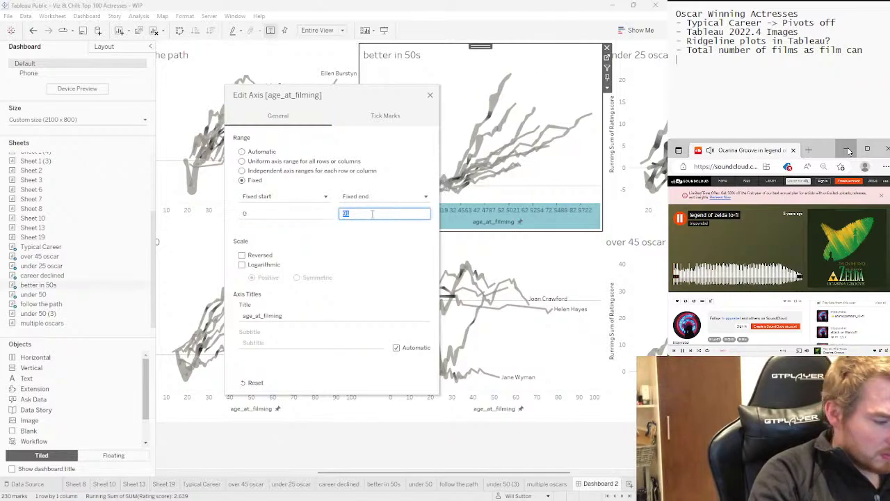
{"action": "type", "text": "100"}
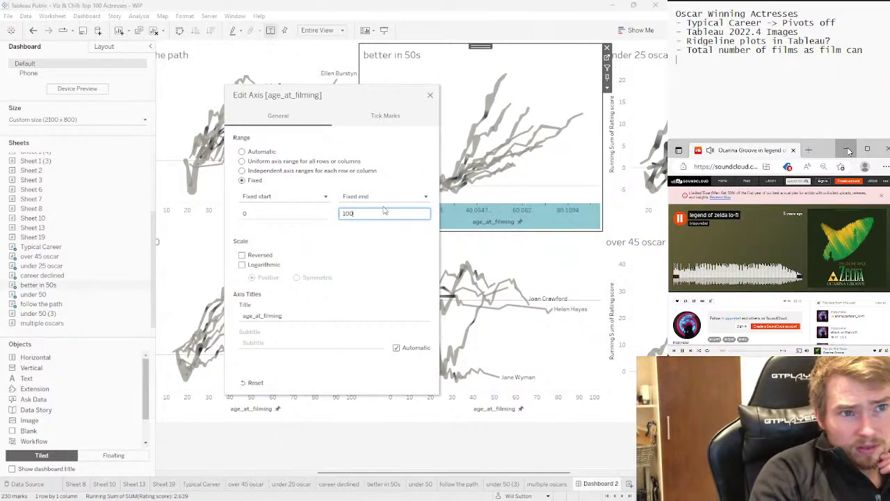
{"action": "left_click", "coordinate": [429, 96]}
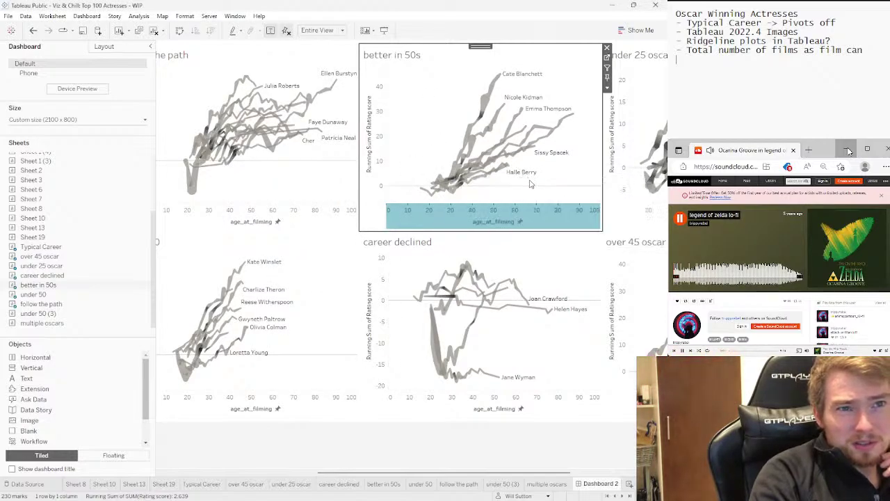
Switch to the Chrome browser, search Google for "halle berry age" and return to the Tableau dashboard
{"action": "mouse_move", "coordinate": [512, 171]}
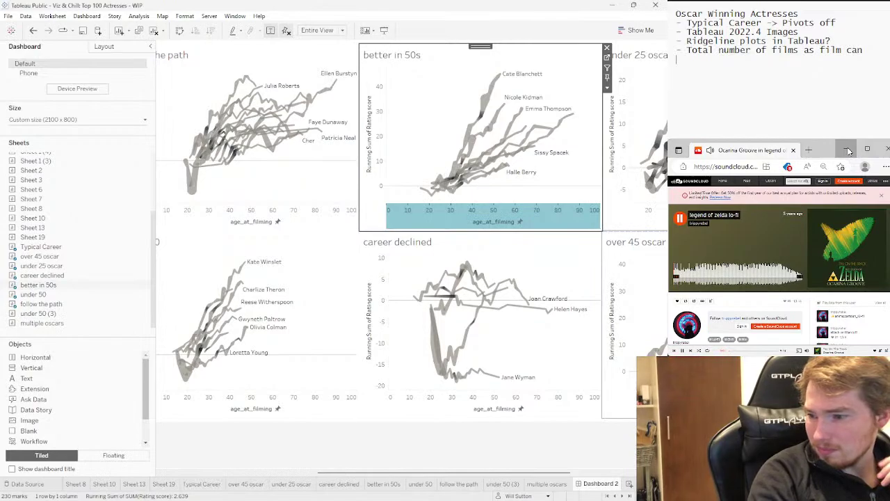
{"action": "key", "text": "alt+Tab"}
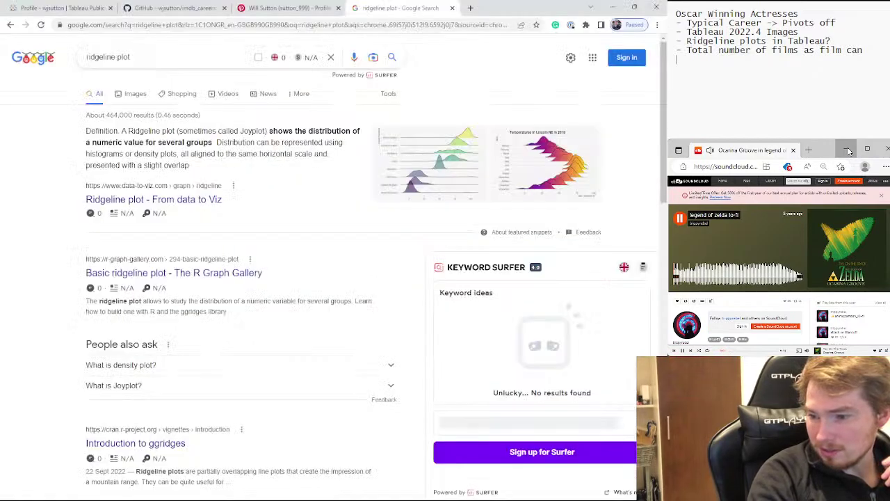
{"action": "triple_click", "coordinate": [179, 61]}
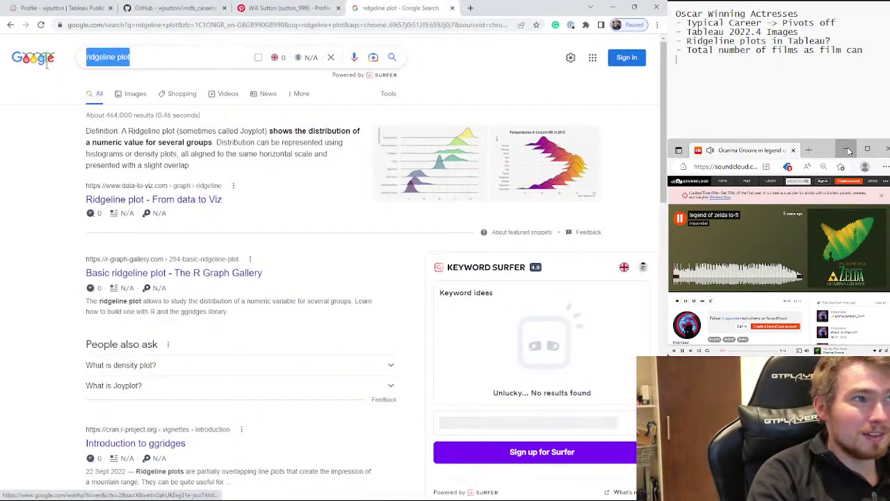
{"action": "type", "text": "halle bar"}
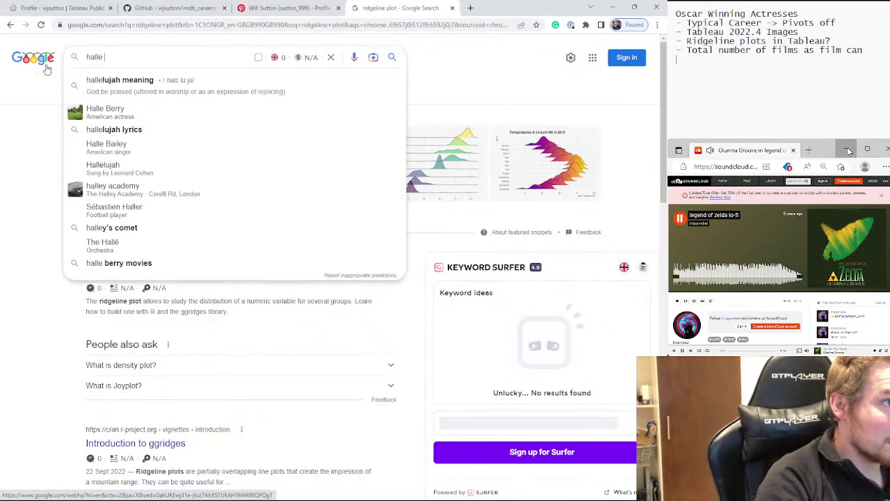
{"action": "key", "text": "BackSpace"}
{"action": "key", "text": "BackSpace"}
{"action": "type", "text": "erry "}
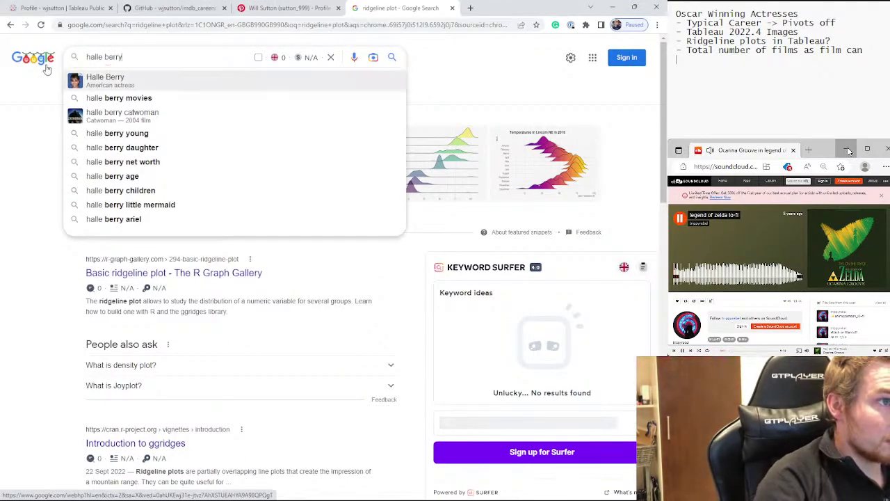
{"action": "type", "text": "age"}
{"action": "key", "text": "Return"}
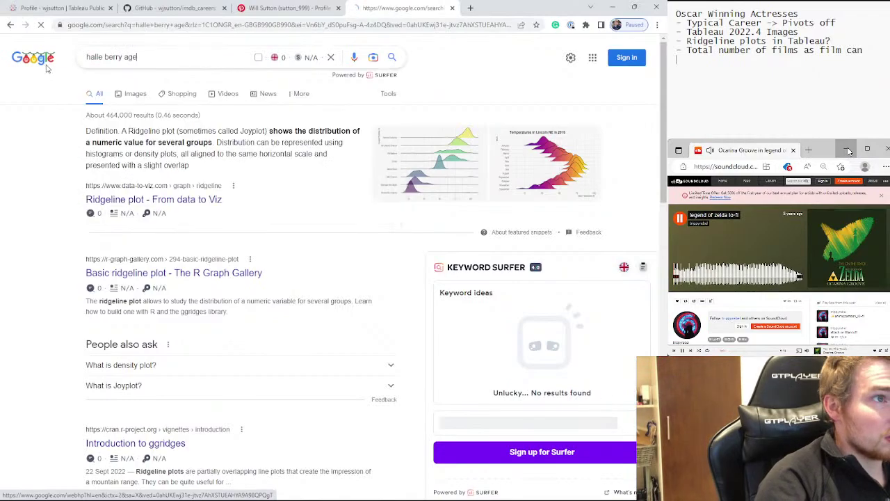
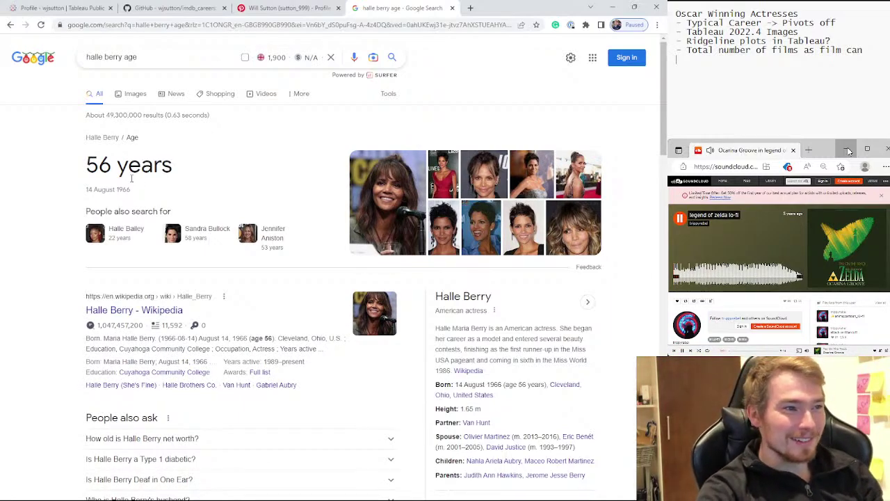
{"action": "left_click", "coordinate": [609, 9]}
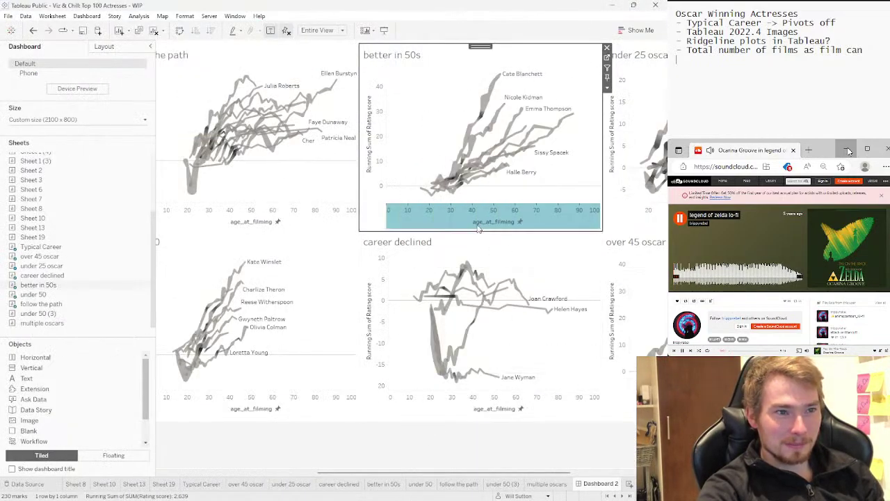
Fix the over 45 oscar chart's age_at_filming axis to a range from 0 to 100
{"action": "left_click_drag", "start_coordinate": [445, 474], "coordinate": [534, 473]}
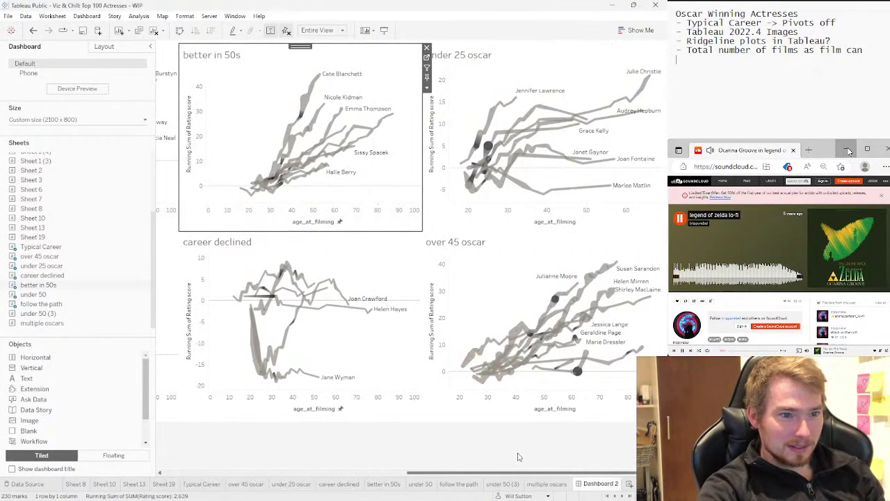
{"action": "right_click", "coordinate": [542, 407]}
{"action": "left_click", "coordinate": [565, 410]}
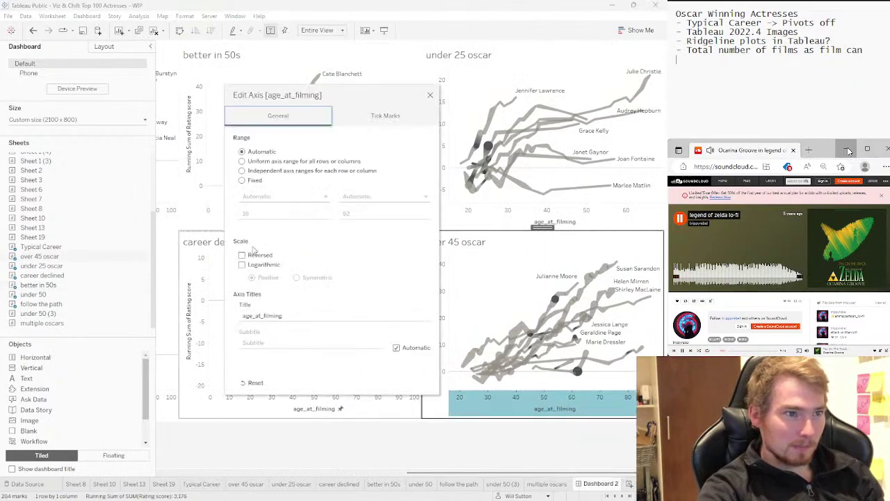
{"action": "left_click", "coordinate": [242, 180]}
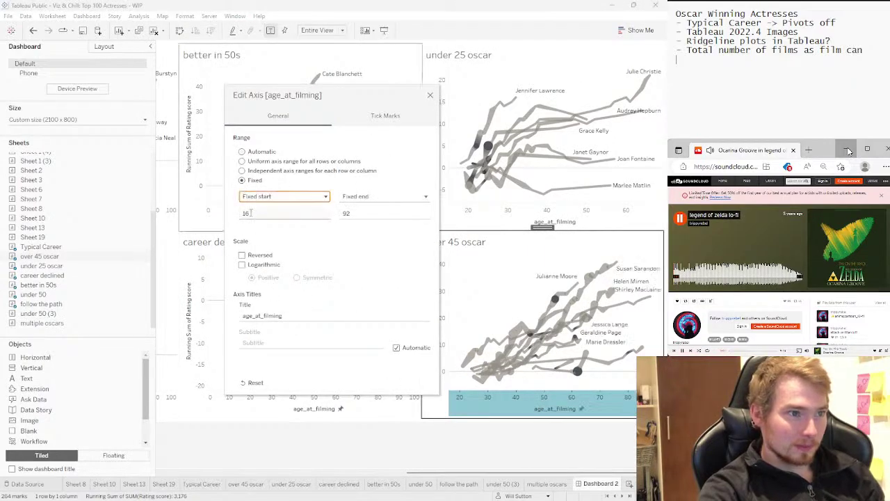
{"action": "left_click", "coordinate": [249, 213]}
{"action": "type", "text": "0"}
{"action": "key", "text": "Tab"}
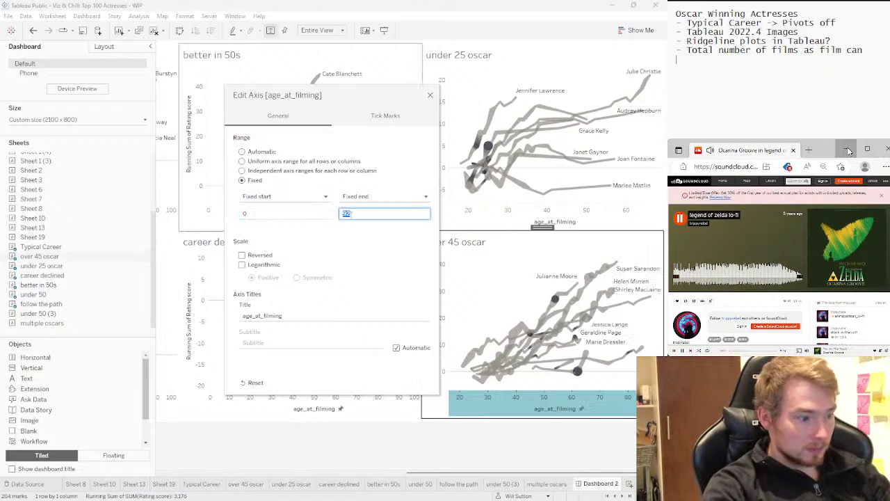
{"action": "type", "text": "100"}
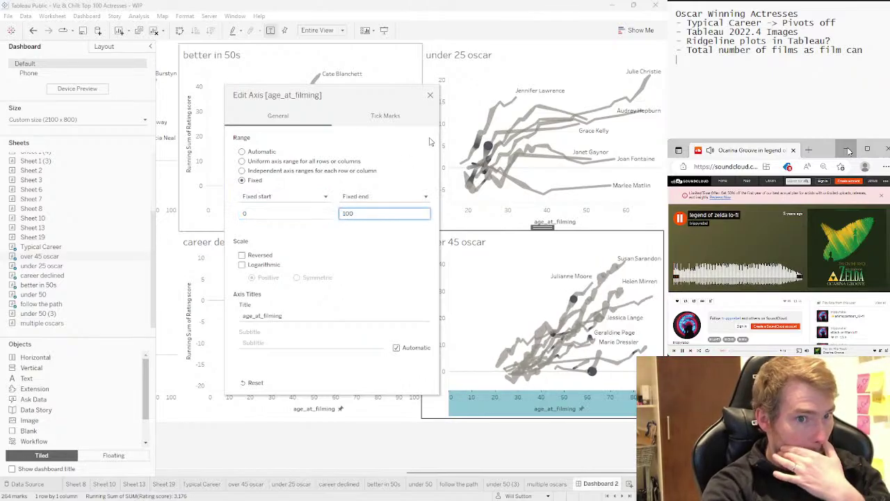
{"action": "left_click", "coordinate": [429, 96]}
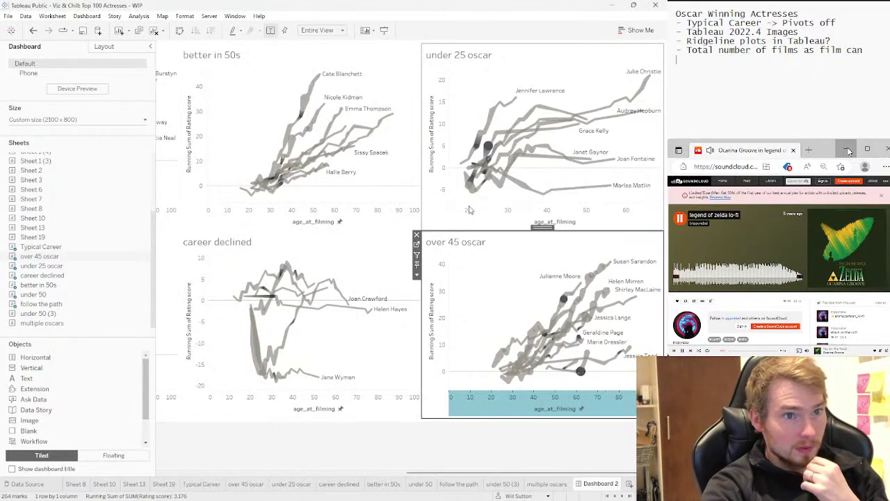
Fix the under 25 oscar chart's age_at_filming axis to a range from 0 to 100
{"action": "right_click", "coordinate": [462, 212]}
{"action": "left_click", "coordinate": [487, 215]}
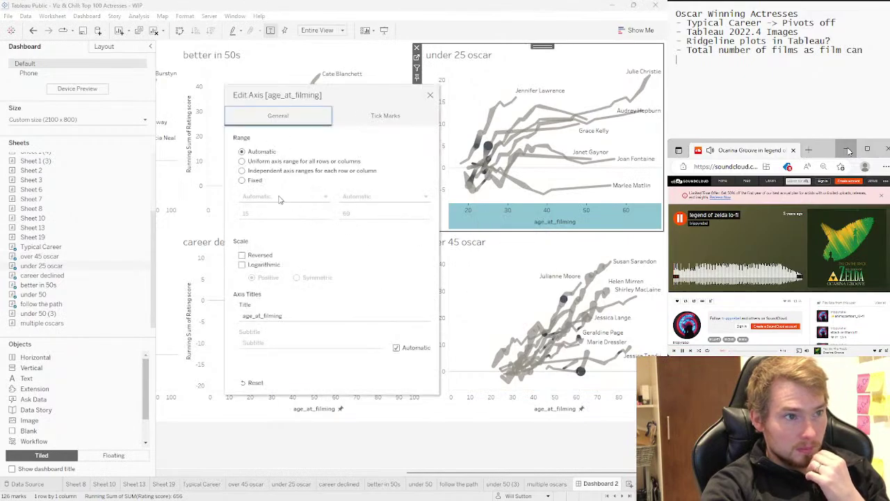
{"action": "left_click", "coordinate": [254, 181]}
{"action": "double_click", "coordinate": [259, 213]}
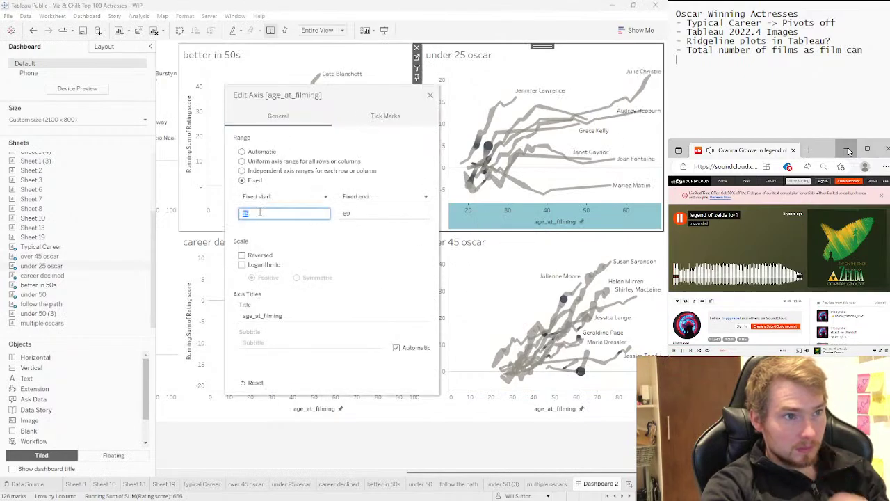
{"action": "double_click", "coordinate": [346, 214]}
{"action": "type", "text": "100"}
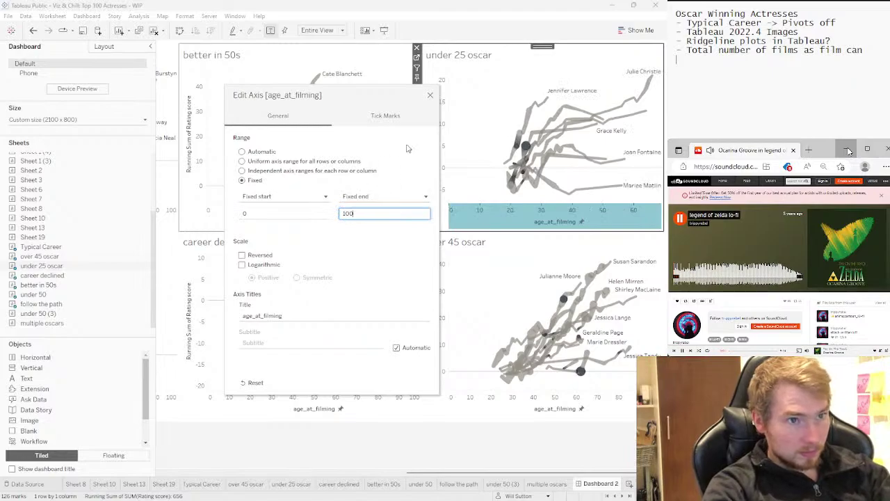
{"action": "left_click", "coordinate": [431, 96]}
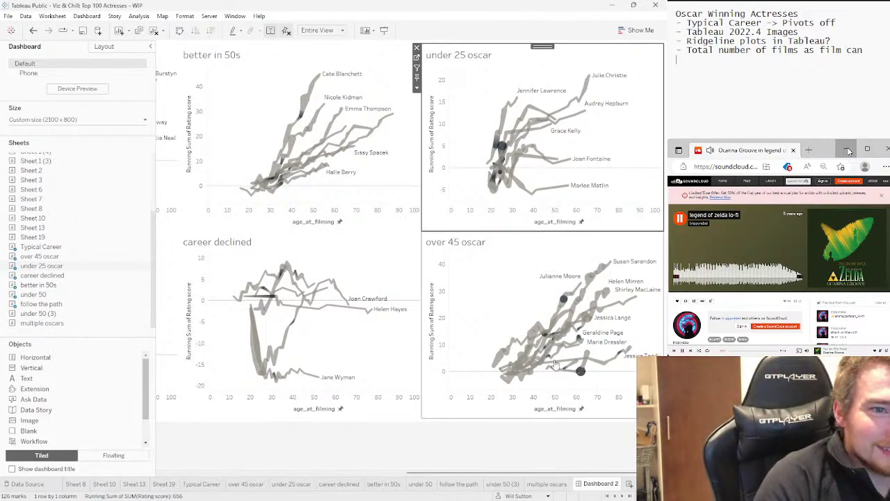
Clear all excluded values in the oscar count filter of the under 25 oscar sheet, apply it and return to Dashboard 2
{"action": "left_click_drag", "start_coordinate": [504, 478], "coordinate": [310, 452]}
{"action": "mouse_move", "coordinate": [402, 350]}
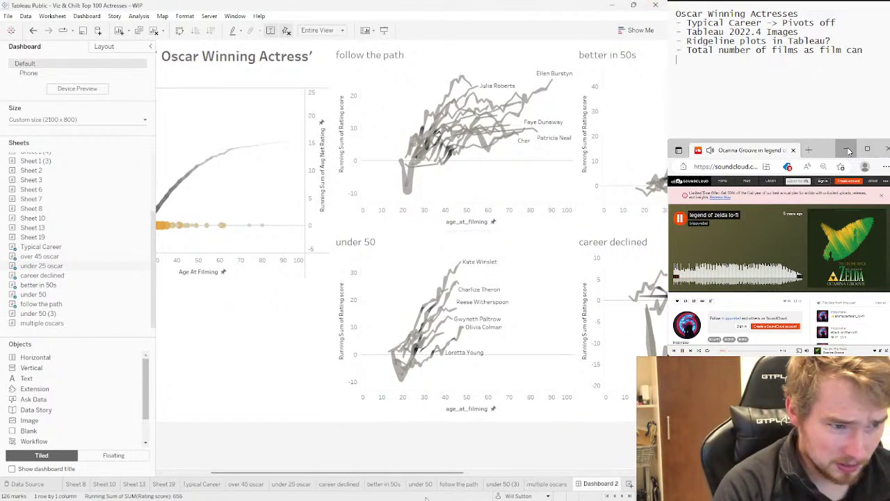
{"action": "scroll", "coordinate": [595, 457], "scroll_direction": "right", "scroll_amount": 5}
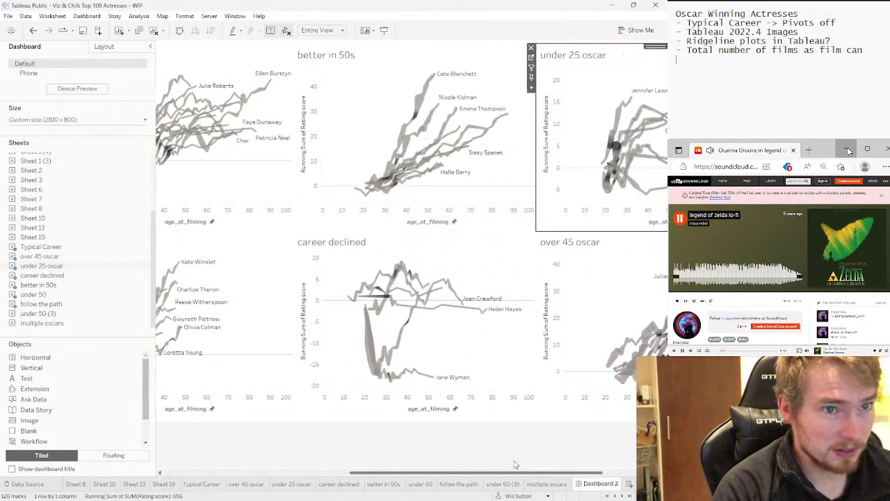
{"action": "left_click", "coordinate": [564, 442]}
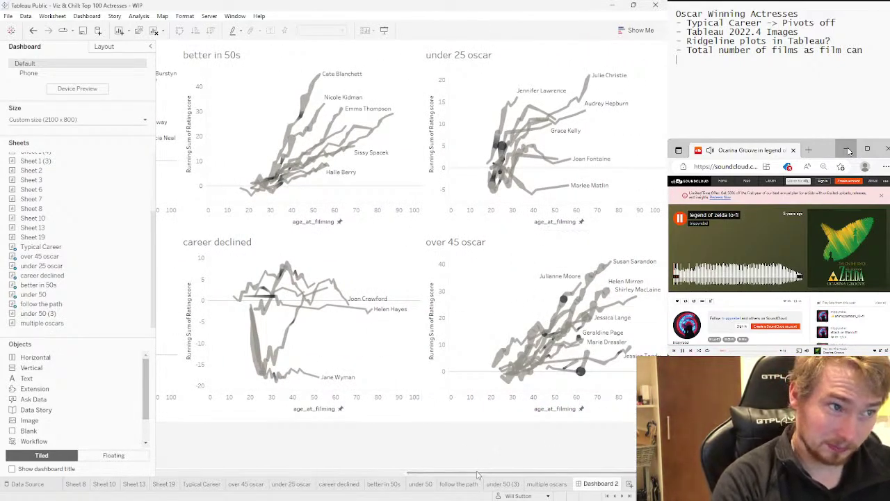
{"action": "left_click_drag", "start_coordinate": [478, 474], "coordinate": [361, 481]}
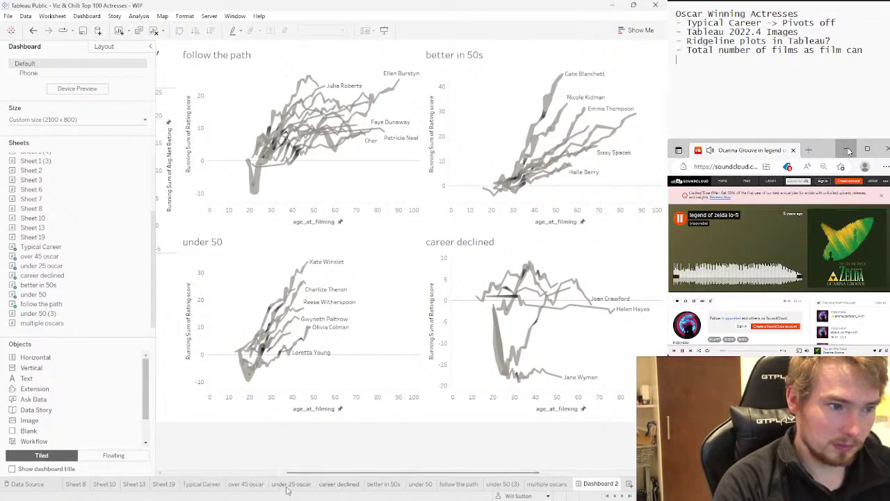
{"action": "left_click", "coordinate": [291, 483]}
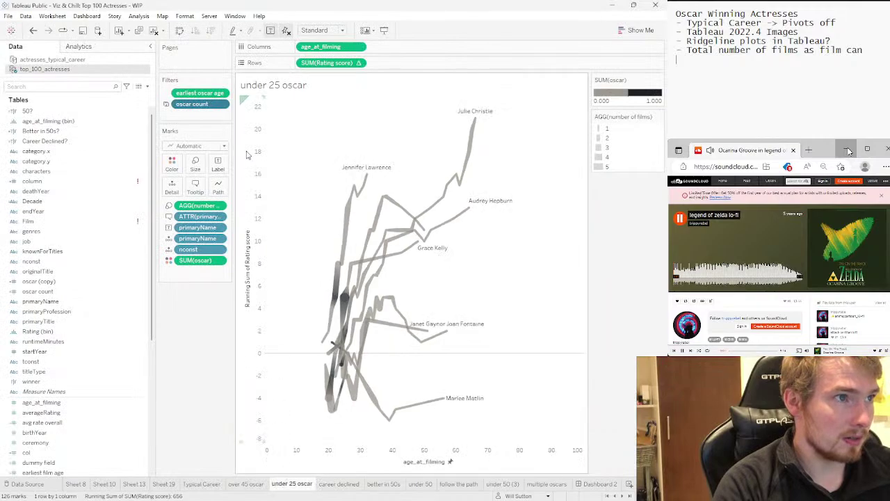
{"action": "left_click", "coordinate": [221, 103]}
{"action": "left_click", "coordinate": [210, 117]}
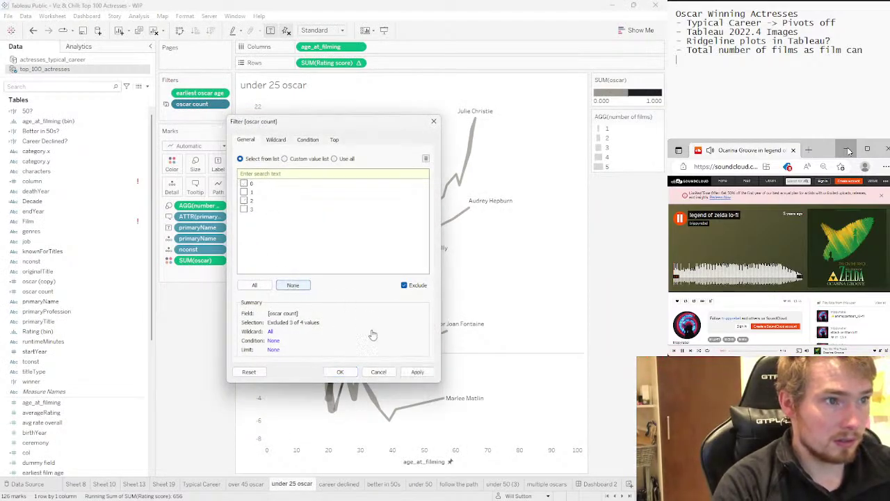
{"action": "left_click", "coordinate": [415, 372]}
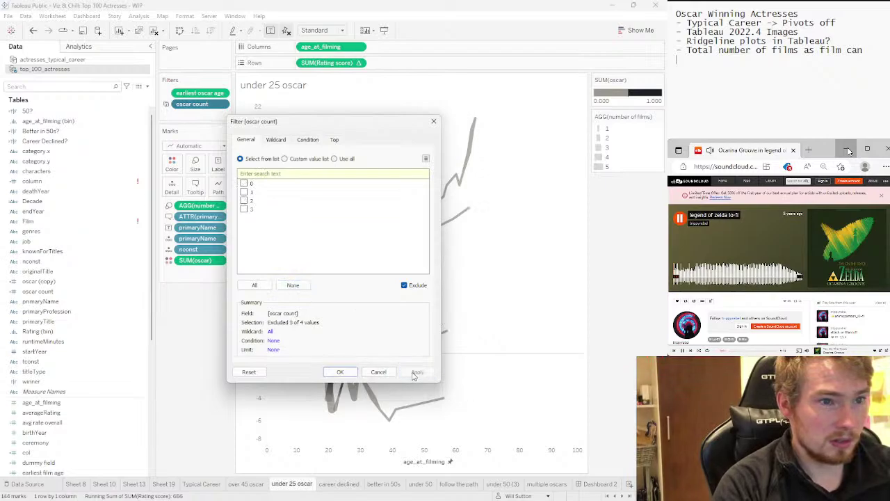
{"action": "left_click", "coordinate": [353, 377]}
{"action": "left_click", "coordinate": [590, 486]}
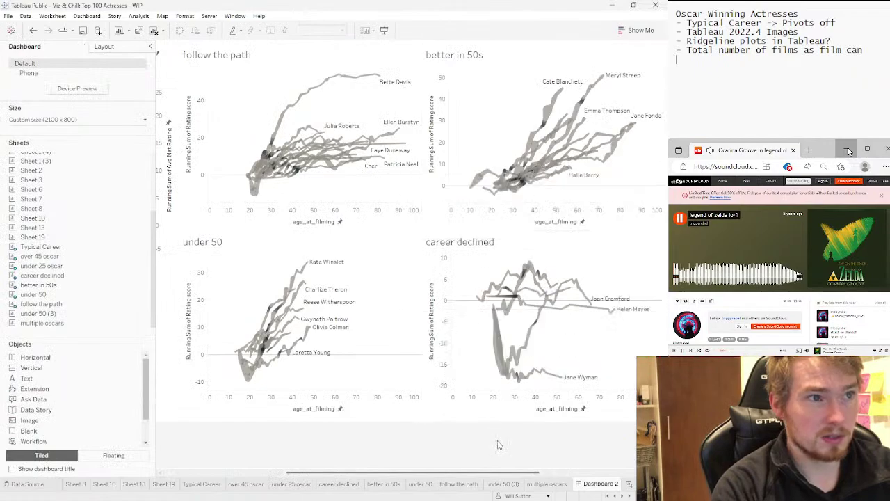
Undo the oscar count filter change, check the filter's exclusions on the under 25 oscar sheet and return to Dashboard 2
{"action": "mouse_move", "coordinate": [374, 82]}
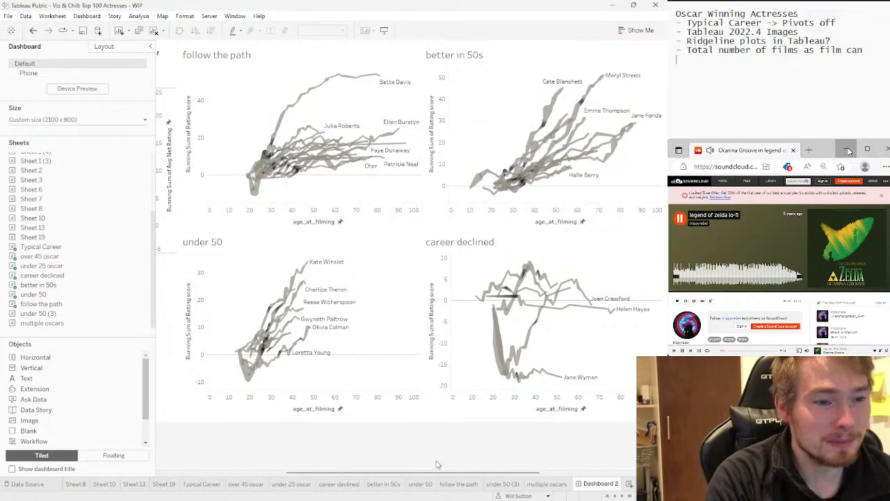
{"action": "left_click_drag", "start_coordinate": [436, 478], "coordinate": [406, 452]}
{"action": "left_click", "coordinate": [291, 483]}
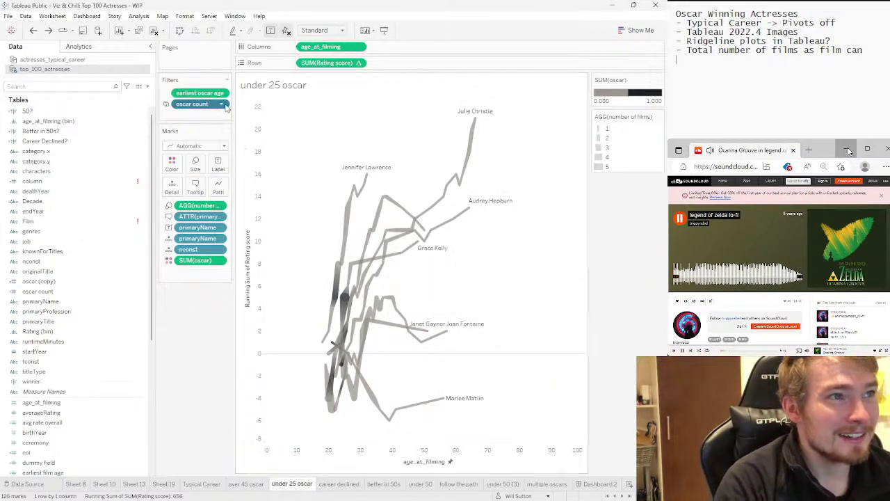
{"action": "left_click", "coordinate": [221, 105]}
{"action": "left_click", "coordinate": [223, 117]}
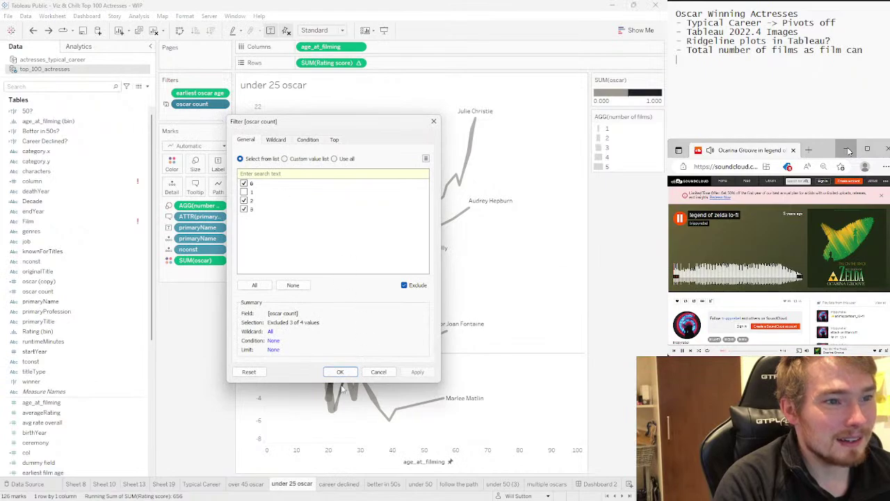
{"action": "left_click", "coordinate": [339, 373]}
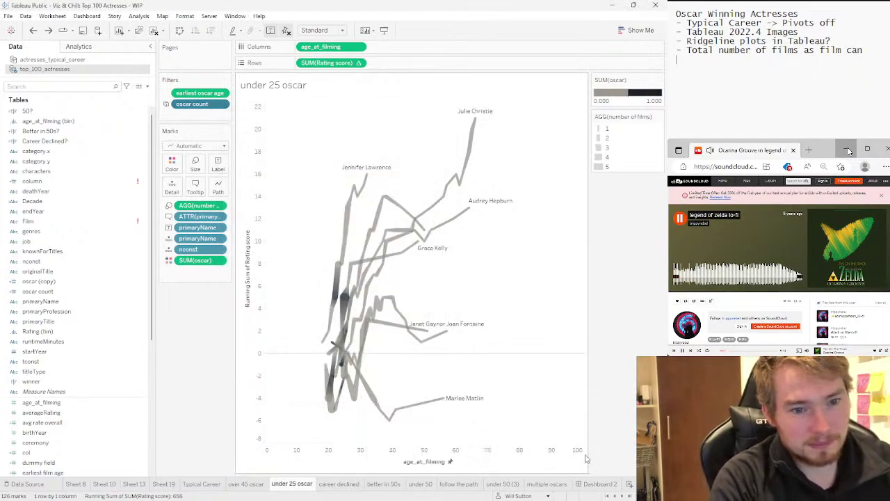
{"action": "left_click", "coordinate": [600, 483]}
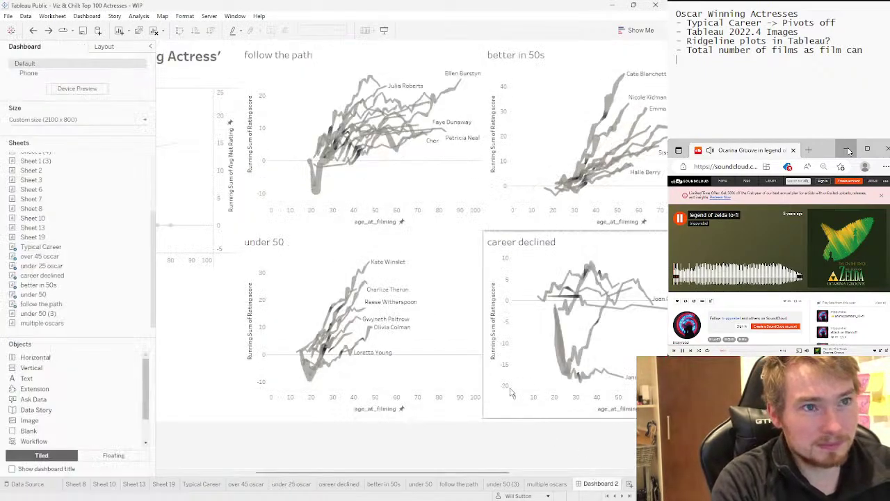
Add the multiple oscars sheet to Dashboard 2, directly below the "Typical" Oscar Winning Actress' Career chart
{"action": "left_click", "coordinate": [393, 483]}
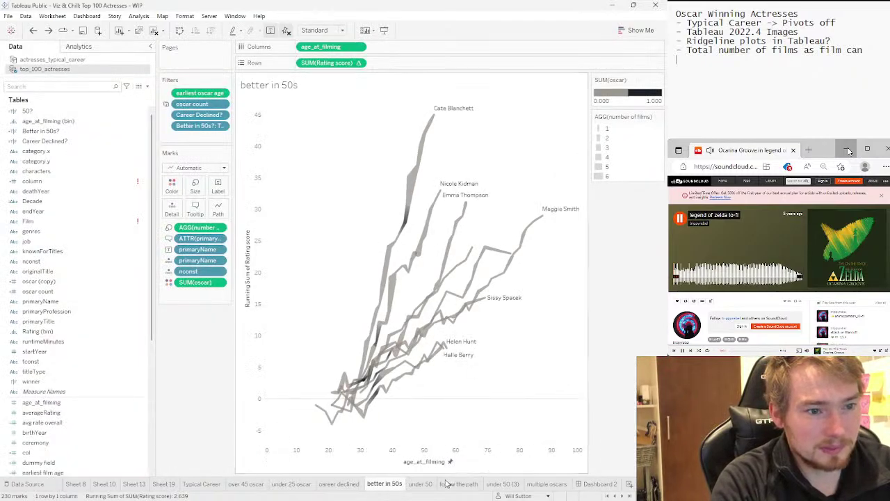
{"action": "left_click", "coordinate": [553, 485]}
{"action": "left_click", "coordinate": [612, 485]}
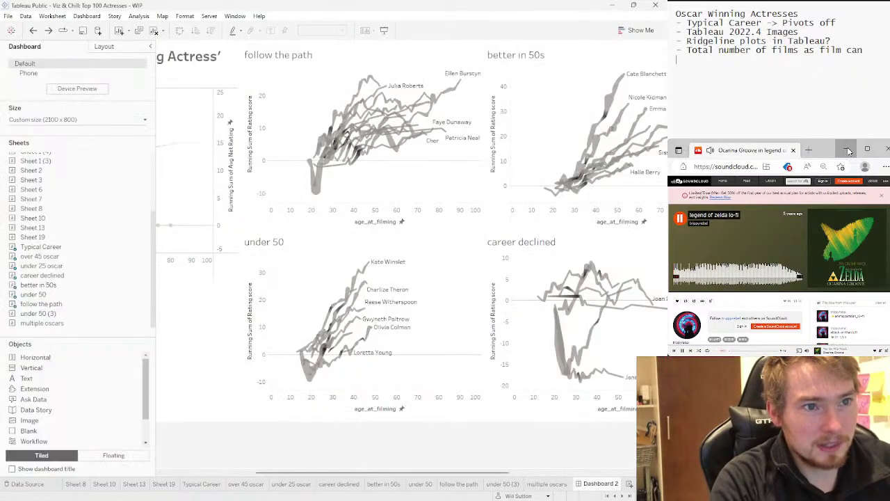
{"action": "left_click", "coordinate": [252, 380]}
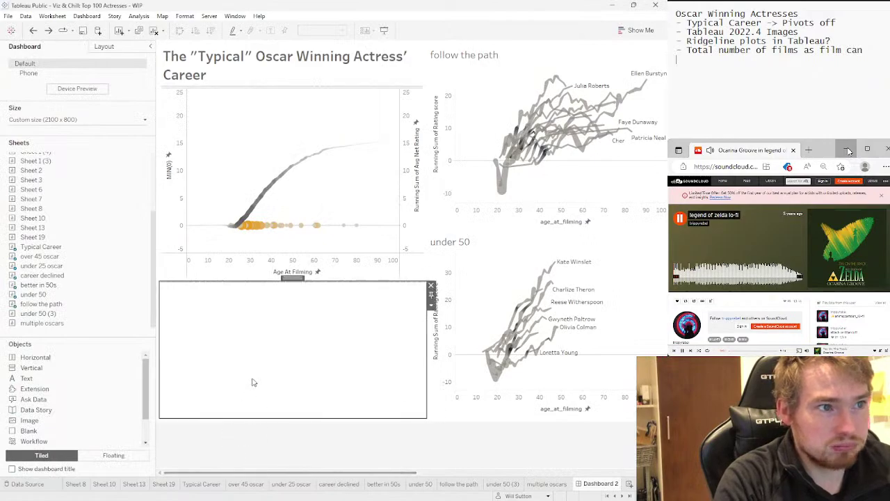
{"action": "left_click_drag", "start_coordinate": [60, 321], "coordinate": [292, 306]}
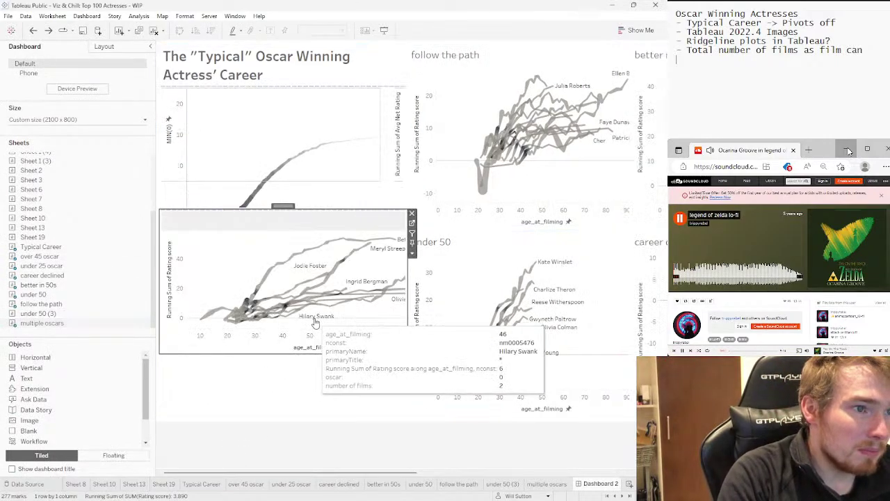
Fix the multiple oscars chart's age_at_filming axis to a range from 0 to 100
{"action": "right_click", "coordinate": [267, 338]}
{"action": "left_click", "coordinate": [314, 346]}
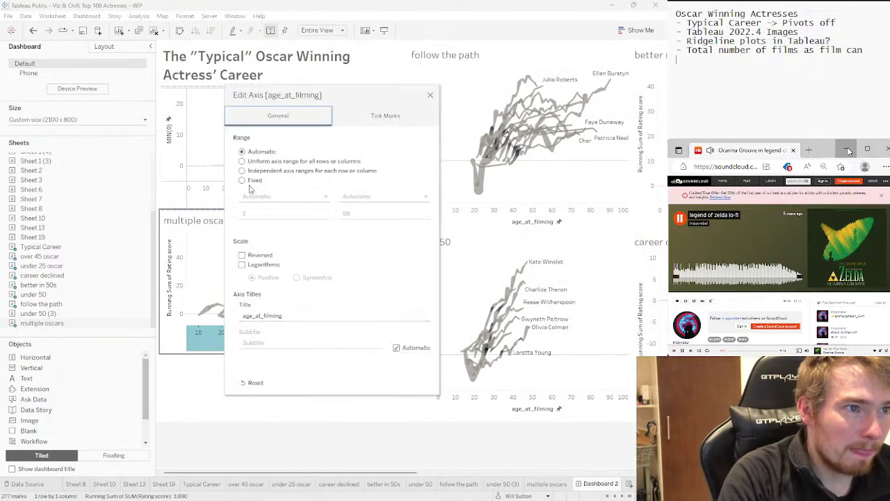
{"action": "left_click", "coordinate": [251, 182]}
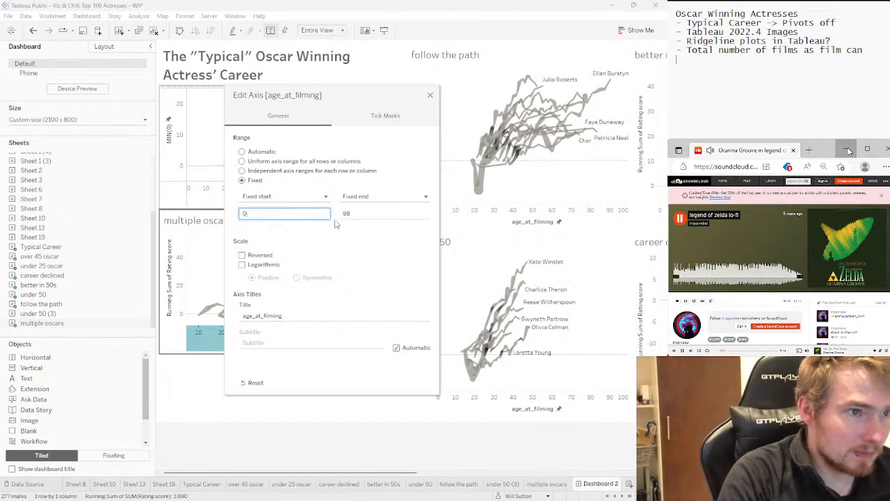
{"action": "left_click", "coordinate": [354, 213]}
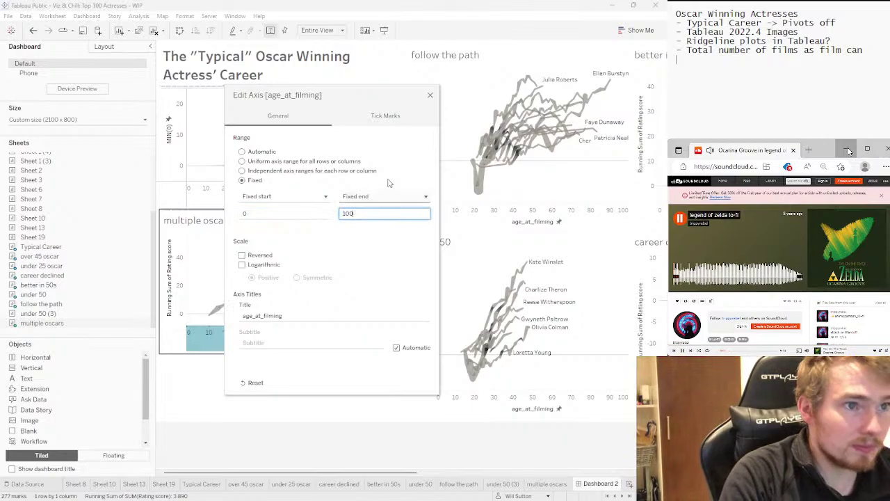
{"action": "type", "text": "100"}
{"action": "left_click", "coordinate": [430, 97]}
Remove the blank object beneath the multiple oscars chart from the dashboard
{"action": "left_click", "coordinate": [345, 372]}
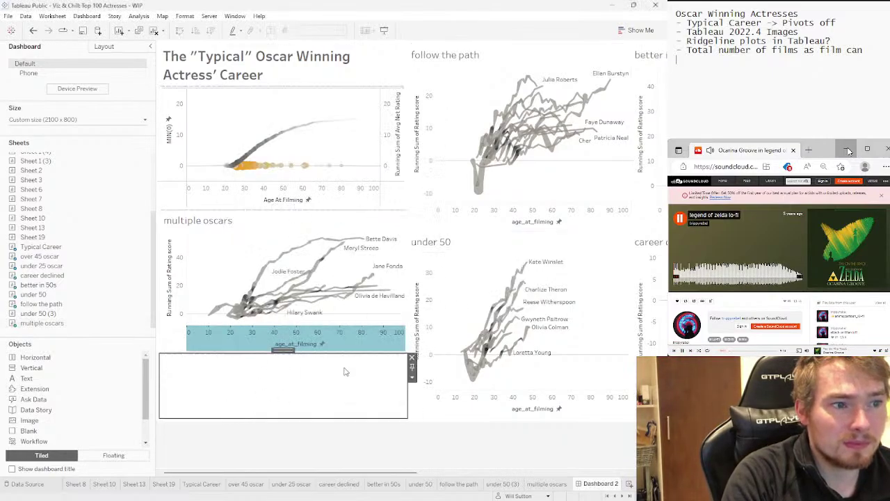
{"action": "left_click", "coordinate": [411, 357]}
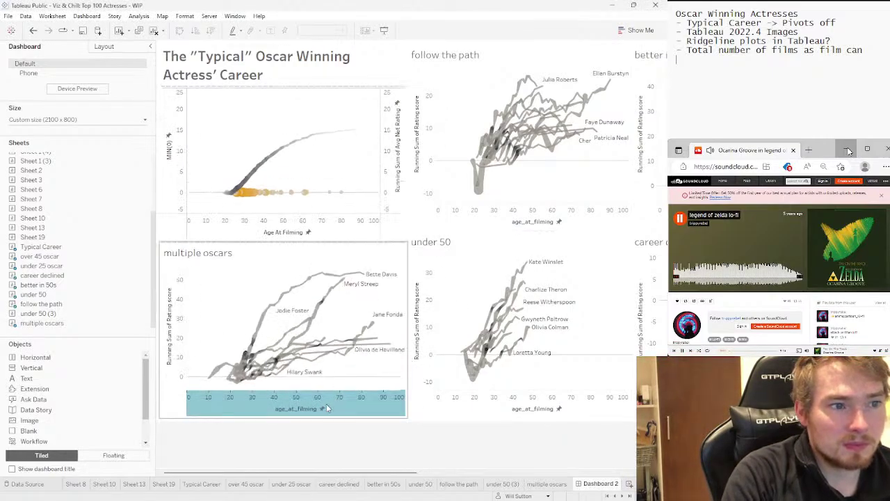
{"action": "left_click", "coordinate": [369, 442]}
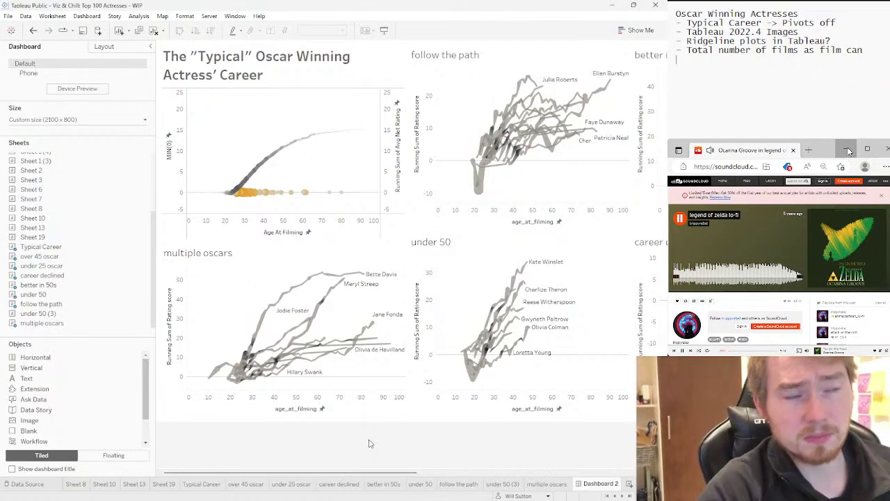
Remove the container holding the oscar and number of films legends beside the under 25 and over 45 oscar charts
{"action": "scroll", "coordinate": [377, 468], "scroll_direction": "right", "scroll_amount": 6}
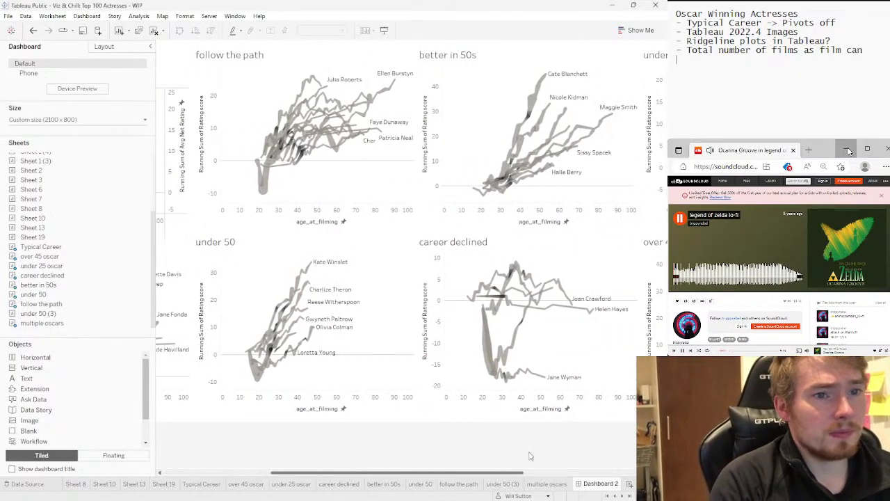
{"action": "left_click", "coordinate": [592, 75]}
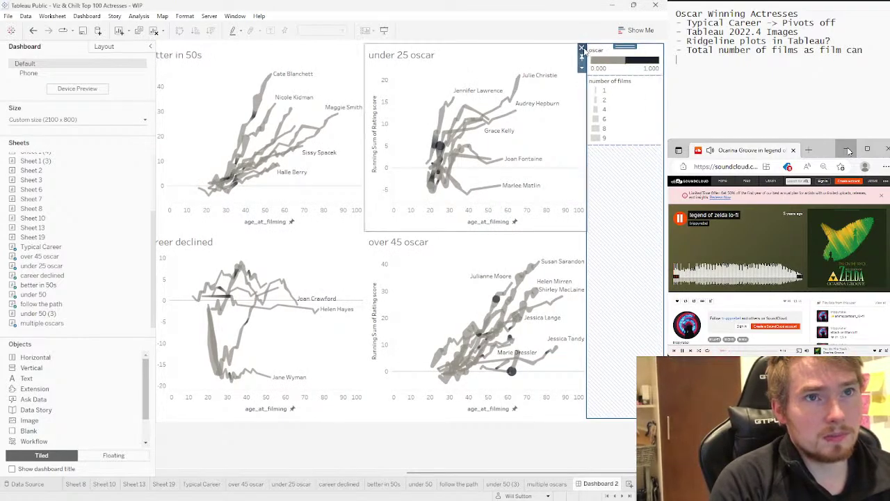
{"action": "left_click", "coordinate": [582, 53]}
{"action": "left_click", "coordinate": [381, 271]}
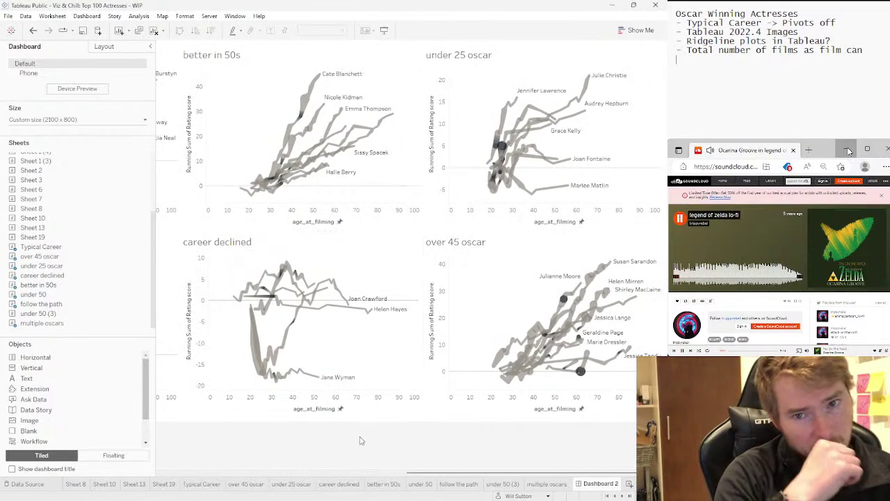
Save the workbook to Tableau Public, publishing the updated dashboard
{"action": "left_click", "coordinate": [356, 473]}
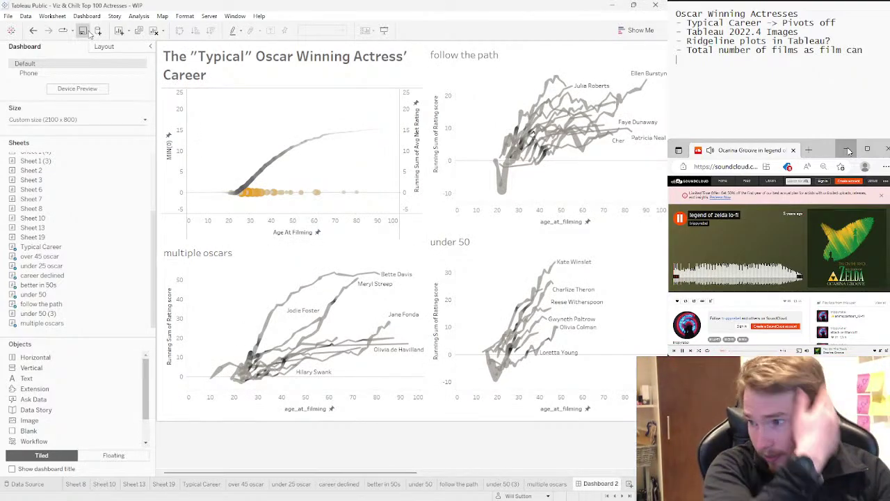
{"action": "left_click", "coordinate": [84, 31]}
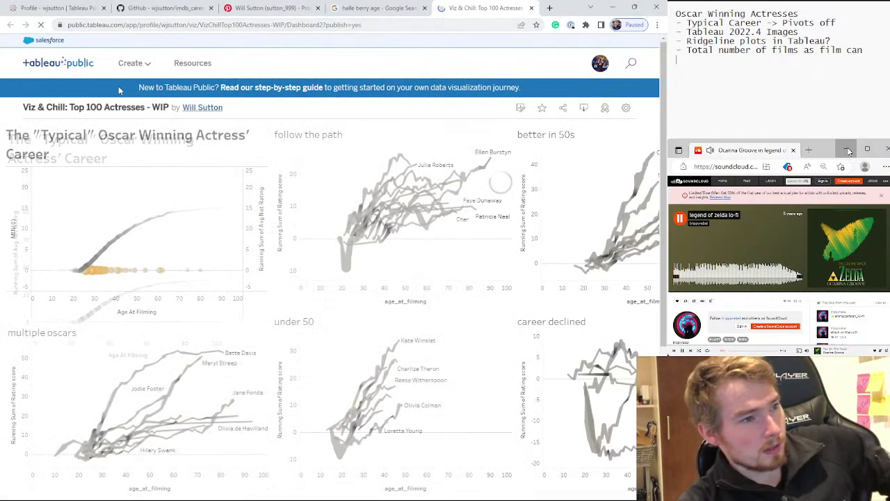
Examine the published dashboard's career charts in the browser and highlight Bette Davis's line in the multiple oscars chart
{"action": "mouse_move", "coordinate": [115, 271]}
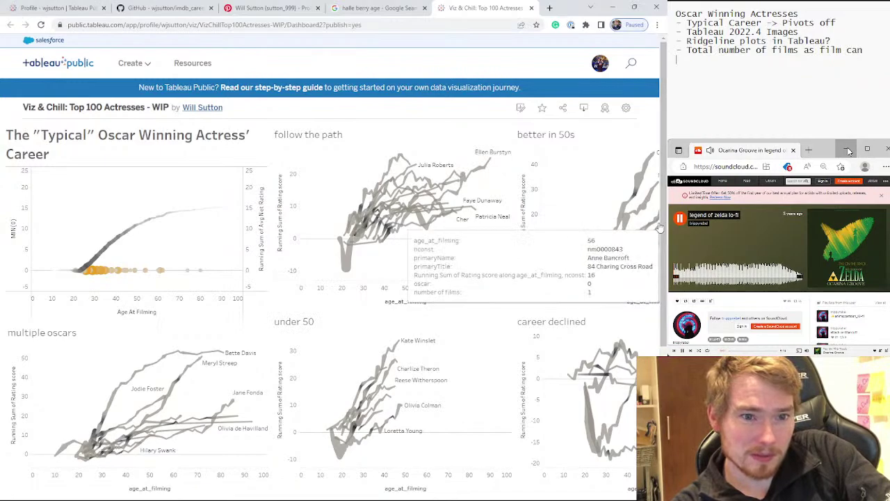
{"action": "scroll", "coordinate": [593, 213], "scroll_direction": "down", "scroll_amount": 3}
{"action": "scroll", "coordinate": [592, 213], "scroll_direction": "up", "scroll_amount": 3}
{"action": "scroll", "coordinate": [496, 327], "scroll_direction": "down", "scroll_amount": 1}
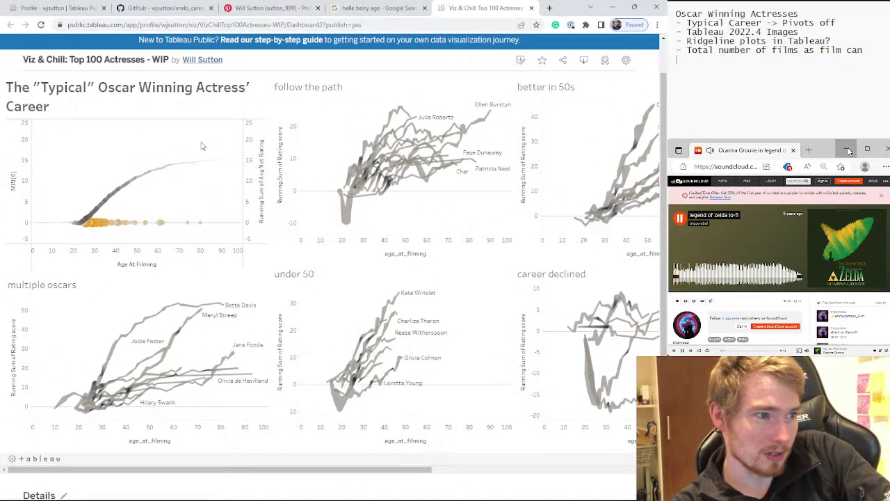
{"action": "mouse_move", "coordinate": [92, 221]}
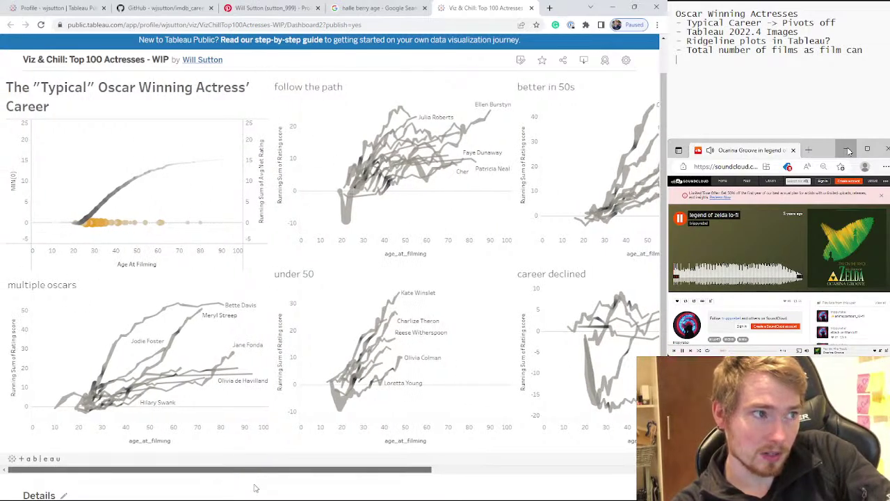
{"action": "left_click_drag", "start_coordinate": [256, 471], "coordinate": [472, 473]}
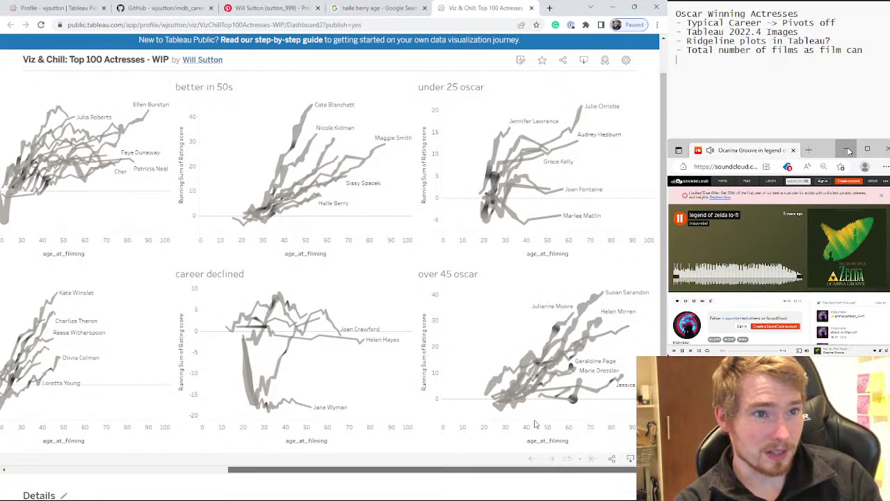
{"action": "mouse_move", "coordinate": [578, 407]}
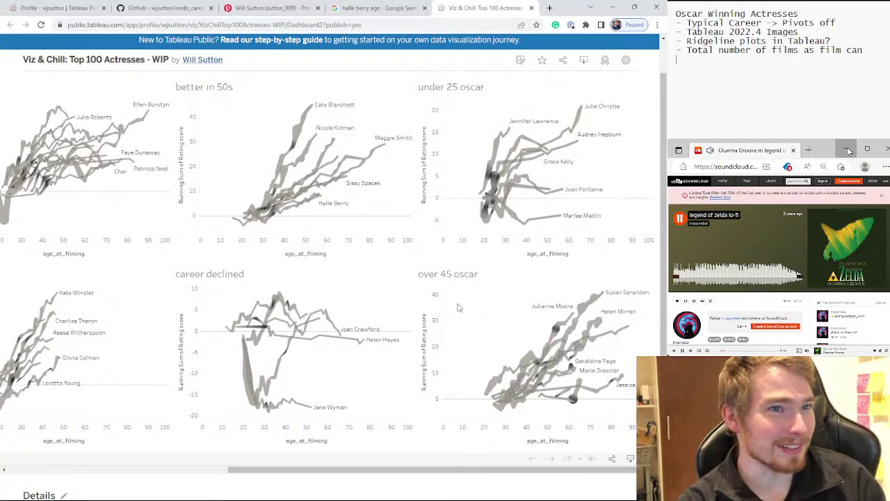
{"action": "left_click_drag", "start_coordinate": [428, 470], "coordinate": [208, 487]}
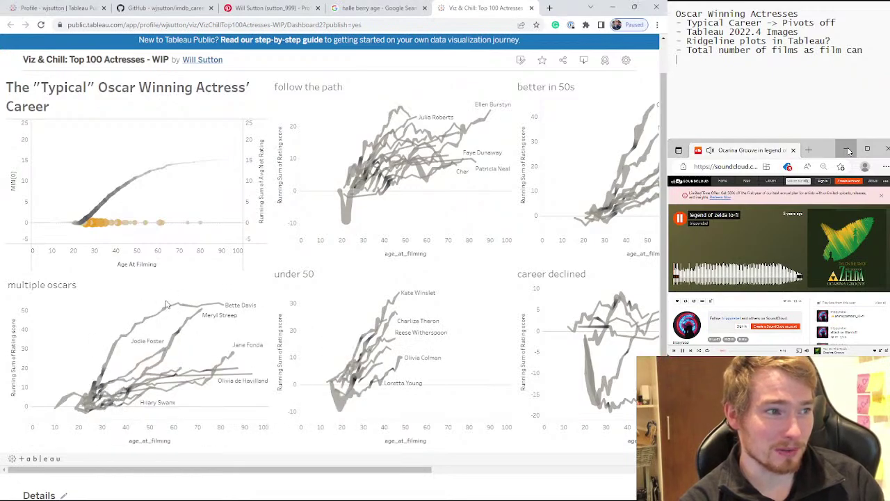
{"action": "left_click", "coordinate": [164, 308]}
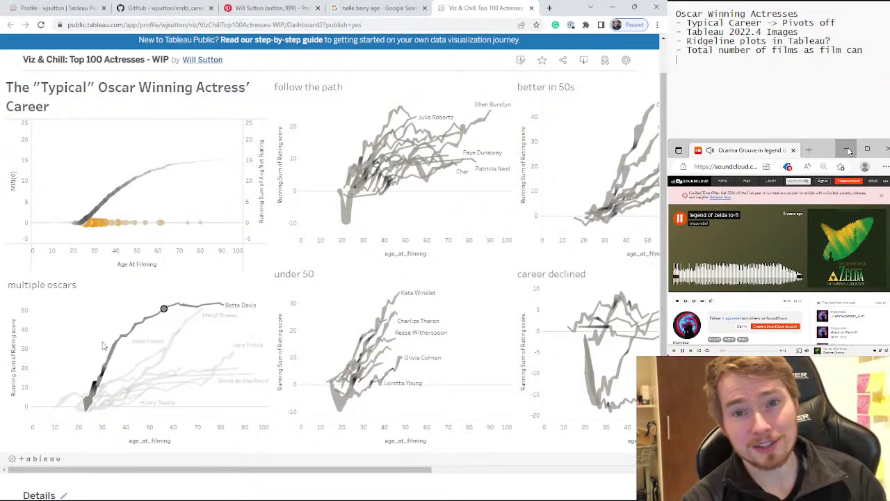
Inspect the age 24 point on Bette Davis's line in the multiple oscars chart and clear the highlight
{"action": "mouse_move", "coordinate": [82, 411]}
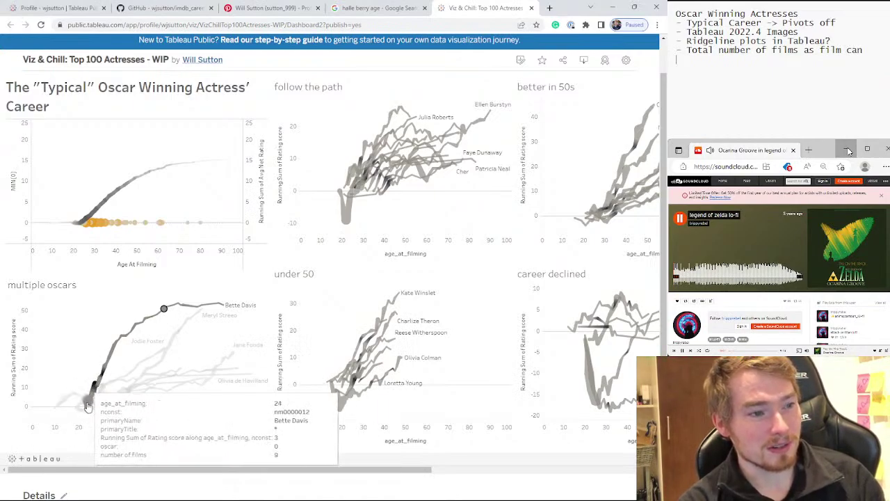
{"action": "left_click", "coordinate": [127, 363]}
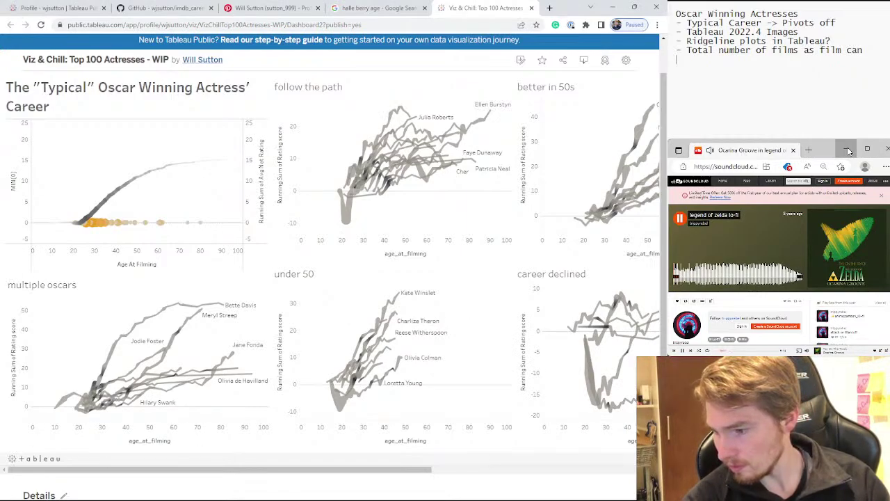
Switch to RStudio and list the column names of the act_name data frame with names(act_name) in the console
{"action": "key", "text": "alt+Tab"}
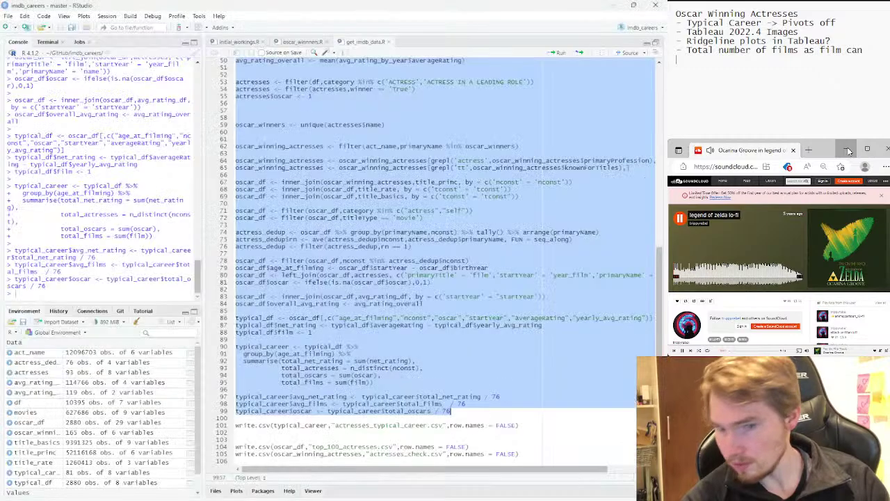
{"action": "scroll", "coordinate": [334, 129], "scroll_direction": "up", "scroll_amount": 10}
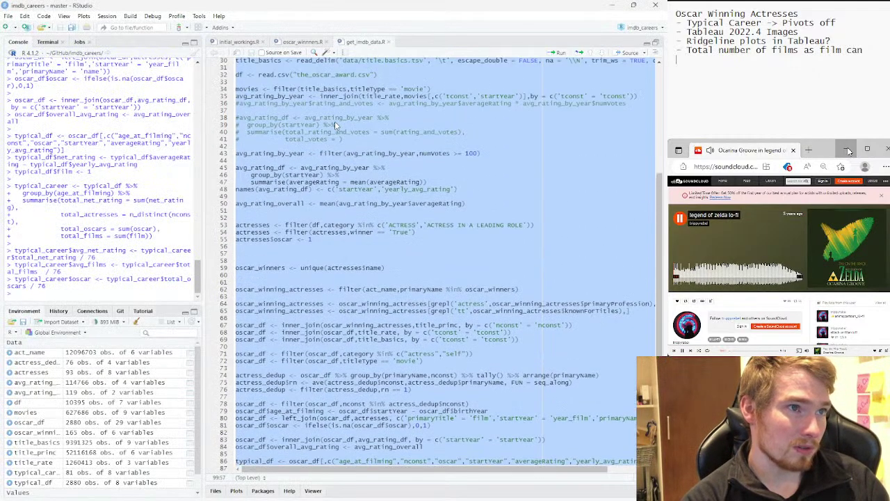
{"action": "left_click", "coordinate": [273, 292]}
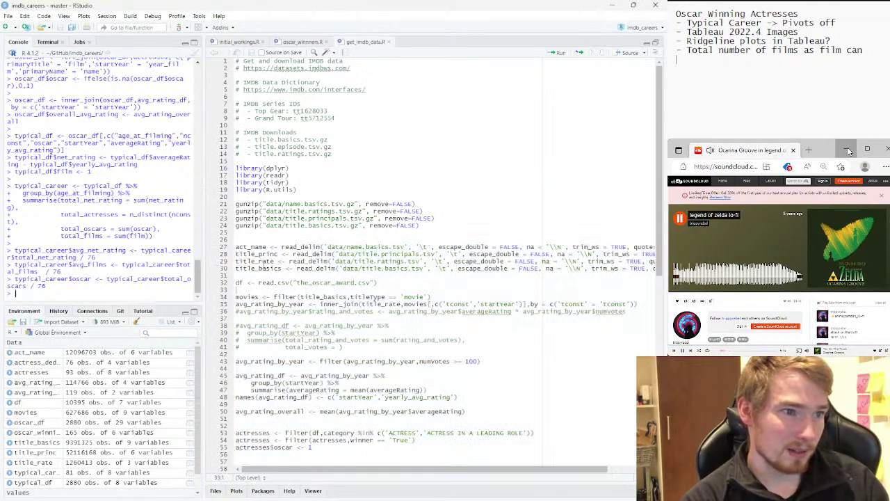
{"action": "type", "text": "names"}
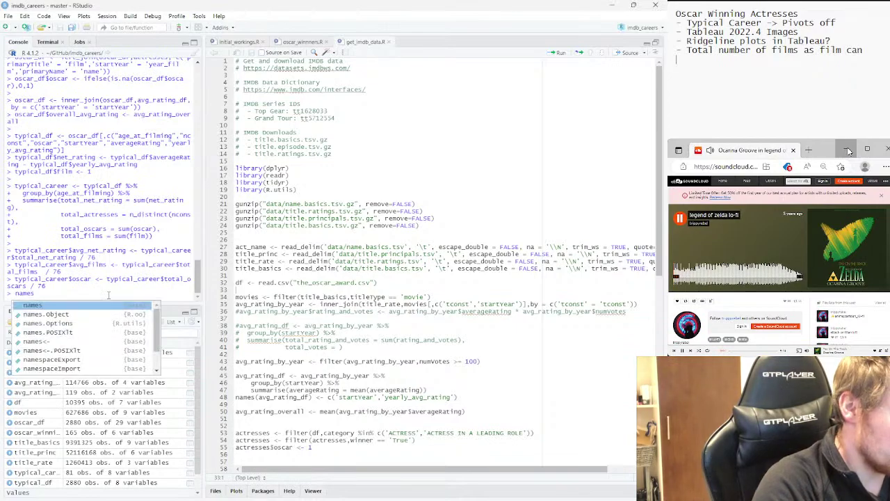
{"action": "type", "text": "(a"}
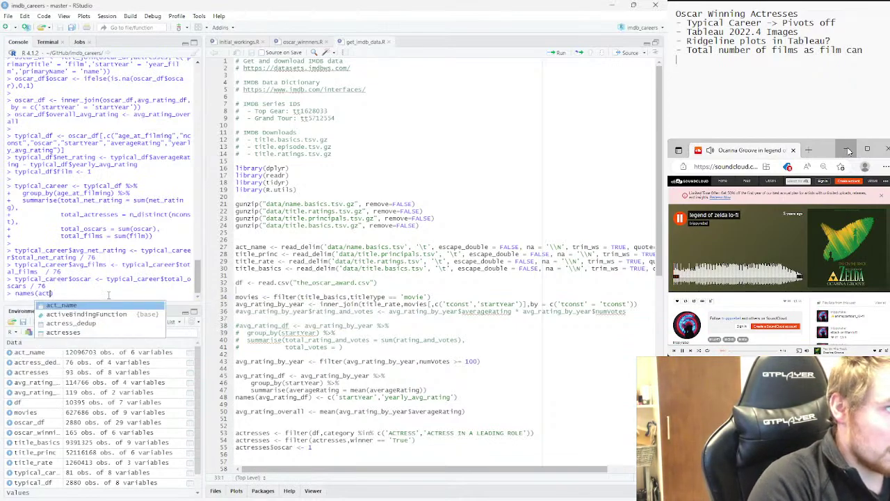
{"action": "type", "text": "ct"}
{"action": "key", "text": "Return"}
{"action": "key", "text": "Return"}
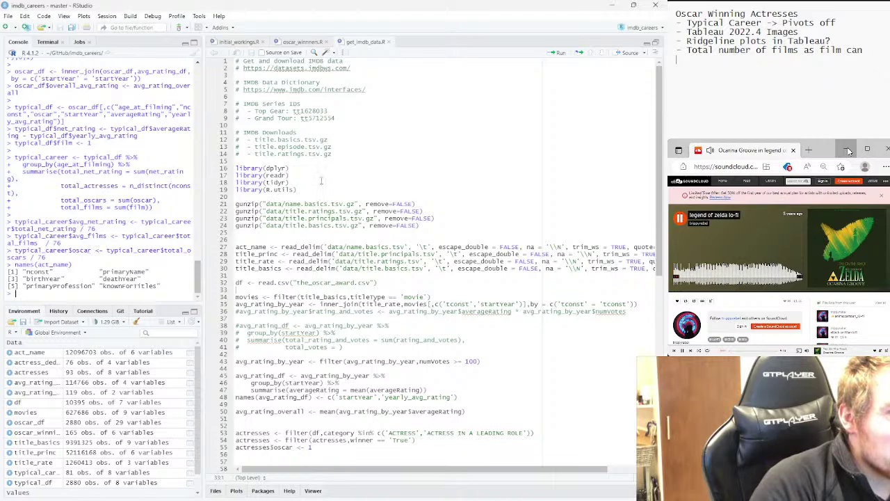
{"action": "triple_click", "coordinate": [355, 71]}
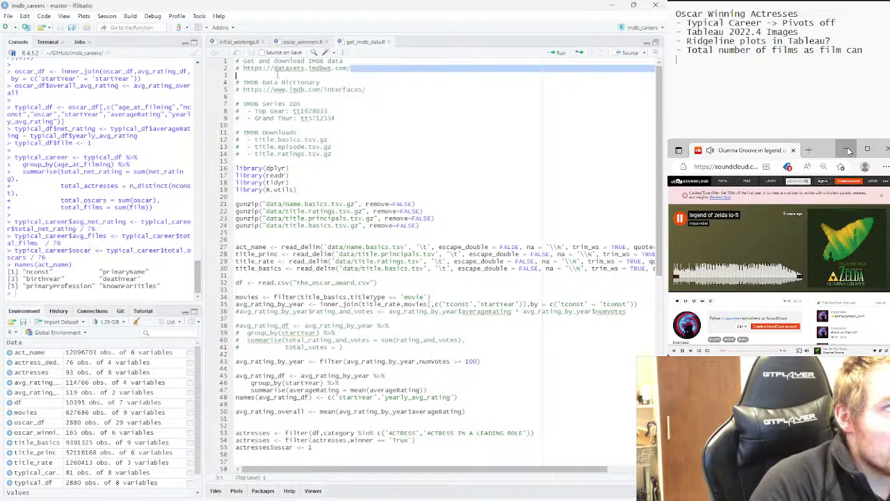
{"action": "left_click_drag", "start_coordinate": [244, 68], "coordinate": [351, 69]}
{"action": "key", "text": "ctrl+c"}
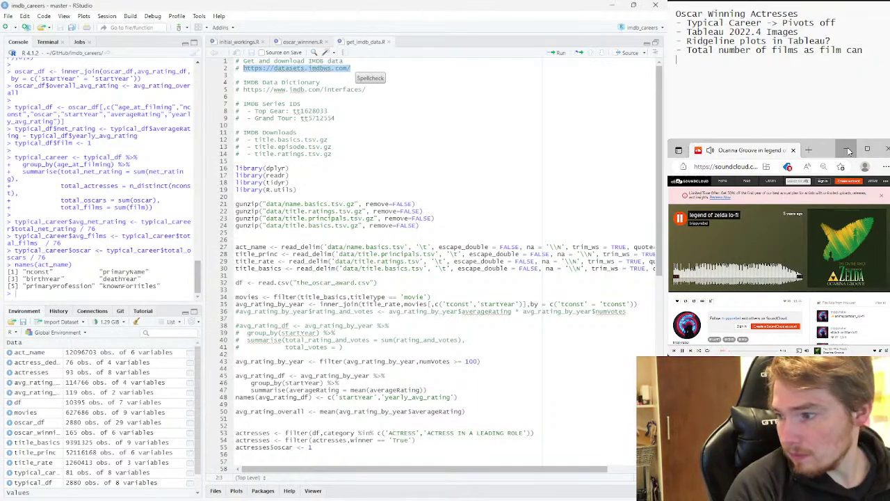
{"action": "key", "text": "alt+Tab"}
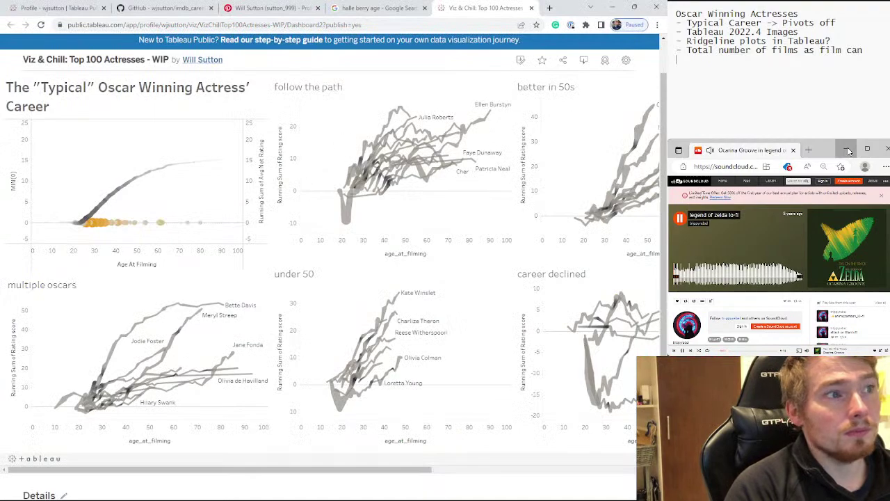
{"action": "left_click", "coordinate": [375, 8]}
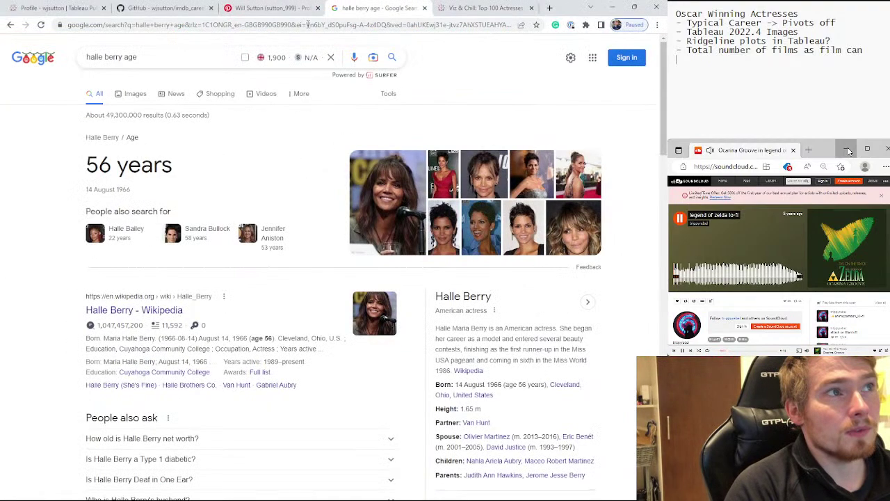
{"action": "left_click", "coordinate": [280, 25]}
{"action": "key", "text": "ctrl+v"}
{"action": "key", "text": "Return"}
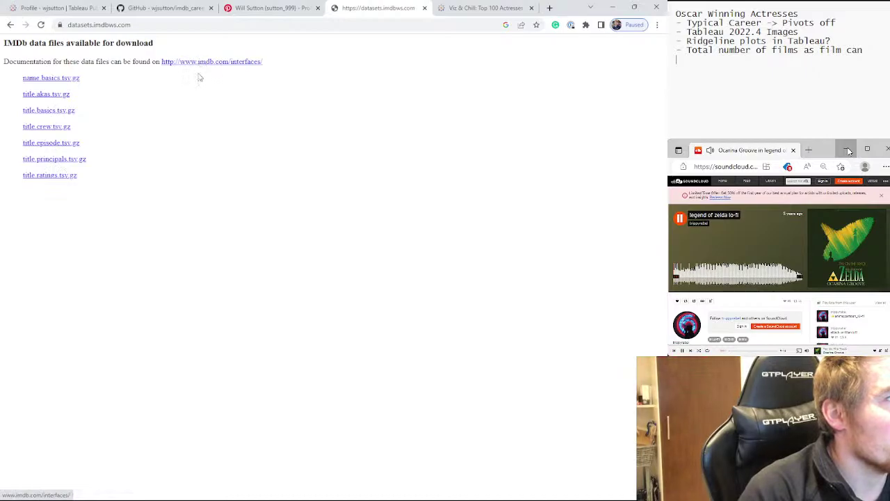
Open the IMDb data files' documentation page and search it for "imag"
{"action": "left_click", "coordinate": [196, 62]}
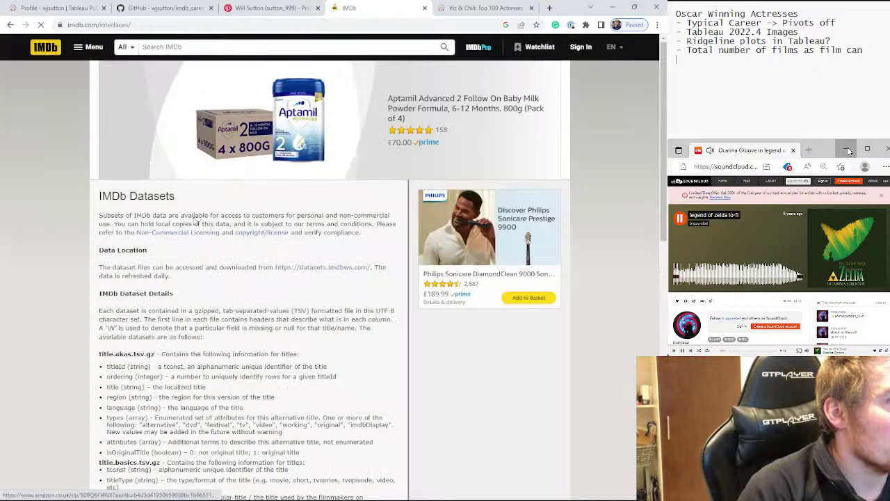
{"action": "key", "text": "ctrl+f"}
{"action": "type", "text": "imag"}
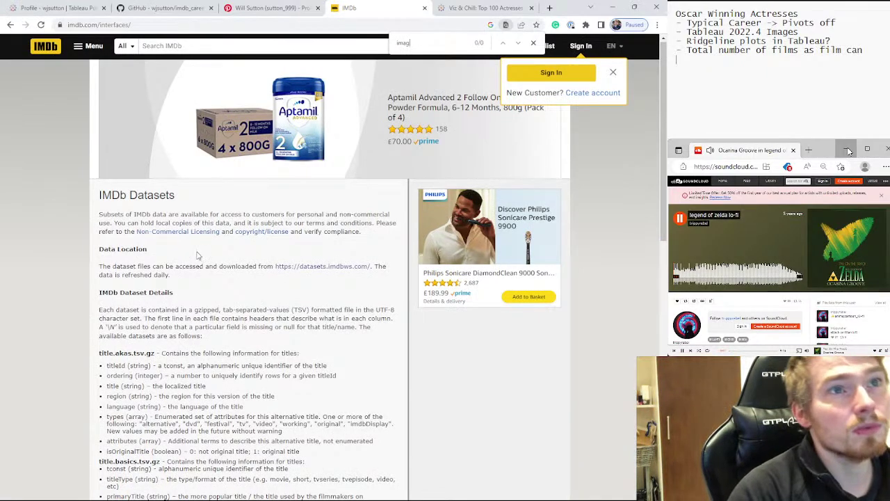
{"action": "left_click", "coordinate": [534, 43]}
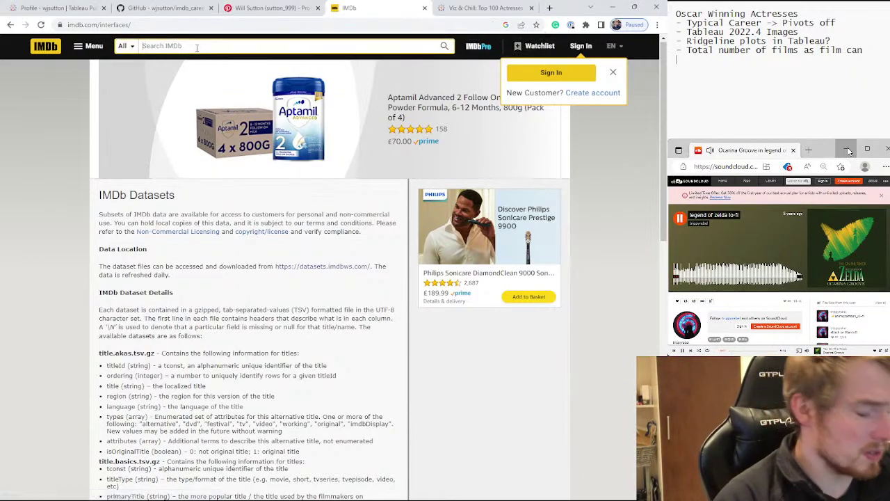
Search IMDb for "halle bar" and open Halle Berry's page from the suggestions
{"action": "left_click", "coordinate": [197, 46]}
{"action": "type", "text": "ha"}
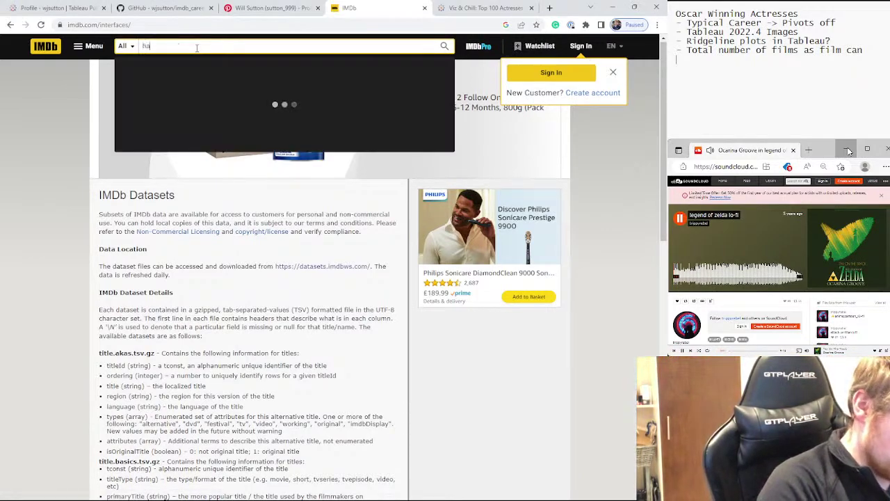
{"action": "type", "text": "lle bar"}
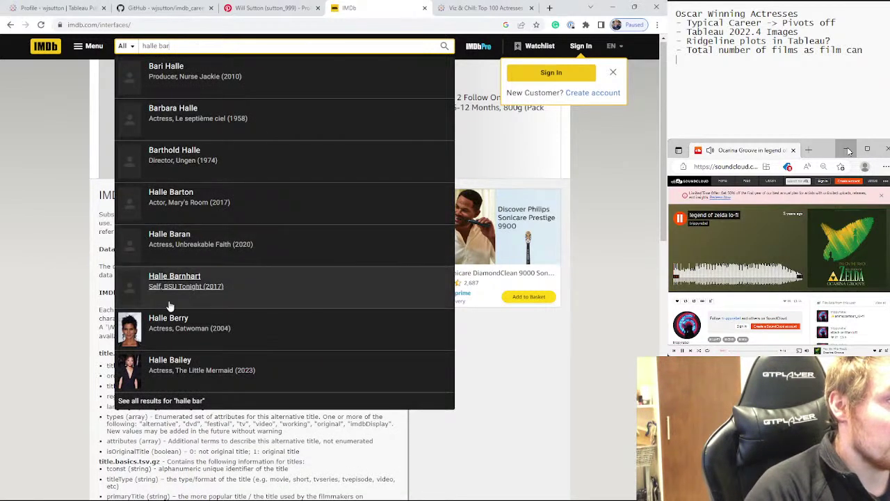
{"action": "left_click", "coordinate": [169, 319]}
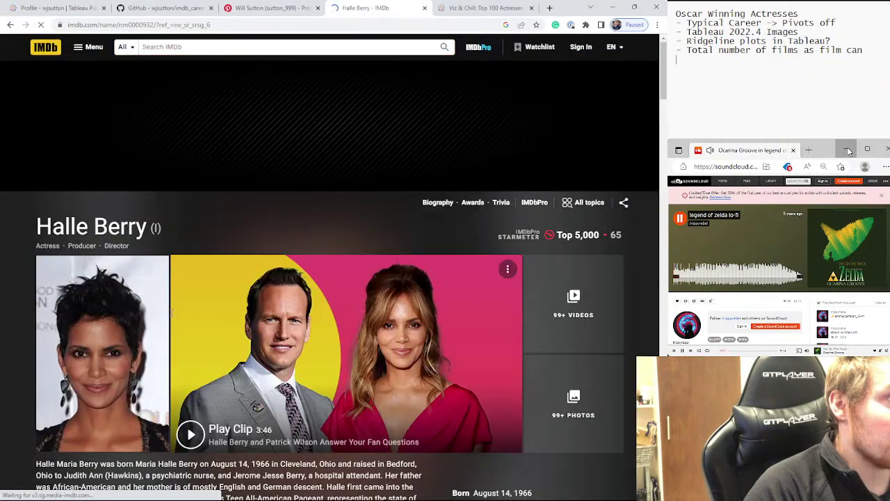
{"action": "right_click", "coordinate": [106, 307]}
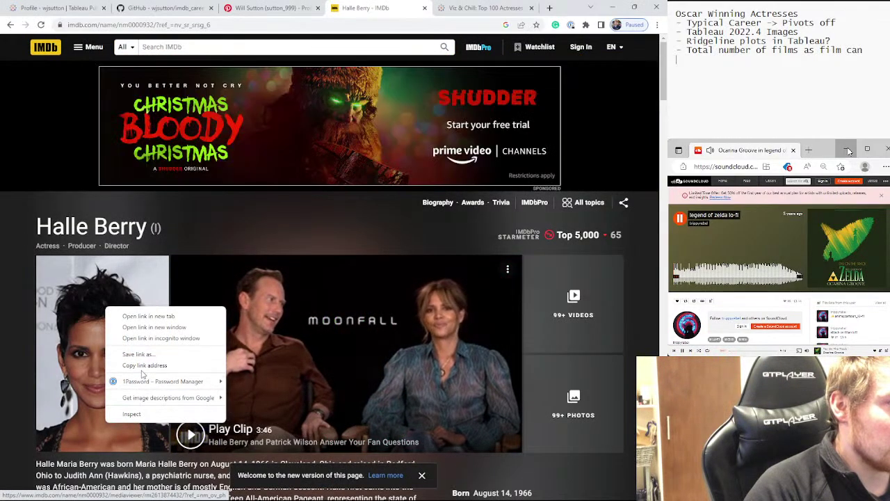
{"action": "key", "text": "Escape"}
{"action": "left_click", "coordinate": [550, 8]}
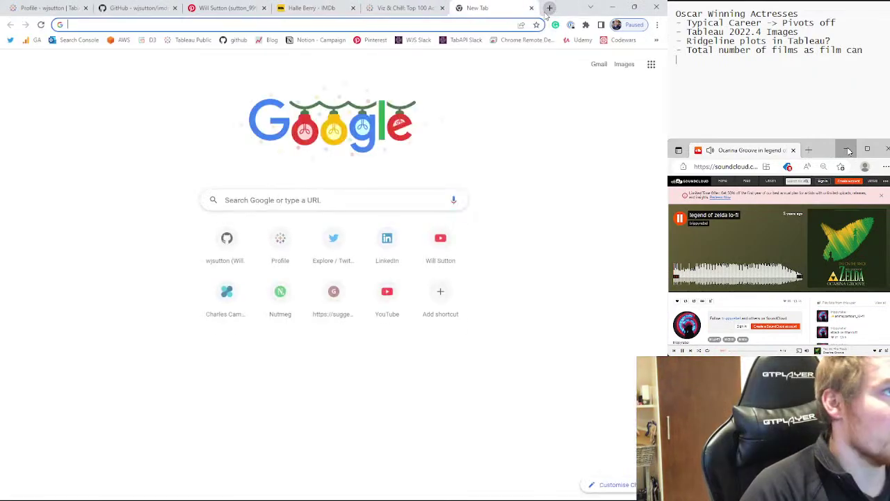
{"action": "key", "text": "ctrl+v"}
{"action": "key", "text": "Return"}
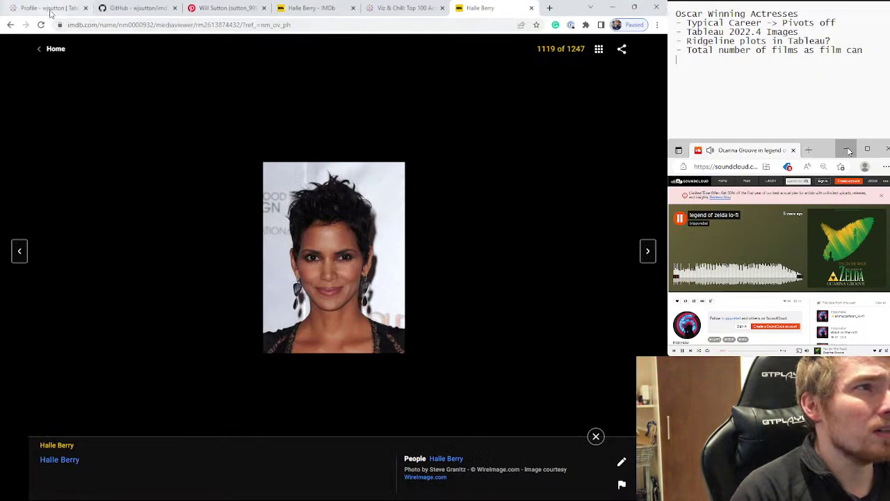
Switch back to the Tableau workbook and add a new blank worksheet
{"action": "left_click", "coordinate": [49, 8]}
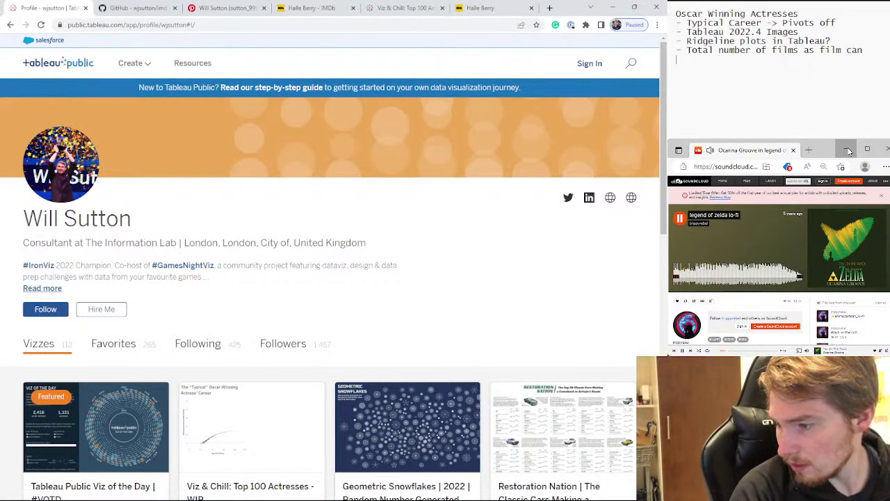
{"action": "key", "text": "alt+Tab"}
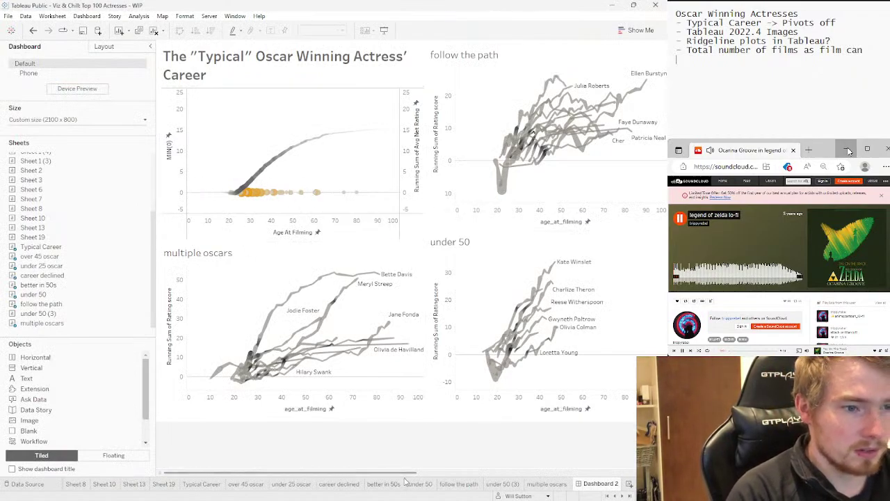
{"action": "scroll", "coordinate": [405, 480], "scroll_direction": "right", "scroll_amount": 2}
{"action": "key", "text": "ctrl+m"}
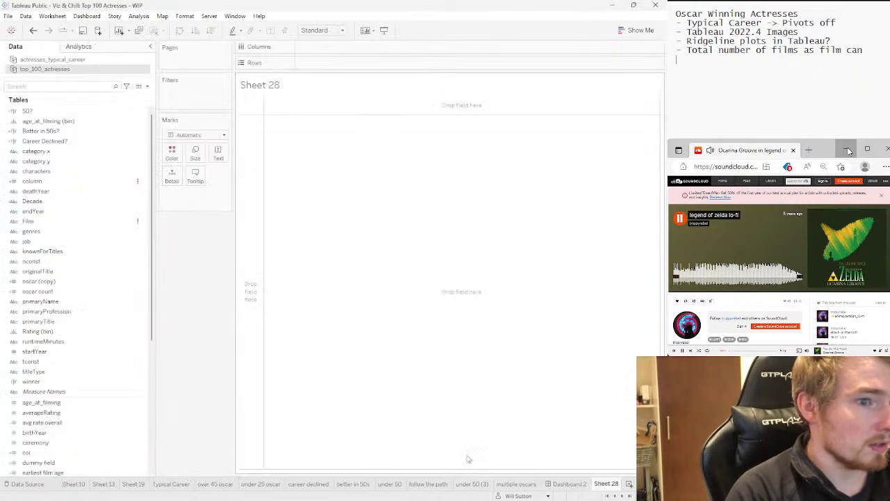
{"action": "right_click", "coordinate": [63, 123]}
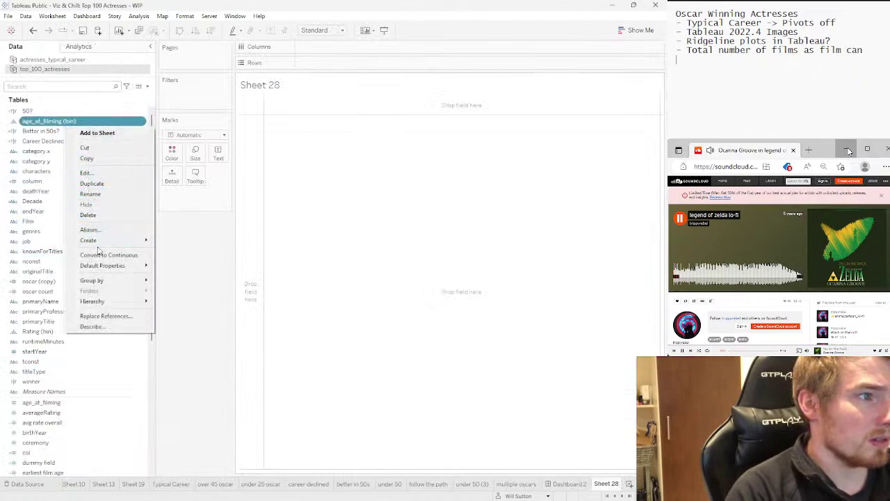
{"action": "mouse_move", "coordinate": [97, 240]}
{"action": "left_click", "coordinate": [174, 240]}
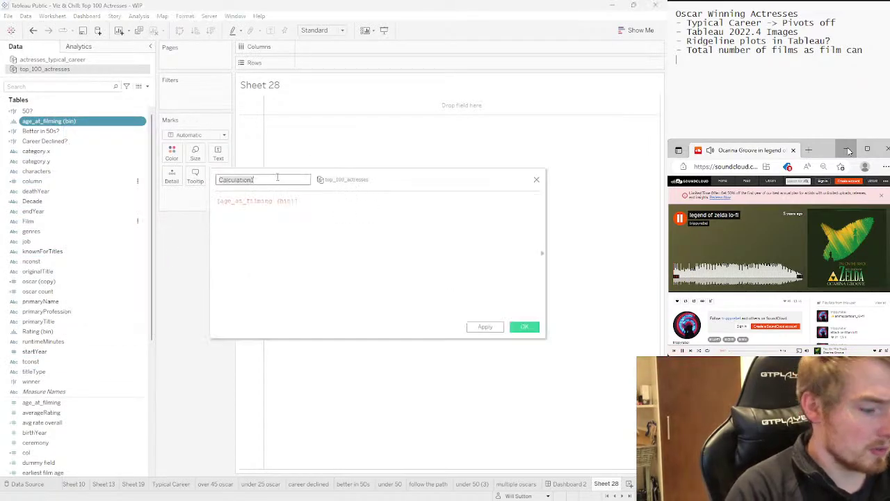
{"action": "type", "text": "Halle Beery"}
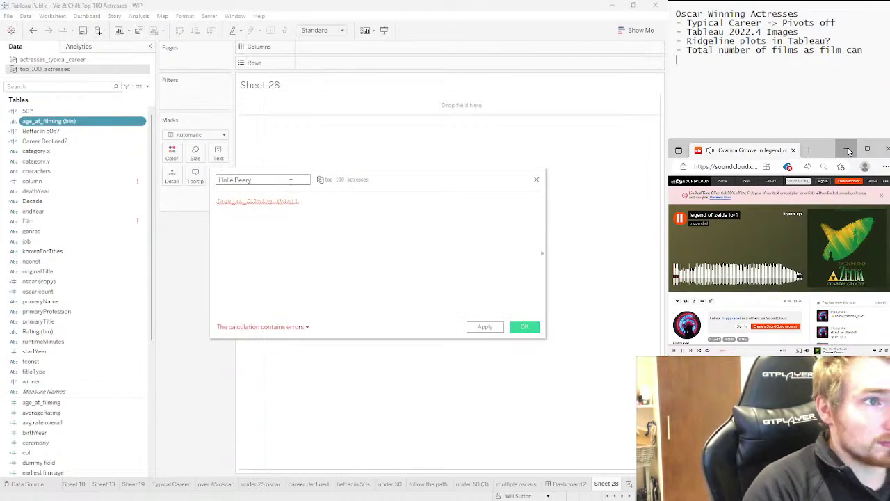
{"action": "left_click_drag", "start_coordinate": [299, 199], "coordinate": [217, 200]}
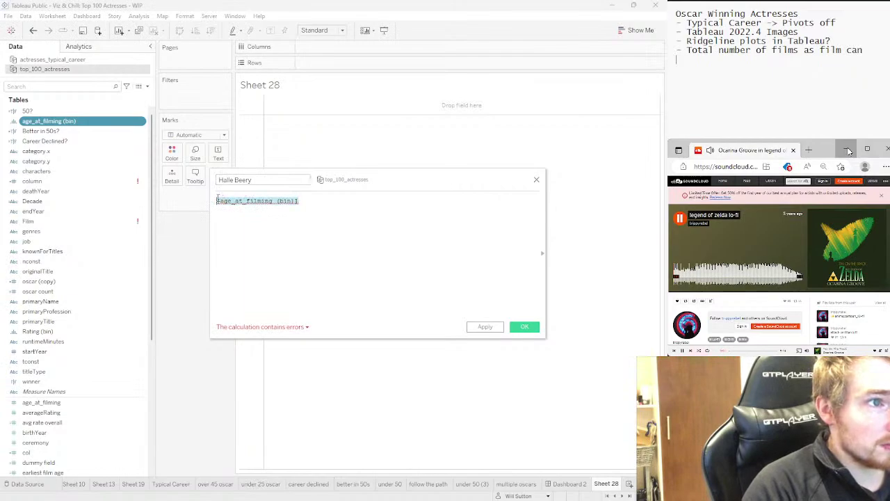
{"action": "key", "text": "Delete"}
{"action": "key", "text": "ctrl+v"}
{"action": "type", "text": "'"}
{"action": "key", "text": "End"}
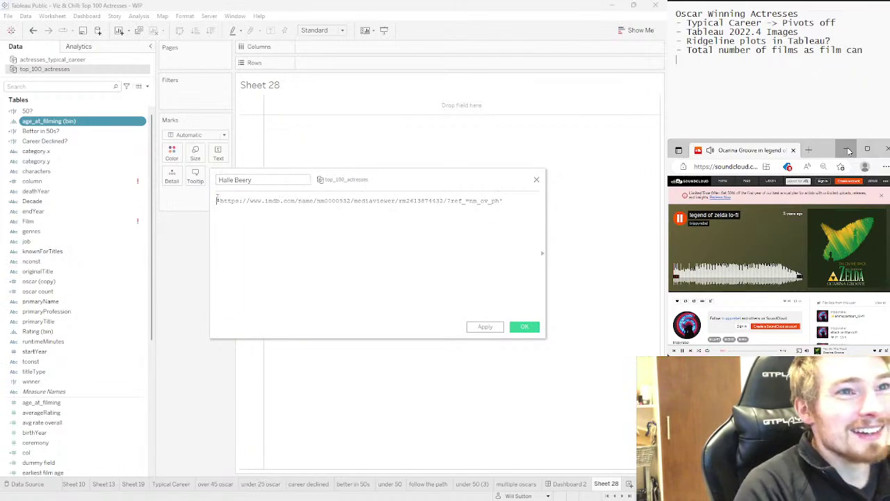
{"action": "type", "text": "'"}
Extend the calculated field's name to "Halle Beery img" and save the calculation
{"action": "left_click", "coordinate": [300, 181]}
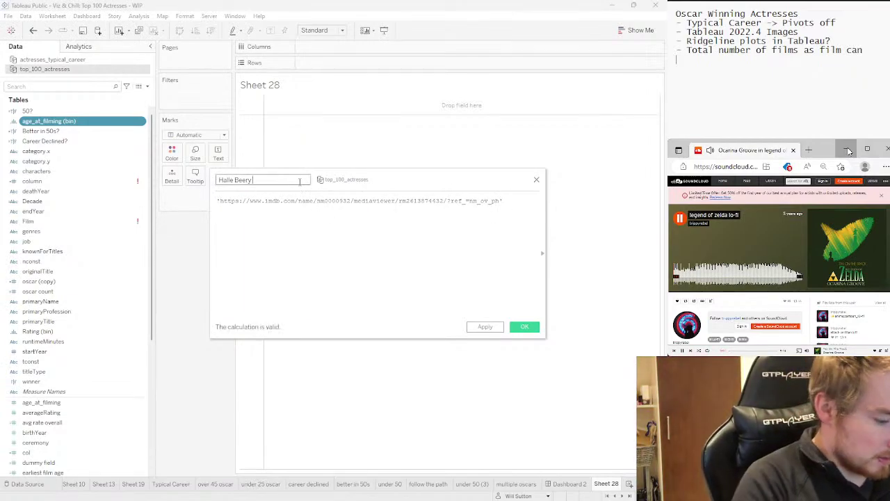
{"action": "type", "text": "img"}
{"action": "left_click", "coordinate": [497, 324]}
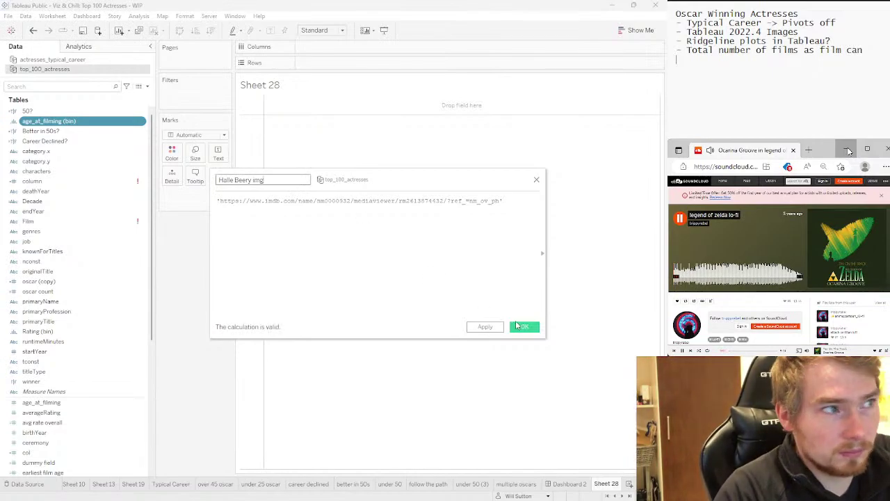
{"action": "left_click", "coordinate": [523, 327]}
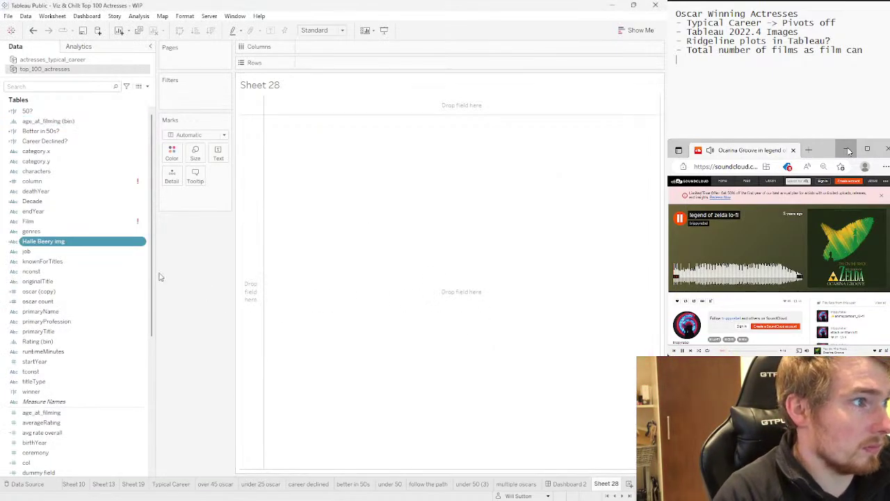
Assign an image role to the Halle Beery img field and place the field on Rows
{"action": "right_click", "coordinate": [88, 245]}
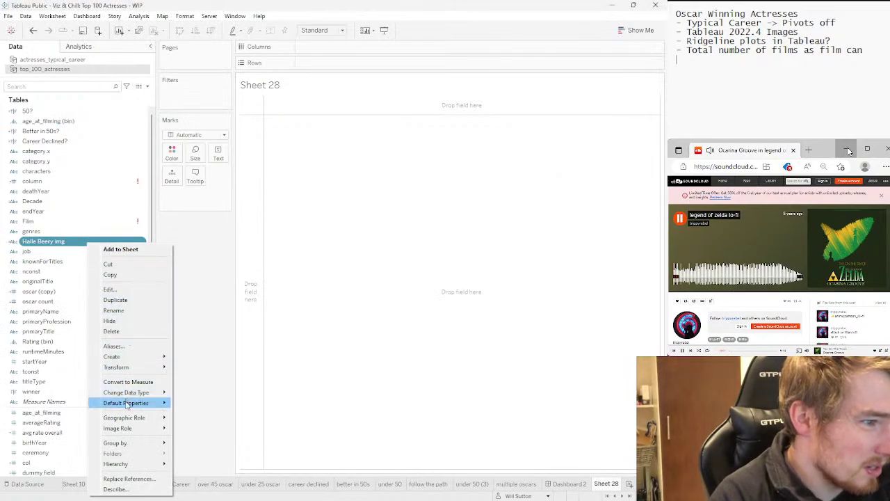
{"action": "mouse_move", "coordinate": [134, 394]}
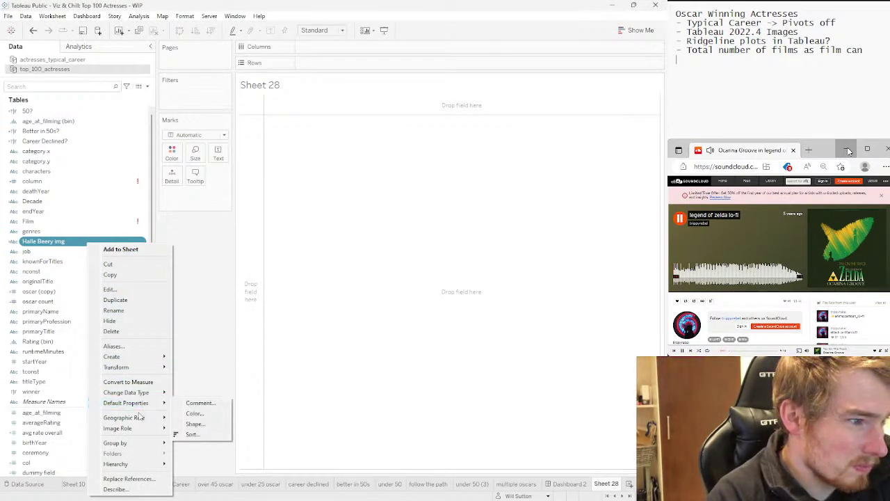
{"action": "left_click", "coordinate": [189, 438]}
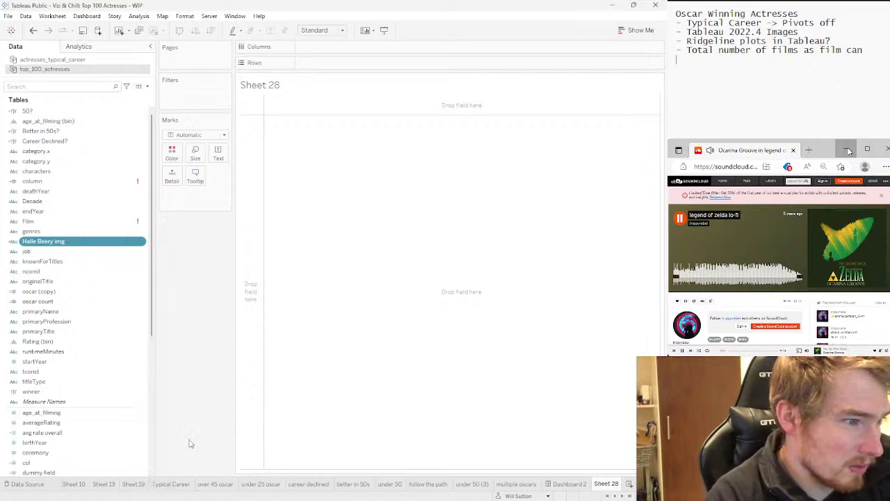
{"action": "mouse_move", "coordinate": [52, 241]}
{"action": "left_mouse_down"}
{"action": "mouse_move", "coordinate": [163, 226]}
{"action": "mouse_move", "coordinate": [52, 246]}
{"action": "left_mouse_up"}
{"action": "double_click", "coordinate": [52, 241]}
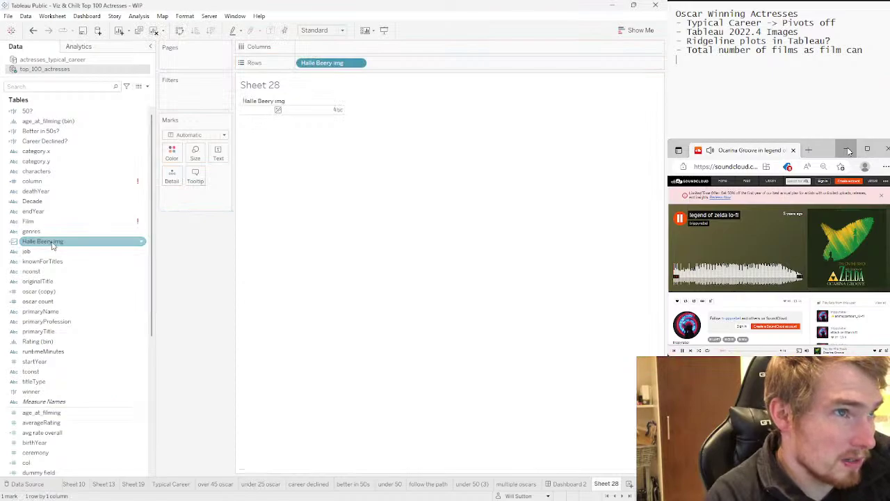
{"action": "mouse_move", "coordinate": [279, 112]}
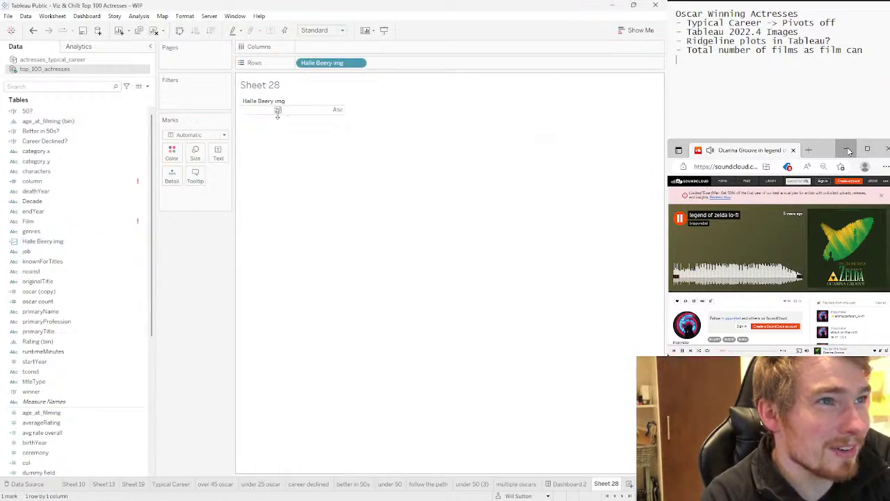
Try the Halle Beery img field as text on the Marks card and undo the move back to Rows
{"action": "left_click_drag", "start_coordinate": [336, 63], "coordinate": [225, 160]}
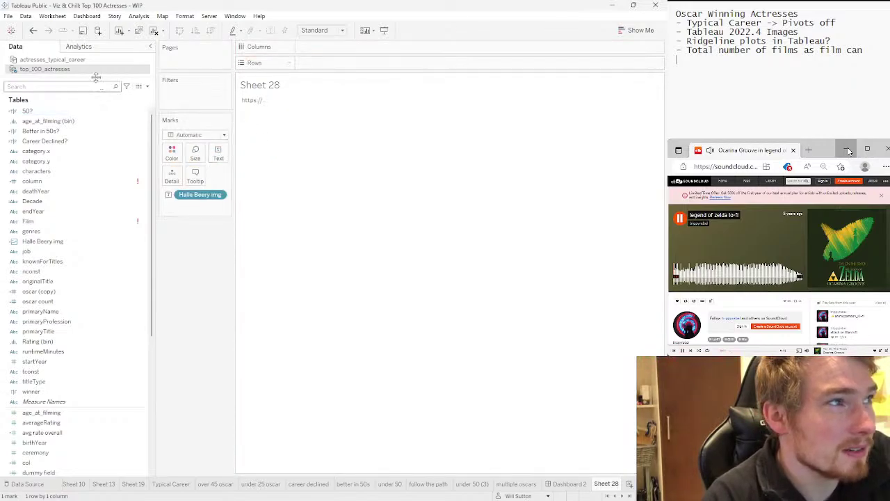
{"action": "left_click", "coordinate": [32, 30]}
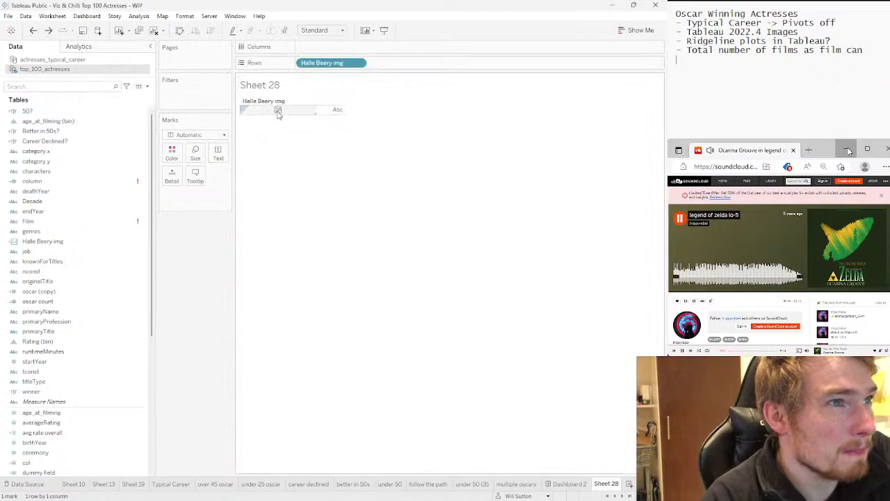
{"action": "left_click", "coordinate": [278, 115]}
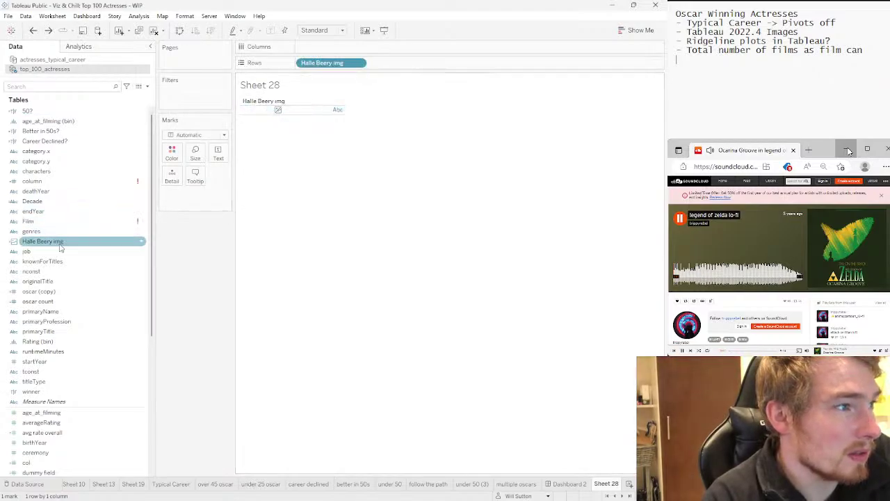
Try the 50? field on Rows beside Halle Beery img and remove it again
{"action": "left_click_drag", "start_coordinate": [27, 110], "coordinate": [402, 64]}
{"action": "left_click", "coordinate": [429, 63]}
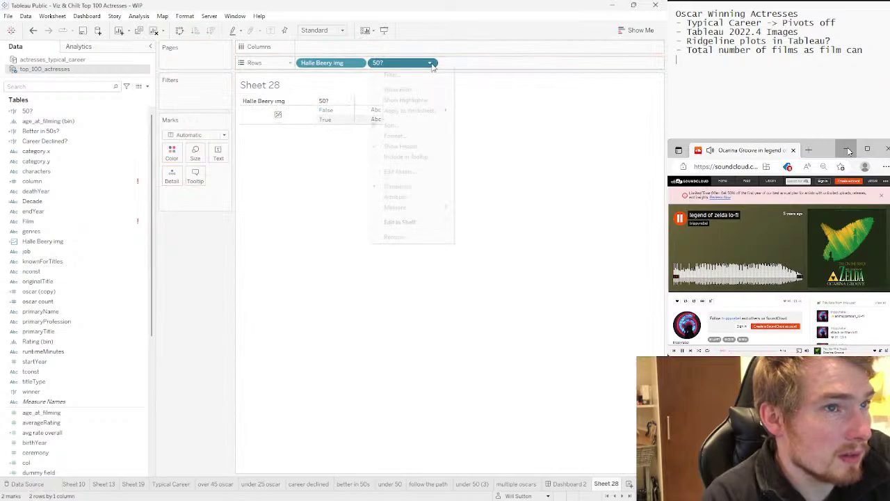
{"action": "left_click", "coordinate": [394, 237]}
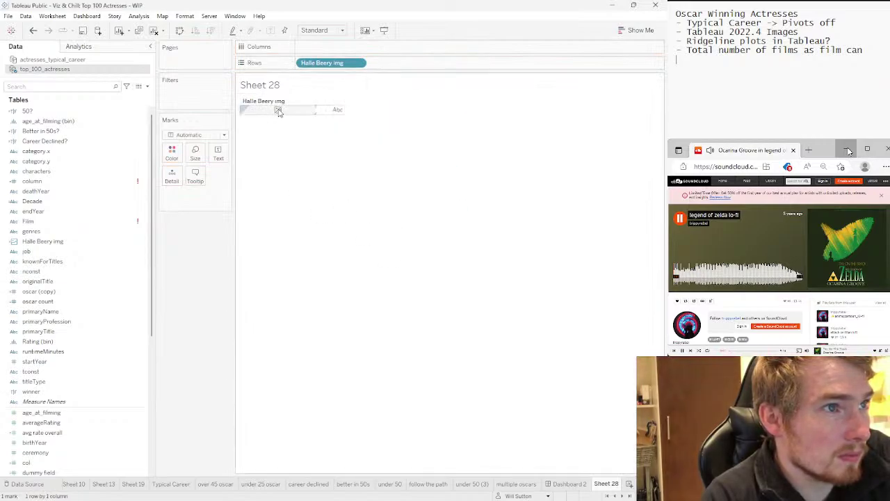
Add the age_at_filming measure to Columns to draw a bar beside the Halle Beery img header
{"action": "scroll", "coordinate": [55, 407], "scroll_direction": "down", "scroll_amount": 1}
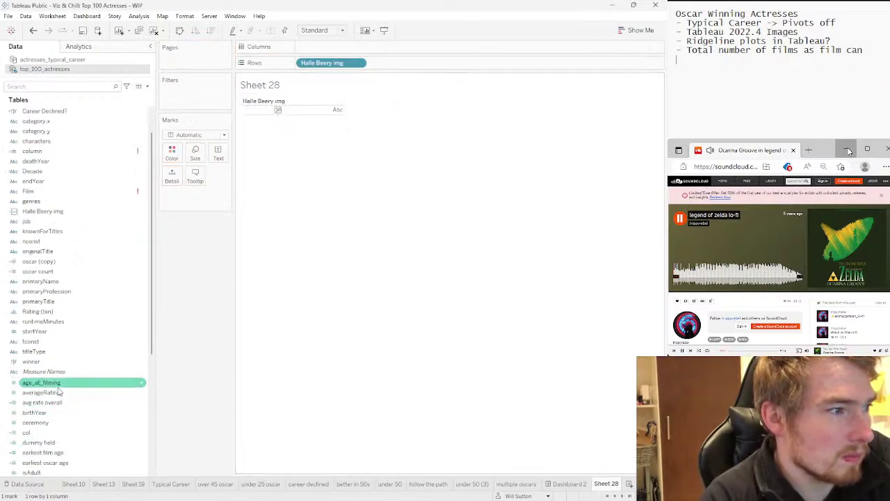
{"action": "left_click_drag", "start_coordinate": [59, 386], "coordinate": [413, 51]}
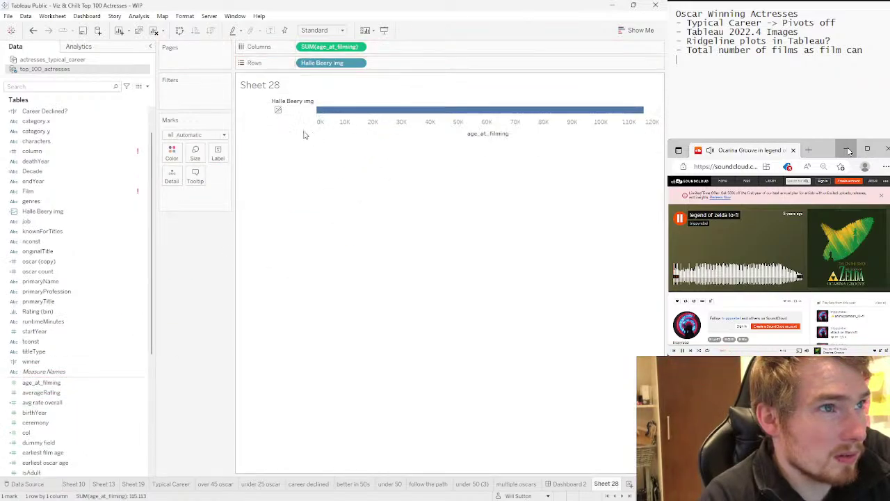
{"action": "mouse_move", "coordinate": [277, 111]}
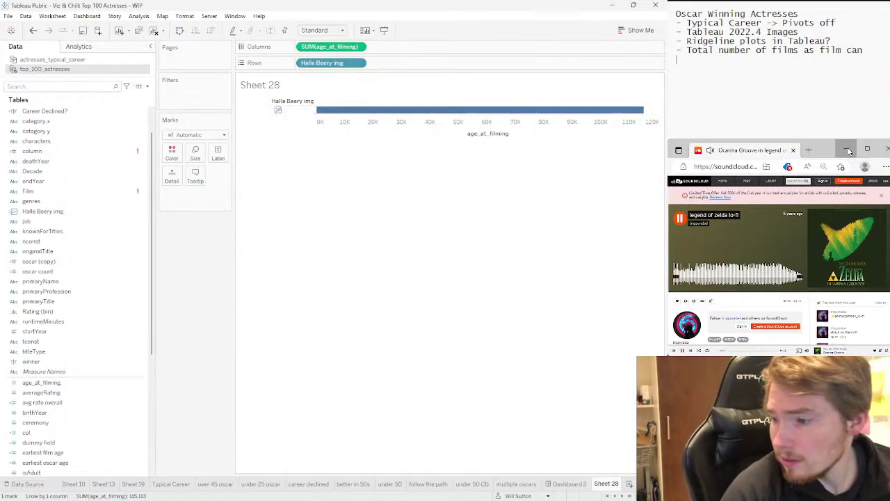
Switch to the browser, view Halle Berry's IMDb photo page and search the web for "tableau 2022.4 image role" in a new tab
{"action": "key", "text": "alt+Tab"}
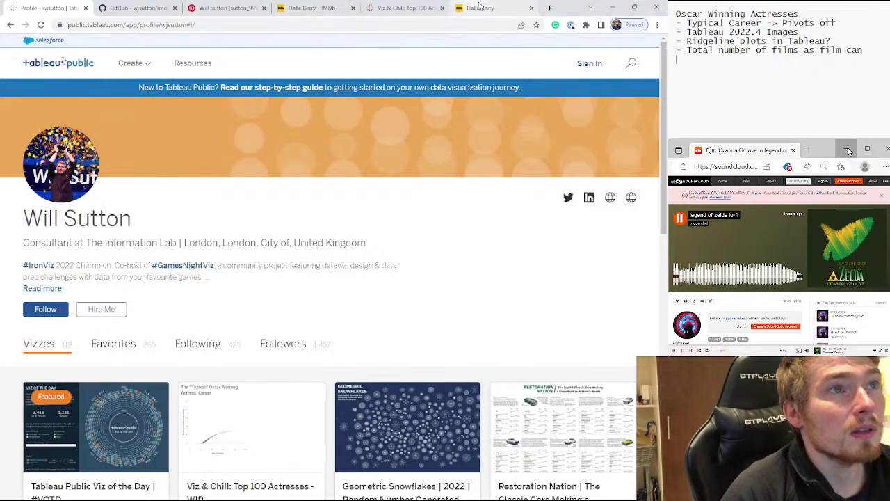
{"action": "left_click", "coordinate": [480, 7]}
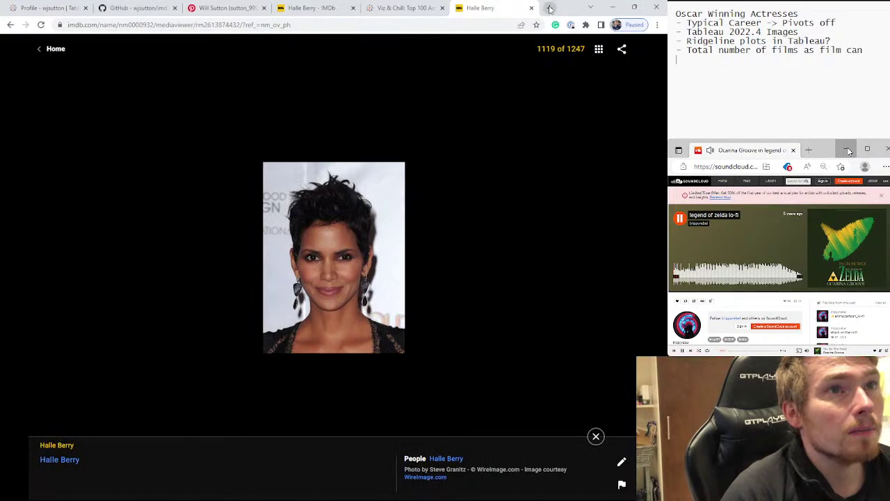
{"action": "left_click", "coordinate": [549, 8]}
{"action": "type", "text": "tableau"}
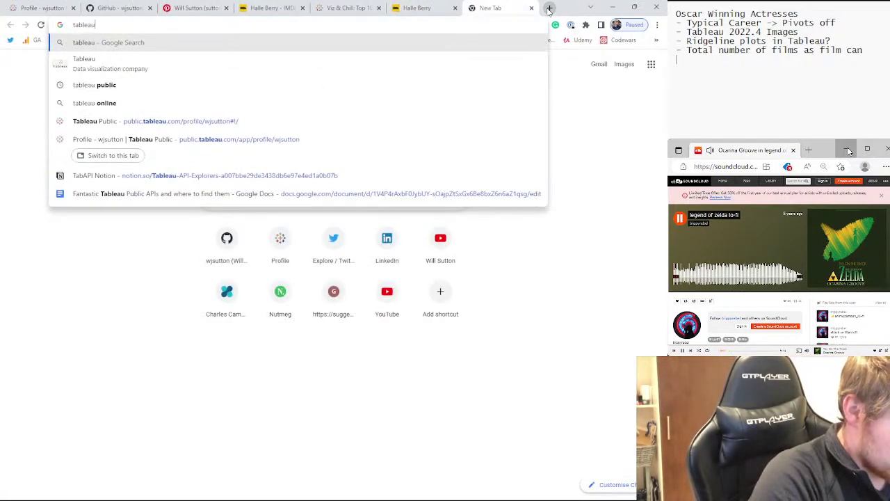
{"action": "type", "text": " 2022."}
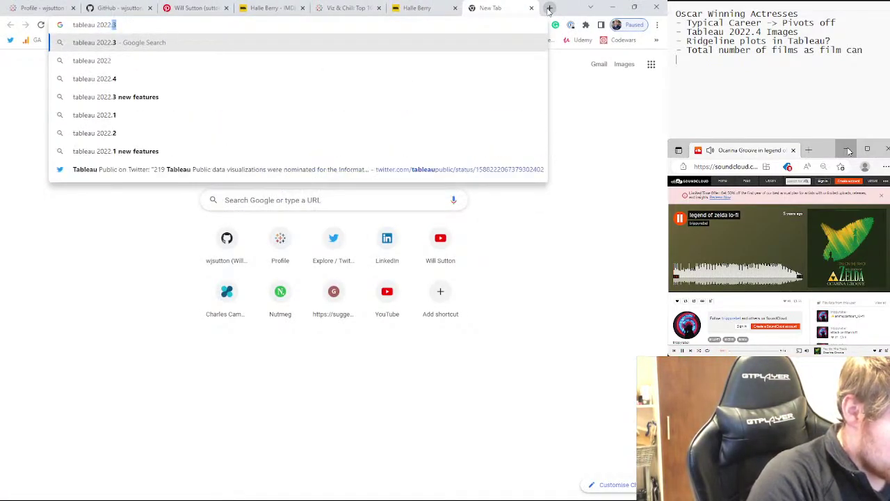
{"action": "type", "text": "4 image role"}
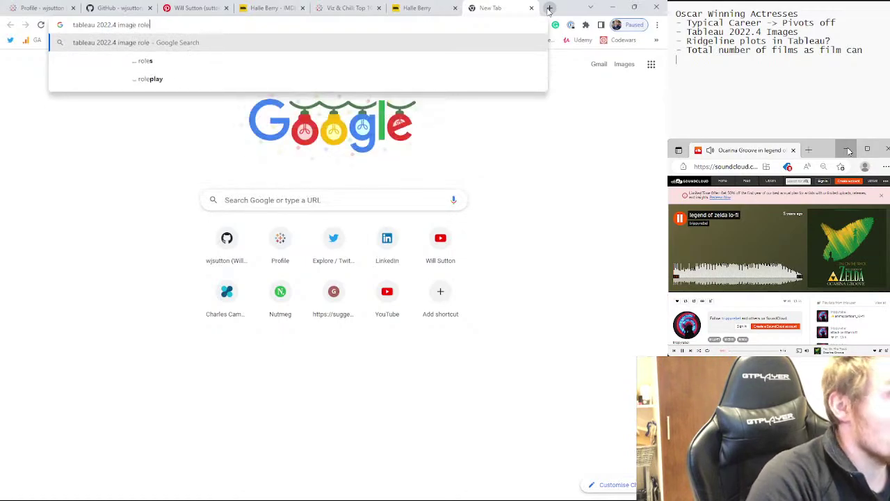
{"action": "key", "text": "Return"}
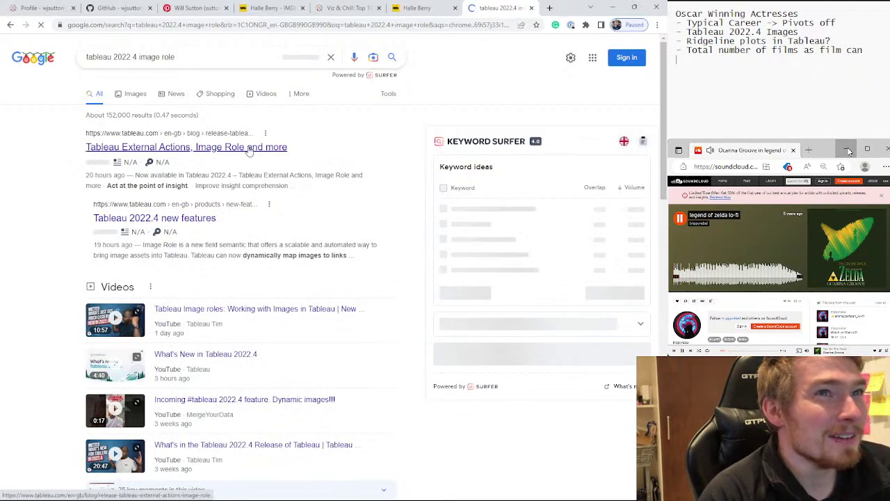
Open the Techzine article on Tableau 2022.4 from the search results, accept its cookies and read the Image Role section
{"action": "left_click", "coordinate": [221, 261]}
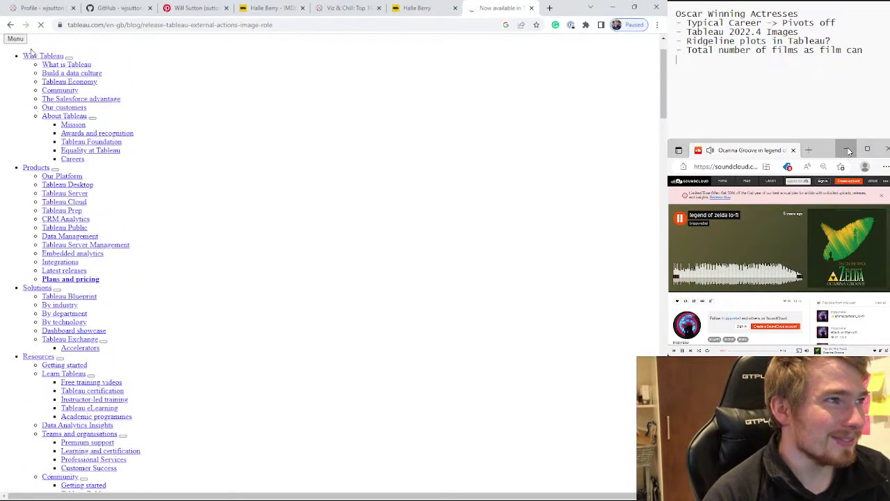
{"action": "left_click", "coordinate": [10, 24]}
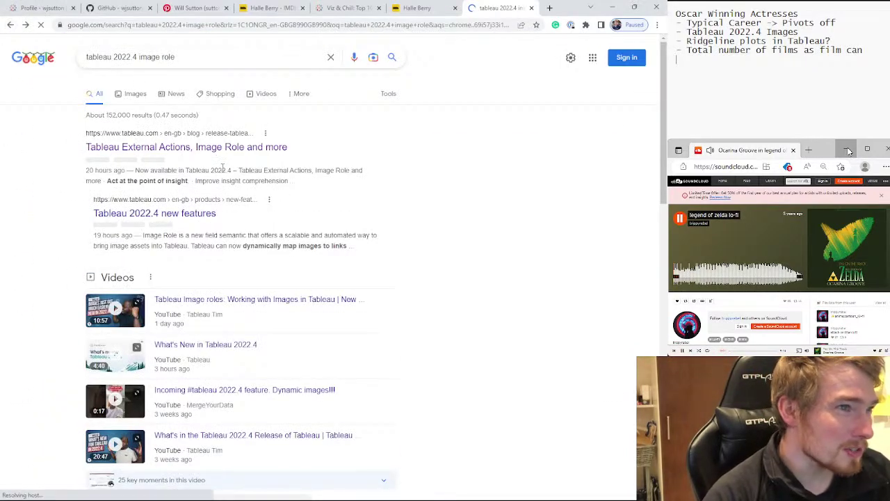
{"action": "scroll", "coordinate": [277, 233], "scroll_direction": "down", "scroll_amount": 8}
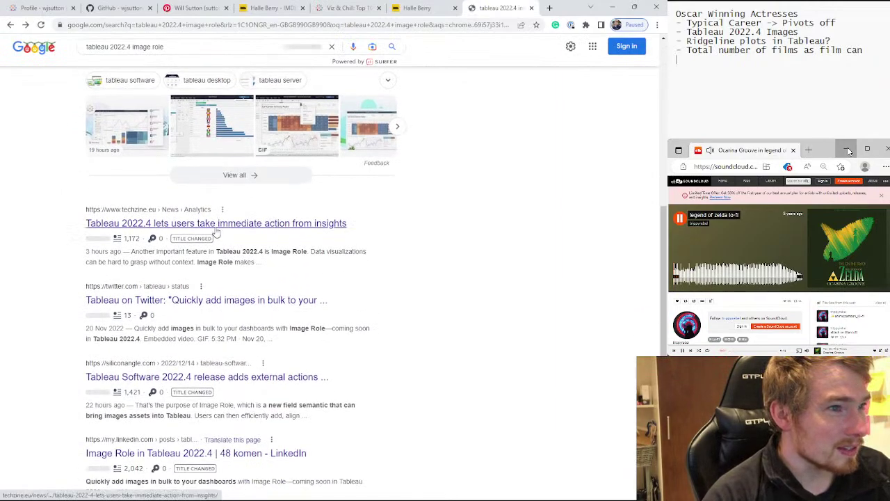
{"action": "left_click", "coordinate": [224, 222]}
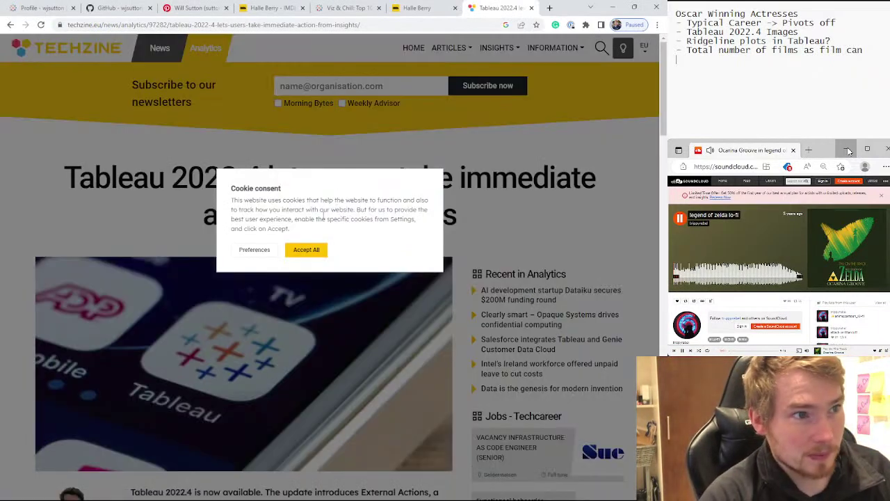
{"action": "left_click", "coordinate": [306, 249]}
{"action": "scroll", "coordinate": [320, 228], "scroll_direction": "down", "scroll_amount": 2}
{"action": "scroll", "coordinate": [320, 228], "scroll_direction": "down", "scroll_amount": 2}
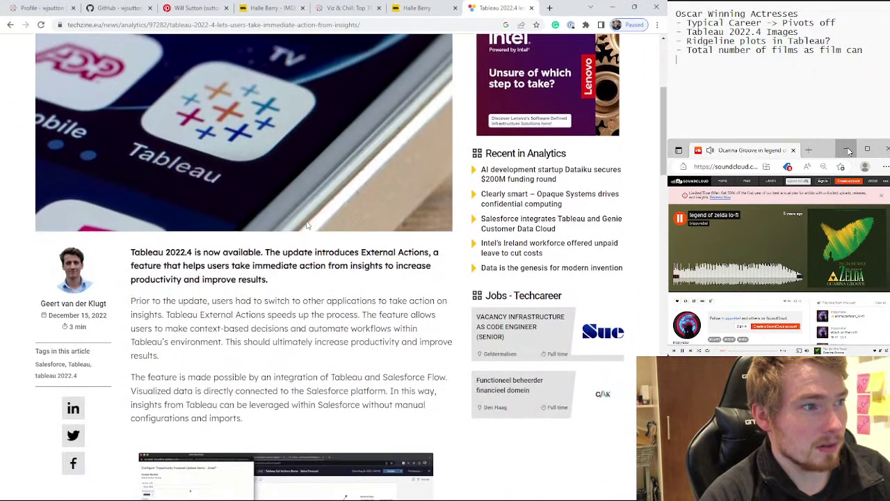
{"action": "scroll", "coordinate": [88, 171], "scroll_direction": "down", "scroll_amount": 7}
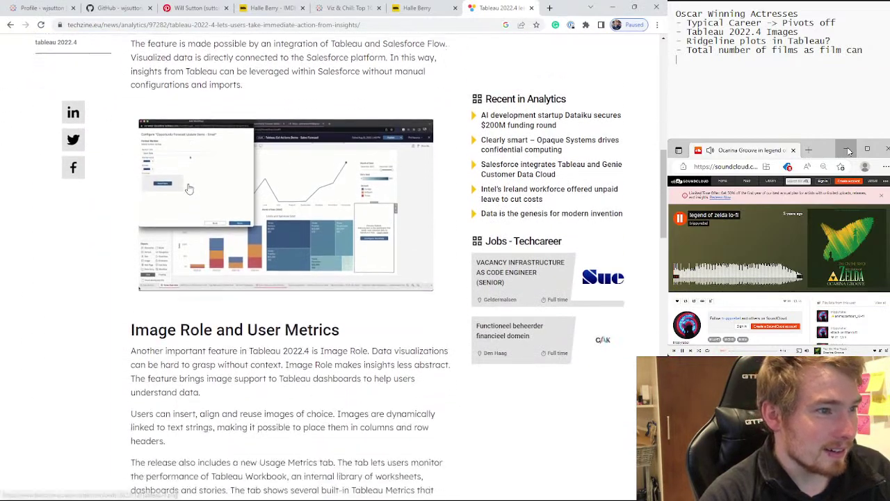
{"action": "scroll", "coordinate": [297, 186], "scroll_direction": "down", "scroll_amount": 3}
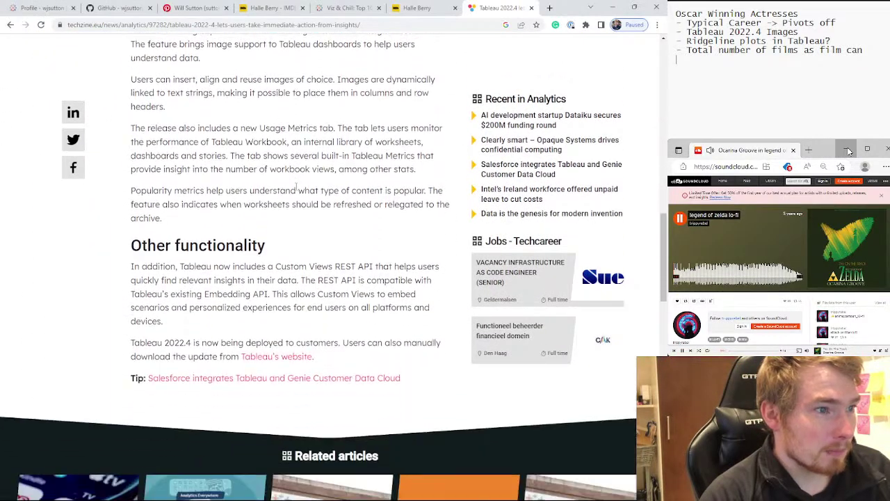
{"action": "scroll", "coordinate": [297, 187], "scroll_direction": "up", "scroll_amount": 4}
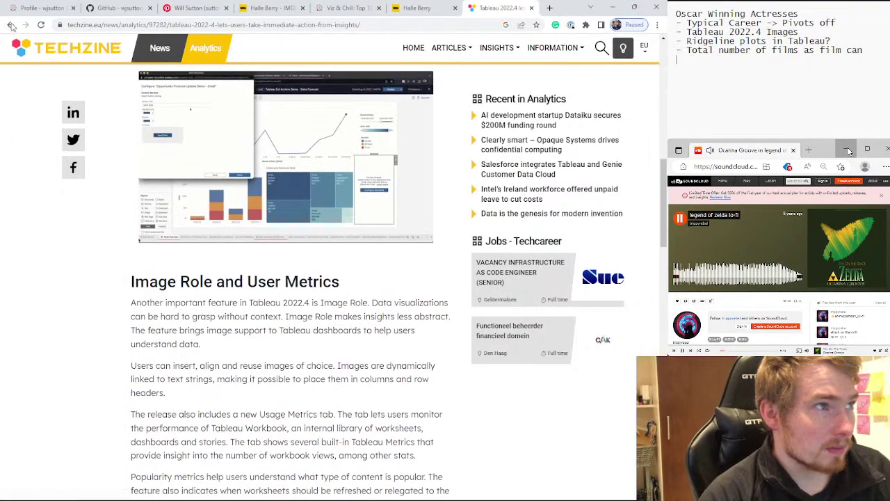
Return to the search results and open Tableau's own 2022.4 release post, "Tableau External Actions, Image Role and more"
{"action": "left_click", "coordinate": [10, 24]}
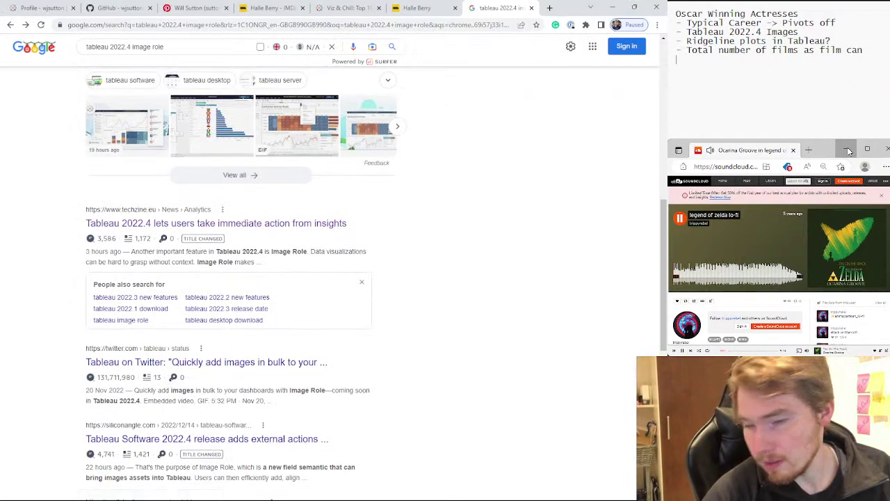
{"action": "scroll", "coordinate": [310, 241], "scroll_direction": "up", "scroll_amount": 10}
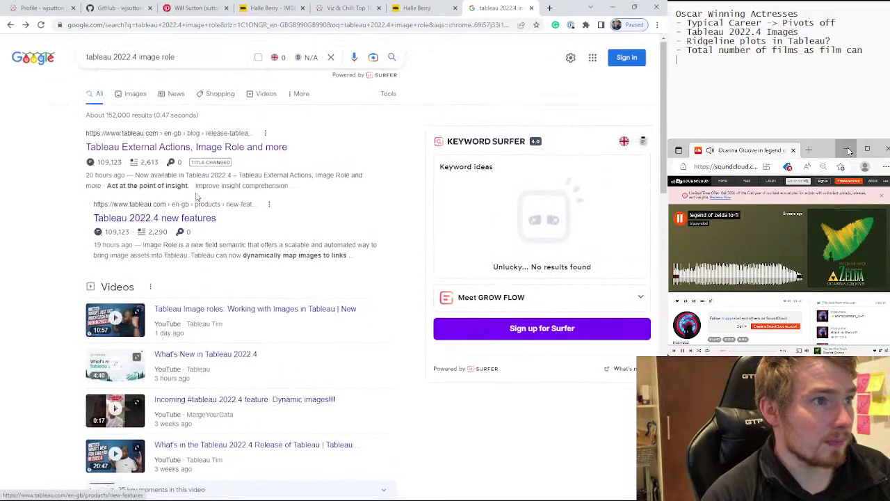
{"action": "left_click", "coordinate": [186, 148]}
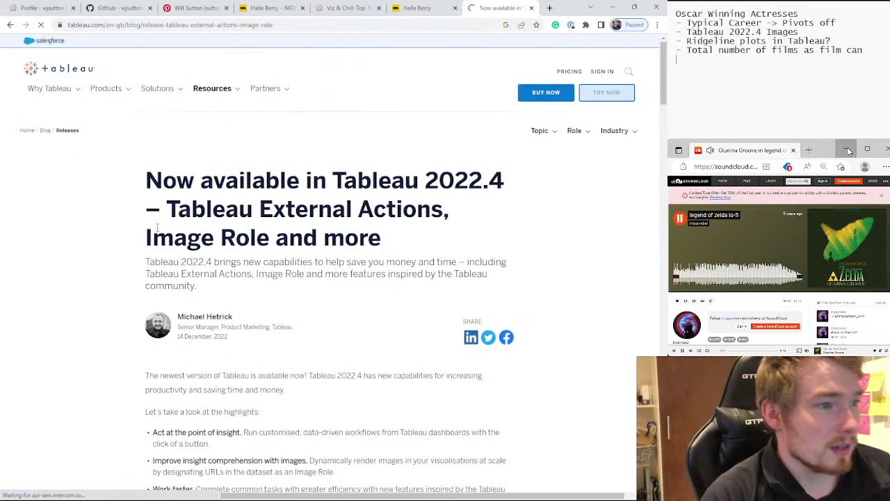
{"action": "scroll", "coordinate": [160, 199], "scroll_direction": "down", "scroll_amount": 5}
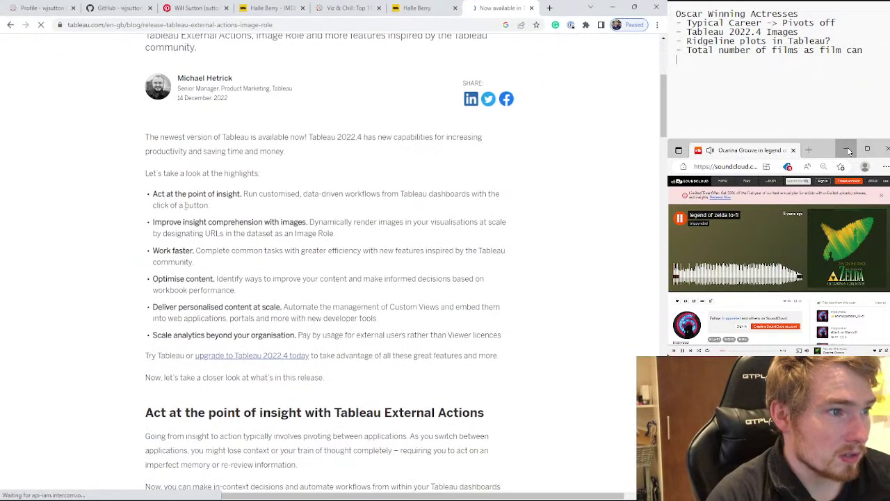
{"action": "scroll", "coordinate": [189, 208], "scroll_direction": "down", "scroll_amount": 2}
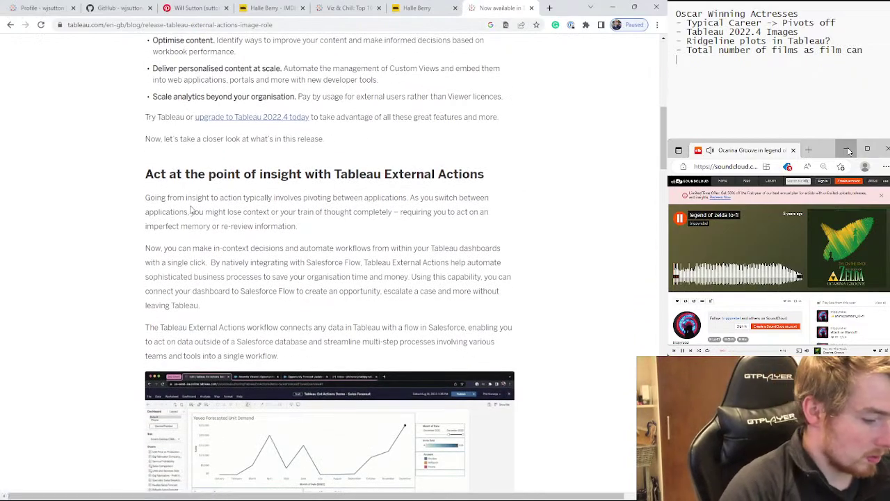
Find "imag" within the release post and advance through the matches to the section "Improve insight comprehension using Image Role"
{"action": "key", "text": "ctrl+f"}
{"action": "type", "text": "imag"}
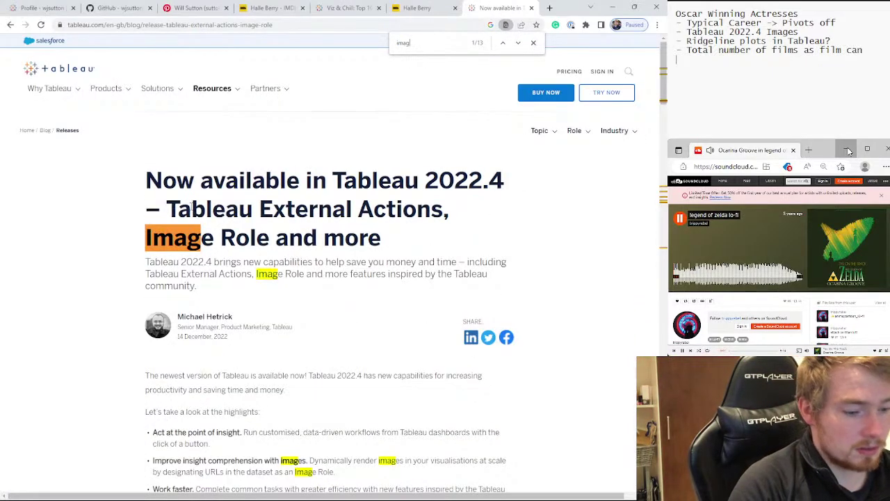
{"action": "key", "text": "Return"}
{"action": "key", "text": "Return"}
{"action": "key", "text": "Return"}
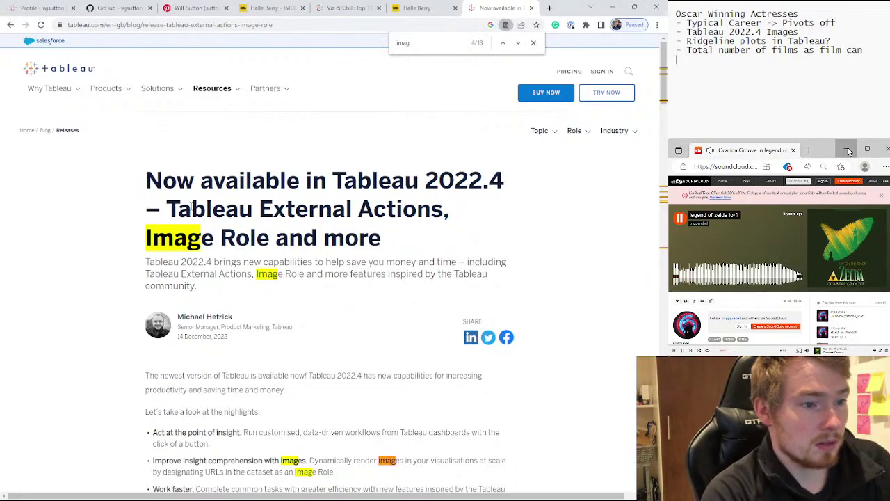
{"action": "key", "text": "Return"}
{"action": "key", "text": "Return"}
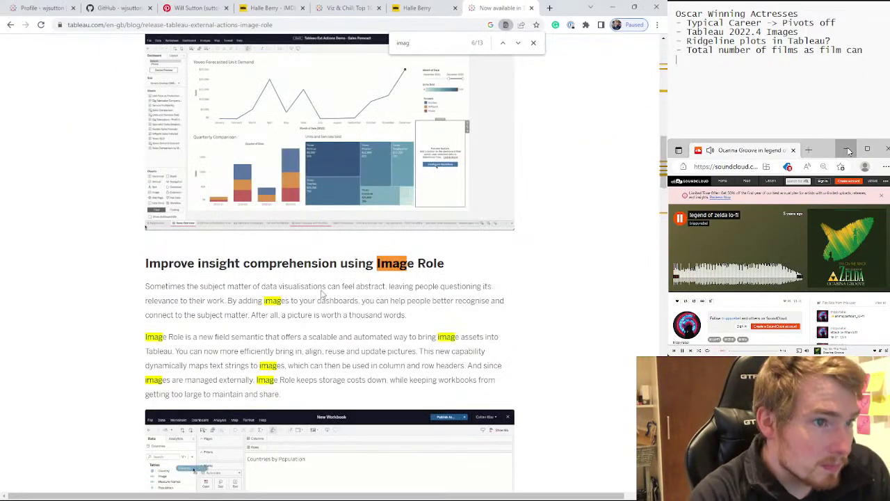
Read the Image Role section of the release post, return to Tableau and save the workbook to Tableau Public to check Sheet 28's image header
{"action": "scroll", "coordinate": [261, 345], "scroll_direction": "down", "scroll_amount": 1}
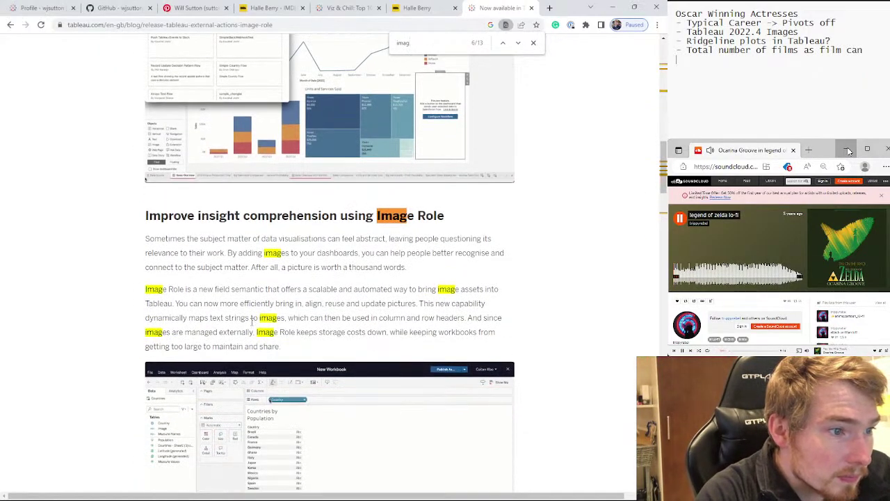
{"action": "scroll", "coordinate": [249, 319], "scroll_direction": "down", "scroll_amount": 1}
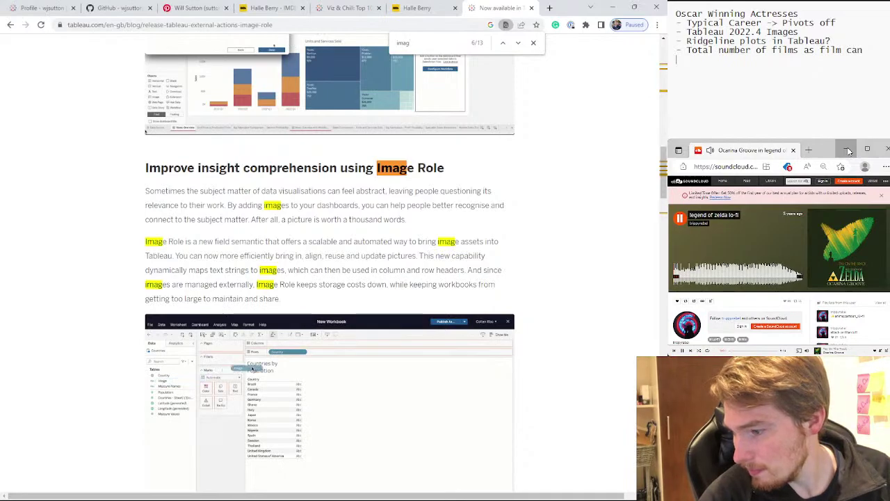
{"action": "key", "text": "alt+Tab"}
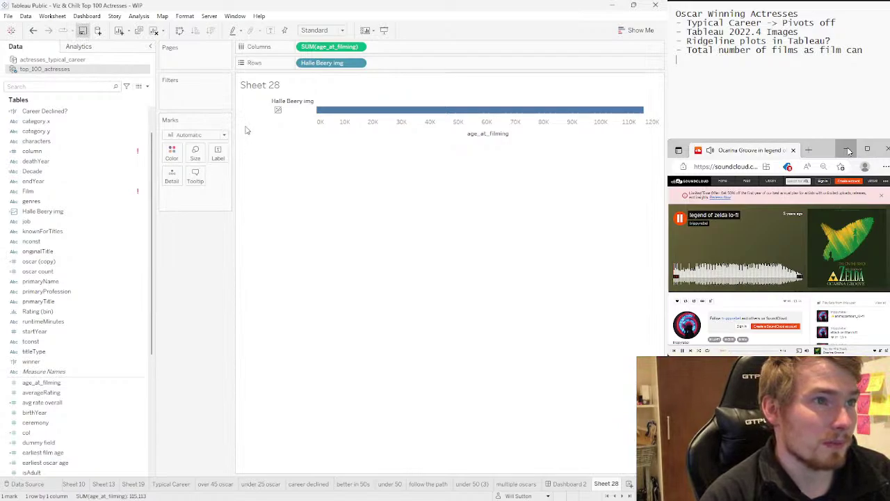
{"action": "key", "text": "ctrl+s"}
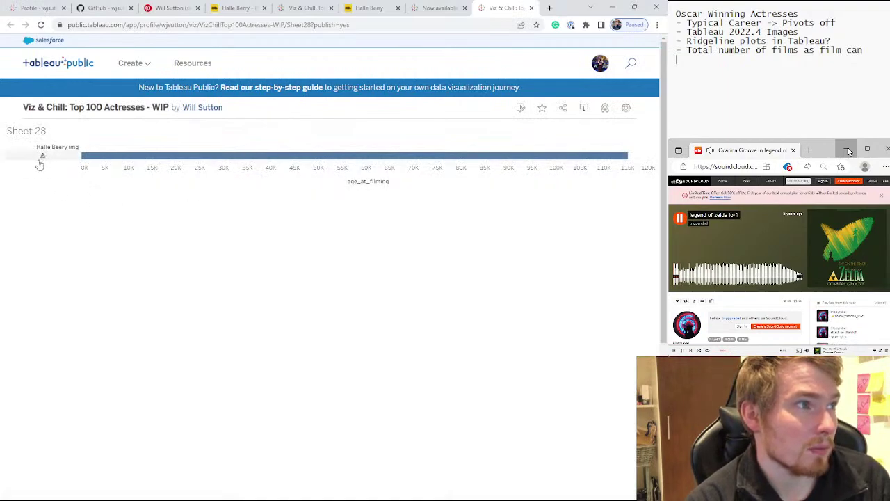
{"action": "mouse_move", "coordinate": [40, 164]}
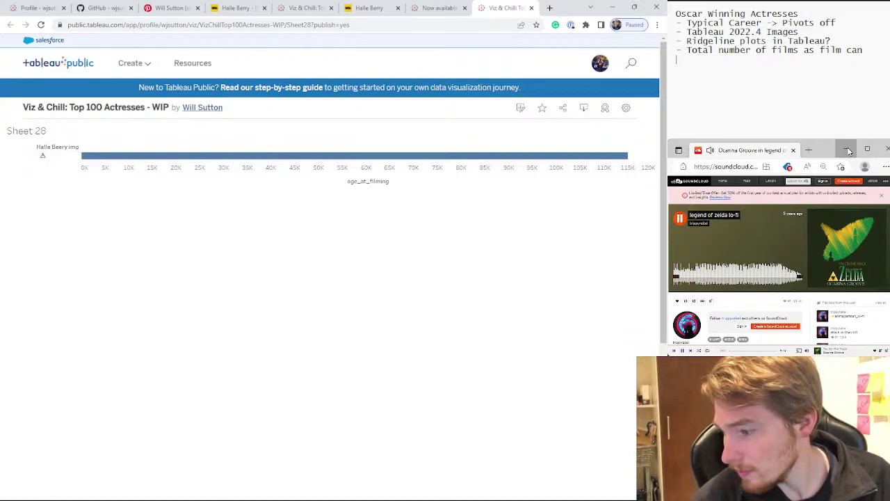
{"action": "key", "text": "alt+Tab"}
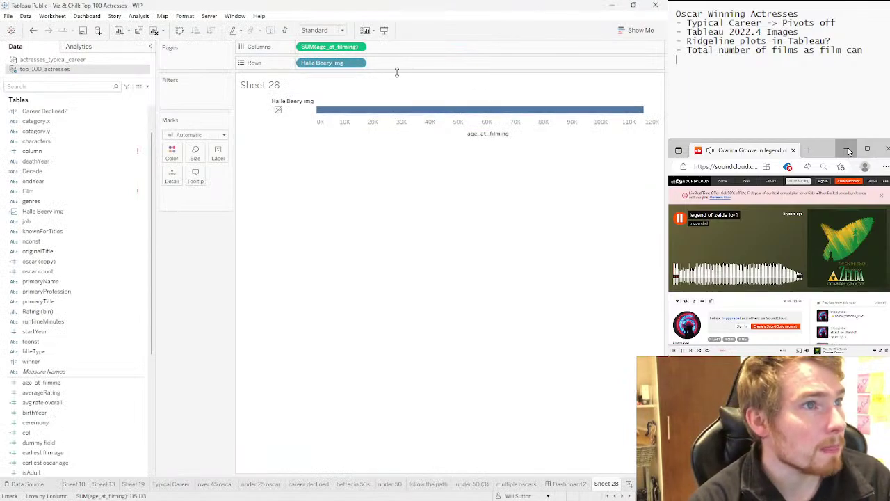
{"action": "scroll", "coordinate": [49, 178], "scroll_direction": "up", "scroll_amount": 2}
{"action": "left_click", "coordinate": [50, 121]}
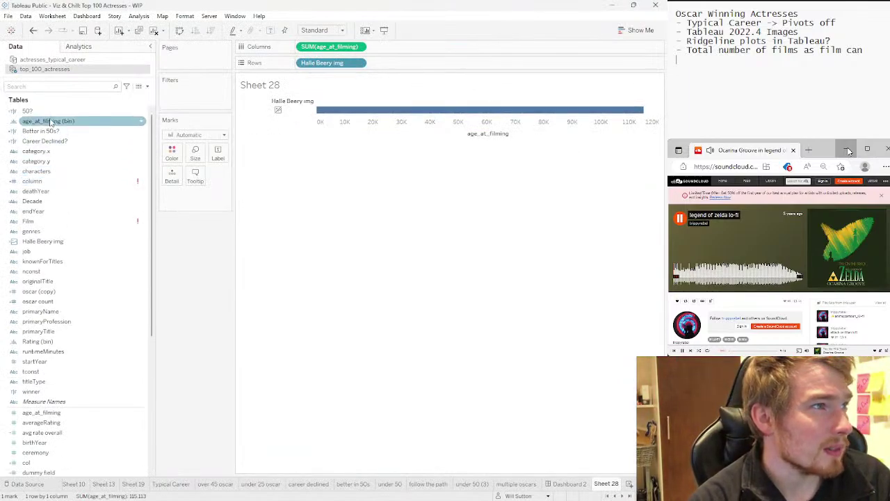
{"action": "left_click", "coordinate": [46, 241]}
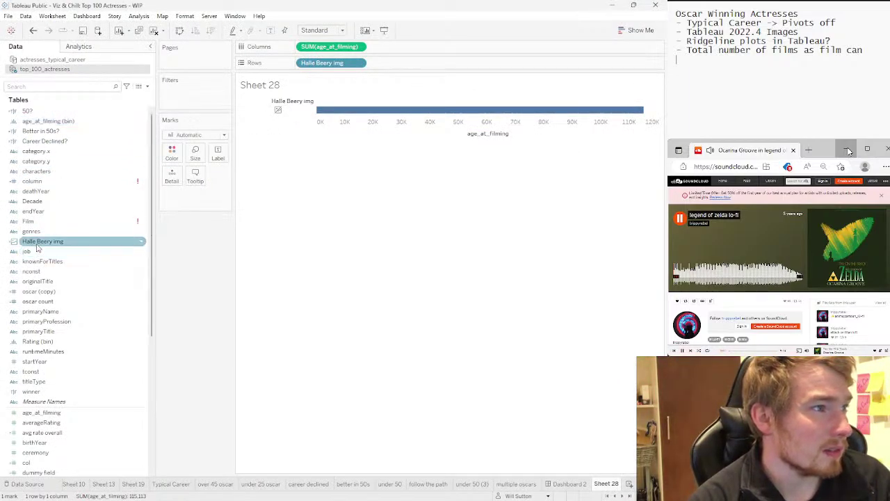
{"action": "right_click", "coordinate": [48, 241]}
{"action": "left_click", "coordinate": [60, 57]}
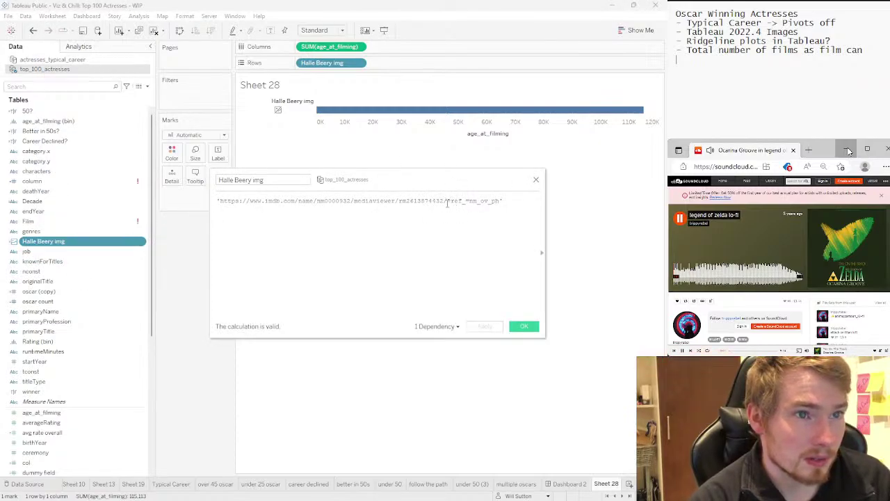
{"action": "left_click_drag", "start_coordinate": [447, 202], "coordinate": [483, 201]}
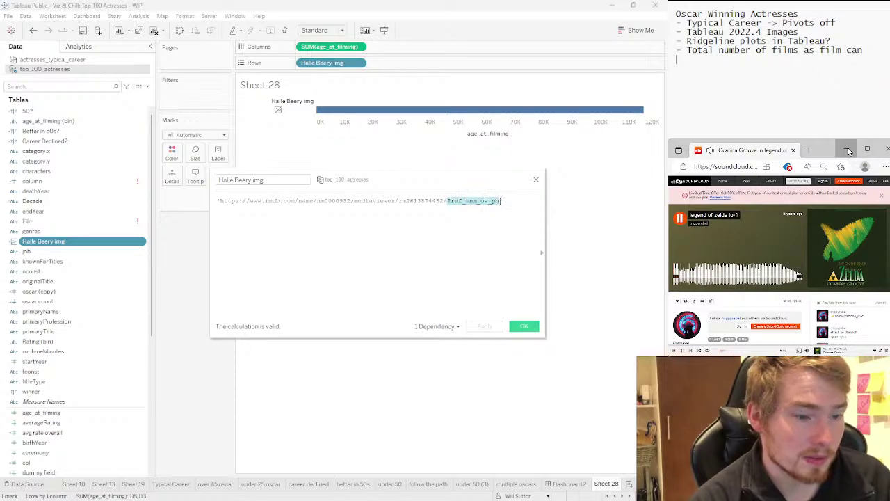
{"action": "key", "text": "BackSpace"}
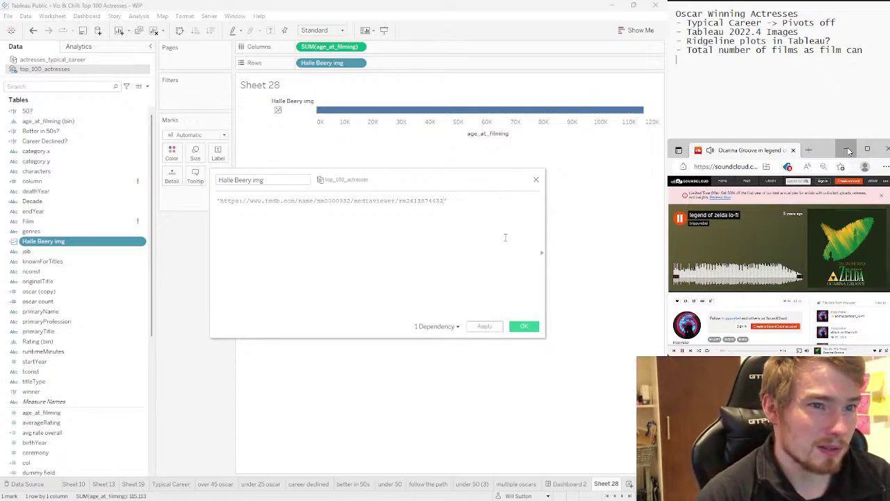
{"action": "left_click", "coordinate": [485, 326]}
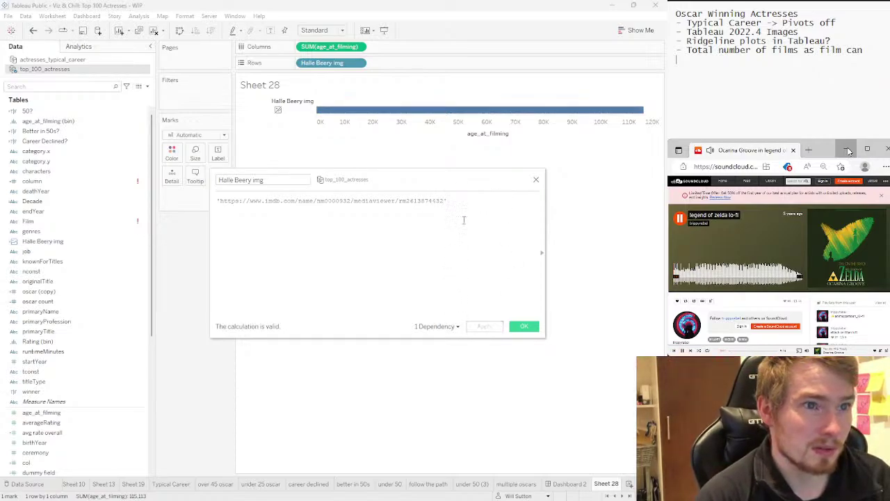
Copy the shortened IMDb address from the calculation and open it in the browser without the surrounding quote marks
{"action": "key", "text": "ctrl+a"}
{"action": "key", "text": "ctrl+c"}
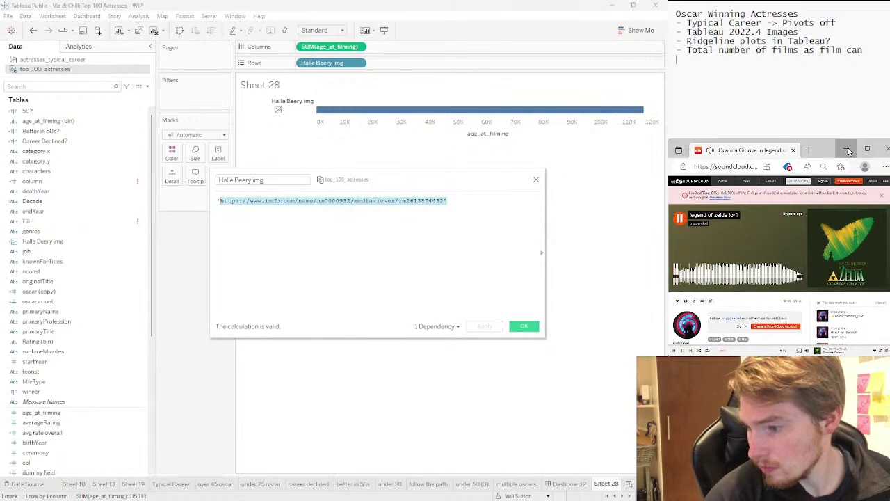
{"action": "key", "text": "alt+Tab"}
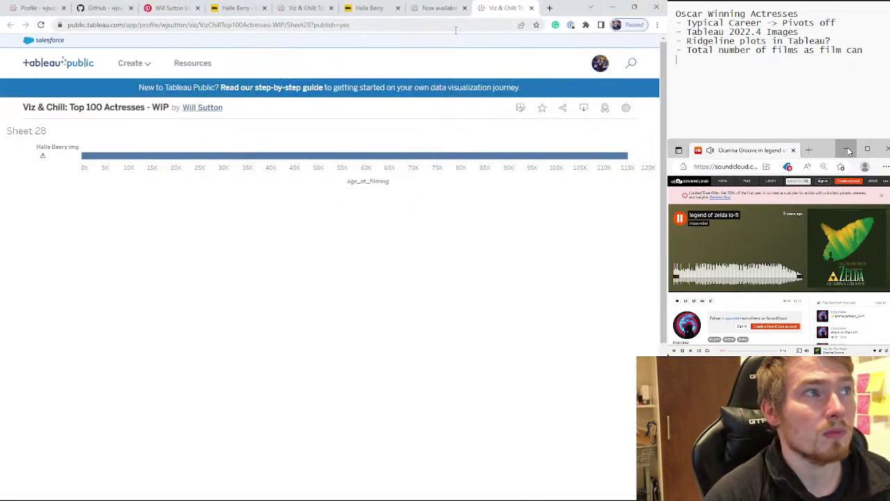
{"action": "left_click", "coordinate": [455, 27]}
{"action": "key", "text": "ctrl+v"}
{"action": "key", "text": "BackSpace"}
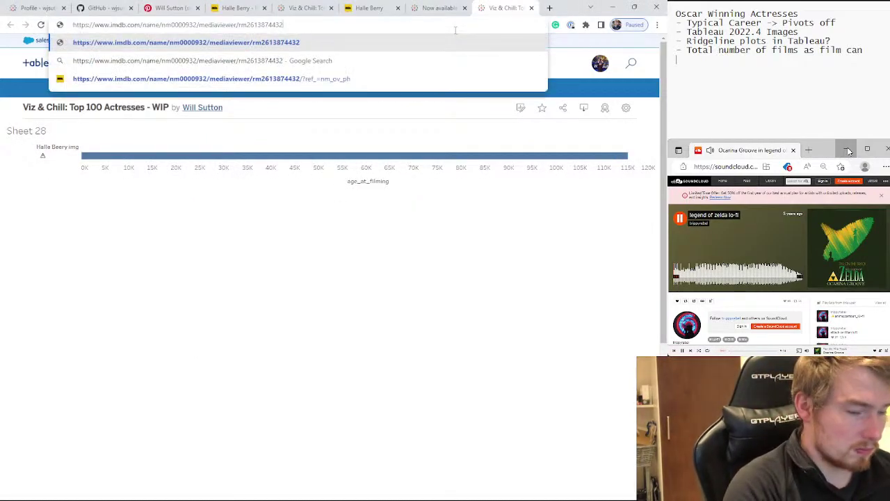
{"action": "key", "text": "Return"}
Inspect Halle Berry's photo in the browser's developer tools and examine the media-viewer elements for its image source
{"action": "right_click", "coordinate": [341, 222]}
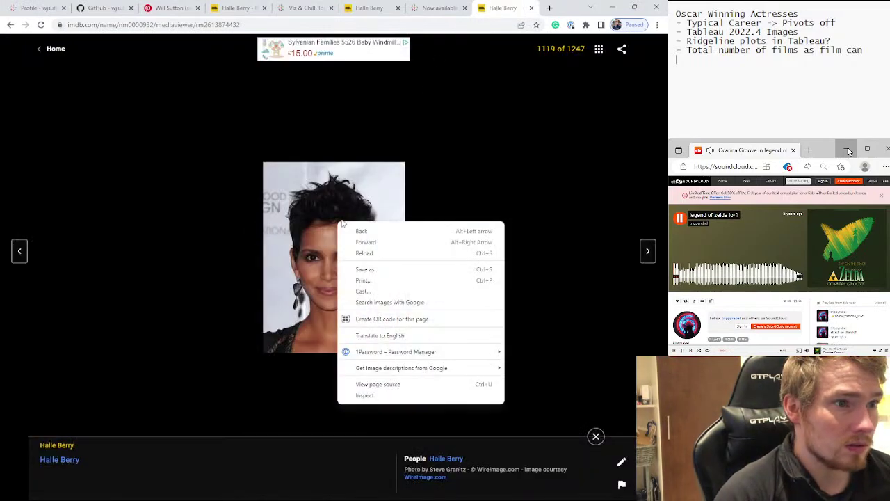
{"action": "left_click", "coordinate": [364, 395]}
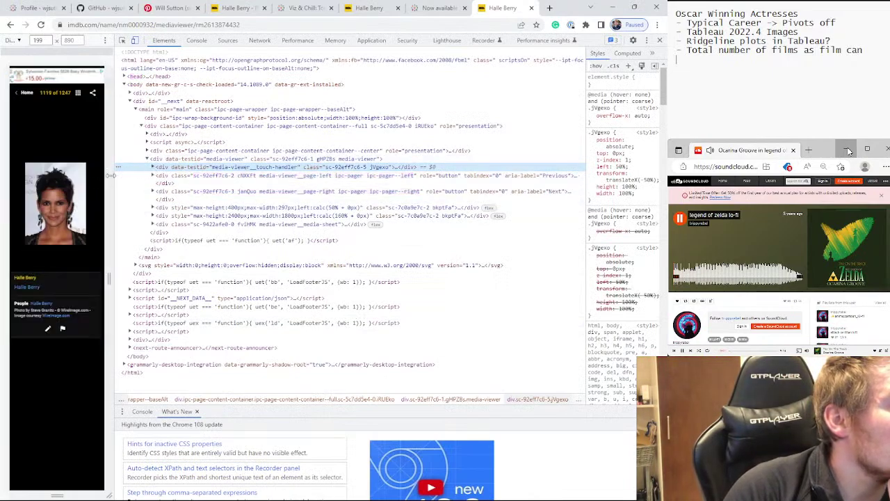
{"action": "left_click", "coordinate": [153, 167]}
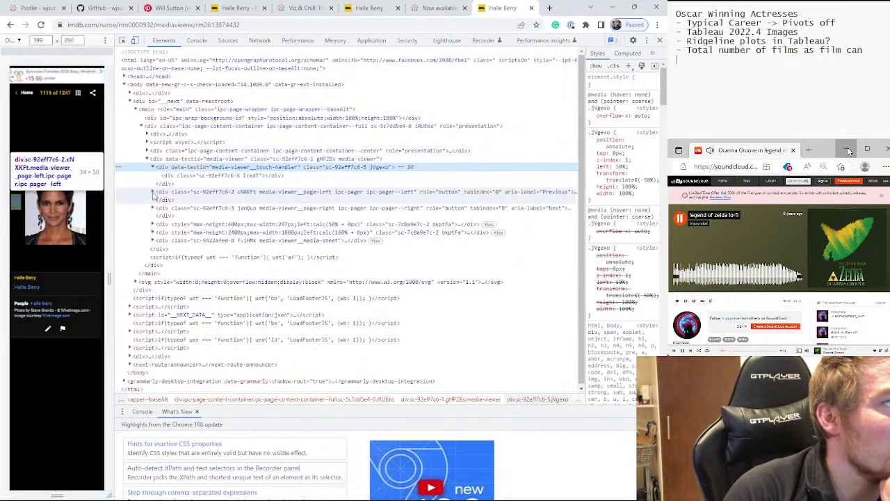
{"action": "left_click", "coordinate": [153, 192]}
{"action": "right_click", "coordinate": [62, 203]}
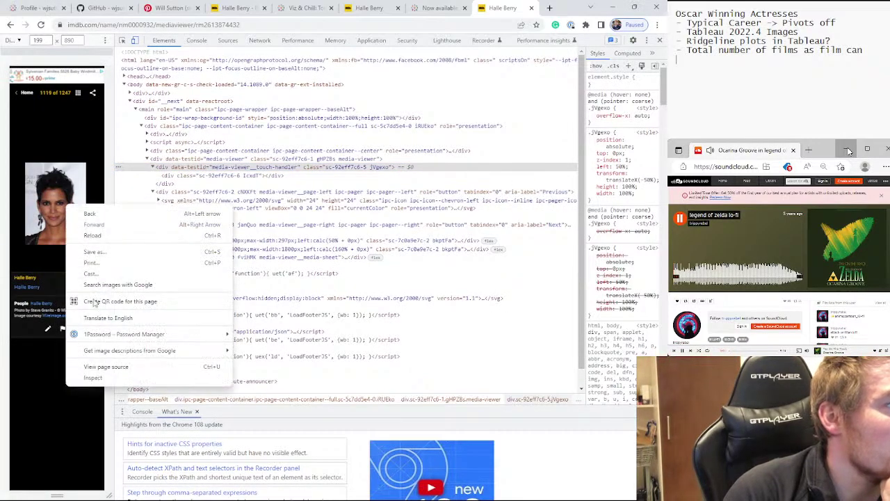
{"action": "left_click", "coordinate": [97, 378]}
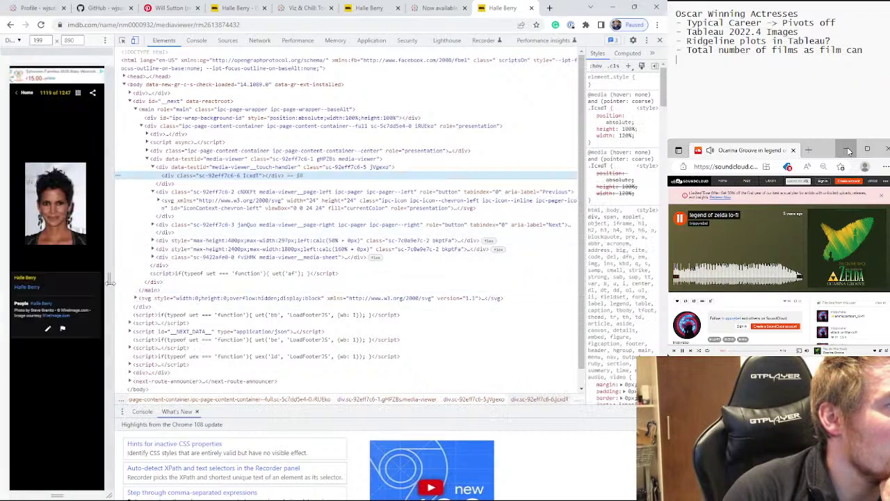
{"action": "right_click", "coordinate": [73, 228]}
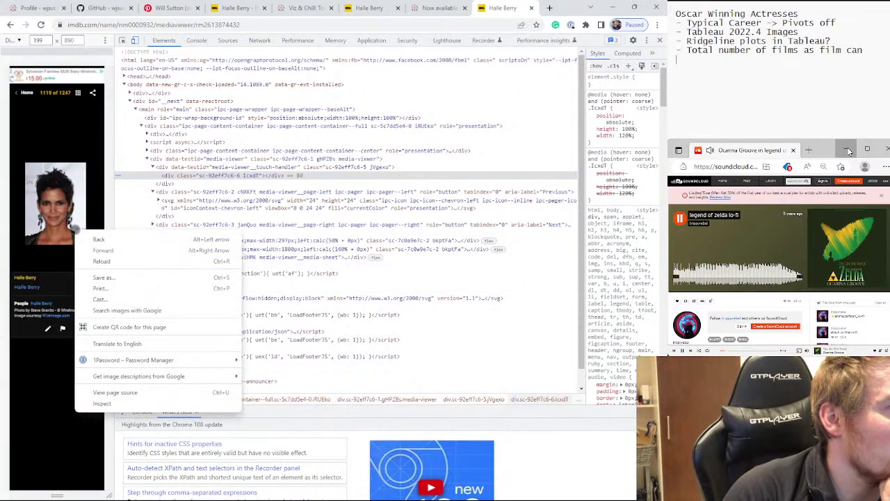
{"action": "left_click", "coordinate": [168, 174]}
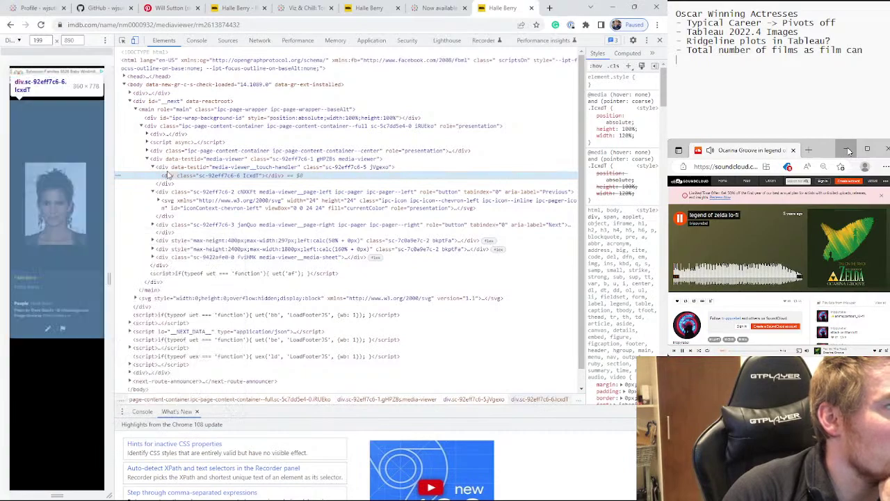
Expand the media-viewer div with the 400px maximum height and copy the link address of its img source
{"action": "left_click", "coordinate": [153, 241]}
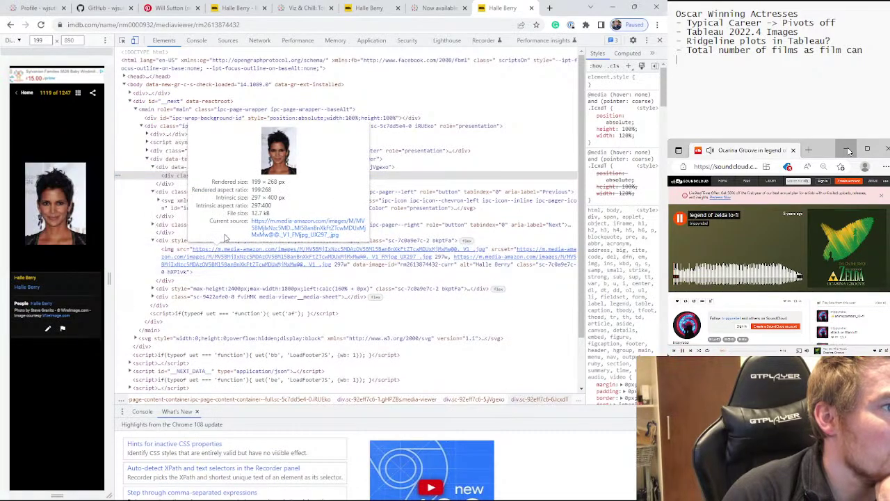
{"action": "right_click", "coordinate": [217, 259]}
{"action": "scroll", "coordinate": [229, 240], "scroll_direction": "down", "scroll_amount": 2}
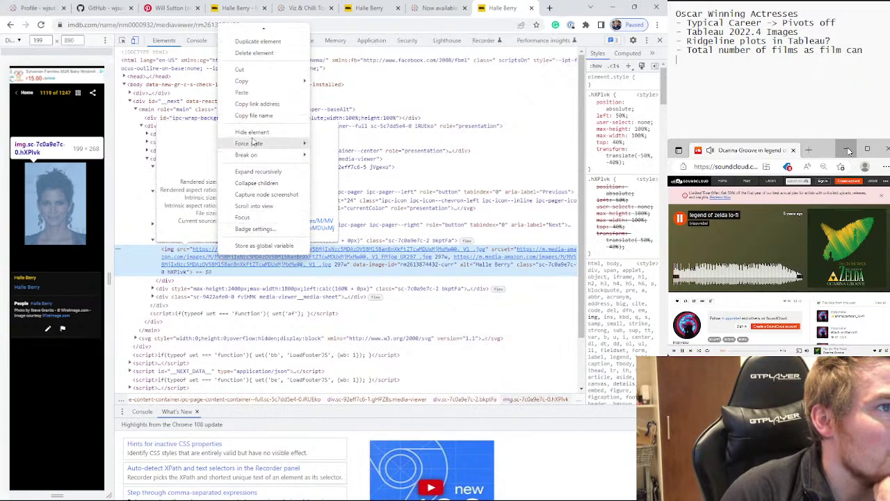
{"action": "left_click", "coordinate": [265, 104]}
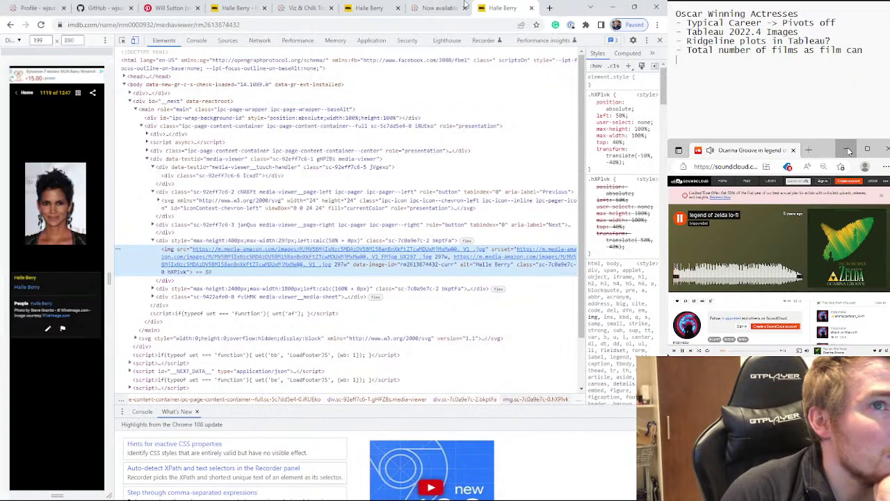
Open the copied m.media-amazon.com image address in a new browser tab and select its full URL for copying
{"action": "left_click", "coordinate": [549, 8]}
{"action": "key", "text": "ctrl+v"}
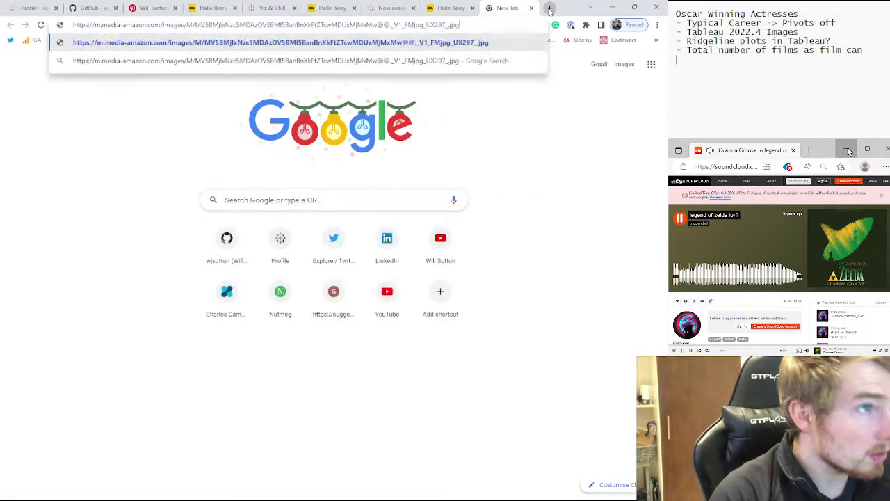
{"action": "key", "text": "Return"}
{"action": "left_click", "coordinate": [442, 27]}
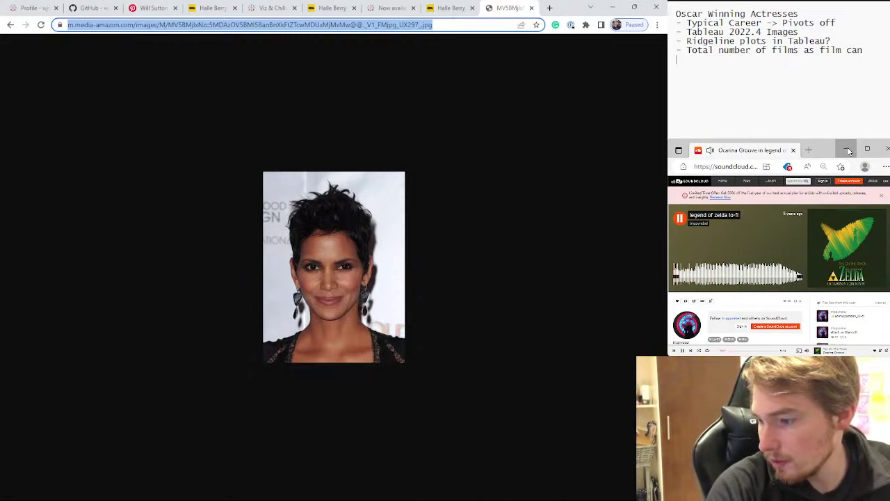
Back in Tableau, replace the Halle Beery img formula with the quoted m.media-amazon.com JPG address and save the calculation
{"action": "key", "text": "alt+Tab"}
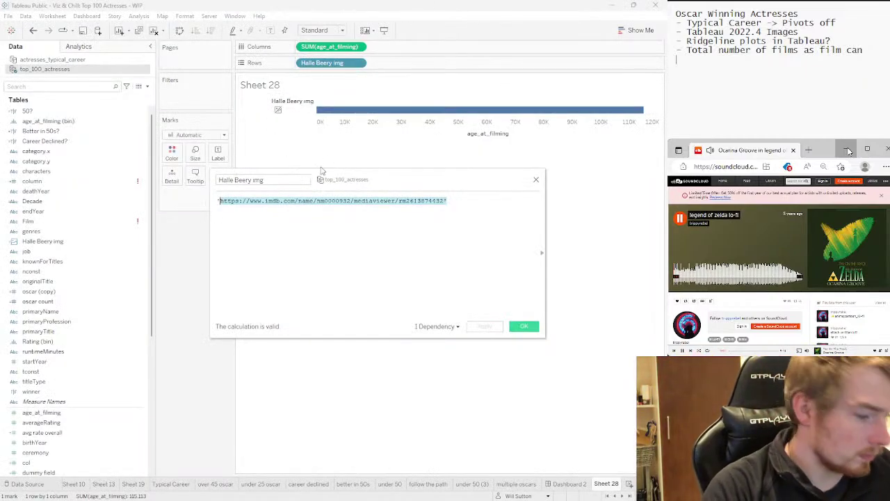
{"action": "key", "text": "ctrl+v"}
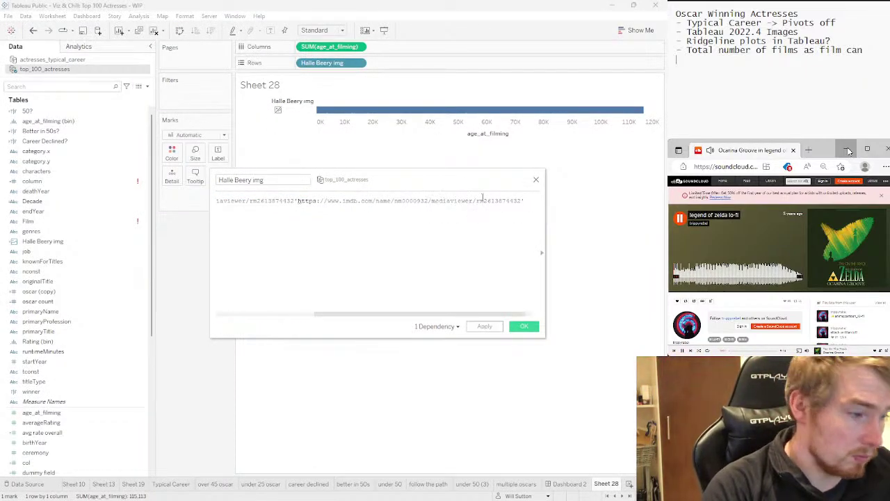
{"action": "key", "text": "ctrl+a"}
{"action": "key", "text": "BackSpace"}
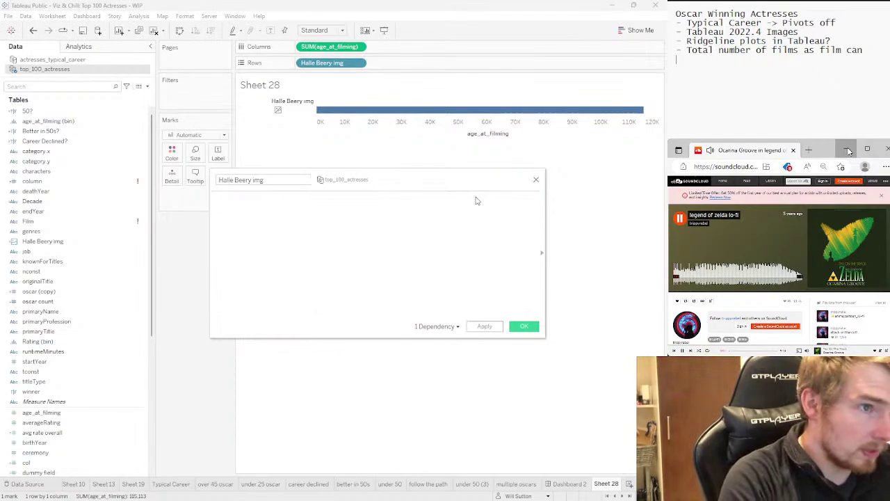
{"action": "key", "text": "ctrl+v"}
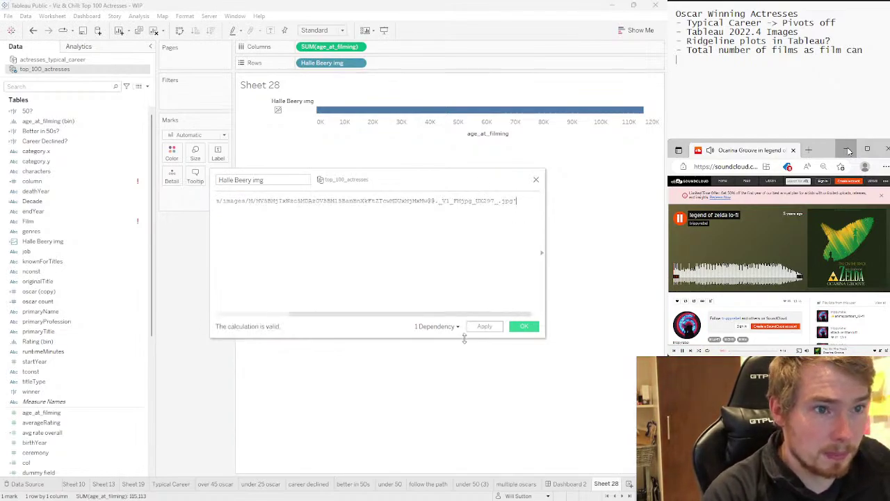
{"action": "left_click", "coordinate": [481, 329]}
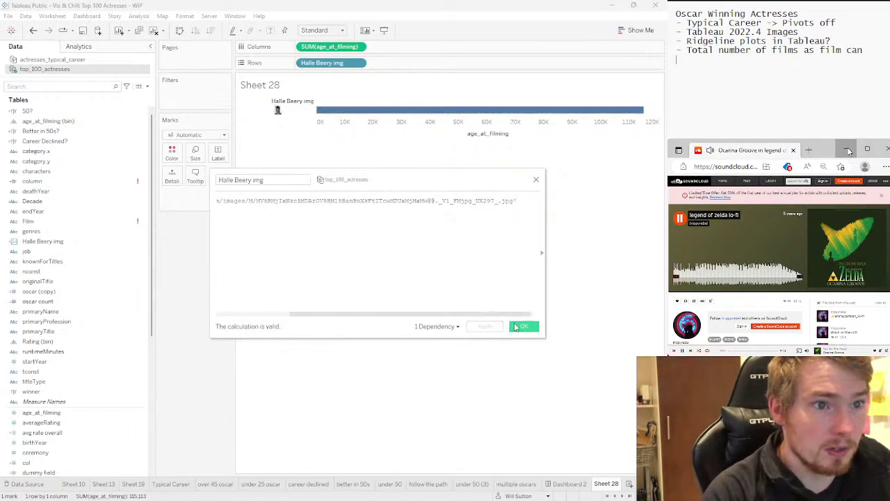
{"action": "left_click", "coordinate": [516, 327]}
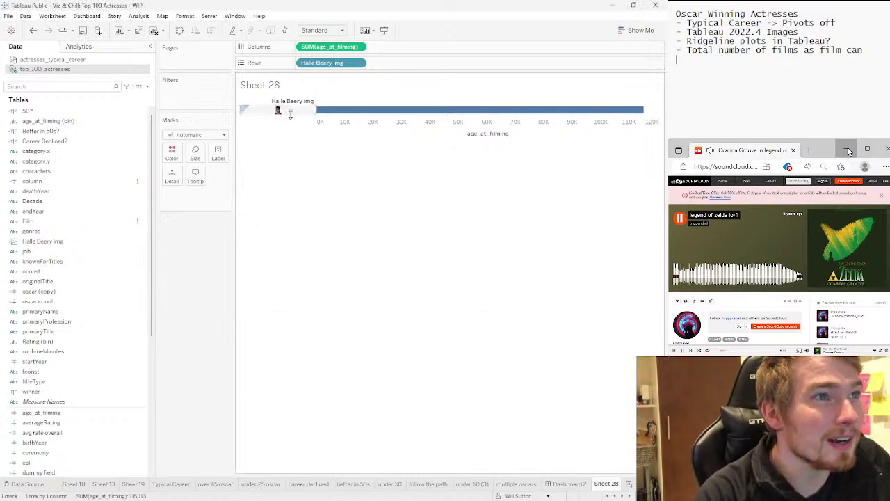
Increase the height of Sheet 28's chart row so the Halle Berry photo fills the width of its header
{"action": "left_click_drag", "start_coordinate": [290, 115], "coordinate": [284, 310]}
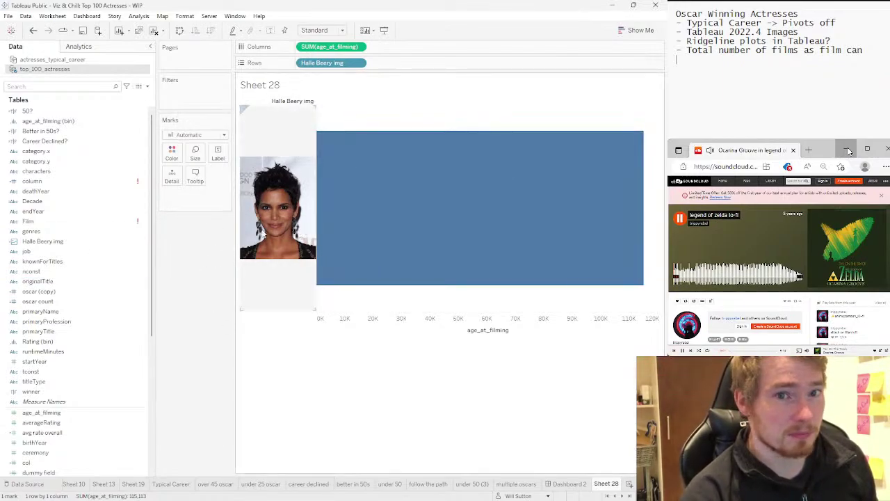
{"action": "mouse_move", "coordinate": [325, 203]}
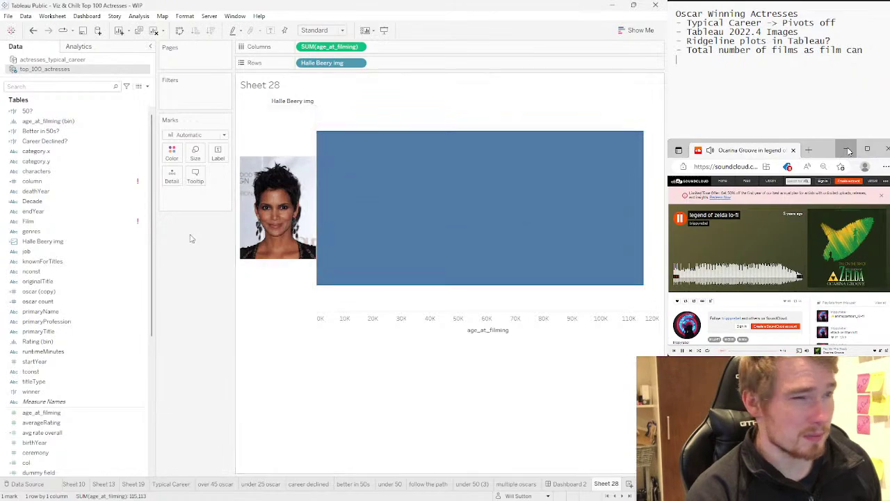
{"action": "mouse_move", "coordinate": [283, 205]}
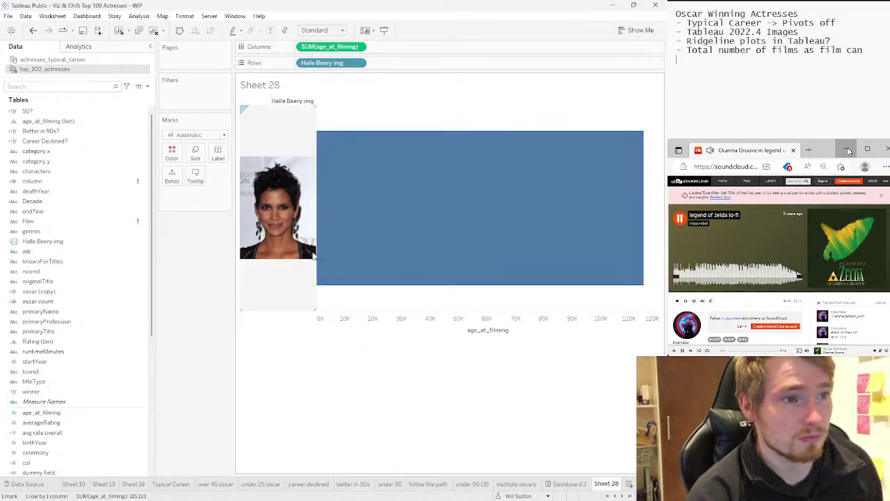
{"action": "mouse_move", "coordinate": [397, 299]}
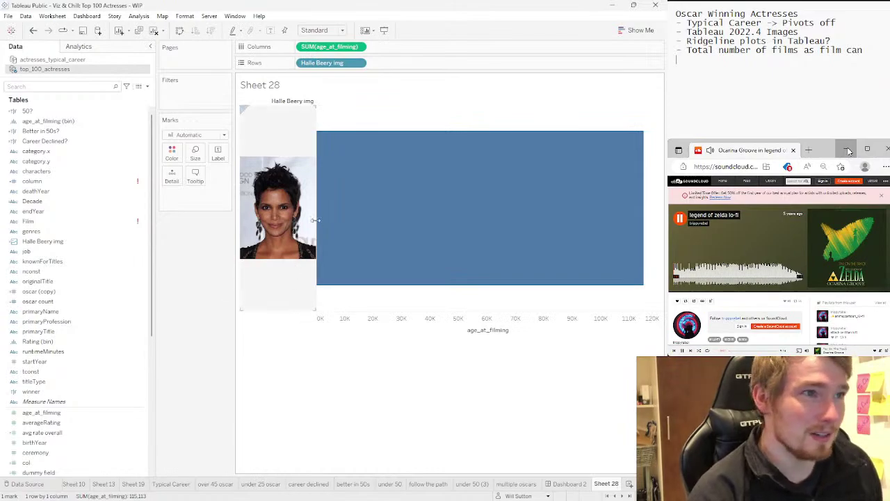
{"action": "mouse_move", "coordinate": [315, 221]}
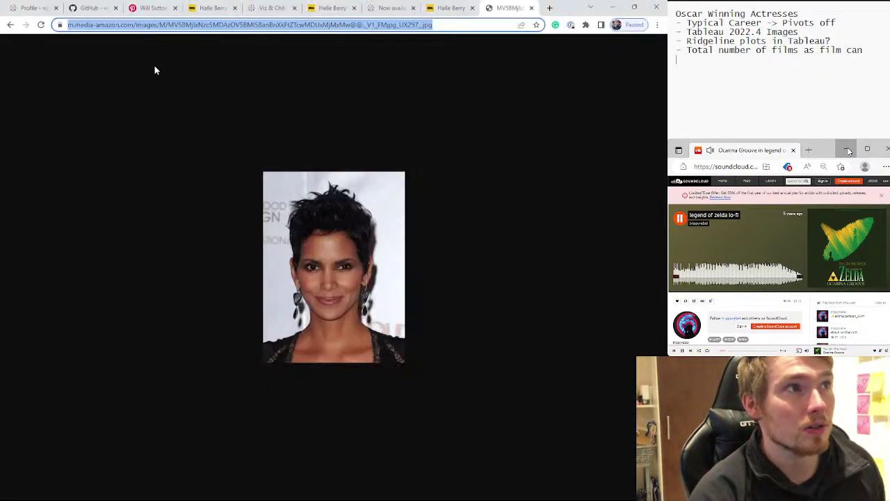
Switch to the browser, open the imdb_careers repository owner's GitHub profile in a new tab, and go to the pinned ggplot2_snippets repository
{"action": "left_click", "coordinate": [91, 7]}
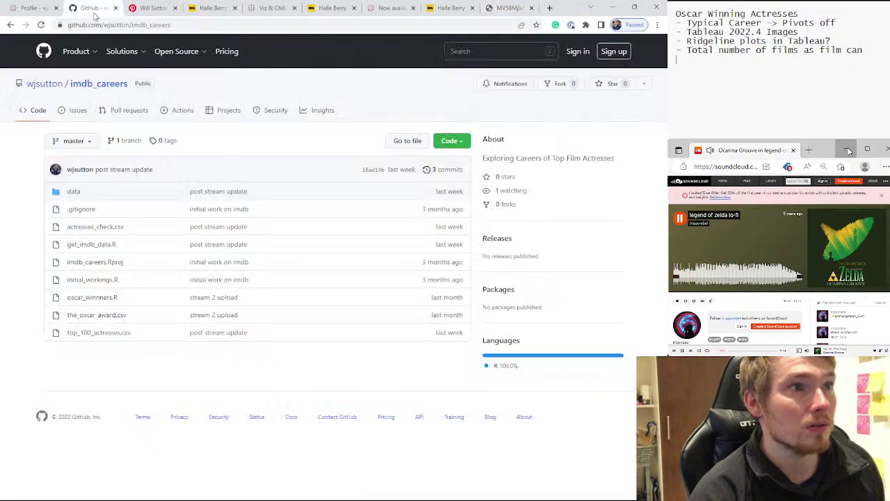
{"action": "right_click", "coordinate": [38, 88]}
{"action": "left_click", "coordinate": [66, 96]}
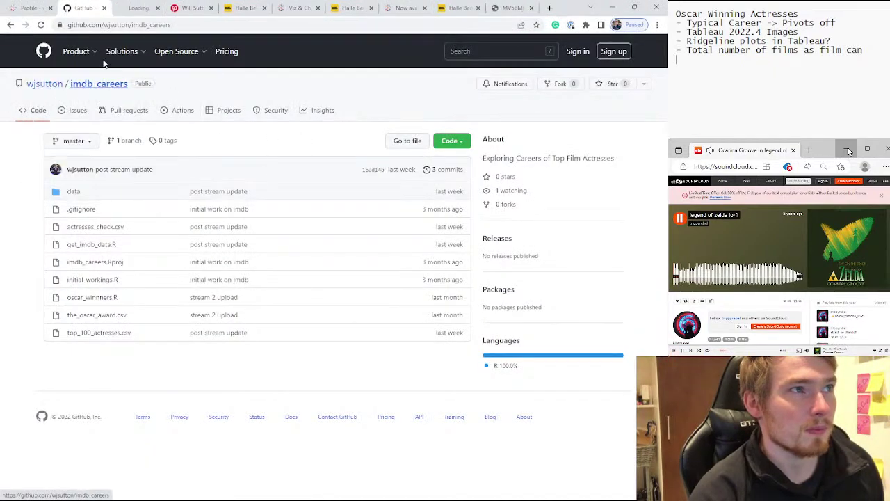
{"action": "left_click", "coordinate": [137, 8]}
{"action": "scroll", "coordinate": [356, 218], "scroll_direction": "down", "scroll_amount": 3}
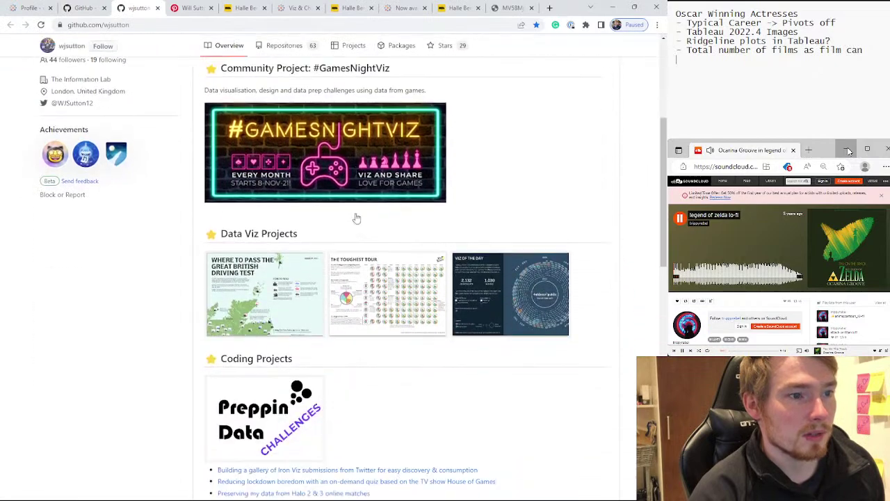
{"action": "scroll", "coordinate": [356, 219], "scroll_direction": "down", "scroll_amount": 8}
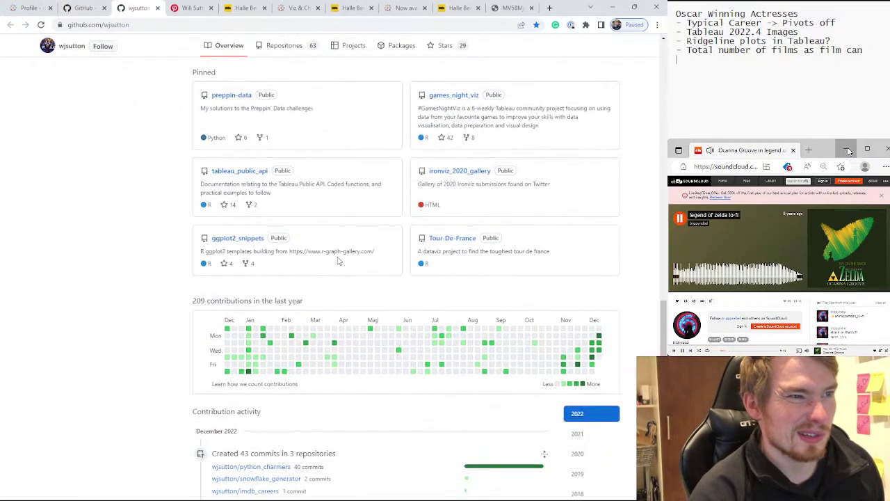
{"action": "left_click", "coordinate": [231, 239]}
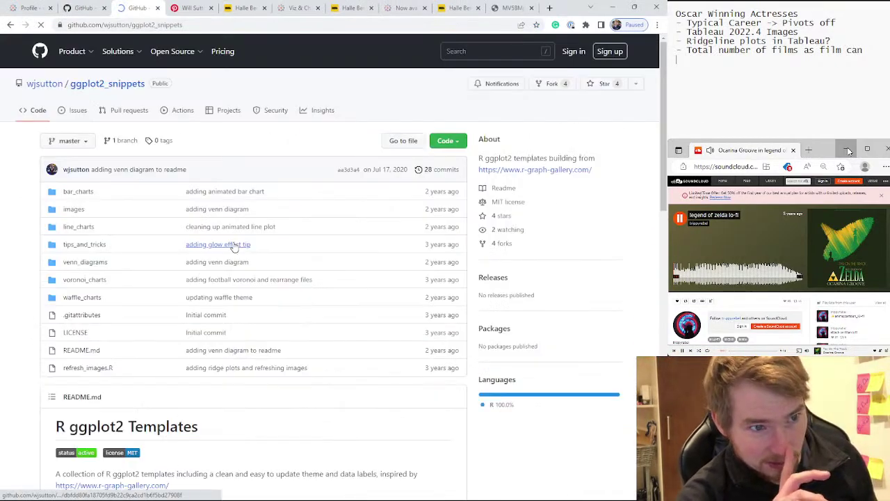
Open the README's Animated Bar Chart image, bar_chart_race.gif, in a new tab and copy the link address of its inspected img source
{"action": "scroll", "coordinate": [234, 248], "scroll_direction": "down", "scroll_amount": 15}
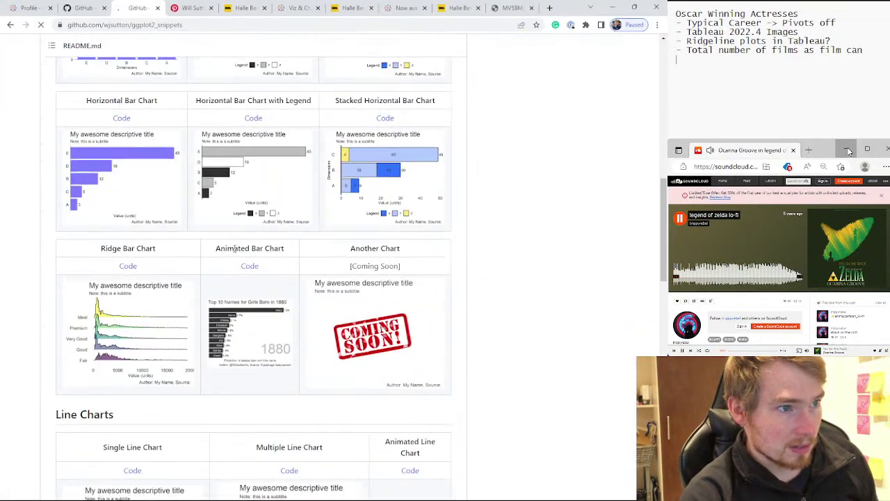
{"action": "left_click", "coordinate": [224, 158]}
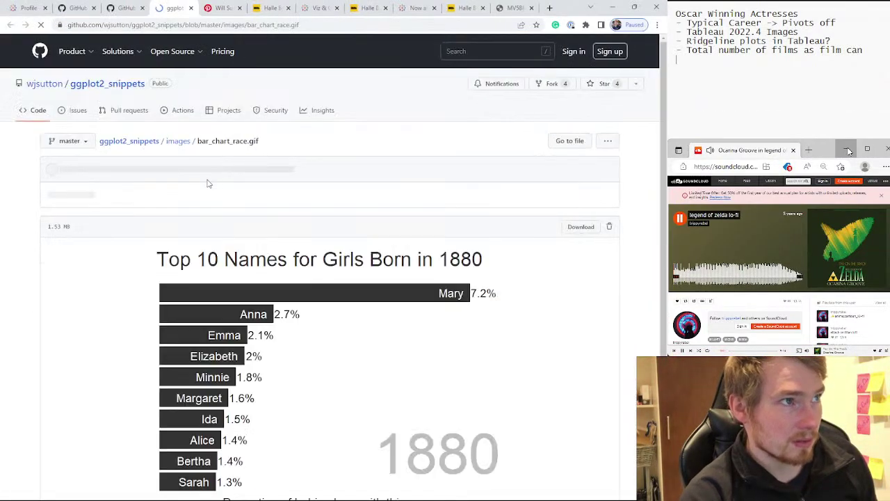
{"action": "right_click", "coordinate": [261, 320]}
{"action": "left_click", "coordinate": [285, 428]}
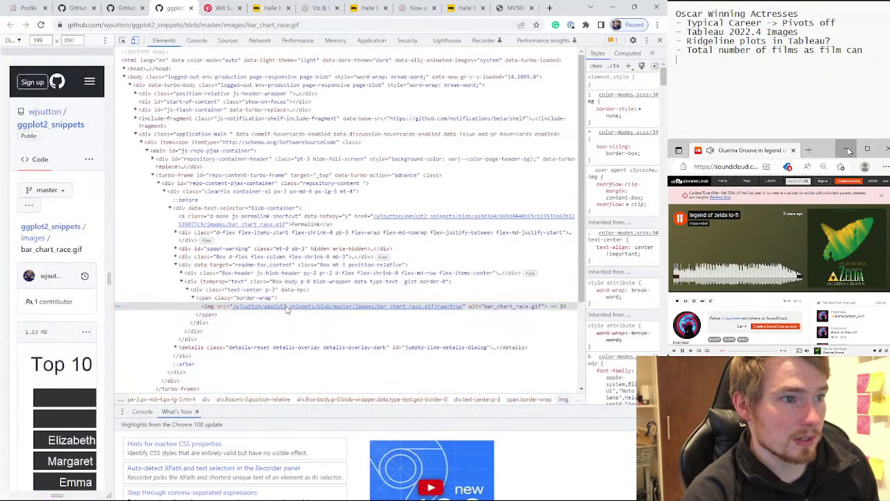
{"action": "right_click", "coordinate": [285, 308]}
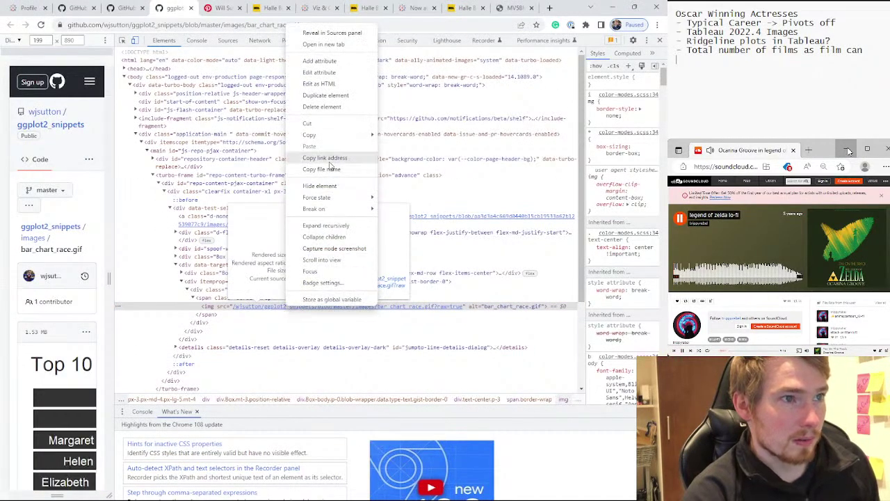
{"action": "left_click", "coordinate": [325, 157]}
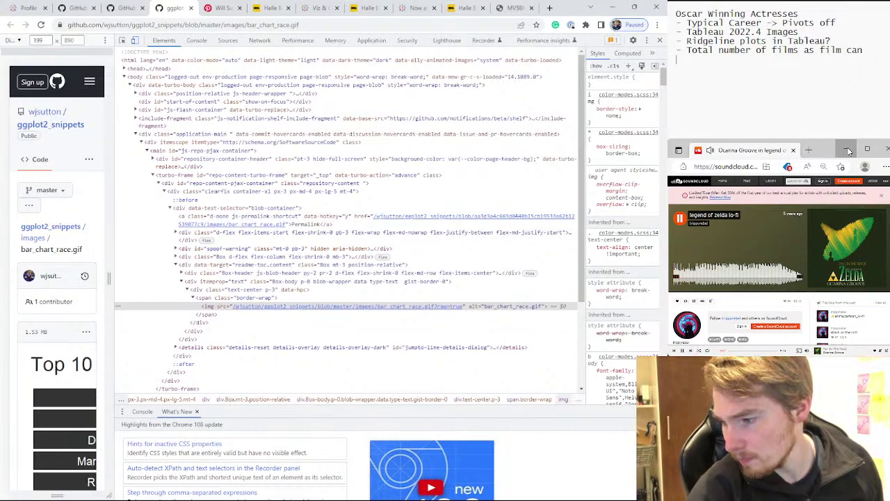
Back in Tableau, replace the Halle Beery img formula with the quoted github.com bar_chart_race.gif?raw=true address and apply it
{"action": "key", "text": "alt+Tab"}
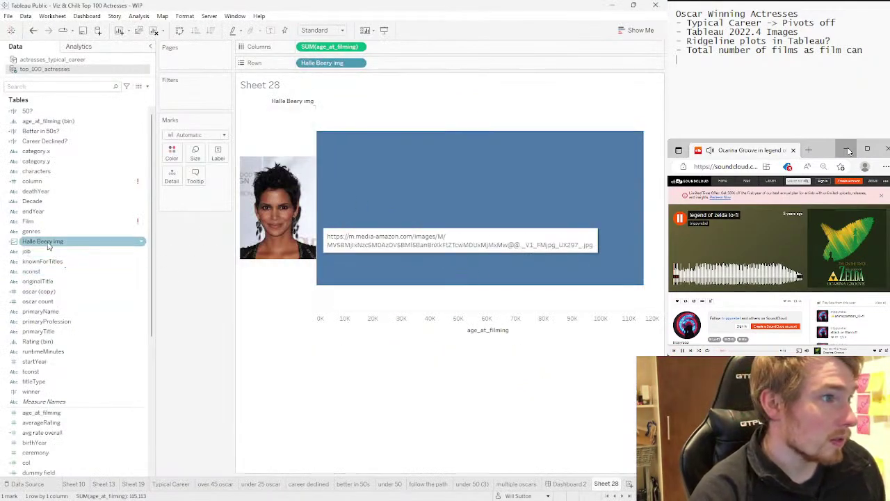
{"action": "right_click", "coordinate": [50, 241]}
{"action": "left_click", "coordinate": [68, 58]}
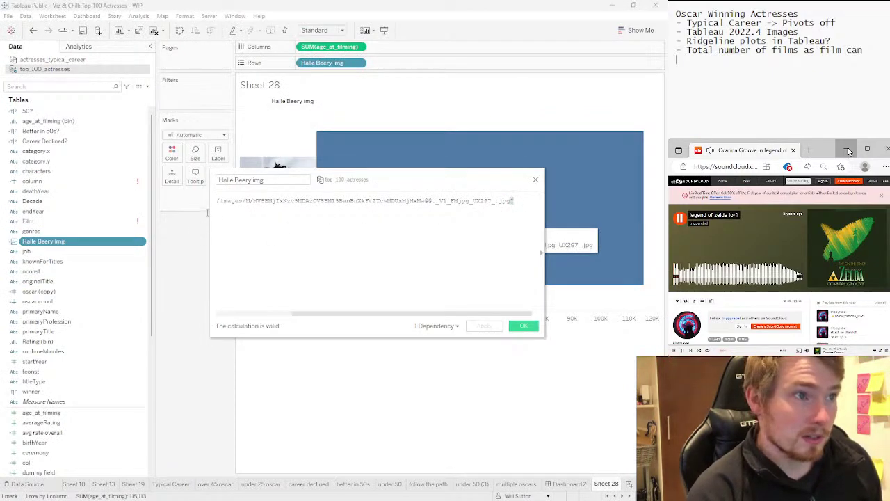
{"action": "key", "text": "ctrl+a"}
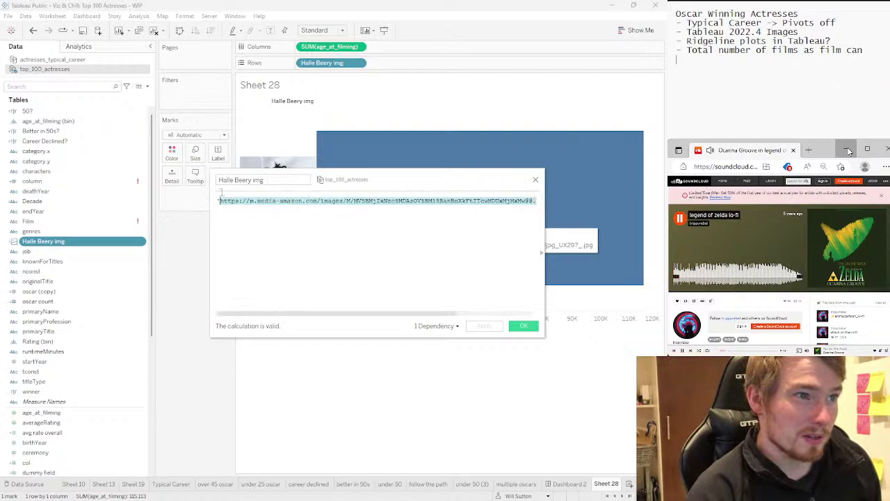
{"action": "key", "text": "ctrl+v"}
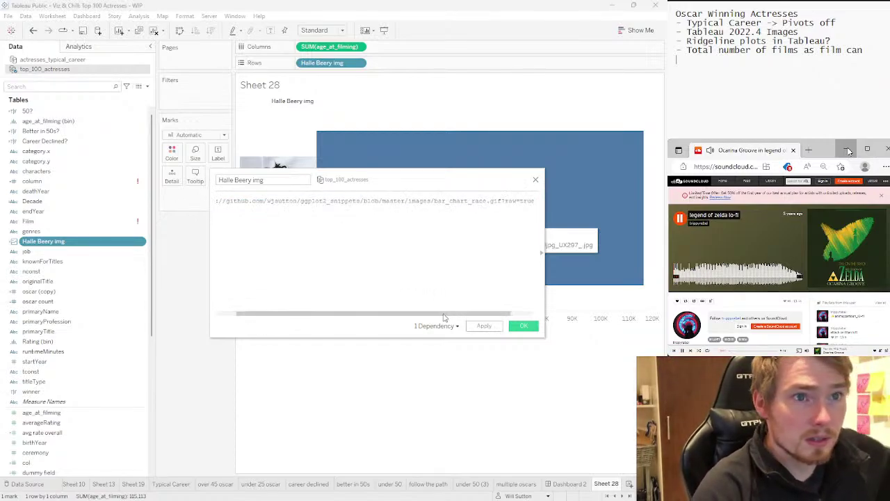
{"action": "left_click", "coordinate": [485, 326]}
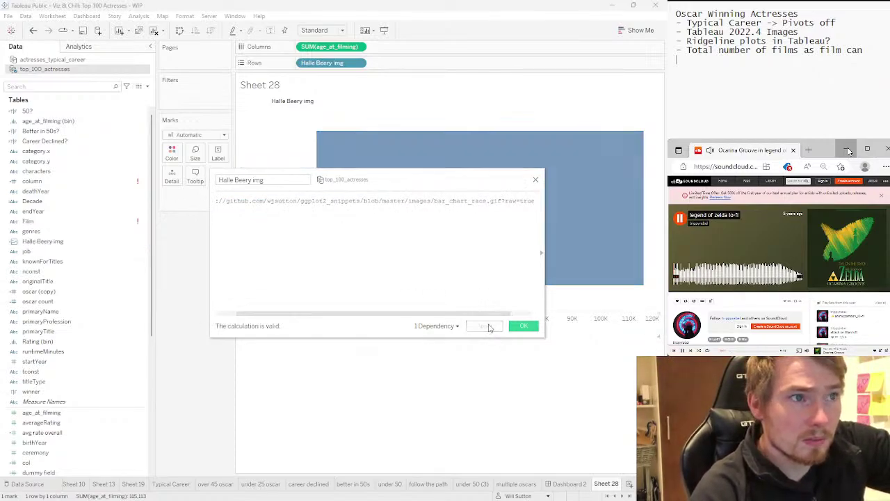
Remove ?raw=true from the address in the Halle Beery img formula so it ends in .gif, and apply the calculation
{"action": "left_click_drag", "start_coordinate": [395, 173], "coordinate": [381, 250]}
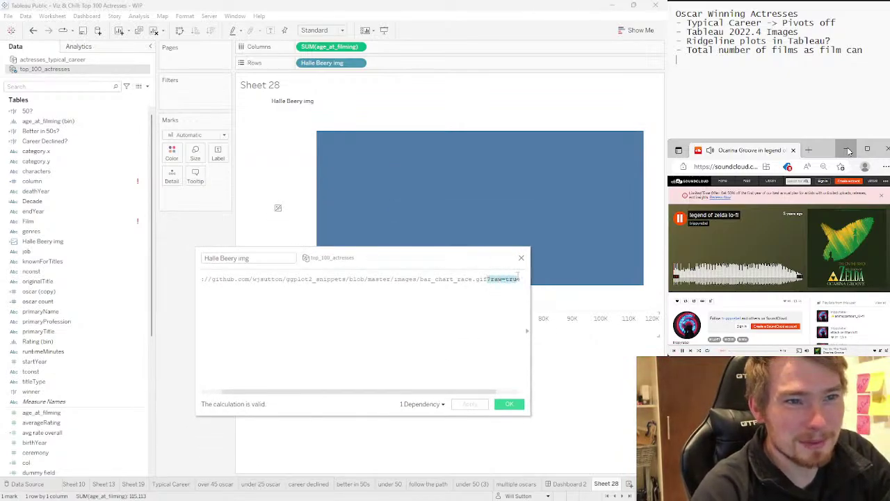
{"action": "key", "text": "BackSpace"}
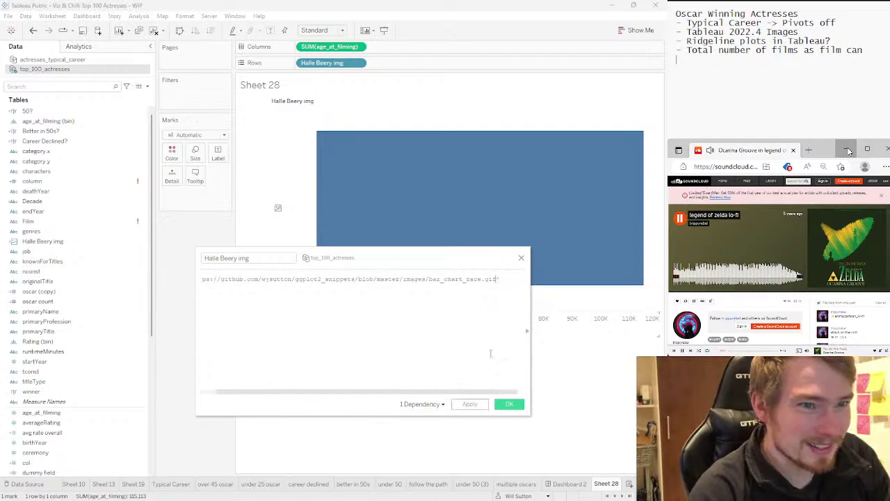
{"action": "left_click", "coordinate": [469, 405]}
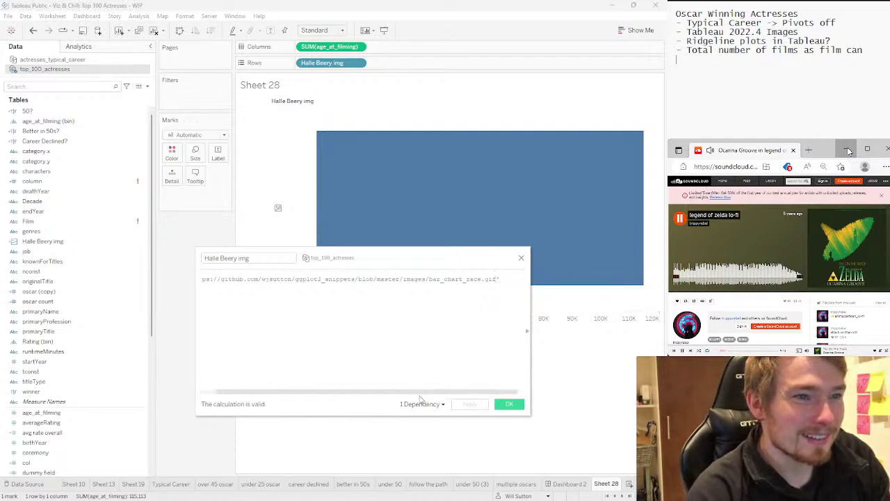
{"action": "left_click_drag", "start_coordinate": [344, 397], "coordinate": [278, 397]}
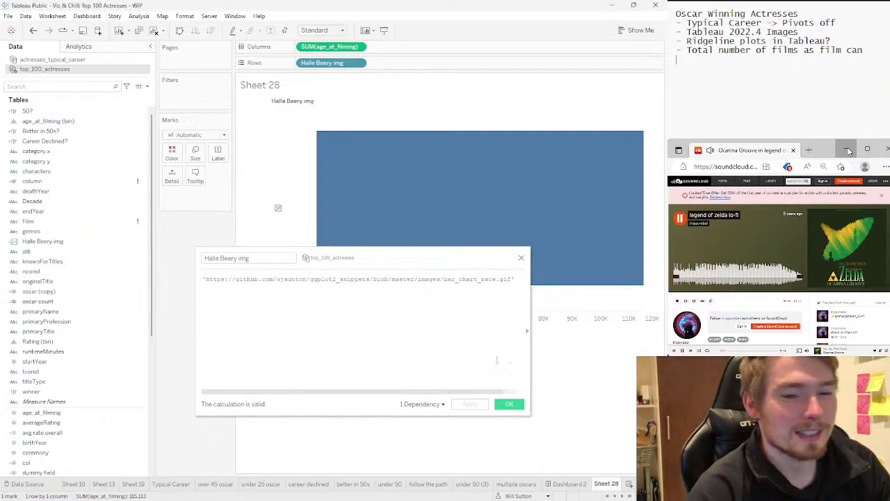
Copy the bar_chart_race.gif address from the Halle Beery img formula and open it in a new browser tab
{"action": "left_click_drag", "start_coordinate": [511, 278], "coordinate": [205, 282]}
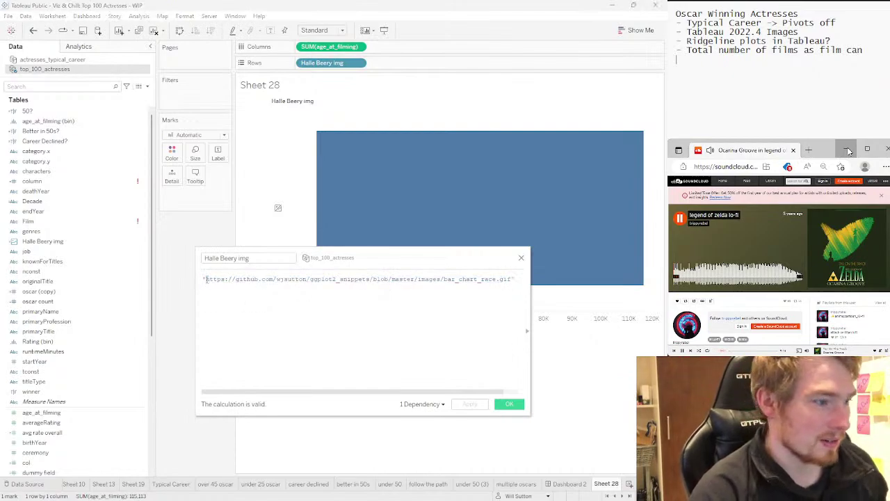
{"action": "key", "text": "ctrl+a"}
{"action": "key", "text": "ctrl+c"}
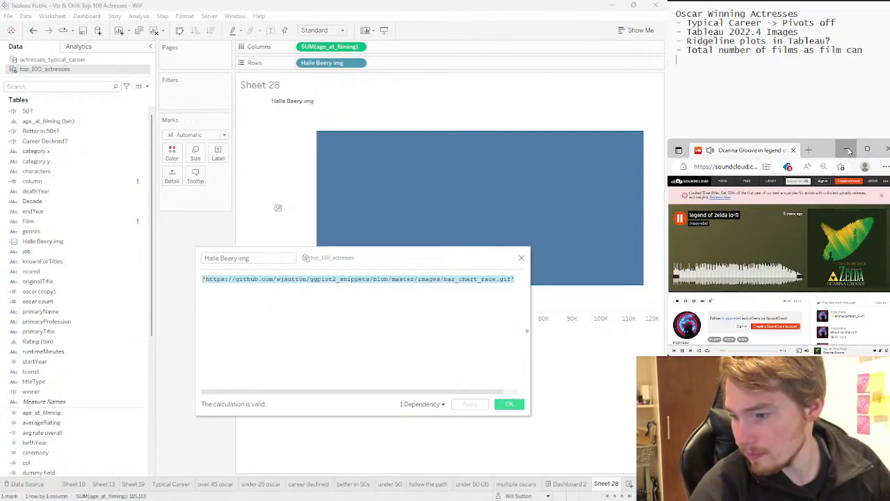
{"action": "key", "text": "alt+Tab"}
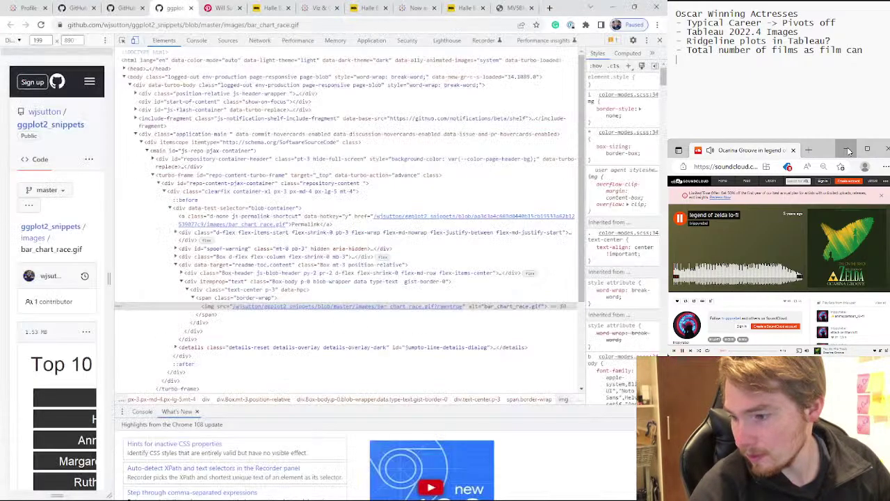
{"action": "left_click", "coordinate": [548, 8]}
{"action": "key", "text": "ctrl+v"}
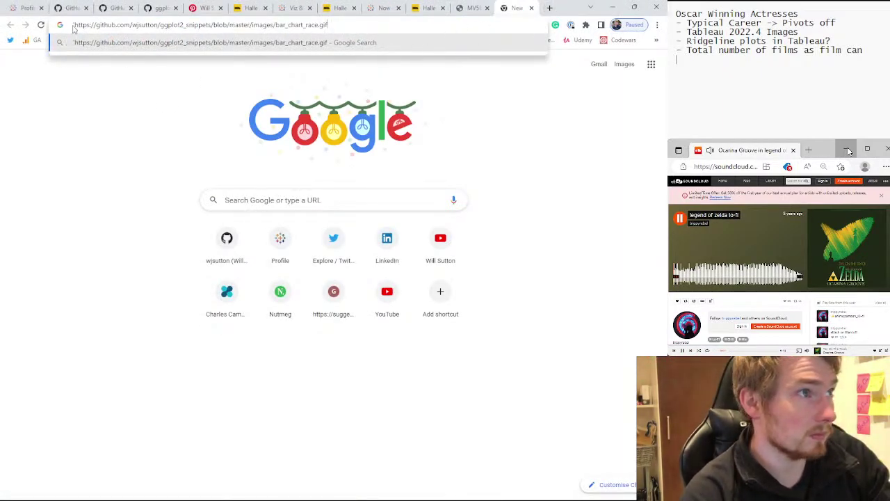
{"action": "key", "text": "Return"}
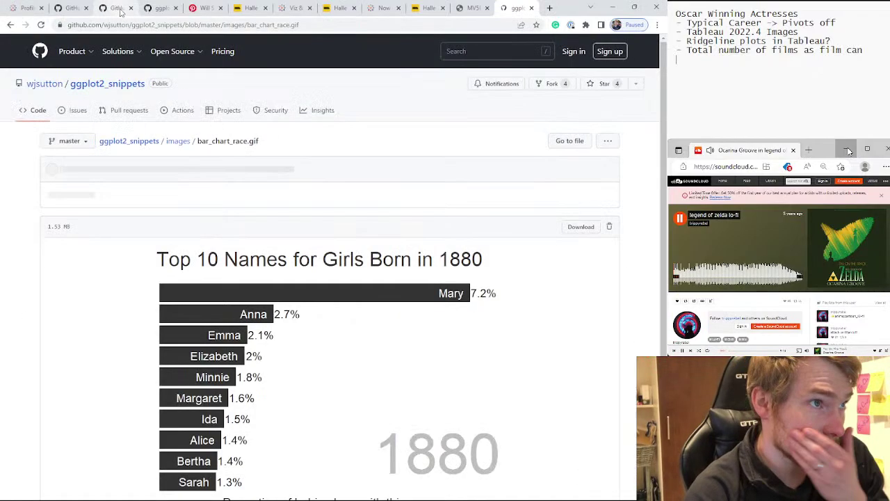
Inspect the GIF on the GitHub page, open its current source in a new tab, and select the full raw.githubusercontent.com URL for copying
{"action": "right_click", "coordinate": [251, 312]}
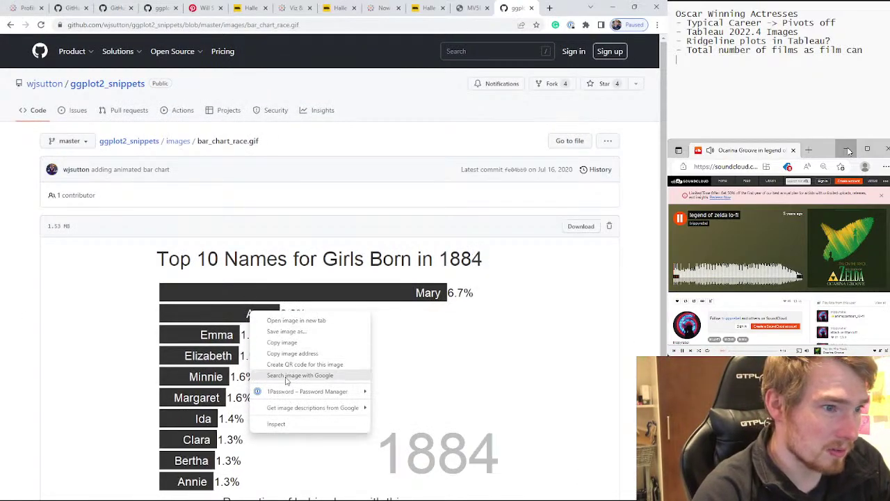
{"action": "left_click", "coordinate": [219, 351]}
{"action": "right_click", "coordinate": [219, 351]}
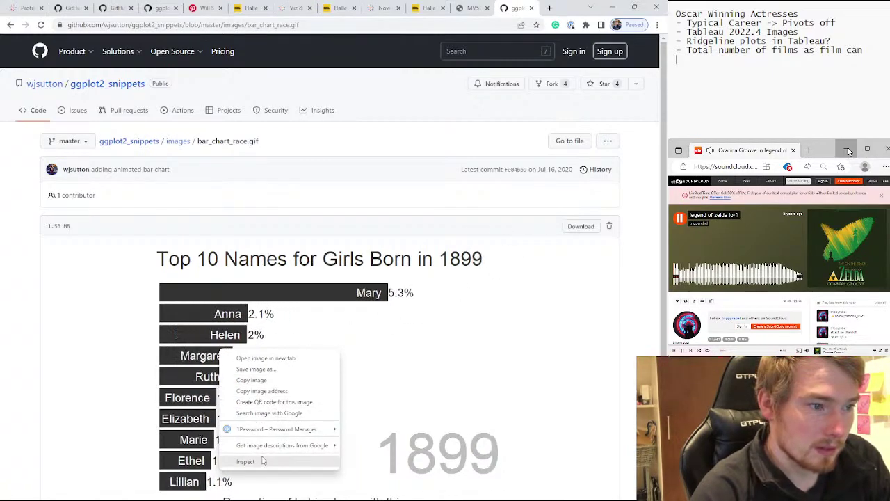
{"action": "left_click", "coordinate": [260, 461]}
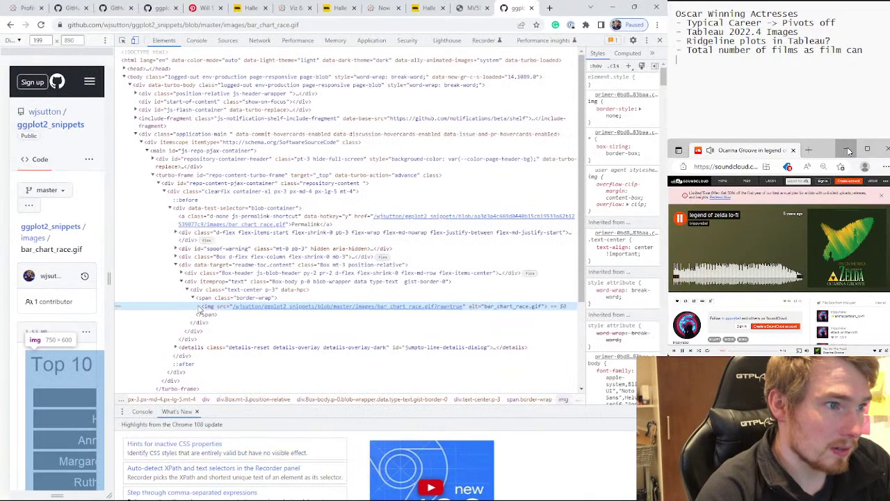
{"action": "mouse_move", "coordinate": [259, 311]}
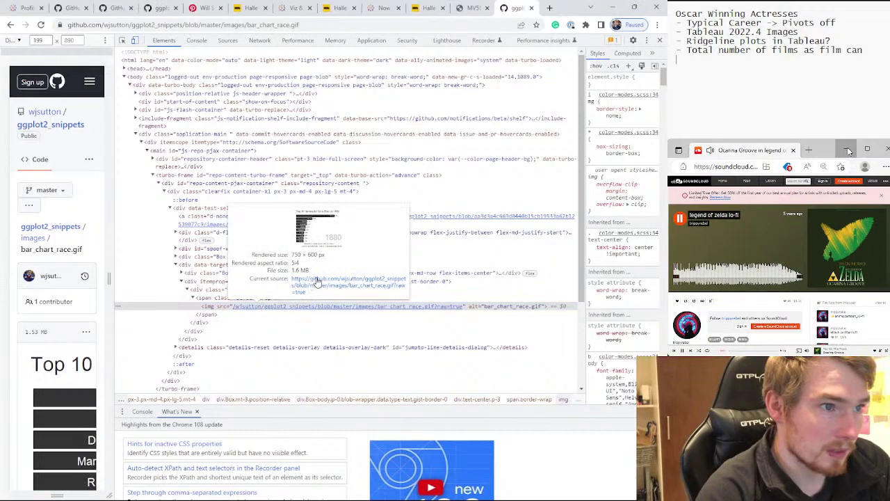
{"action": "left_click", "coordinate": [315, 286]}
{"action": "right_click", "coordinate": [312, 275]}
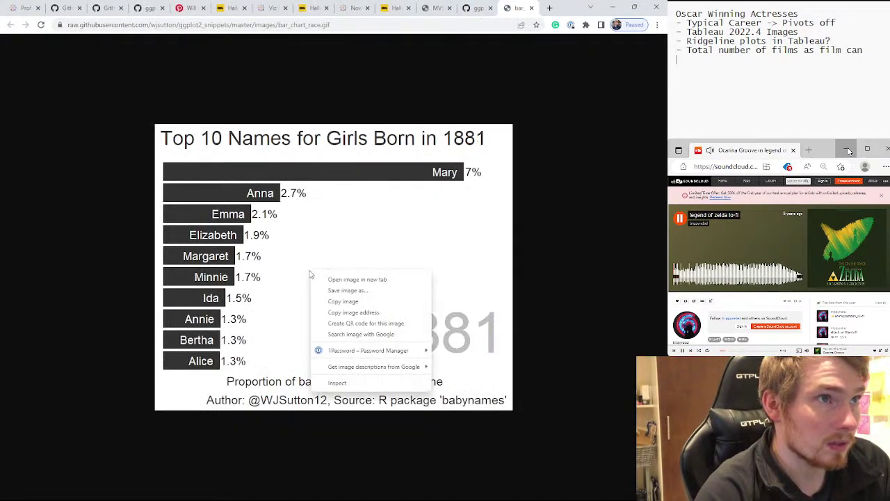
{"action": "left_click", "coordinate": [296, 28]}
{"action": "key", "text": "ctrl+a"}
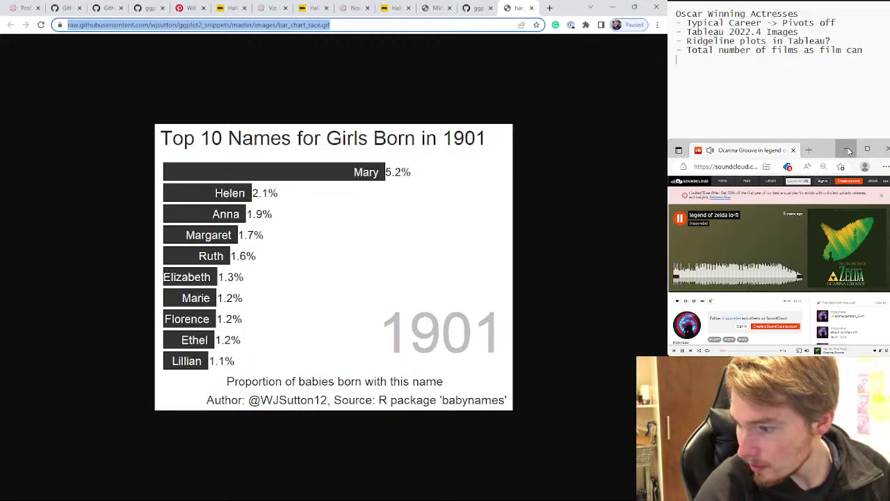
Back in Tableau, replace the Halle Beery img formula with the quoted raw.githubusercontent.com address of bar_chart_race.gif and apply it
{"action": "key", "text": "alt+Tab"}
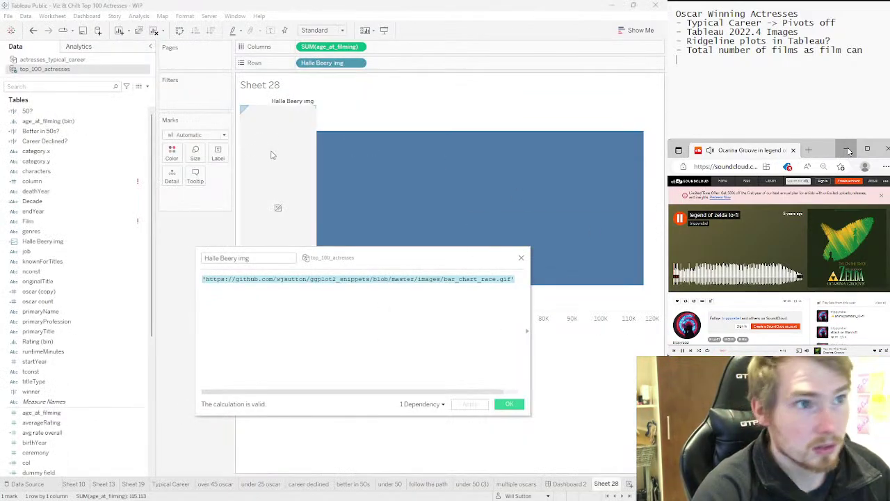
{"action": "key", "text": "BackSpace"}
{"action": "type", "text": "'https://raw.githubusercontent.com/wjsutton/ggplot2_snippets/master/images/bar_chart_race.gif'"}
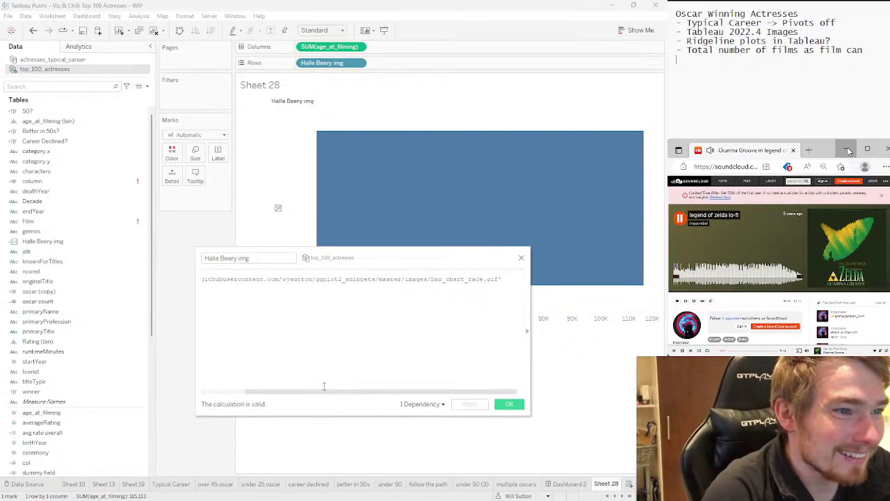
Accept the Halle Beery img calculation with the raw GIF address and delete the Sheet 28 test worksheet
{"action": "left_click_drag", "start_coordinate": [317, 397], "coordinate": [243, 397]}
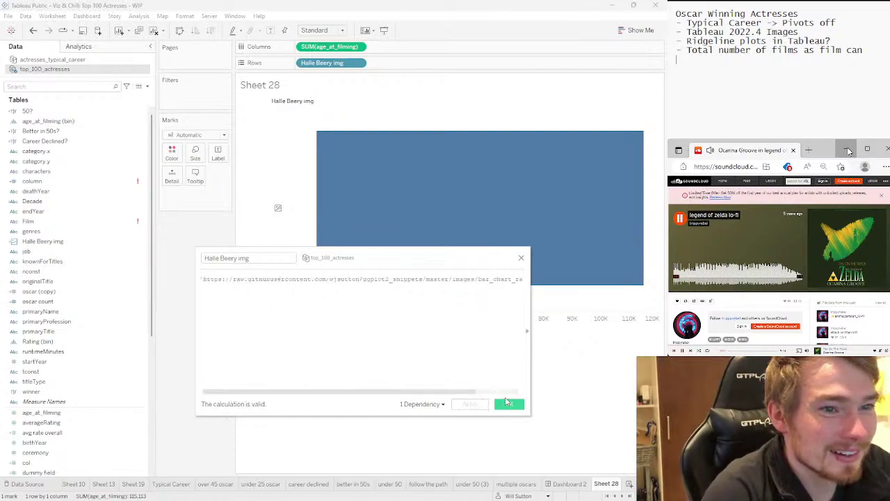
{"action": "left_click", "coordinate": [510, 403]}
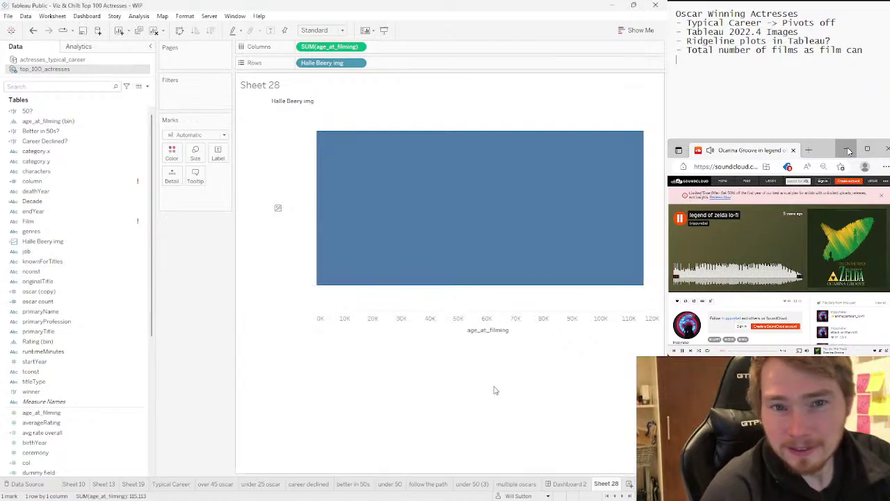
{"action": "left_click", "coordinate": [269, 182]}
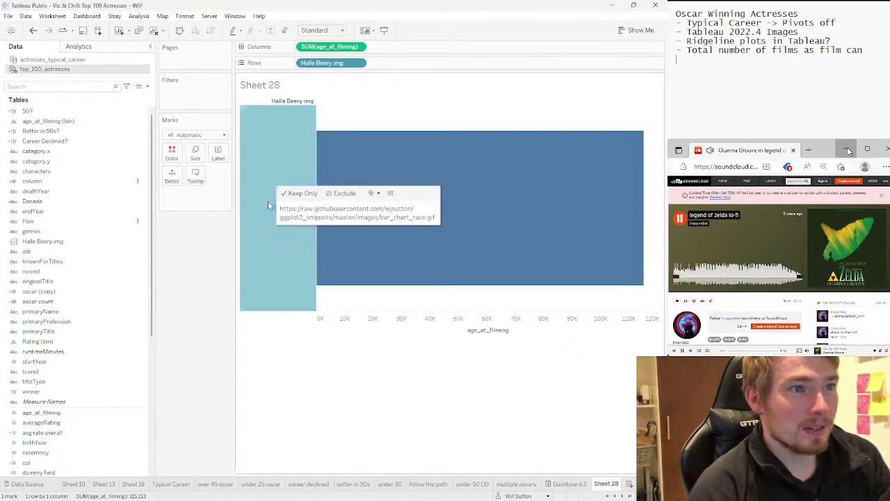
{"action": "left_click", "coordinate": [268, 201]}
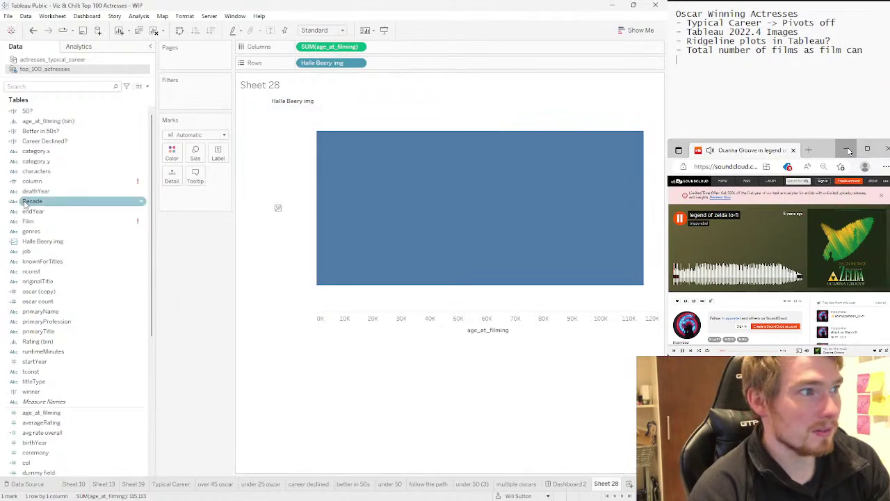
{"action": "right_click", "coordinate": [603, 483]}
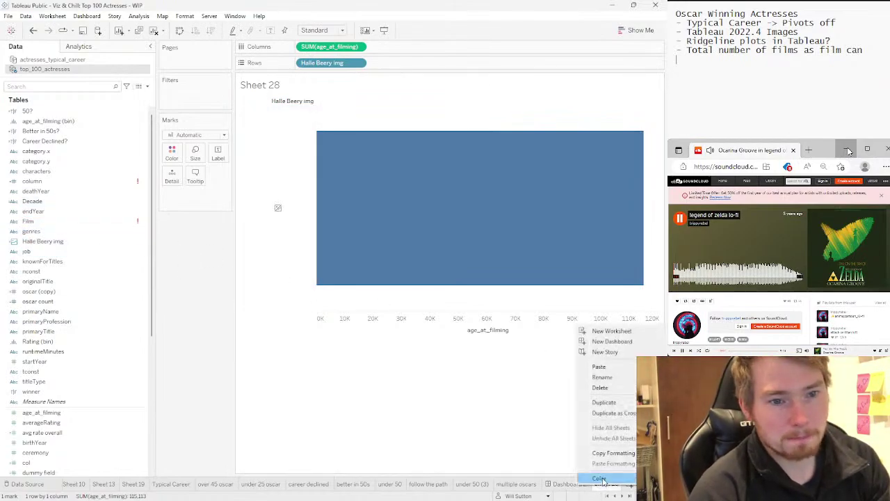
{"action": "left_click", "coordinate": [599, 387]}
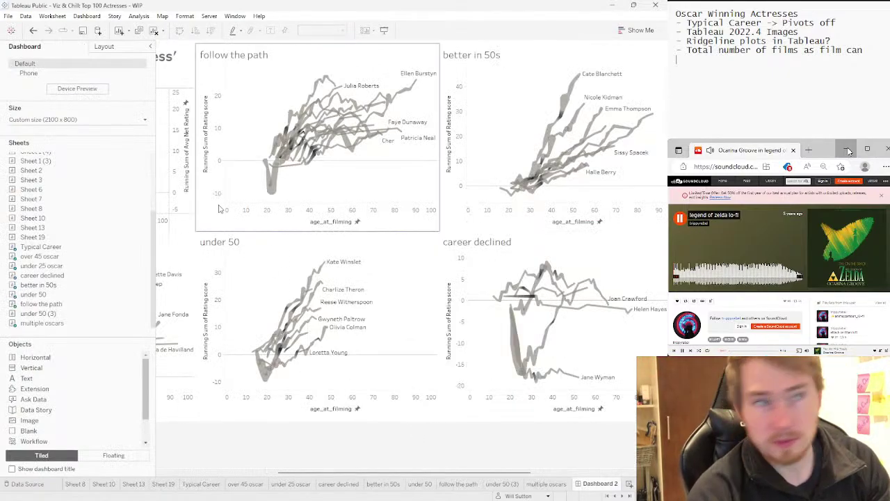
From Dashboard 2, open the worksheet behind the multiple oscars chart
{"action": "mouse_move", "coordinate": [44, 173]}
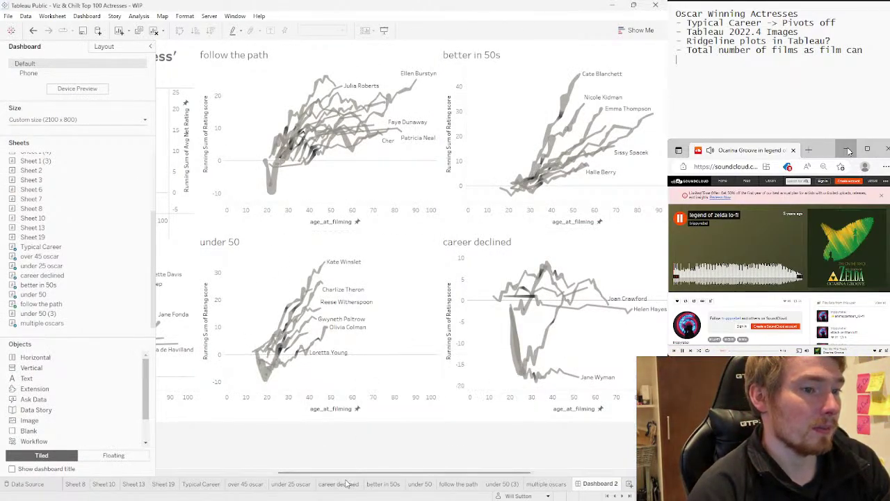
{"action": "left_click_drag", "start_coordinate": [351, 476], "coordinate": [200, 482]}
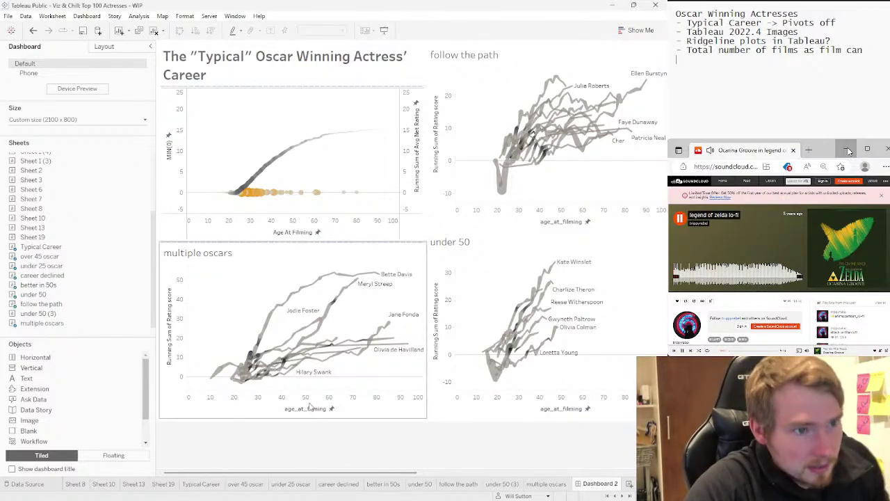
{"action": "left_click", "coordinate": [413, 288]}
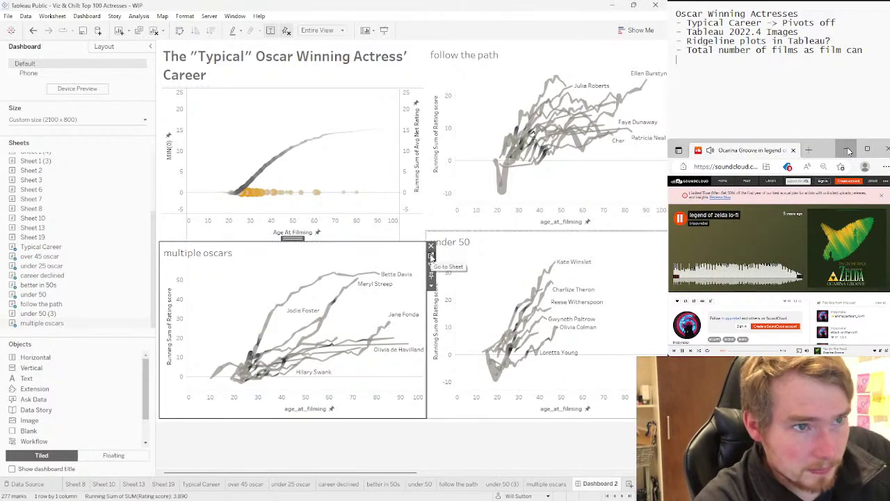
{"action": "left_click", "coordinate": [431, 256]}
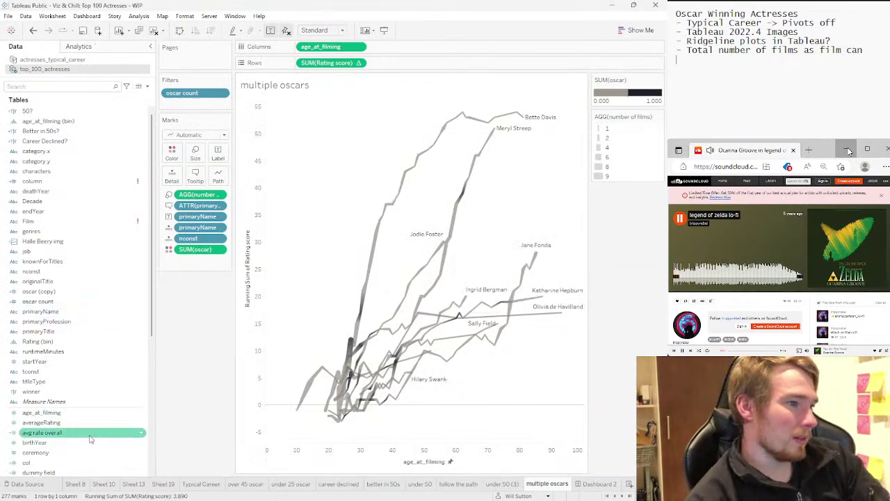
Search the top_100_actresses fields for "fil" and select the number of films field
{"action": "scroll", "coordinate": [77, 320], "scroll_direction": "down", "scroll_amount": 6}
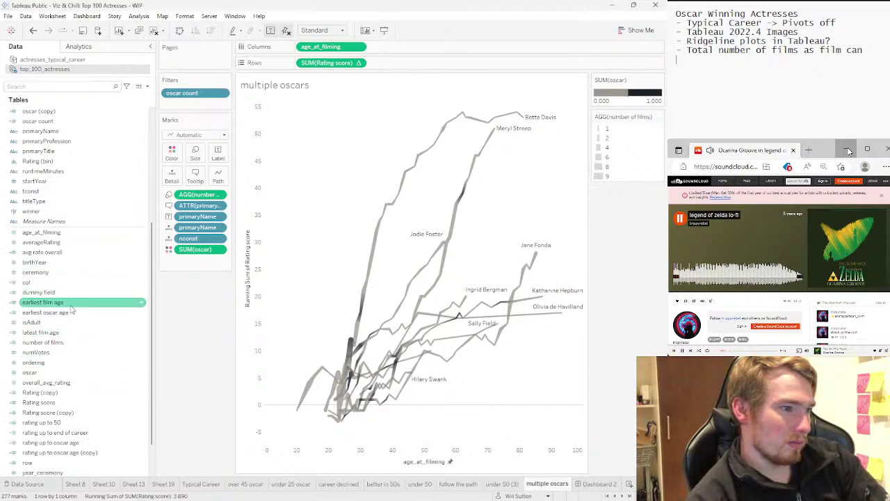
{"action": "scroll", "coordinate": [69, 302], "scroll_direction": "down", "scroll_amount": 2}
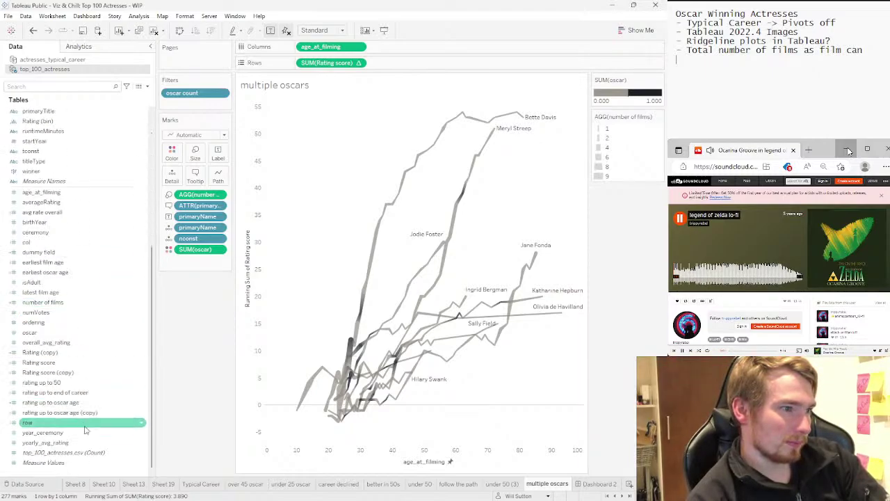
{"action": "scroll", "coordinate": [94, 306], "scroll_direction": "up", "scroll_amount": 2}
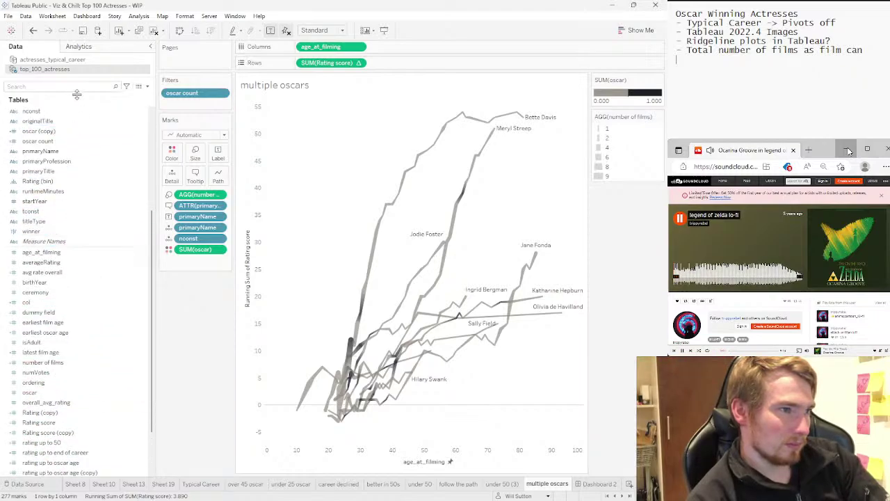
{"action": "type", "text": "fil"}
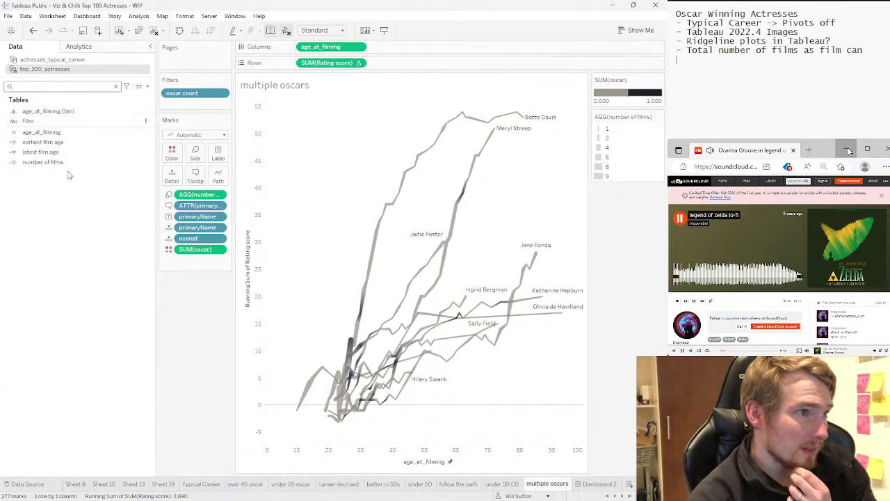
{"action": "left_click", "coordinate": [46, 166]}
{"action": "mouse_move", "coordinate": [47, 167]}
{"action": "left_mouse_down"}
{"action": "mouse_move", "coordinate": [375, 101]}
{"action": "mouse_move", "coordinate": [37, 171]}
{"action": "left_mouse_up"}
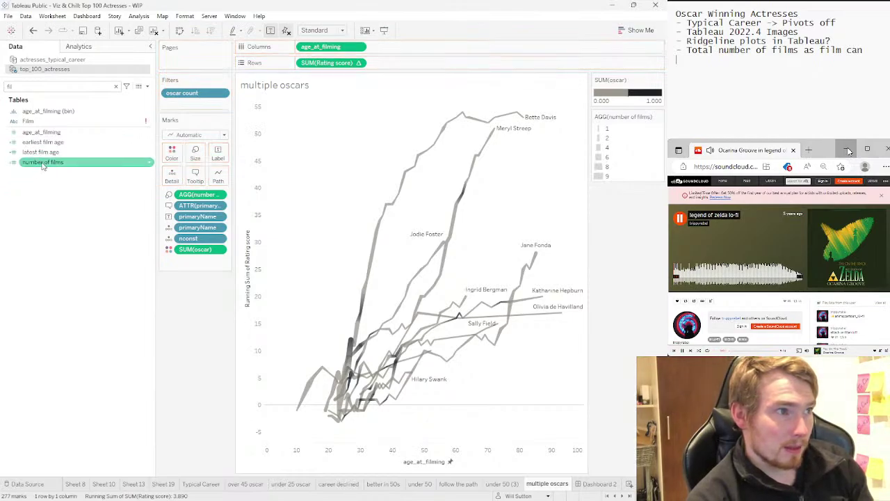
Try to create a calculated field from number of films with the formula {FIXED [nconst]: SUM([number of films])}
{"action": "right_click", "coordinate": [43, 165]}
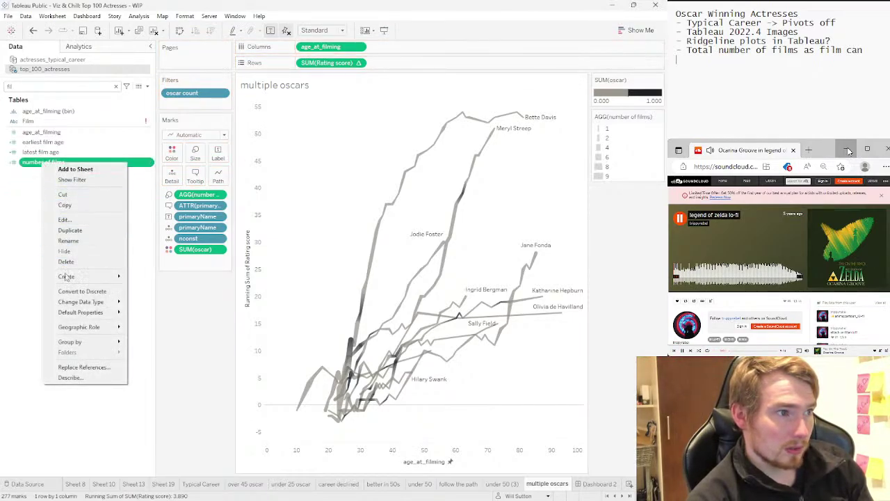
{"action": "mouse_move", "coordinate": [78, 281]}
{"action": "left_click", "coordinate": [160, 276]}
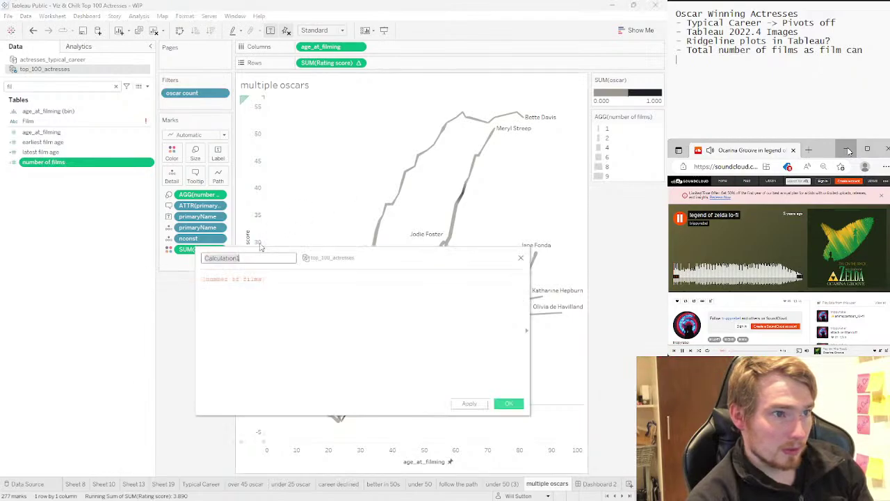
{"action": "left_click", "coordinate": [203, 281]}
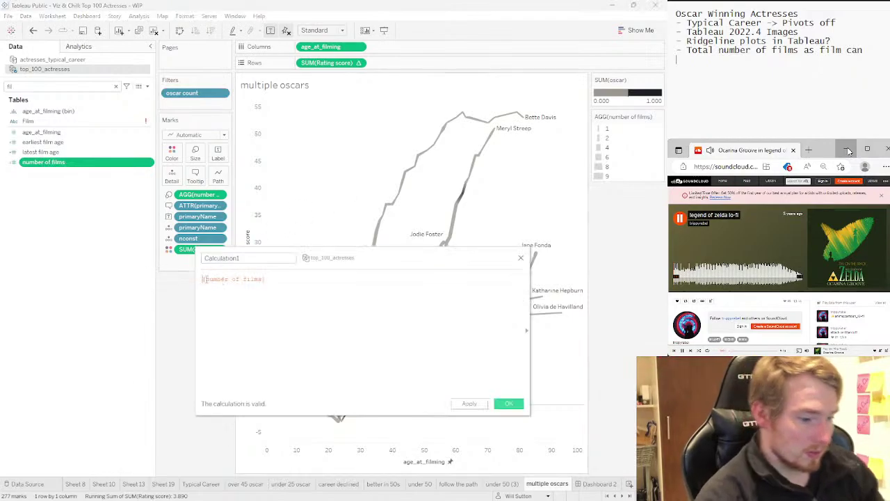
{"action": "type", "text": "{FIXED "}
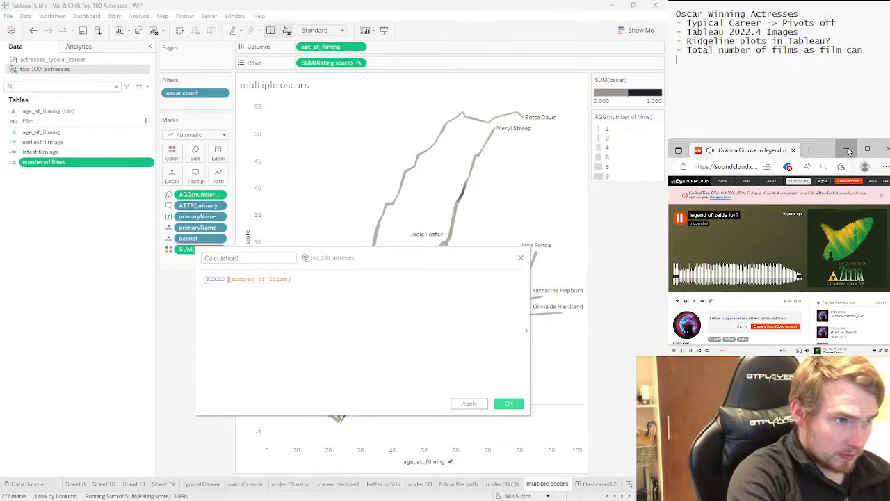
{"action": "type", "text": "nc"}
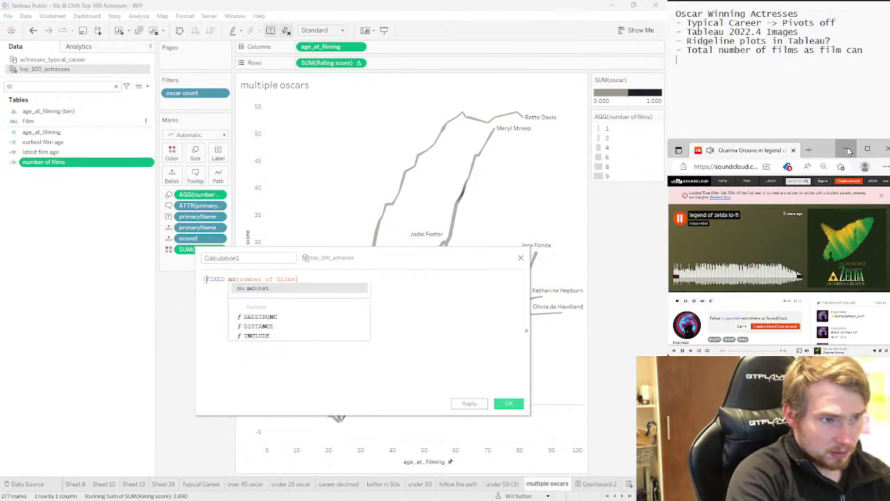
{"action": "key", "text": "Return"}
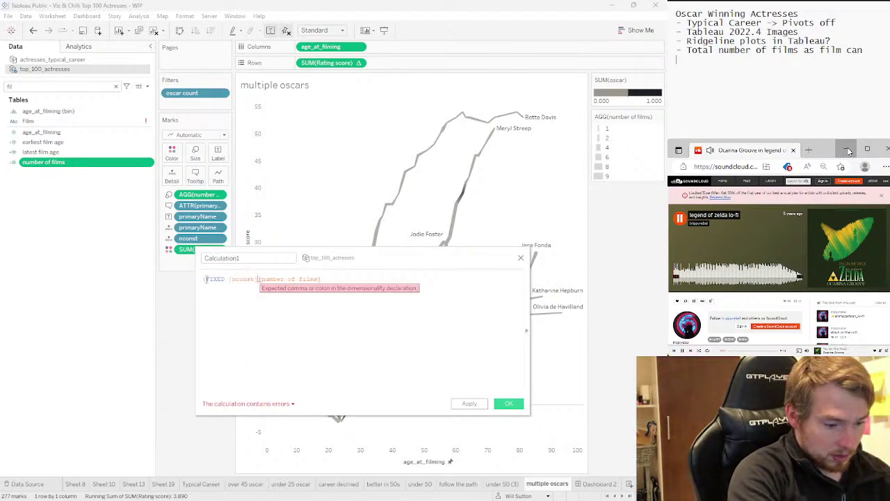
{"action": "type", "text": ": SUM("}
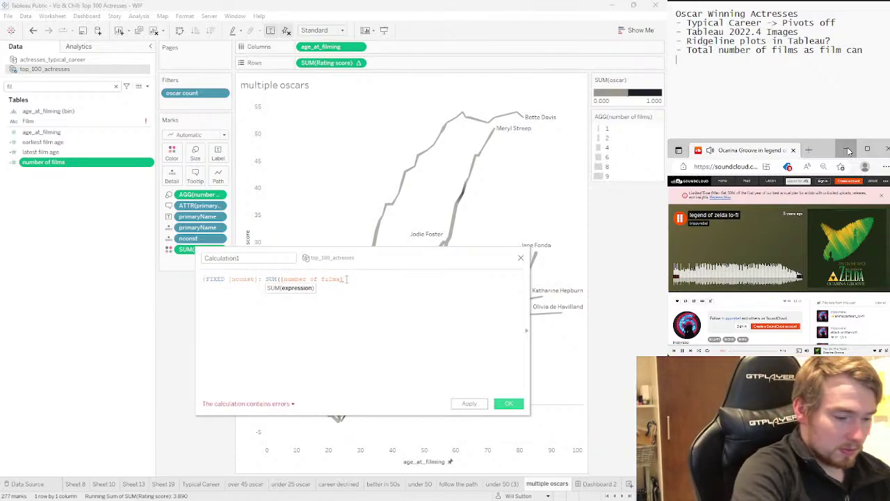
{"action": "type", "text": ")"}
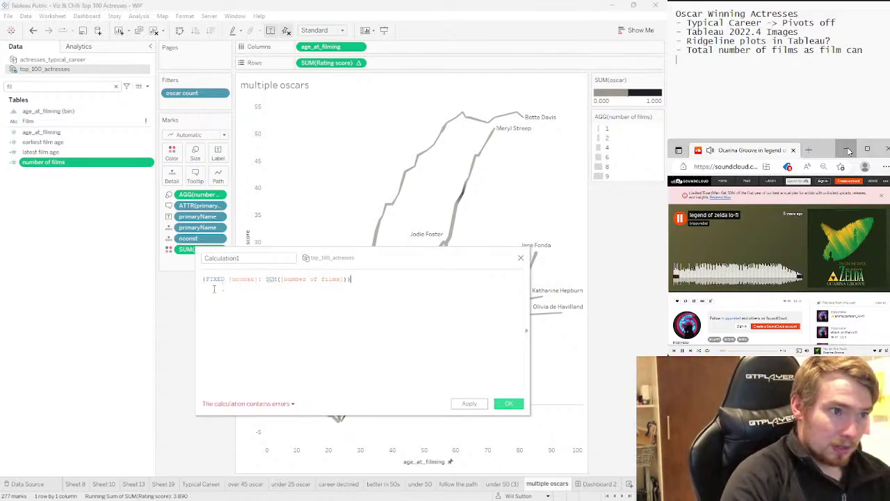
{"action": "mouse_move", "coordinate": [272, 278]}
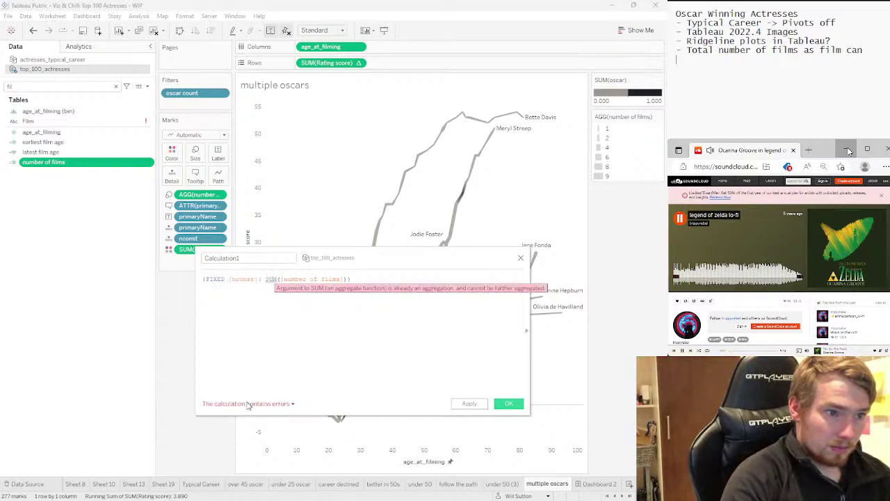
{"action": "mouse_move", "coordinate": [248, 406]}
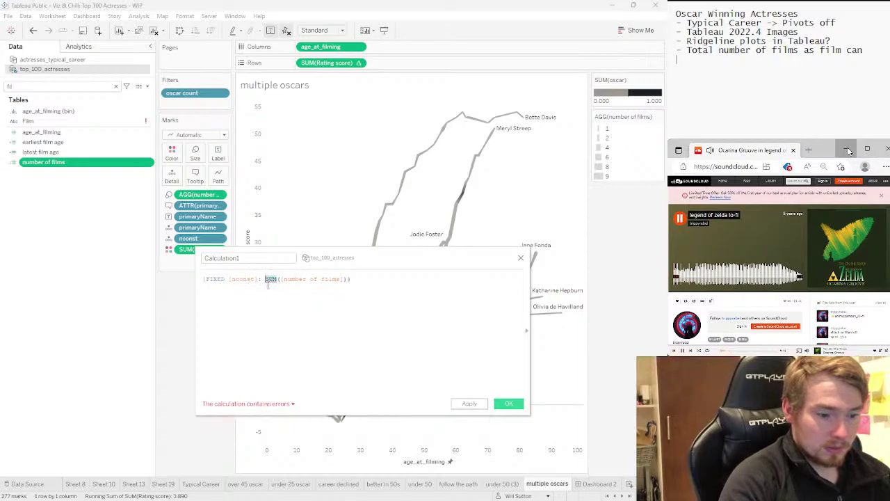
{"action": "key", "text": "BackSpace"}
{"action": "left_click", "coordinate": [520, 258]}
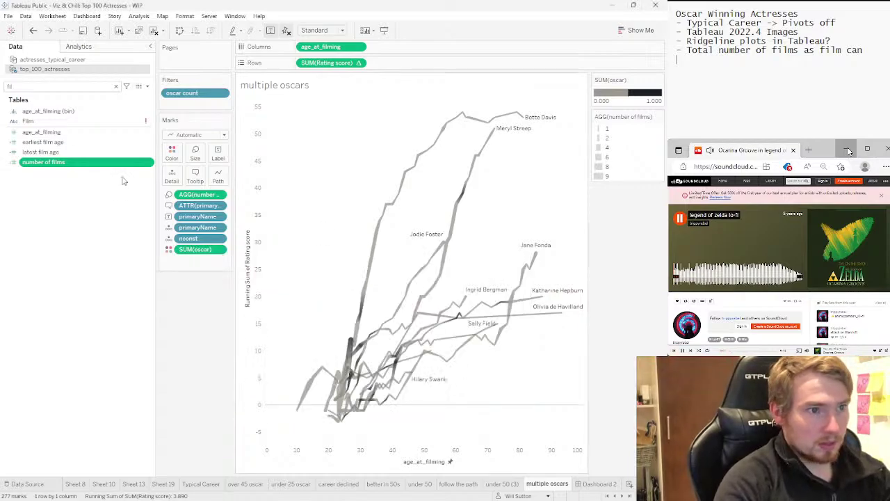
Review the number of films formula and start a calculated field from it, placing [number of films] two lines below FIXED
{"action": "right_click", "coordinate": [53, 162]}
{"action": "left_click", "coordinate": [76, 219]}
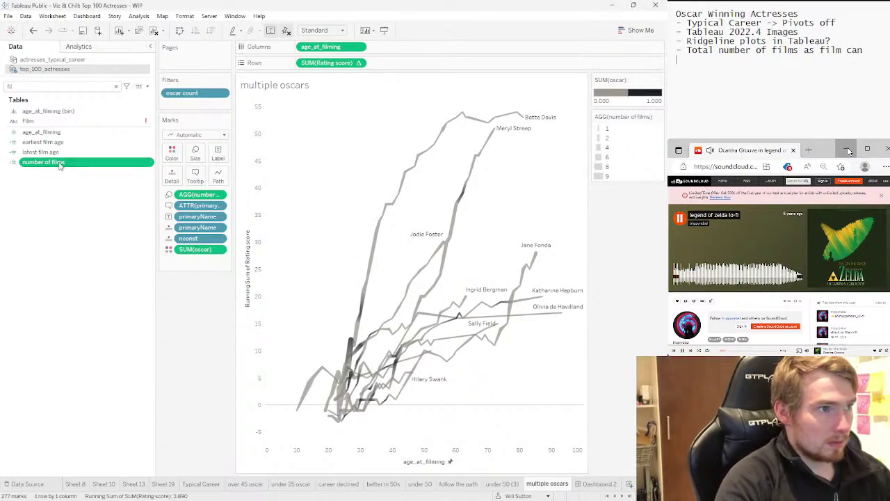
{"action": "right_click", "coordinate": [60, 165]}
{"action": "left_click", "coordinate": [167, 277]}
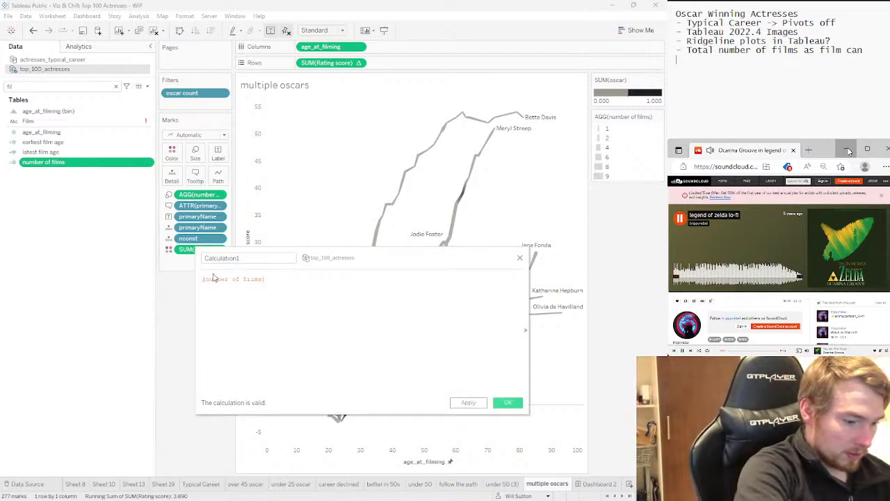
{"action": "type", "text": "FIXED nconst:"}
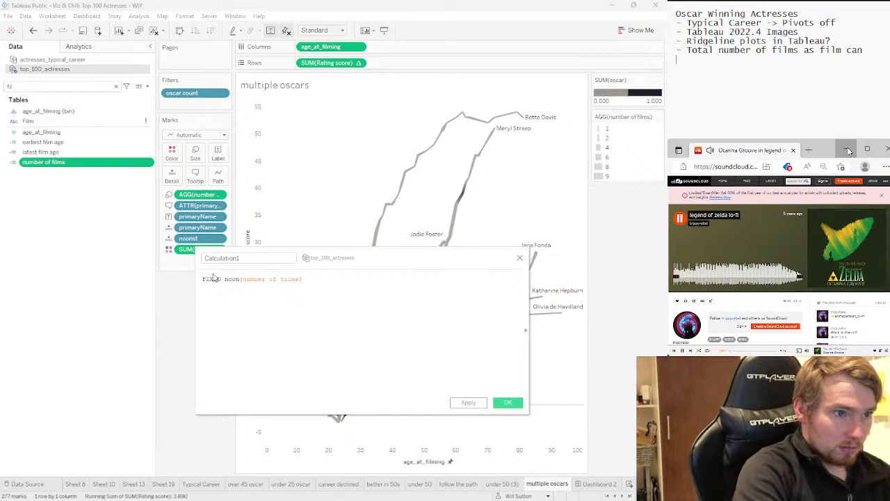
{"action": "key", "text": "BackSpace"}
{"action": "key", "text": "BackSpace"}
{"action": "key", "text": "BackSpace"}
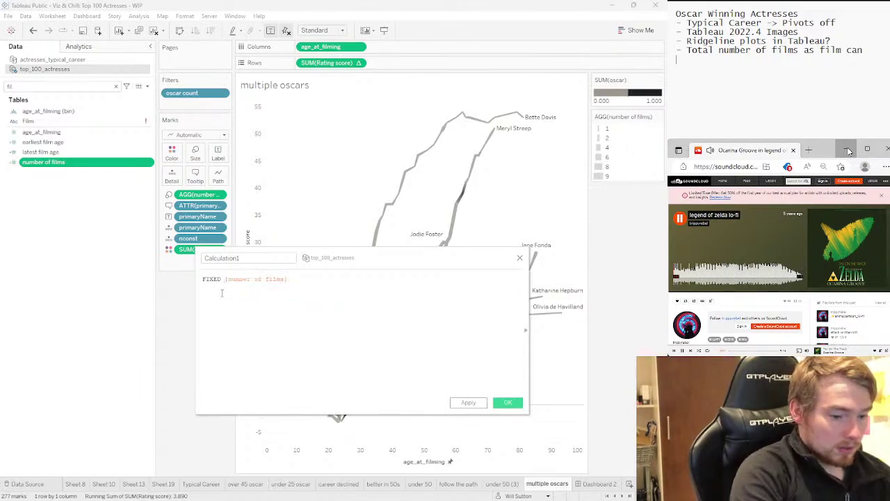
{"action": "key", "text": "Return"}
{"action": "key", "text": "Return"}
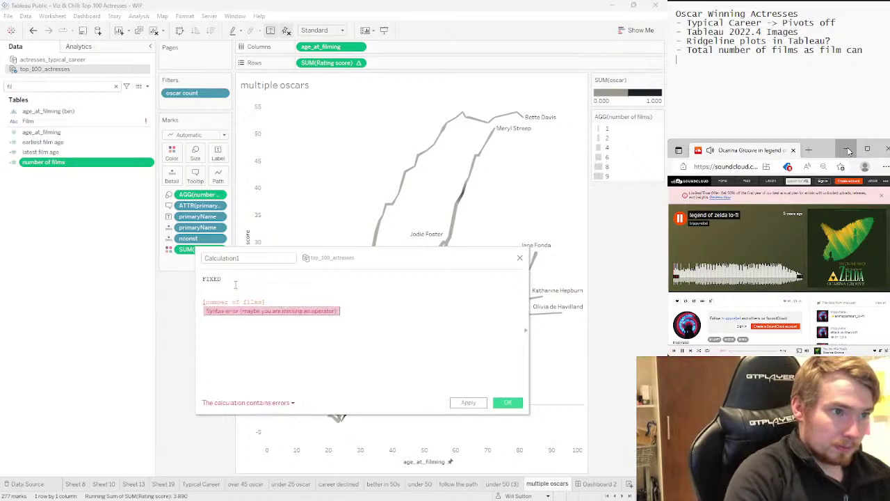
Rewrite the opening of the calculation's formula as {FIXED [nconst]
{"action": "left_click", "coordinate": [237, 278]}
{"action": "type", "text": ":"}
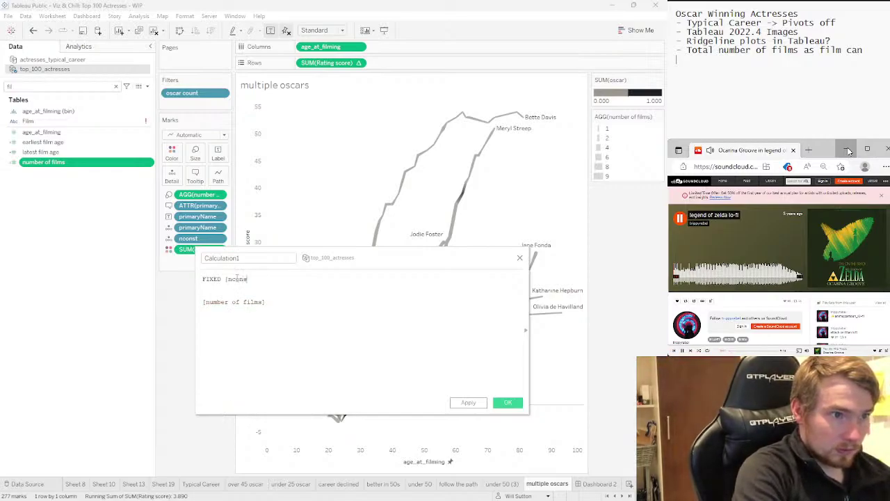
{"action": "key", "text": "BackSpace"}
{"action": "key", "text": "BackSpace"}
{"action": "key", "text": "BackSpace"}
{"action": "key", "text": "BackSpace"}
{"action": "key", "text": "BackSpace"}
{"action": "key", "text": "BackSpace"}
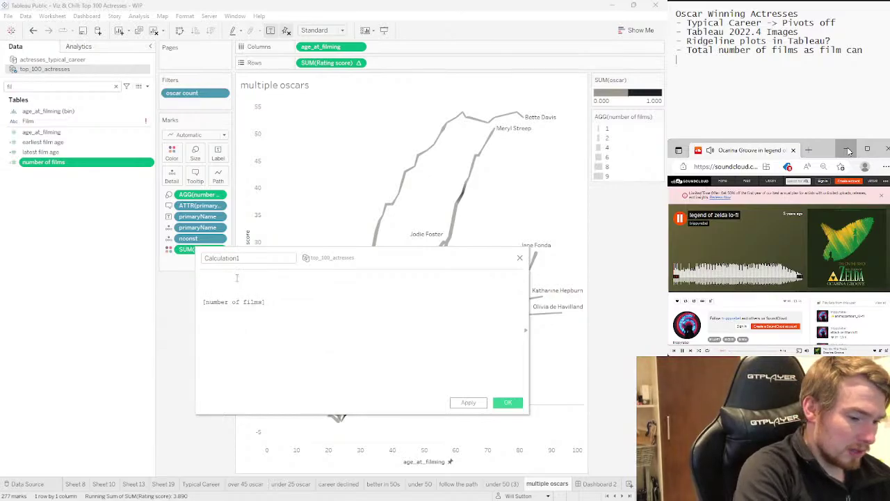
{"action": "type", "text": "{FIXED"}
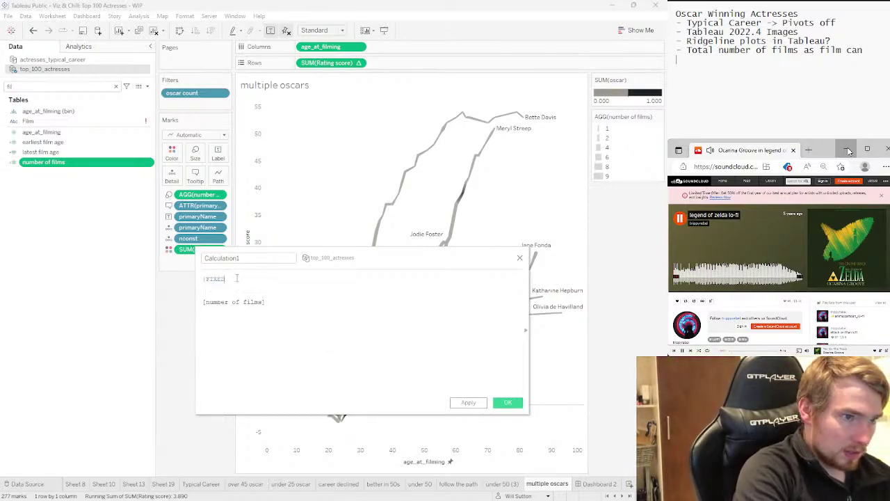
{"action": "type", "text": " n"}
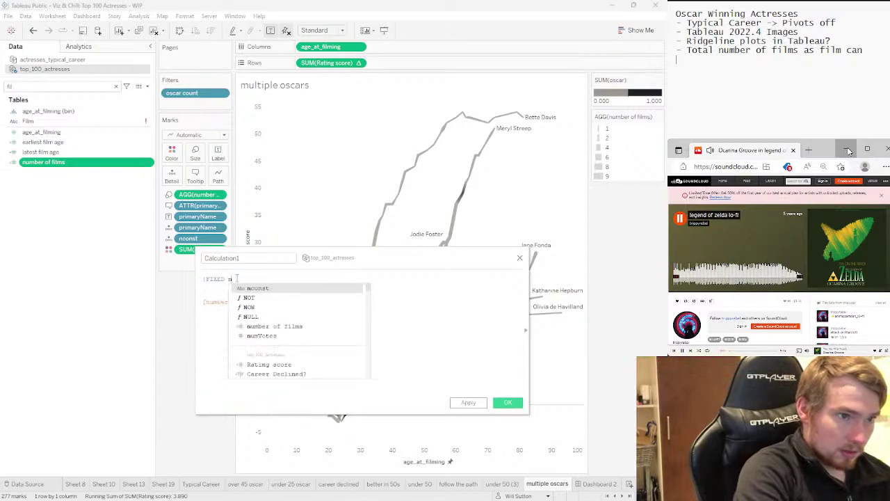
{"action": "key", "text": "Return"}
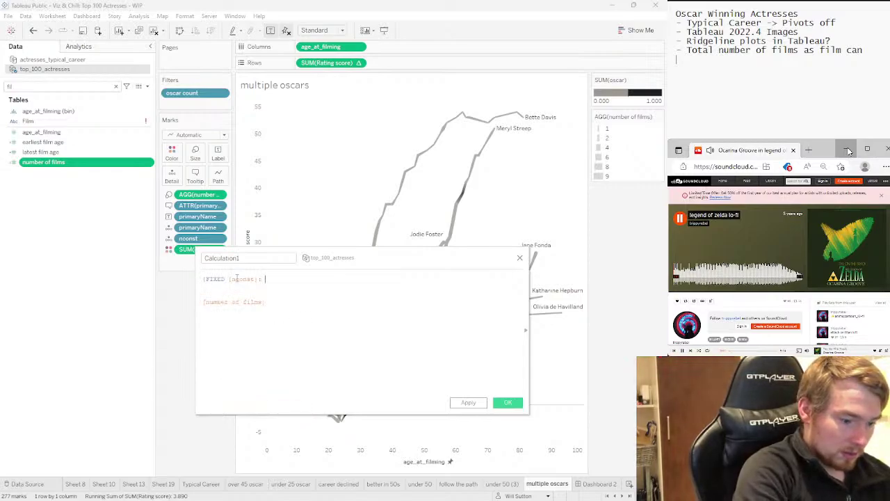
Complete the FIXED expression with : COUNT([primaryTitle])} and delete the leftover [number of films] reference below it
{"action": "type", "text": ": COUNT("}
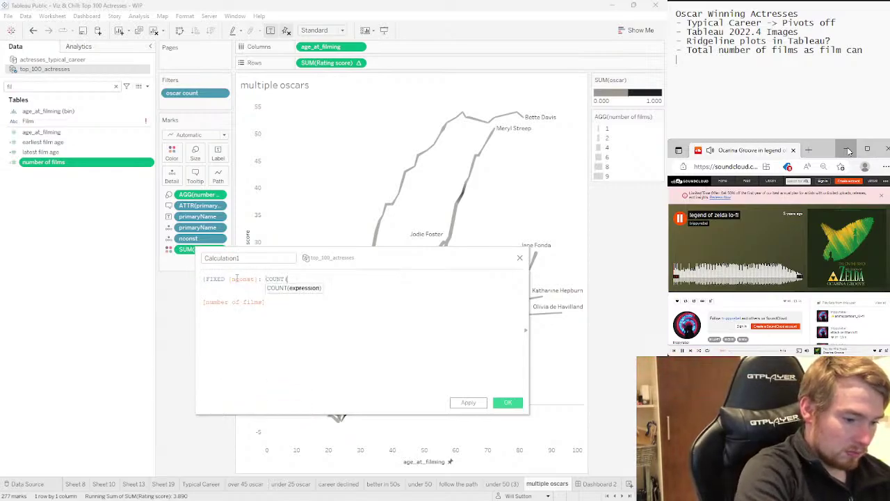
{"action": "type", "text": "[prim"}
{"action": "key", "text": "BackSpace"}
{"action": "key", "text": "BackSpace"}
{"action": "key", "text": "BackSpace"}
{"action": "key", "text": "BackSpace"}
{"action": "type", "text": "[primary"}
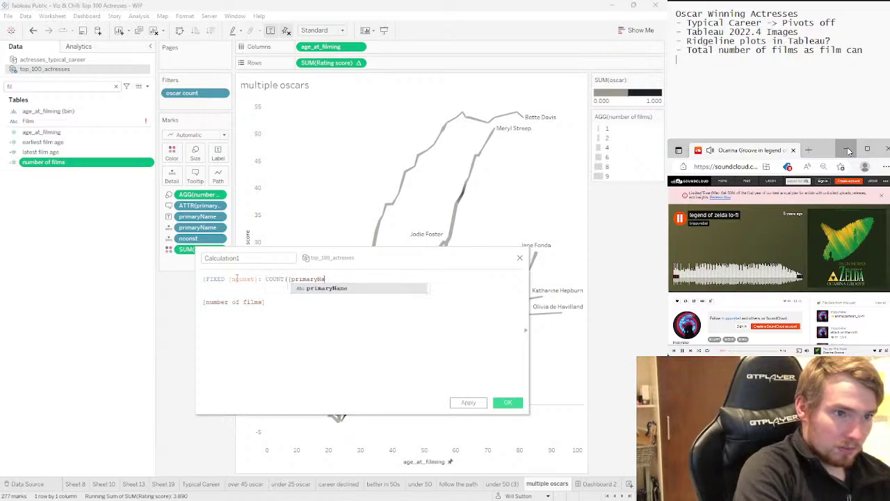
{"action": "key", "text": "Down"}
{"action": "key", "text": "Down"}
{"action": "key", "text": "Return"}
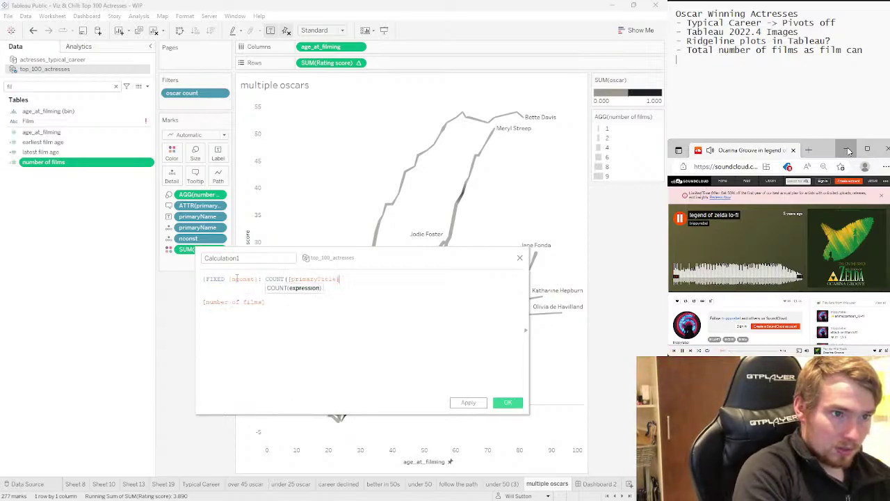
{"action": "type", "text": ")}"}
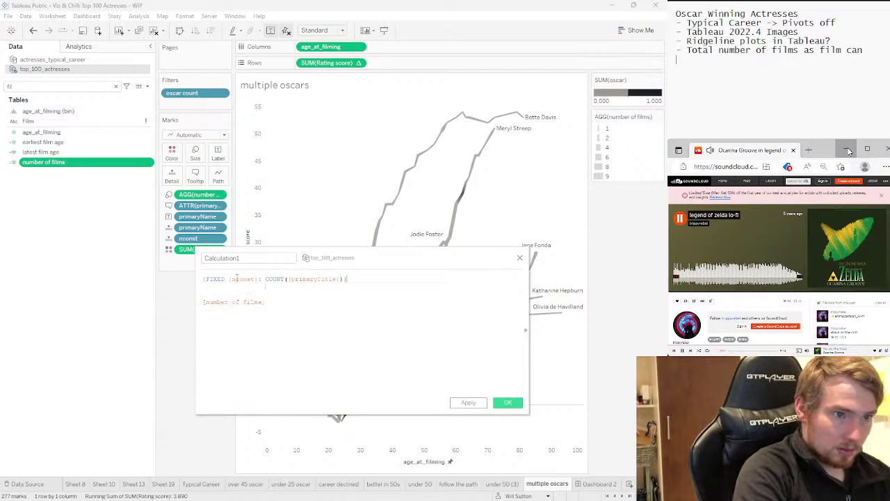
{"action": "left_click_drag", "start_coordinate": [266, 303], "coordinate": [186, 292]}
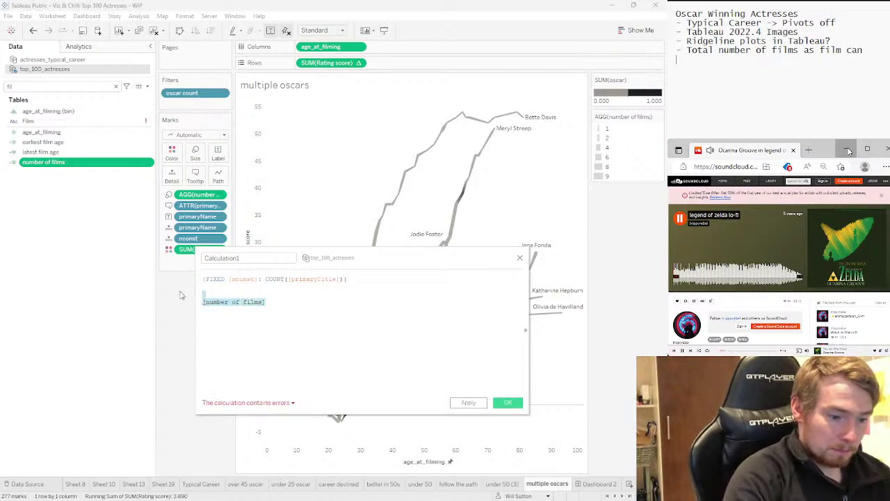
{"action": "key", "text": "BackSpace"}
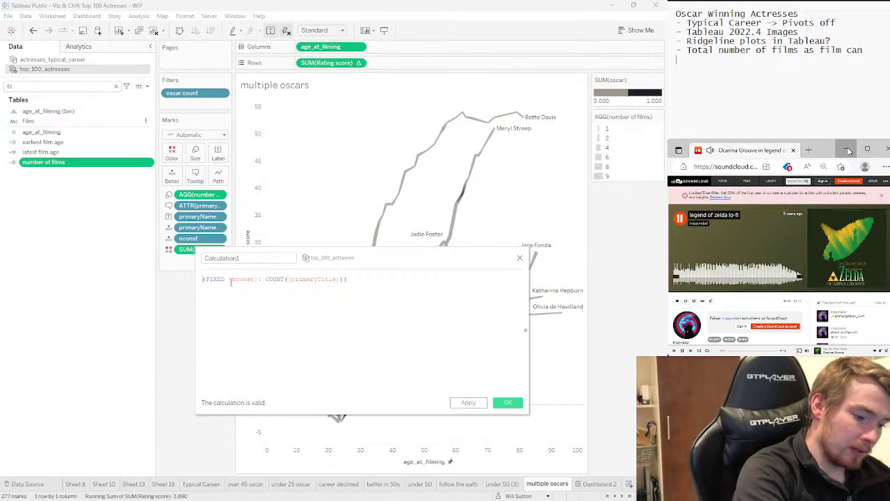
Insert the condition IF [age_at_filming]=[earliest film age] above the FIXED expression
{"action": "type", "text": "IF"}
{"action": "key", "text": "Return"}
{"action": "key", "text": "Return"}
{"action": "key", "text": "Return"}
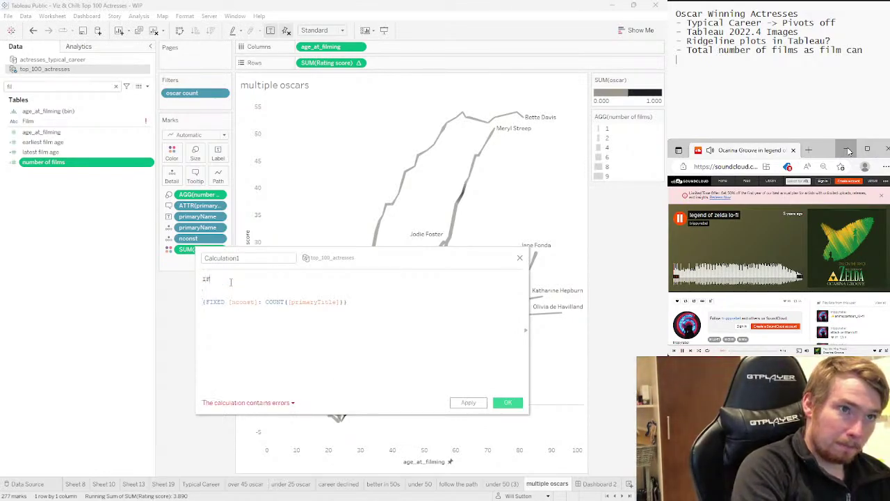
{"action": "type", "text": "age"}
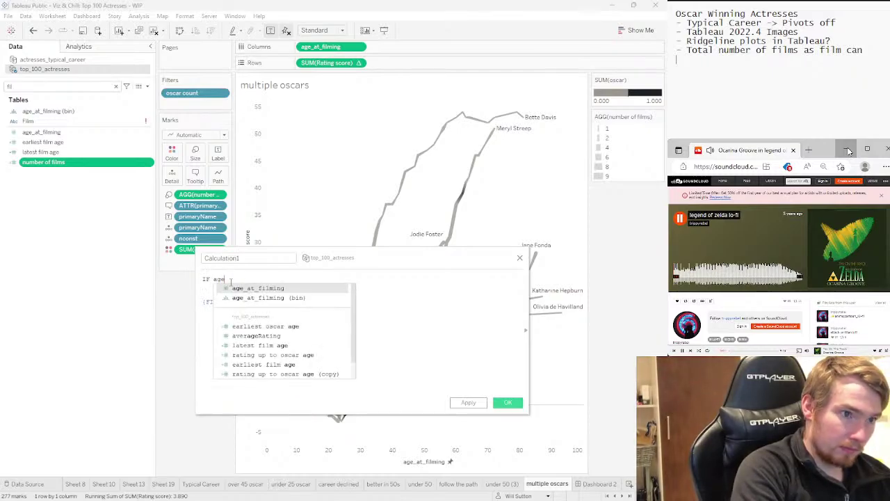
{"action": "key", "text": "Return"}
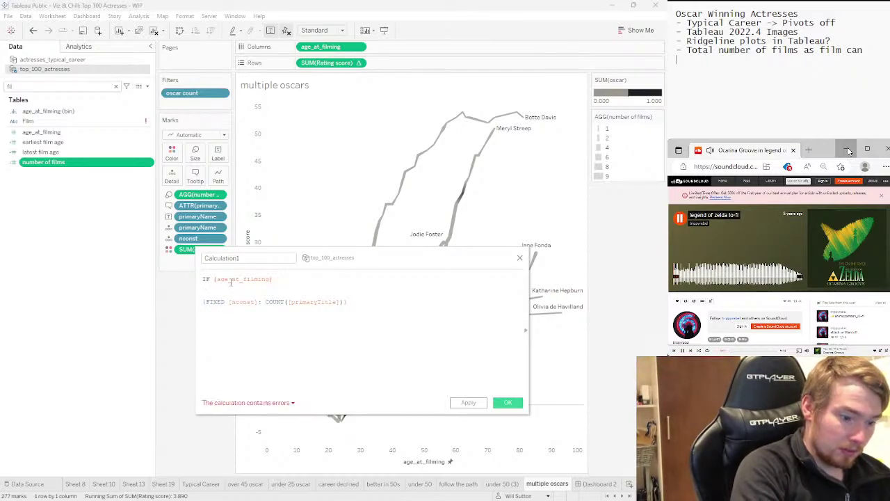
{"action": "type", "text": ">="}
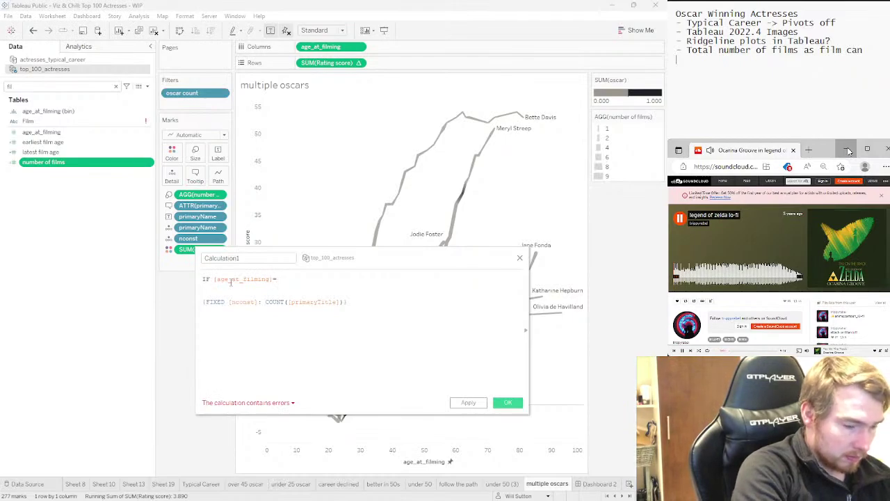
{"action": "type", "text": "ea"}
{"action": "key", "text": "Return"}
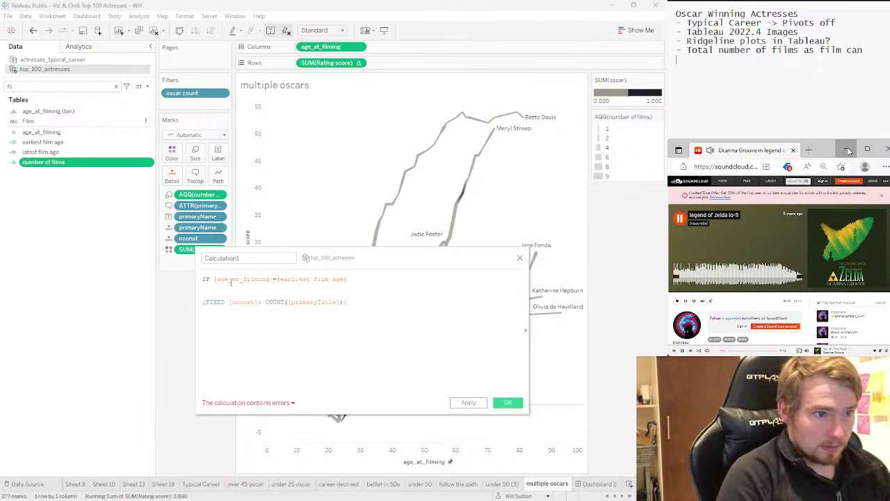
Complete the conditional formula with THEN before the FIXED expression and END after it, and save the calculation
{"action": "type", "text": "THEN"}
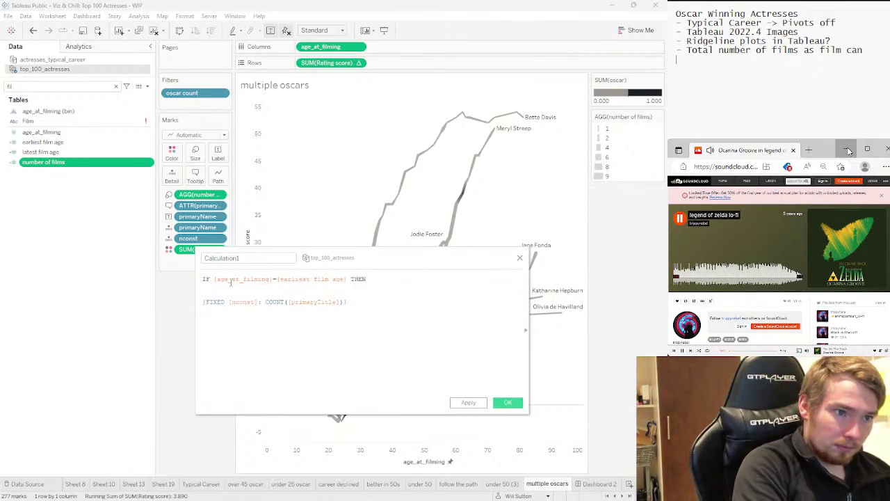
{"action": "key", "text": "Delete"}
{"action": "key", "text": "Delete"}
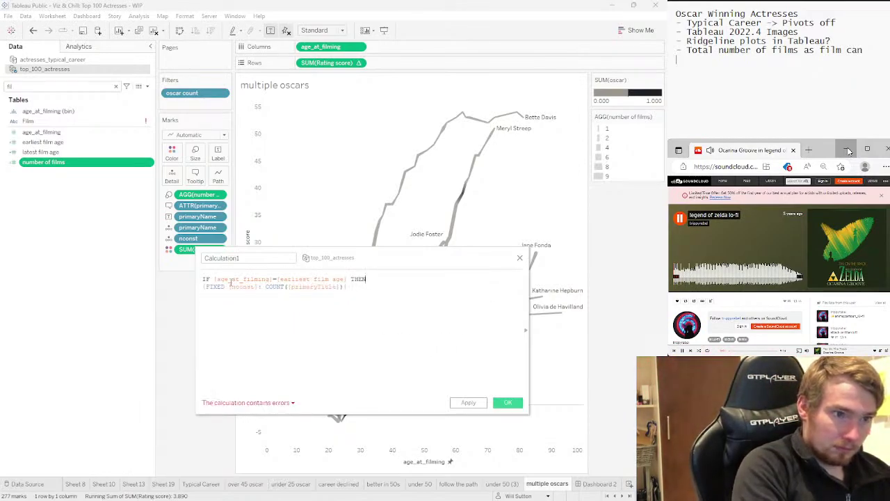
{"action": "type", "text": "END"}
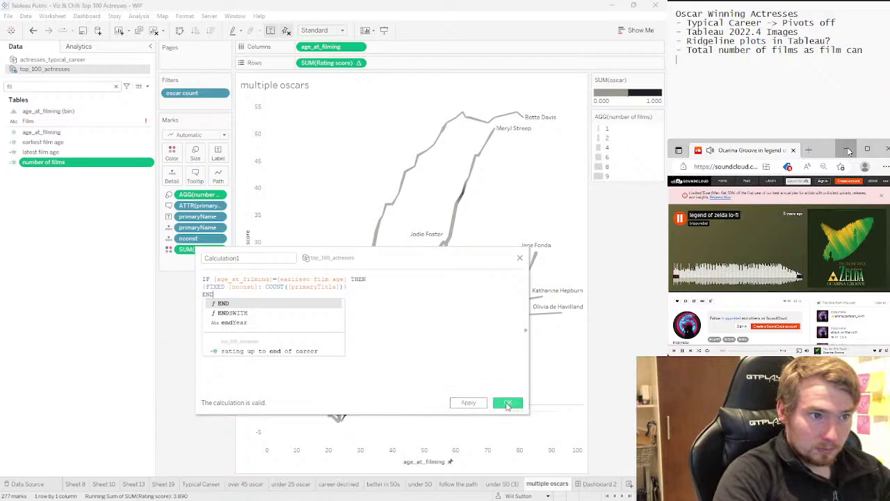
{"action": "left_click", "coordinate": [507, 404]}
Clear the field search and rename Calculation1 as total films in career
{"action": "left_click", "coordinate": [97, 151]}
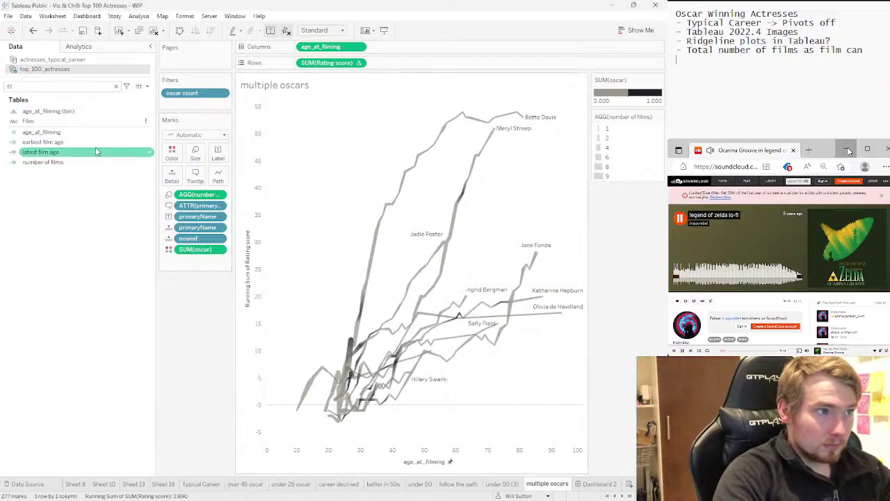
{"action": "left_click", "coordinate": [73, 162]}
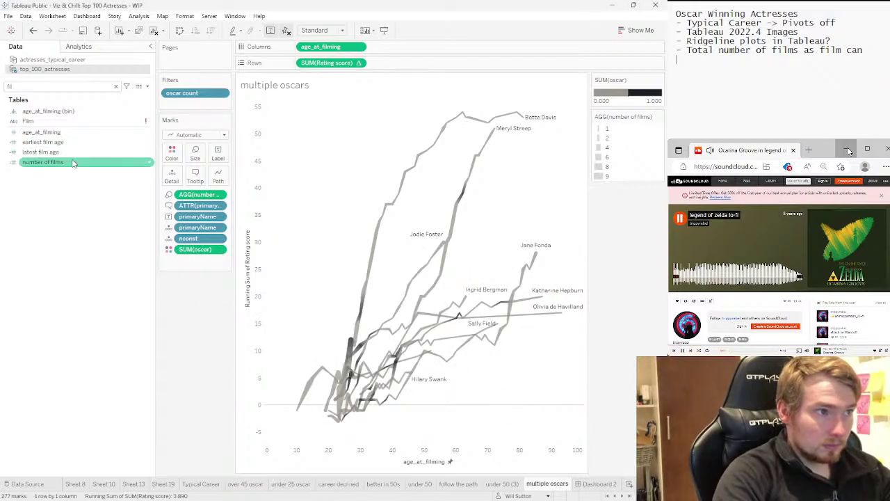
{"action": "left_click", "coordinate": [115, 85]}
{"action": "left_click", "coordinate": [87, 224]}
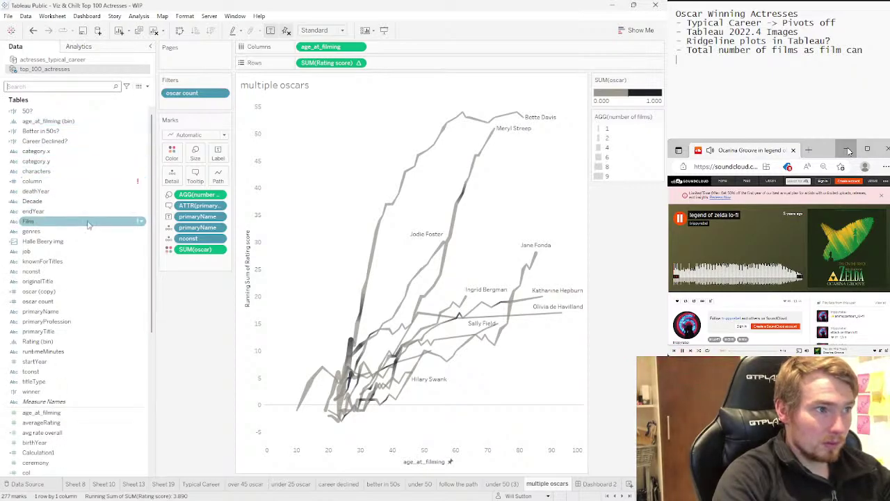
{"action": "scroll", "coordinate": [48, 445], "scroll_direction": "down", "scroll_amount": 1}
{"action": "left_click", "coordinate": [47, 422]}
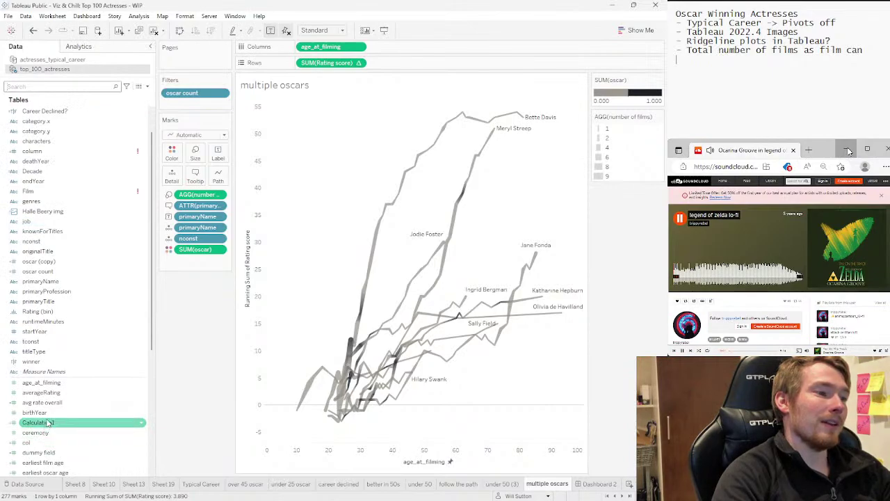
{"action": "right_click", "coordinate": [47, 422]}
{"action": "left_click", "coordinate": [82, 248]}
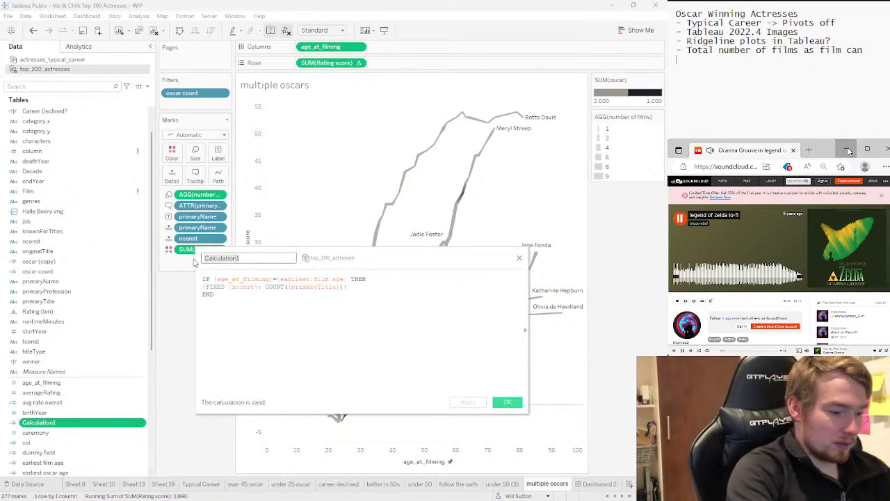
{"action": "type", "text": "tot"}
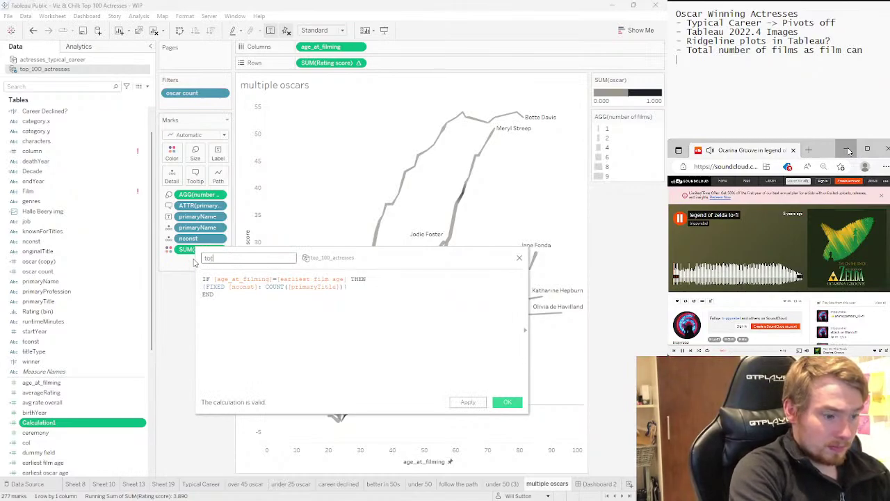
{"action": "type", "text": "al films i"}
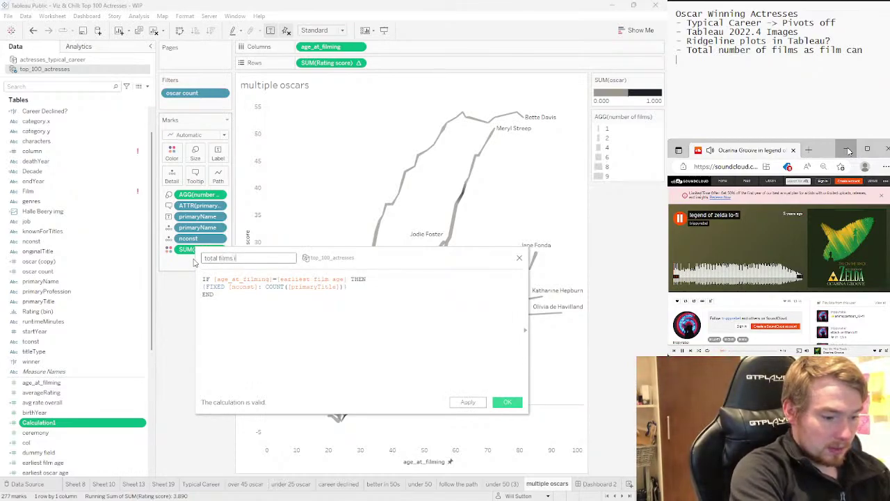
{"action": "type", "text": "n career"}
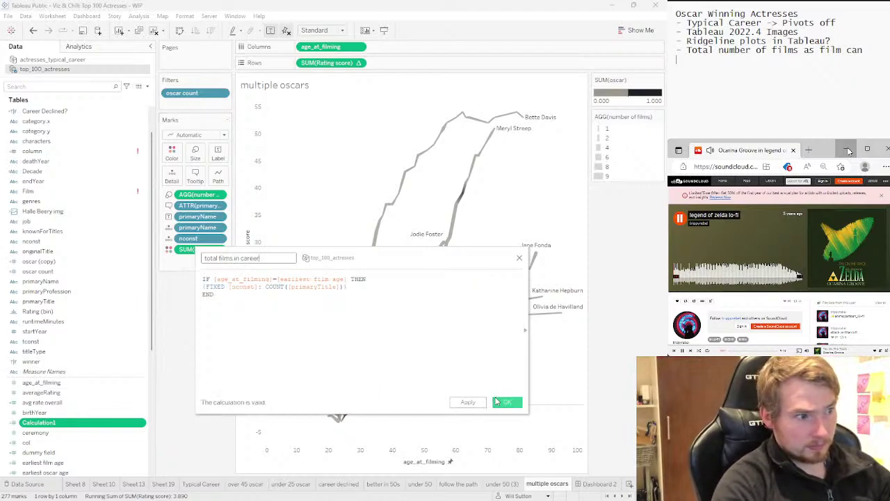
{"action": "left_click", "coordinate": [507, 402]}
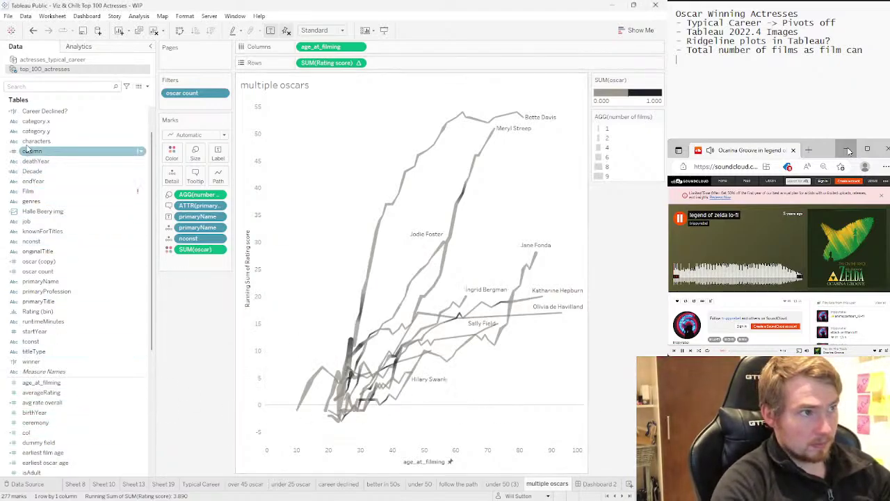
Search the fields for "tot" and add total films in career to Rows after the Rating score measure
{"action": "left_click", "coordinate": [12, 86]}
{"action": "type", "text": "tot"}
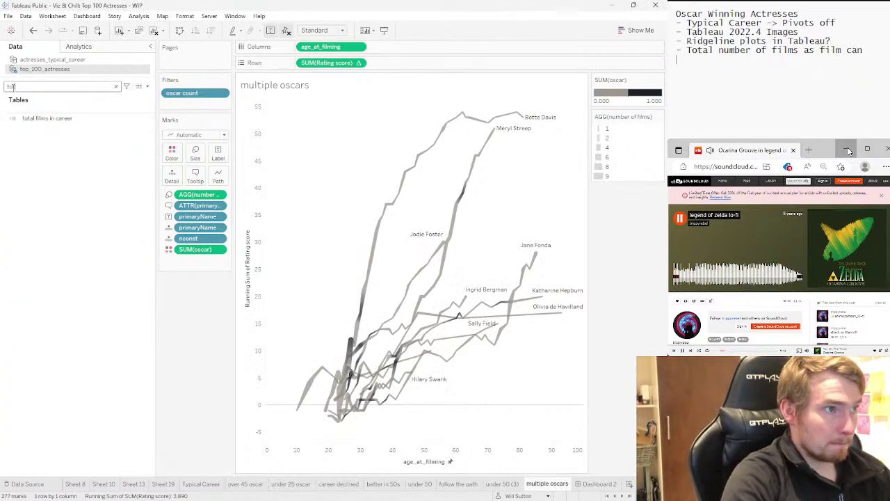
{"action": "left_click", "coordinate": [68, 121]}
{"action": "left_click_drag", "start_coordinate": [66, 123], "coordinate": [420, 67]}
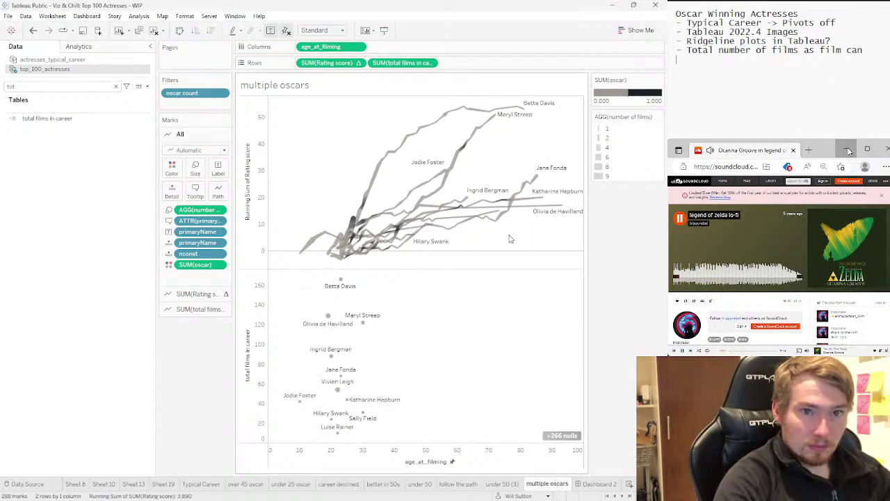
Set the mark type of the total films in career chart to Circle
{"action": "left_click", "coordinate": [215, 310]}
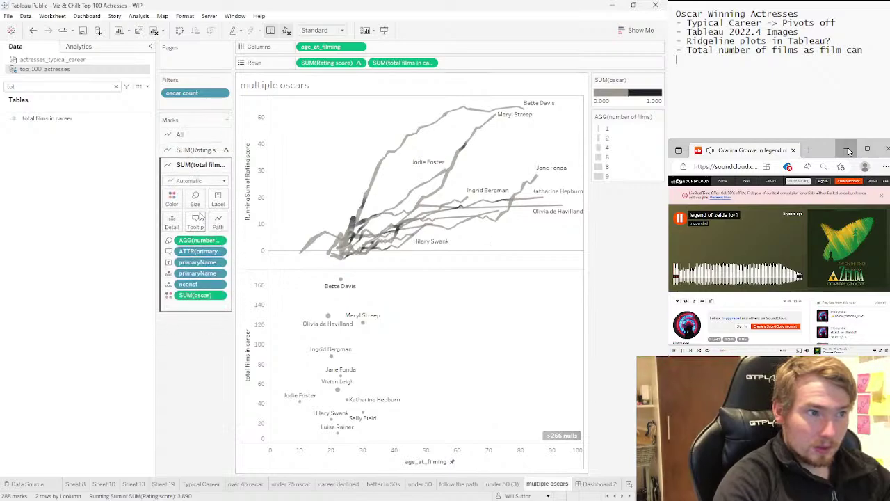
{"action": "left_click", "coordinate": [199, 181]}
{"action": "left_click", "coordinate": [192, 246]}
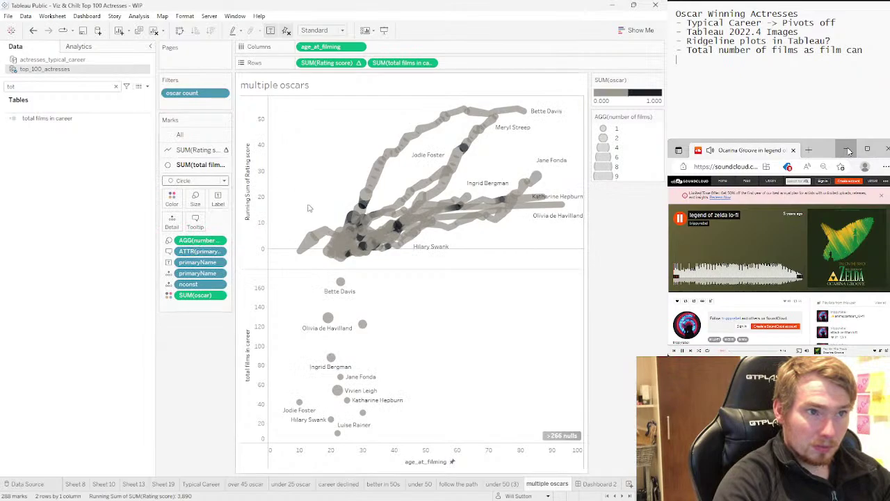
{"action": "mouse_move", "coordinate": [332, 235]}
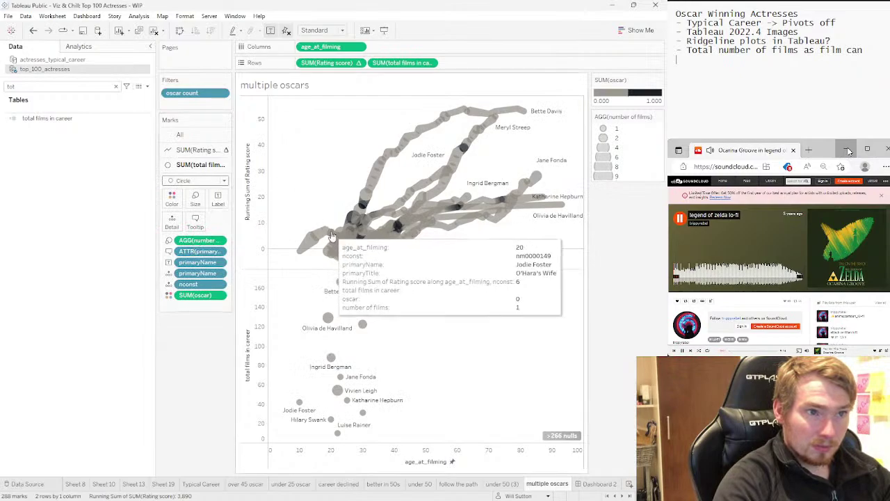
Replace number of films with total films in career as the size encoding of the circle marks
{"action": "left_click", "coordinate": [220, 240]}
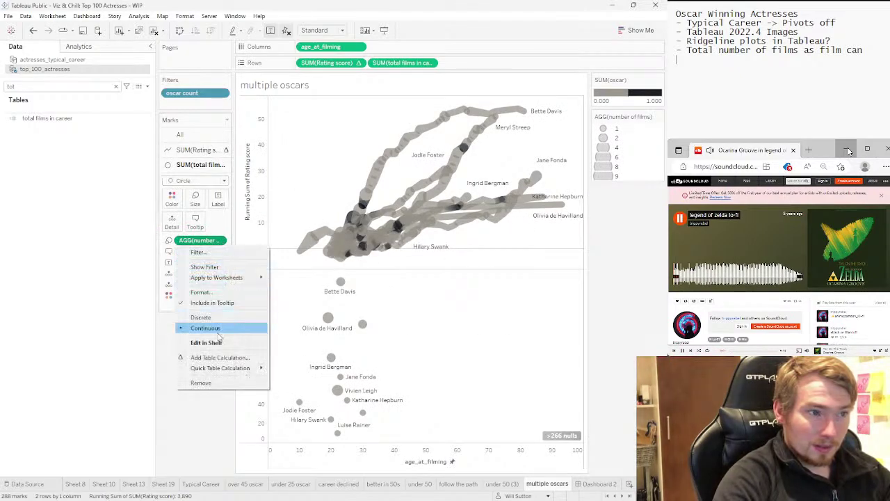
{"action": "left_click", "coordinate": [192, 383]}
{"action": "left_click_drag", "start_coordinate": [52, 119], "coordinate": [196, 204]}
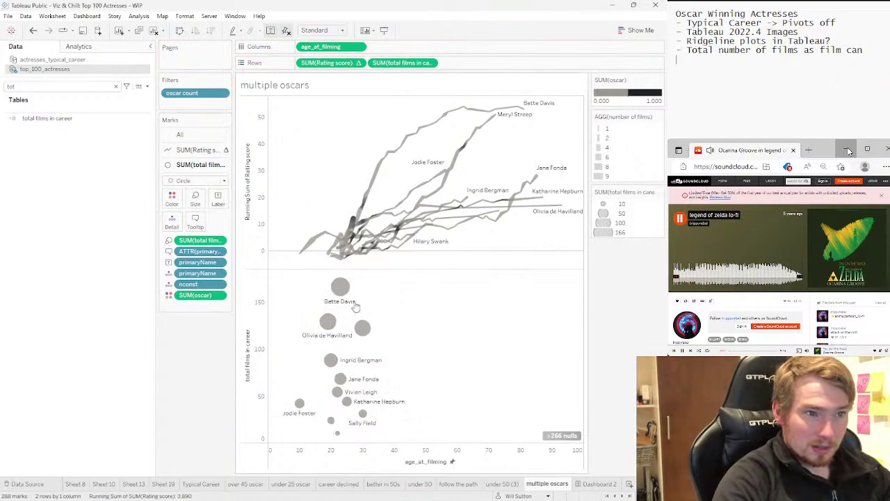
Combine the total films in career circles with the Rating score lines as a dual-axis chart
{"action": "mouse_move", "coordinate": [349, 301]}
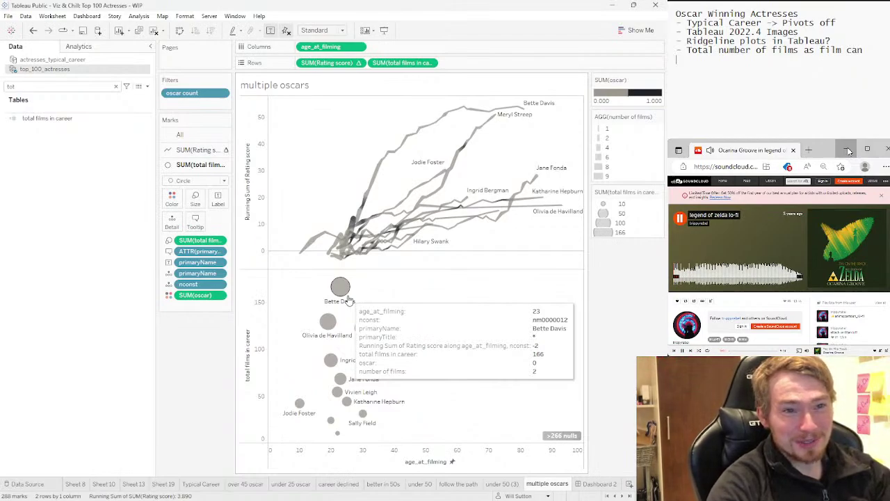
{"action": "mouse_move", "coordinate": [336, 322]}
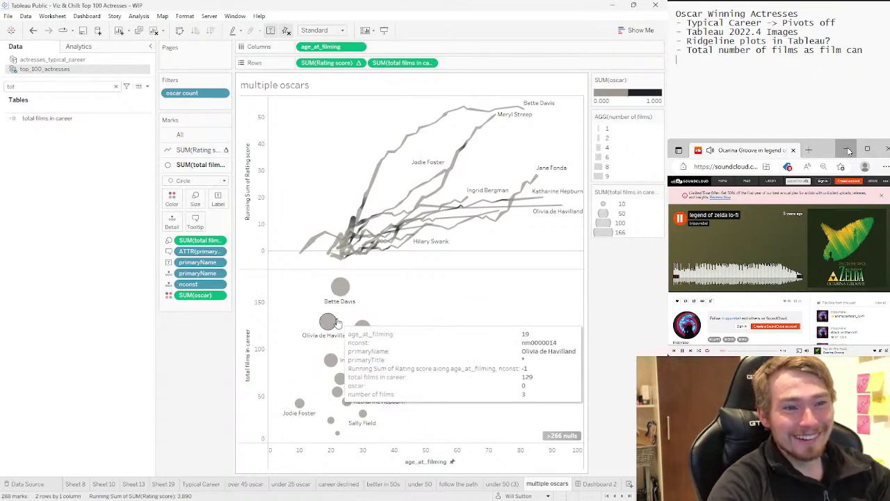
{"action": "mouse_move", "coordinate": [324, 348]}
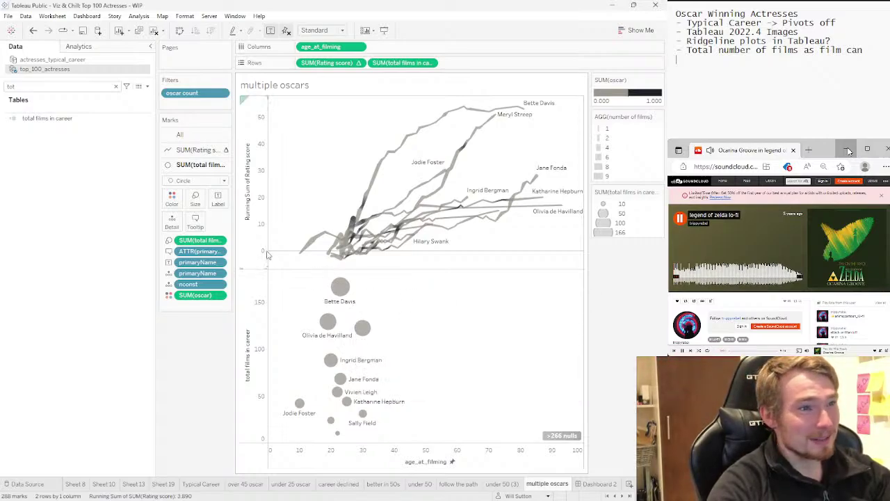
{"action": "right_click", "coordinate": [268, 332]}
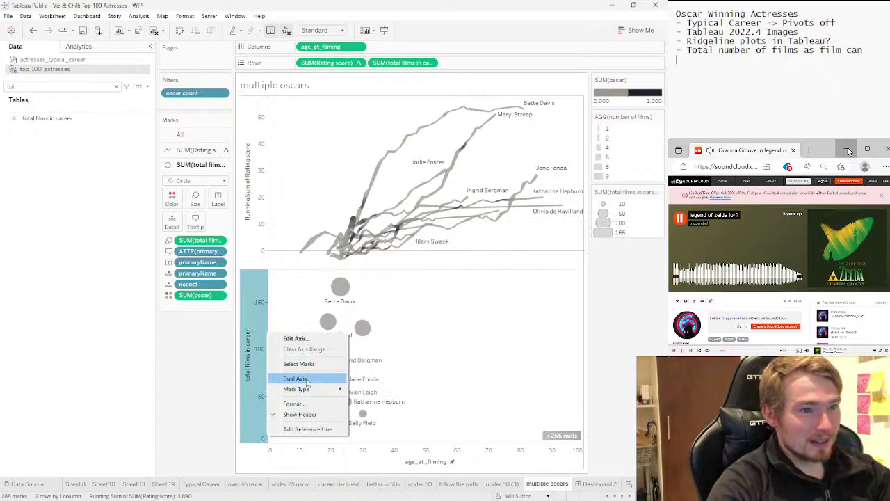
{"action": "left_click", "coordinate": [295, 378]}
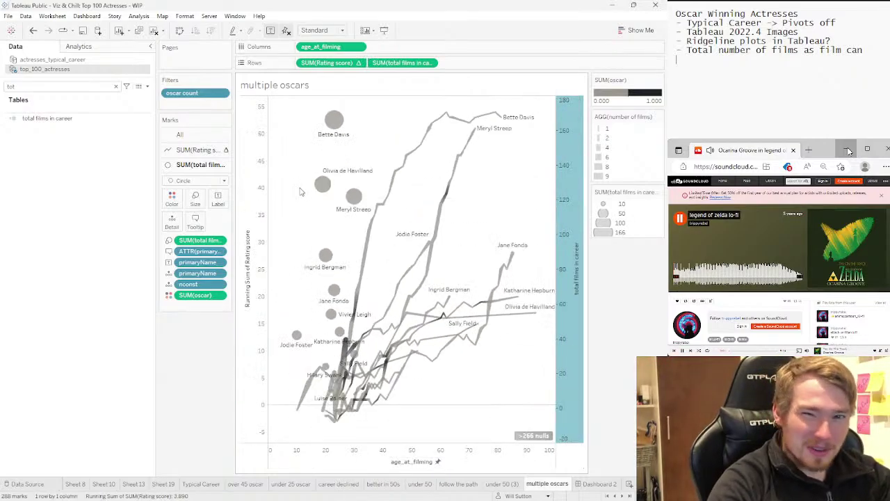
Reorder the Rows measures so that Rating score comes after total films in career, drawing the lines over the circles
{"action": "mouse_move", "coordinate": [334, 123]}
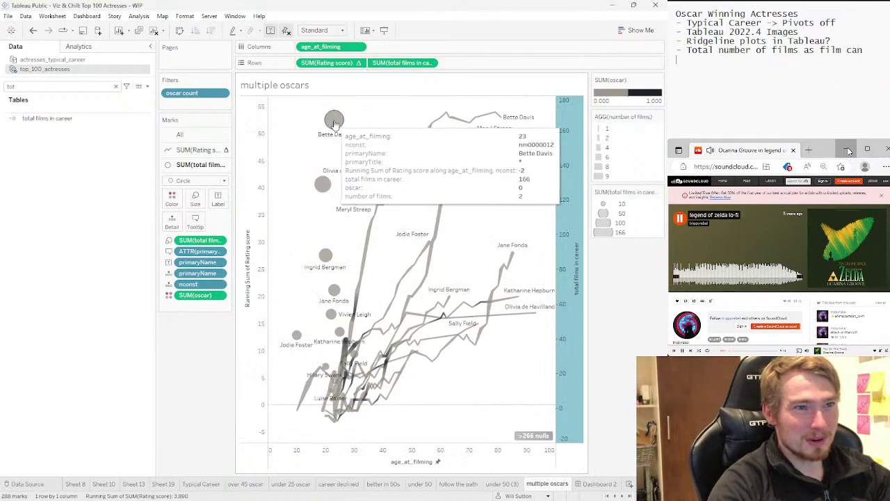
{"action": "mouse_move", "coordinate": [379, 188]}
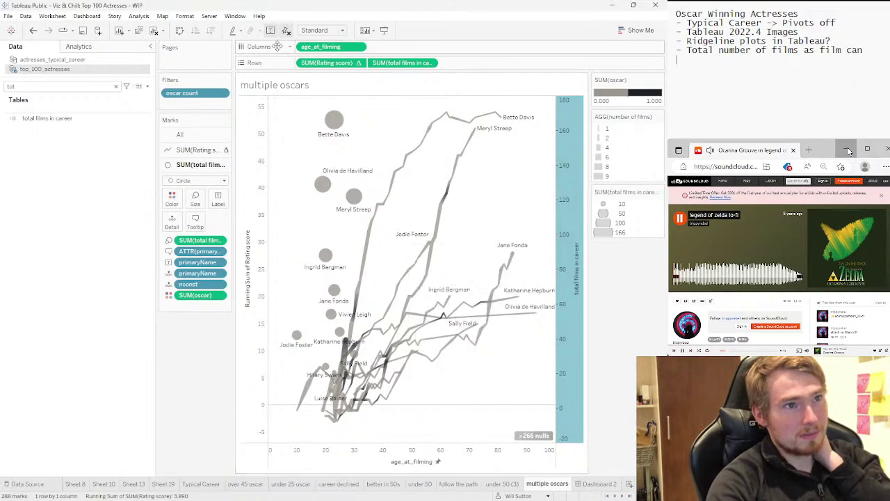
{"action": "left_click_drag", "start_coordinate": [319, 61], "coordinate": [455, 64]}
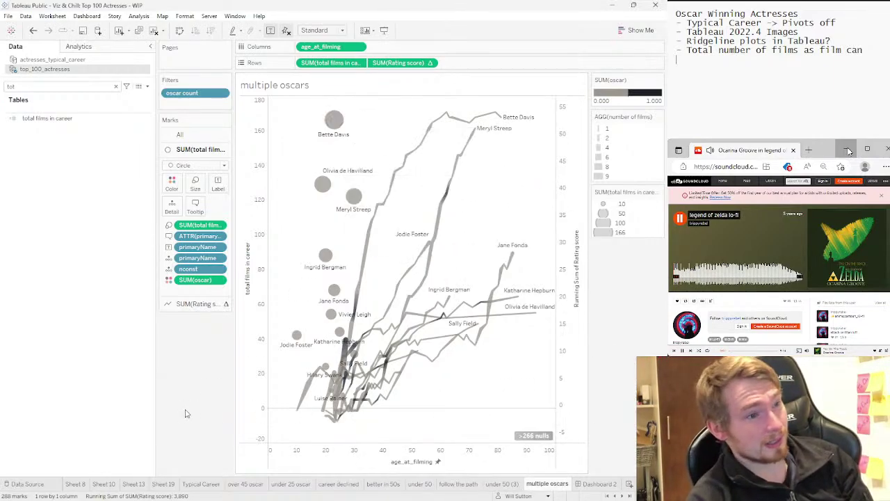
Check the multiple oscars chart on Dashboard 2 and save the workbook to Tableau Public
{"action": "left_click", "coordinate": [599, 483]}
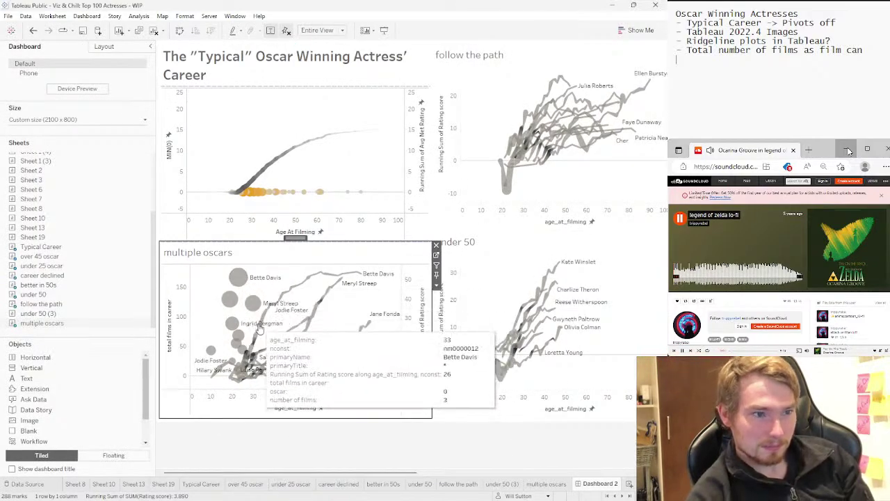
{"action": "mouse_move", "coordinate": [259, 285]}
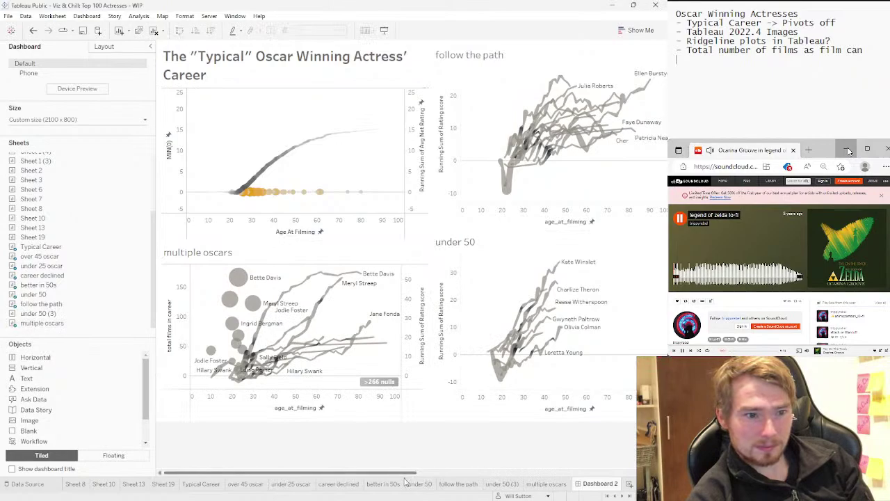
{"action": "left_click_drag", "start_coordinate": [402, 474], "coordinate": [324, 473]}
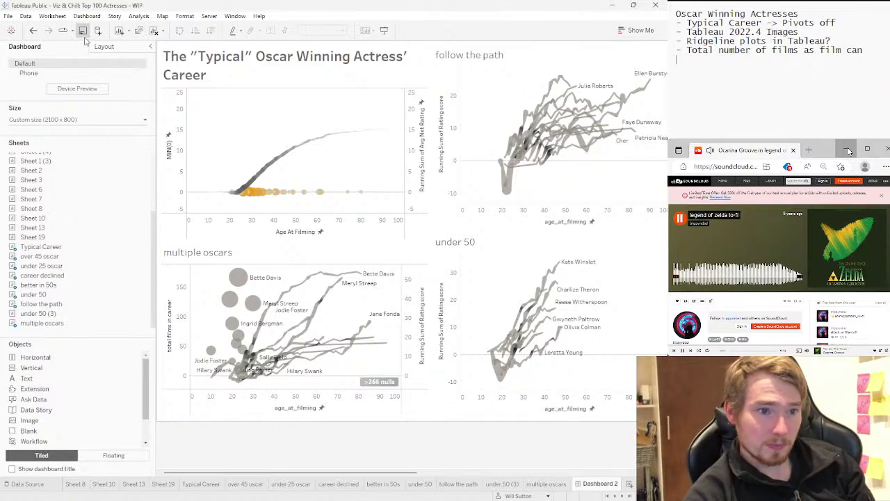
{"action": "left_click", "coordinate": [83, 33]}
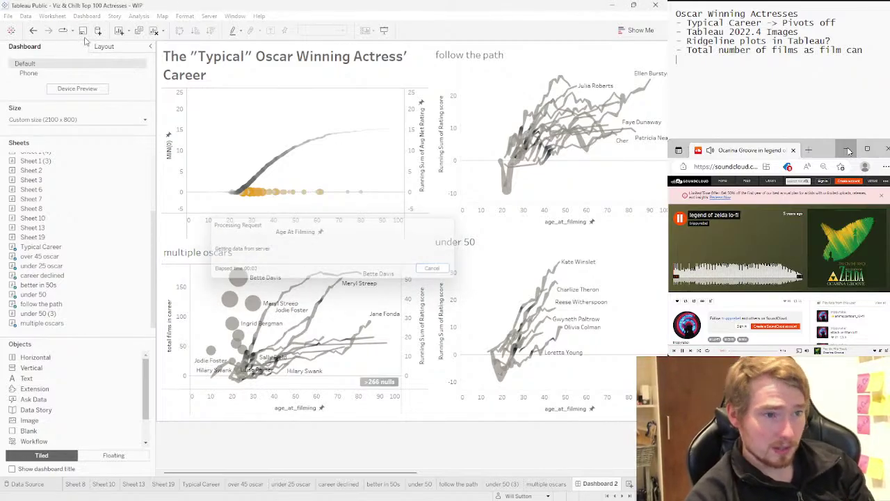
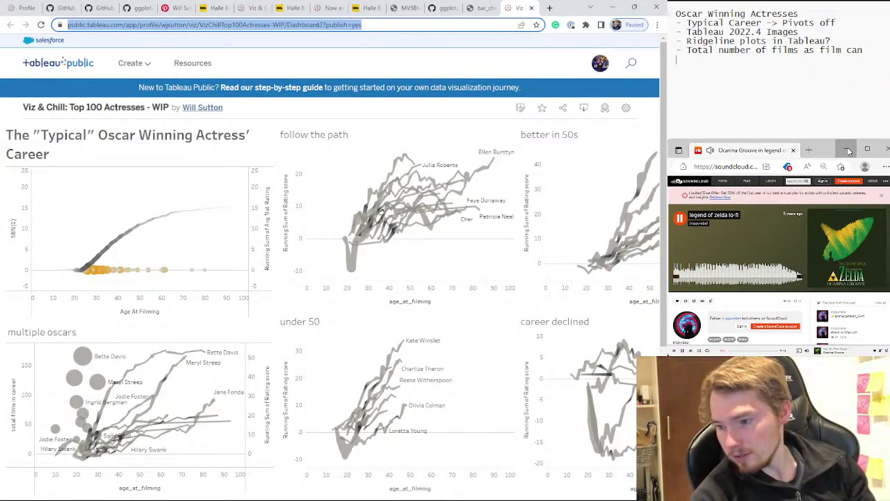
Switch to RStudio, widen the console and run head(oscar_df) to inspect the data's columns
{"action": "key", "text": "alt+Tab"}
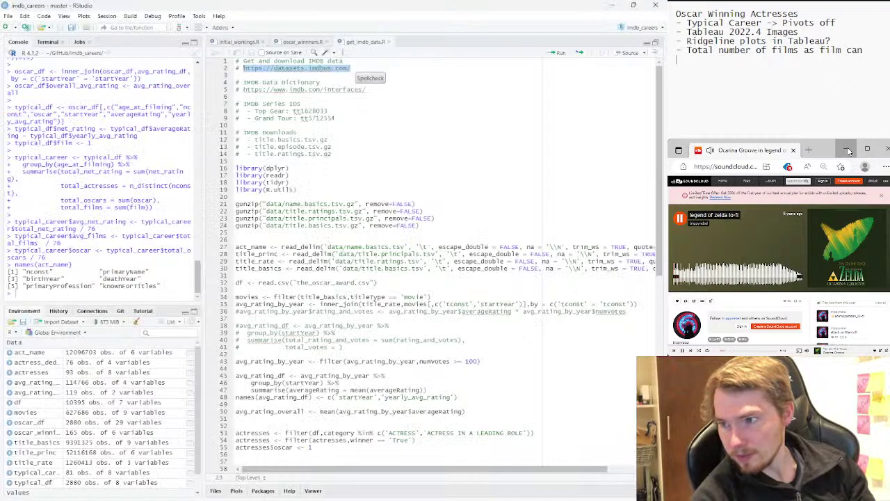
{"action": "key", "text": "Page_Down"}
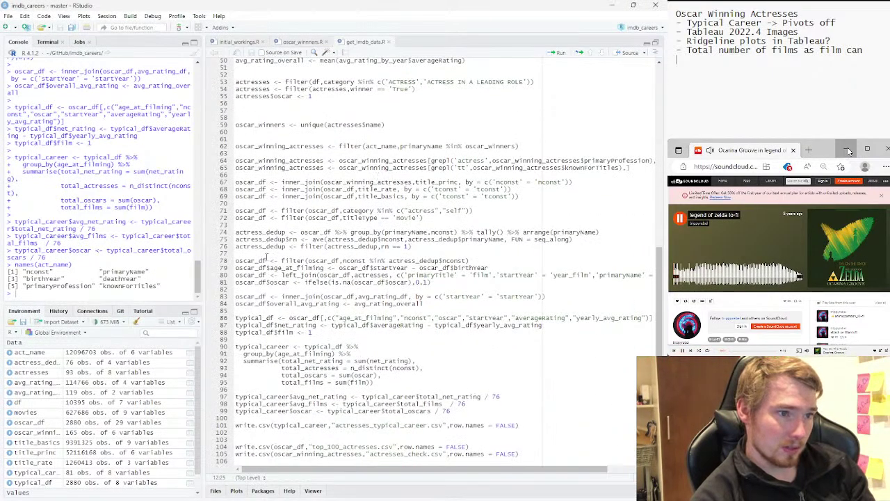
{"action": "key", "text": "shift+Home"}
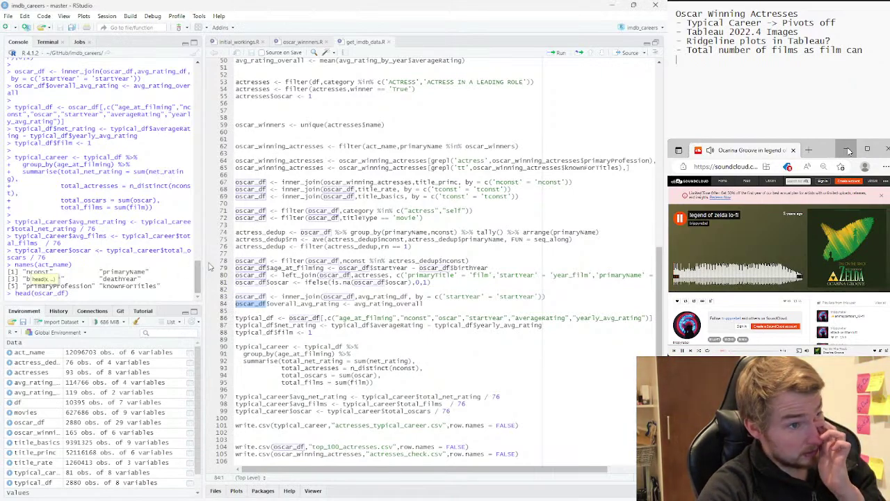
{"action": "left_click_drag", "start_coordinate": [203, 269], "coordinate": [353, 241]}
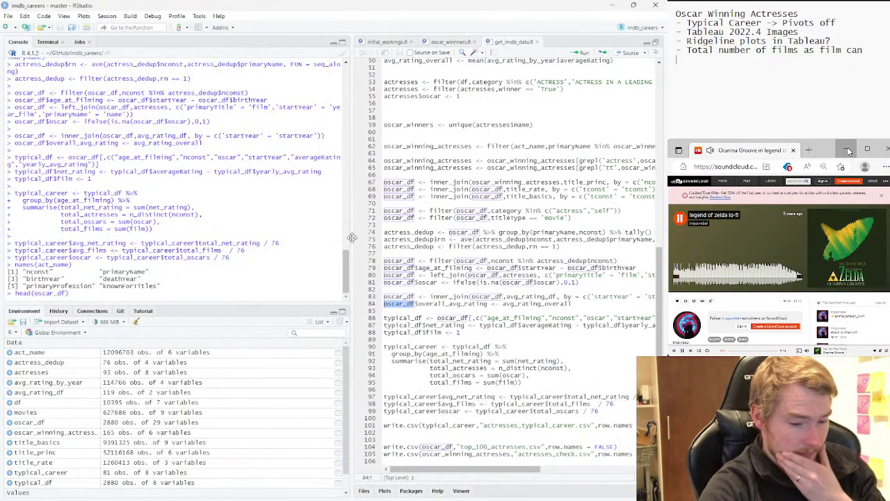
{"action": "key", "text": "Return"}
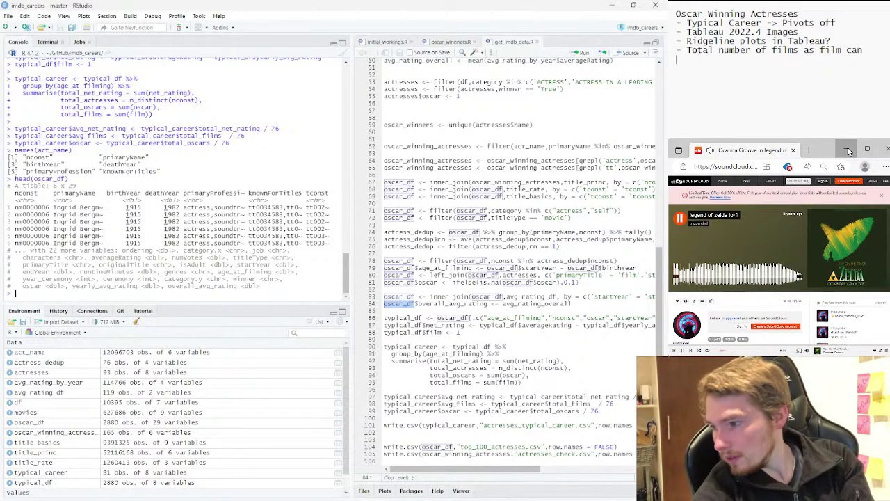
Switch back to Tableau Public and delete the under 50 (3) worksheet
{"action": "key", "text": "alt+Tab"}
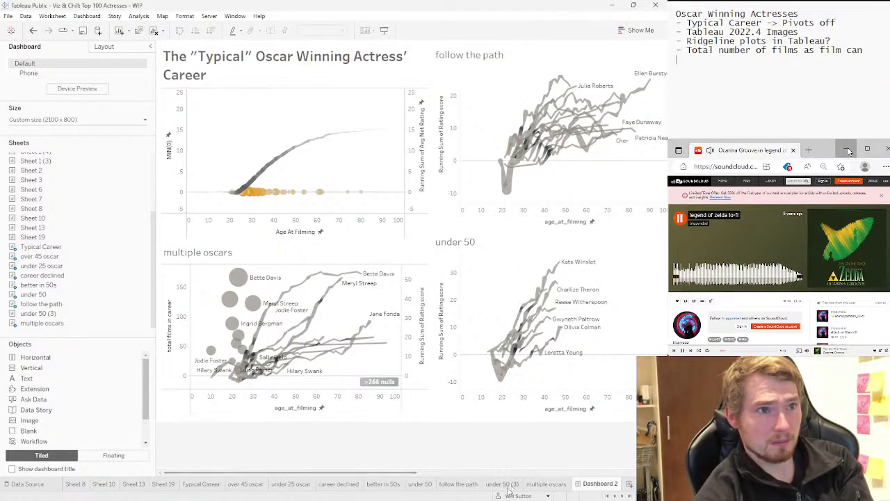
{"action": "left_click", "coordinate": [505, 484]}
{"action": "right_click", "coordinate": [510, 487]}
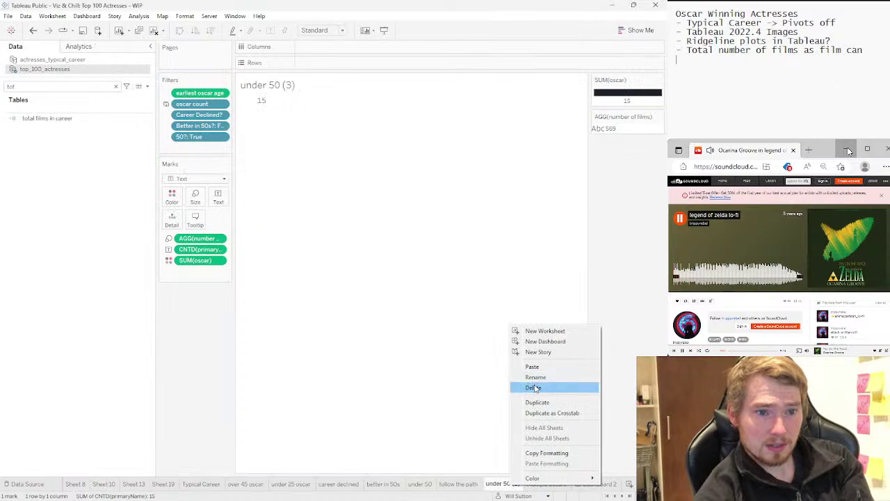
{"action": "left_click", "coordinate": [535, 386]}
Look through the worksheets from follow the path back to Typical Career and clear the field search
{"action": "left_click", "coordinate": [452, 490]}
{"action": "left_click", "coordinate": [485, 486]}
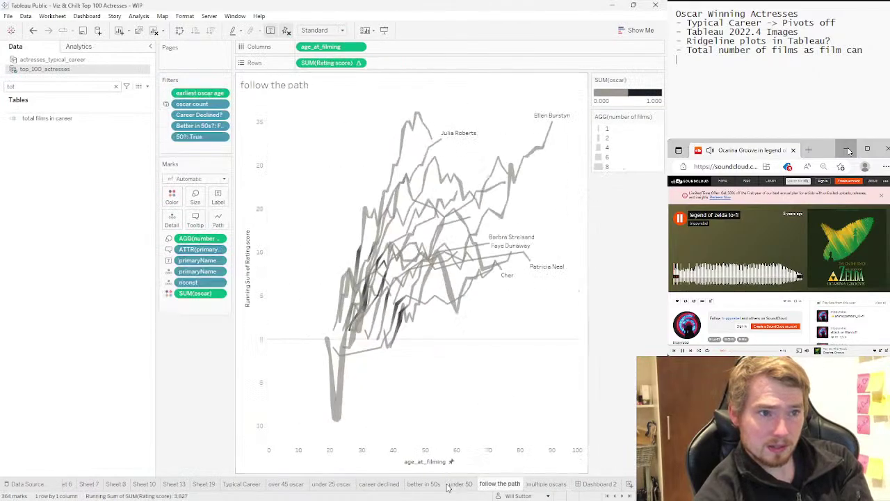
{"action": "left_click", "coordinate": [438, 487]}
{"action": "left_click", "coordinate": [398, 490]}
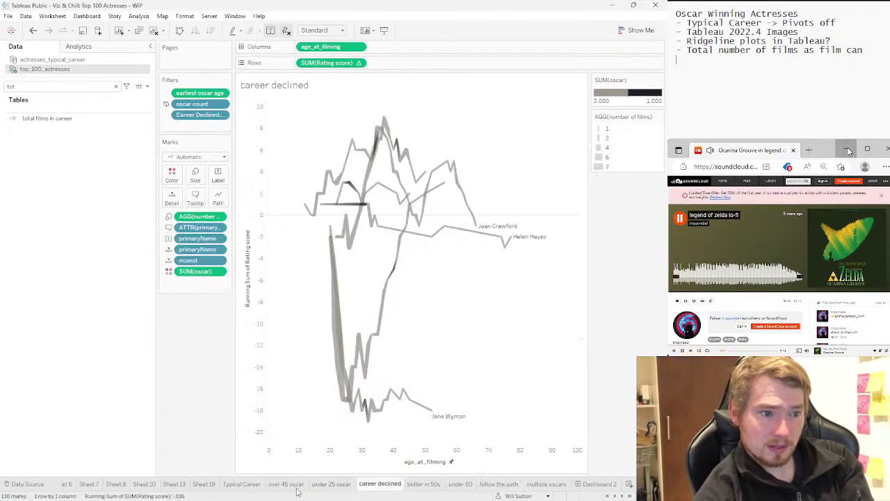
{"action": "left_click", "coordinate": [286, 484]}
{"action": "left_click", "coordinate": [242, 484]}
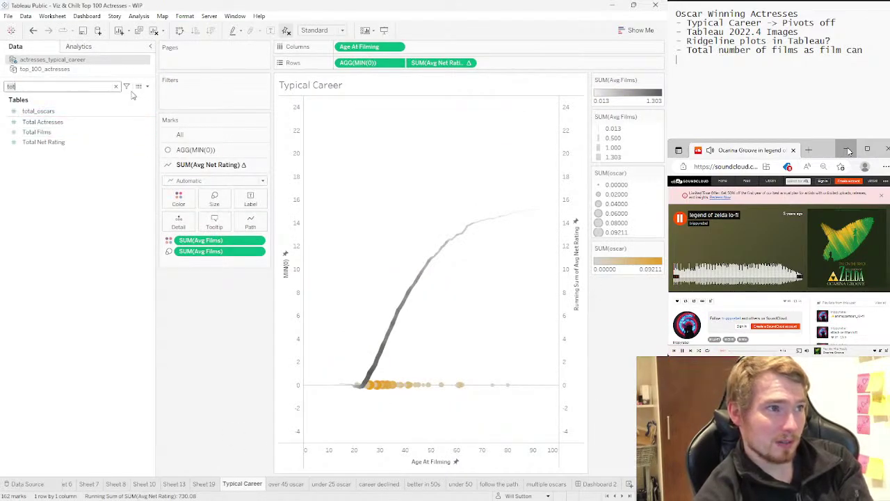
{"action": "left_click", "coordinate": [117, 86]}
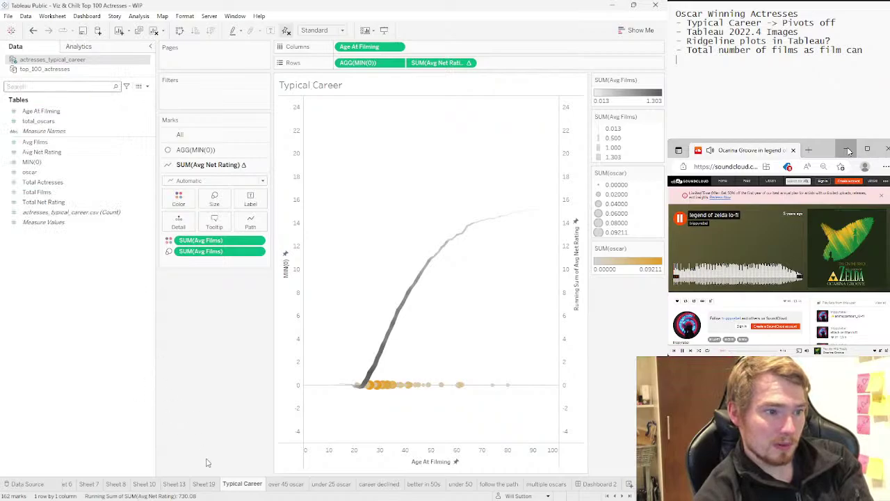
Delete the Sheet 19 worksheet with the typical career measures table
{"action": "left_click", "coordinate": [212, 486]}
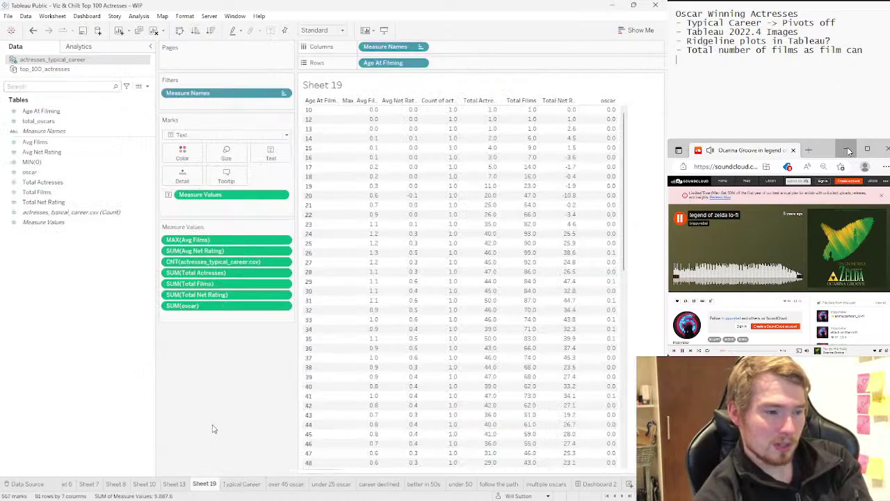
{"action": "right_click", "coordinate": [195, 489]}
{"action": "left_click", "coordinate": [212, 384]}
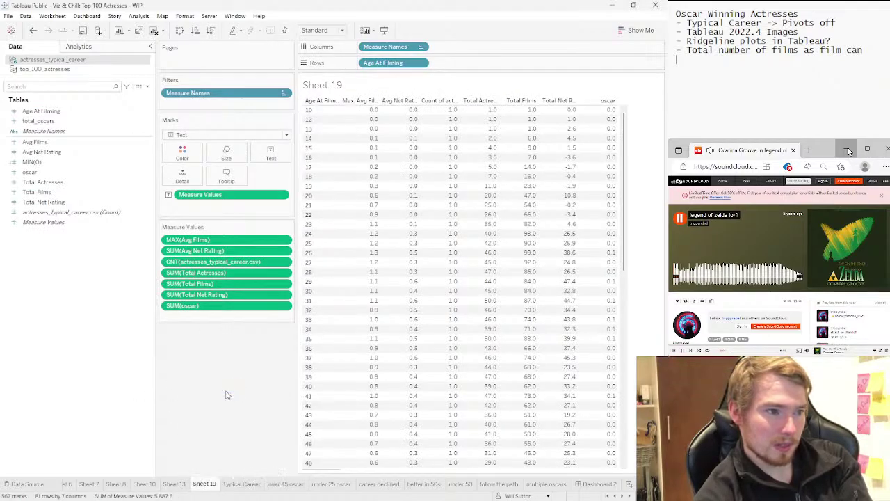
Delete the worksheets from Sheet 6 through Sheet 13 together
{"action": "left_click", "coordinate": [204, 483]}
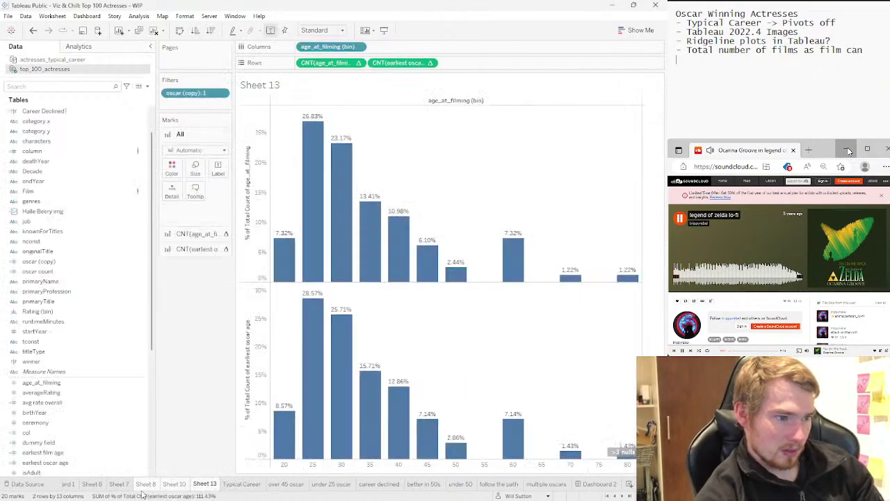
{"action": "right_click", "coordinate": [96, 489]}
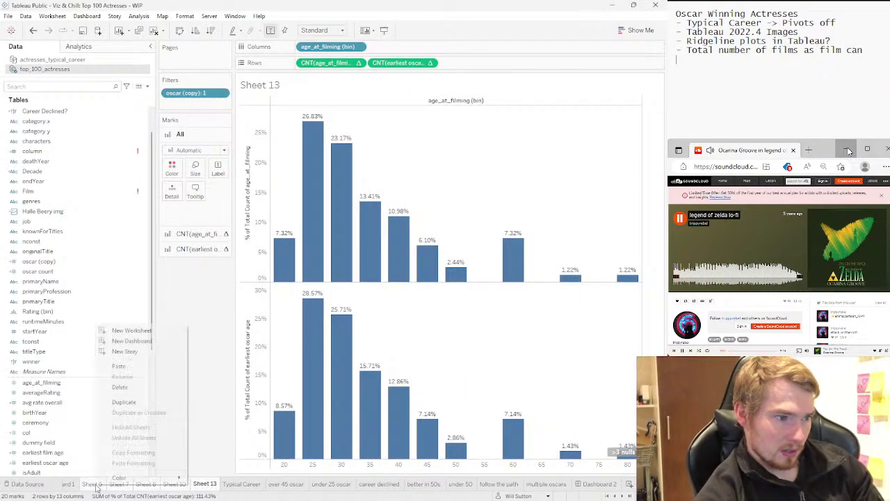
{"action": "left_click", "coordinate": [141, 394]}
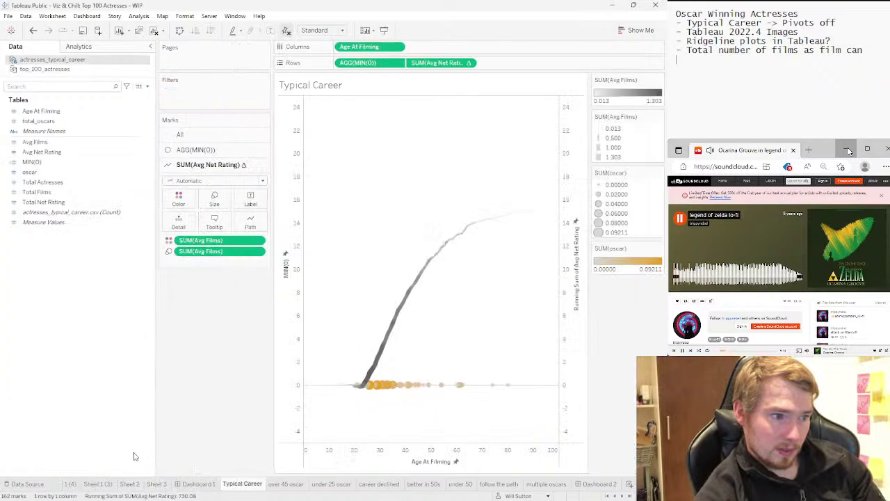
Look over Dashboard 1 and delete it from the workbook
{"action": "left_click", "coordinate": [185, 486]}
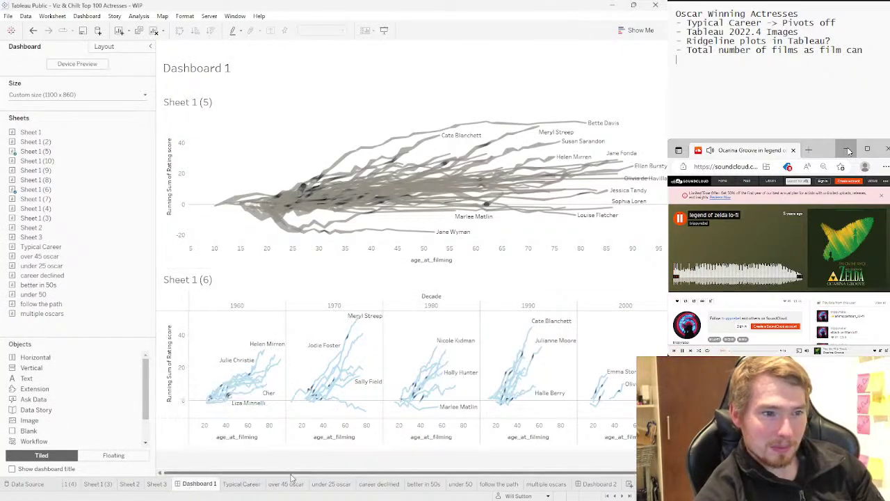
{"action": "scroll", "coordinate": [301, 468], "scroll_direction": "right", "scroll_amount": 1}
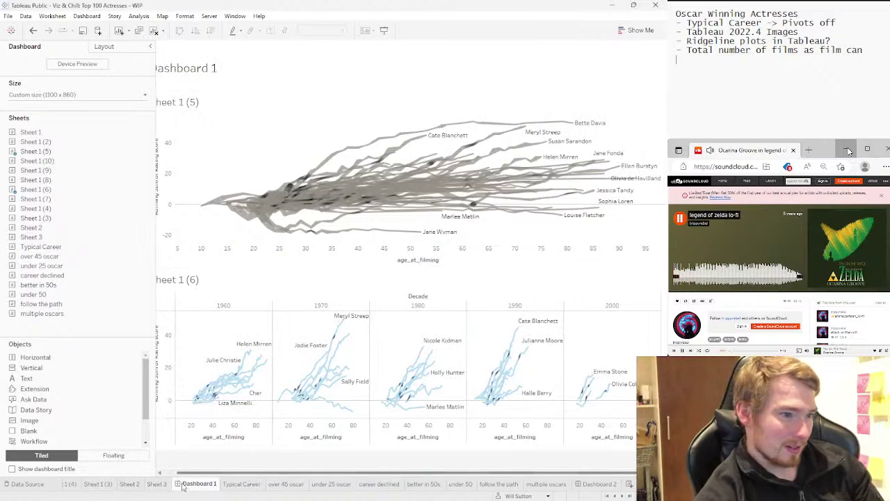
{"action": "right_click", "coordinate": [186, 483]}
{"action": "left_click", "coordinate": [212, 386]}
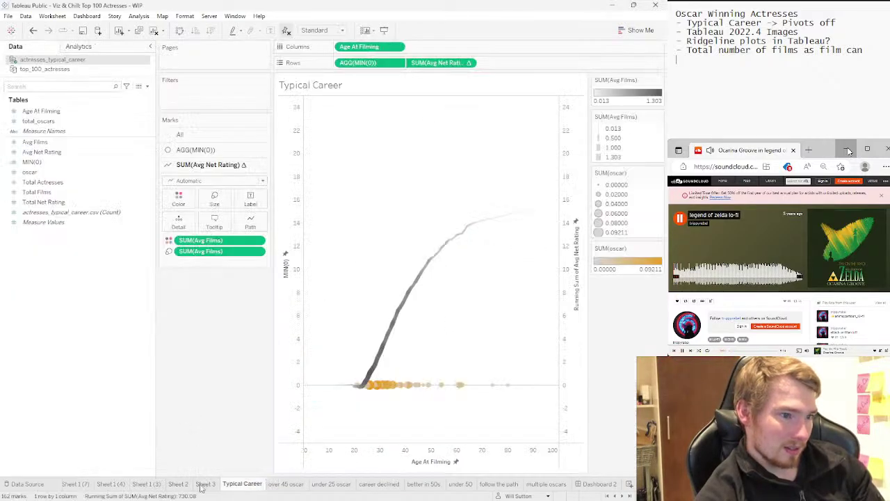
Delete the worksheets from Sheet 1 (7) through Sheet 3 together
{"action": "left_click", "coordinate": [201, 485]}
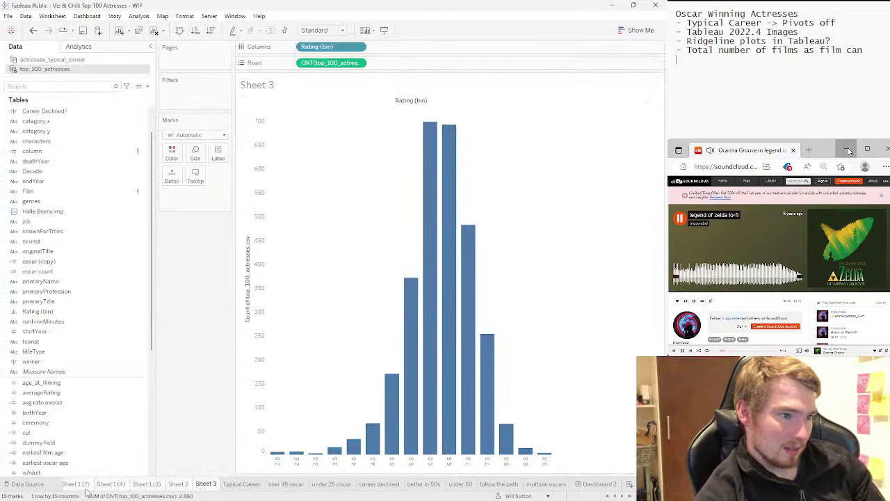
{"action": "right_click", "coordinate": [94, 484]}
{"action": "left_click", "coordinate": [136, 386]}
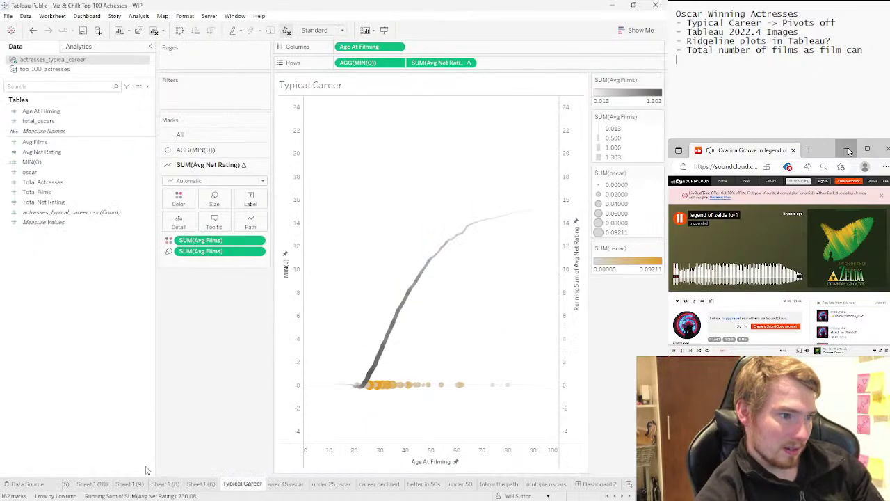
Delete the worksheets from Sheet 1 (10) through Sheet 1 (6) together
{"action": "left_click", "coordinate": [201, 484]}
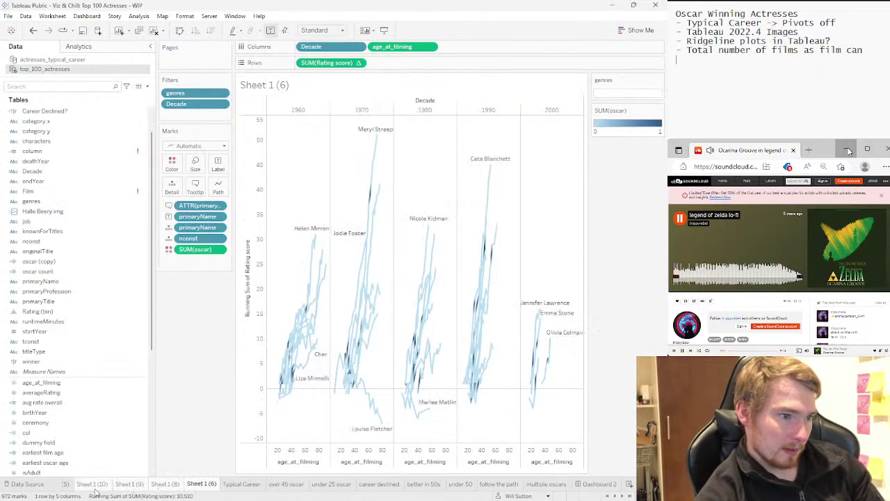
{"action": "right_click", "coordinate": [100, 485]}
{"action": "left_click", "coordinate": [124, 388]}
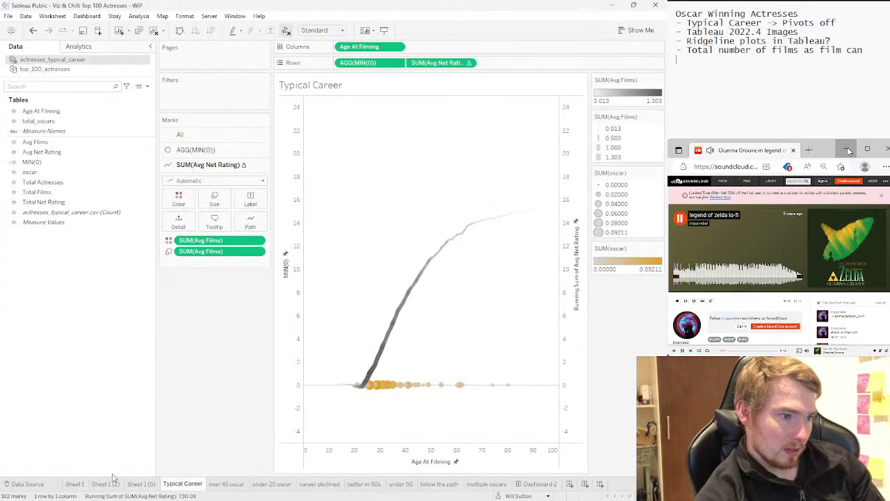
Delete the remaining unnamed worksheets Sheet 1, Sheet 1 (2) and Sheet 1 (5) together
{"action": "left_click", "coordinate": [137, 483]}
{"action": "left_click", "coordinate": [82, 486], "text": "shift"}
{"action": "right_click", "coordinate": [89, 486]}
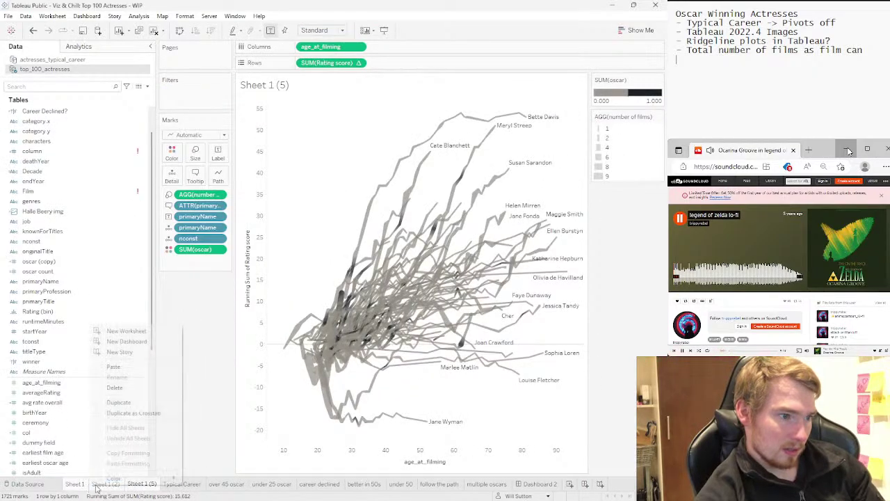
{"action": "left_click", "coordinate": [127, 395]}
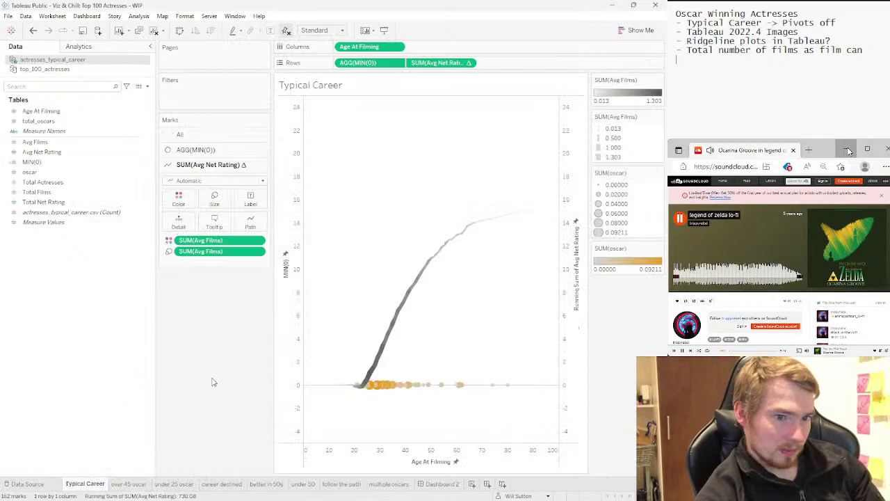
Delete the invalid column and Film fields from the top_100_actresses data source, working from the over 45 oscar worksheet
{"action": "left_click", "coordinate": [442, 484]}
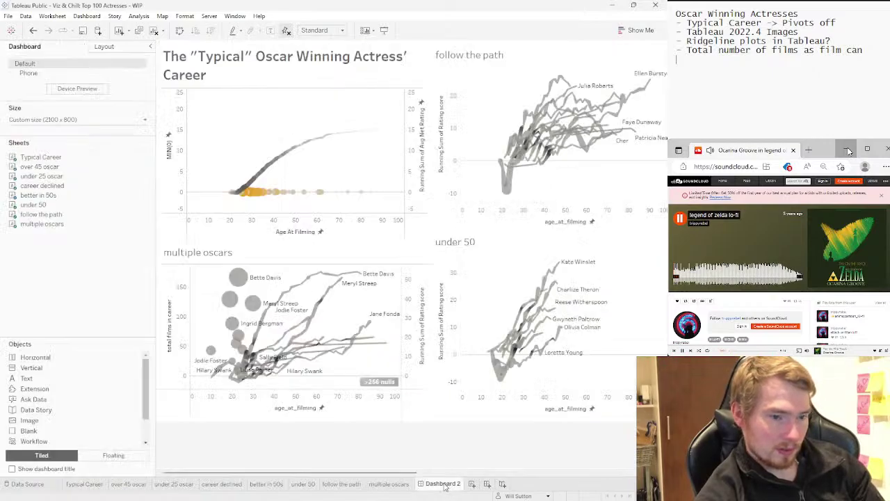
{"action": "left_click", "coordinate": [101, 485]}
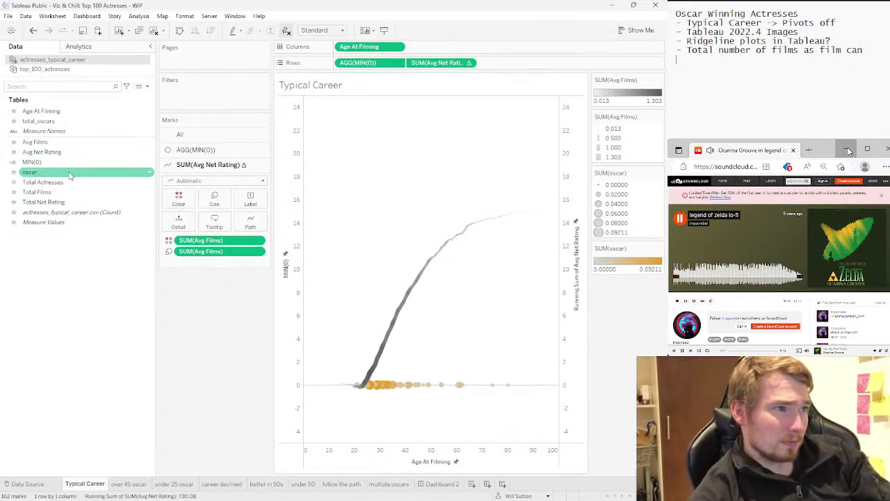
{"action": "left_click", "coordinate": [125, 482]}
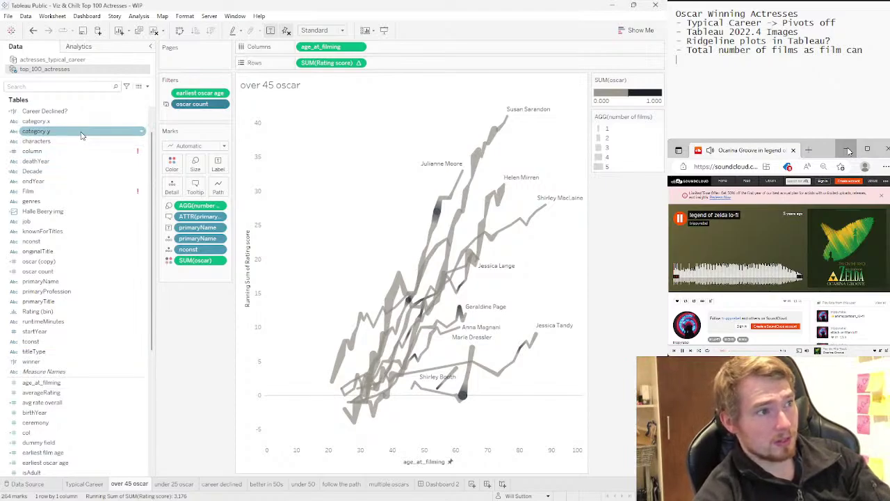
{"action": "right_click", "coordinate": [50, 155]}
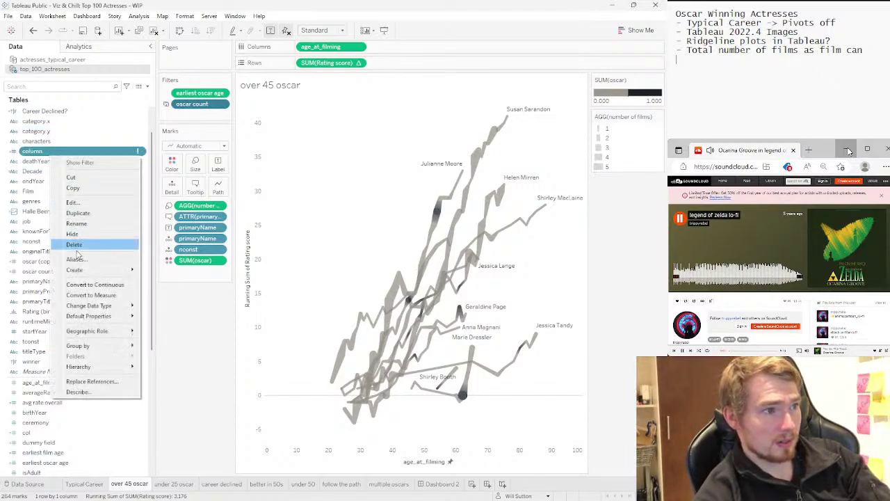
{"action": "left_click", "coordinate": [74, 244]}
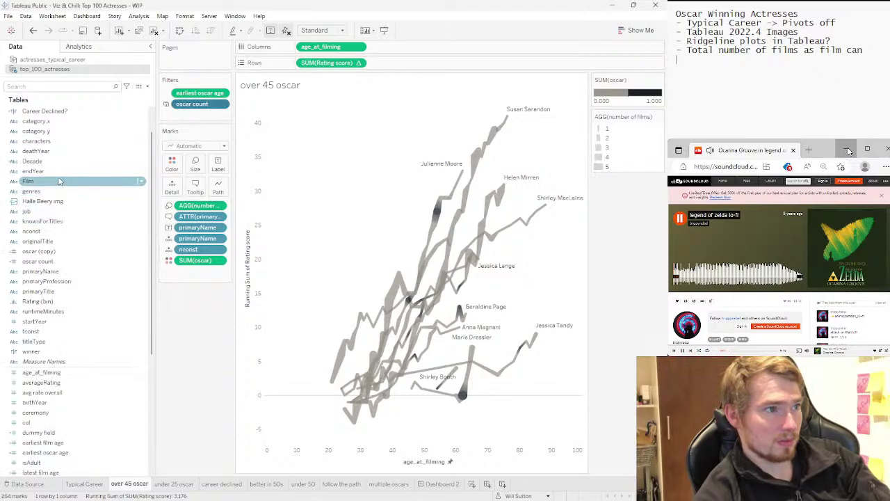
{"action": "right_click", "coordinate": [60, 180]}
{"action": "left_click", "coordinate": [70, 237]}
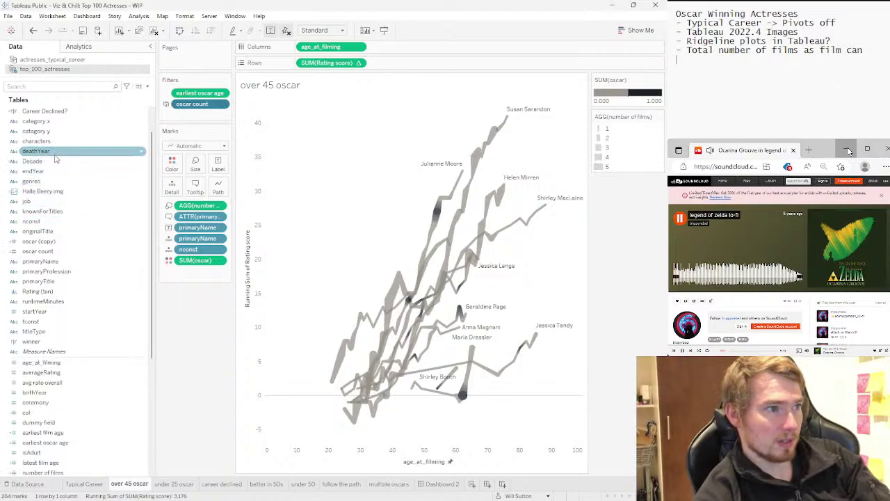
Delete the Decade field from the top_100_actresses data source
{"action": "right_click", "coordinate": [56, 161]}
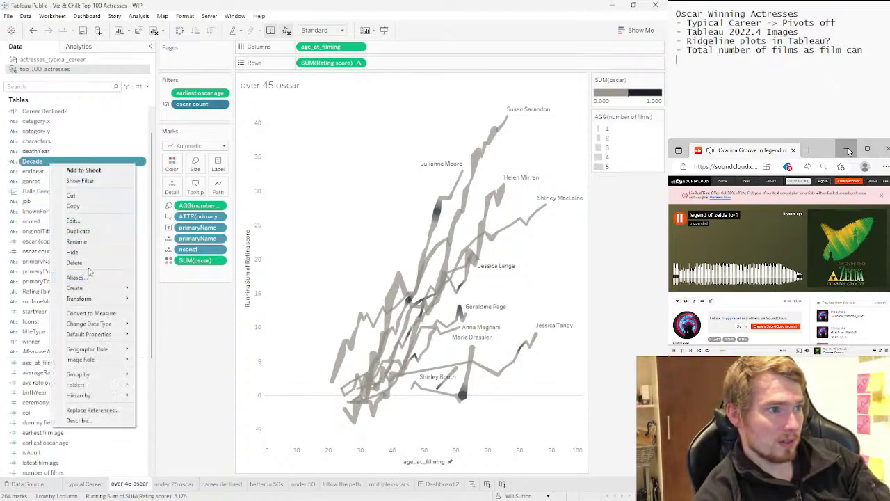
{"action": "key", "text": "Escape"}
{"action": "right_click", "coordinate": [41, 161]}
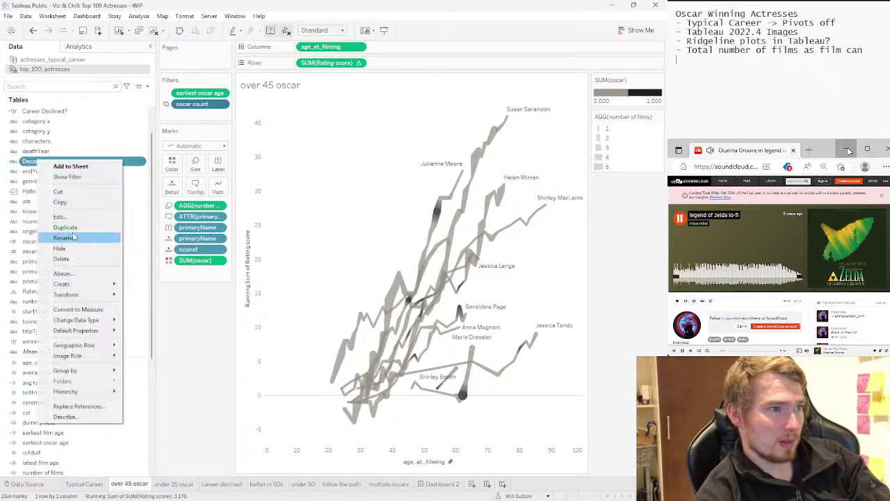
{"action": "left_click", "coordinate": [61, 258]}
Delete the Halle Beery img and oscar (copy) fields from the top_100_actresses data source
{"action": "left_click", "coordinate": [60, 180]}
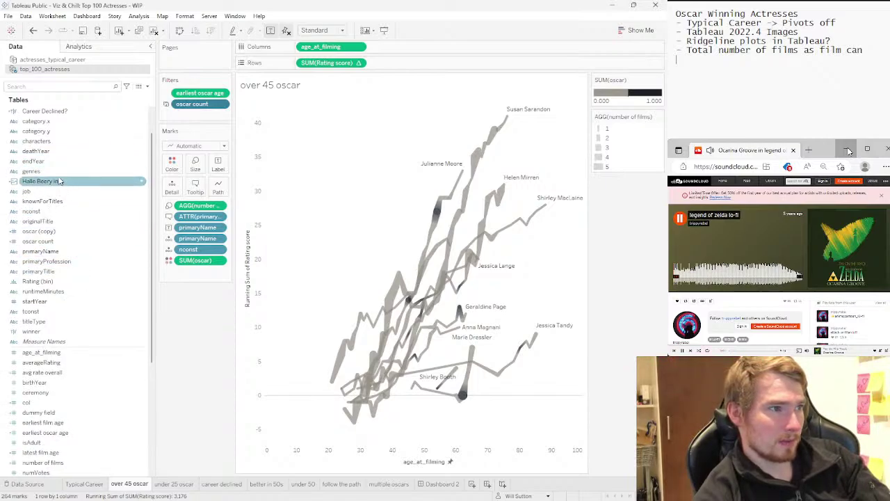
{"action": "right_click", "coordinate": [59, 181]}
{"action": "left_click", "coordinate": [52, 182]}
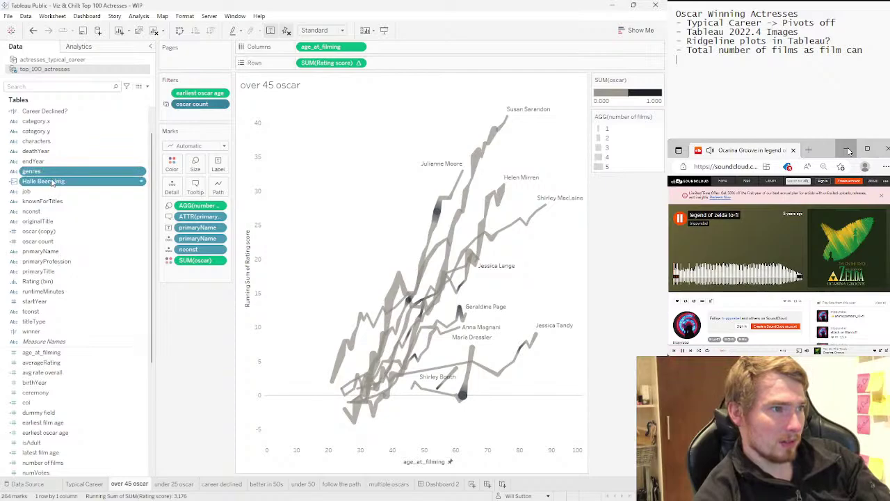
{"action": "right_click", "coordinate": [60, 181]}
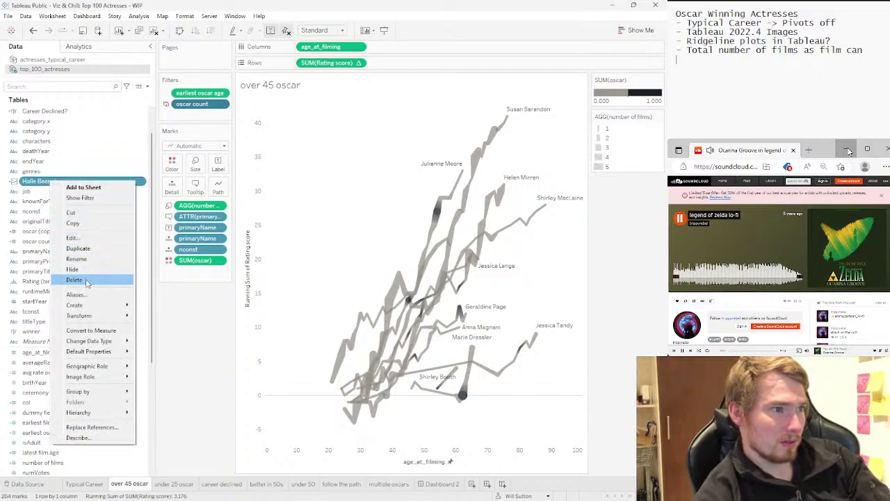
{"action": "left_click", "coordinate": [74, 280]}
{"action": "right_click", "coordinate": [61, 222]}
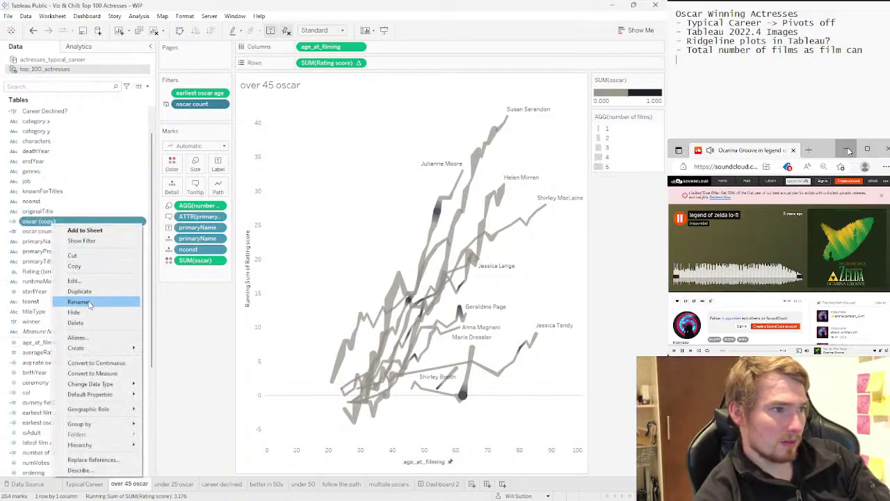
{"action": "left_click", "coordinate": [84, 323]}
{"action": "left_click", "coordinate": [56, 222]}
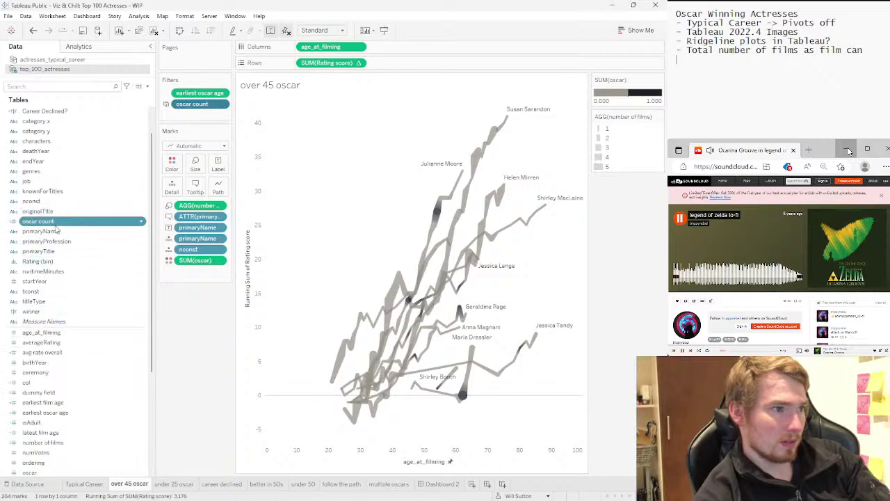
{"action": "right_click", "coordinate": [55, 224]}
{"action": "left_click", "coordinate": [76, 324]}
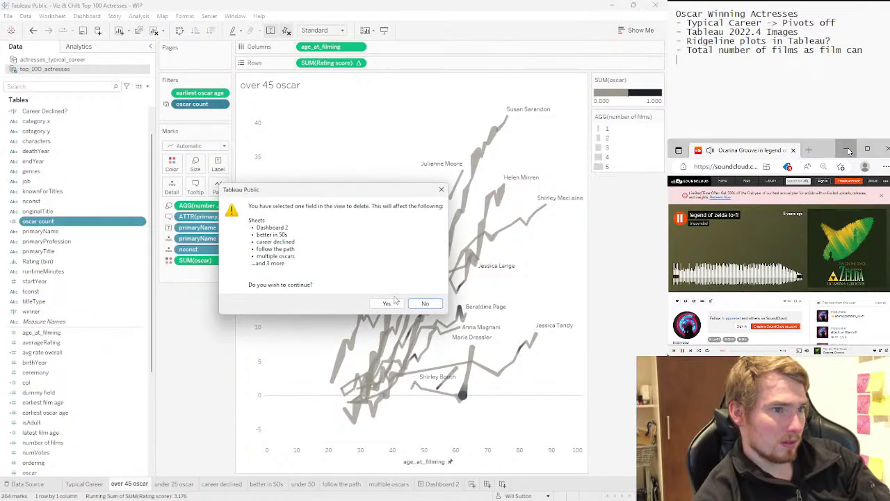
{"action": "left_click", "coordinate": [440, 189]}
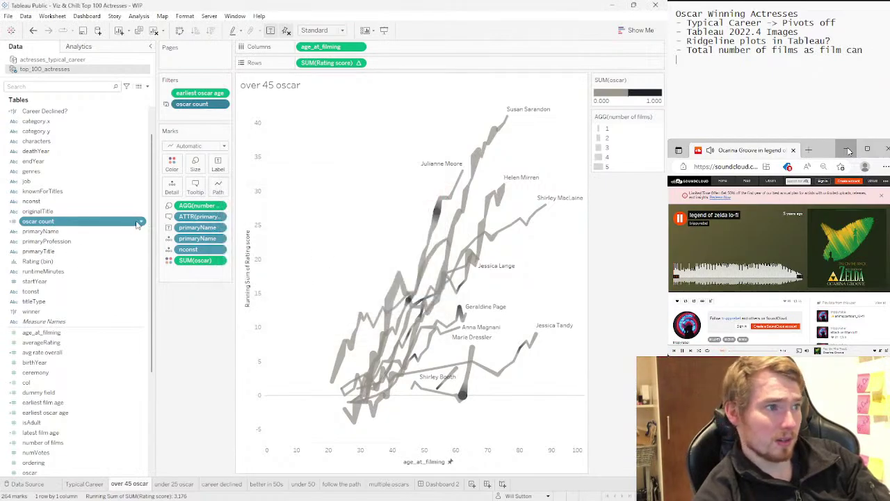
Delete the Rating (bin) field from the top_100_actresses data source
{"action": "right_click", "coordinate": [69, 261]}
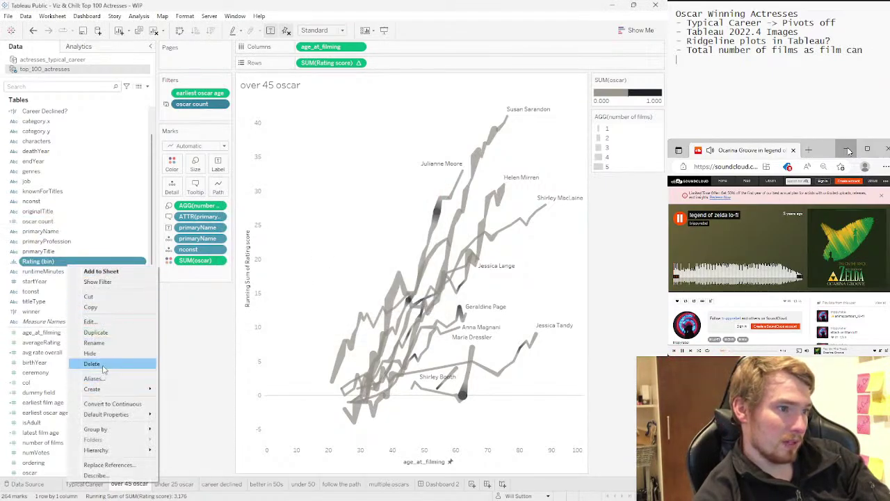
{"action": "left_click", "coordinate": [98, 364]}
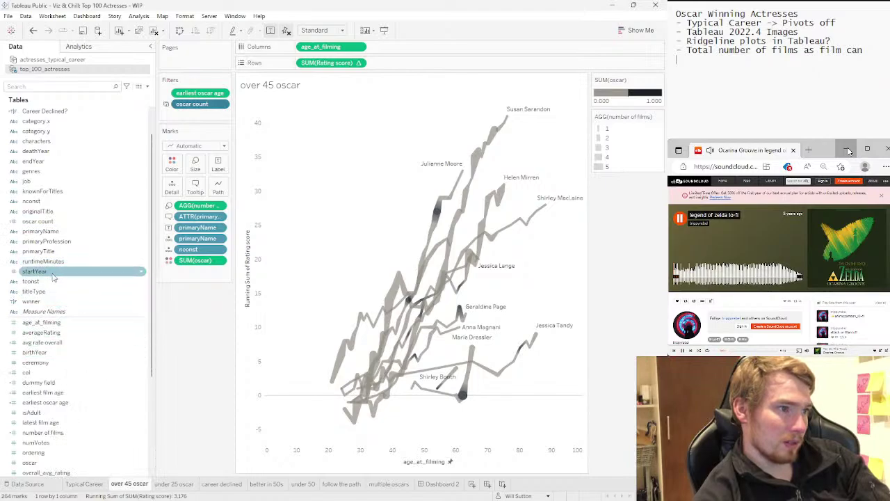
{"action": "right_click", "coordinate": [45, 300]}
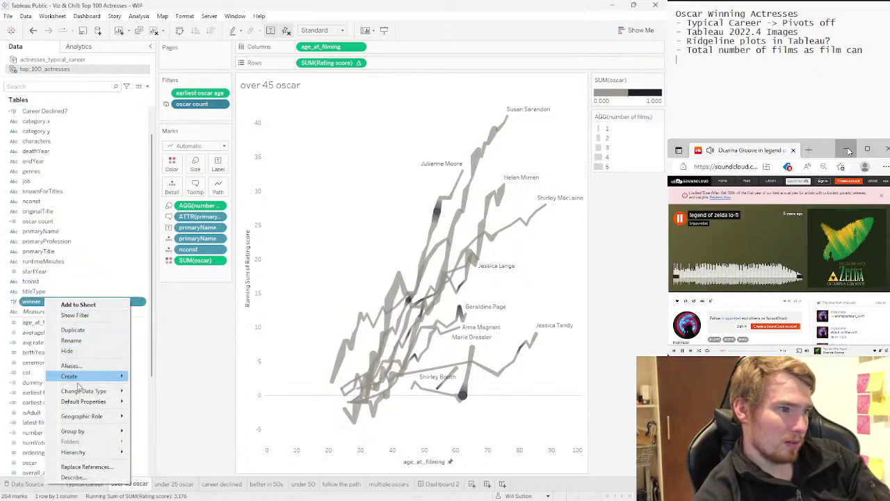
{"action": "left_click", "coordinate": [31, 306]}
{"action": "left_click", "coordinate": [31, 281]}
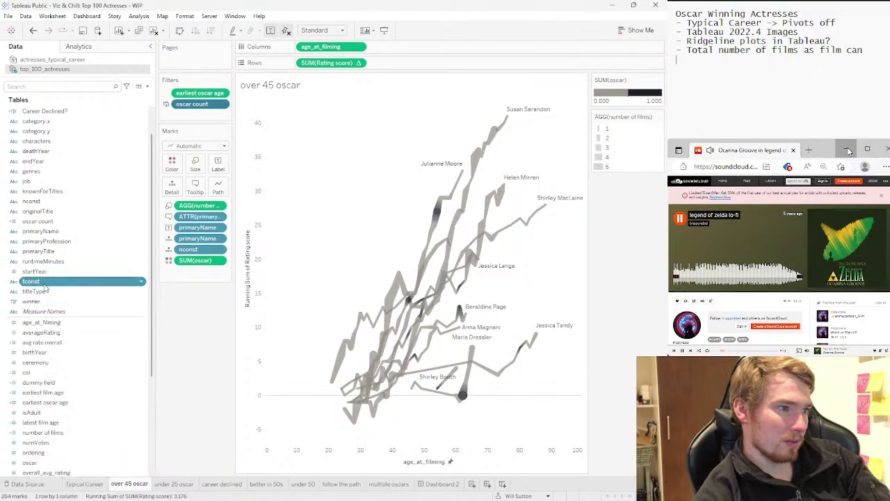
Delete the unused fields "avg rate overall", "col" and "dummy field" from the top_100_actresses data source
{"action": "scroll", "coordinate": [70, 278], "scroll_direction": "down", "scroll_amount": 3}
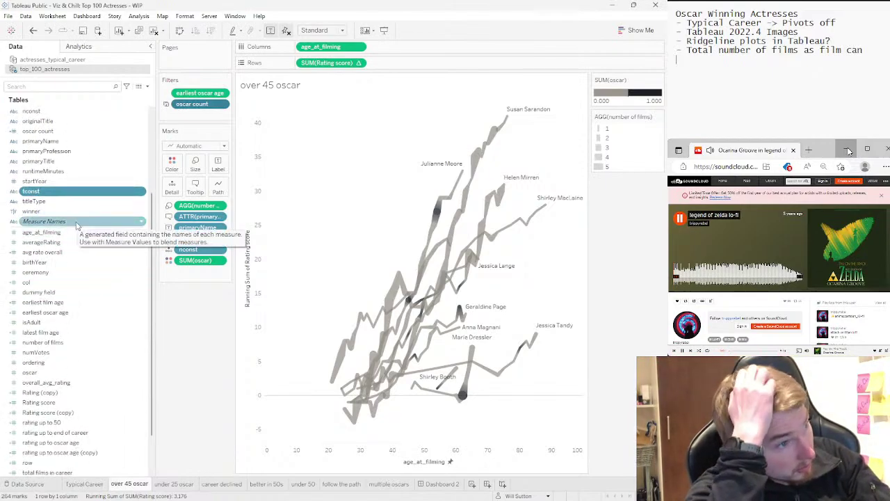
{"action": "right_click", "coordinate": [66, 252]}
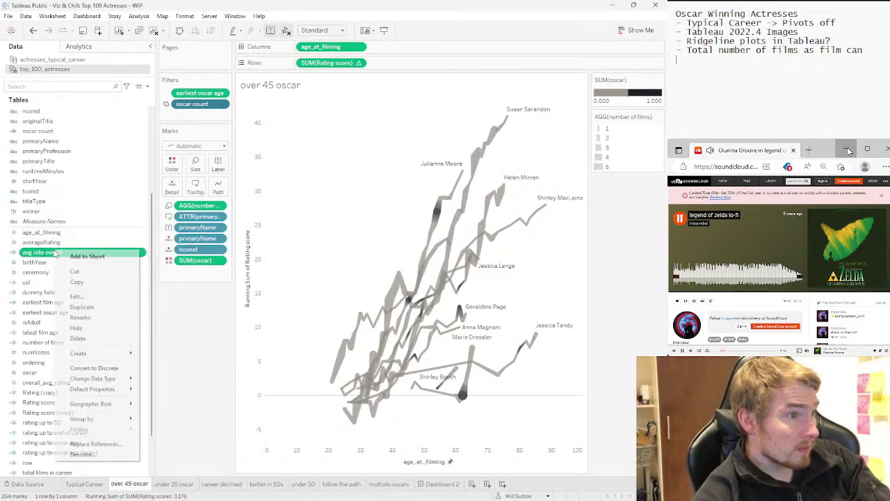
{"action": "left_click", "coordinate": [86, 340]}
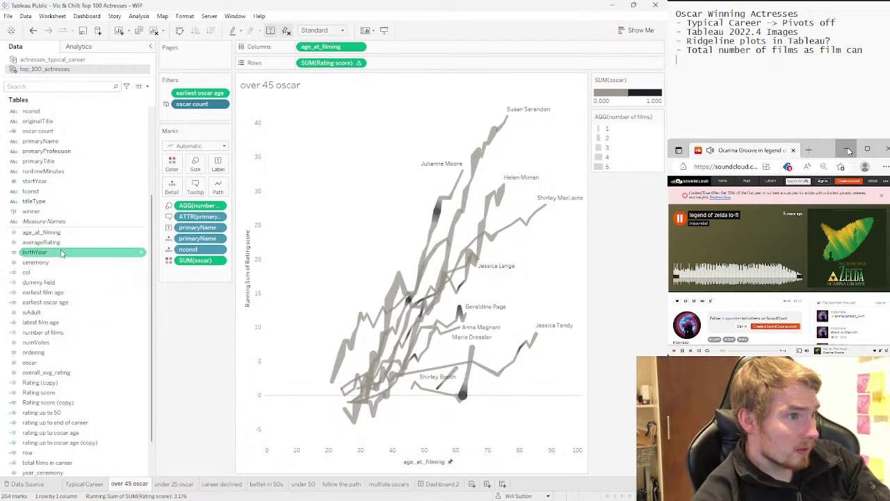
{"action": "right_click", "coordinate": [59, 271]}
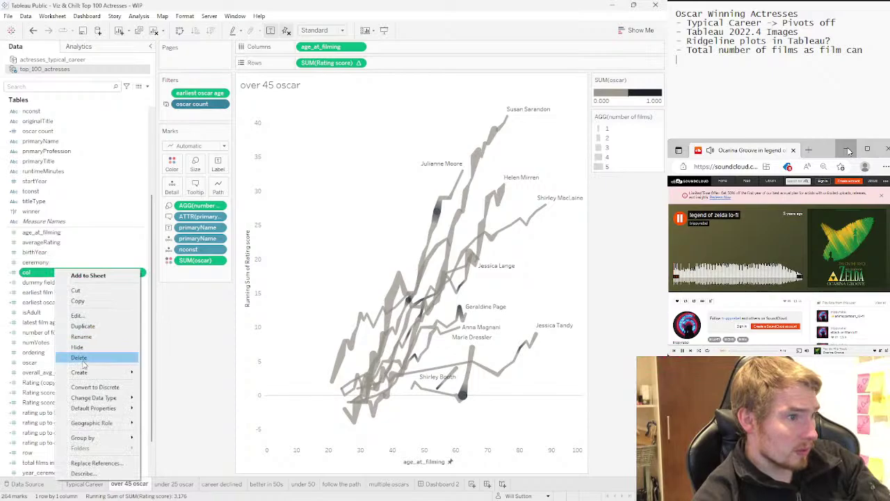
{"action": "left_click", "coordinate": [82, 357]}
{"action": "right_click", "coordinate": [56, 274]}
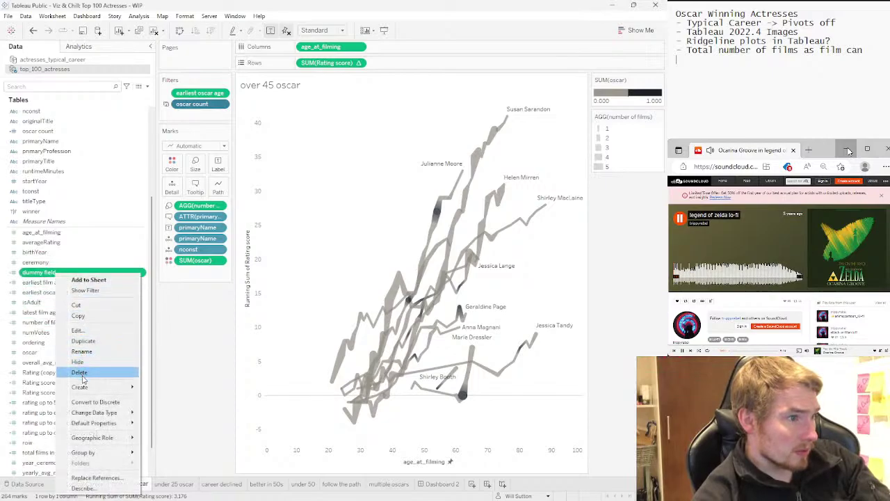
{"action": "left_click", "coordinate": [80, 372]}
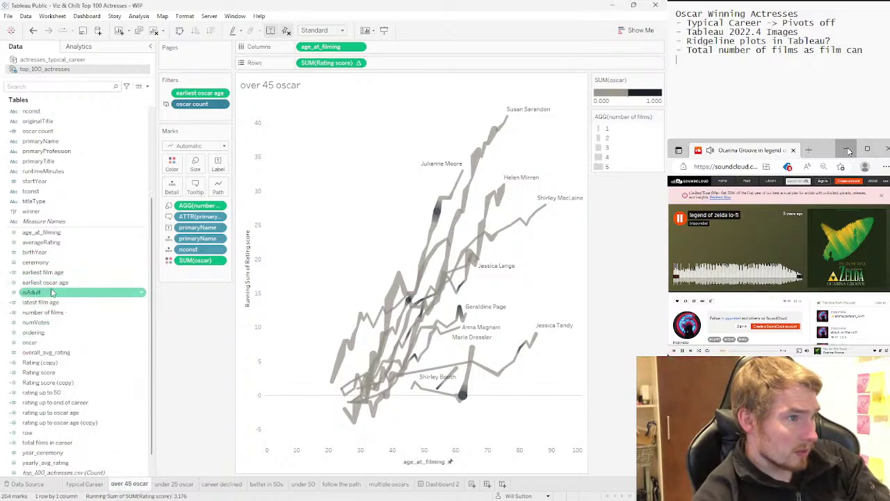
Delete the duplicate fields "Rating (copy)" and "Rating score (copy)" from top_100_actresses
{"action": "right_click", "coordinate": [56, 300]}
{"action": "key", "text": "Escape"}
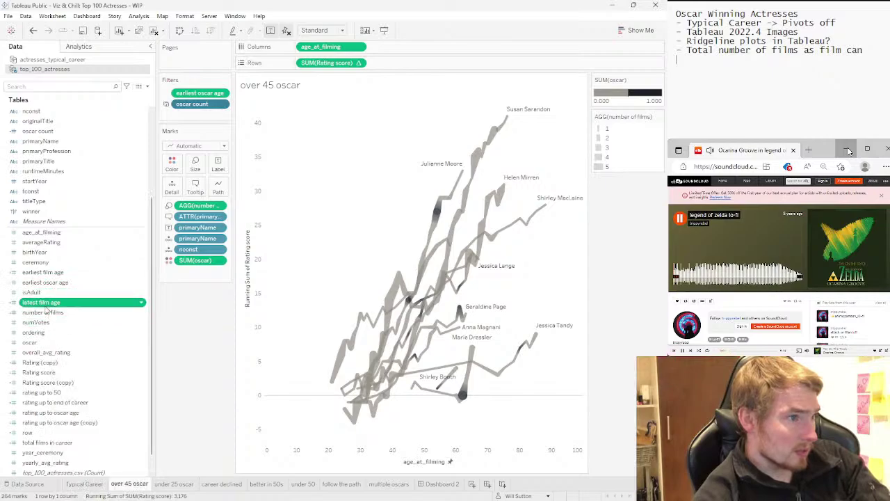
{"action": "left_click", "coordinate": [50, 312]}
{"action": "left_click", "coordinate": [42, 324]}
{"action": "scroll", "coordinate": [55, 332], "scroll_direction": "down", "scroll_amount": 1}
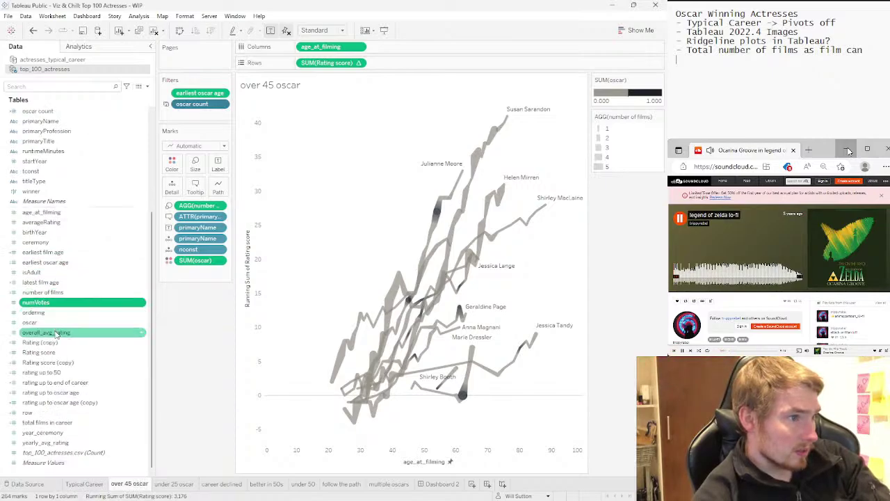
{"action": "right_click", "coordinate": [56, 343]}
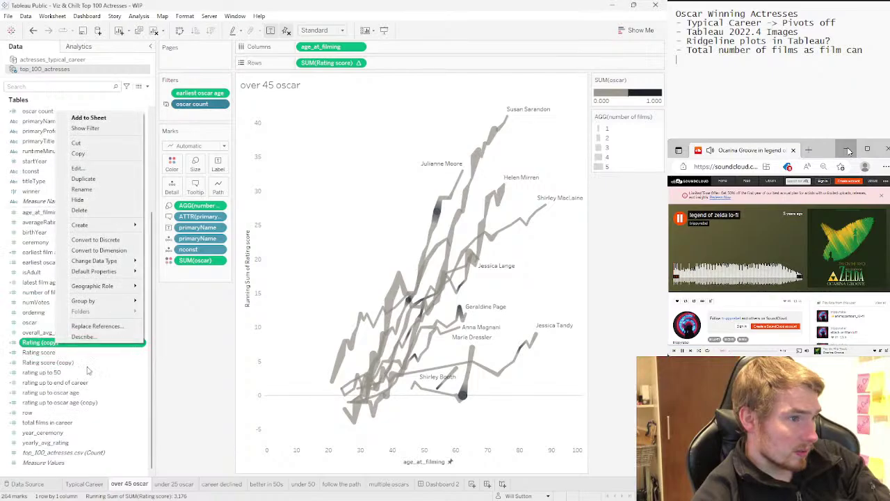
{"action": "left_click", "coordinate": [83, 213]}
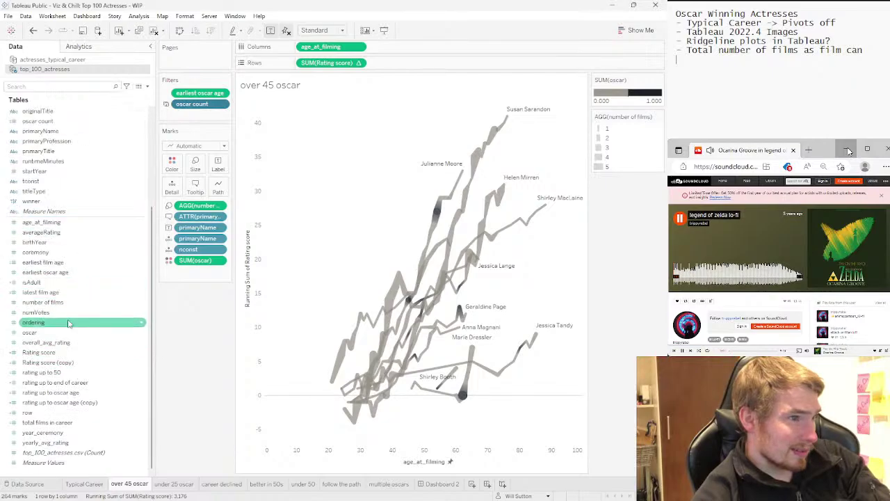
{"action": "right_click", "coordinate": [62, 362]}
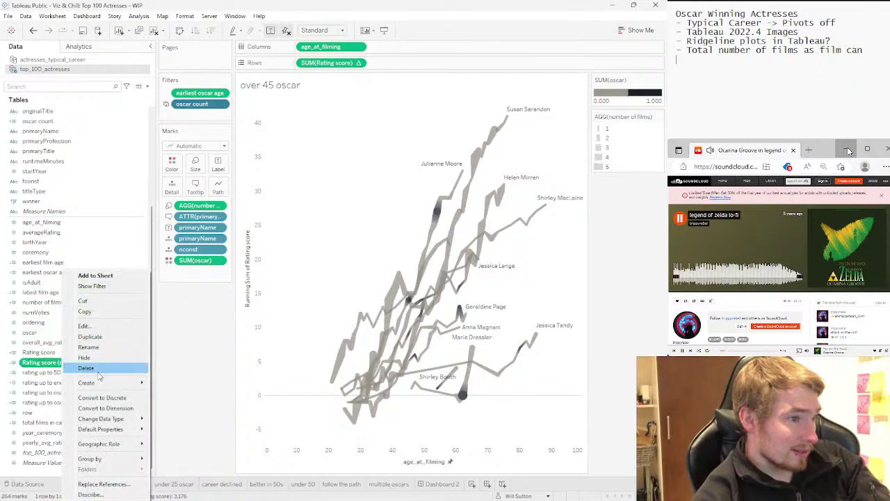
{"action": "left_click", "coordinate": [85, 367]}
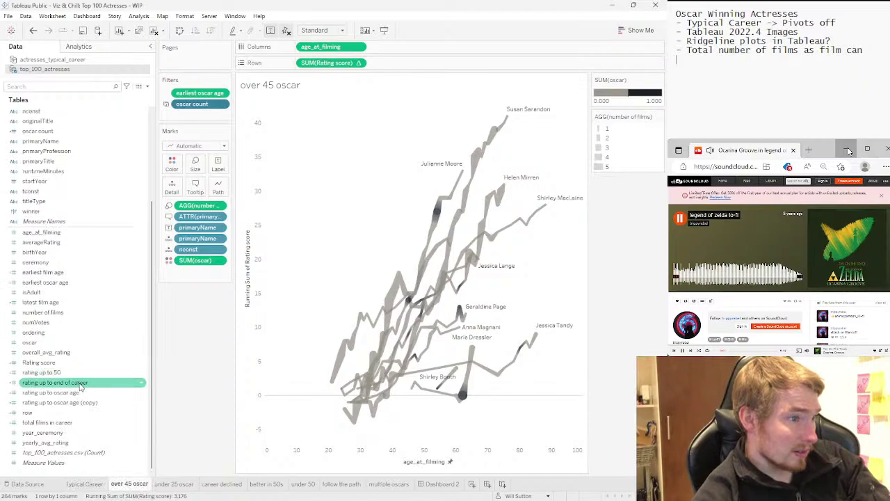
Delete the fields "rating up to oscar age (copy)" and "row" from the data source
{"action": "right_click", "coordinate": [77, 403]}
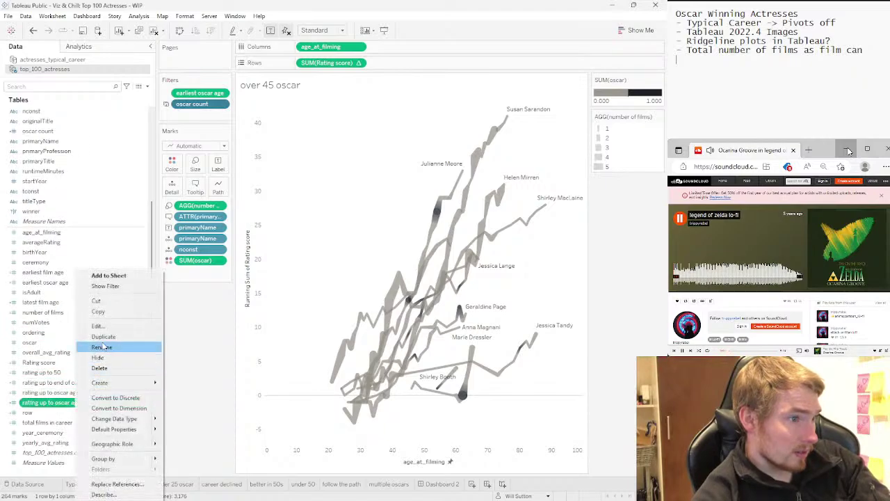
{"action": "left_click", "coordinate": [87, 369]}
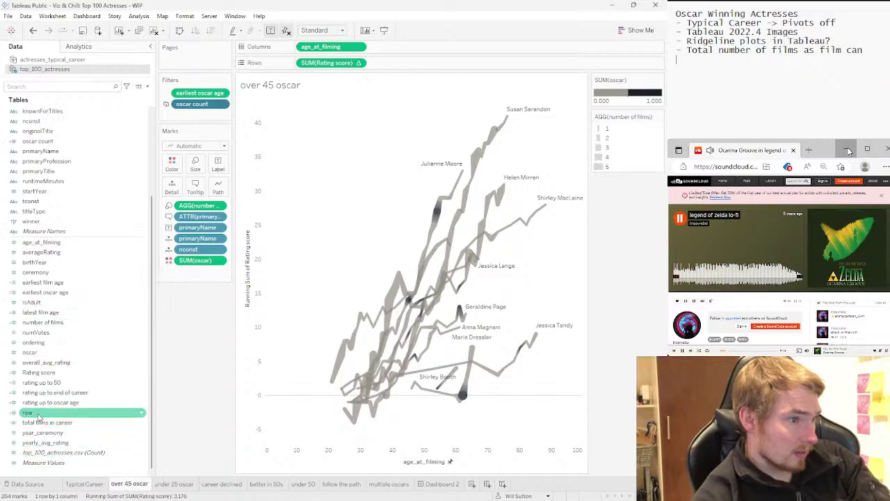
{"action": "right_click", "coordinate": [53, 412]}
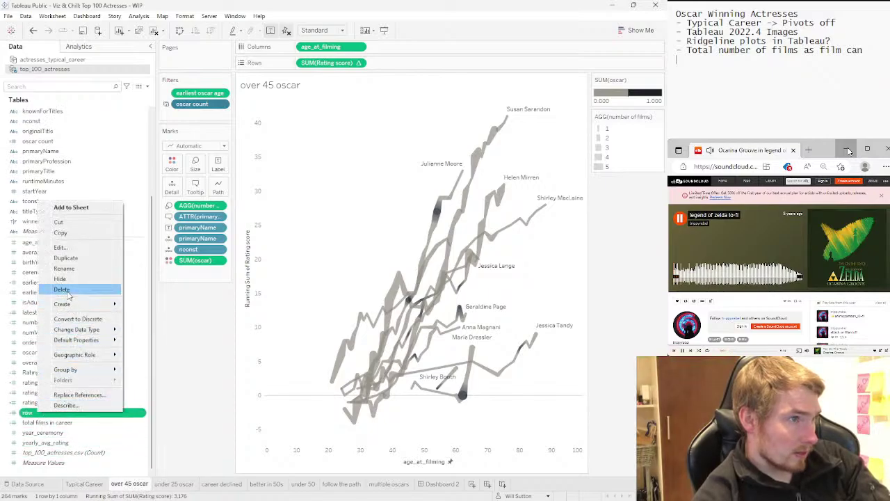
{"action": "left_click", "coordinate": [66, 290]}
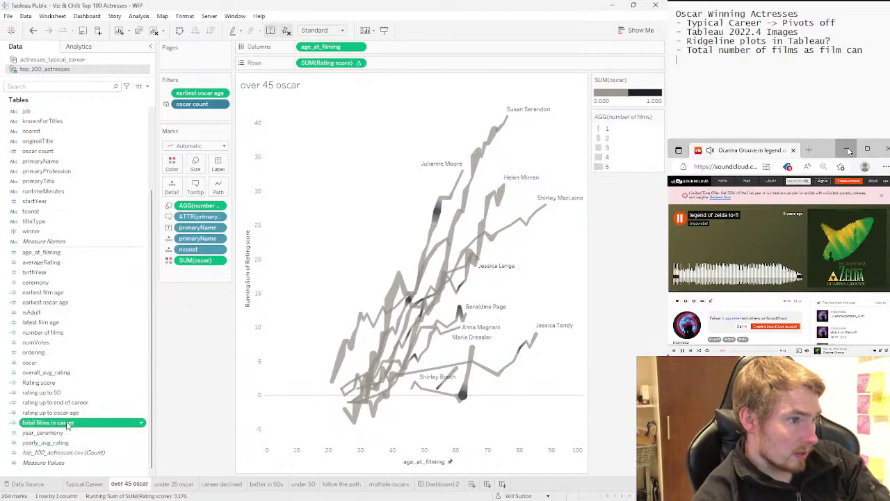
{"action": "scroll", "coordinate": [62, 417], "scroll_direction": "up", "scroll_amount": 3}
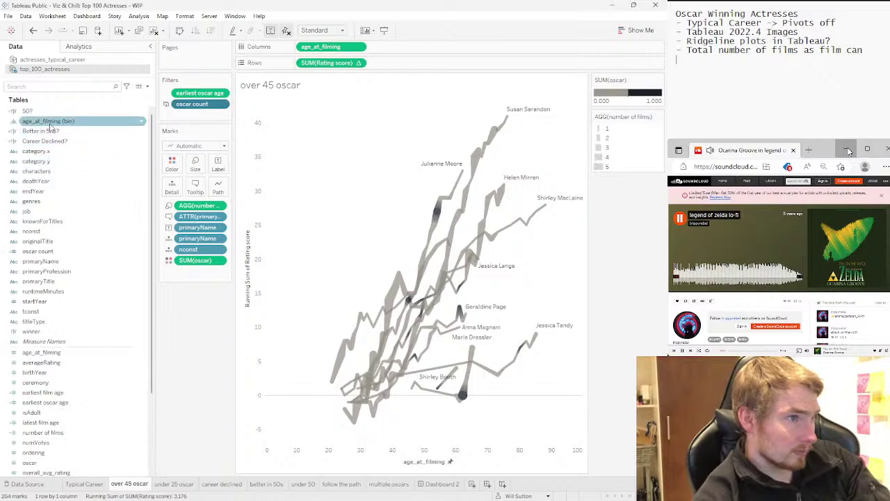
{"action": "scroll", "coordinate": [124, 330], "scroll_direction": "down", "scroll_amount": 3}
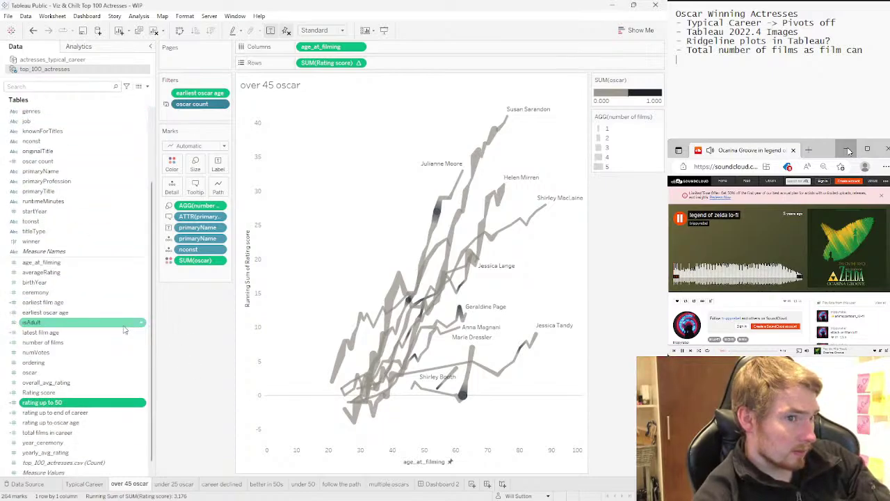
{"action": "scroll", "coordinate": [123, 327], "scroll_direction": "down", "scroll_amount": 1}
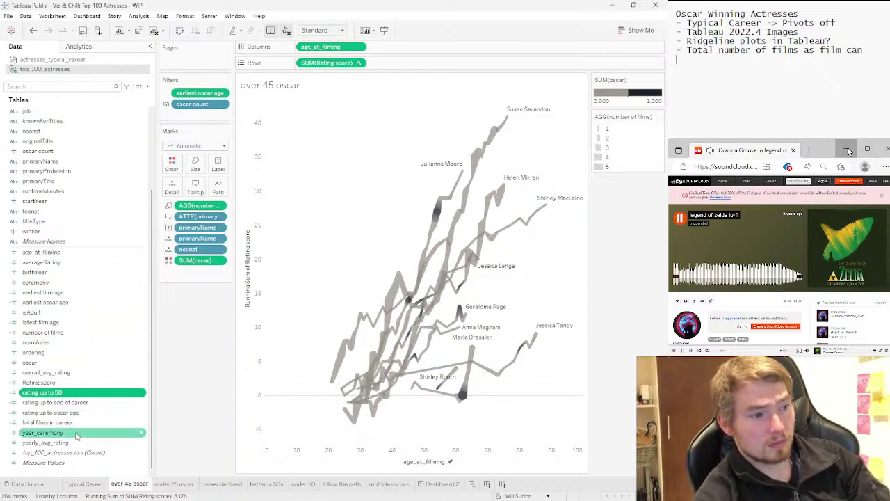
{"action": "left_click", "coordinate": [87, 412]}
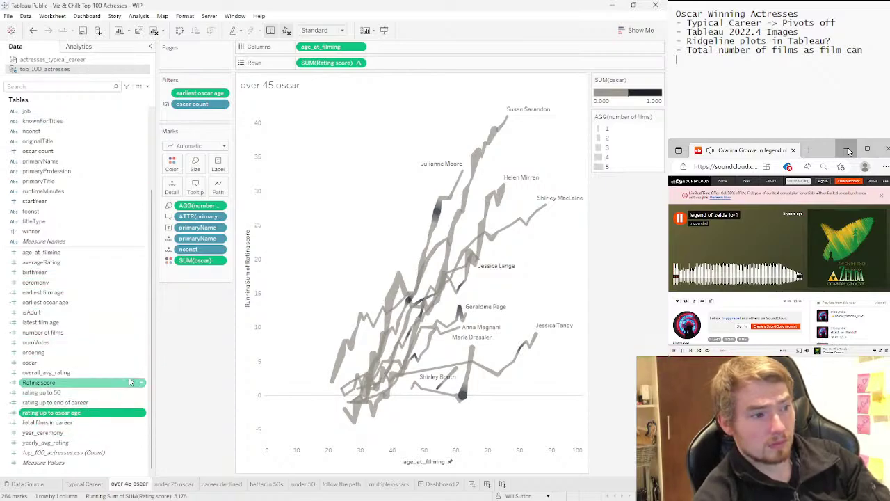
{"action": "scroll", "coordinate": [130, 381], "scroll_direction": "up", "scroll_amount": 5}
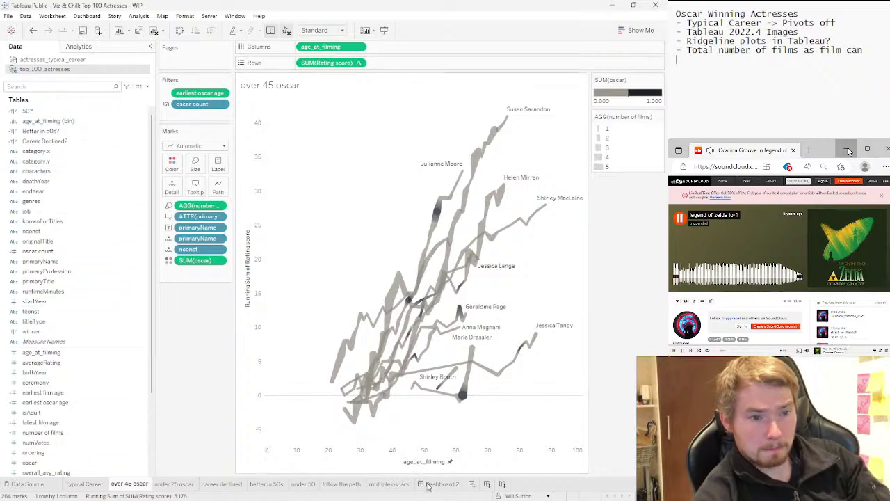
Go to Dashboard 2 and save the workbook to Tableau Public
{"action": "left_click", "coordinate": [431, 485]}
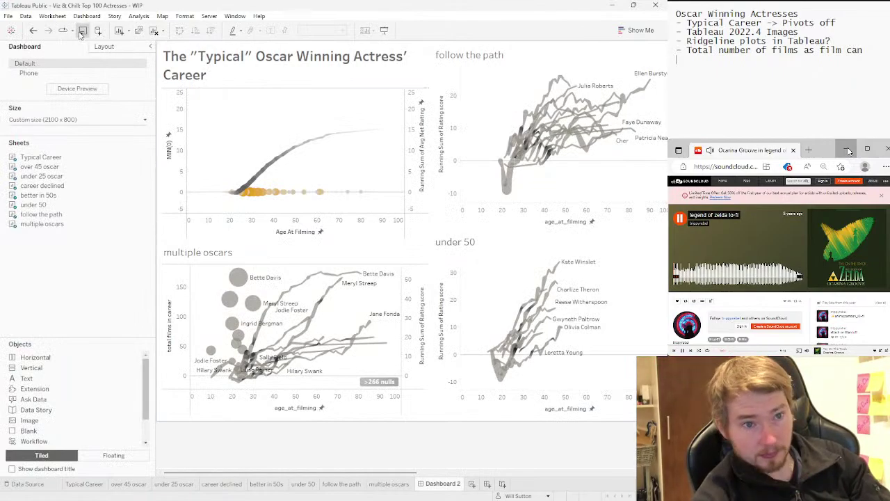
{"action": "left_click", "coordinate": [81, 32]}
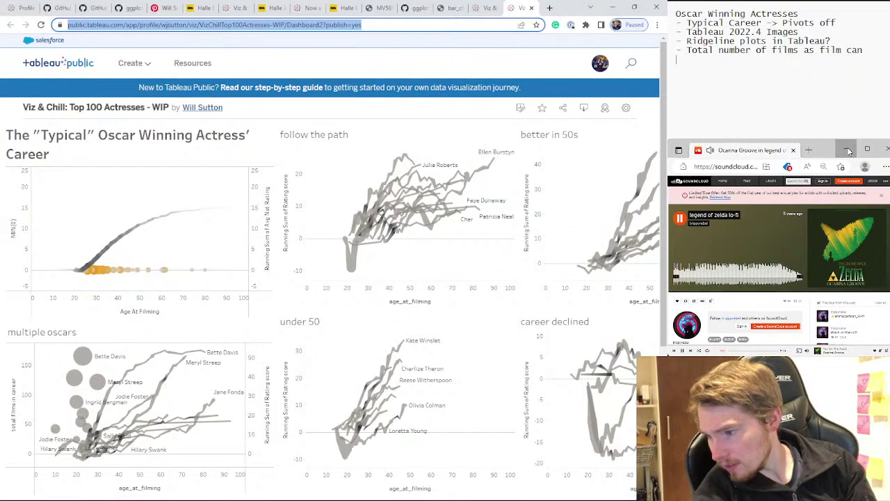
Switch back from the browser to the Tableau workbook and open the "multiple oscars" worksheet from the dashboard
{"action": "key", "text": "alt+Tab"}
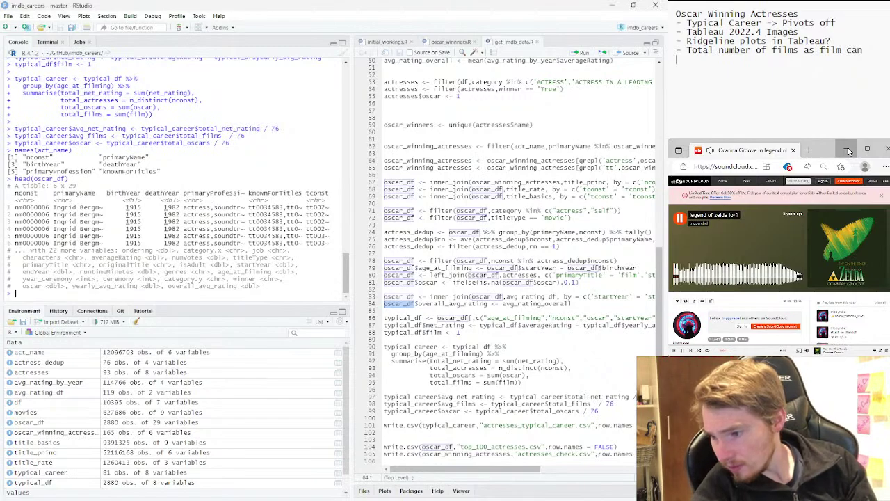
{"action": "key", "text": "alt+Tab"}
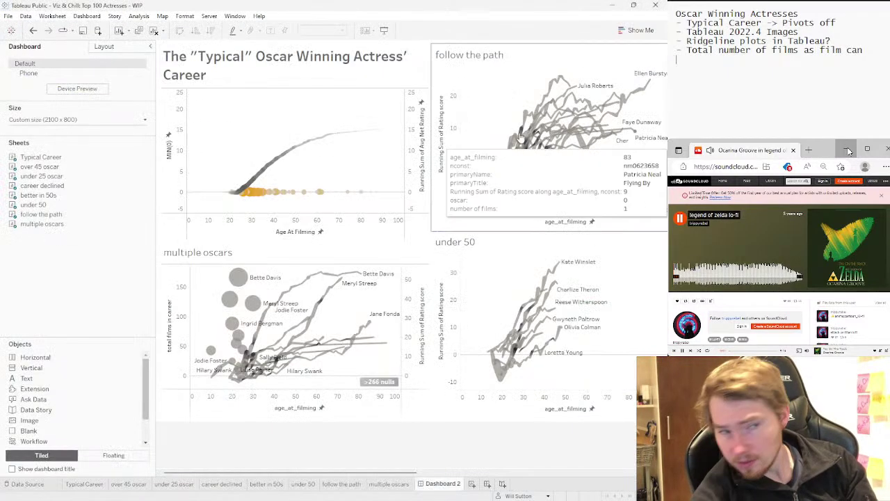
{"action": "left_click", "coordinate": [393, 259]}
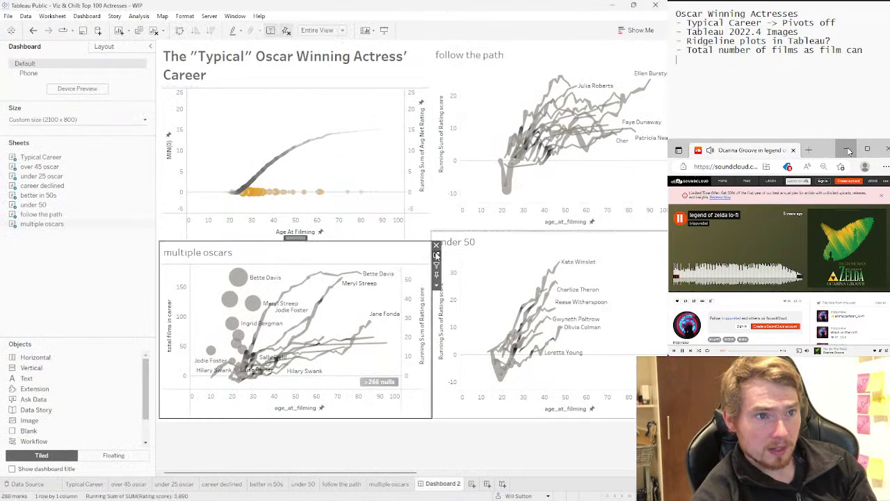
{"action": "left_click", "coordinate": [435, 256]}
Review the dimensions and measures of the top_100_actresses data source on the multiple oscars sheet
{"action": "scroll", "coordinate": [110, 292], "scroll_direction": "down", "scroll_amount": 3}
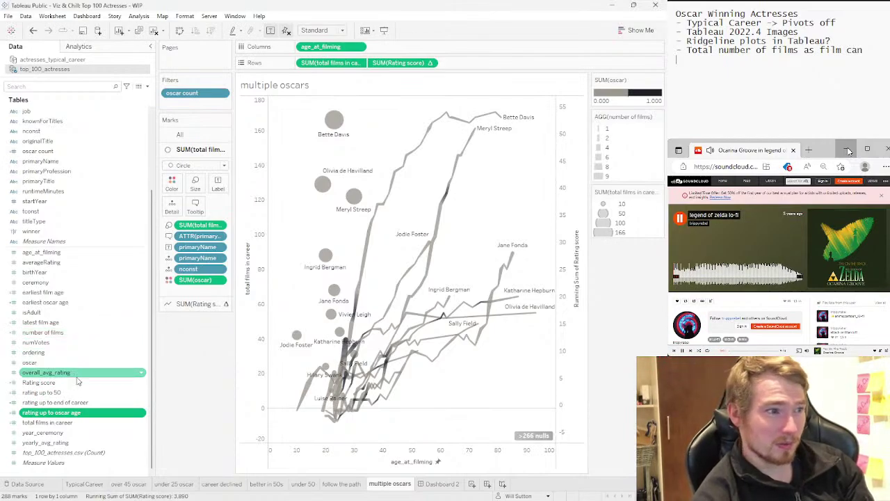
{"action": "scroll", "coordinate": [42, 264], "scroll_direction": "up", "scroll_amount": 5}
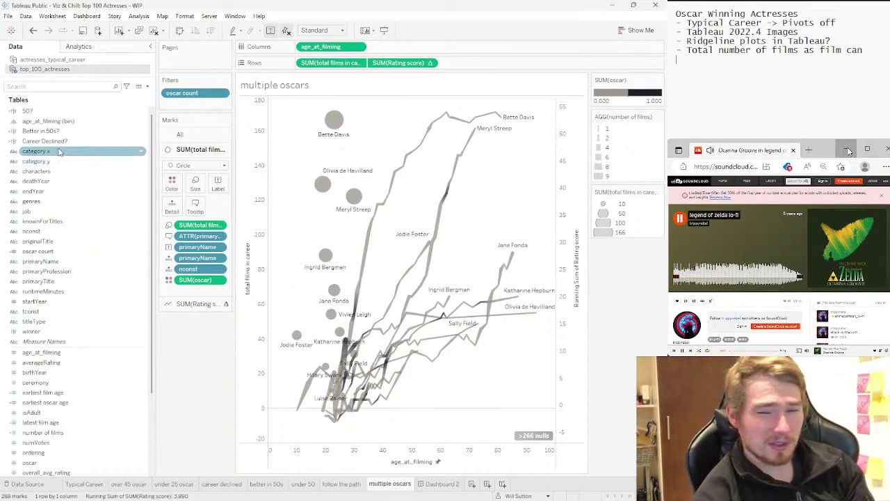
{"action": "left_click", "coordinate": [28, 151]}
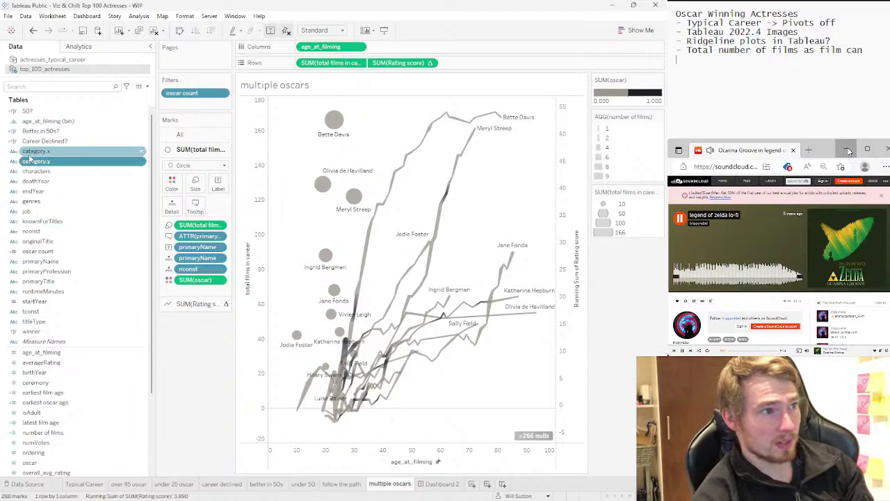
{"action": "left_click", "coordinate": [104, 171]}
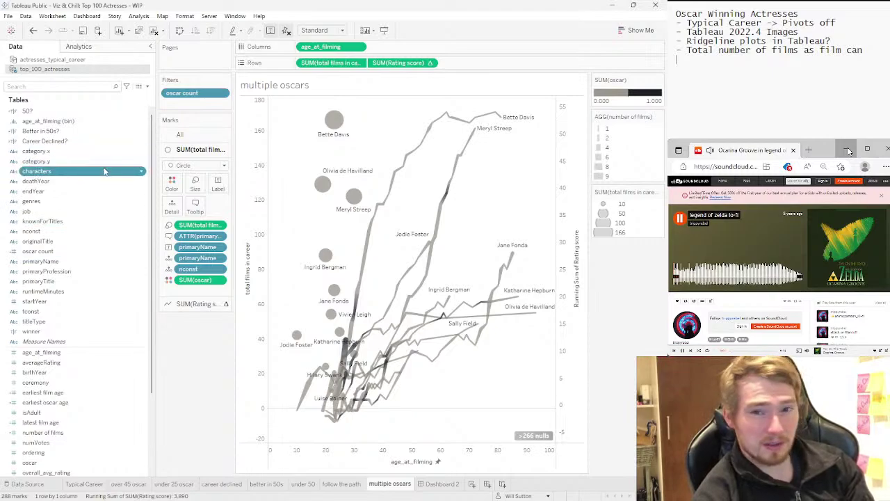
{"action": "left_click", "coordinate": [91, 191]}
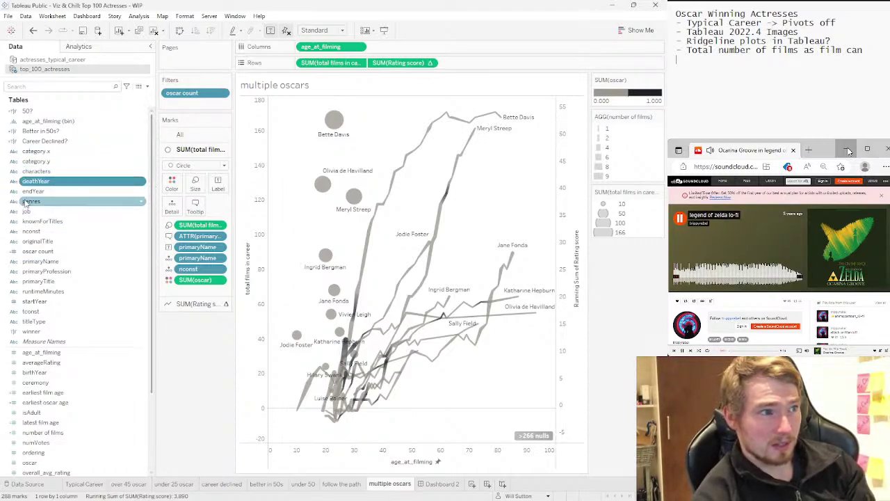
{"action": "scroll", "coordinate": [105, 251], "scroll_direction": "down", "scroll_amount": 3}
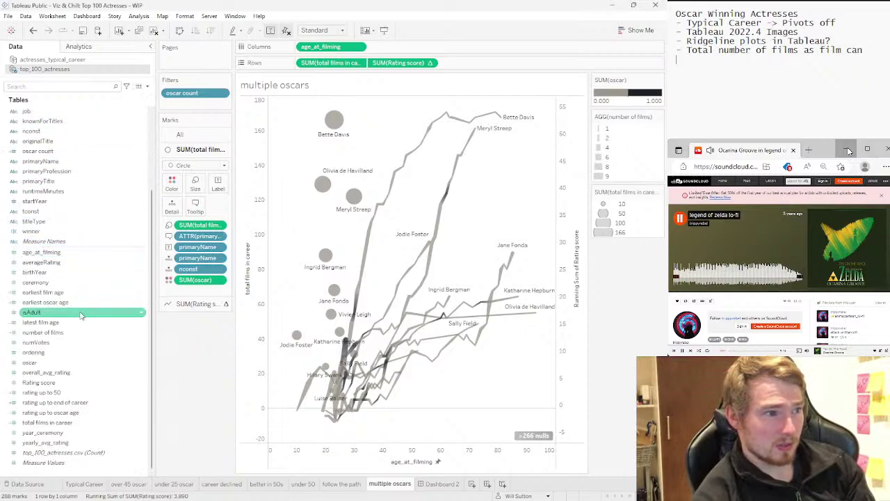
{"action": "left_click", "coordinate": [77, 372]}
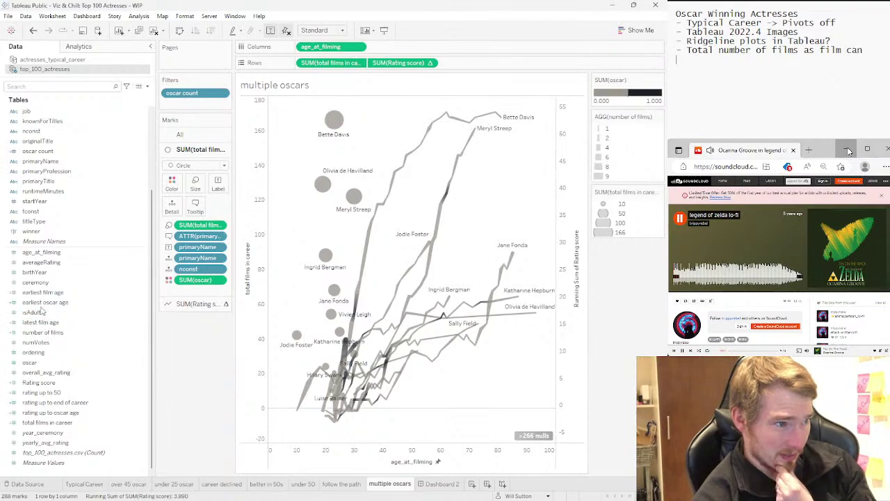
{"action": "left_click", "coordinate": [60, 282]}
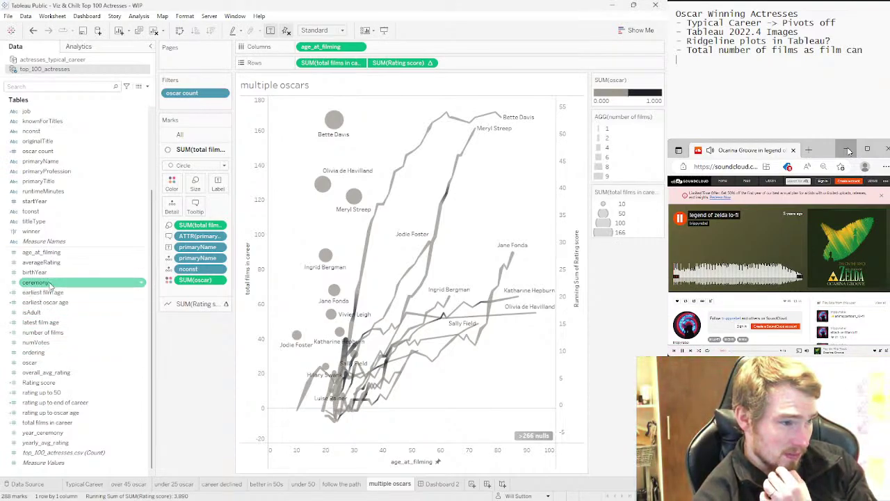
{"action": "left_click", "coordinate": [49, 402]}
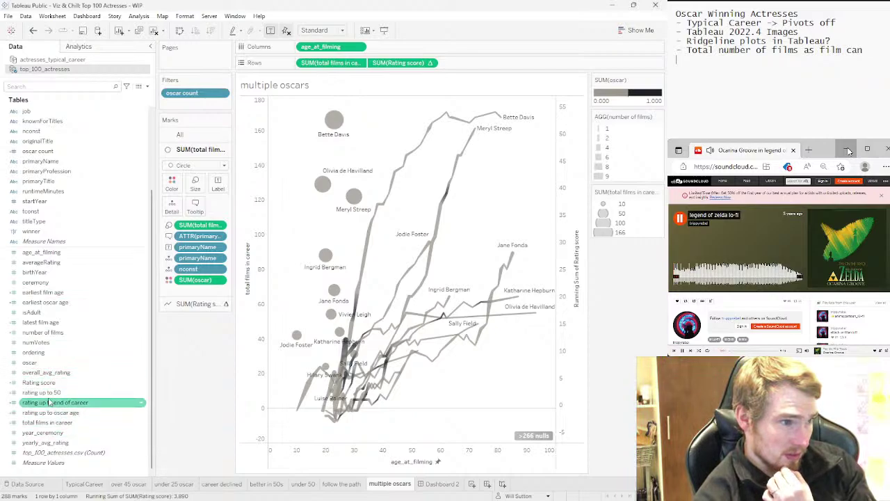
Review the formula of the Rating score calculated field in the top_100_actresses data source, leaving it unedited
{"action": "left_click", "coordinate": [49, 382]}
{"action": "right_click", "coordinate": [48, 382]}
{"action": "left_click", "coordinate": [80, 213]}
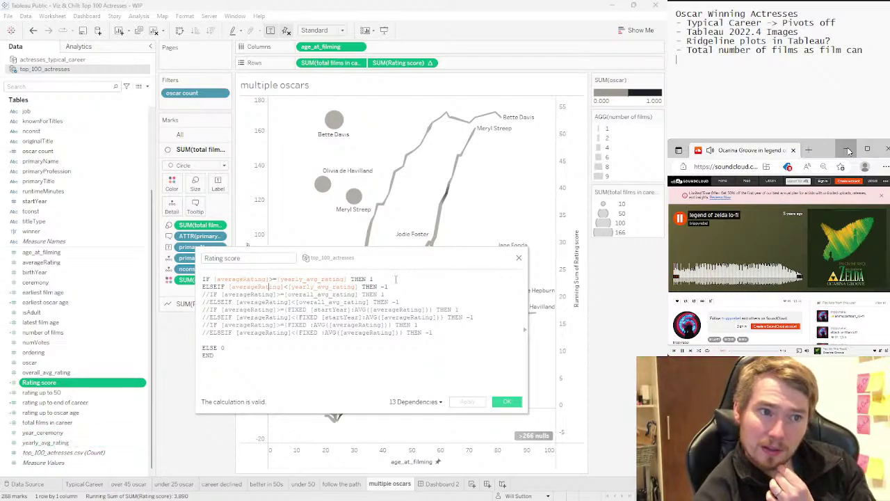
{"action": "left_click", "coordinate": [518, 258]}
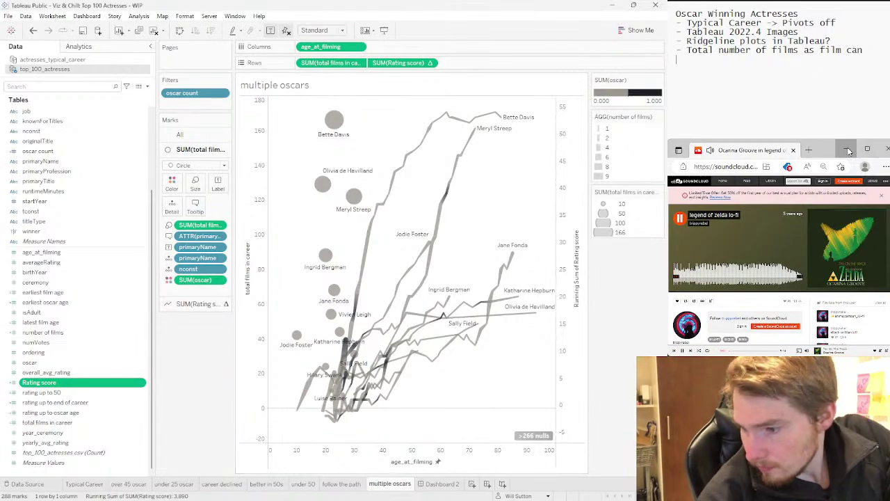
Switch to RStudio and duplicate the oscar_df$overall_avg_rating assignment two lines below the original in get_imdb_data.R
{"action": "key", "text": "alt+Tab"}
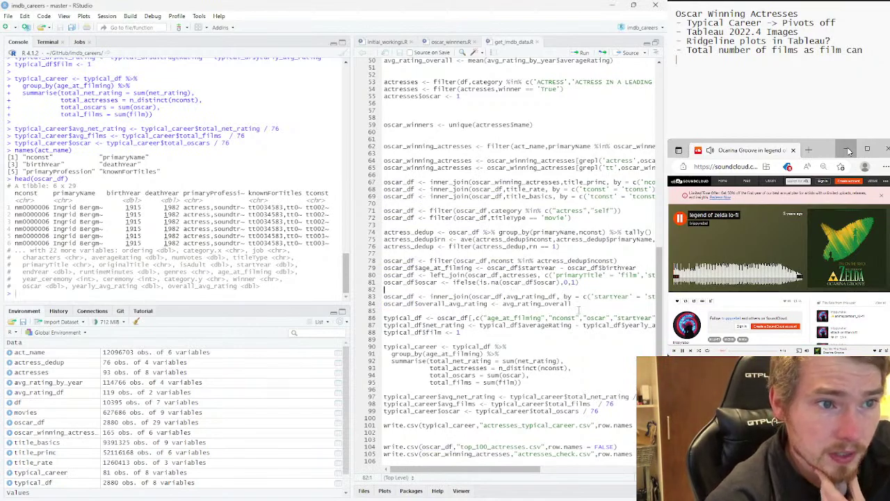
{"action": "key", "text": "shift+Home"}
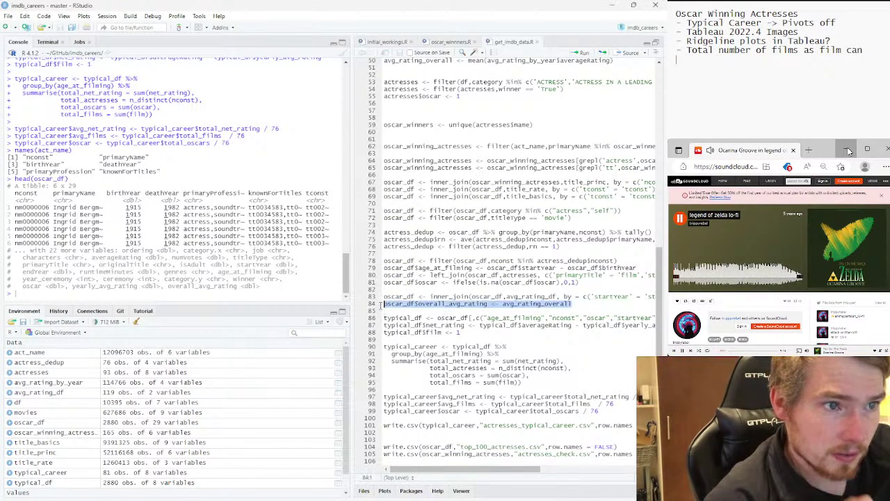
{"action": "key", "text": "ctrl+c"}
{"action": "key", "text": "Down"}
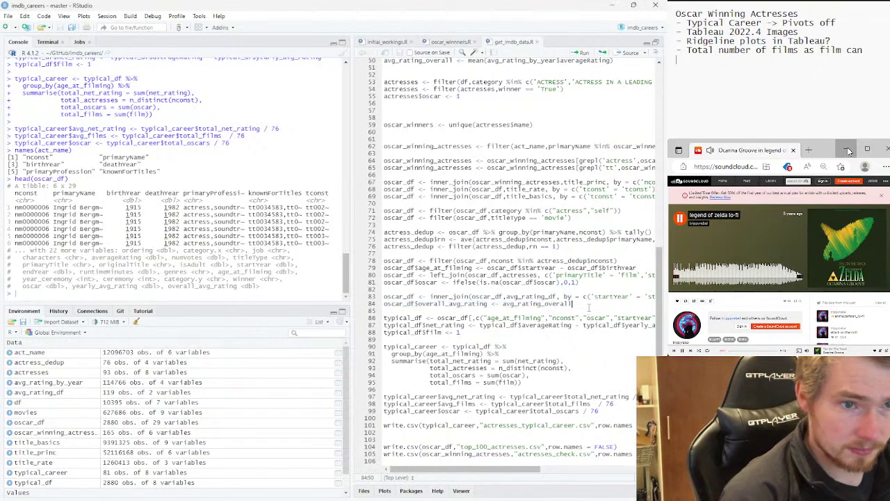
{"action": "key", "text": "Return"}
{"action": "key", "text": "Return"}
{"action": "key", "text": "Up"}
{"action": "key", "text": "ctrl+v"}
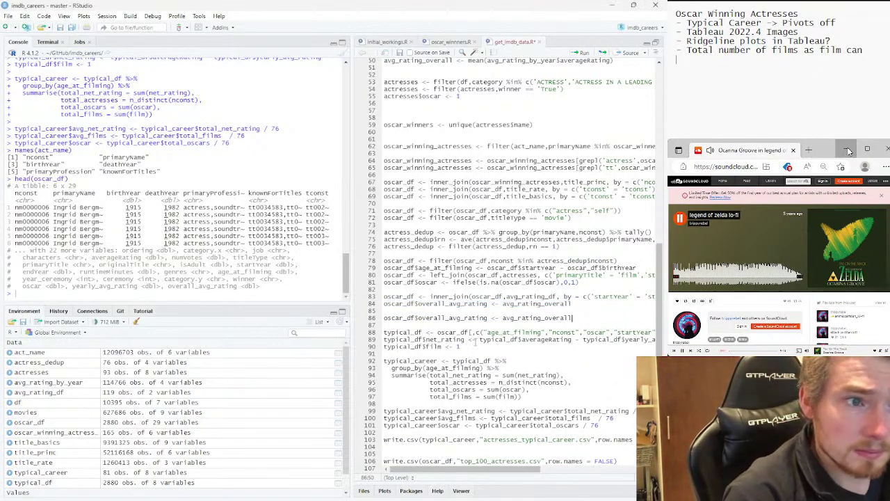
{"action": "key", "text": "ctrl+Left"}
{"action": "key", "text": "ctrl+Left"}
{"action": "key", "text": "ctrl+Left"}
{"action": "key", "text": "shift+Right"}
{"action": "key", "text": "shift+Right"}
{"action": "key", "text": "shift+Right"}
{"action": "key", "text": "shift+Right"}
{"action": "key", "text": "shift+Right"}
{"action": "key", "text": "shift+Right"}
{"action": "key", "text": "shift+Right"}
{"action": "key", "text": "shift+Right"}
{"action": "key", "text": "shift+Right"}
{"action": "key", "text": "shift+Right"}
{"action": "key", "text": "shift+Right"}
{"action": "key", "text": "shift+Right"}
{"action": "key", "text": "shift+Right"}
{"action": "key", "text": "shift+Right"}
{"action": "key", "text": "shift+Right"}
{"action": "key", "text": "shift+Right"}
{"action": "key", "text": "shift+Right"}
{"action": "key", "text": "shift+Right"}
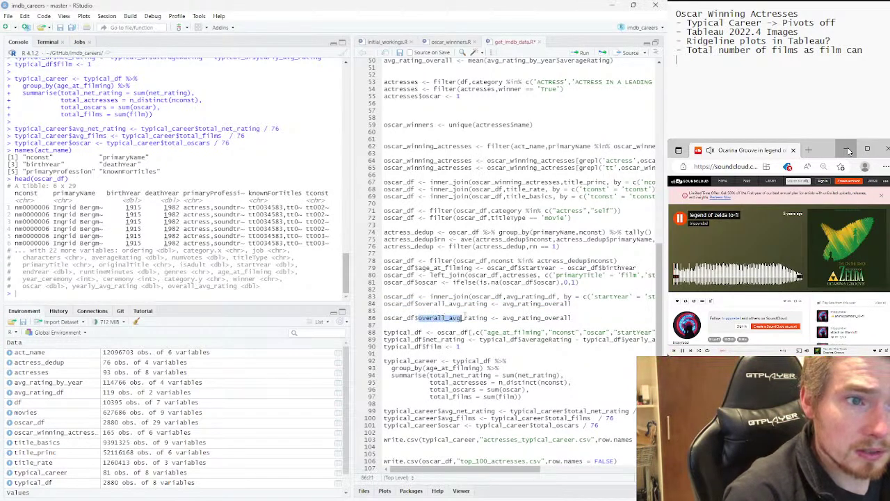
{"action": "key", "text": "Right"}
{"action": "key", "text": "Right"}
{"action": "key", "text": "Right"}
{"action": "key", "text": "Right"}
{"action": "key", "text": "Right"}
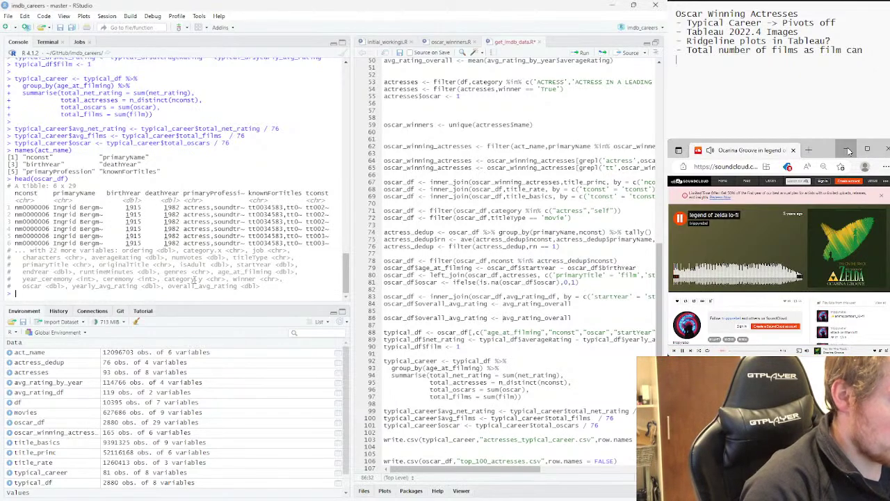
List the column names of oscar_df in the console with names(oscar_df)
{"action": "type", "text": "("}
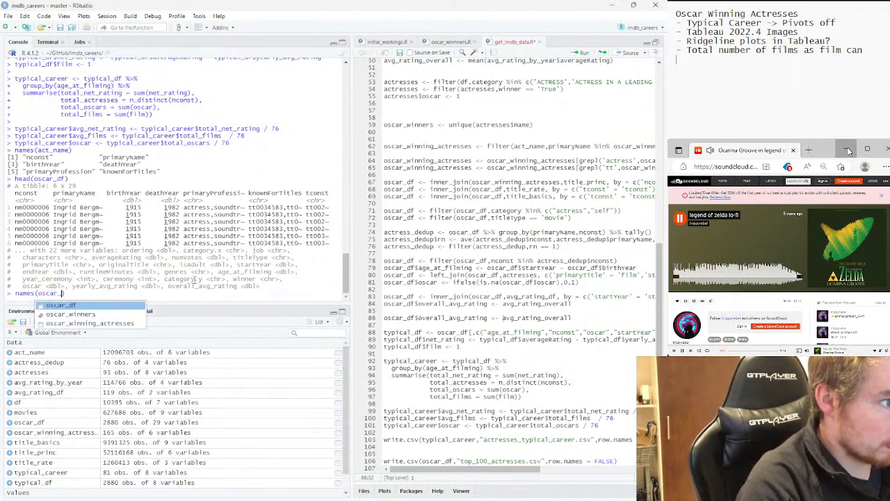
{"action": "type", "text": "oscar_"}
{"action": "key", "text": "Tab"}
{"action": "key", "text": "Return"}
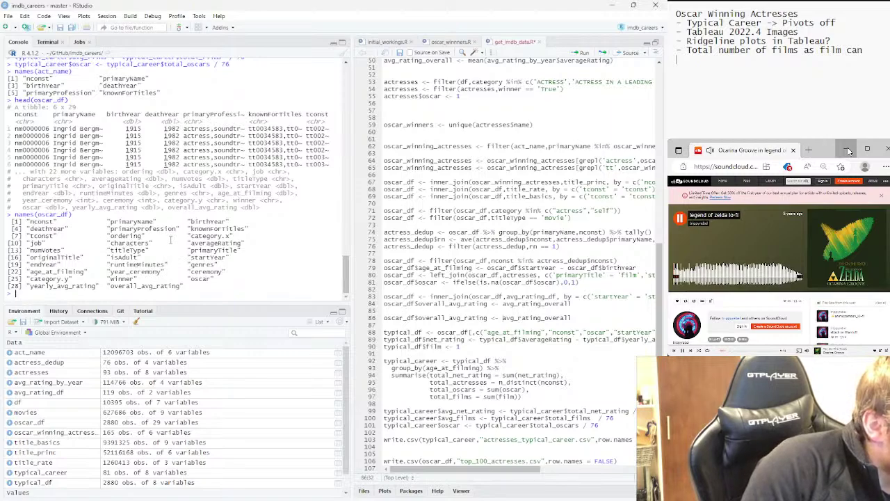
Replace the value assigned on the duplicated line with oscar_df$averageRating, copying the column name from the console output
{"action": "left_click_drag", "start_coordinate": [190, 242], "coordinate": [233, 243]}
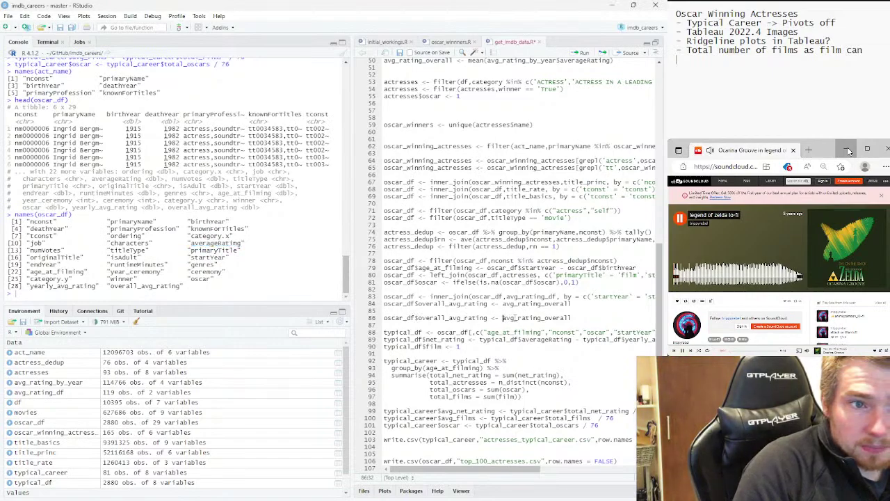
{"action": "left_click_drag", "start_coordinate": [503, 317], "coordinate": [576, 324]}
{"action": "key", "text": "ctrl+v"}
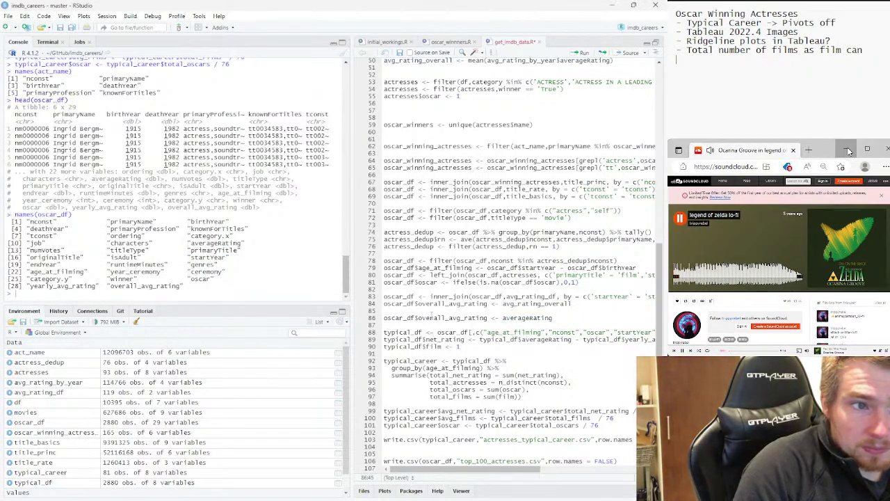
{"action": "key", "text": "shift+Home"}
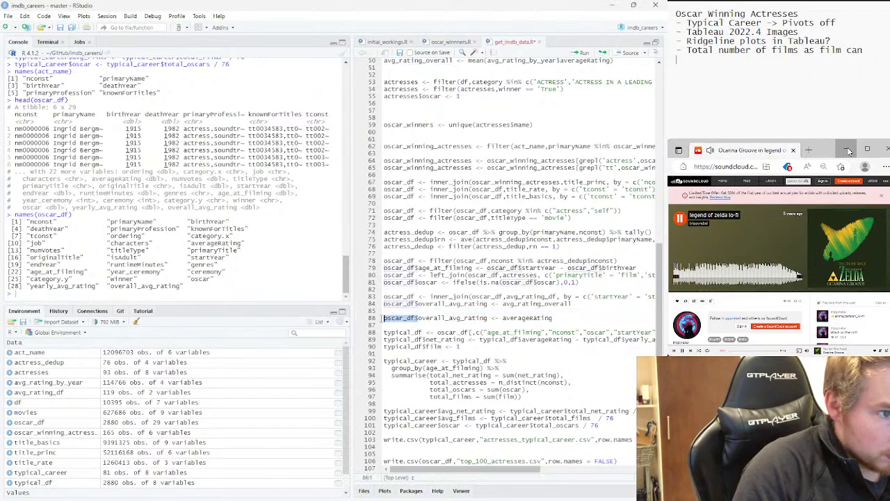
{"action": "key", "text": "ctrl+c"}
{"action": "key", "text": "End"}
{"action": "key", "text": "ctrl+Left"}
{"action": "key", "text": "ctrl+v"}
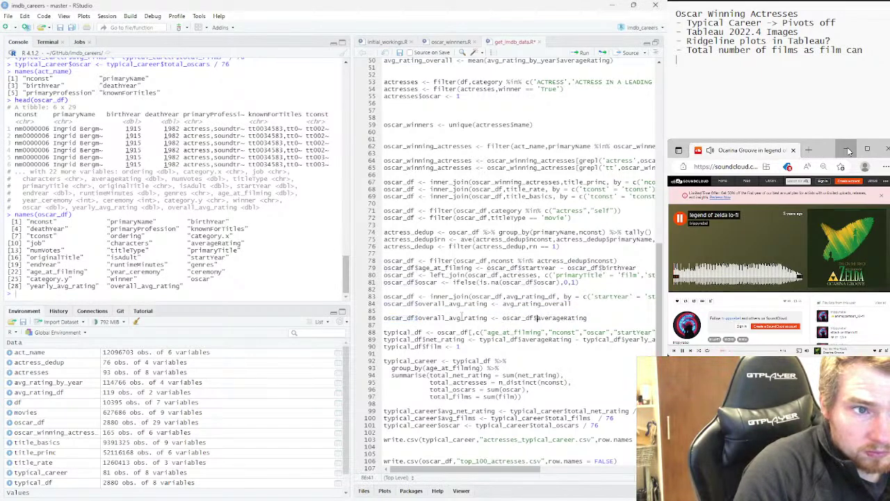
Rename the column assigned on the duplicated line to rating_score
{"action": "key", "text": "shift+Right"}
{"action": "key", "text": "shift+Right"}
{"action": "key", "text": "shift+Right"}
{"action": "key", "text": "shift+Right"}
{"action": "key", "text": "shift+Right"}
{"action": "key", "text": "shift+Right"}
{"action": "key", "text": "shift+Right"}
{"action": "key", "text": "shift+Right"}
{"action": "key", "text": "shift+Right"}
{"action": "key", "text": "shift+Right"}
{"action": "key", "text": "shift+Right"}
{"action": "key", "text": "shift+Right"}
{"action": "key", "text": "shift+Right"}
{"action": "key", "text": "shift+Right"}
{"action": "key", "text": "shift+Right"}
{"action": "key", "text": "shift+Right"}
{"action": "key", "text": "shift+Right"}
{"action": "key", "text": "shift+Right"}
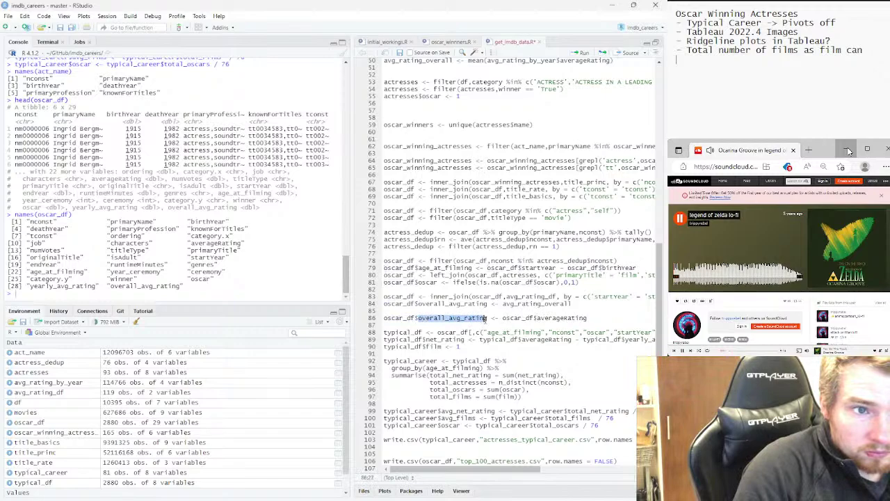
{"action": "type", "text": "rating"}
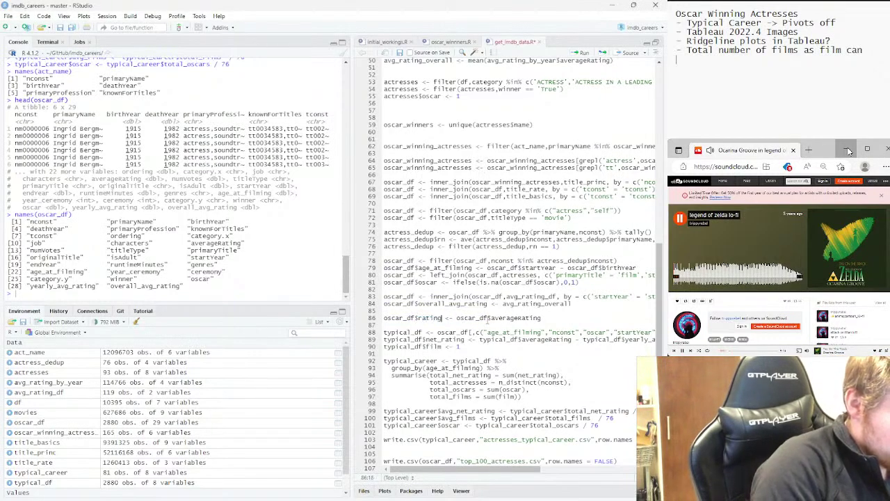
{"action": "type", "text": "_scor"}
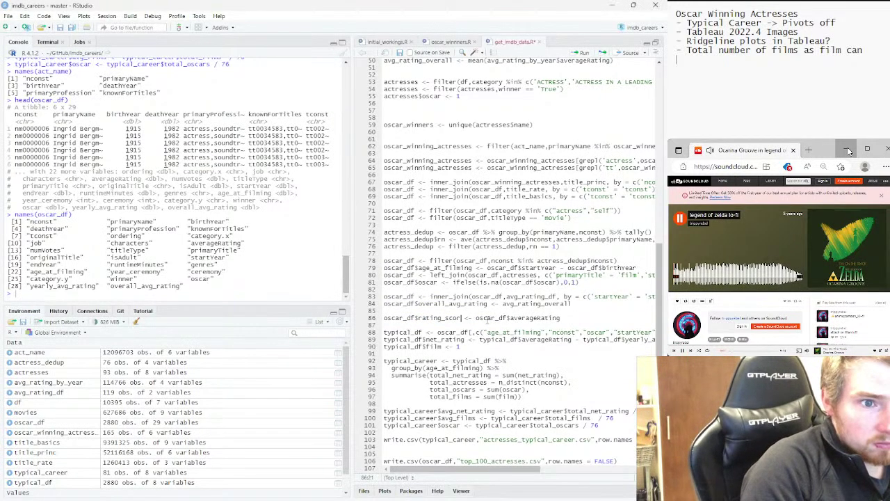
{"action": "type", "text": "e"}
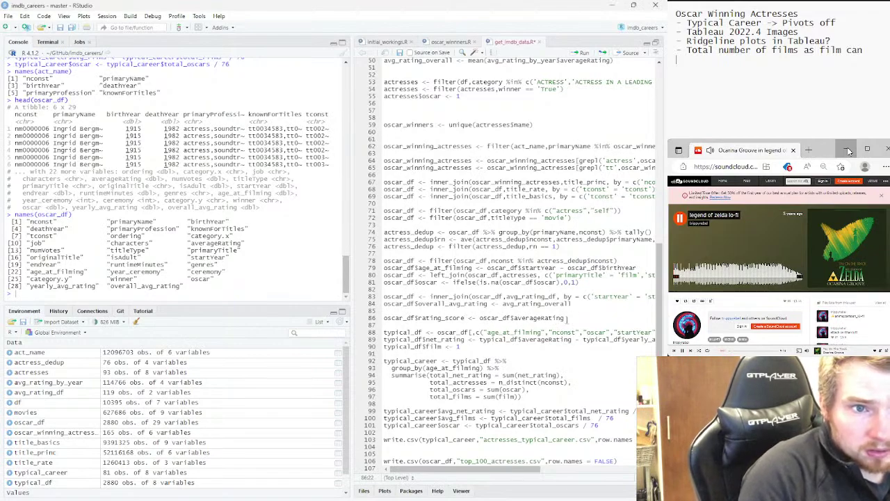
Start an ifelse( call in front of oscar_df$averageRating on the rating_score line
{"action": "key", "text": "Left"}
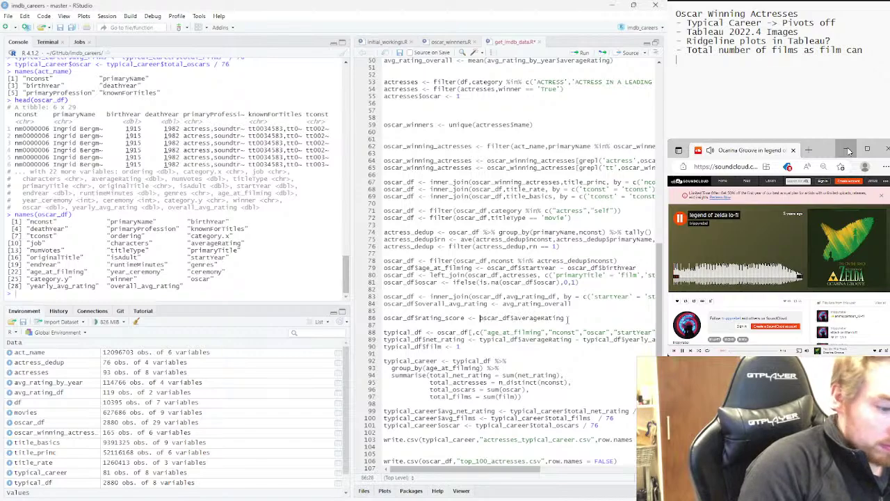
{"action": "type", "text": "iff"}
{"action": "key", "text": "BackSpace"}
{"action": "key", "text": "BackSpace"}
{"action": "key", "text": "BackSpace"}
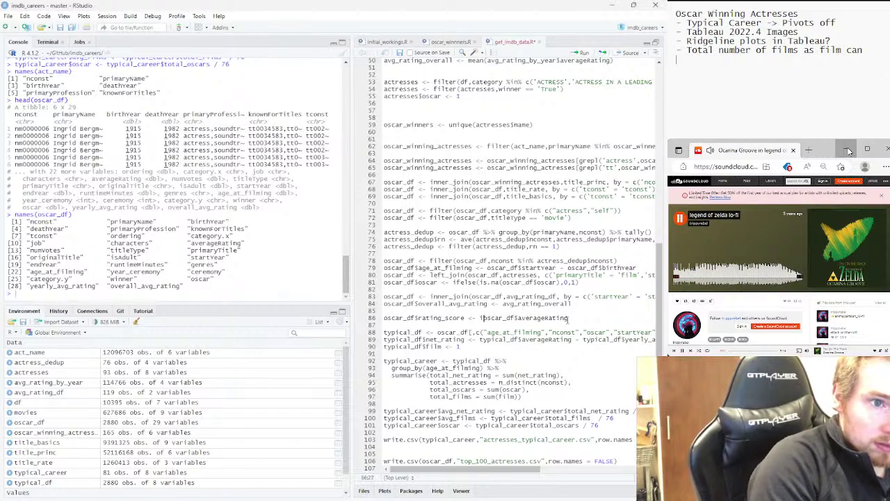
{"action": "type", "text": "ife"}
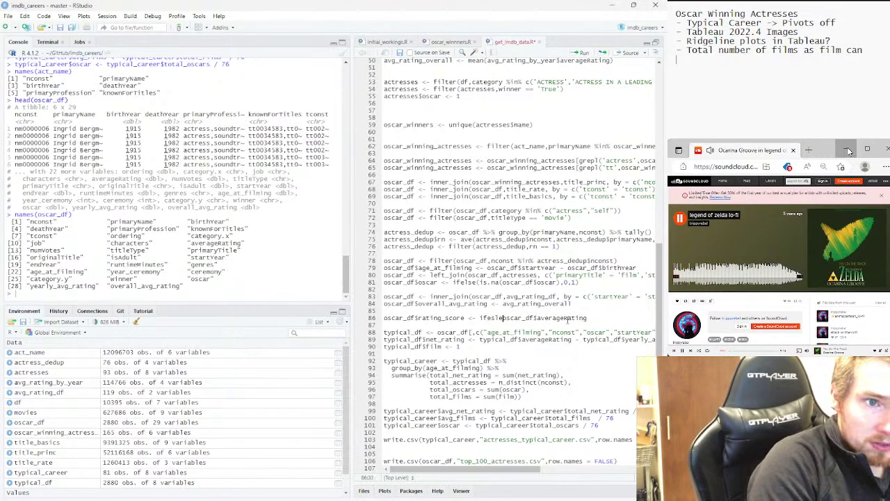
{"action": "type", "text": "ls"}
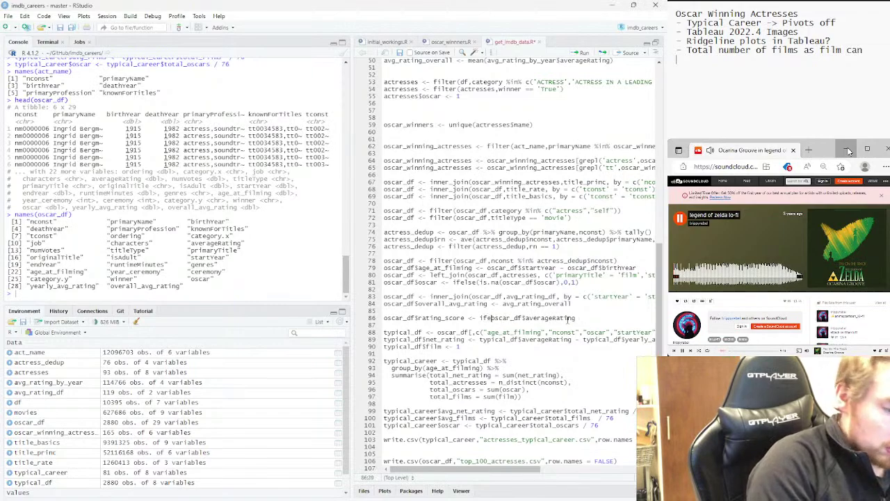
{"action": "type", "text": "e("}
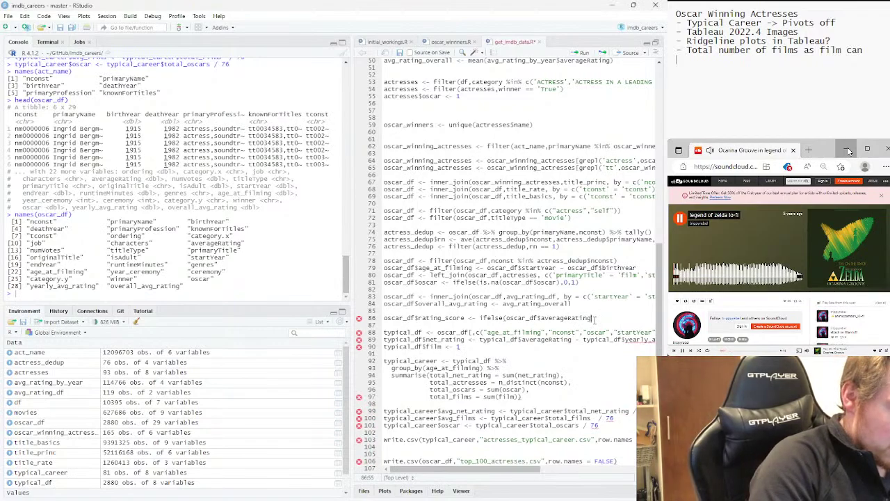
Extend the ifelse condition to compare oscar_df$averageRating > oscar_df$yearly_avg_rating
{"action": "type", "text": ">"}
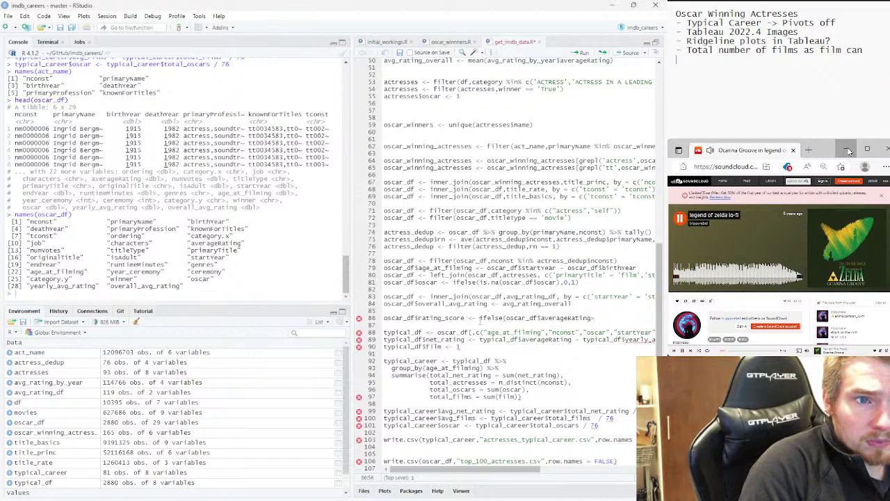
{"action": "left_click_drag", "start_coordinate": [505, 318], "coordinate": [542, 318]}
{"action": "key", "text": "ctrl+c"}
{"action": "left_click", "coordinate": [596, 317]}
{"action": "key", "text": "ctrl+v"}
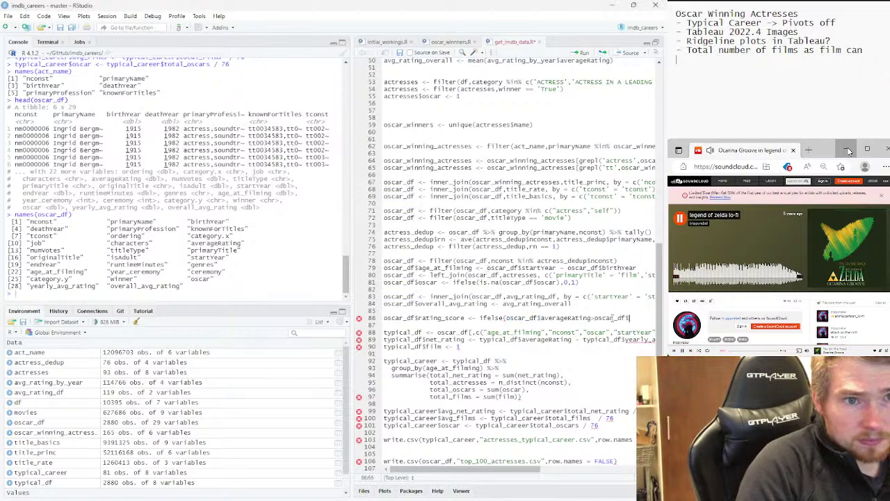
{"action": "type", "text": "year"}
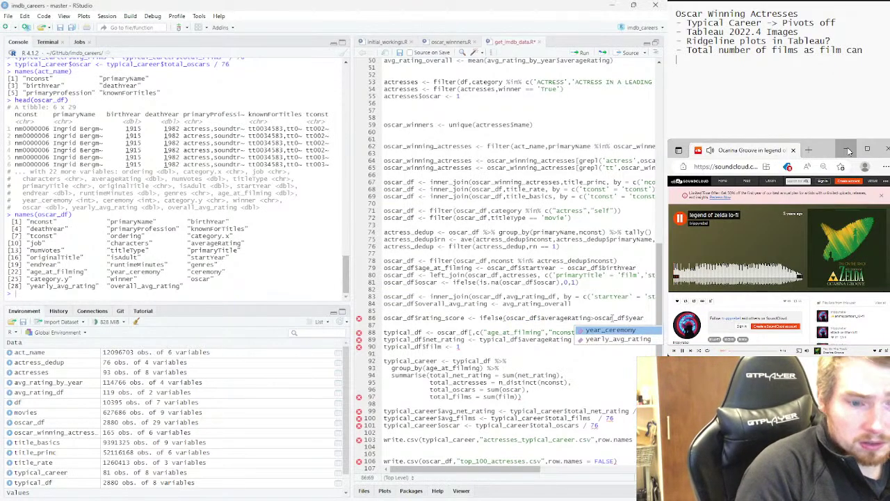
{"action": "key", "text": "Down"}
{"action": "key", "text": "Return"}
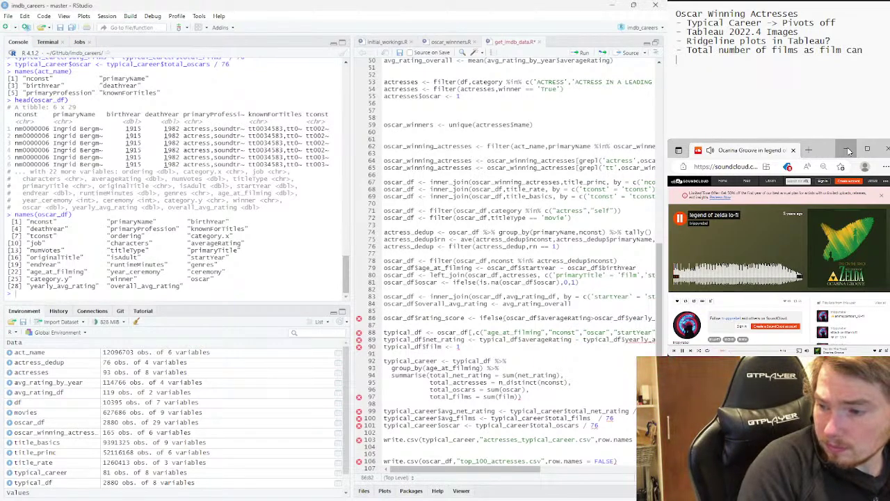
Switch to Tableau, check the comparison operators in the Rating score formula, and return to the R script
{"action": "key", "text": "alt+Tab"}
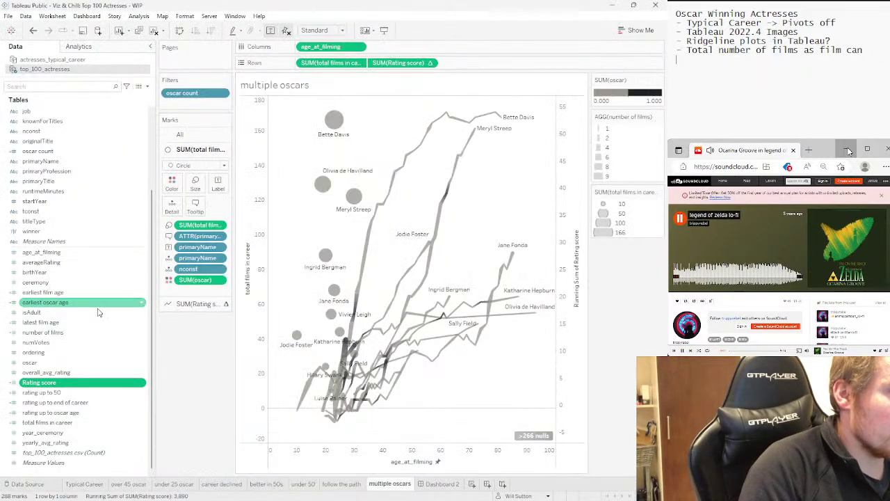
{"action": "right_click", "coordinate": [71, 384]}
{"action": "left_click", "coordinate": [79, 206]}
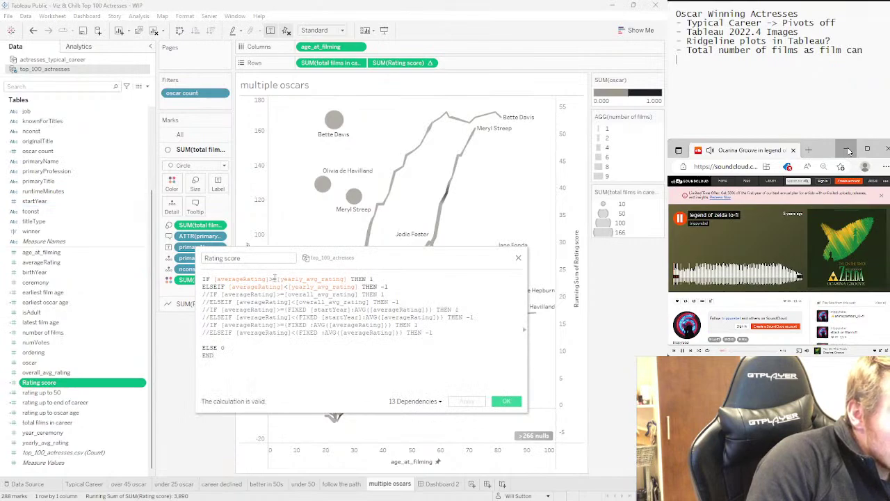
{"action": "left_click", "coordinate": [518, 260]}
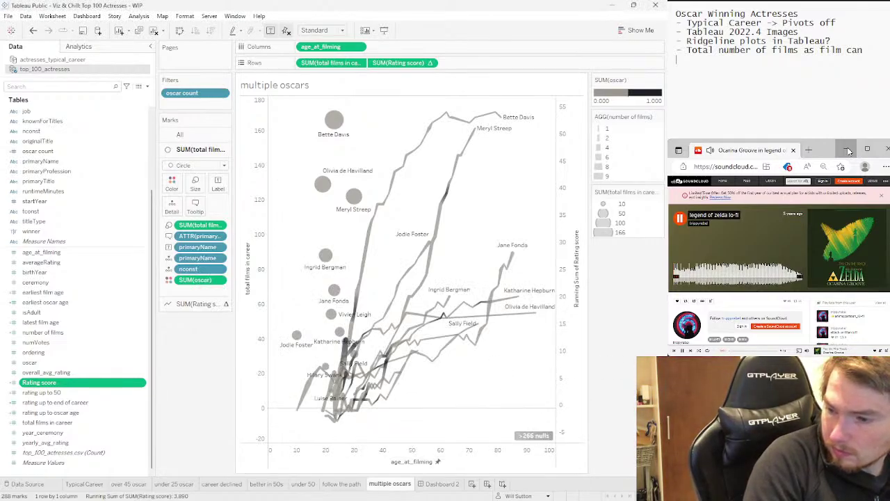
{"action": "key", "text": "alt+Tab"}
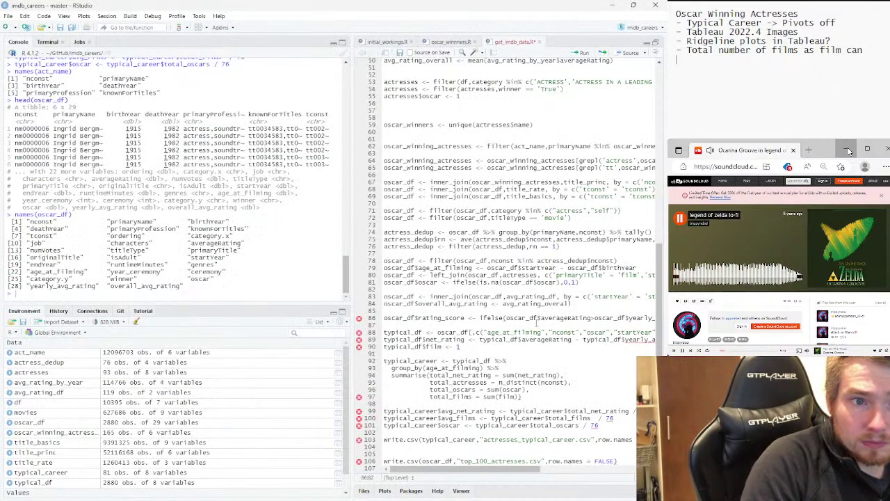
Change the rating_score comparison to >= and complete the ifelse call with 1 and -1 as its results
{"action": "left_click_drag", "start_coordinate": [533, 468], "coordinate": [578, 464]}
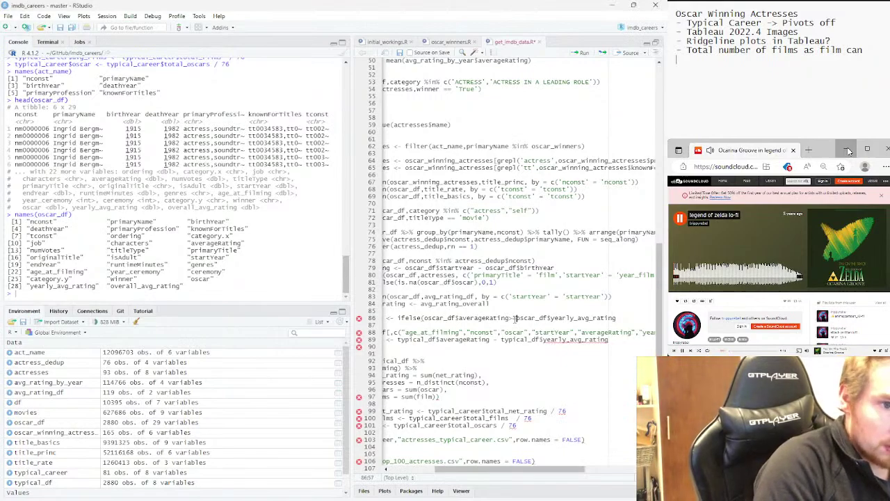
{"action": "left_click", "coordinate": [621, 318]}
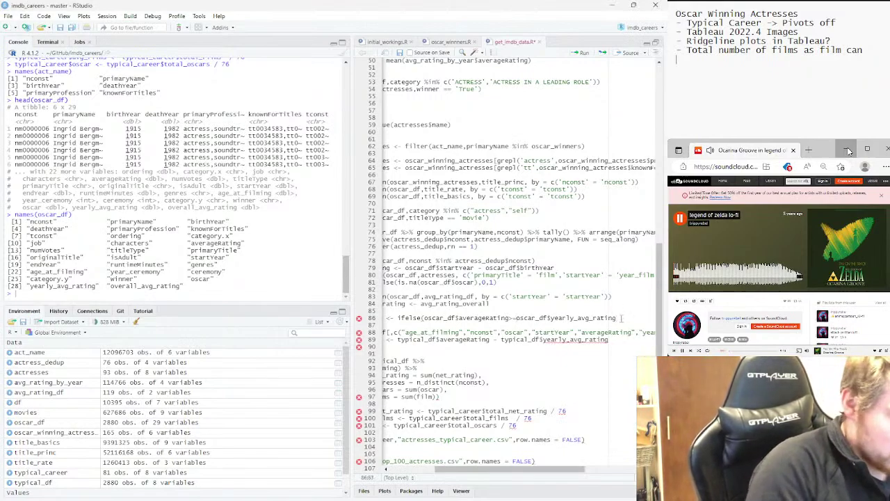
{"action": "type", "text": ",1,"}
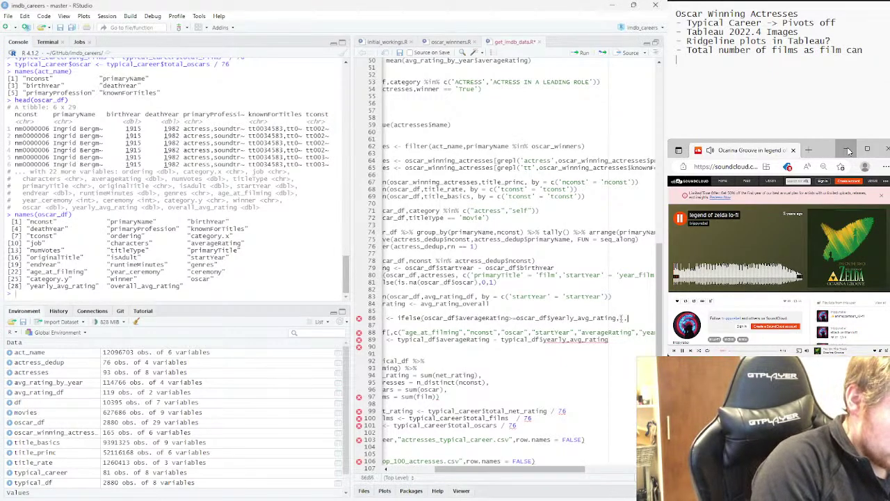
{"action": "type", "text": "-1)"}
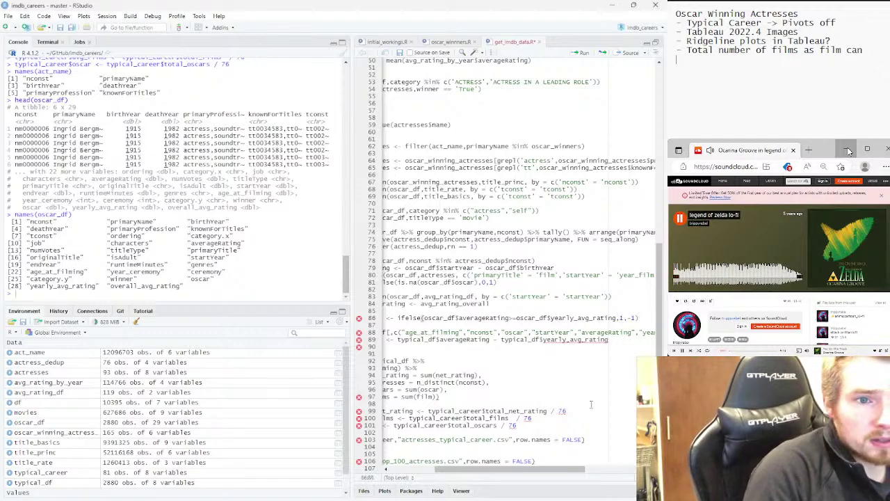
Switch to Tableau and examine the fields of the top_100_actresses data source, including the calculated age, film and rating fields
{"action": "left_click_drag", "start_coordinate": [526, 471], "coordinate": [459, 467]}
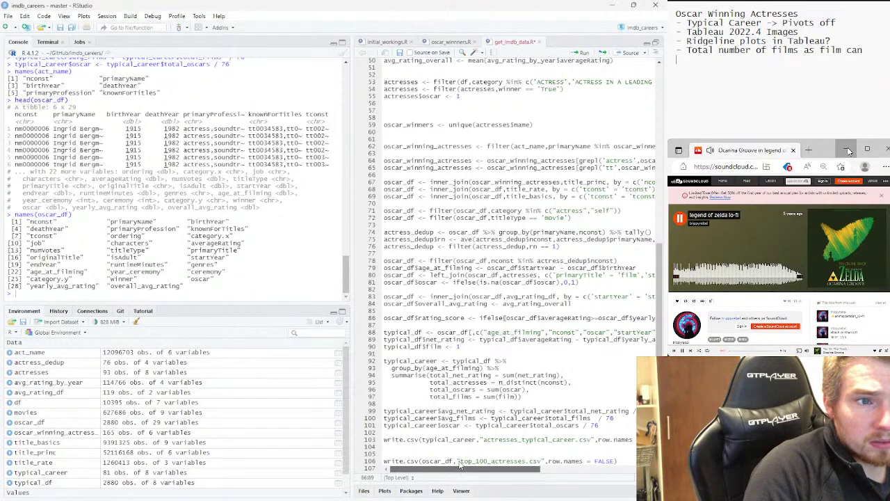
{"action": "mouse_move", "coordinate": [459, 468]}
{"action": "left_mouse_down"}
{"action": "mouse_move", "coordinate": [474, 467]}
{"action": "mouse_move", "coordinate": [452, 467]}
{"action": "left_mouse_up"}
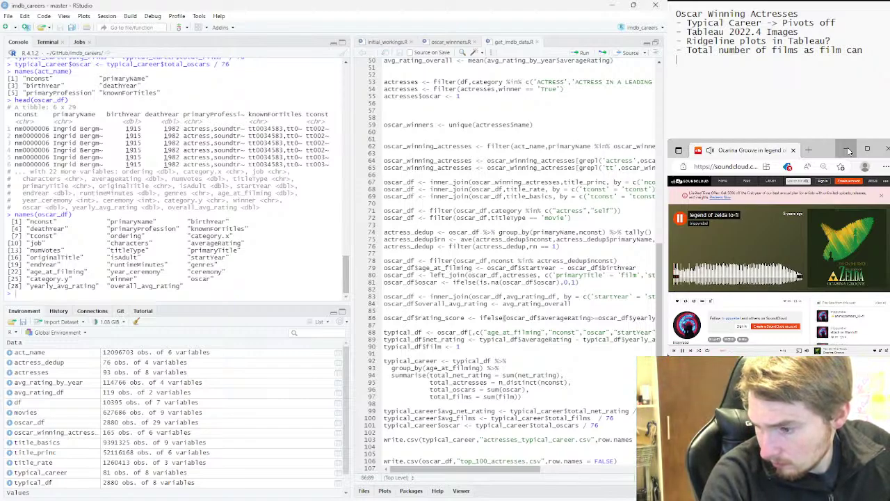
{"action": "key", "text": "alt+Tab"}
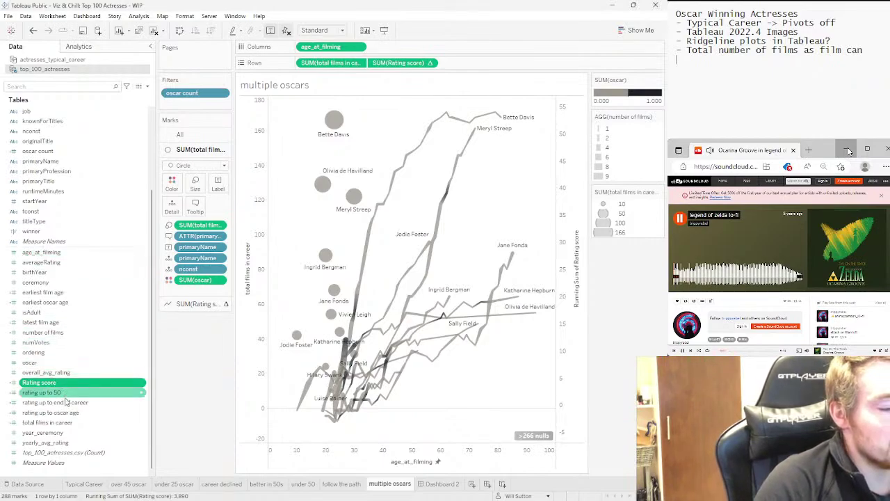
{"action": "left_click", "coordinate": [78, 424]}
{"action": "right_click", "coordinate": [79, 426]}
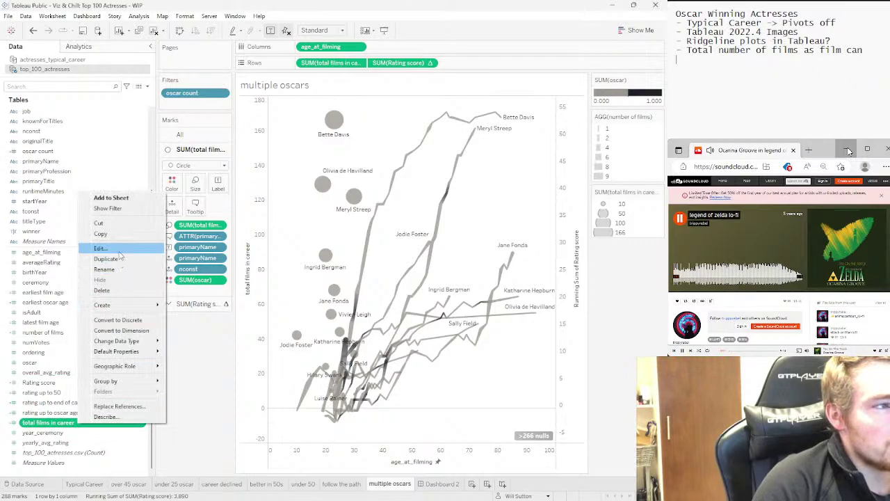
{"action": "left_click", "coordinate": [64, 342]}
{"action": "left_click", "coordinate": [43, 332]}
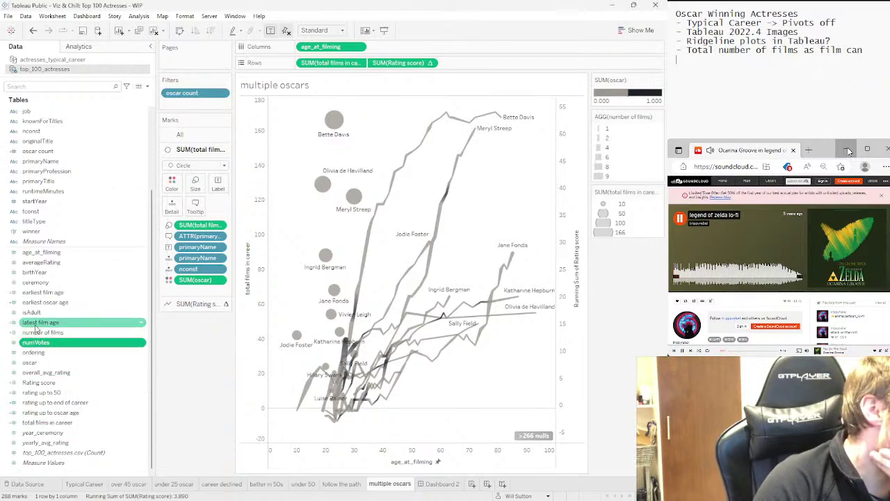
{"action": "left_click", "coordinate": [35, 324]}
{"action": "left_click", "coordinate": [43, 302]}
{"action": "left_click", "coordinate": [43, 292]}
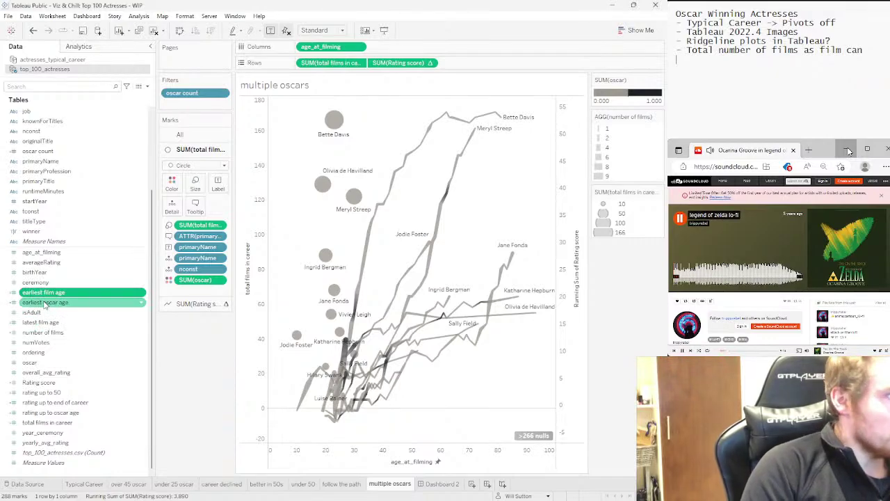
{"action": "scroll", "coordinate": [61, 297], "scroll_direction": "up", "scroll_amount": 1}
{"action": "scroll", "coordinate": [61, 297], "scroll_direction": "up", "scroll_amount": 2}
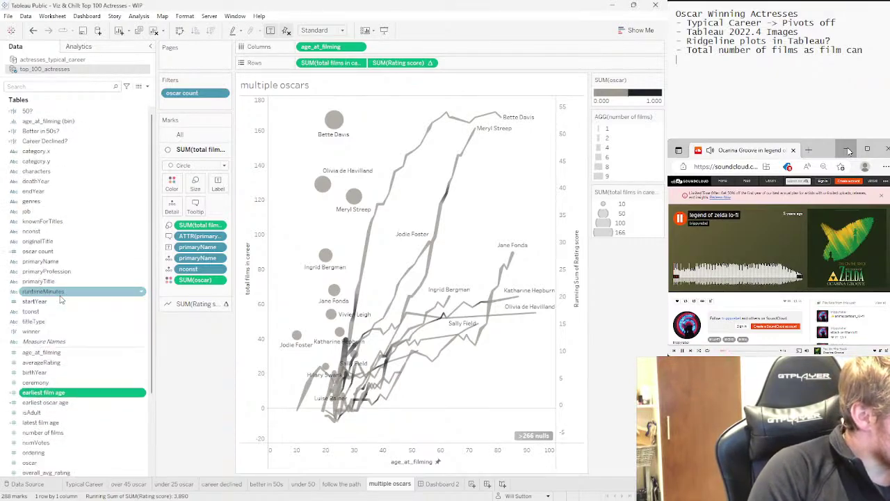
{"action": "scroll", "coordinate": [61, 297], "scroll_direction": "down", "scroll_amount": 3}
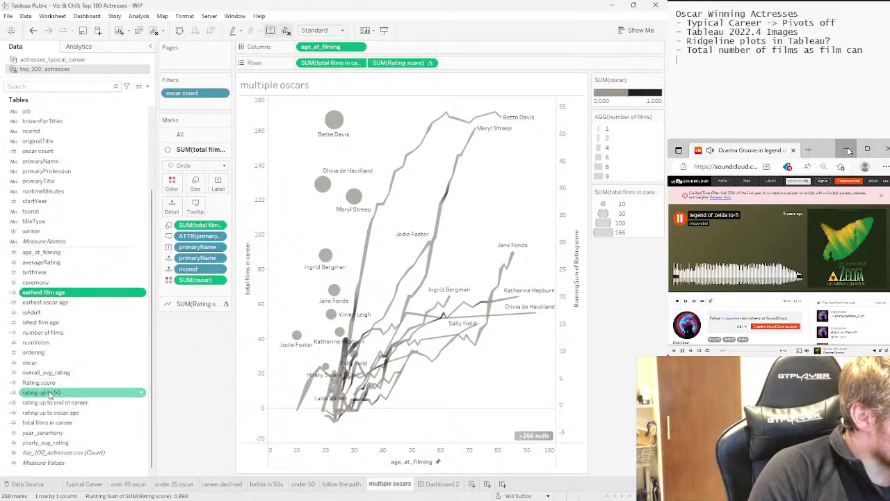
{"action": "left_click", "coordinate": [44, 392]}
{"action": "left_click", "coordinate": [32, 362]}
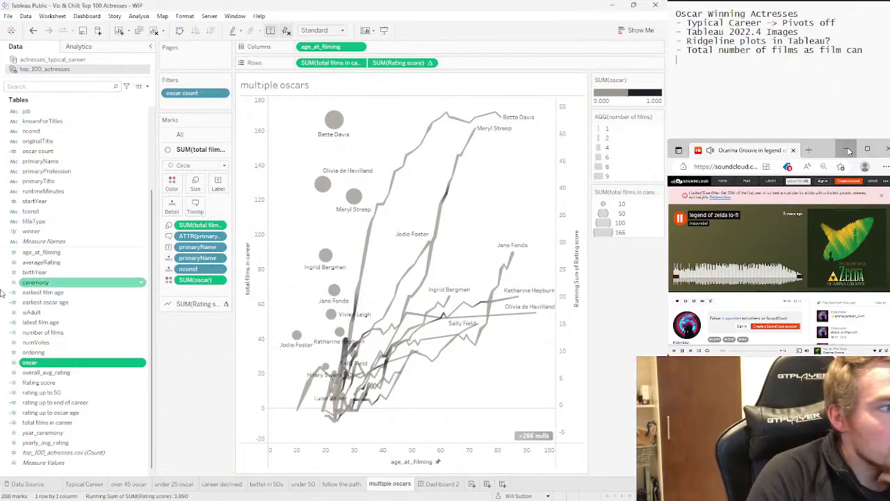
{"action": "left_click", "coordinate": [31, 312]}
{"action": "scroll", "coordinate": [49, 316], "scroll_direction": "up", "scroll_amount": 3}
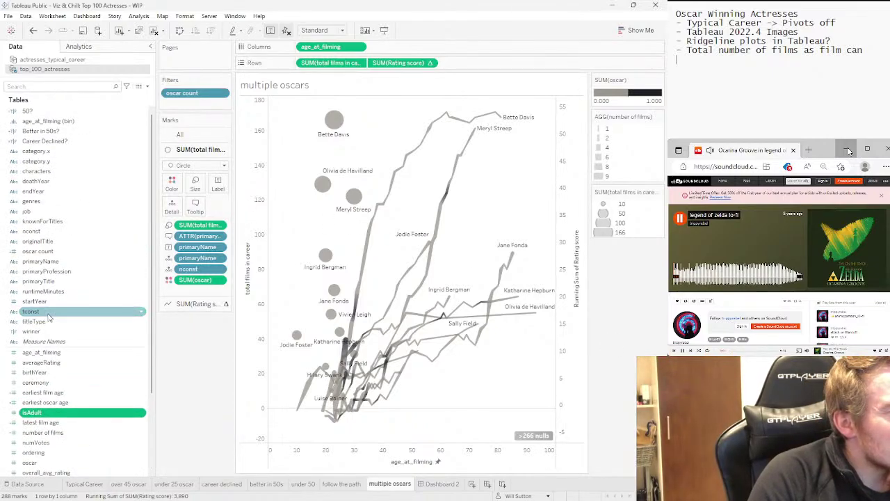
{"action": "scroll", "coordinate": [49, 316], "scroll_direction": "down", "scroll_amount": 3}
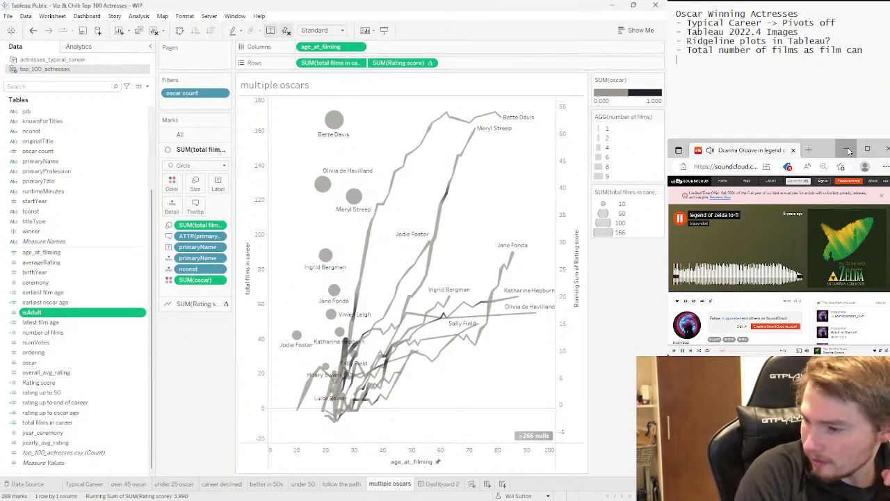
Return to the R script in RStudio and insert blank lines below the oscar_df$rating_score line
{"action": "key", "text": "alt+Tab"}
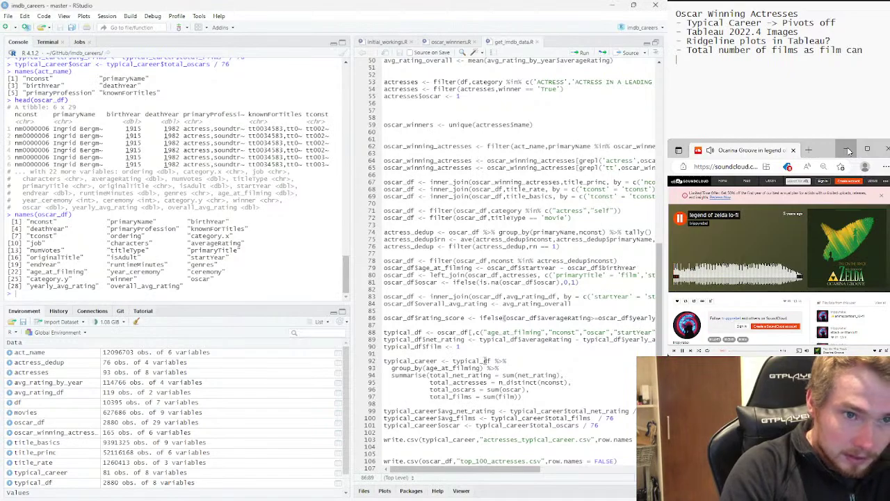
{"action": "key", "text": "Return"}
{"action": "key", "text": "Return"}
{"action": "key", "text": "Return"}
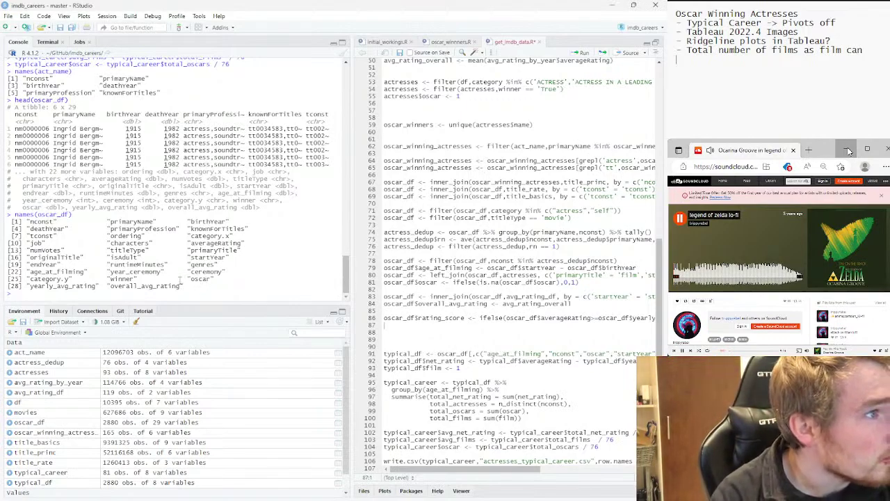
{"action": "key", "text": "Down"}
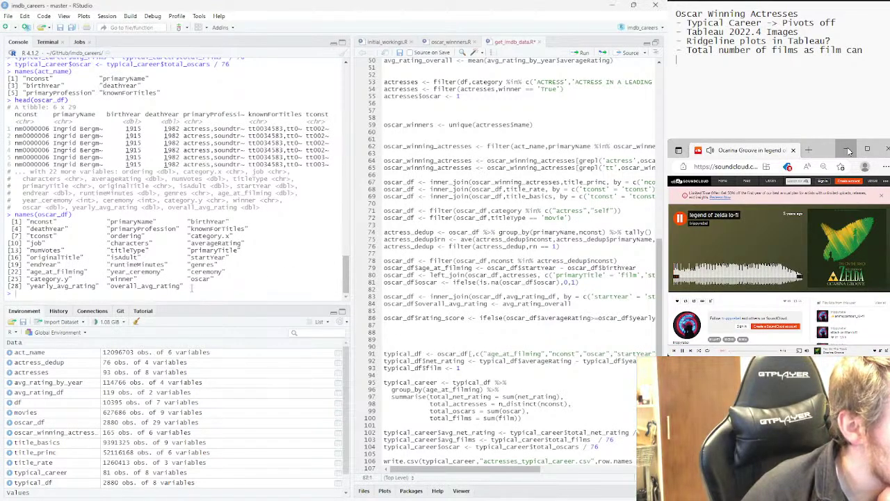
{"action": "mouse_move", "coordinate": [414, 472]}
{"action": "left_mouse_down"}
{"action": "mouse_move", "coordinate": [490, 471]}
{"action": "mouse_move", "coordinate": [410, 459]}
{"action": "left_mouse_up"}
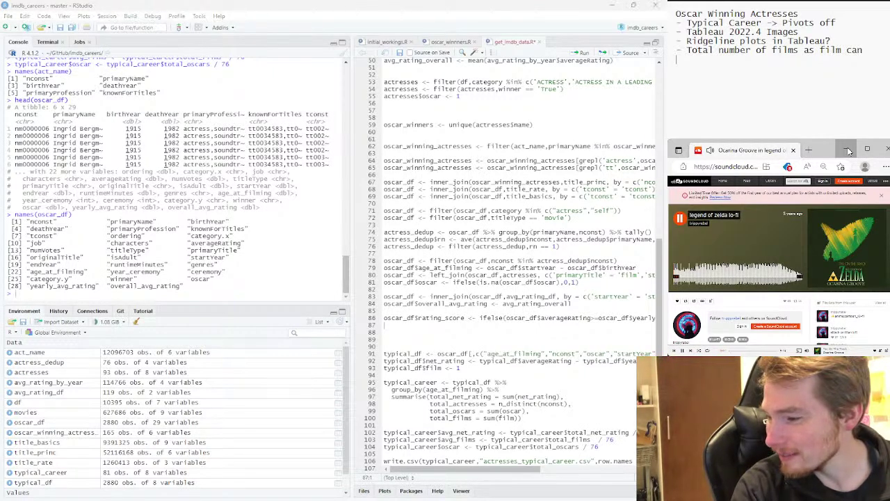
Switch to Tableau and look at Dashboard 2 and the multiple oscars sheet
{"action": "key", "text": "alt+Tab"}
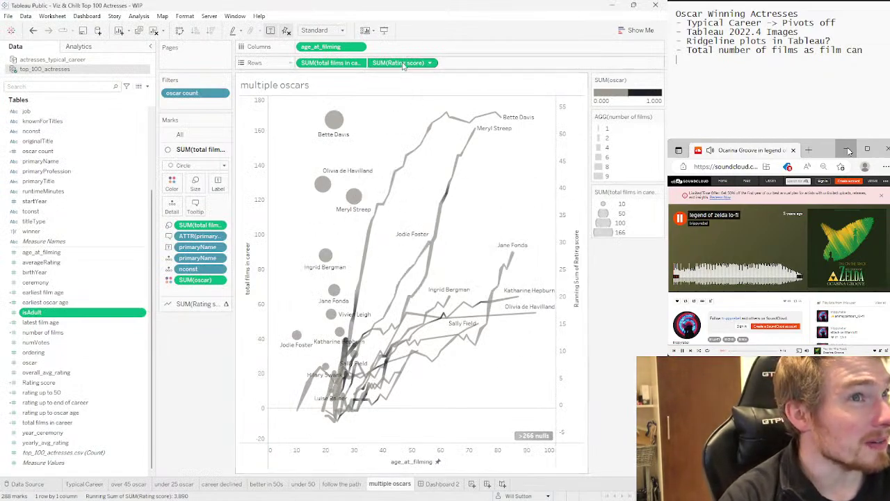
{"action": "left_click", "coordinate": [436, 485]}
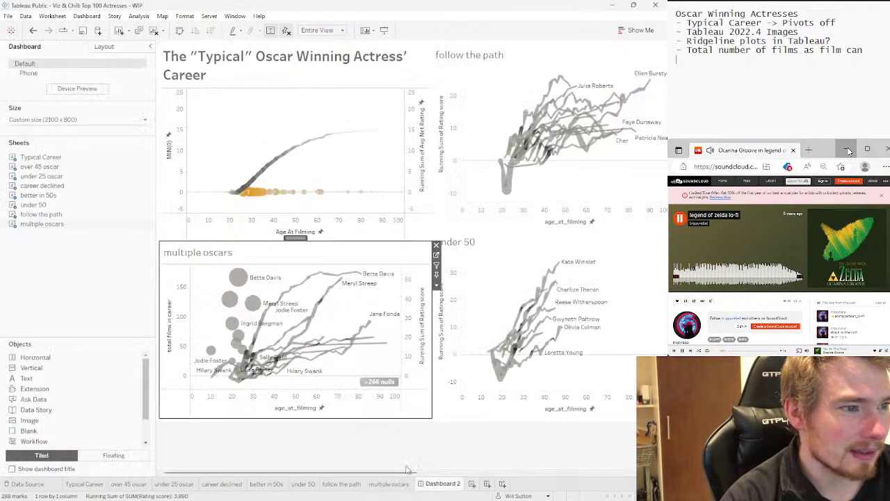
{"action": "left_click", "coordinate": [388, 483]}
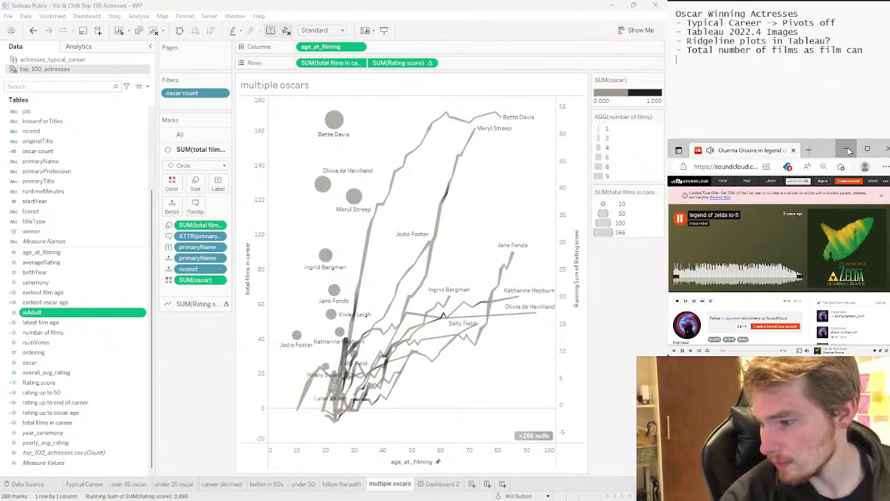
Return to RStudio, add the line ages <- 0:100 below the rating_score calculation, and run it
{"action": "key", "text": "alt+Tab"}
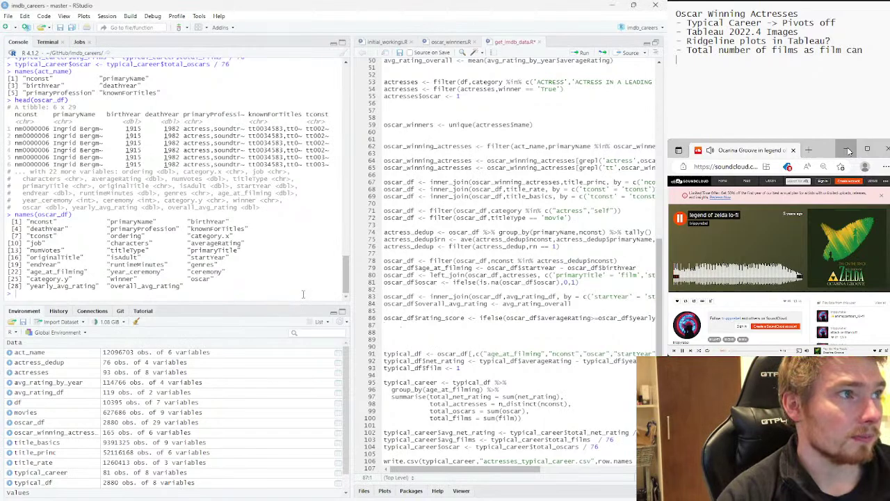
{"action": "key", "text": "Return"}
{"action": "key", "text": "Return"}
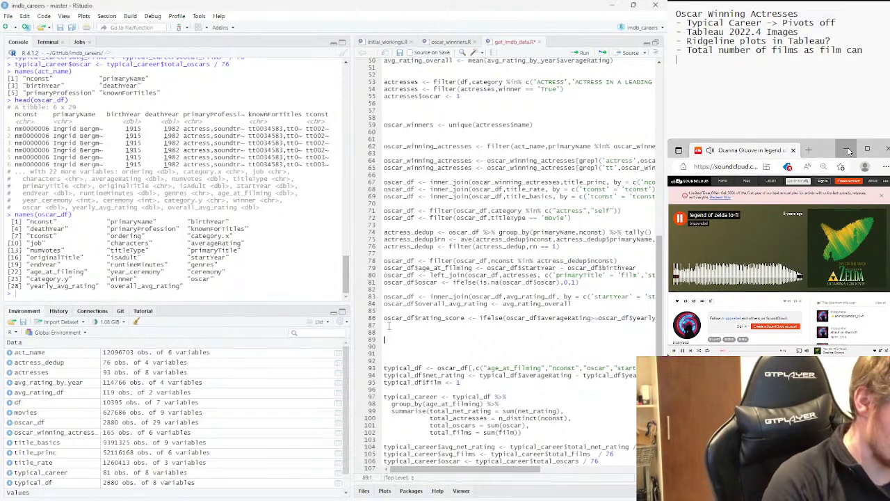
{"action": "type", "text": "ages <"}
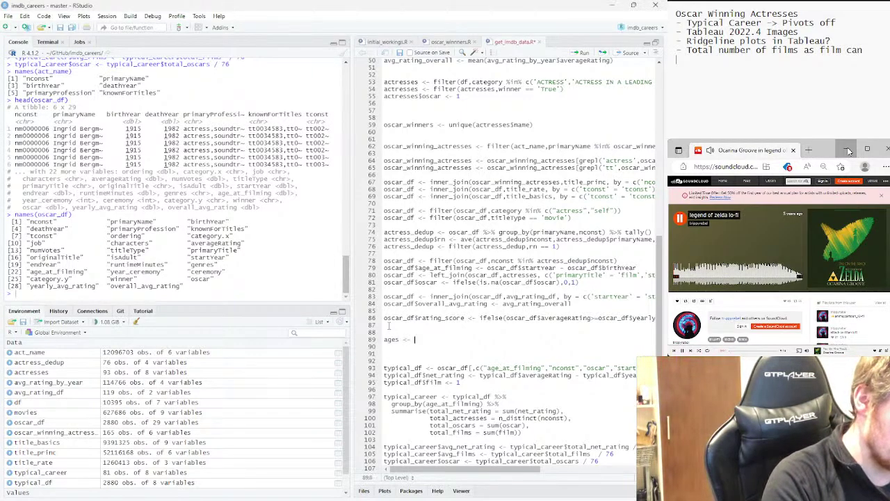
{"action": "type", "text": "- 0:100"}
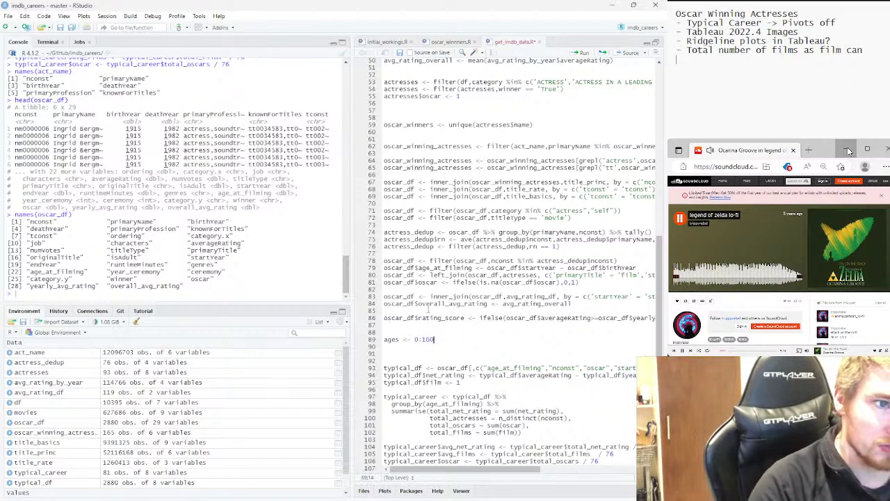
{"action": "left_click_drag", "start_coordinate": [436, 340], "coordinate": [384, 341]}
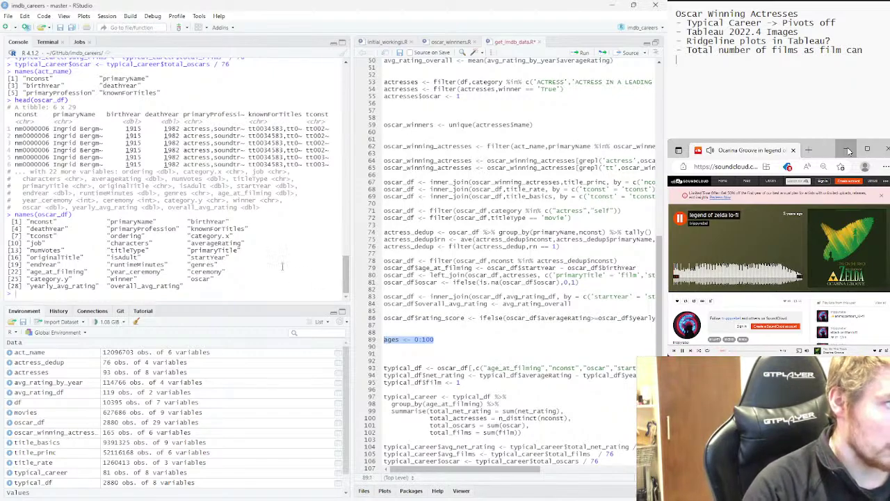
{"action": "key", "text": "ctrl+Return"}
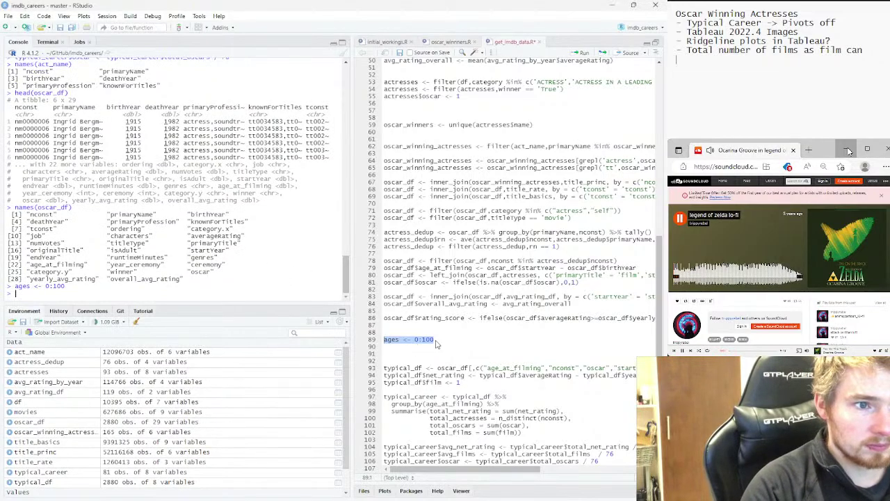
Start an actress_id <- assignment on the line below the ages definition
{"action": "left_click", "coordinate": [438, 346]}
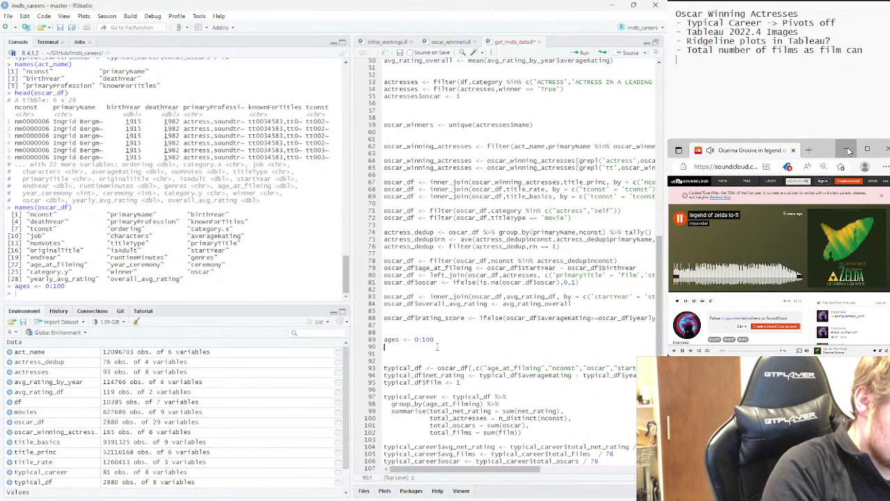
{"action": "type", "text": "actress"}
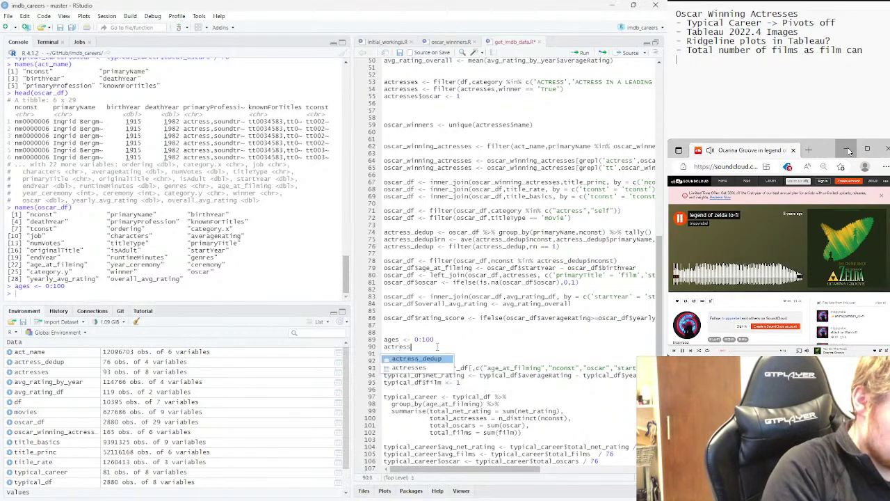
{"action": "key", "text": "Down"}
{"action": "key", "text": "Return"}
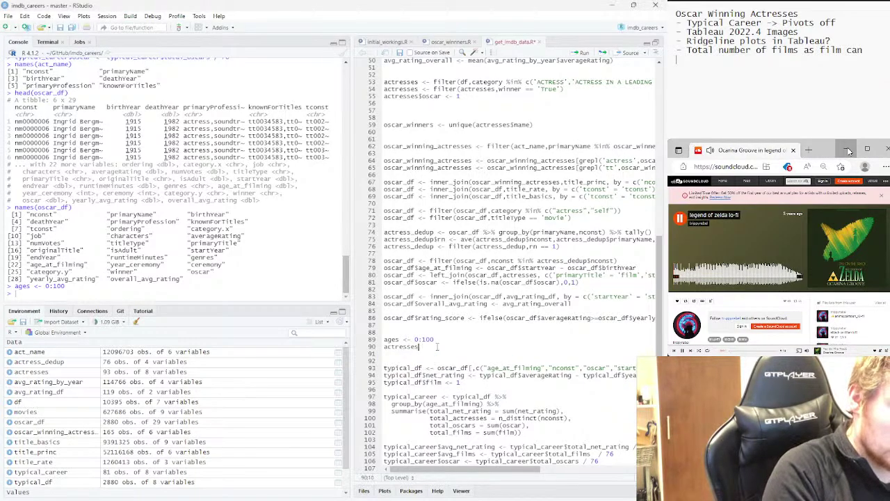
{"action": "key", "text": "BackSpace"}
{"action": "key", "text": "BackSpace"}
{"action": "key", "text": "BackSpace"}
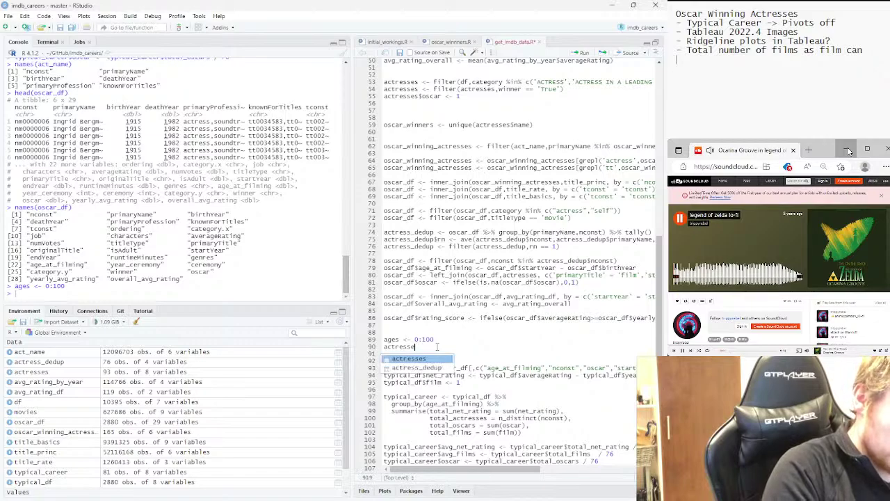
{"action": "type", "text": "_df"}
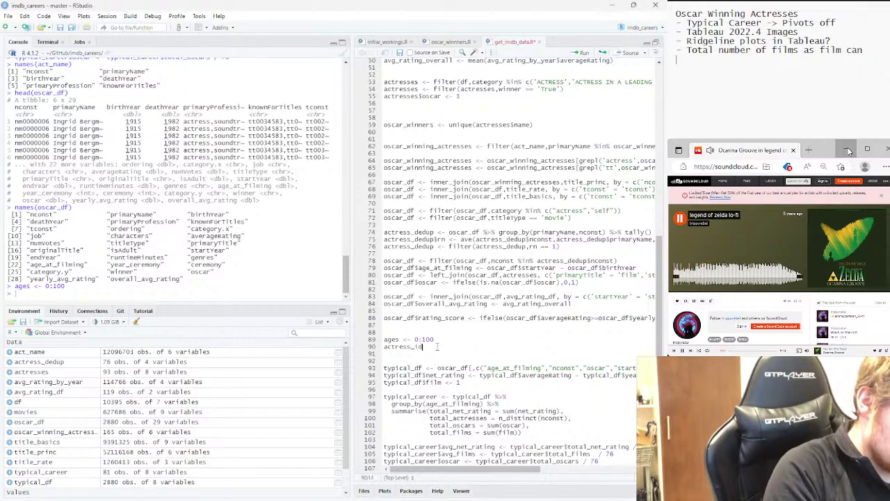
{"action": "type", "text": " <-"}
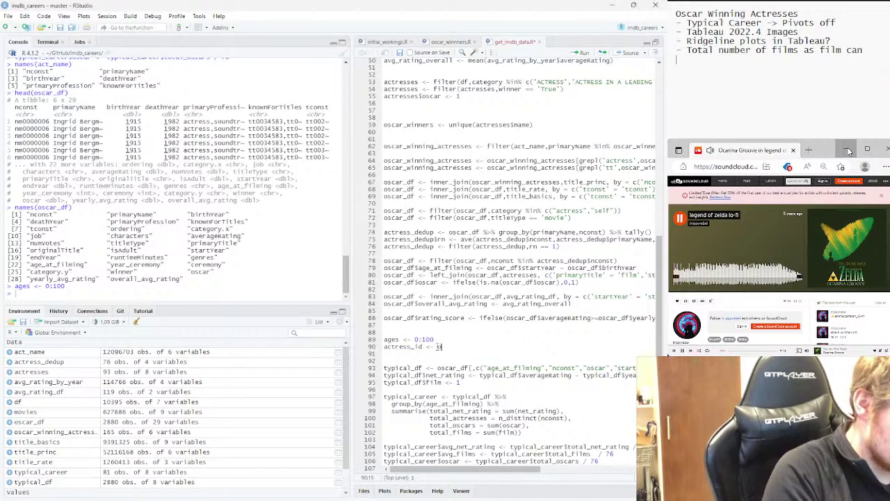
Complete the actress_id assignment with the nconst column of oscar_df, as oscar_df$nconst
{"action": "type", "text": "osca"}
{"action": "key", "text": "Escape"}
{"action": "key", "text": "Return"}
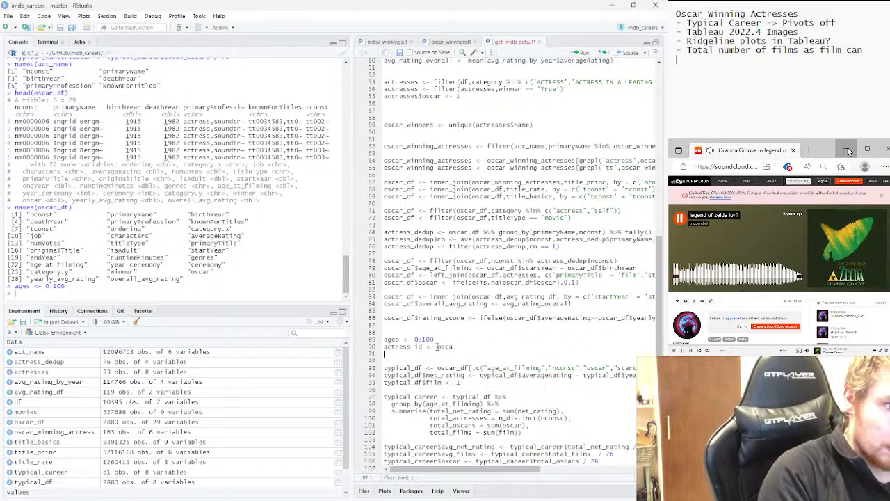
{"action": "key", "text": "Left"}
{"action": "type", "text": "r_"}
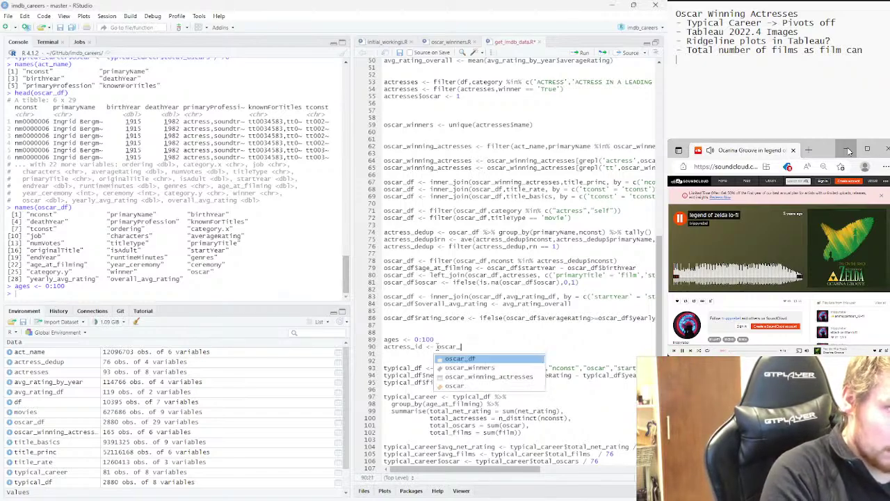
{"action": "key", "text": "Tab"}
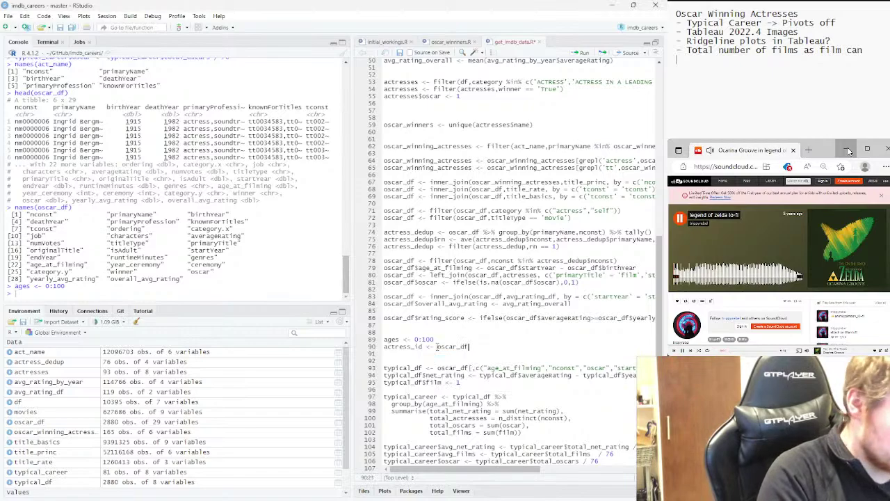
{"action": "type", "text": "$"}
{"action": "key", "text": "Tab"}
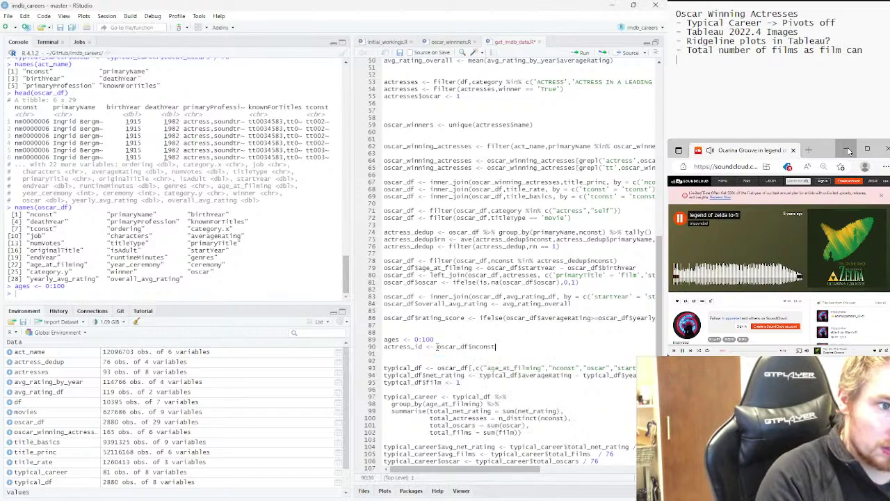
Wrap oscar_df$nconst in unique() in the actress_id assignment and run the line
{"action": "type", "text": "unique("}
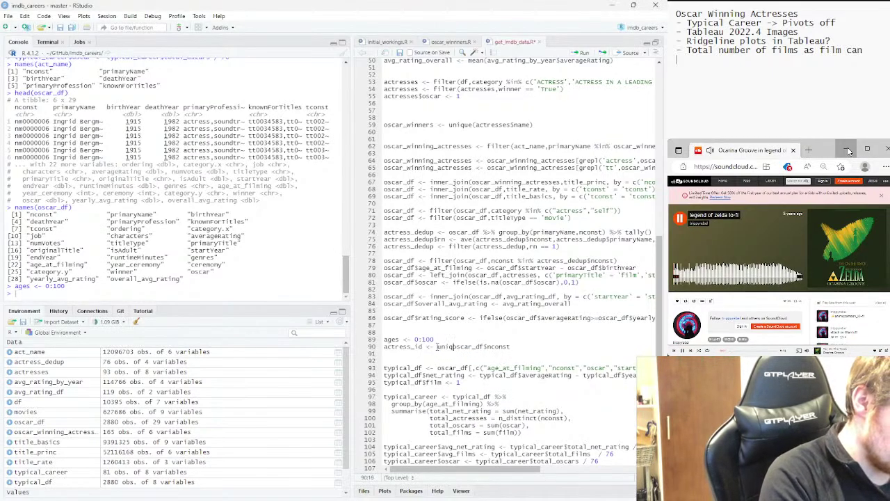
{"action": "left_click", "coordinate": [536, 344]}
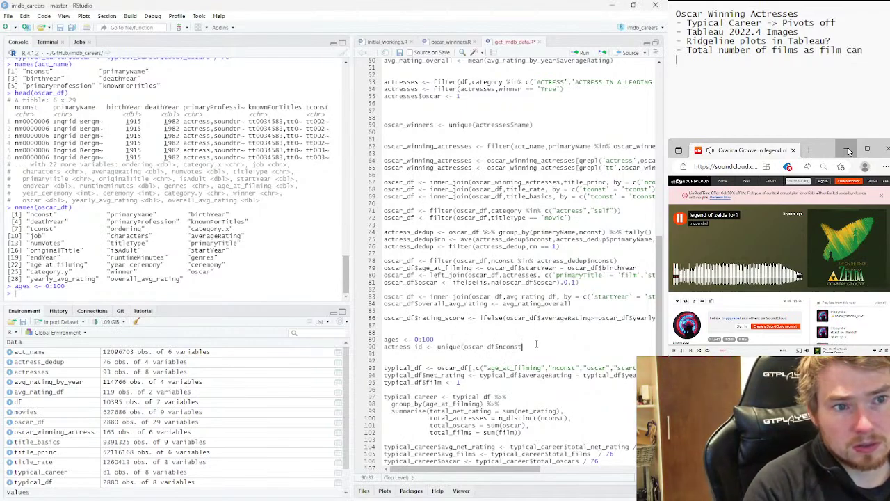
{"action": "type", "text": ")"}
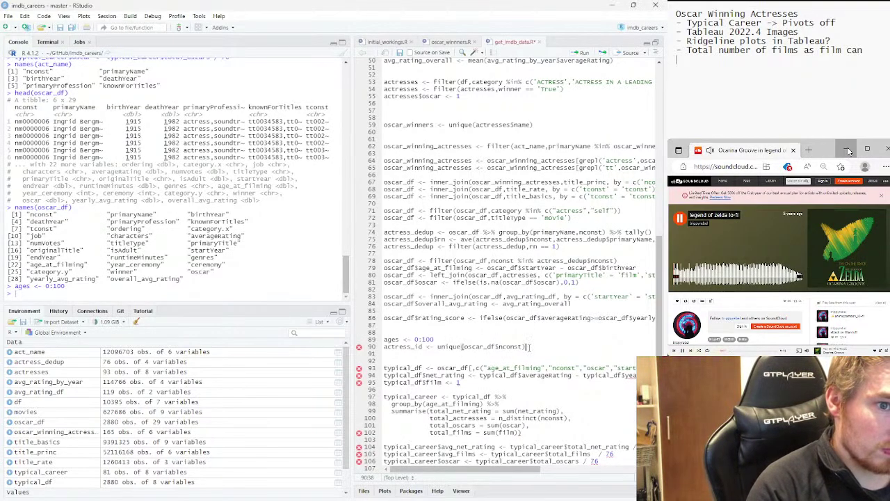
{"action": "left_click_drag", "start_coordinate": [526, 346], "coordinate": [385, 347]}
{"action": "key", "text": "ctrl+Return"}
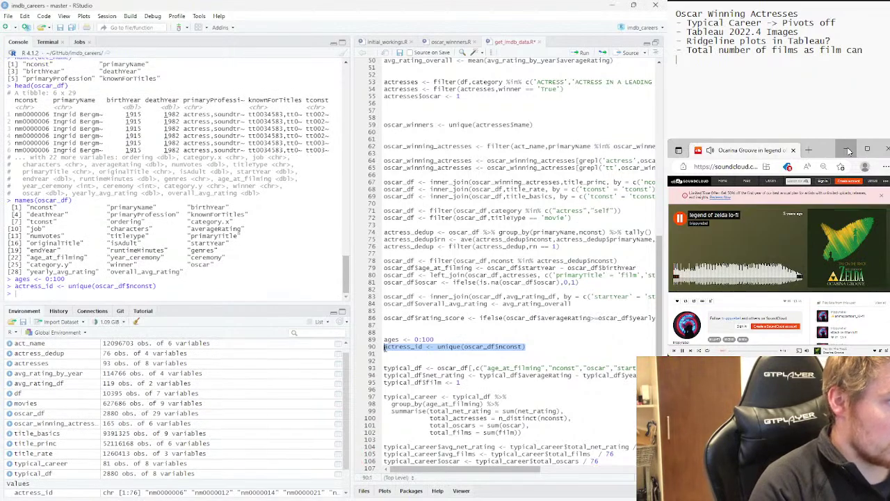
Preview the first actress IDs in the console with head(actress_id)
{"action": "left_click", "coordinate": [185, 287]}
{"action": "type", "text": "head(actre"}
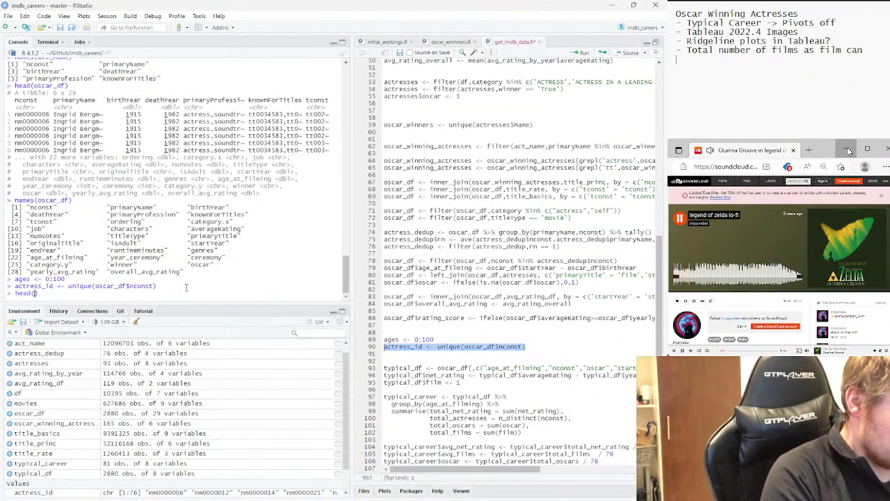
{"action": "type", "text": "ss"}
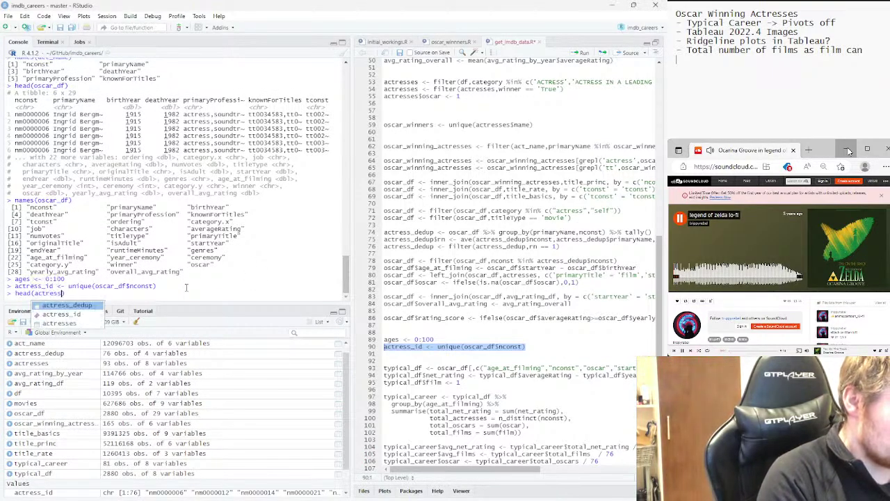
{"action": "type", "text": "_id"}
{"action": "key", "text": "Return"}
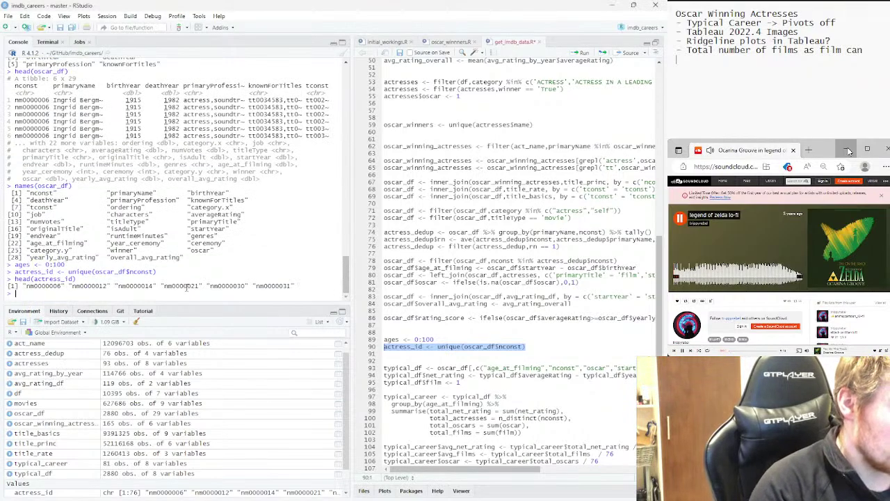
Add the line scaffold <- cbind(age,actress_id) below the actress_id definition and run it
{"action": "key", "text": "End"}
{"action": "key", "text": "Return"}
{"action": "key", "text": "Return"}
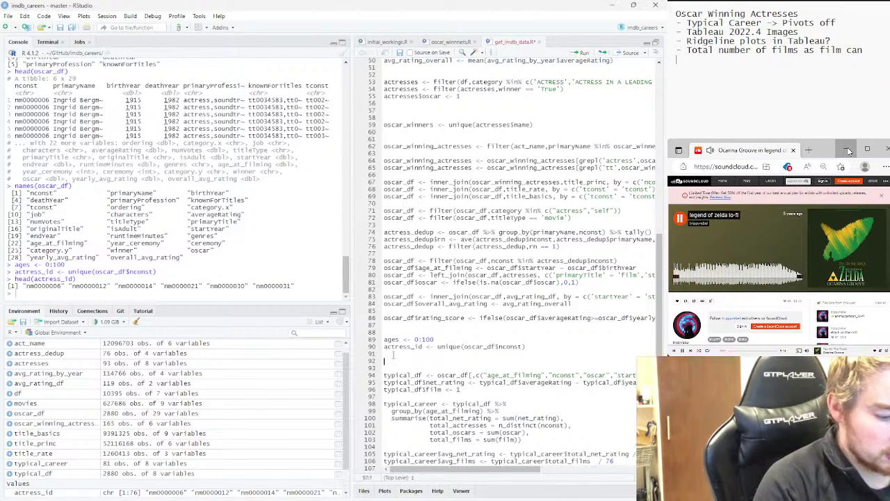
{"action": "type", "text": "scaffold "}
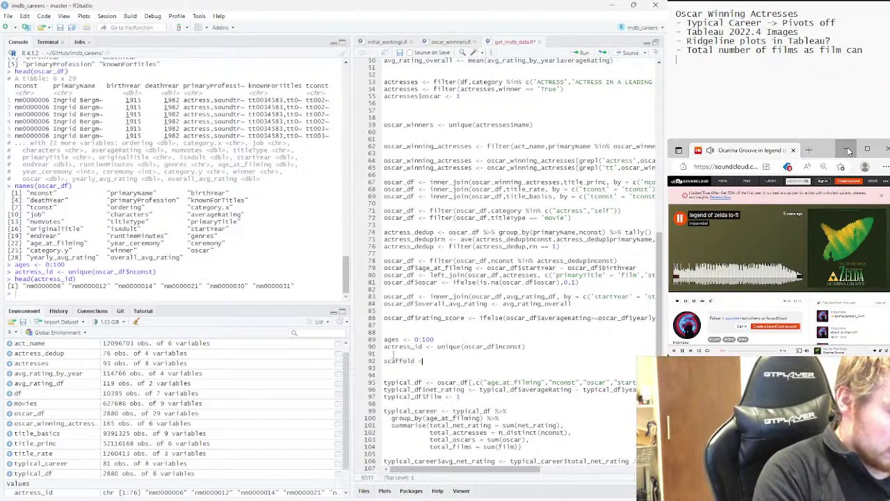
{"action": "type", "text": "<-"}
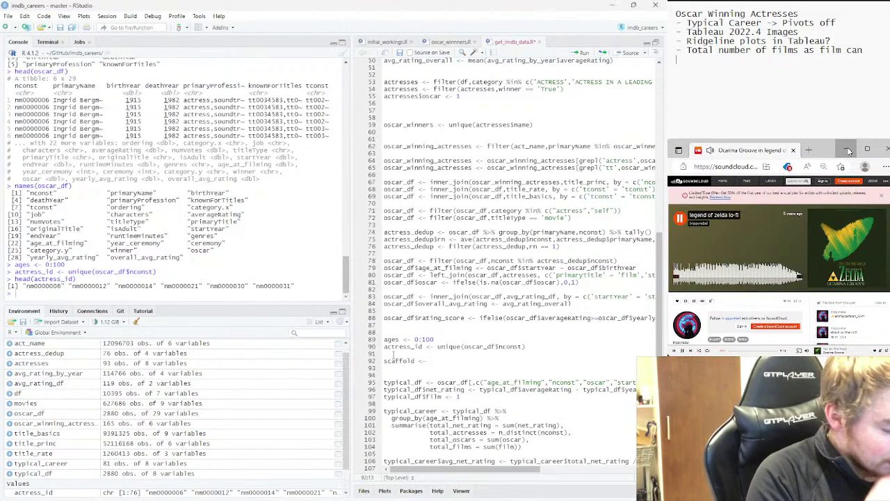
{"action": "type", "text": " cb"}
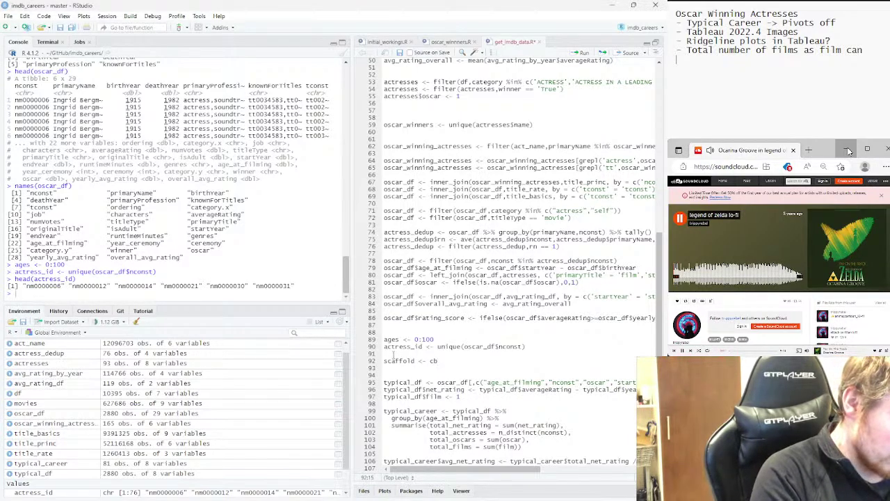
{"action": "type", "text": "ind("}
{"action": "type", "text": "age,a"}
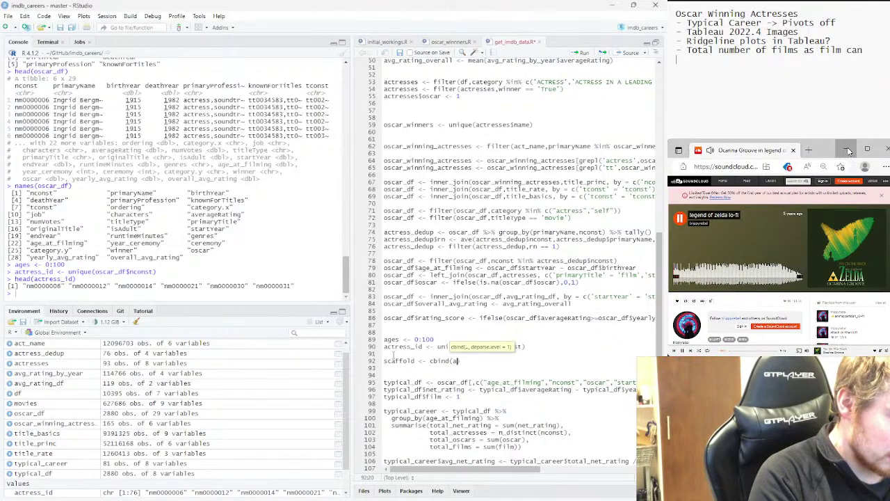
{"action": "type", "text": "ctr"}
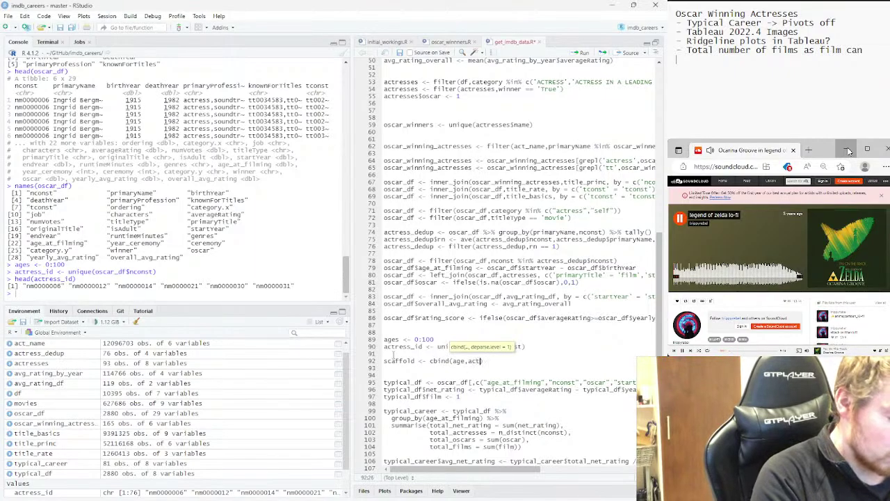
{"action": "type", "text": "ess_id"}
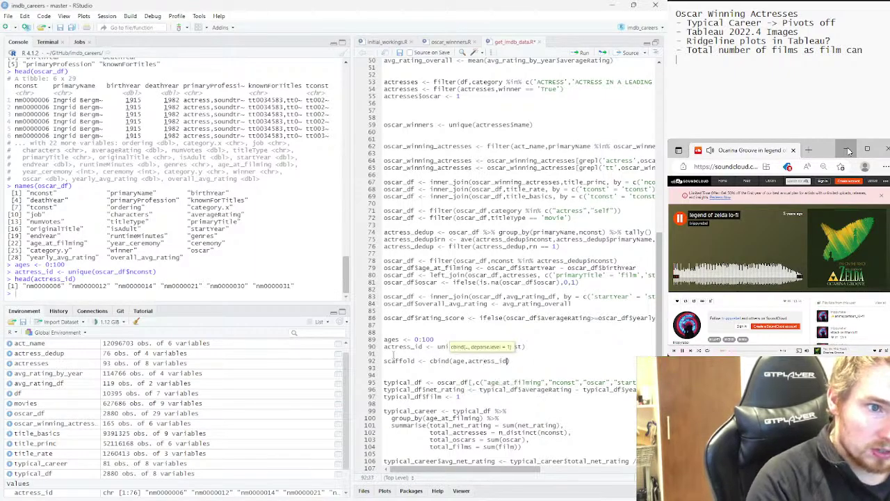
{"action": "left_click_drag", "start_coordinate": [511, 360], "coordinate": [384, 360]}
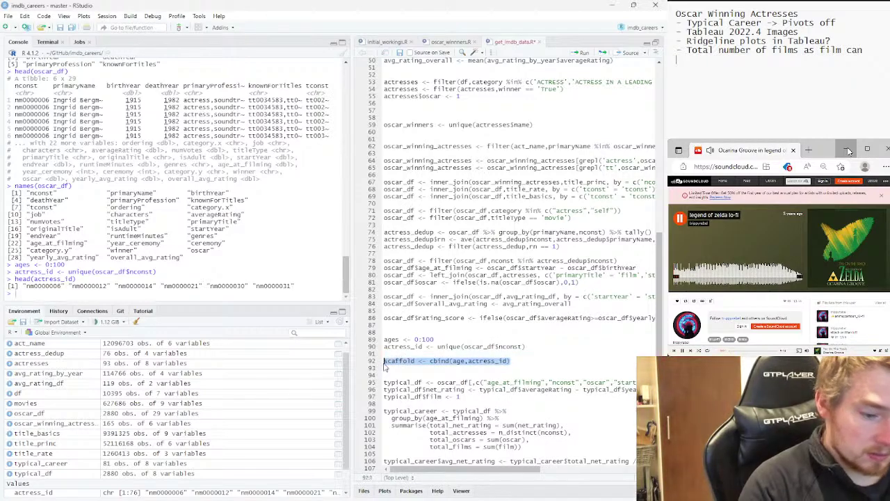
{"action": "key", "text": "ctrl+Return"}
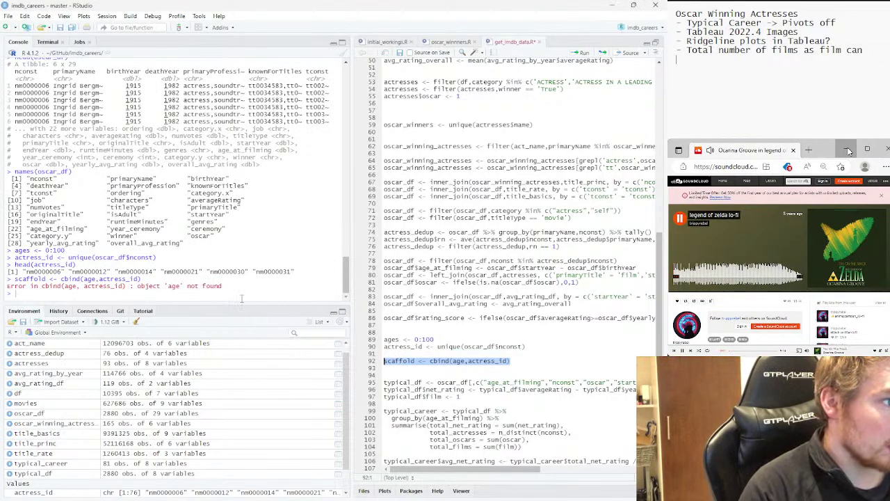
Correct age to ages in the scaffold cbind() call and rerun the line
{"action": "double_click", "coordinate": [457, 361]}
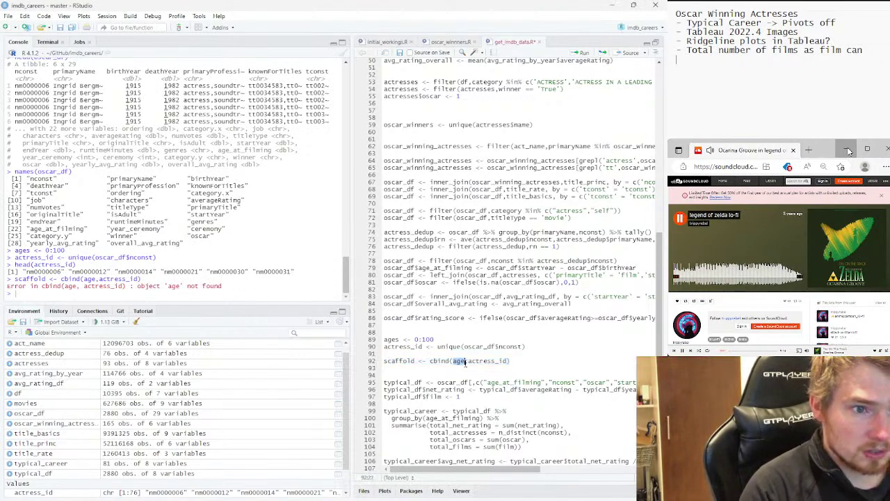
{"action": "type", "text": "s"}
{"action": "key", "text": "ctrl+z"}
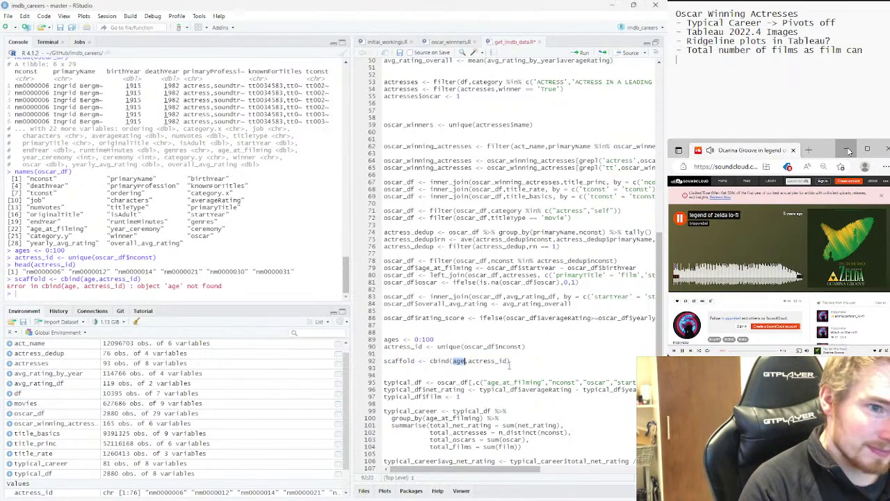
{"action": "type", "text": "s"}
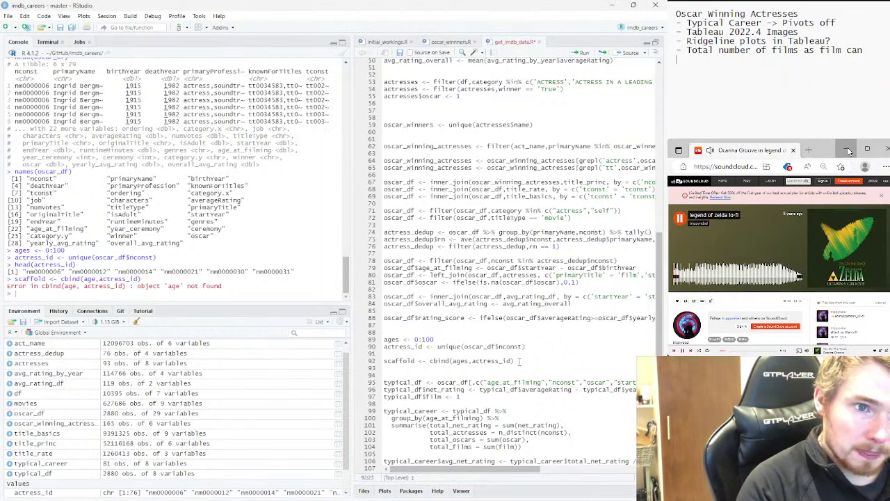
{"action": "key", "text": "shift+Home"}
{"action": "key", "text": "ctrl+Return"}
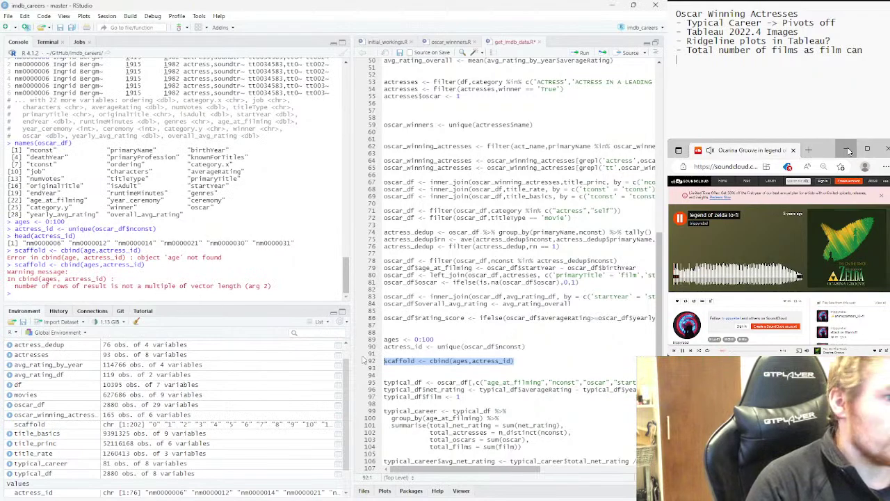
Insert blank lines between the actress_id and scaffold lines and start a rep() call there
{"action": "key", "text": "Down"}
{"action": "key", "text": "Down"}
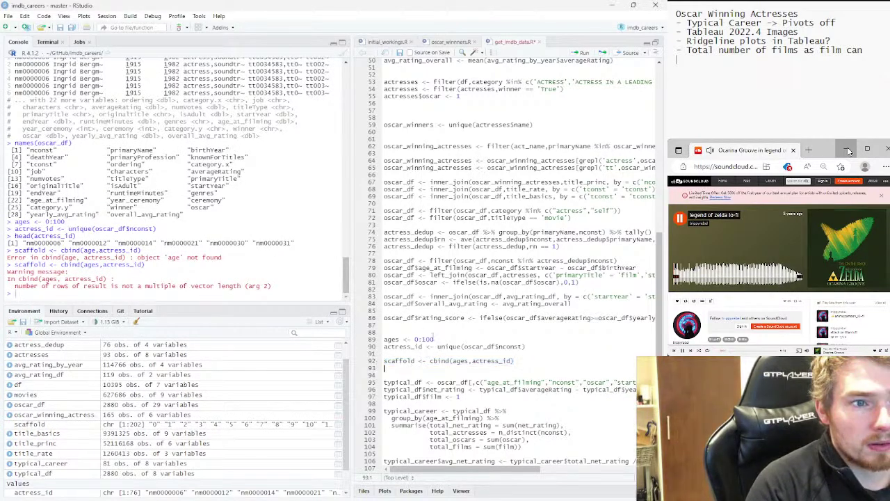
{"action": "left_click", "coordinate": [401, 360]}
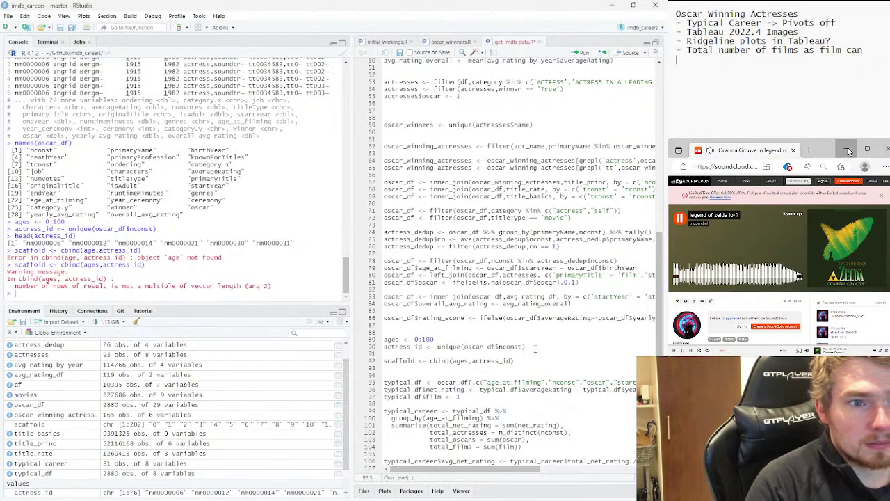
{"action": "left_click", "coordinate": [534, 348]}
{"action": "key", "text": "Return"}
{"action": "key", "text": "Return"}
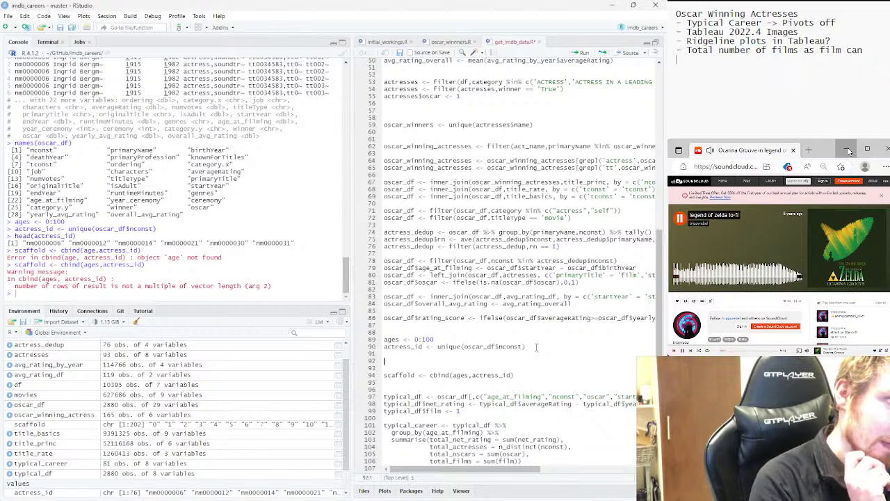
{"action": "type", "text": "rep"}
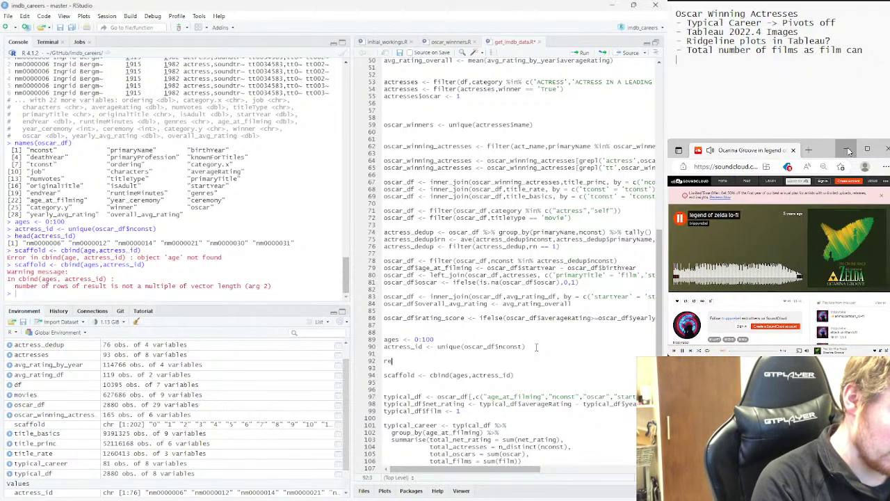
{"action": "type", "text": "("}
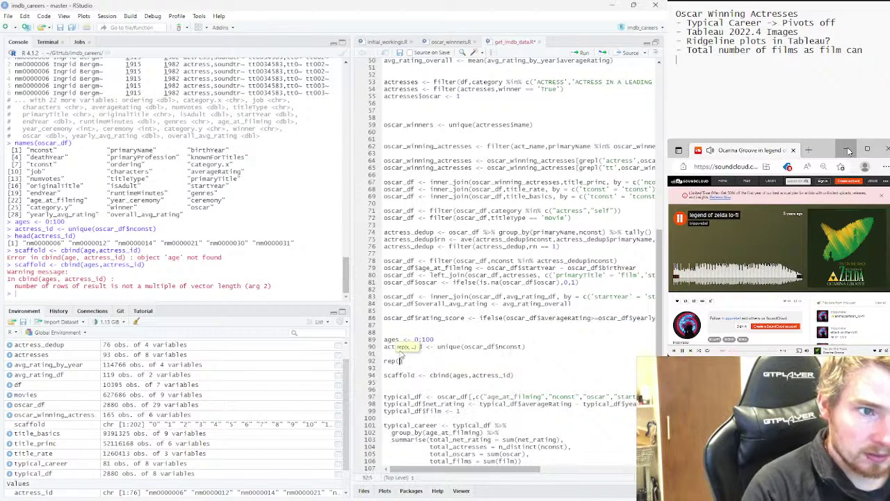
Copy the name actress_id into the rep() call as its first argument
{"action": "left_click_drag", "start_coordinate": [422, 345], "coordinate": [384, 346]}
{"action": "key", "text": "ctrl+c"}
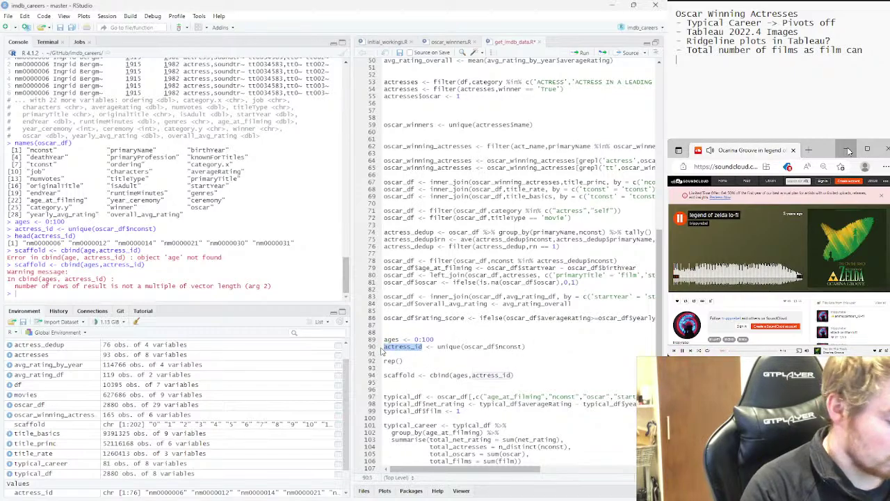
{"action": "key", "text": "Down"}
{"action": "key", "text": "Down"}
{"action": "key", "text": "End"}
{"action": "key", "text": "Left"}
{"action": "key", "text": "ctrl+v"}
{"action": "key", "text": "End"}
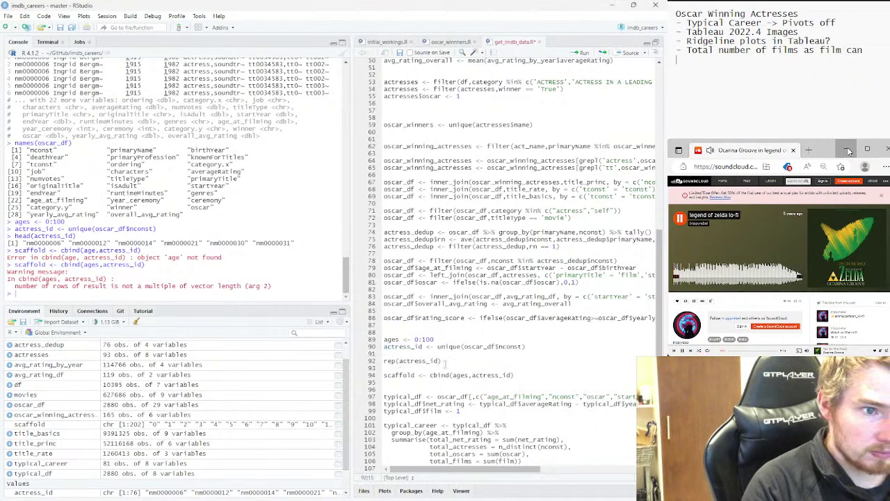
Add length(ages) as the second argument of the rep() call
{"action": "key", "text": "BackSpace"}
{"action": "type", "text": ",length"}
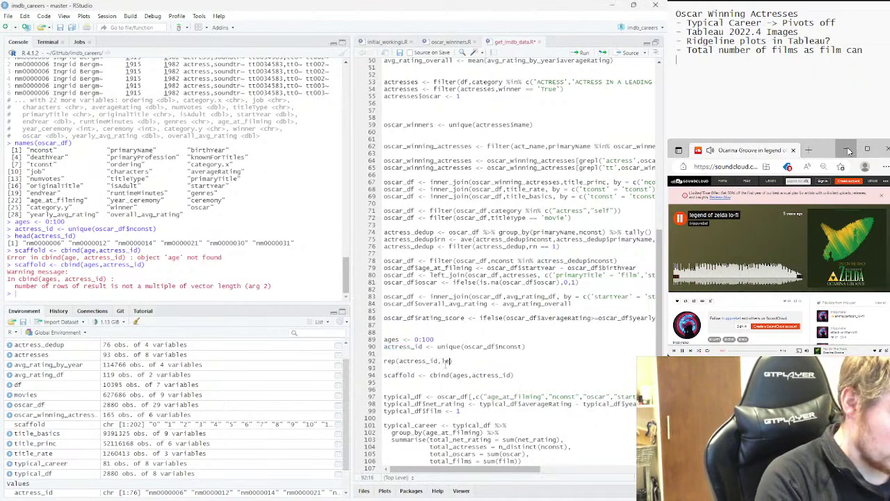
{"action": "type", "text": "("}
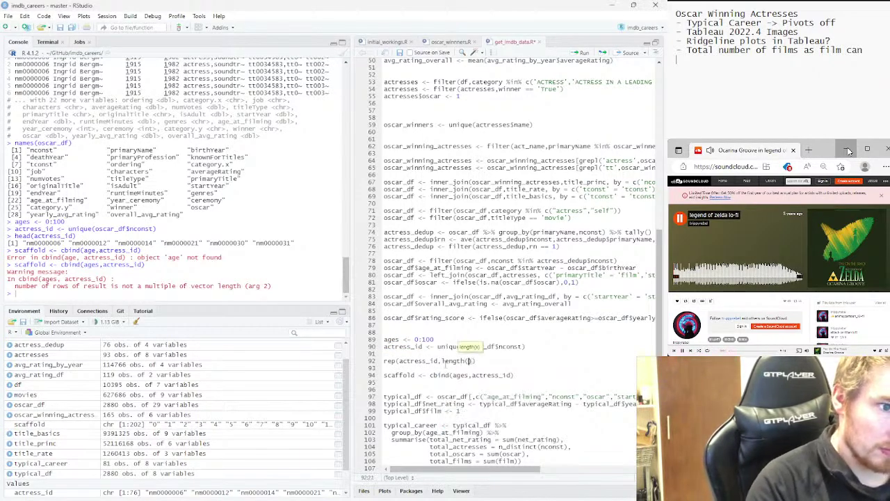
{"action": "type", "text": ")"}
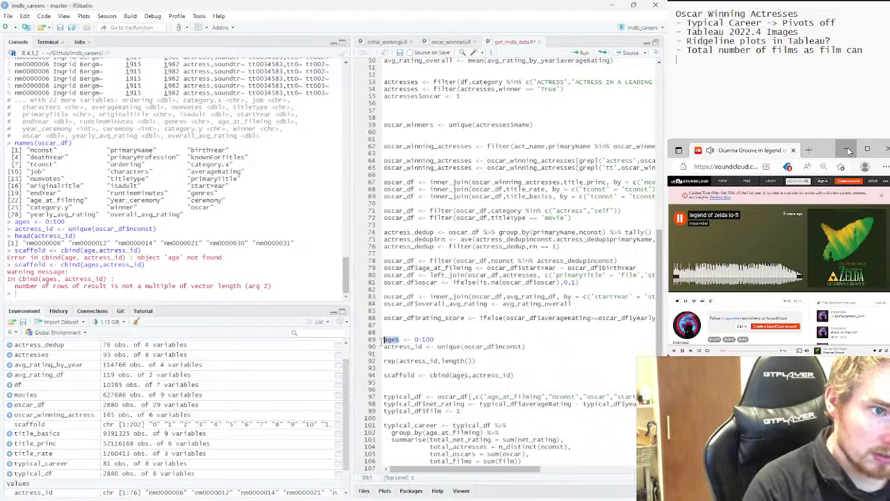
{"action": "left_click", "coordinate": [384, 339]}
{"action": "left_click", "coordinate": [468, 360]}
{"action": "type", "text": "ages"}
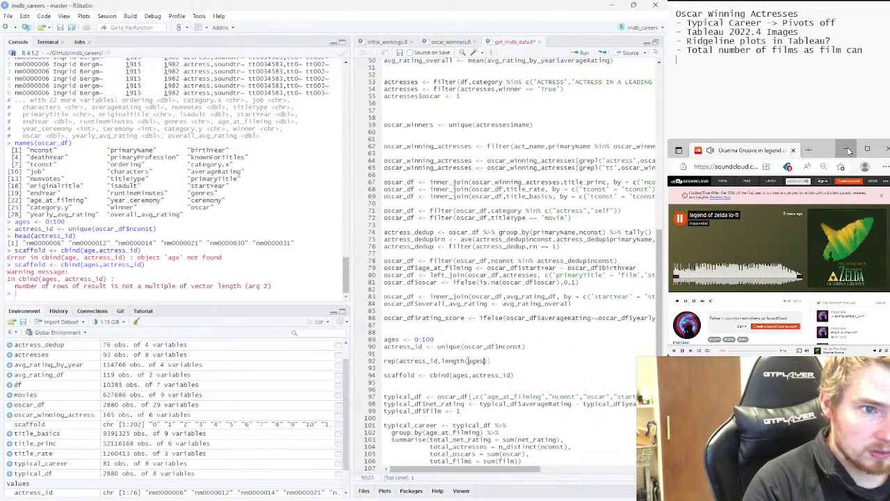
Assign the rep(actress_id,length(ages)) result to actress_id and run the line
{"action": "left_click_drag", "start_coordinate": [435, 346], "coordinate": [383, 350]}
{"action": "key", "text": "ctrl+c"}
{"action": "left_click", "coordinate": [384, 360]}
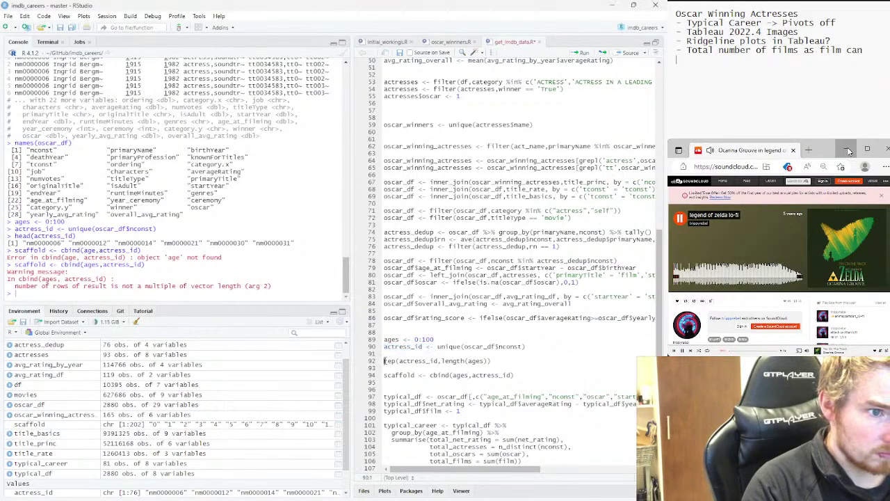
{"action": "key", "text": "ctrl+v"}
{"action": "left_click_drag", "start_coordinate": [545, 360], "coordinate": [381, 363]}
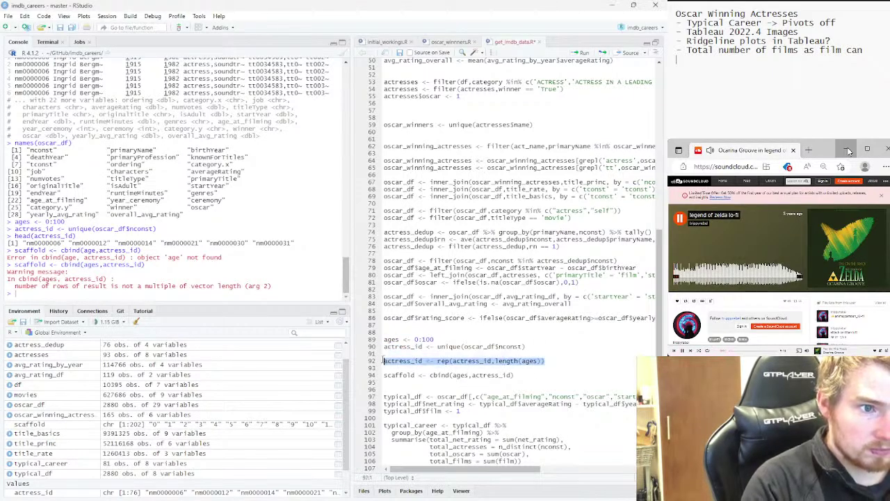
{"action": "key", "text": "ctrl+Return"}
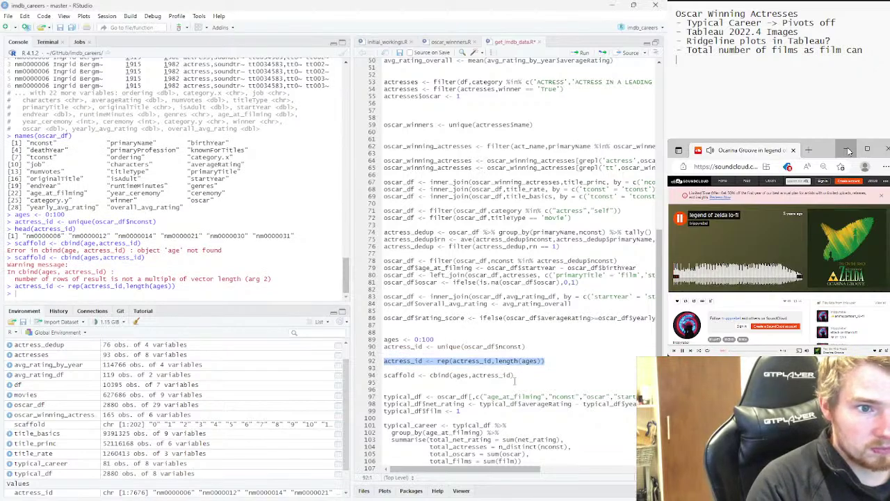
Rerun the scaffold cbind() line and preview the first rows with head(scaffold) in the console
{"action": "left_click_drag", "start_coordinate": [515, 375], "coordinate": [366, 376]}
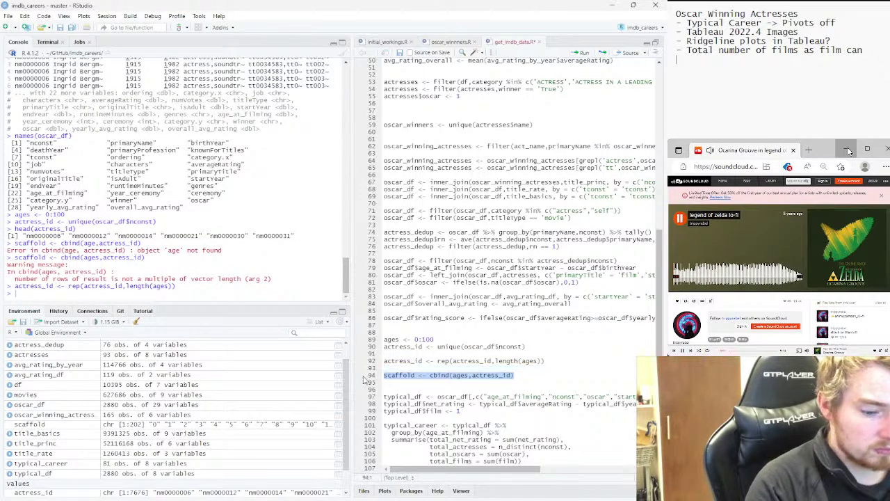
{"action": "key", "text": "ctrl+Return"}
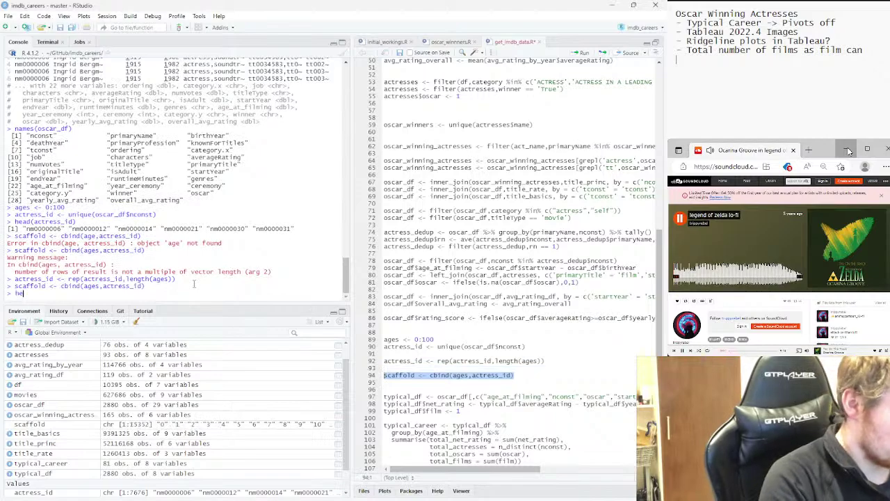
{"action": "left_click", "coordinate": [194, 283]}
{"action": "type", "text": "head(sca"}
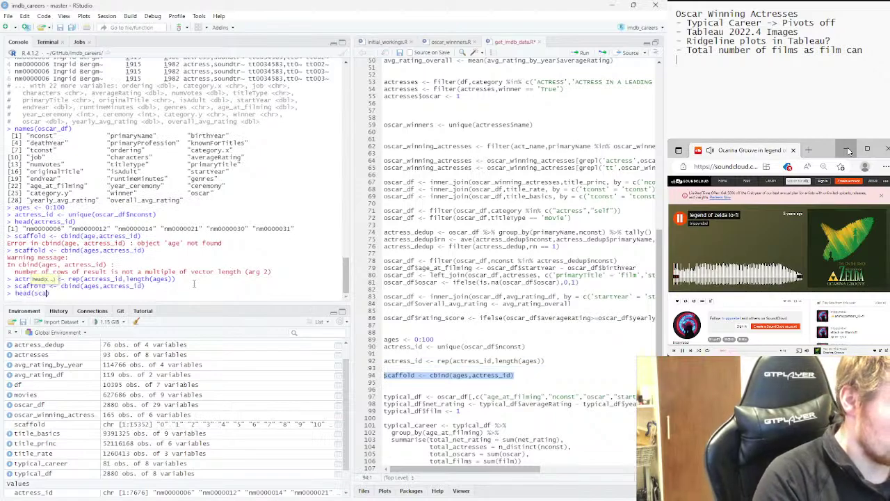
{"action": "key", "text": "Tab"}
{"action": "key", "text": "Return"}
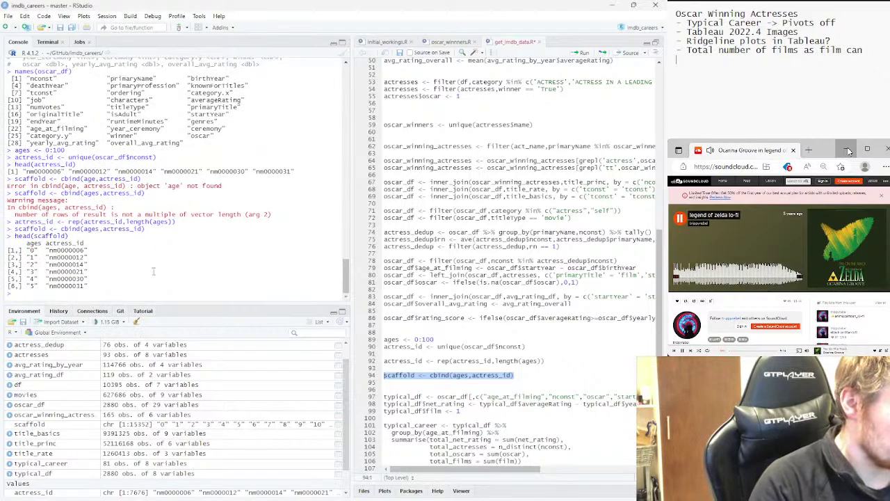
Replace actress_id with ages as the first argument of the rep() call
{"action": "left_click", "coordinate": [413, 374]}
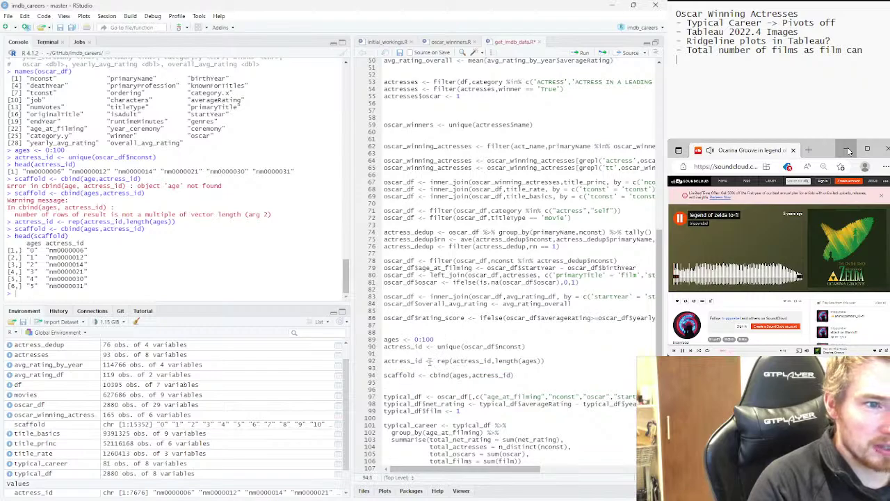
{"action": "double_click", "coordinate": [391, 339]}
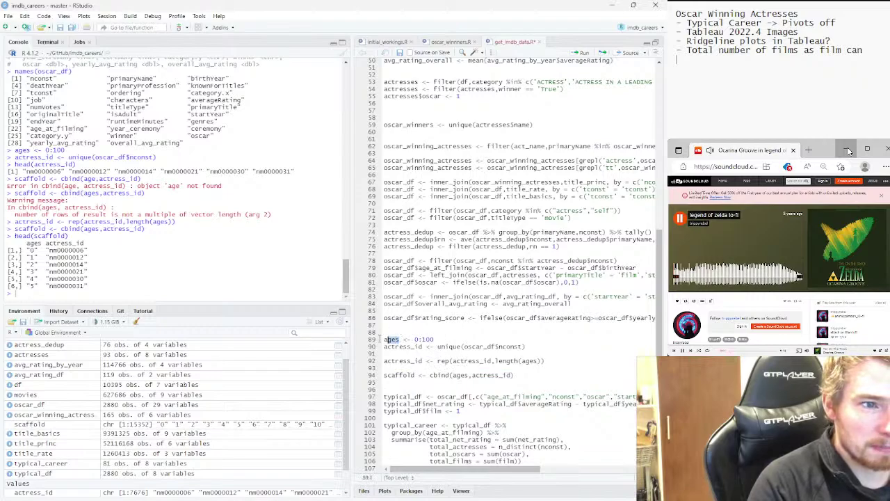
{"action": "key", "text": "ctrl+c"}
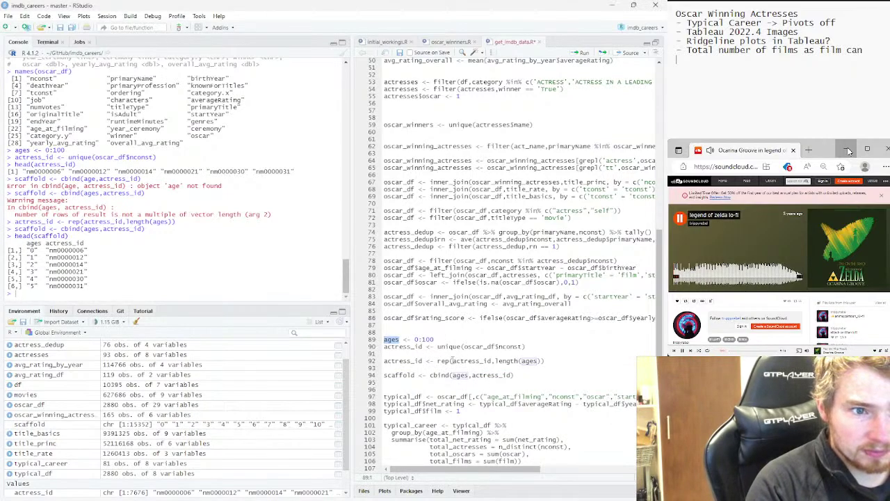
{"action": "left_click", "coordinate": [451, 361]}
{"action": "key", "text": "ctrl+v"}
{"action": "type", "text": ","}
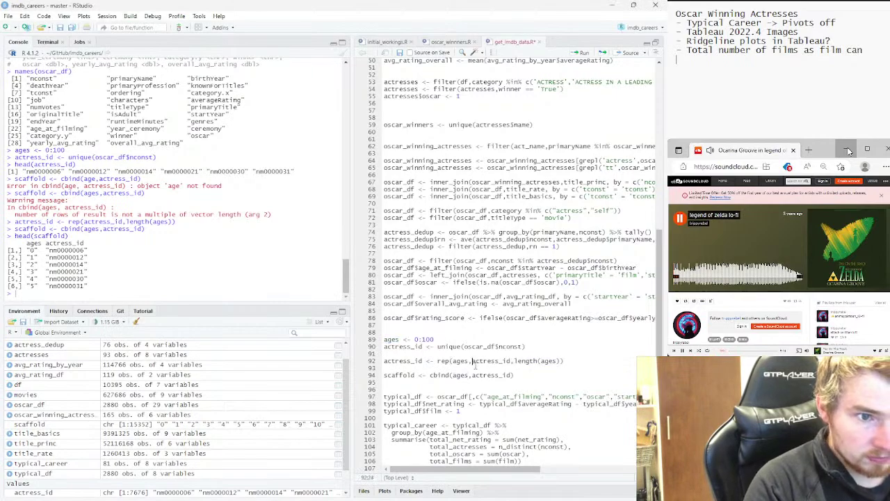
{"action": "left_click_drag", "start_coordinate": [471, 361], "coordinate": [511, 361]}
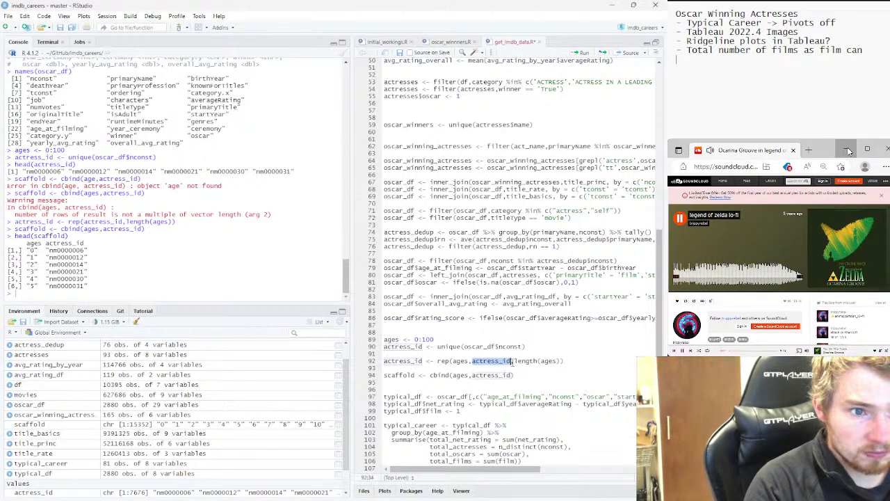
{"action": "key", "text": "BackSpace"}
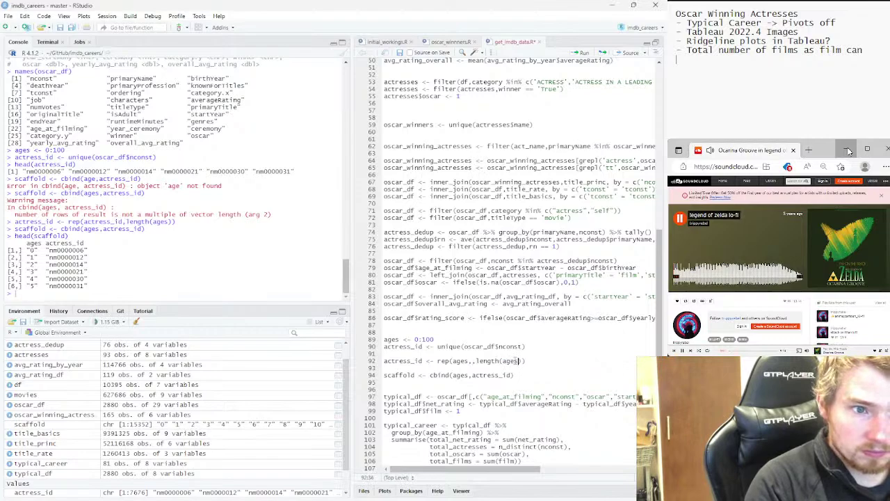
Change the rep() call's length argument to length(actress_id) and remove the surplus comma before it
{"action": "key", "text": "BackSpace"}
{"action": "key", "text": "BackSpace"}
{"action": "key", "text": "BackSpace"}
{"action": "key", "text": "BackSpace"}
{"action": "type", "text": "actress_id"}
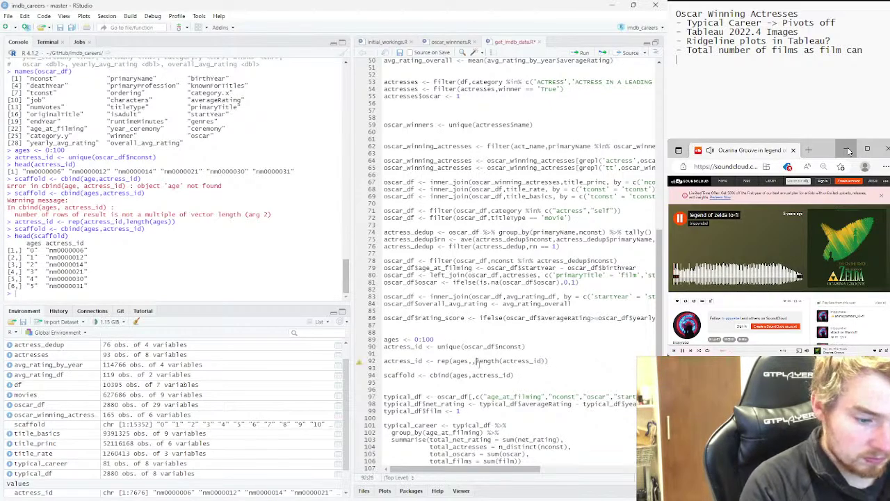
{"action": "left_click", "coordinate": [477, 361]}
{"action": "key", "text": "BackSpace"}
Assign the rep() result to ages instead and run the lines from ages <- 0:100 through the rep() call
{"action": "left_click_drag", "start_coordinate": [422, 361], "coordinate": [387, 361]}
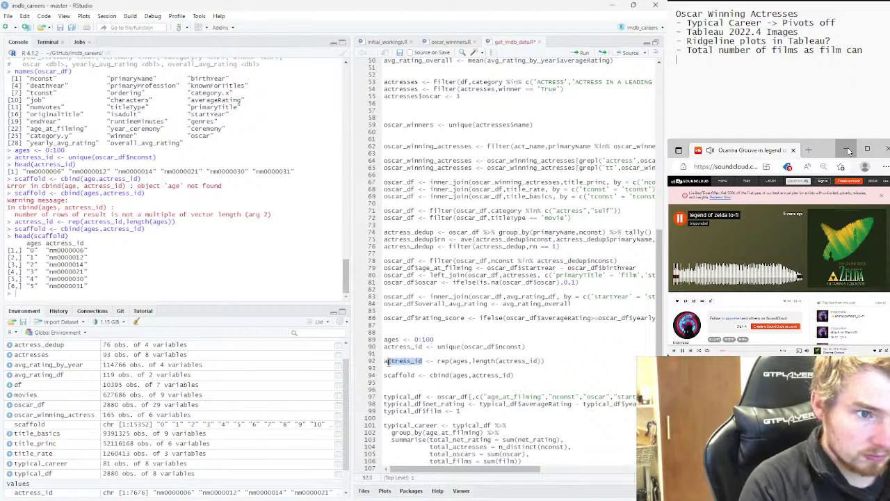
{"action": "type", "text": "ges"}
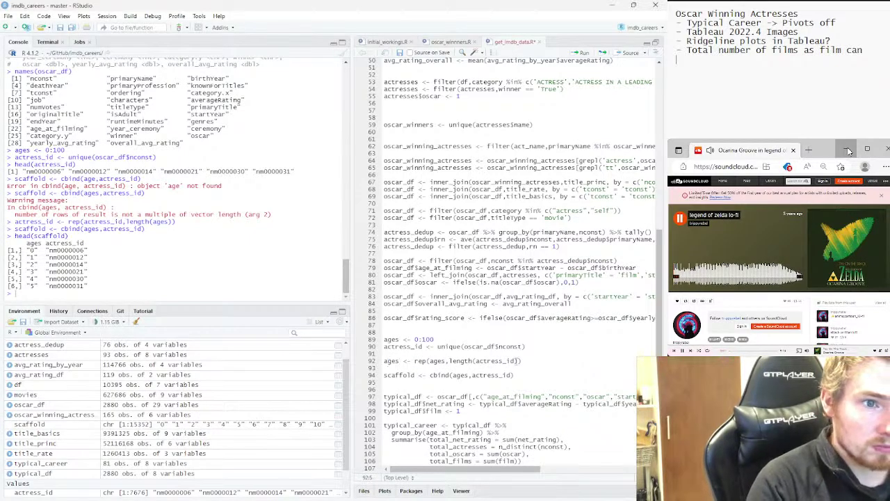
{"action": "left_click_drag", "start_coordinate": [522, 361], "coordinate": [379, 341]}
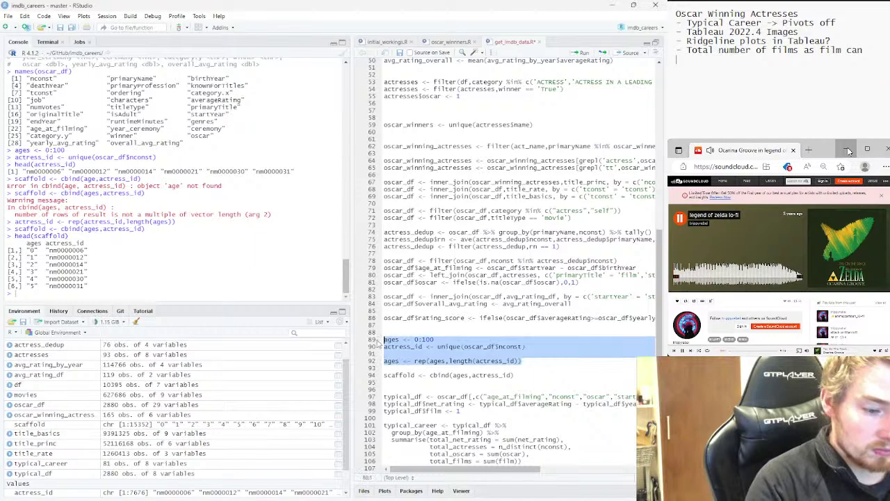
{"action": "key", "text": "ctrl+Return"}
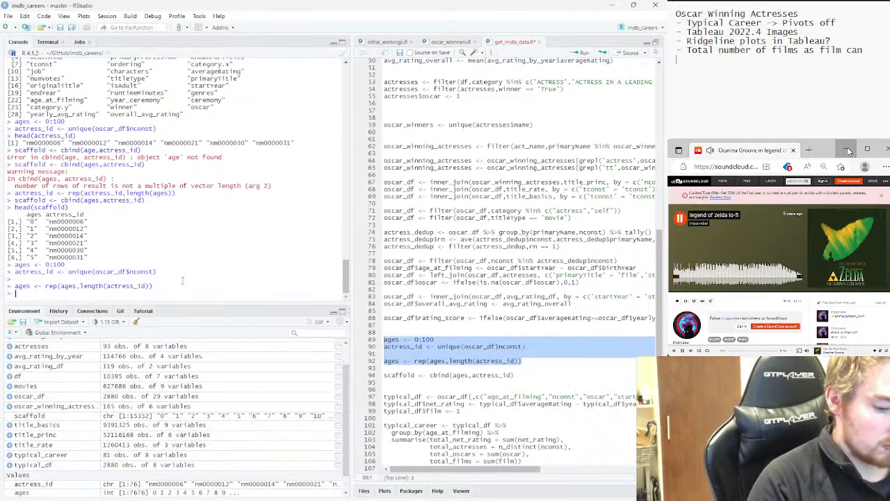
Rerun the scaffold cbind() line and execute the ages, actress_id and rep() lines again in the console
{"action": "left_click_drag", "start_coordinate": [385, 375], "coordinate": [385, 381]}
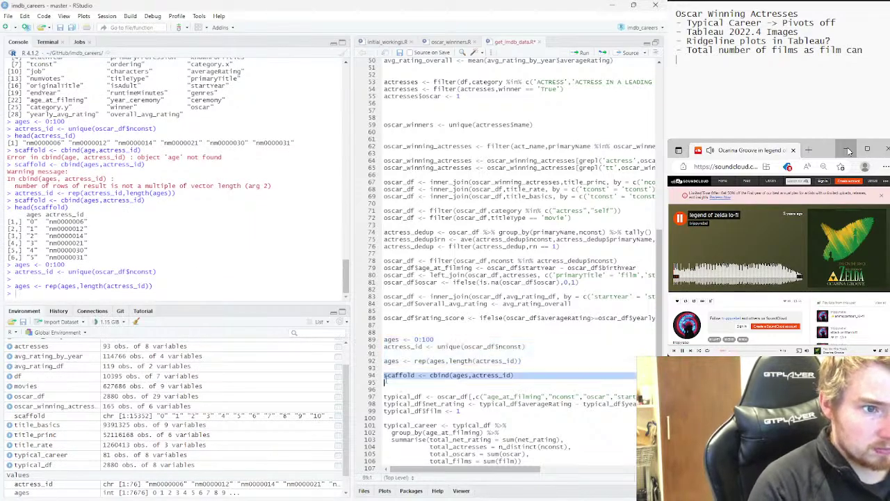
{"action": "key", "text": "ctrl+Return"}
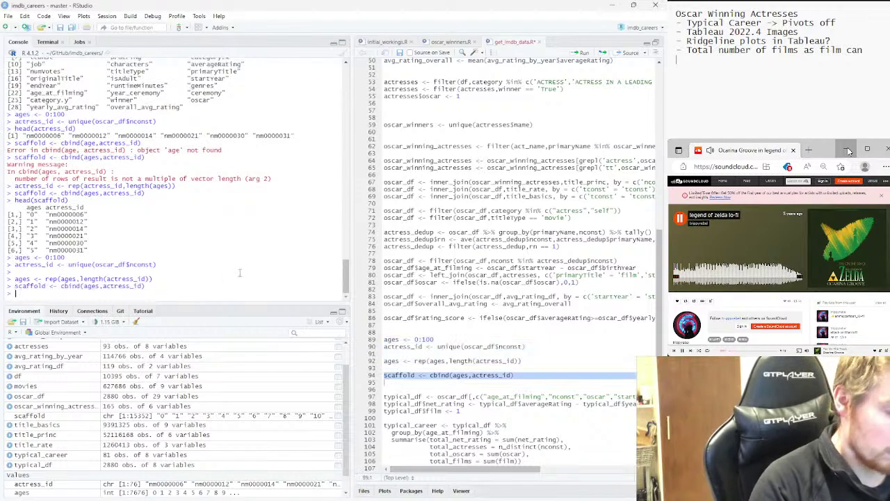
{"action": "left_click", "coordinate": [239, 273]}
{"action": "key", "text": "ctrl+v"}
{"action": "key", "text": "Return"}
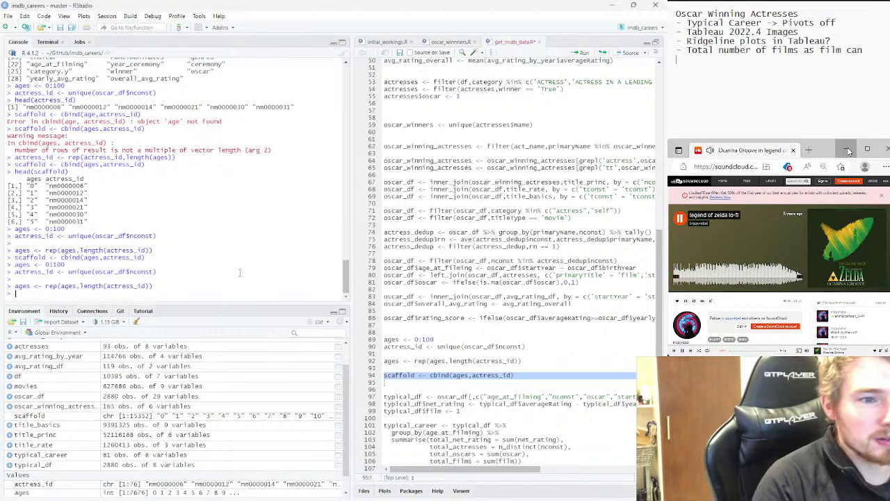
Remove the blank lines around the rep() line and rerun all four scaffold-building lines as one block
{"action": "left_click", "coordinate": [407, 360]}
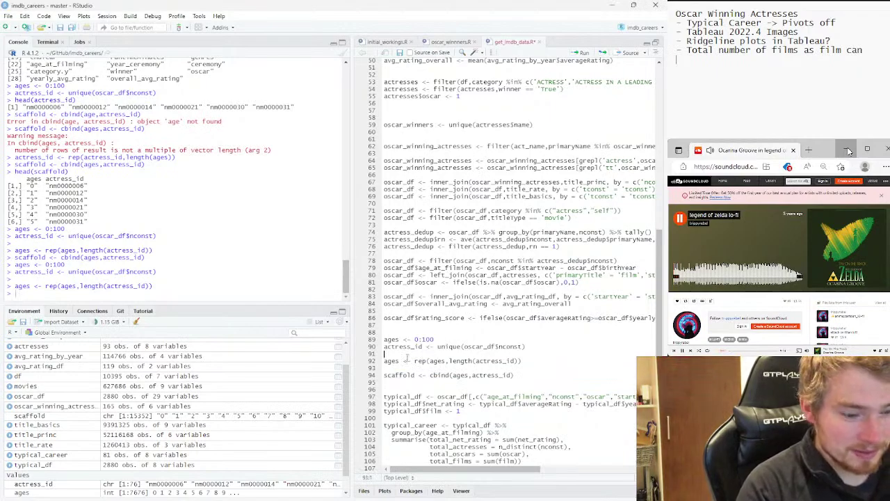
{"action": "key", "text": "BackSpace"}
{"action": "key", "text": "Down"}
{"action": "key", "text": "Delete"}
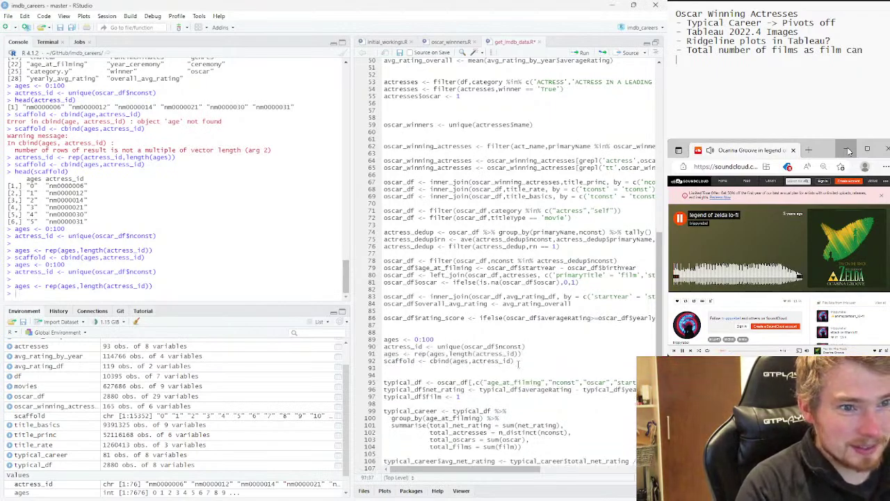
{"action": "left_click_drag", "start_coordinate": [518, 362], "coordinate": [385, 337]}
{"action": "key", "text": "ctrl+Return"}
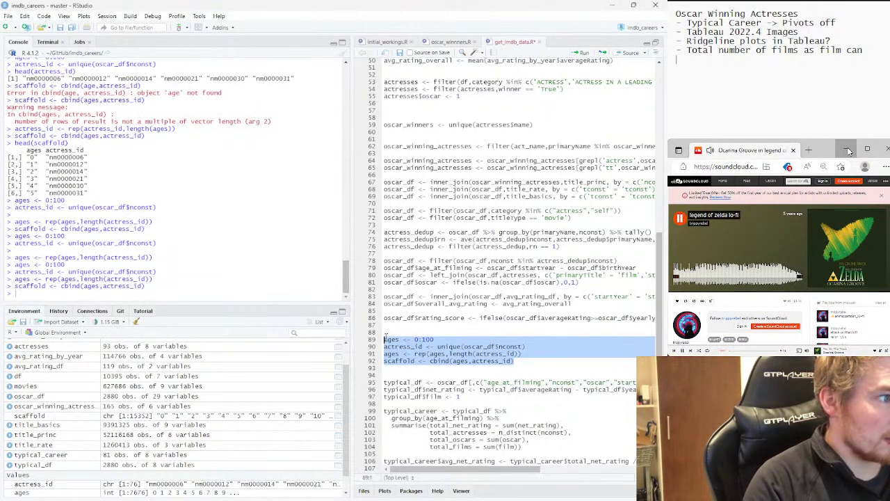
Preview the first rows of the rebuilt scaffold with head(scaffold) in the console
{"action": "type", "text": "head"}
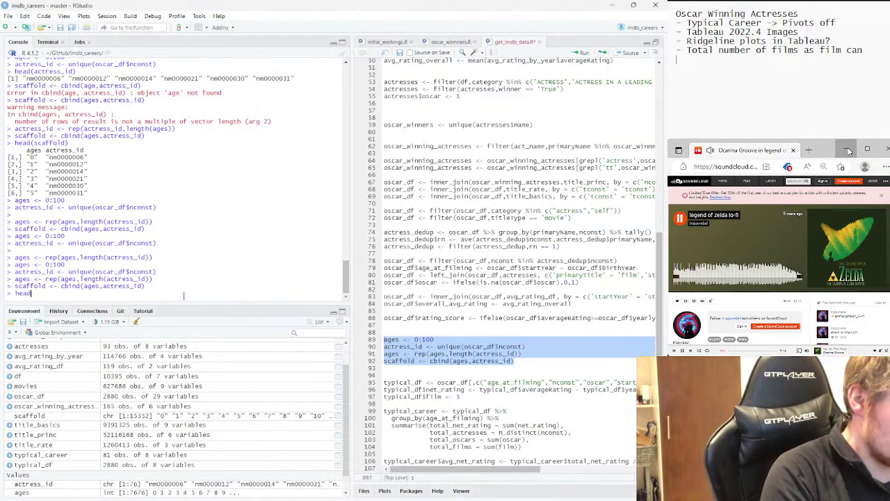
{"action": "type", "text": "(scaffold"}
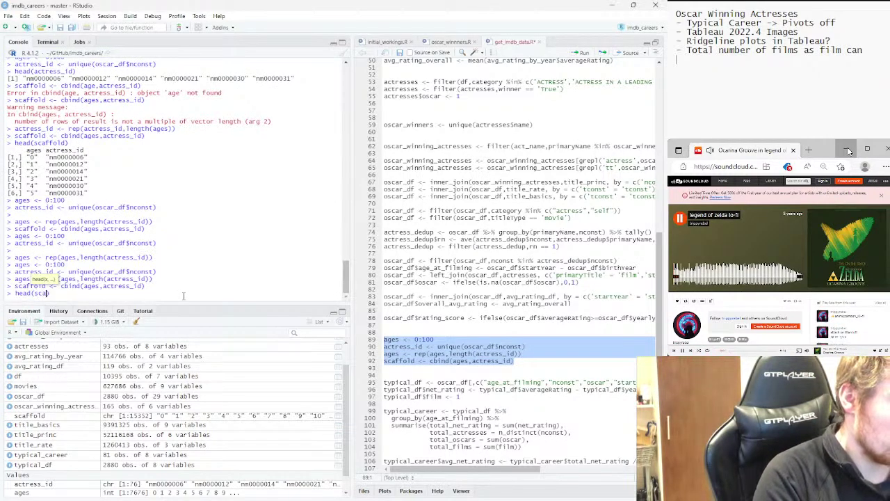
{"action": "key", "text": "Return"}
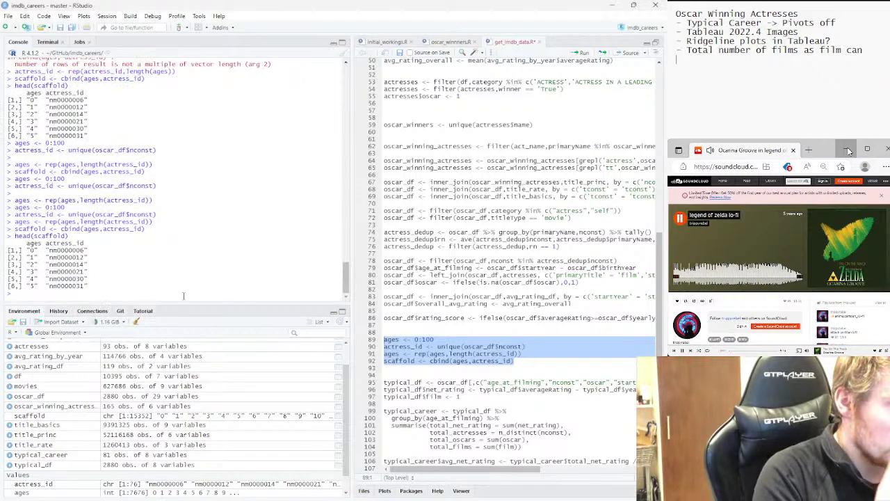
Try to sort the scaffold by actress_id by reworking the head(scaffold) command into arrage(scaffold,actress_id) and running it
{"action": "key", "text": "Up"}
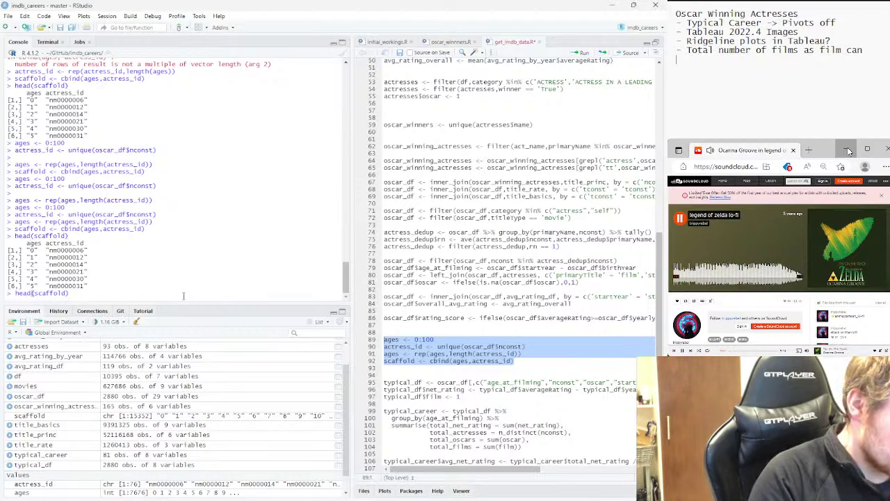
{"action": "key", "text": "BackSpace"}
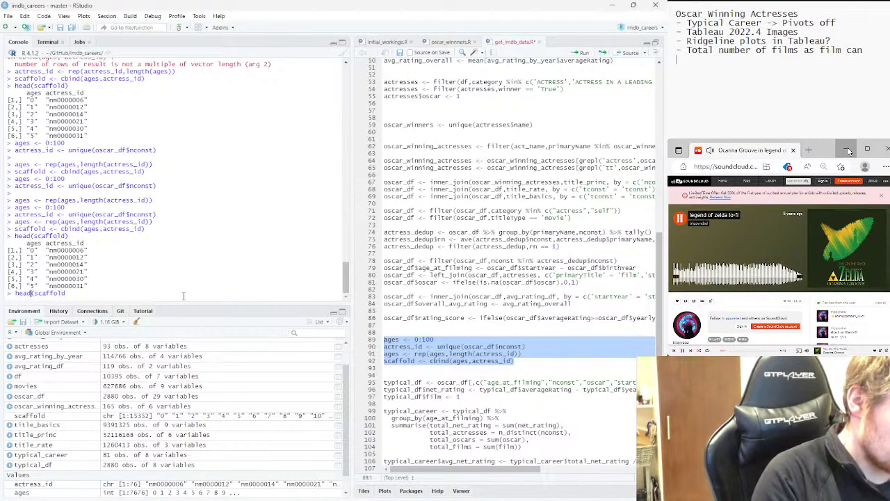
{"action": "key", "text": "ctrl+Left"}
{"action": "key", "text": "BackSpace"}
{"action": "key", "text": "BackSpace"}
{"action": "key", "text": "BackSpace"}
{"action": "key", "text": "BackSpace"}
{"action": "key", "text": "BackSpace"}
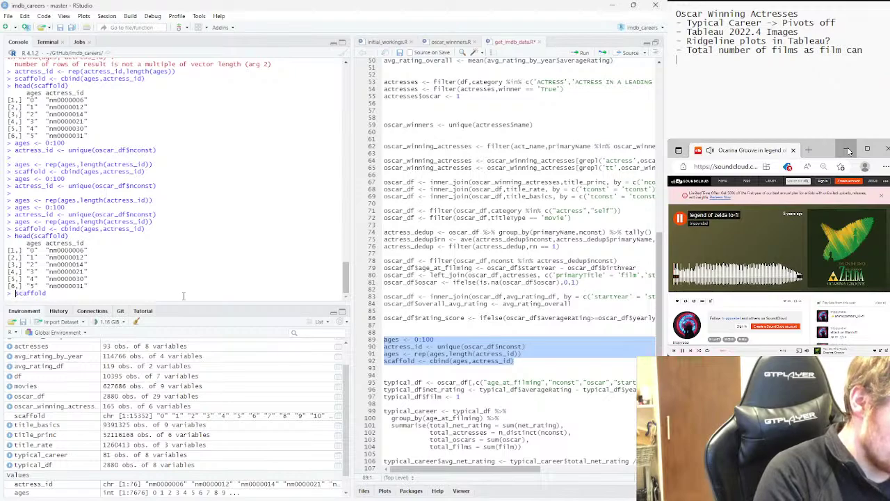
{"action": "type", "text": "arrange("}
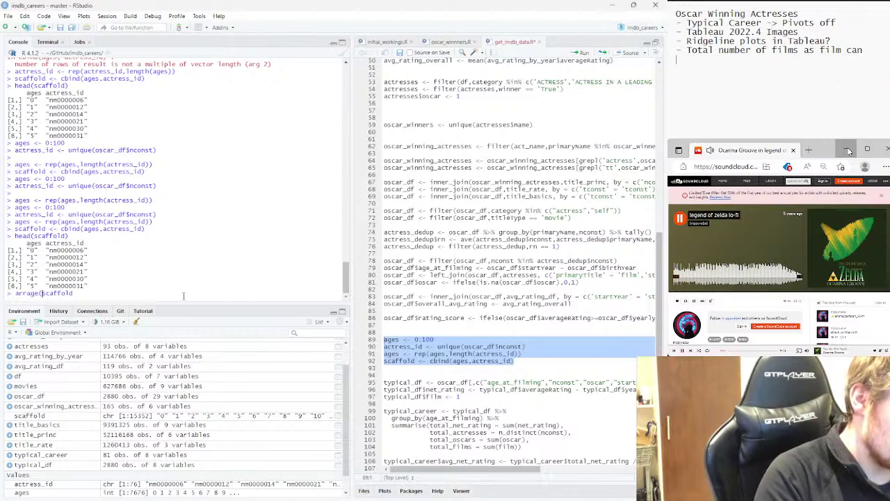
{"action": "key", "text": "Right"}
{"action": "key", "text": "Right"}
{"action": "key", "text": "Right"}
{"action": "key", "text": "Right"}
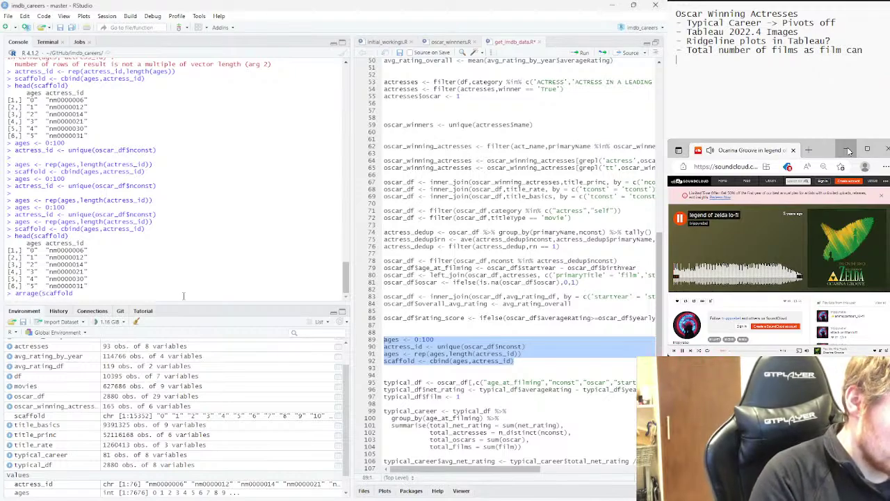
{"action": "type", "text": ",ac"}
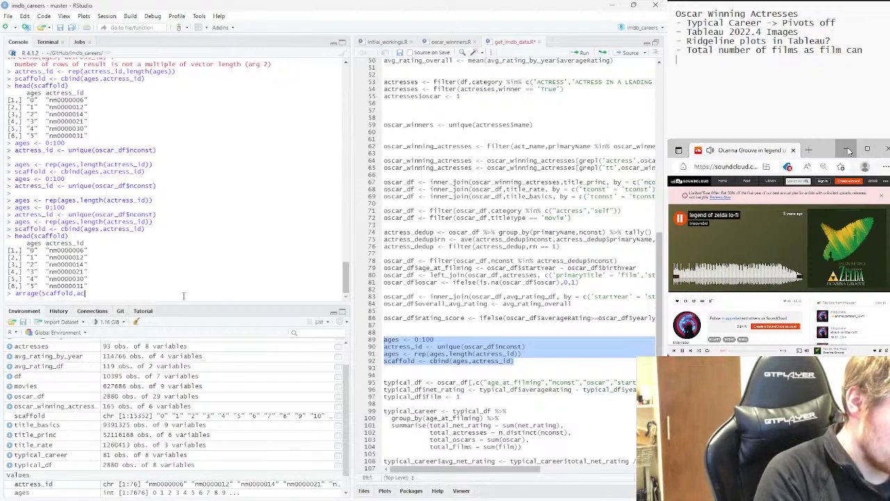
{"action": "type", "text": "tress_"}
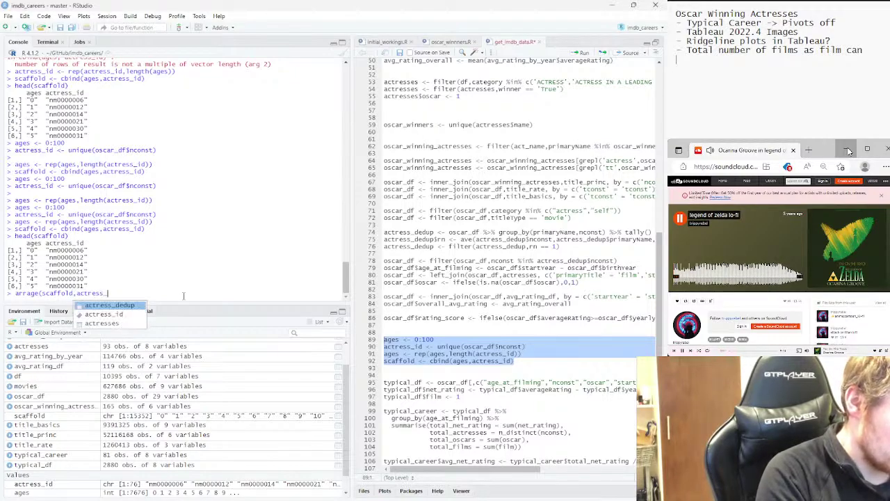
{"action": "type", "text": "id"}
{"action": "key", "text": "Return"}
{"action": "type", "text": ")"}
{"action": "key", "text": "Return"}
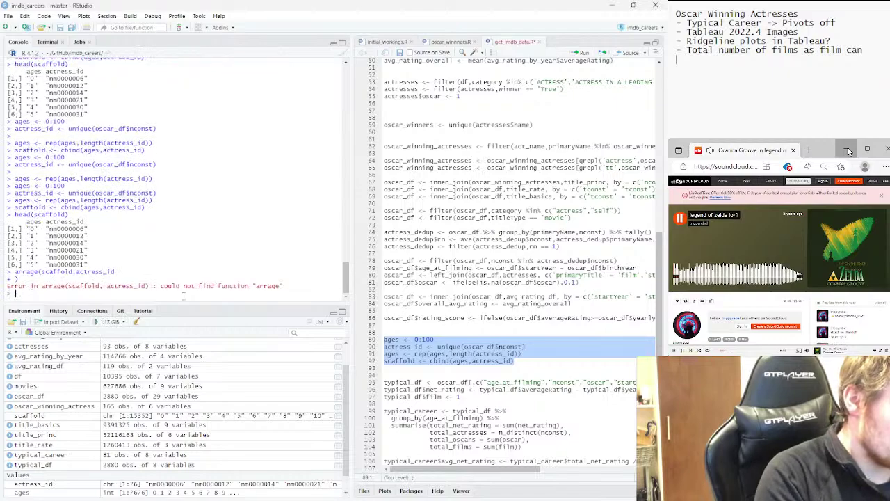
Try to sort the scaffold by actress_id by correcting the misspelled function and running arrange(scaffold,actress_id) in the console
{"action": "type", "text": ")"}
{"action": "key", "text": "Up"}
{"action": "key", "text": "Up"}
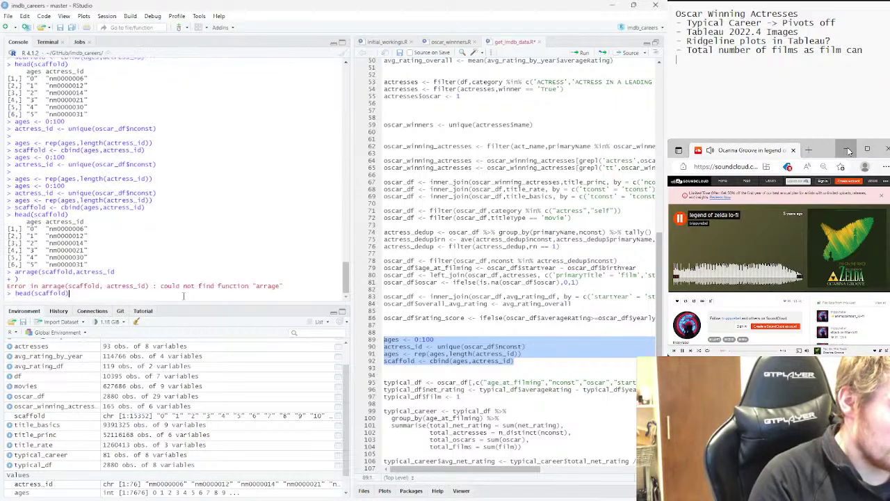
{"action": "key", "text": "Down"}
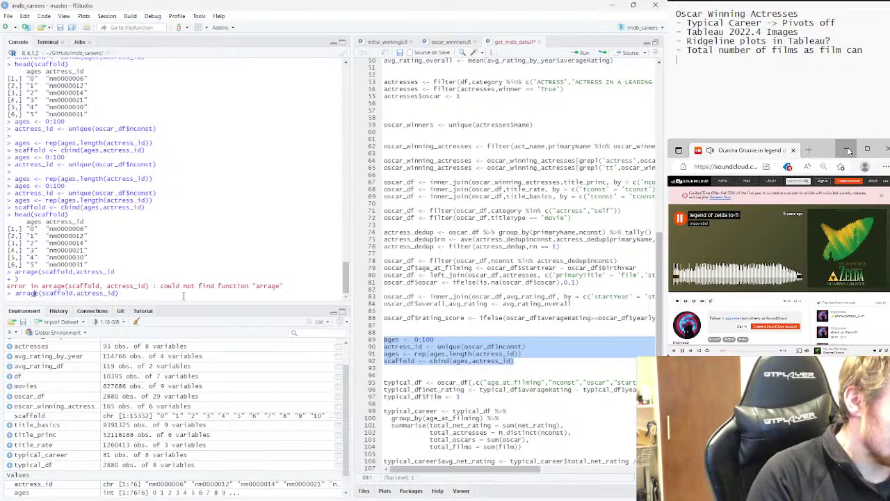
{"action": "type", "text": "n"}
{"action": "key", "text": "Return"}
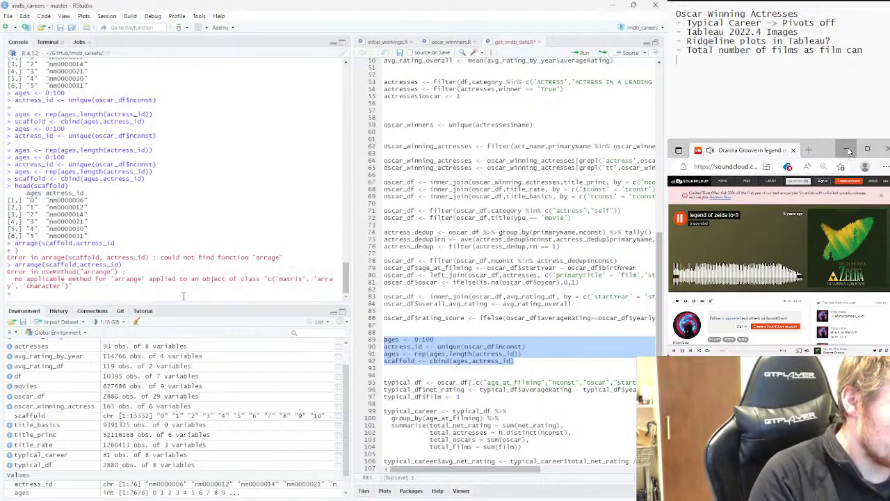
Try the sort again with the ID converted to an integer by running arrange(scaffold,as.integer(actress_id))
{"action": "key", "text": "Up"}
{"action": "key", "text": "Left"}
{"action": "key", "text": "Left"}
{"action": "key", "text": "Left"}
{"action": "key", "text": "Left"}
{"action": "key", "text": "Left"}
{"action": "key", "text": "Left"}
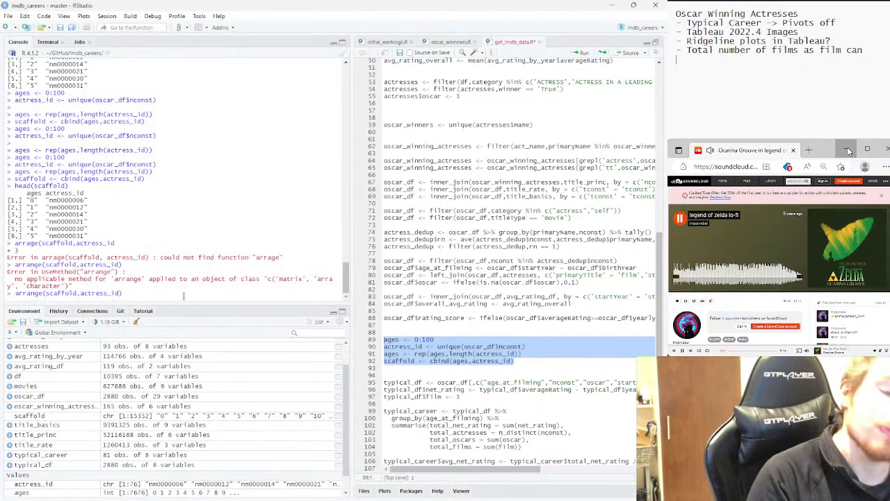
{"action": "key", "text": "Left"}
{"action": "key", "text": "Left"}
{"action": "type", "text": "as.int"}
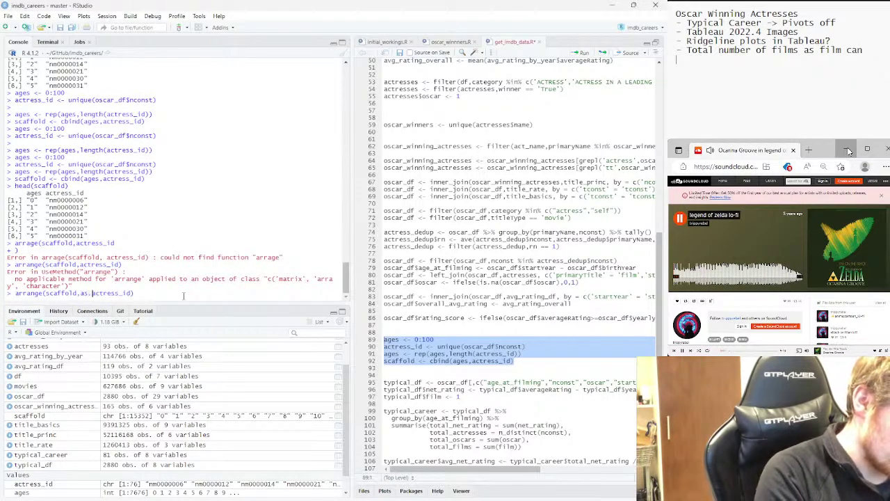
{"action": "type", "text": "eger("}
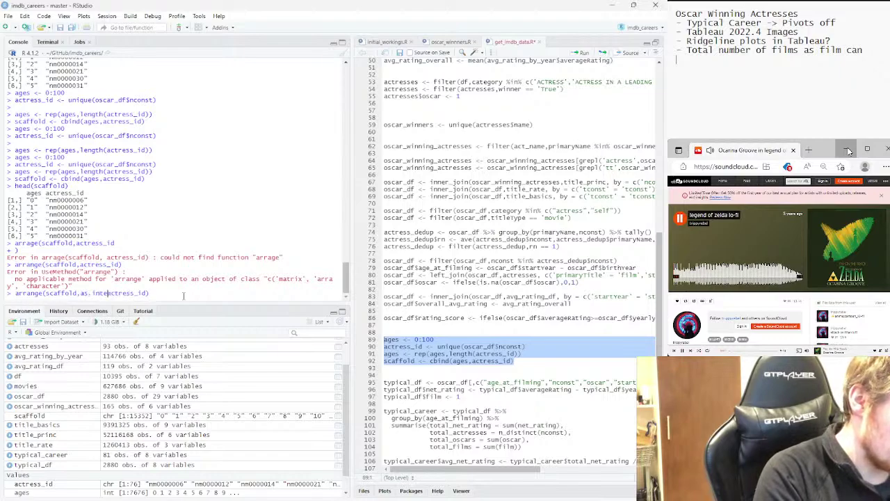
{"action": "key", "text": "Right"}
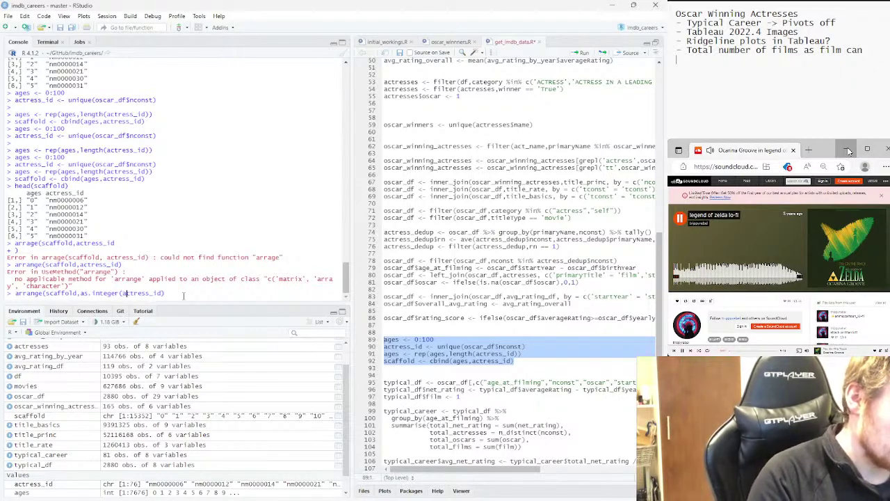
{"action": "type", "text": ")"}
{"action": "key", "text": "Return"}
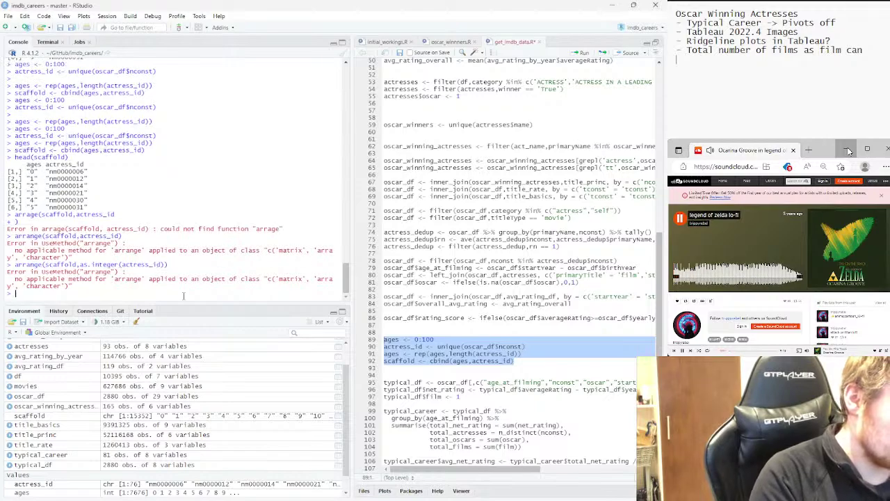
Run the sort with the scaffold converted, as arrange(as.data.frame(scaffold),as.integer(actress_id)), and review the printed rows back to the start
{"action": "key", "text": "Up"}
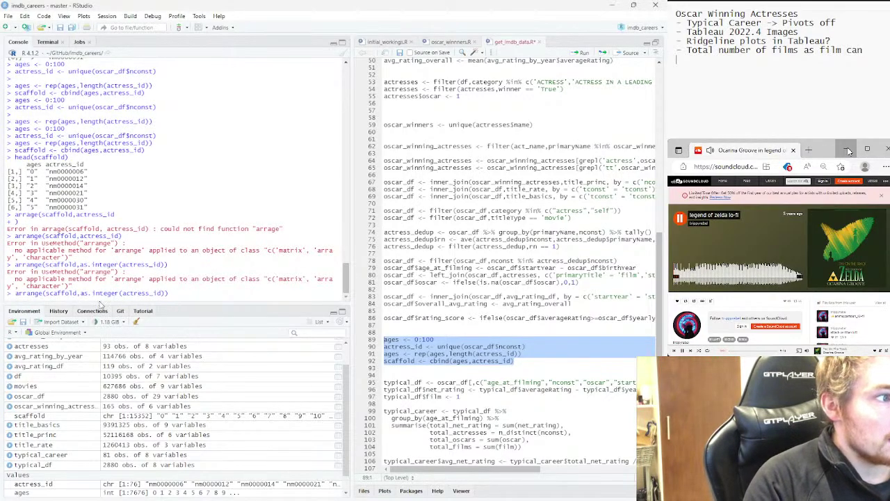
{"action": "left_click", "coordinate": [46, 293]}
{"action": "type", "text": "as.data"}
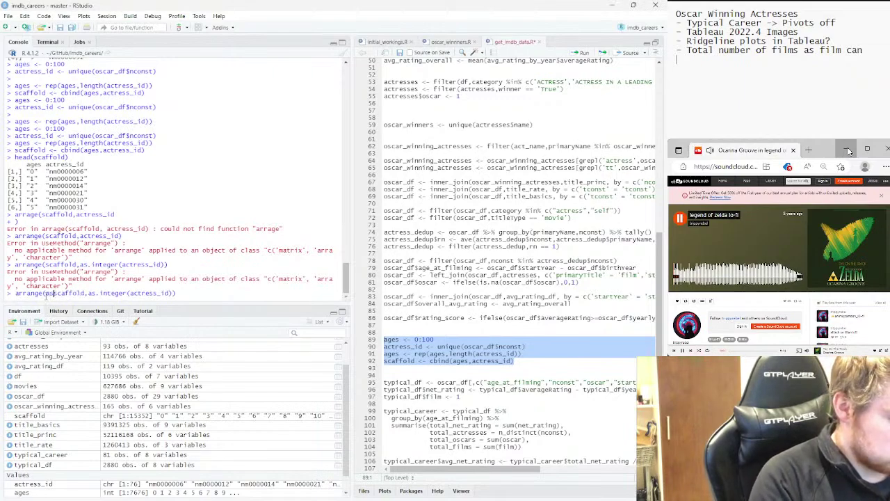
{"action": "type", "text": ".frame("}
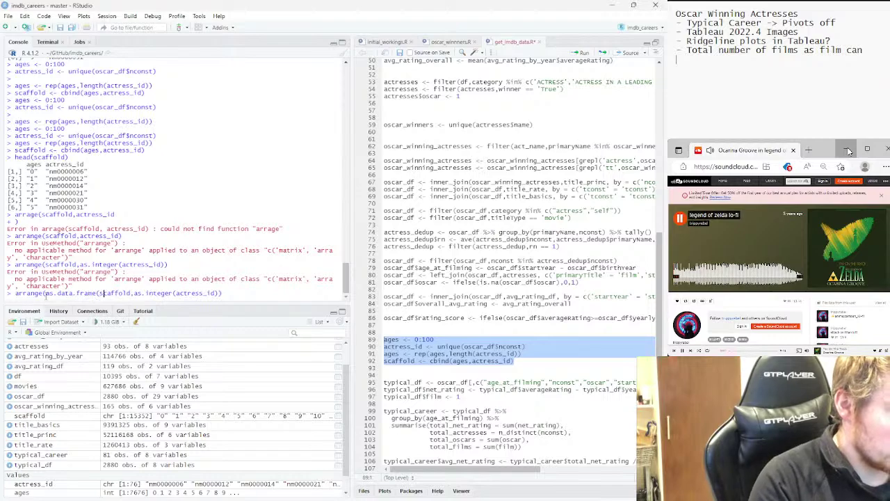
{"action": "key", "text": "ctrl+Right"}
{"action": "type", "text": ")"}
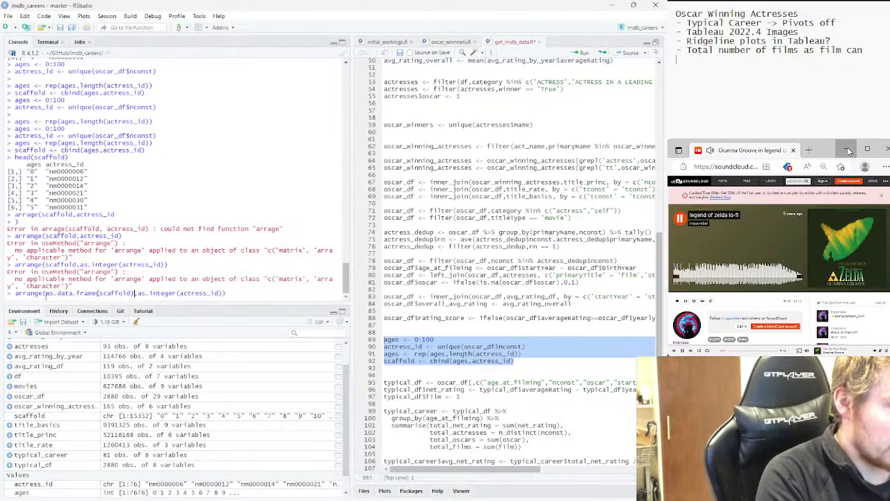
{"action": "key", "text": "Return"}
{"action": "scroll", "coordinate": [82, 242], "scroll_direction": "up", "scroll_amount": 15}
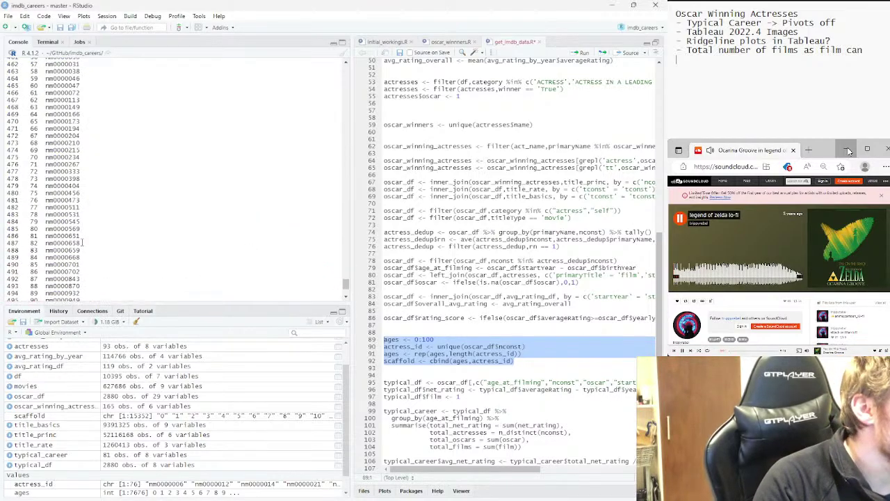
{"action": "scroll", "coordinate": [83, 242], "scroll_direction": "up", "scroll_amount": 2}
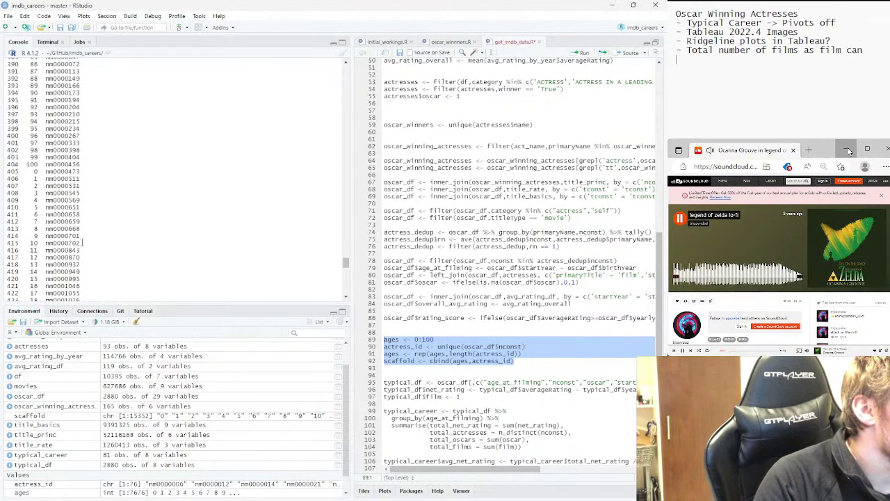
{"action": "scroll", "coordinate": [82, 242], "scroll_direction": "up", "scroll_amount": 12}
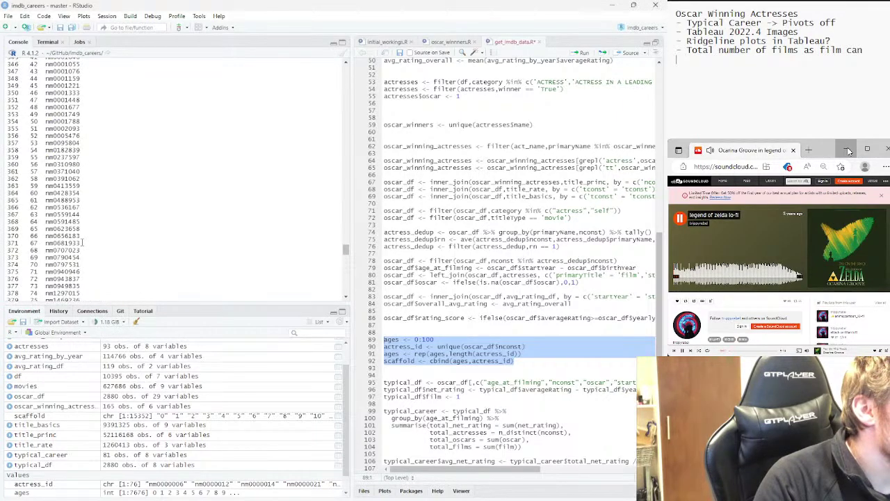
{"action": "left_click_drag", "start_coordinate": [345, 243], "coordinate": [329, 152]}
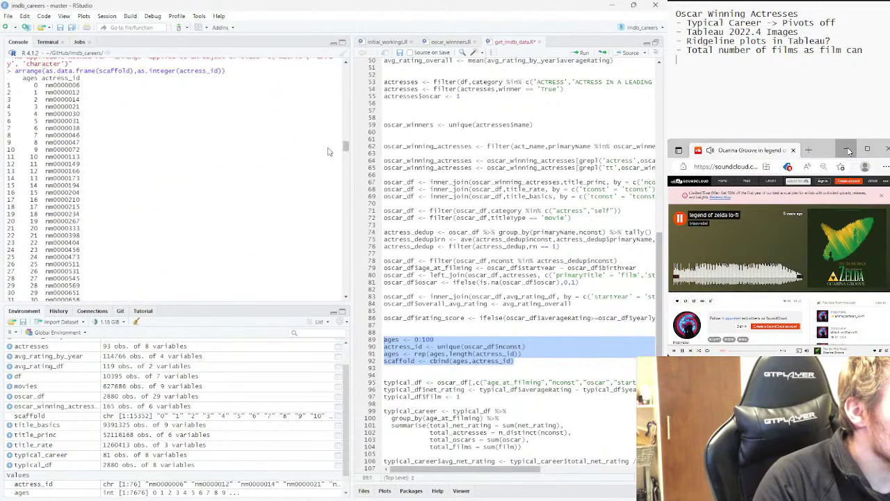
Wrap the cbind() call in the script's scaffold line in as.data.frame() and rerun that line
{"action": "left_click", "coordinate": [477, 327]}
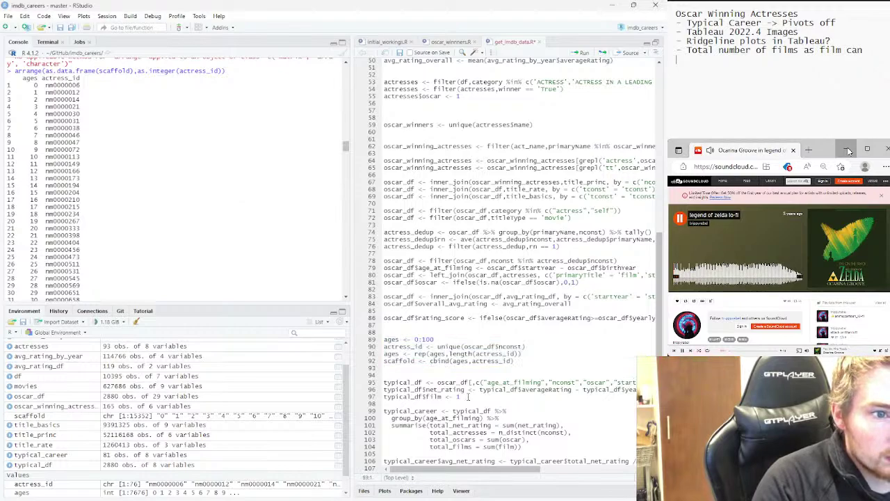
{"action": "left_click", "coordinate": [430, 360]}
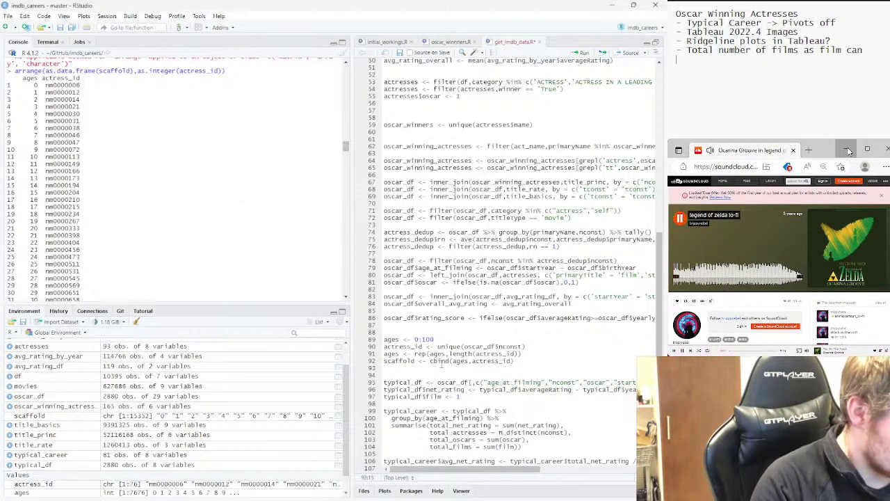
{"action": "type", "text": "as.da"}
{"action": "type", "text": "ta.fram"}
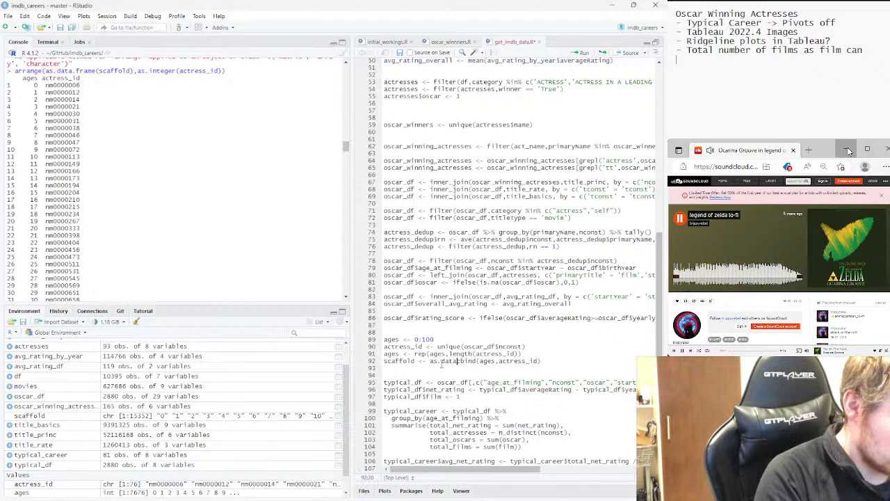
{"action": "type", "text": "e("}
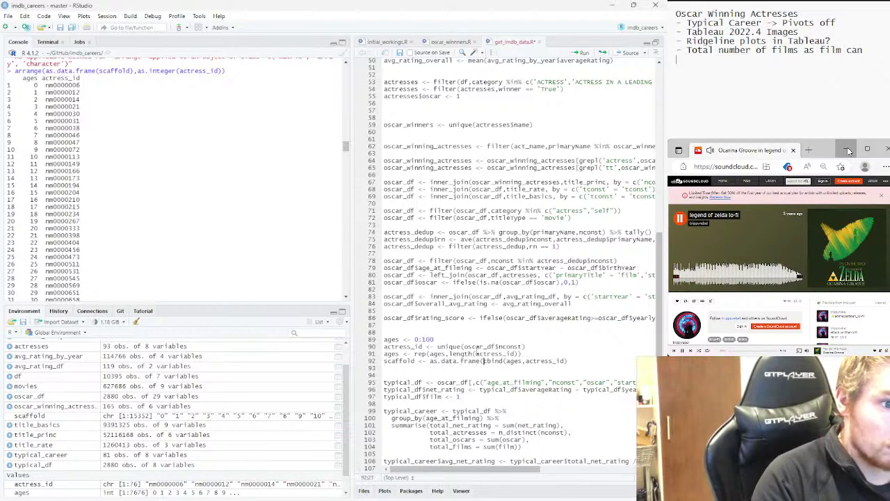
{"action": "left_click", "coordinate": [570, 361]}
{"action": "type", "text": ")"}
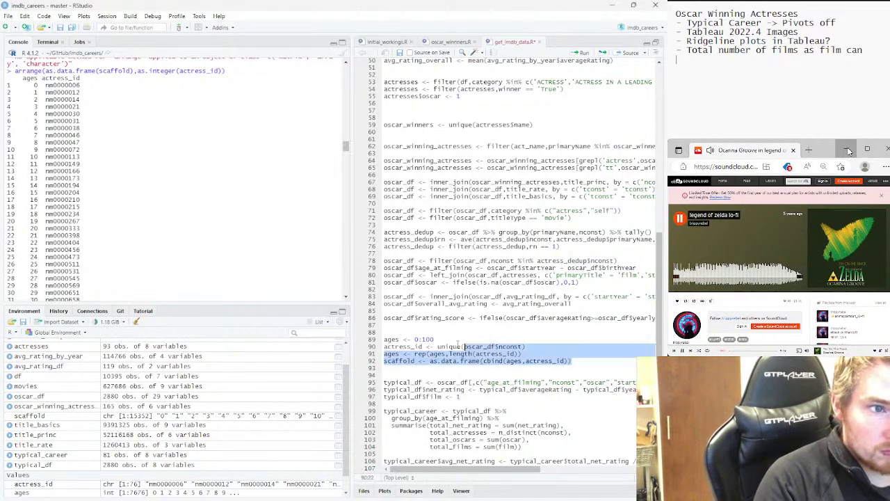
{"action": "key", "text": "shift+Home"}
{"action": "key", "text": "ctrl+Return"}
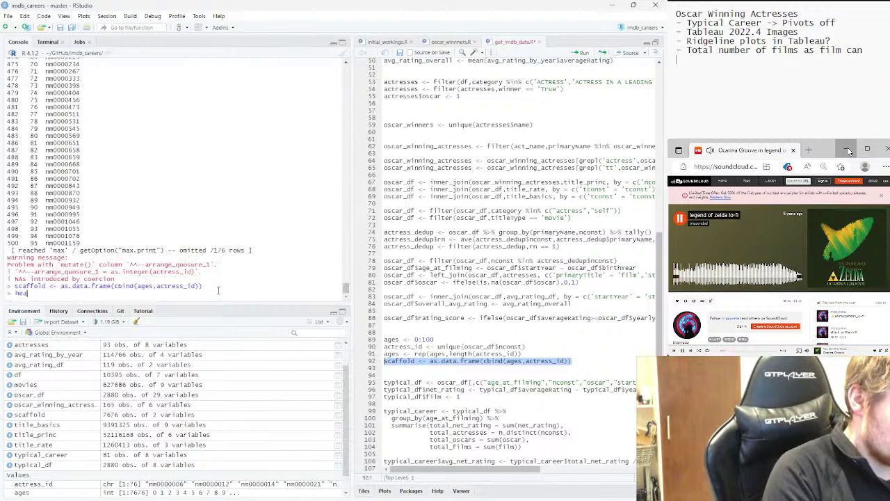
Preview the first rows of the scaffold data frame with head(scaffold), leaving the console prompt empty
{"action": "type", "text": "head(sca"}
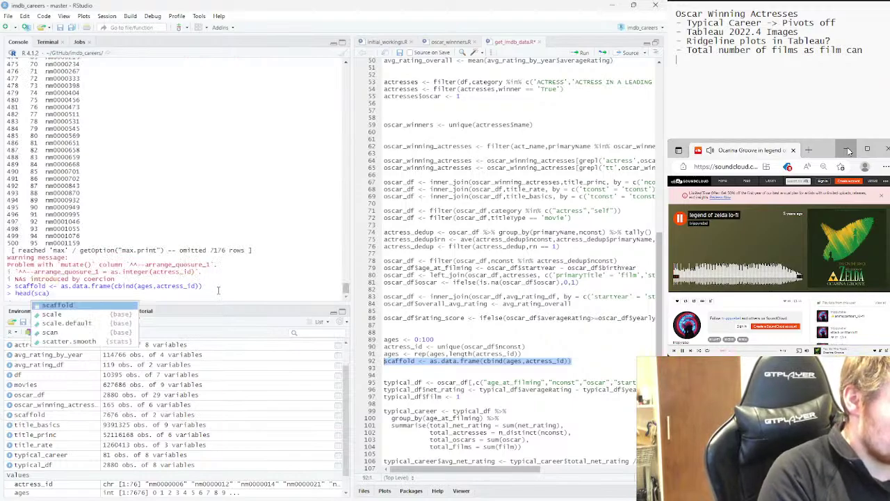
{"action": "key", "text": "Tab"}
{"action": "key", "text": "Return"}
{"action": "key", "text": "Up"}
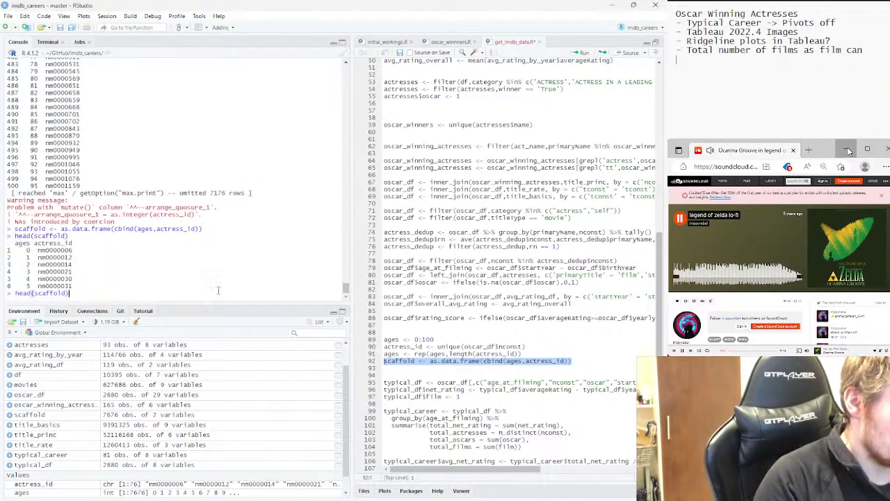
{"action": "key", "text": "Left"}
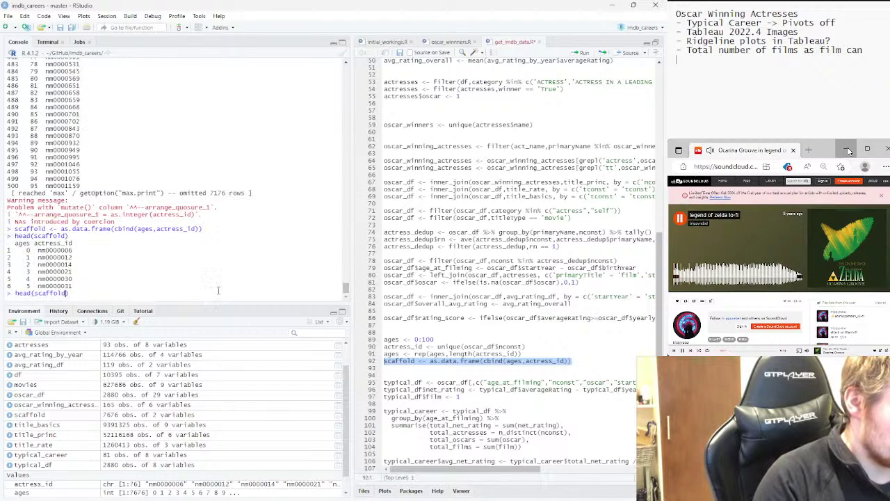
{"action": "key", "text": "Escape"}
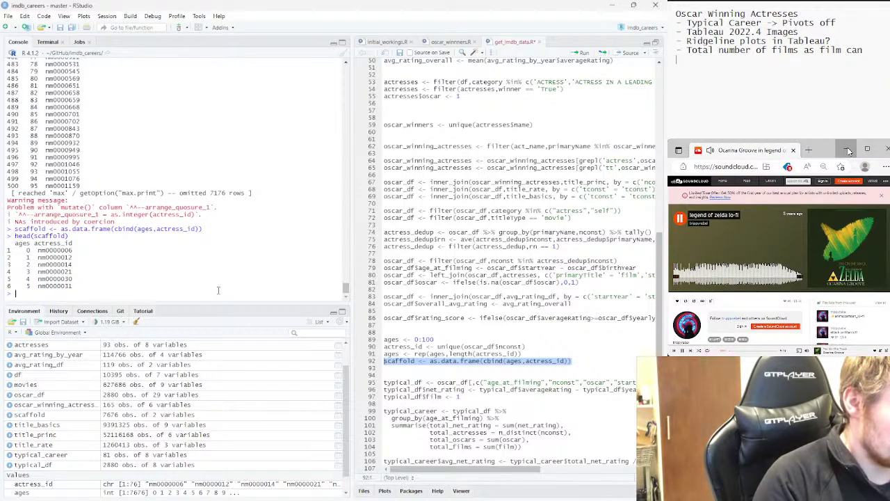
Try to sort the scaffold by descending age by running arrange(scaffold,-ages) in the console
{"action": "type", "text": "arrn"}
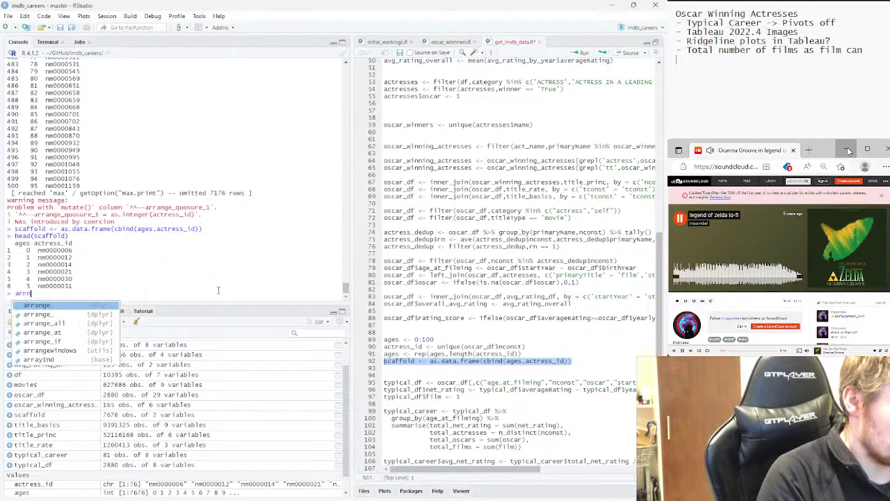
{"action": "key", "text": "Tab"}
{"action": "type", "text": "sca"}
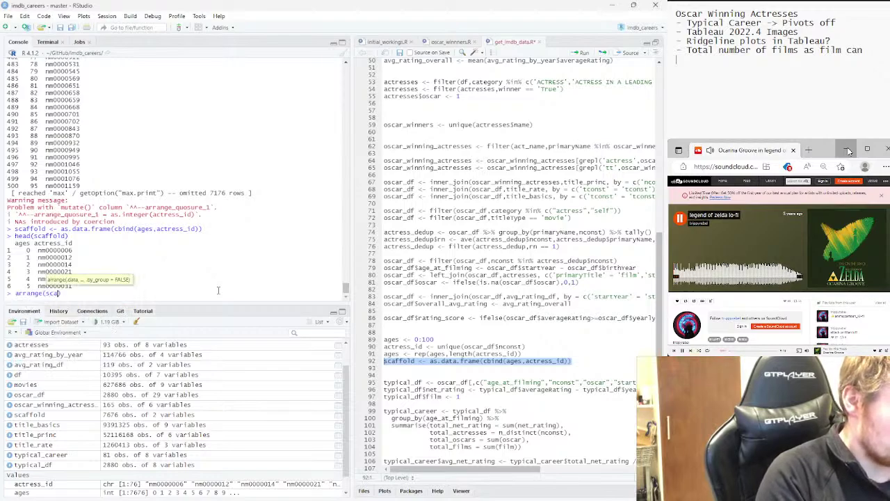
{"action": "key", "text": "Tab"}
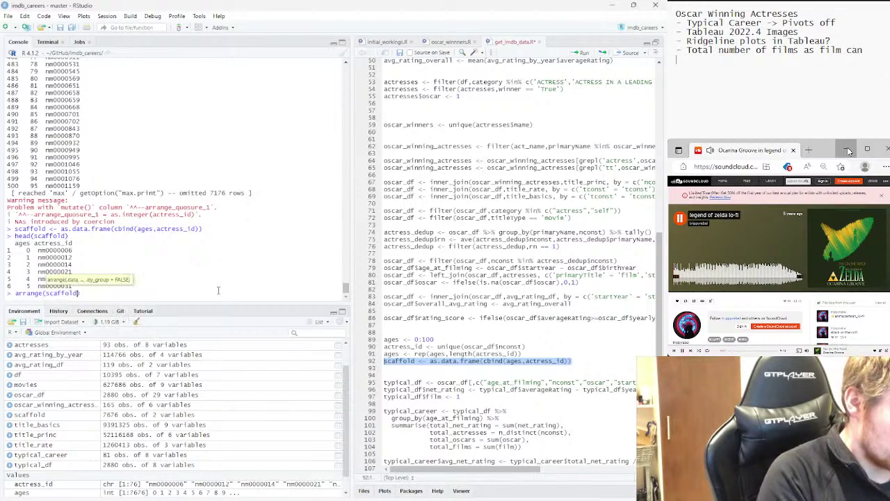
{"action": "type", "text": ",-ages"}
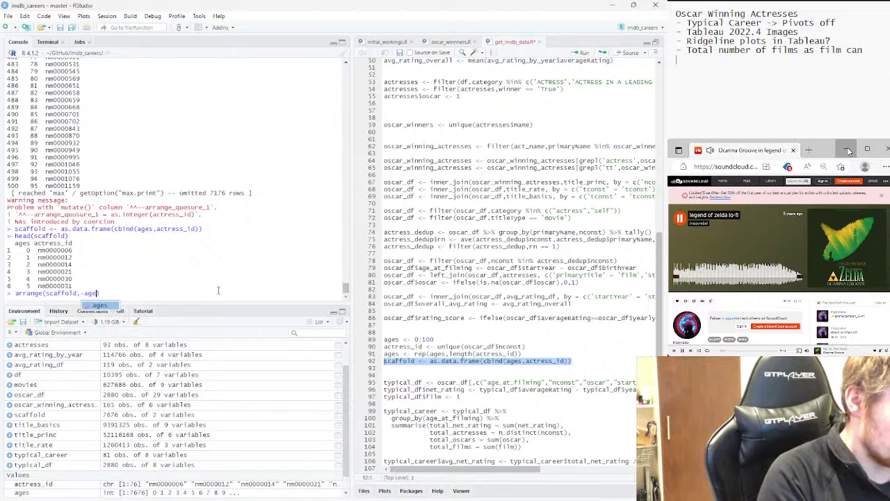
{"action": "key", "text": "Return"}
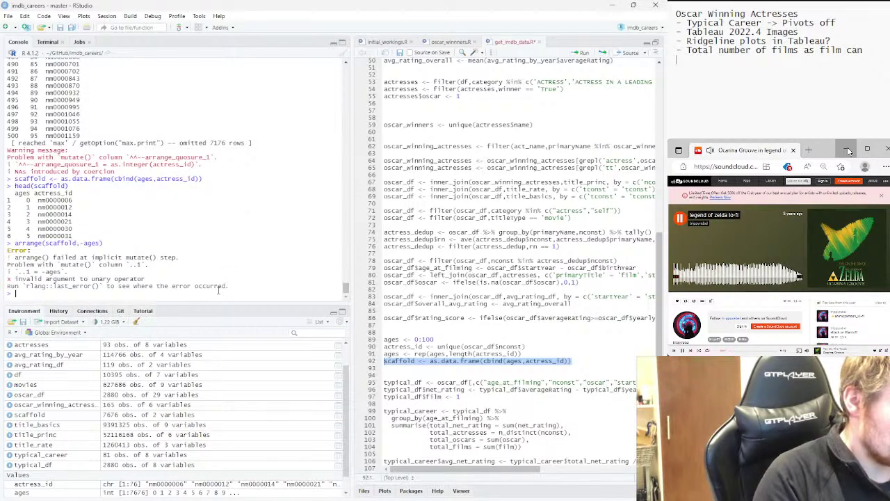
Try to sort the scaffold by descending age with a fully qualified column, running arrange(scaffold,-scaffold$ages) in the console
{"action": "key", "text": "Up"}
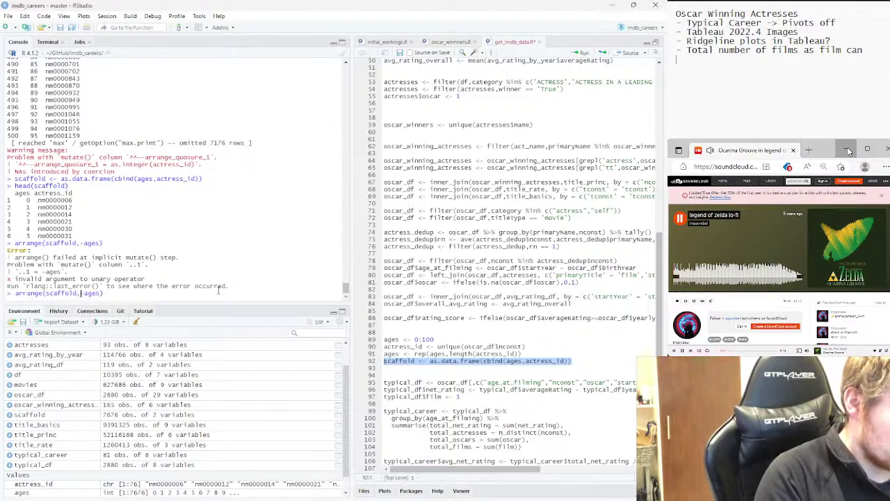
{"action": "key", "text": "Left"}
{"action": "key", "text": "Left"}
{"action": "key", "text": "Left"}
{"action": "key", "text": "Left"}
{"action": "key", "text": "Left"}
{"action": "type", "text": "sc"}
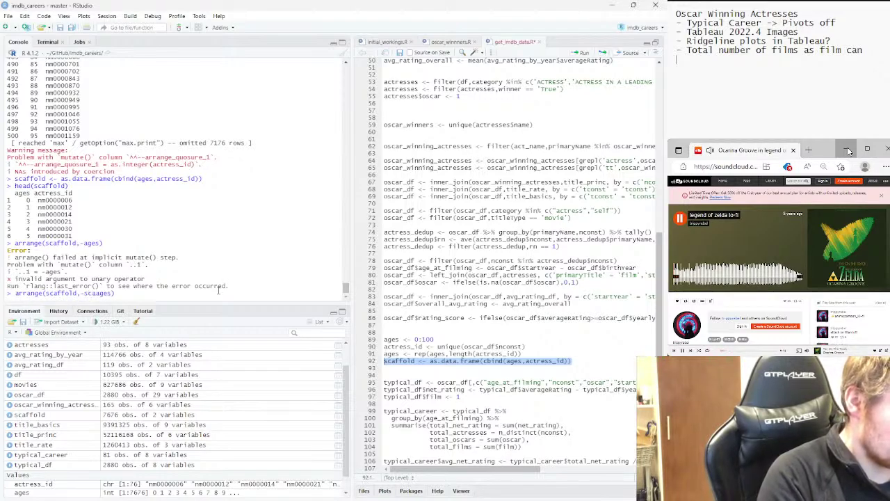
{"action": "type", "text": "affold$a"}
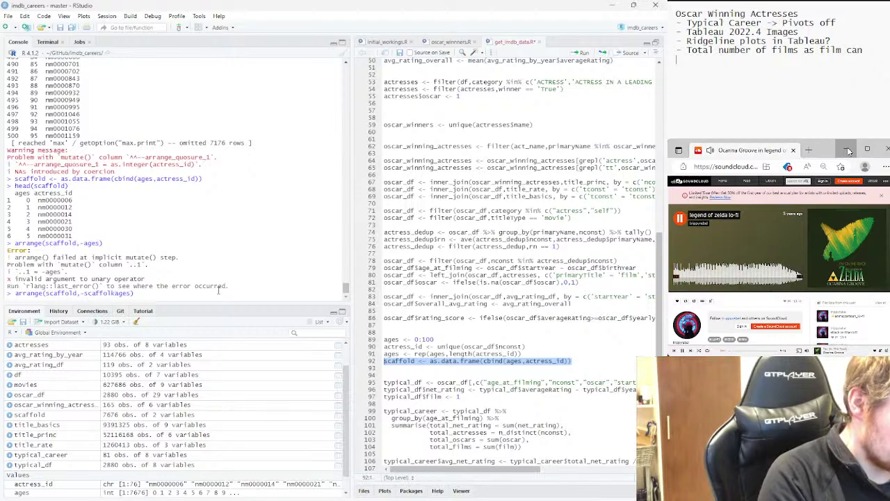
{"action": "type", "text": "$"}
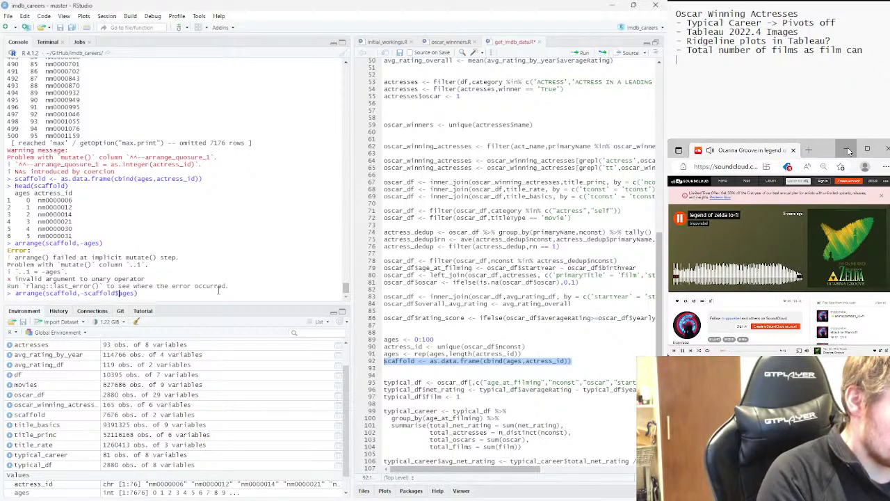
{"action": "key", "text": "Return"}
Run the sort in ascending order as arrange(scaffold,scaffold$ages) and review the printed rows back to the start
{"action": "key", "text": "Up"}
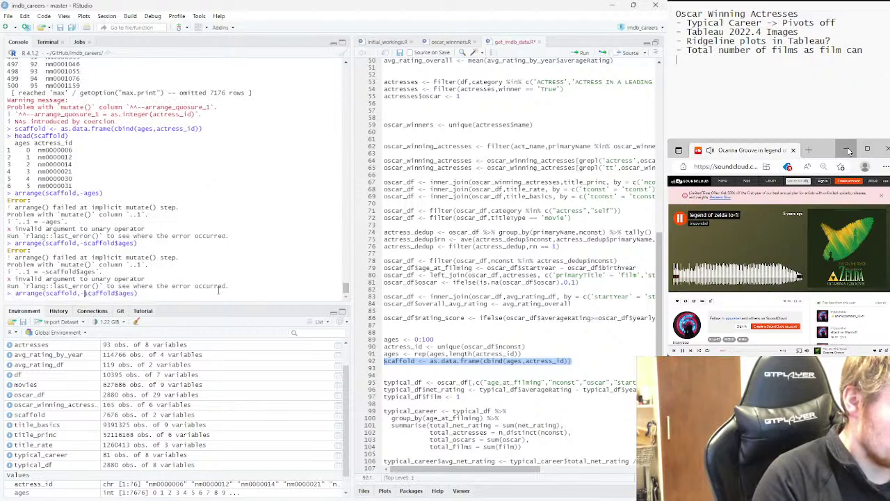
{"action": "key", "text": "BackSpace"}
{"action": "key", "text": "Return"}
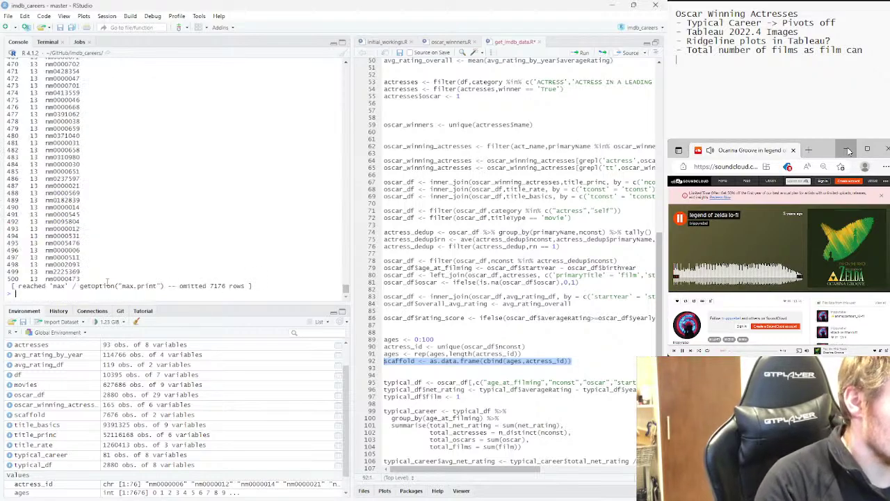
{"action": "scroll", "coordinate": [139, 257], "scroll_direction": "up", "scroll_amount": 10}
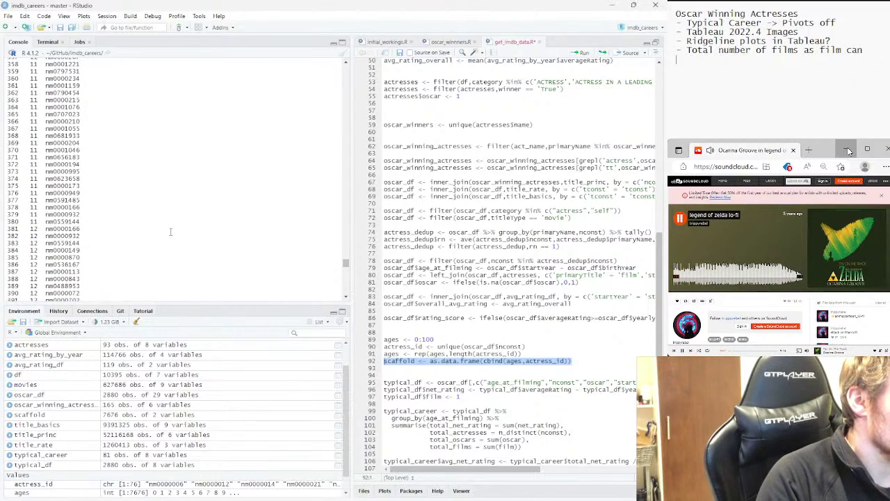
{"action": "left_click_drag", "start_coordinate": [346, 264], "coordinate": [324, 180]}
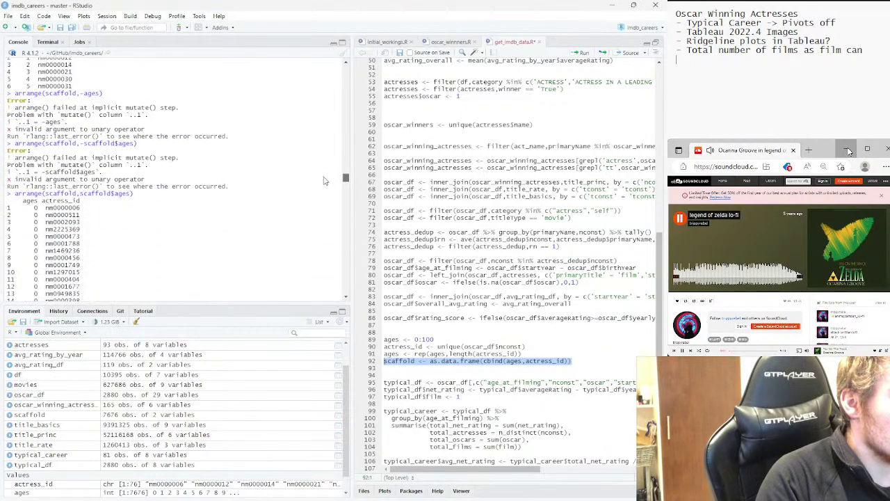
Print the scaffold sorted by actress ID by running arrange(scaffold,scaffold$actress_id) in the console
{"action": "key", "text": "Up"}
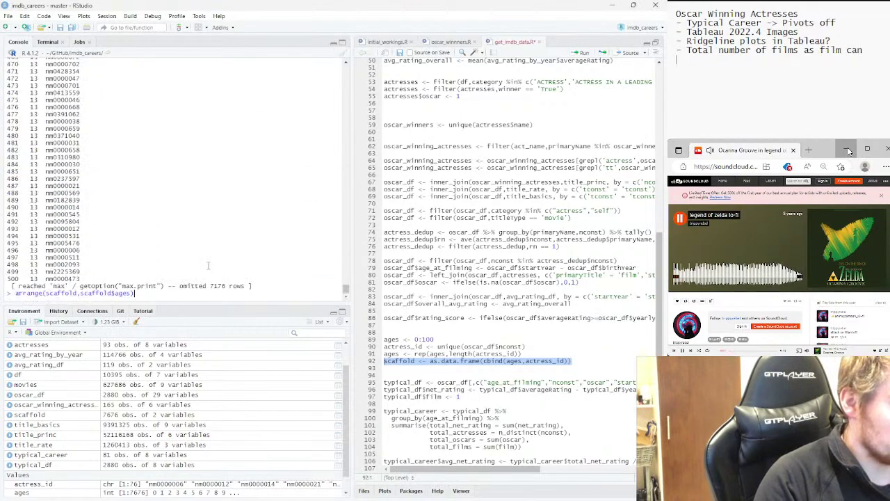
{"action": "key", "text": "BackSpace"}
{"action": "key", "text": "BackSpace"}
{"action": "key", "text": "BackSpace"}
{"action": "key", "text": "BackSpace"}
{"action": "key", "text": "BackSpace"}
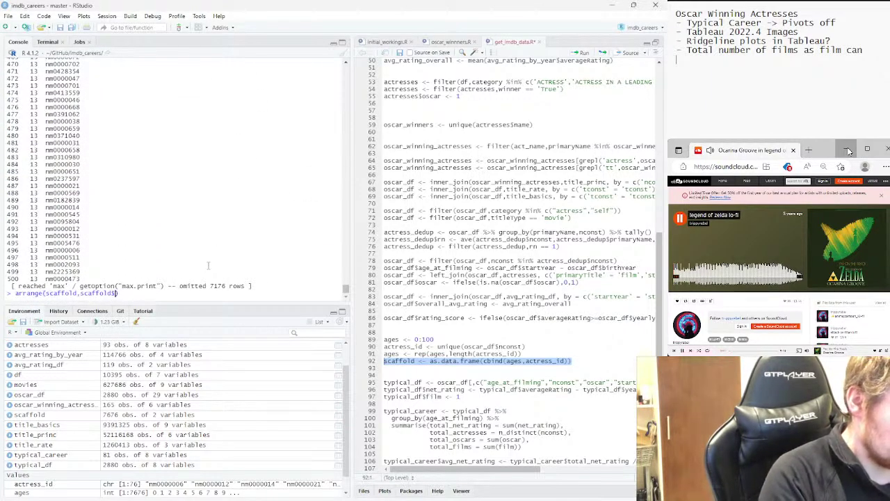
{"action": "type", "text": "ac"}
{"action": "type", "text": "tress_id"}
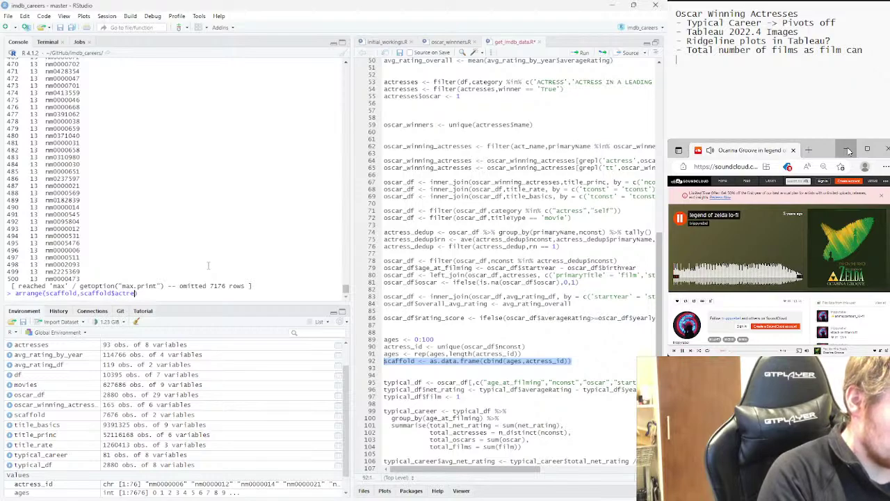
{"action": "key", "text": "Return"}
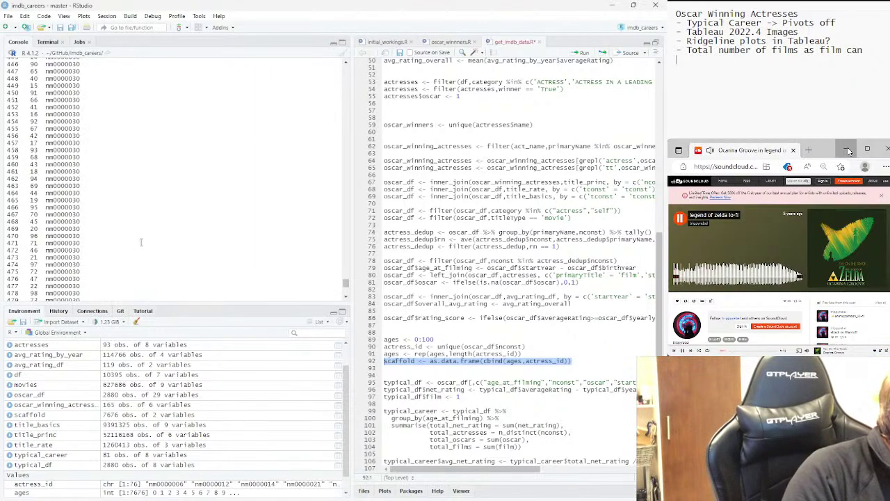
Try to sort by actress ID and descending age together by running arrange(scaffold,c(scaffold$actress_id,-scaffold$ages))
{"action": "key", "text": "Up"}
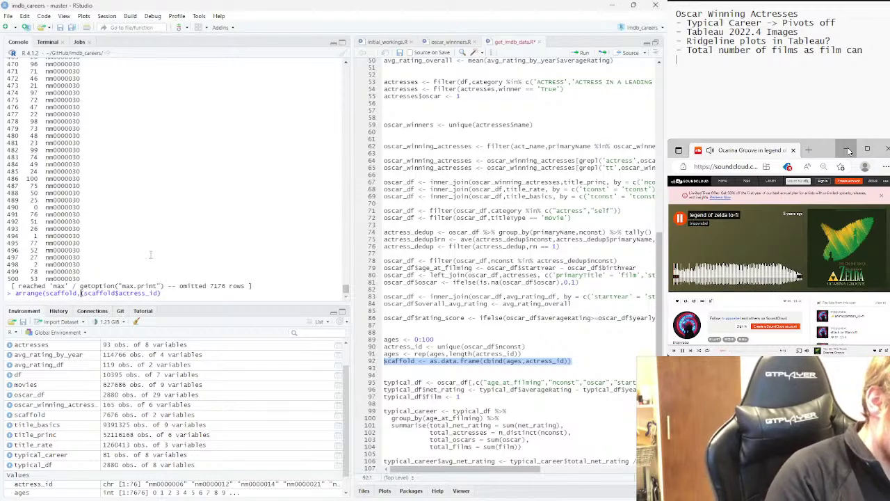
{"action": "type", "text": "c("}
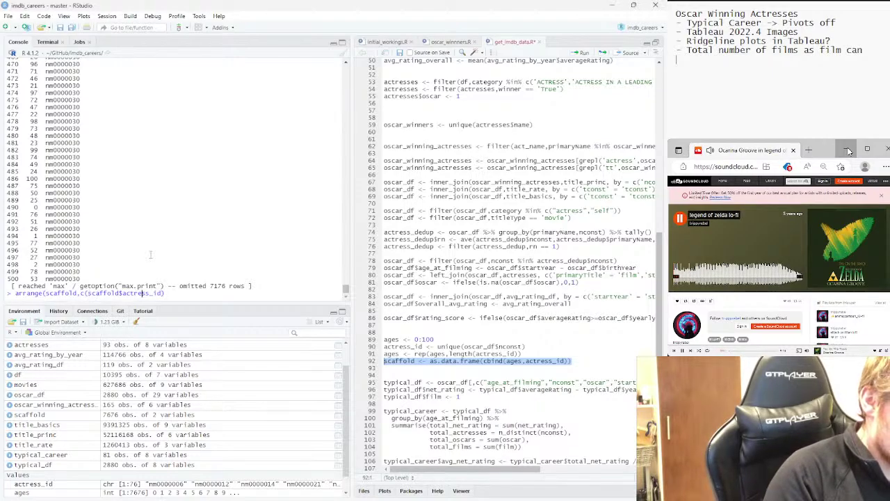
{"action": "key", "text": "Right"}
{"action": "key", "text": "Right"}
{"action": "type", "text": ","}
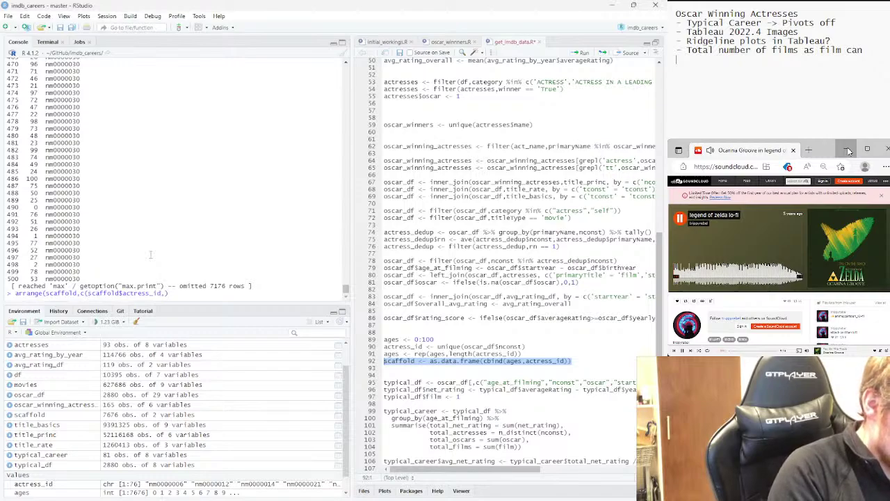
{"action": "type", "text": "scaffold"}
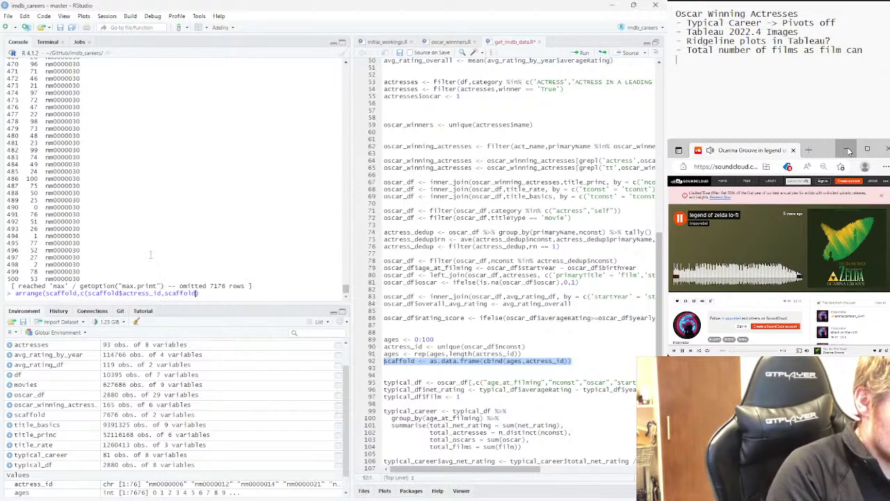
{"action": "type", "text": "$actress_id"}
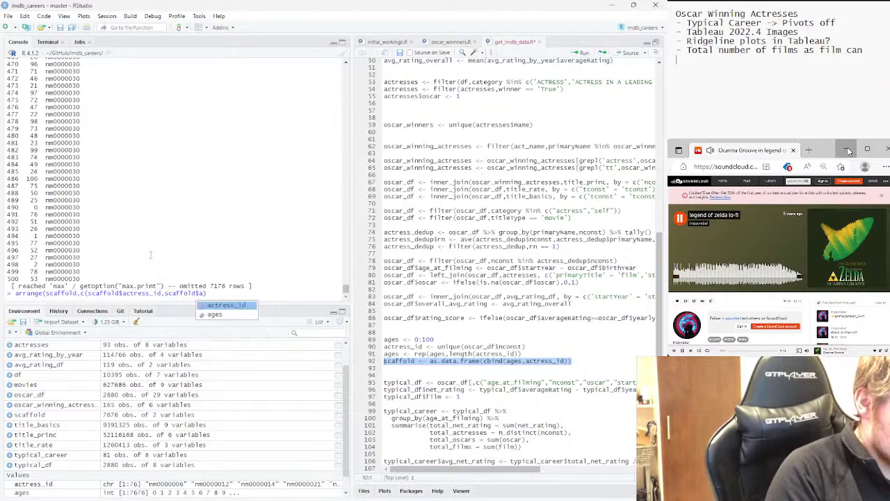
{"action": "key", "text": "BackSpace"}
{"action": "key", "text": "BackSpace"}
{"action": "key", "text": "BackSpace"}
{"action": "key", "text": "BackSpace"}
{"action": "key", "text": "BackSpace"}
{"action": "key", "text": "BackSpace"}
{"action": "key", "text": "BackSpace"}
{"action": "key", "text": "BackSpace"}
{"action": "key", "text": "BackSpace"}
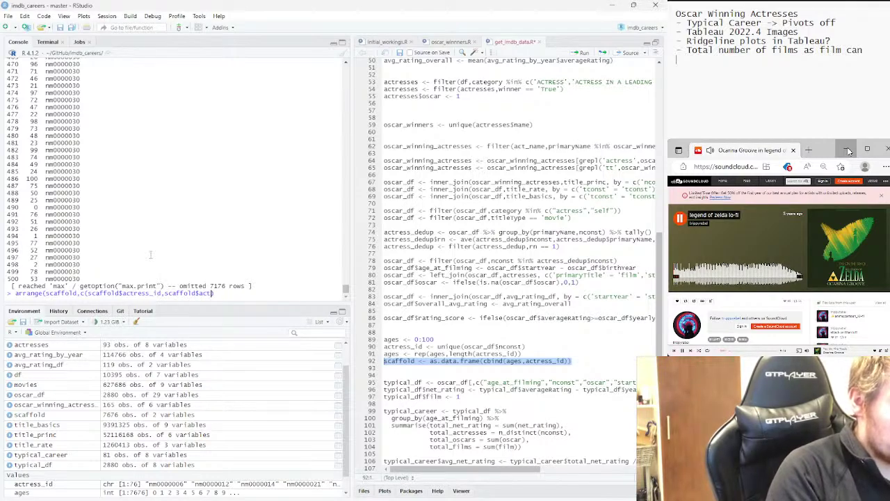
{"action": "type", "text": "ges"}
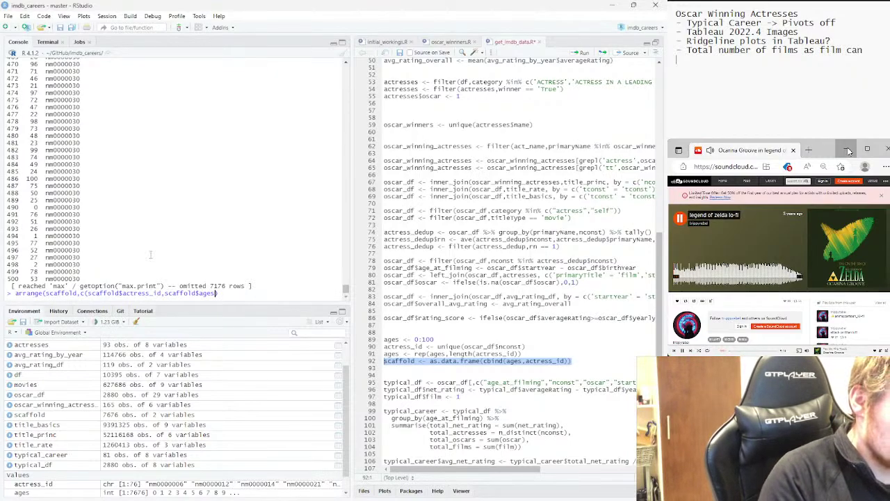
{"action": "key", "text": "Left"}
{"action": "key", "text": "Left"}
{"action": "key", "text": "Left"}
{"action": "key", "text": "Left"}
{"action": "key", "text": "Left"}
{"action": "key", "text": "Left"}
{"action": "key", "text": "Left"}
{"action": "key", "text": "Left"}
{"action": "key", "text": "Left"}
{"action": "key", "text": "Left"}
{"action": "key", "text": "Left"}
{"action": "key", "text": "Left"}
{"action": "type", "text": "-"}
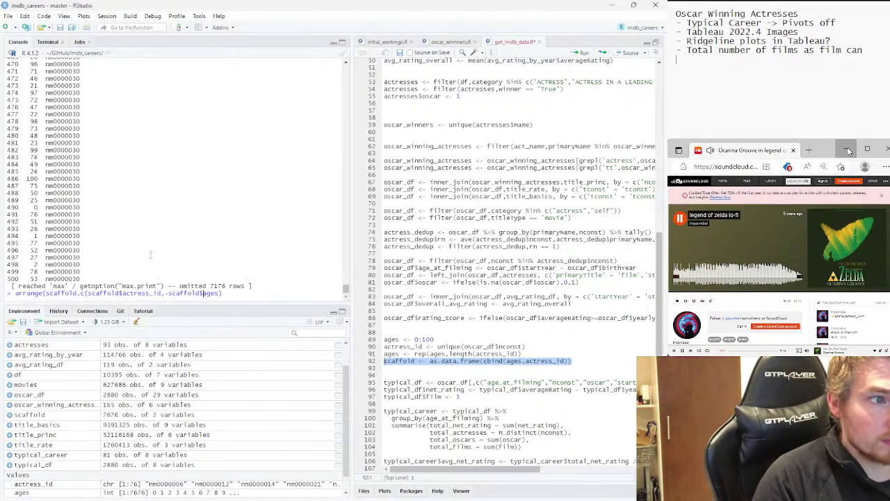
{"action": "key", "text": "Return"}
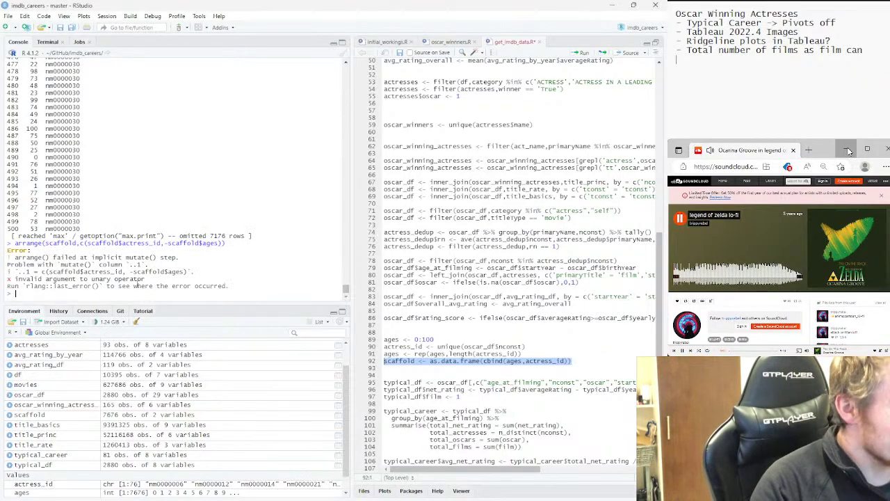
Store the scaffold sorted by actress ID by running scaffold <- arrange(scaffold,scaffold$actress_id) in the console
{"action": "key", "text": "Up"}
{"action": "key", "text": "Up"}
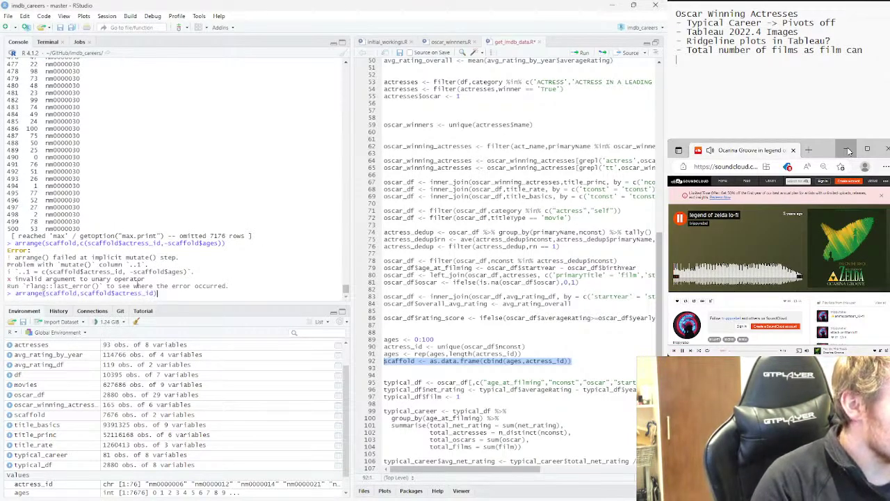
{"action": "key", "text": "ctrl+Left"}
{"action": "key", "text": "ctrl+Left"}
{"action": "key", "text": "ctrl+Left"}
{"action": "key", "text": "shift+Left"}
{"action": "key", "text": "shift+Left"}
{"action": "key", "text": "shift+Left"}
{"action": "key", "text": "shift+Left"}
{"action": "key", "text": "shift+Left"}
{"action": "key", "text": "shift+Left"}
{"action": "key", "text": "shift+Left"}
{"action": "key", "text": "shift+Left"}
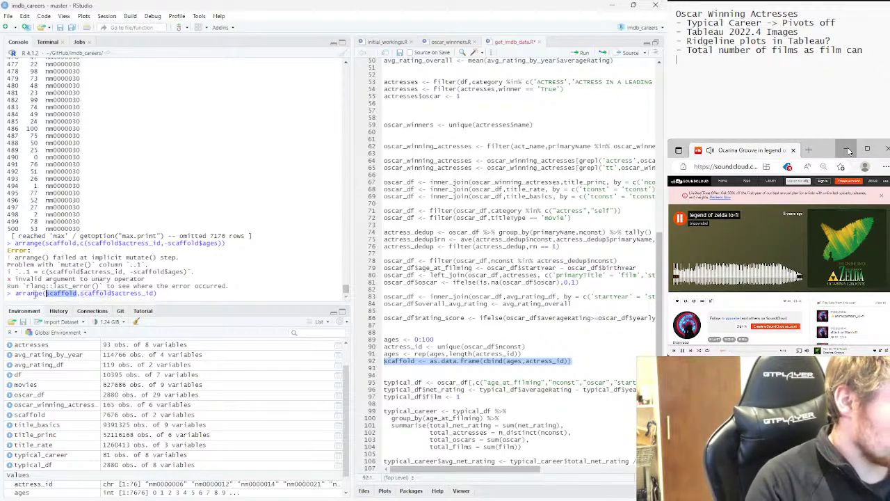
{"action": "key", "text": "Home"}
{"action": "key", "text": "Right"}
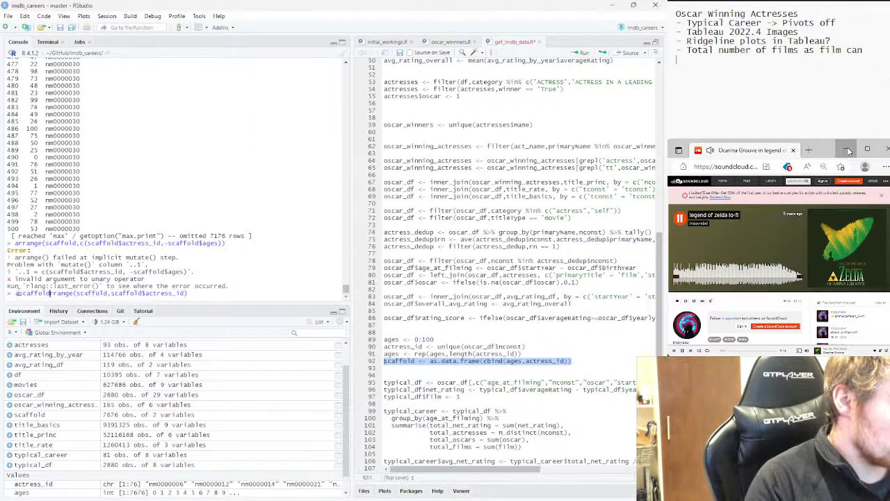
{"action": "type", "text": "scaffold <-"}
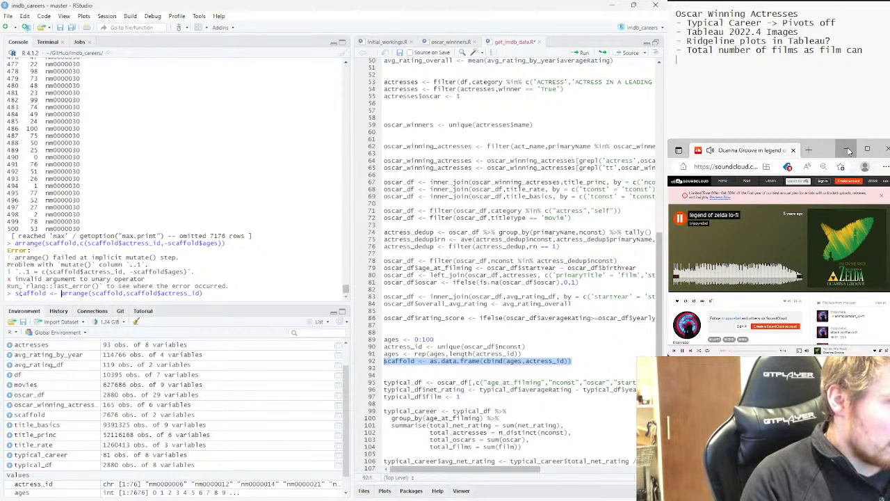
{"action": "key", "text": "End"}
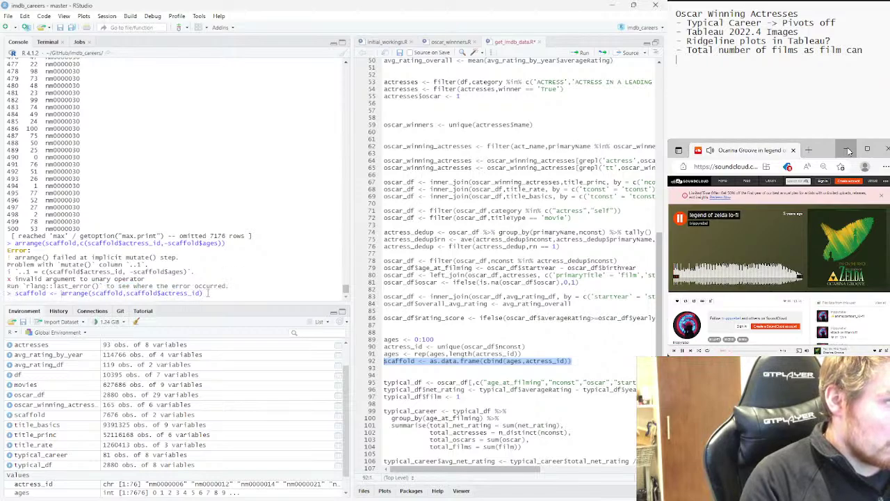
{"action": "key", "text": "Return"}
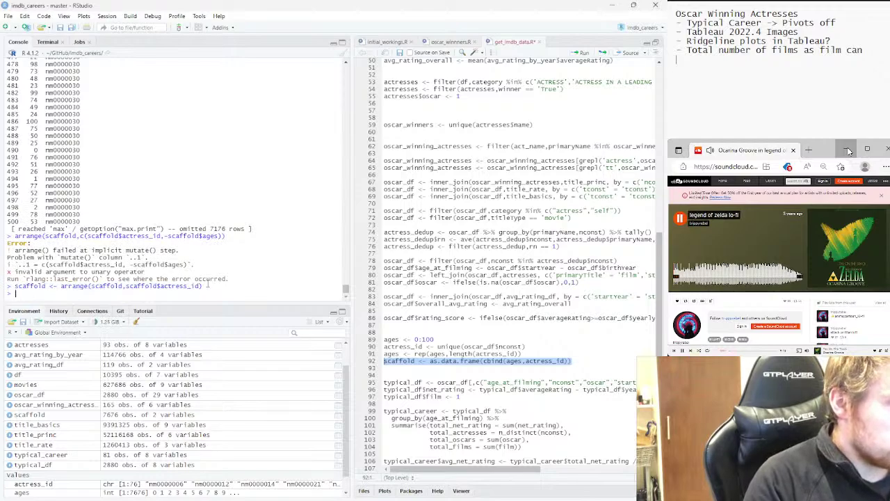
Print the stored scaffold ordered by age with arrange(scaffold,scaffold$ages), without assigning it, and review the end of the output
{"action": "key", "text": "Up"}
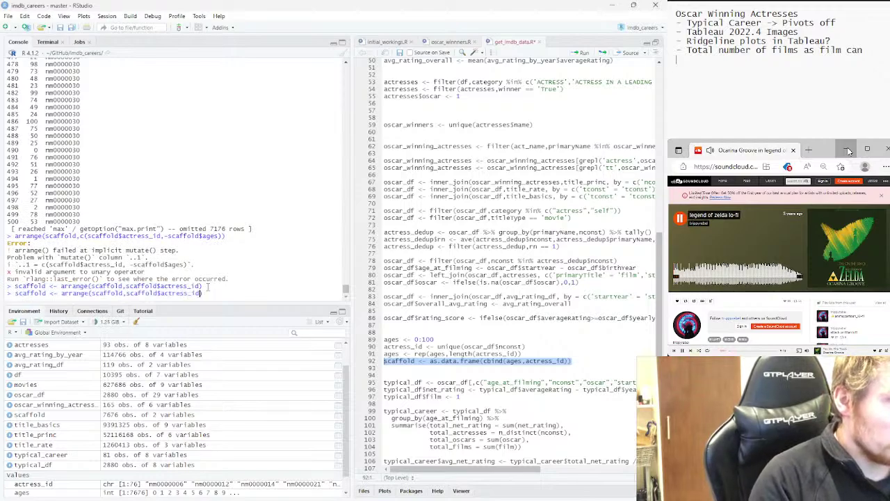
{"action": "key", "text": "BackSpace"}
{"action": "key", "text": "BackSpace"}
{"action": "key", "text": "BackSpace"}
{"action": "key", "text": "BackSpace"}
{"action": "key", "text": "BackSpace"}
{"action": "key", "text": "BackSpace"}
{"action": "key", "text": "BackSpace"}
{"action": "key", "text": "BackSpace"}
{"action": "key", "text": "BackSpace"}
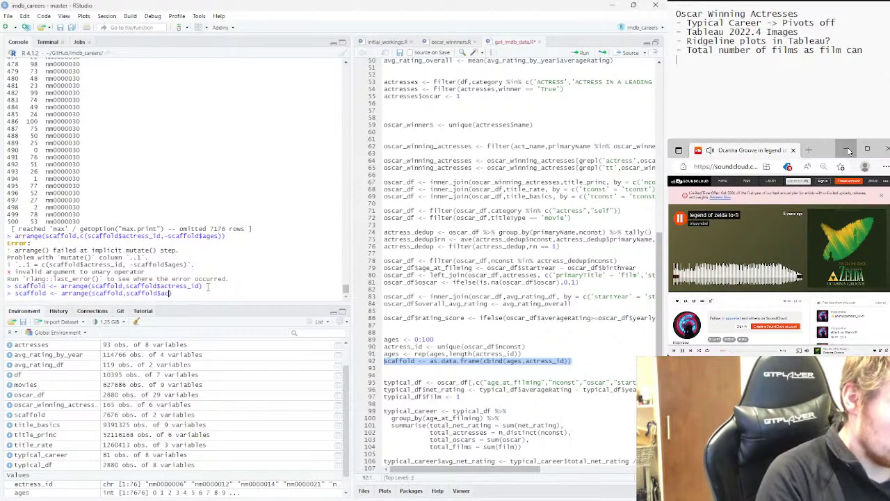
{"action": "type", "text": "ges)"}
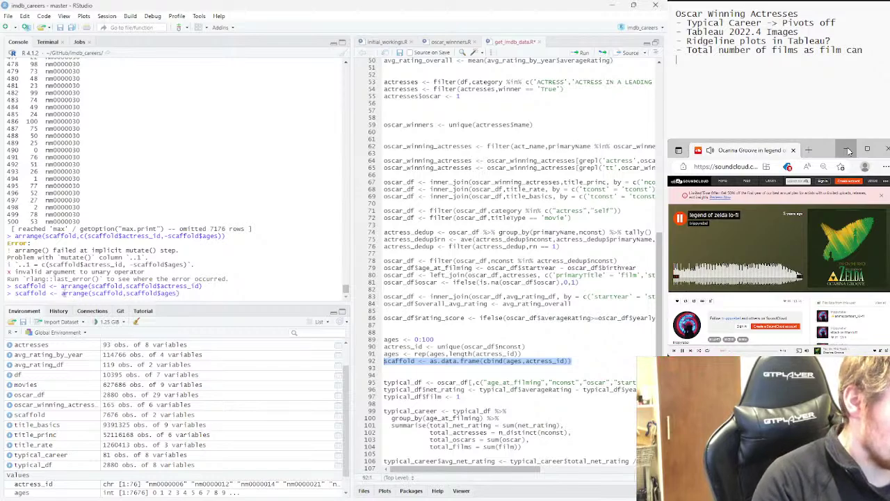
{"action": "key", "text": "ctrl+Left"}
{"action": "key", "text": "ctrl+Left"}
{"action": "key", "text": "ctrl+Left"}
{"action": "key", "text": "ctrl+Left"}
{"action": "key", "text": "ctrl+Left"}
{"action": "key", "text": "ctrl+Left"}
{"action": "key", "text": "ctrl+Left"}
{"action": "key", "text": "shift+Home"}
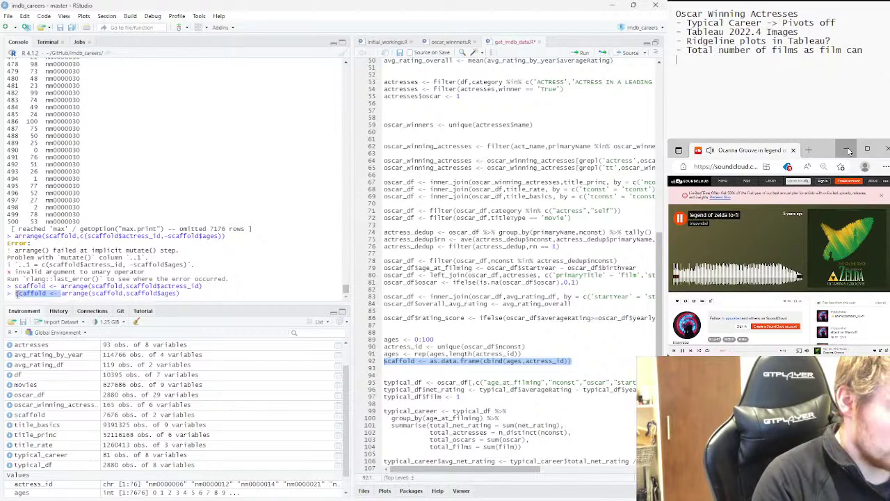
{"action": "key", "text": "BackSpace"}
{"action": "key", "text": "Return"}
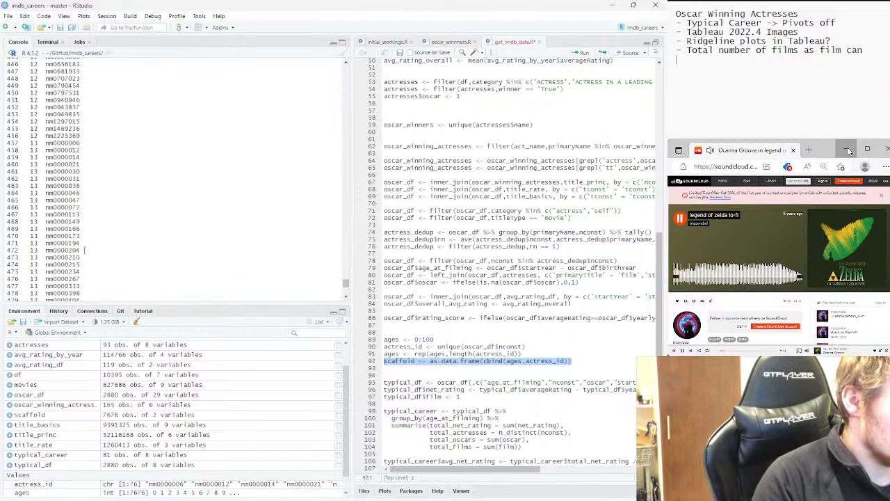
{"action": "mouse_move", "coordinate": [344, 278]}
{"action": "left_mouse_down"}
{"action": "mouse_move", "coordinate": [341, 253]}
{"action": "mouse_move", "coordinate": [347, 288]}
{"action": "left_mouse_up"}
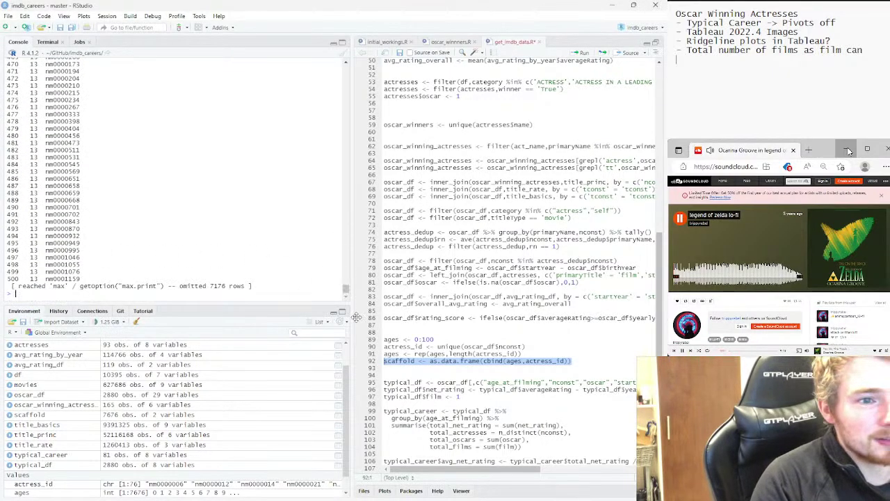
Print the first rows of the stored scaffold by running head(scaffold) in the console
{"action": "left_click", "coordinate": [439, 360]}
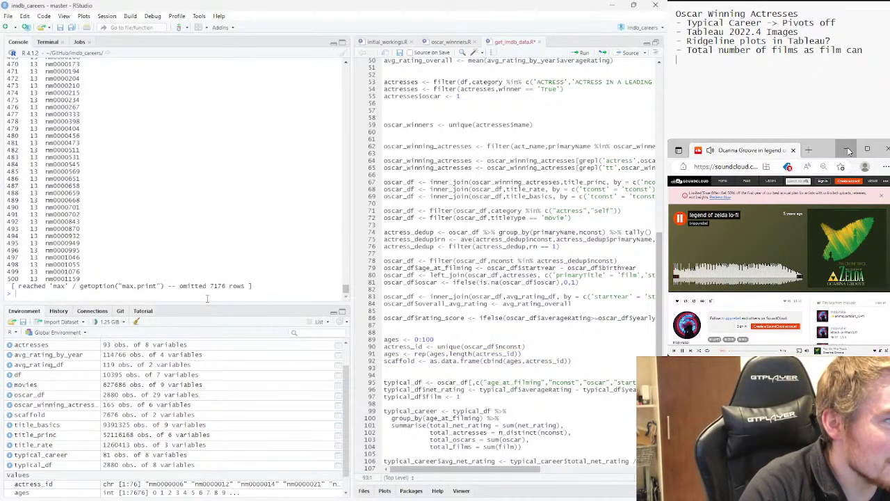
{"action": "type", "text": "head(sca"}
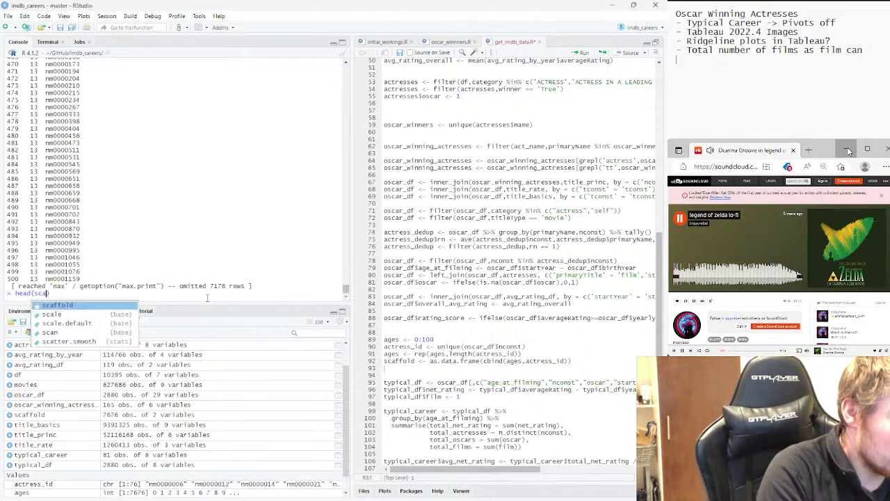
{"action": "key", "text": "Tab"}
{"action": "key", "text": "Return"}
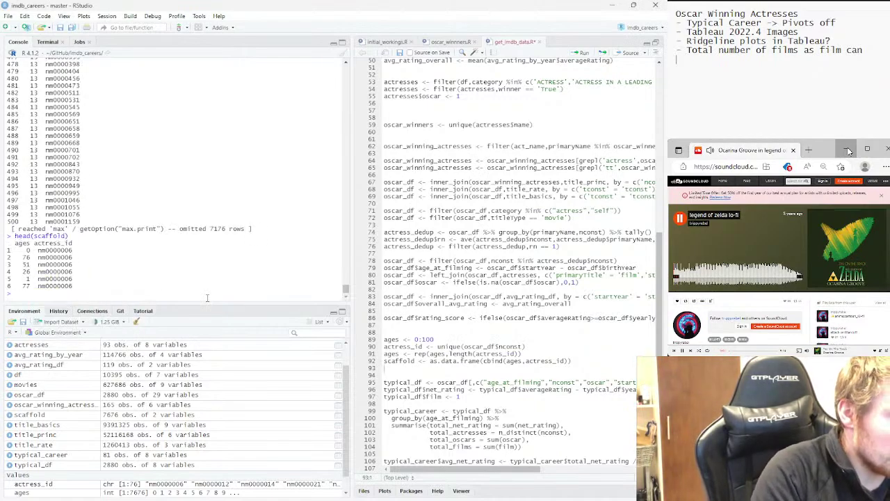
Below the scaffold definition in the script, begin a join line reading oscar_df <- left_join(scaffold,oscar_df)
{"action": "key", "text": "Return"}
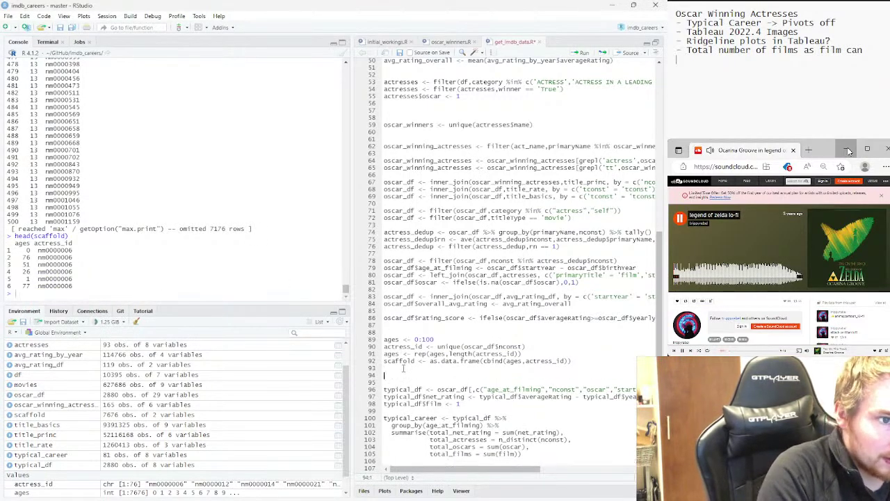
{"action": "key", "text": "Return"}
{"action": "key", "text": "Up"}
{"action": "type", "text": "oscar"}
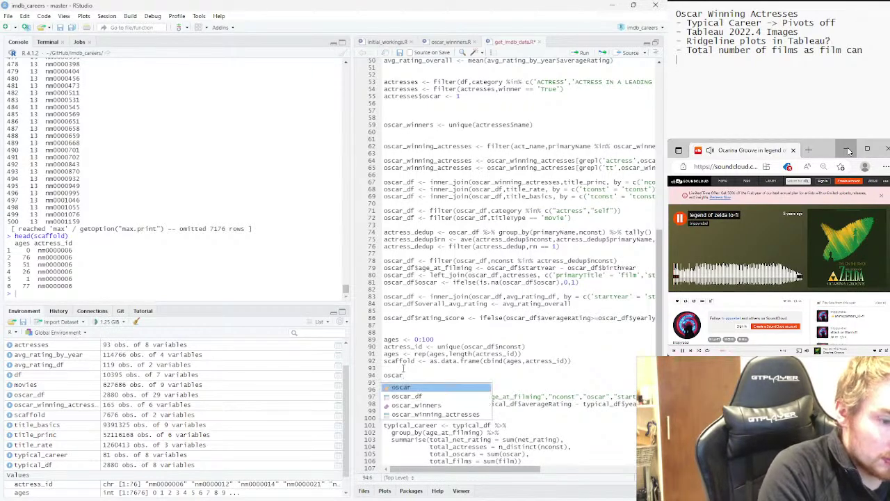
{"action": "type", "text": "_df"}
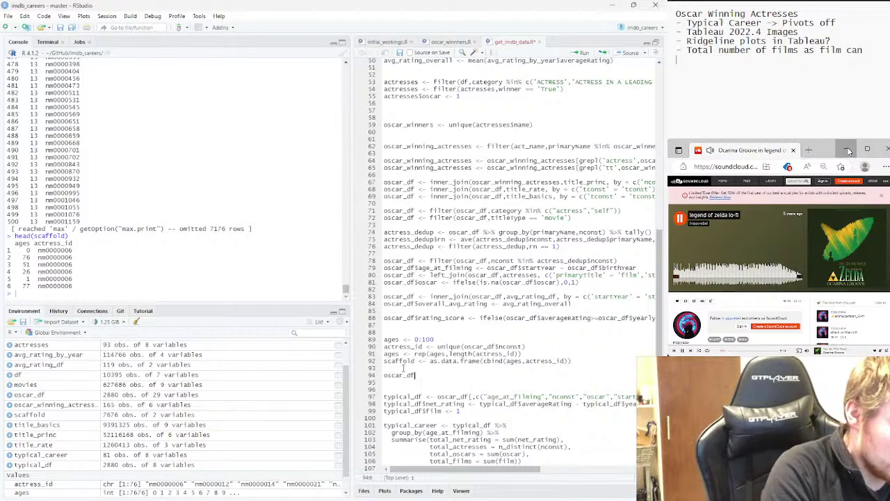
{"action": "type", "text": " <- left_join("}
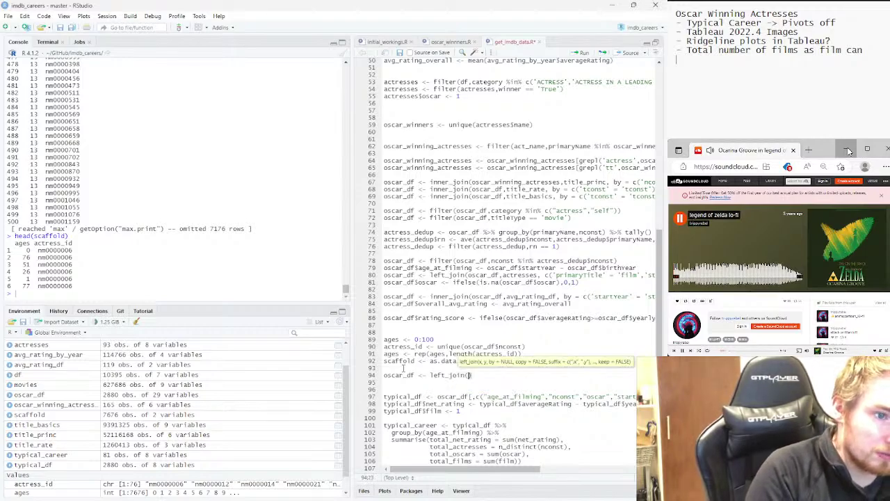
{"action": "type", "text": "scaffold"}
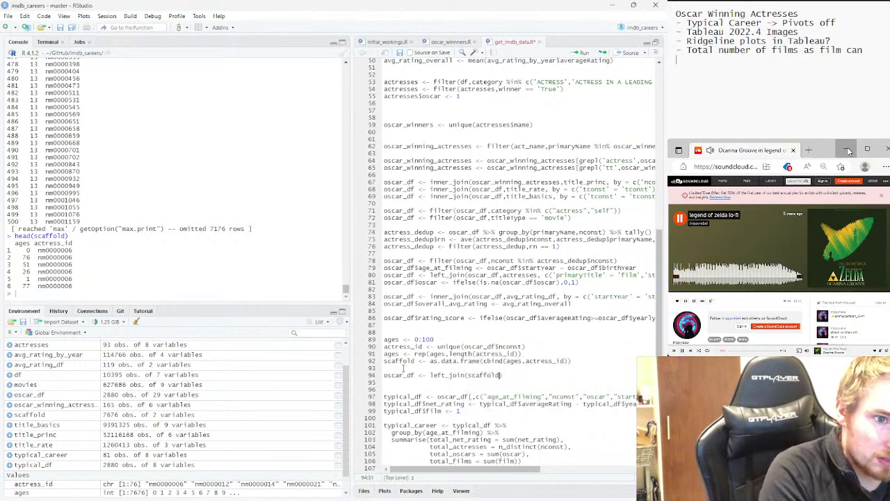
{"action": "type", "text": ","}
{"action": "type", "text": "oscar"}
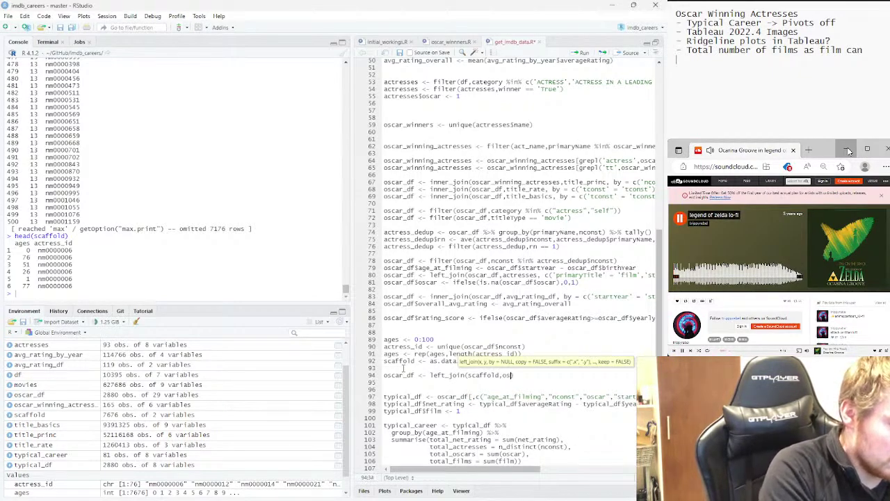
{"action": "key", "text": "Down"}
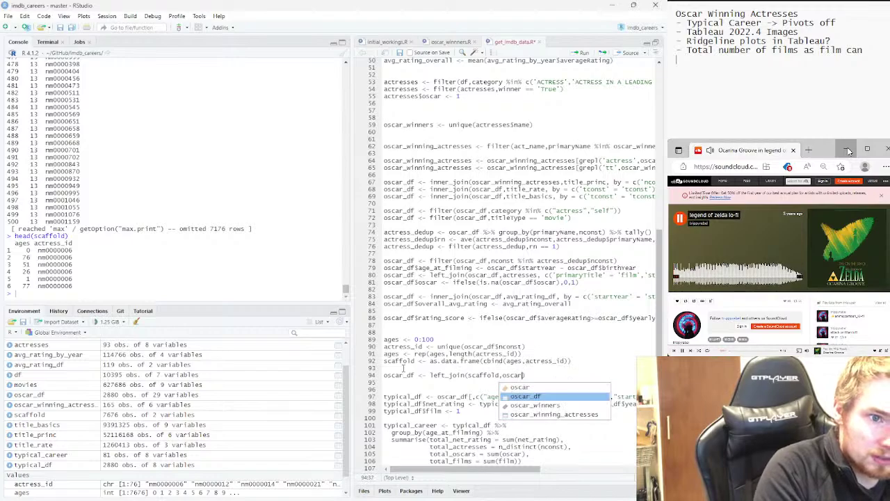
{"action": "key", "text": "Return"}
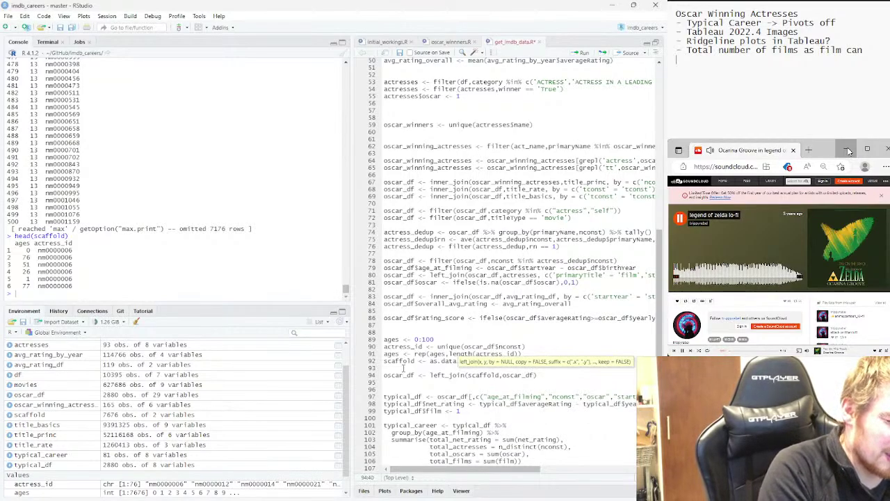
Add the by argument to the scaffold join, matching 'actress_id' to 'nconst' and starting a second match on 'ages'
{"action": "type", "text": ", by"}
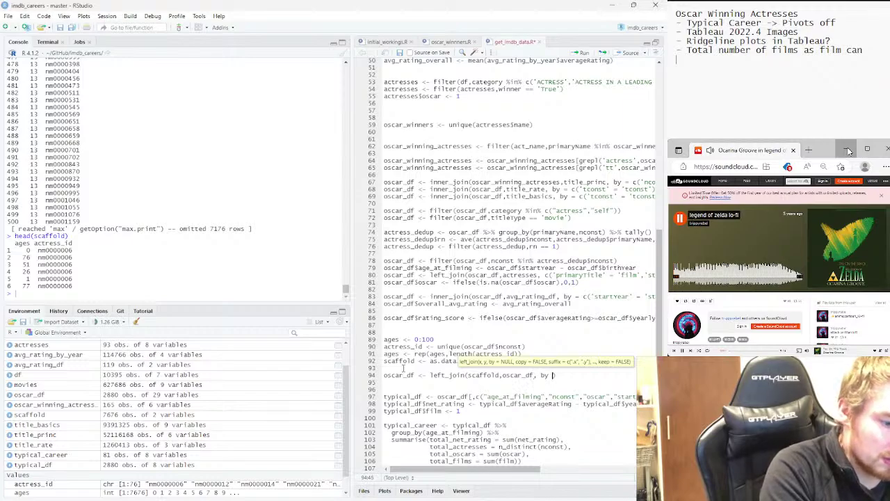
{"action": "type", "text": " = c("}
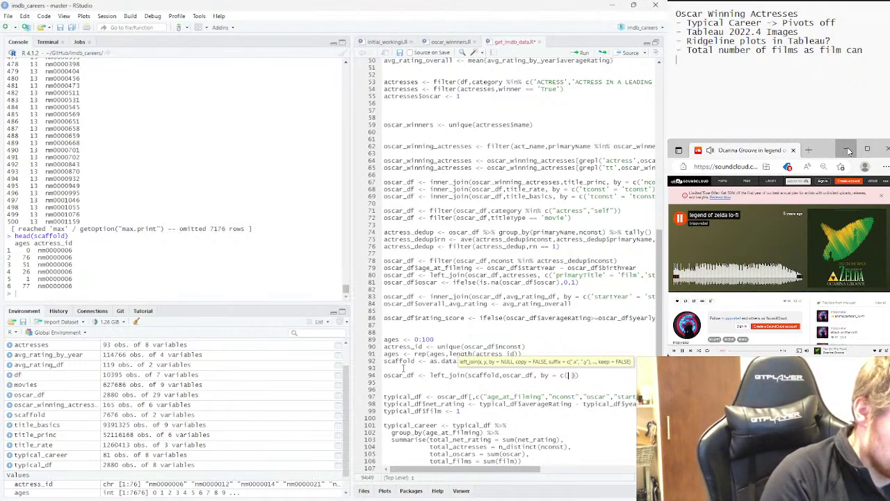
{"action": "type", "text": "'actress"}
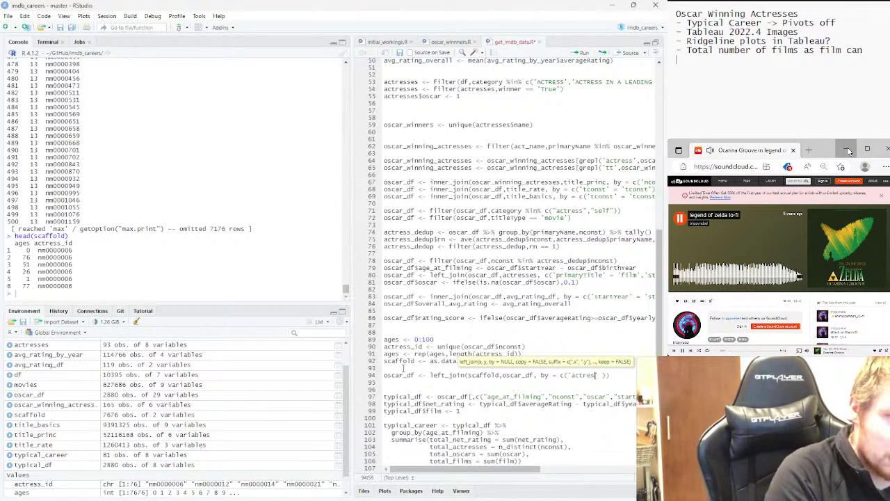
{"action": "type", "text": "_id"}
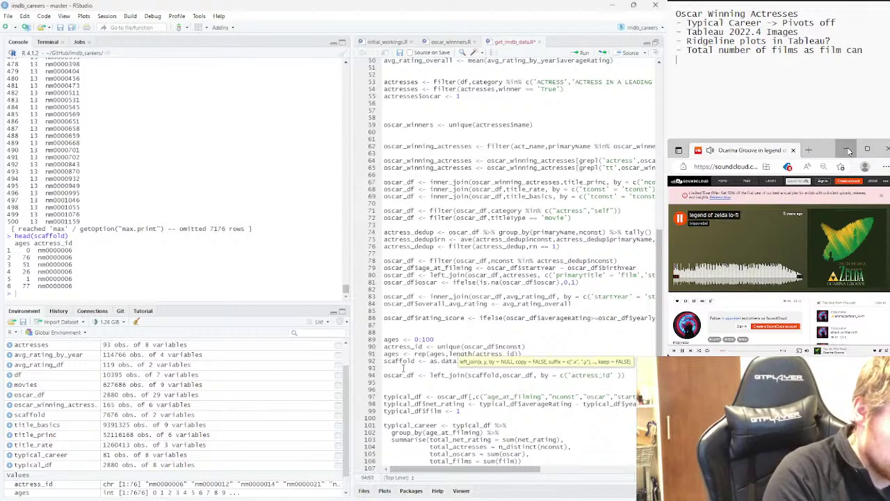
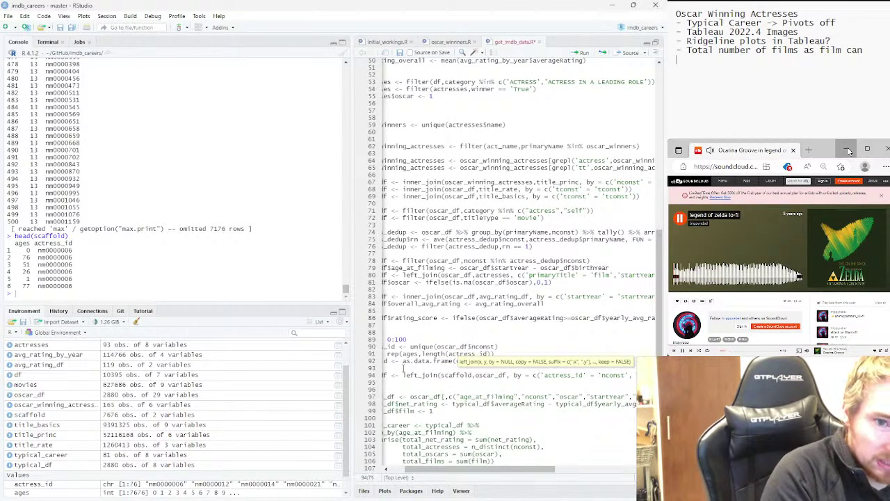
{"action": "key", "text": "Right"}
{"action": "key", "text": "Right"}
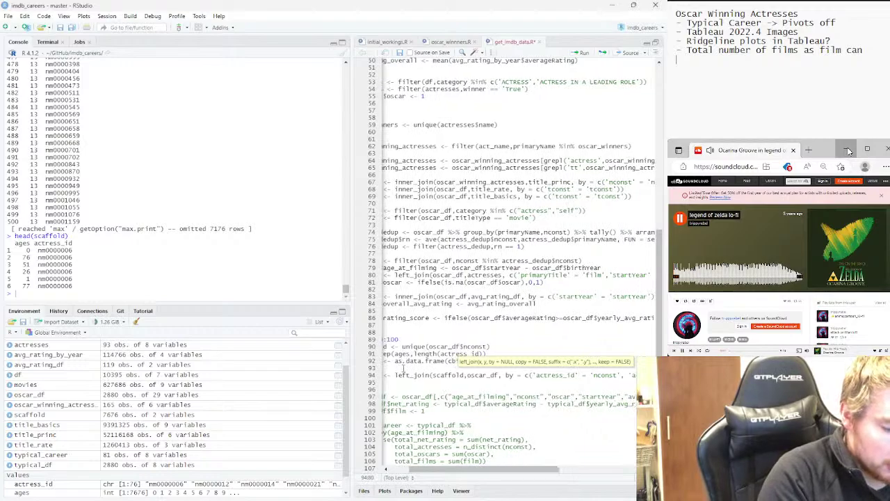
{"action": "key", "text": "Right"}
{"action": "key", "text": "Right"}
{"action": "key", "text": "Right"}
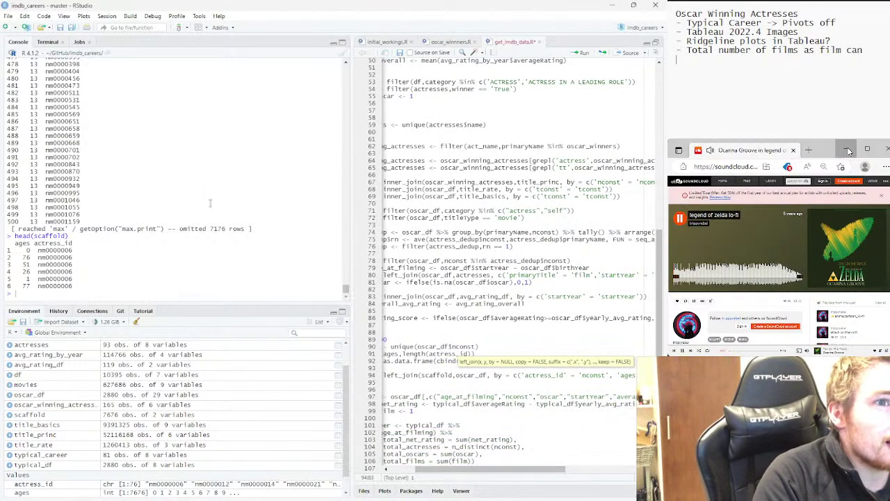
List the column names of oscar_df by running names(oscar_df) in the console
{"action": "scroll", "coordinate": [144, 264], "scroll_direction": "up", "scroll_amount": 6}
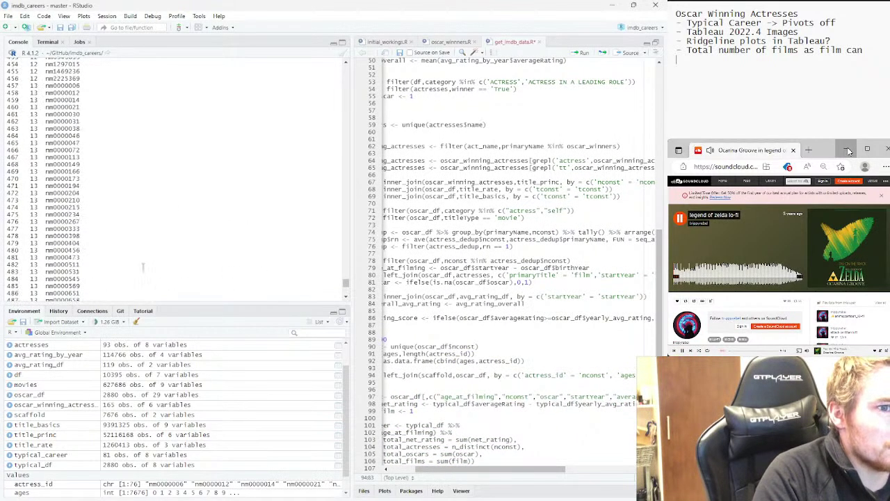
{"action": "scroll", "coordinate": [143, 266], "scroll_direction": "down", "scroll_amount": 8}
{"action": "type", "text": "names"}
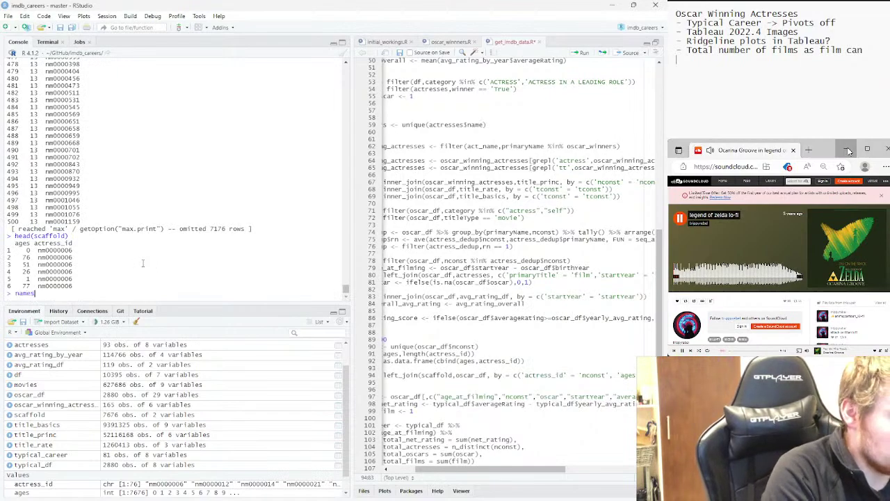
{"action": "type", "text": "(oscar_d"}
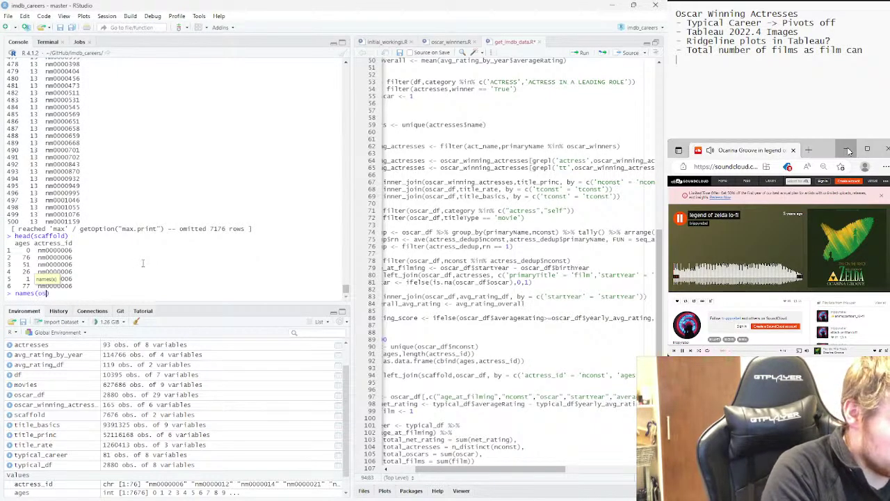
{"action": "key", "text": "Tab"}
{"action": "key", "text": "Return"}
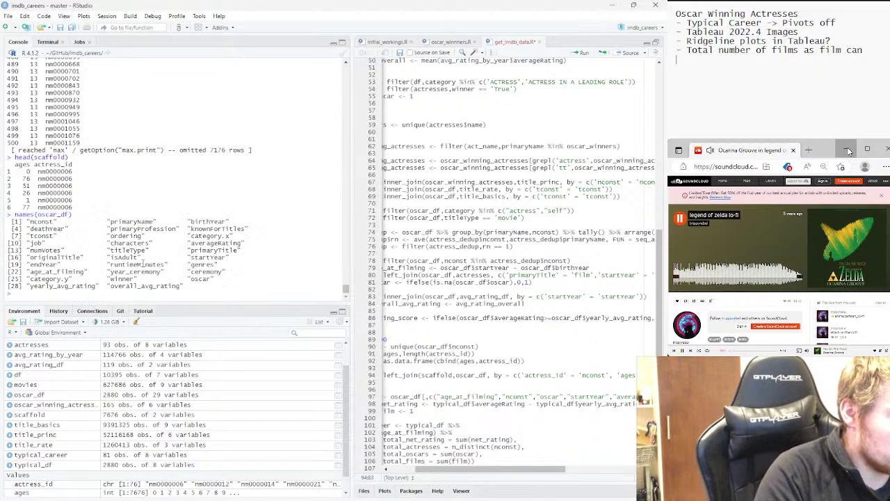
Complete the scaffold join's by argument by matching 'ages' to the 'age_at_filming' column
{"action": "left_click_drag", "start_coordinate": [85, 271], "coordinate": [29, 272]}
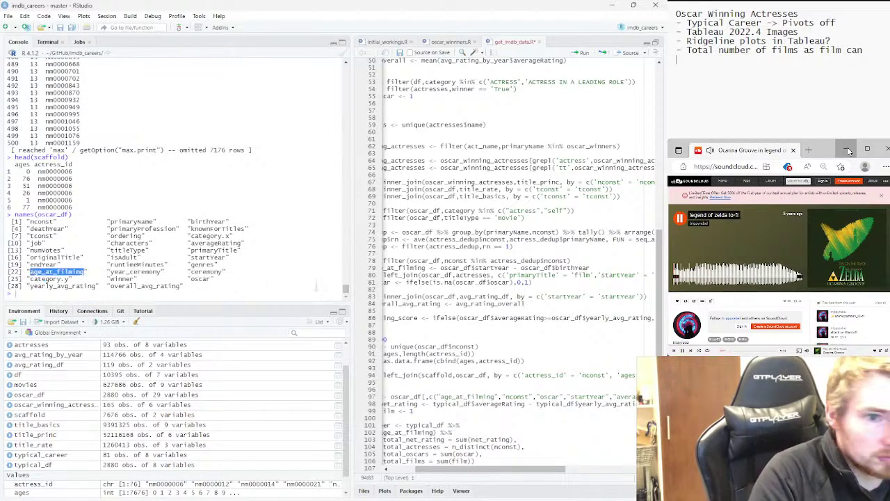
{"action": "left_click_drag", "start_coordinate": [552, 475], "coordinate": [580, 474]}
{"action": "left_click", "coordinate": [602, 375]}
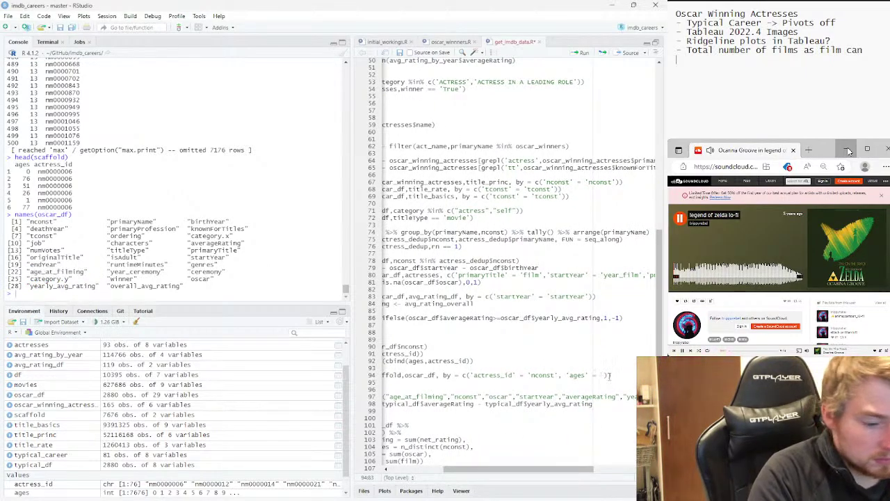
{"action": "type", "text": "age_at_filming"}
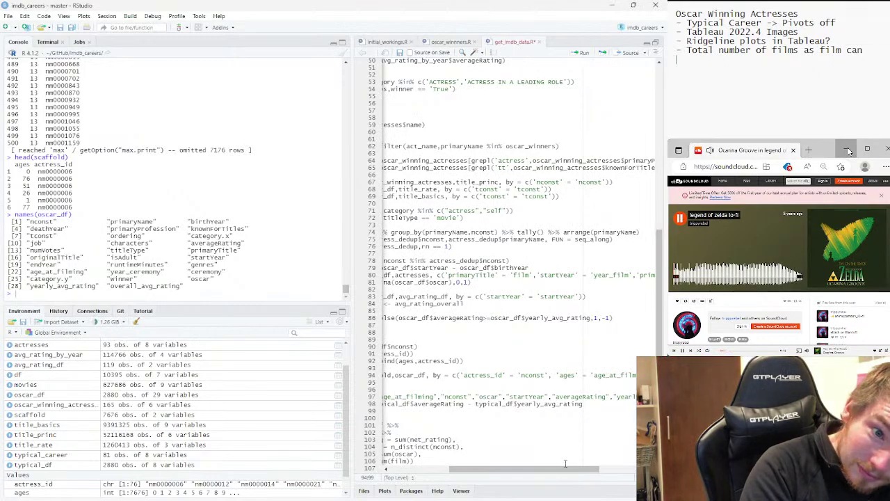
Try the scaffold join by running only the left_join(...) expression, without assigning it to oscar_df
{"action": "left_click_drag", "start_coordinate": [565, 463], "coordinate": [468, 461]}
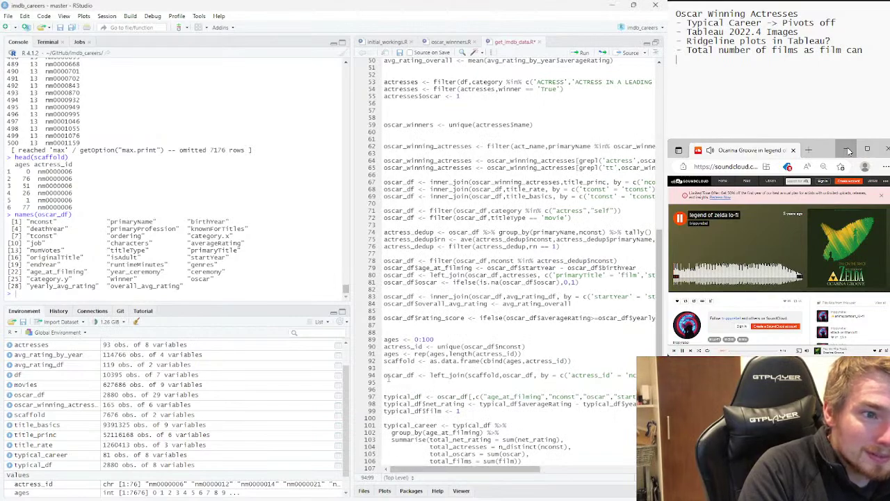
{"action": "left_click", "coordinate": [429, 376]}
{"action": "key", "text": "shift+End"}
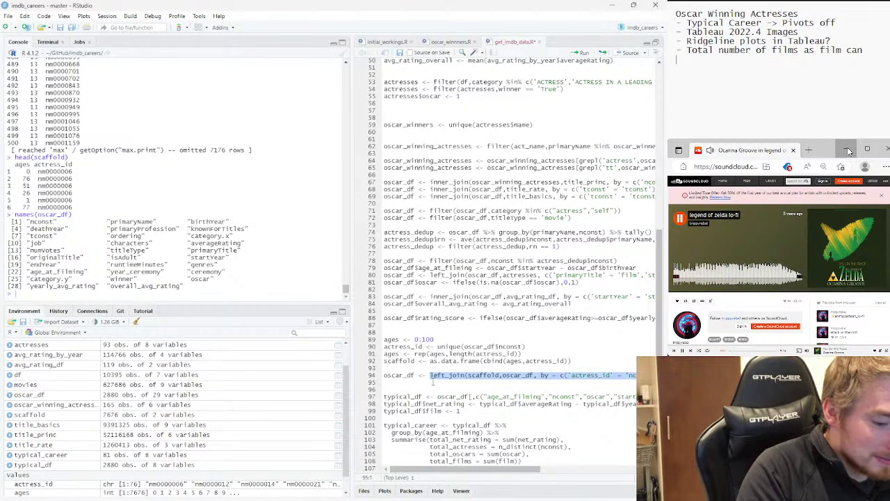
{"action": "key", "text": "ctrl+Return"}
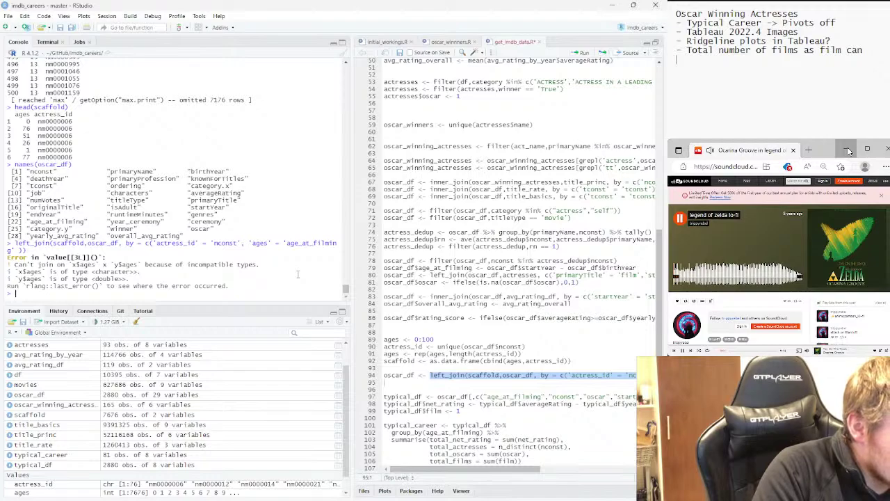
Below the scaffold data frame line, add a line assigning as.integer() to scaffold$ages
{"action": "key", "text": "ctrl+1"}
{"action": "key", "text": "Up"}
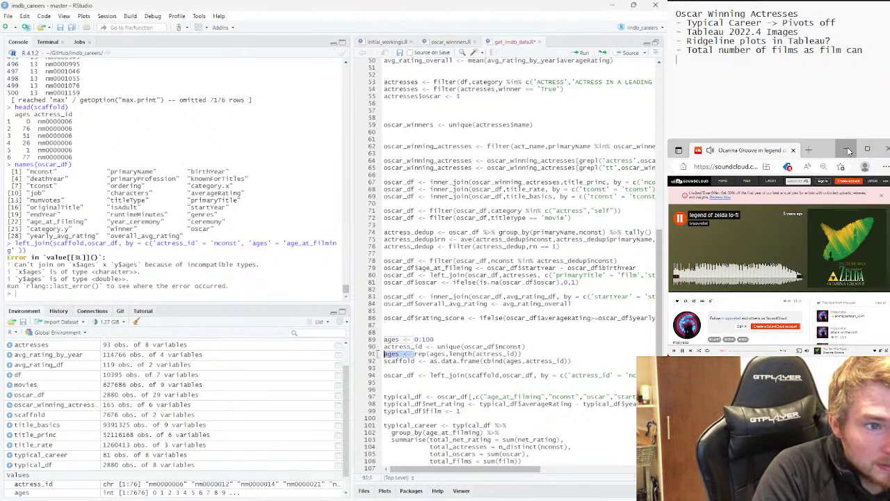
{"action": "key", "text": "Down"}
{"action": "key", "text": "Down"}
{"action": "type", "text": "s"}
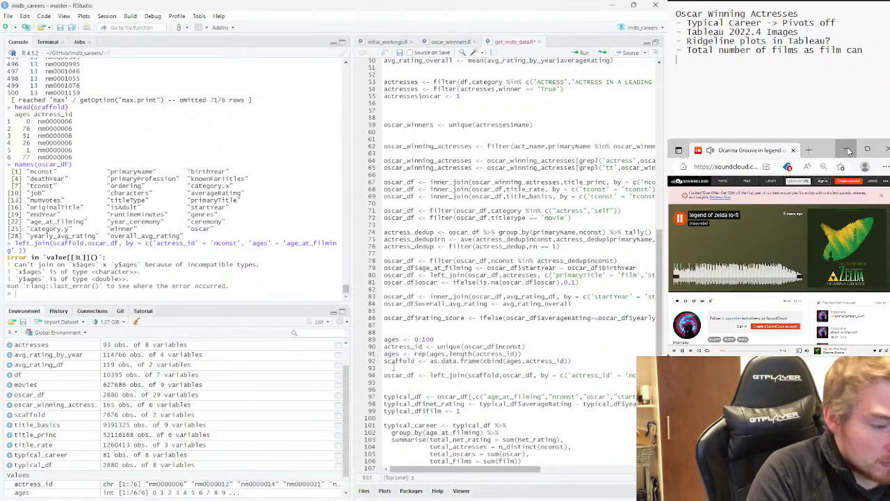
{"action": "type", "text": "caf"}
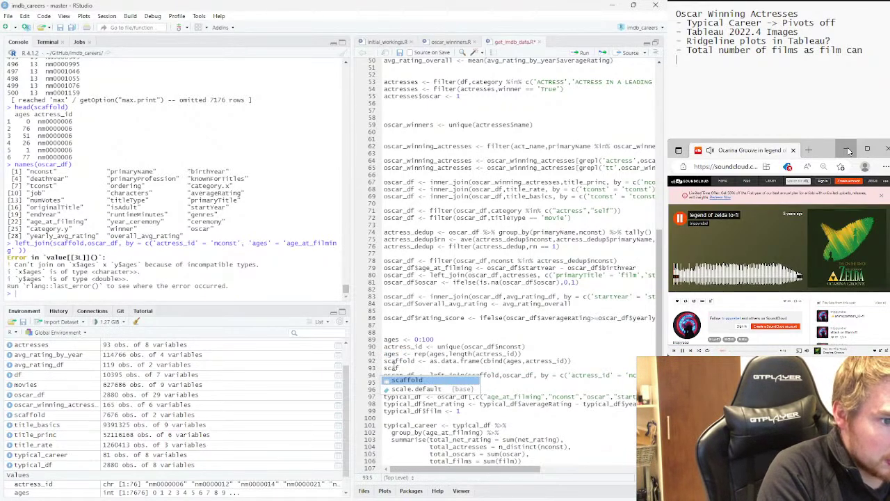
{"action": "key", "text": "Tab"}
{"action": "type", "text": "$ages <- "}
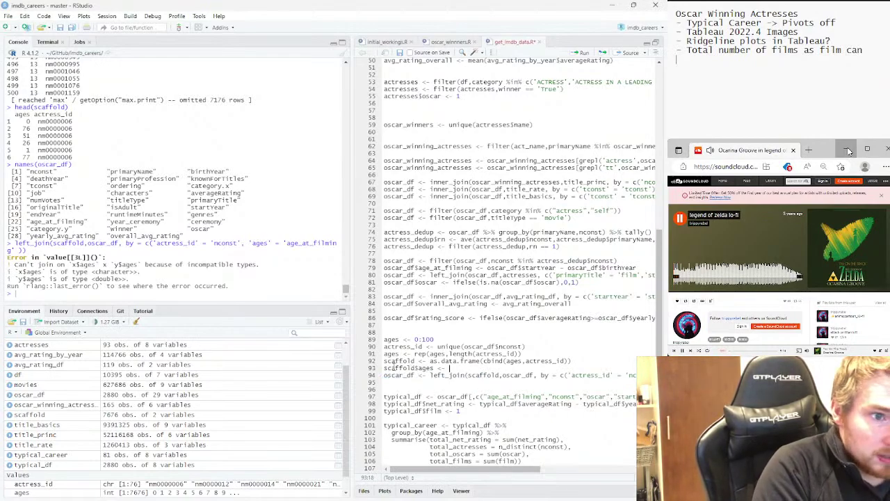
{"action": "type", "text": "as."}
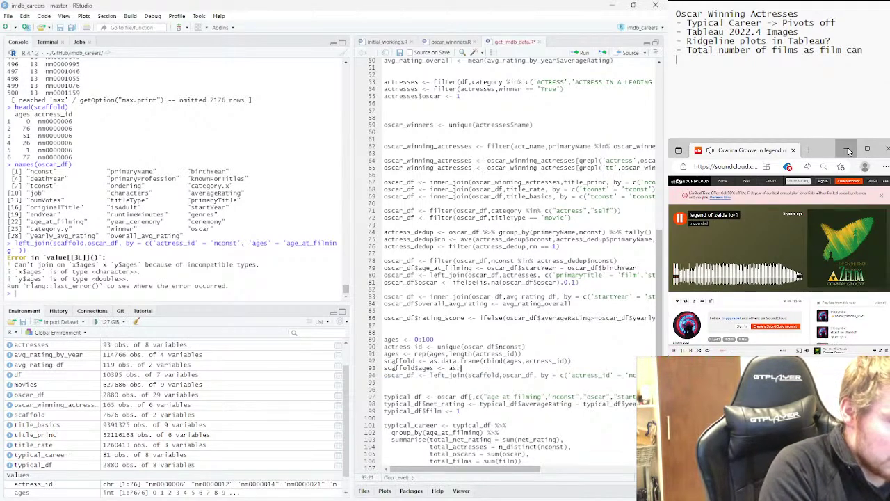
{"action": "type", "text": "in"}
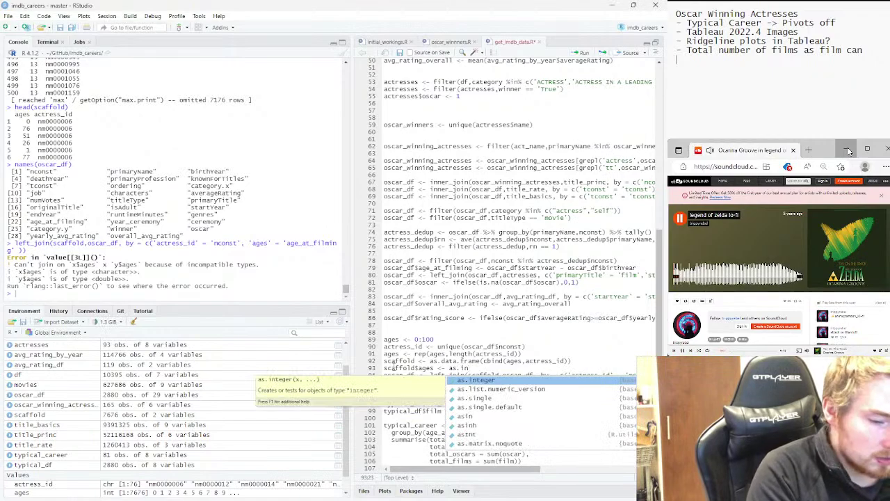
{"action": "key", "text": "Return"}
Fill in scaffold$ages as the argument of as.integer()
{"action": "key", "text": "Left"}
{"action": "key", "text": "Left"}
{"action": "key", "text": "Left"}
{"action": "key", "text": "Left"}
{"action": "key", "text": "Left"}
{"action": "key", "text": "Left"}
{"action": "key", "text": "Left"}
{"action": "key", "text": "Left"}
{"action": "key", "text": "Left"}
{"action": "key", "text": "Left"}
{"action": "key", "text": "Left"}
{"action": "key", "text": "Left"}
{"action": "key", "text": "Left"}
{"action": "key", "text": "Left"}
{"action": "key", "text": "Left"}
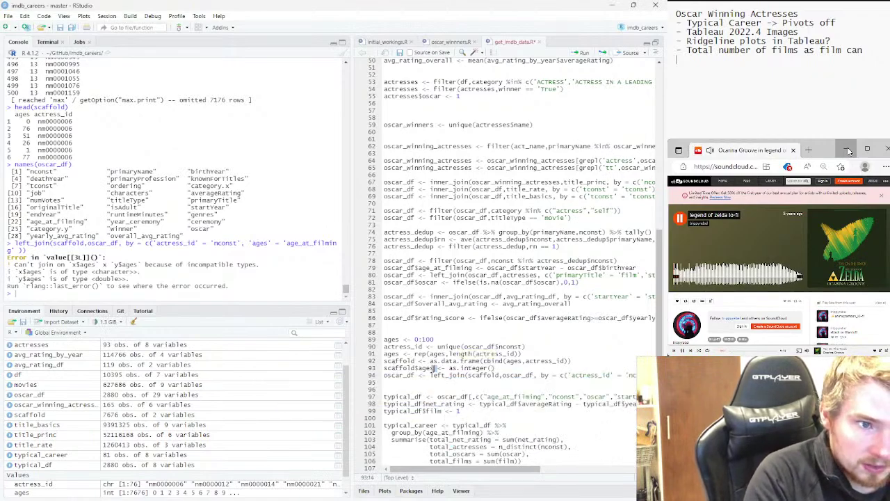
{"action": "key", "text": "shift+Home"}
{"action": "key", "text": "ctrl+c"}
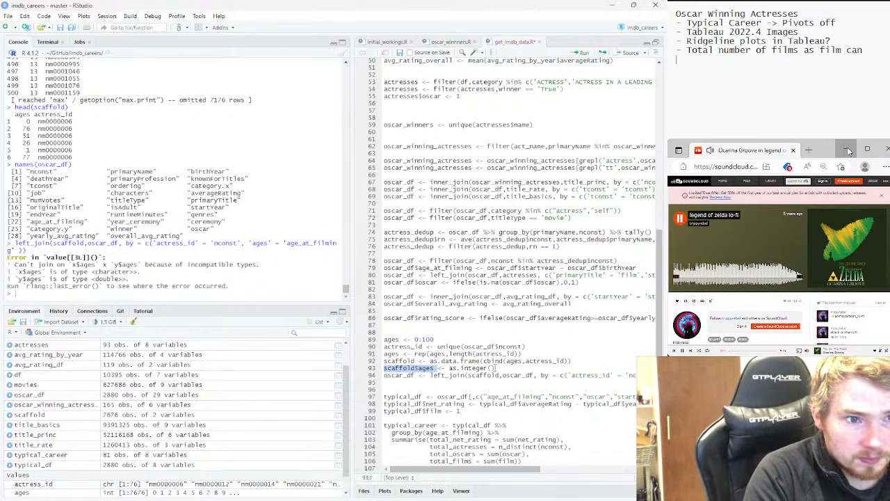
{"action": "left_click", "coordinate": [491, 368]}
{"action": "key", "text": "ctrl+v"}
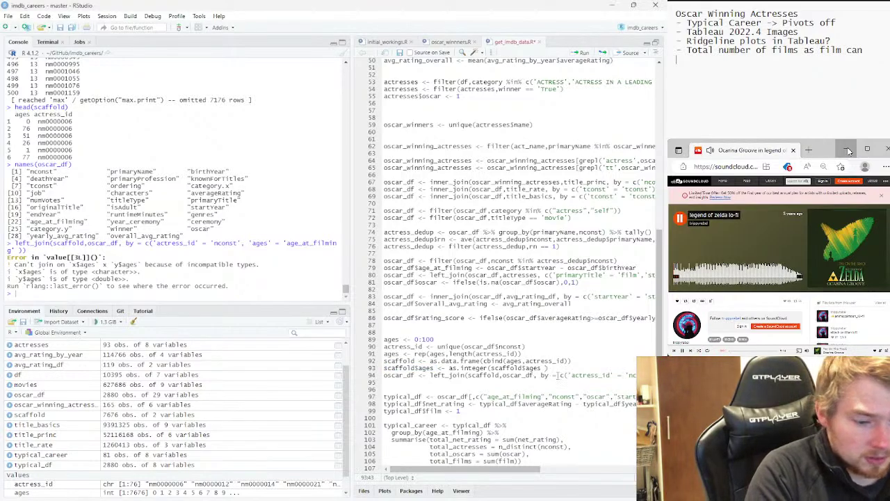
Run the integer conversion of scaffold$ages and the left_join line that assigns its result to oscar_df
{"action": "left_click_drag", "start_coordinate": [544, 368], "coordinate": [383, 382]}
{"action": "key", "text": "ctrl+Return"}
{"action": "key", "text": "ctrl+Return"}
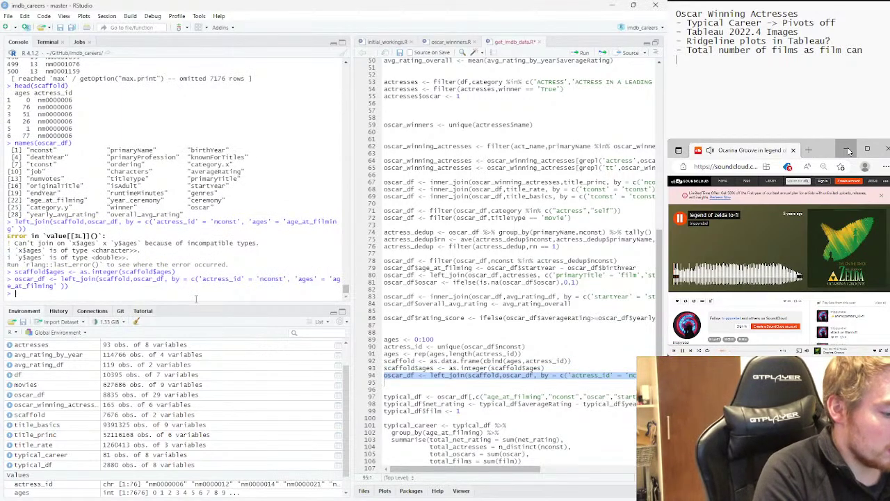
Preview the joined data by running head(oscar_df) in the console and examine its first rows
{"action": "type", "text": "head(oscar"}
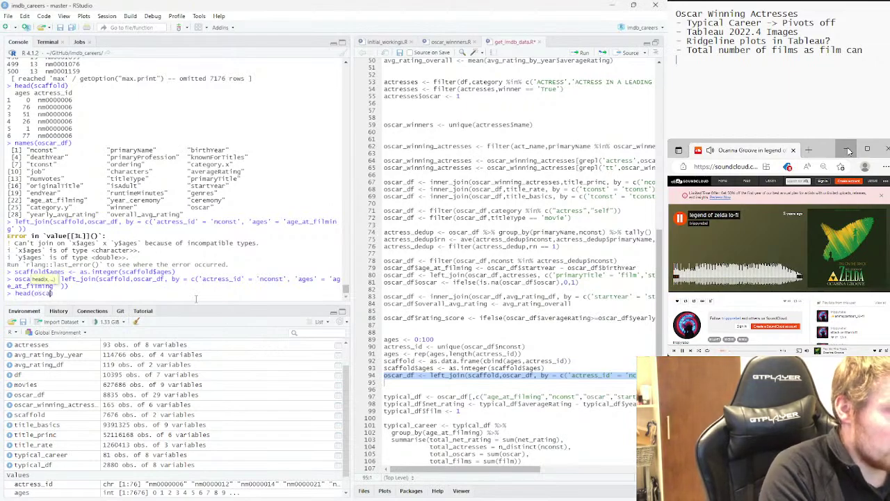
{"action": "key", "text": "Return"}
{"action": "key", "text": "Return"}
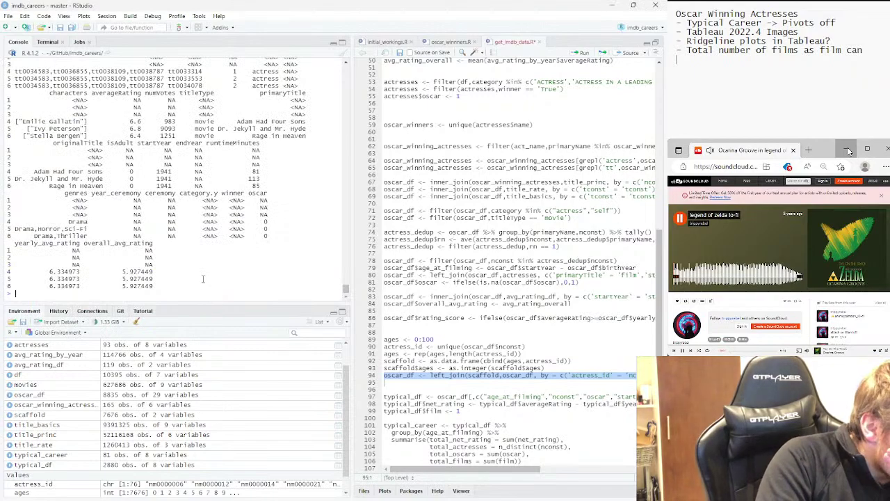
{"action": "scroll", "coordinate": [203, 292], "scroll_direction": "up", "scroll_amount": 5}
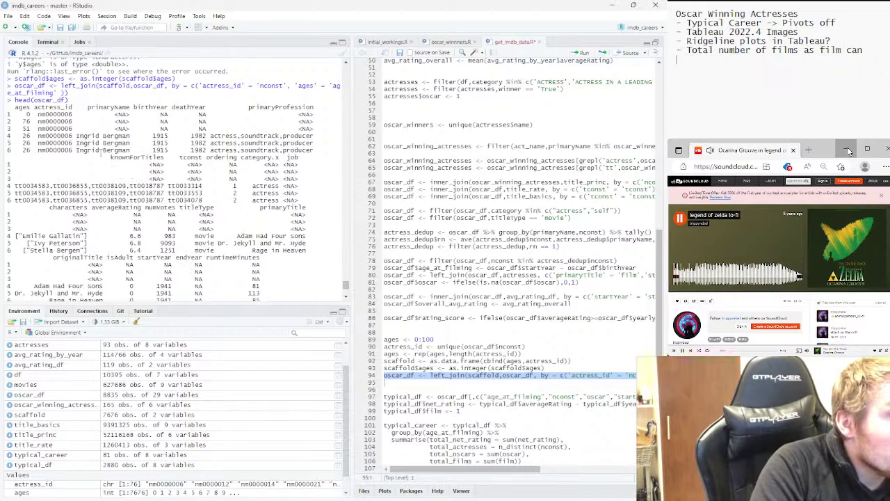
Export oscar_df to top_100_actresses.csv by running its write.csv line, and save the script
{"action": "left_click", "coordinate": [417, 309]}
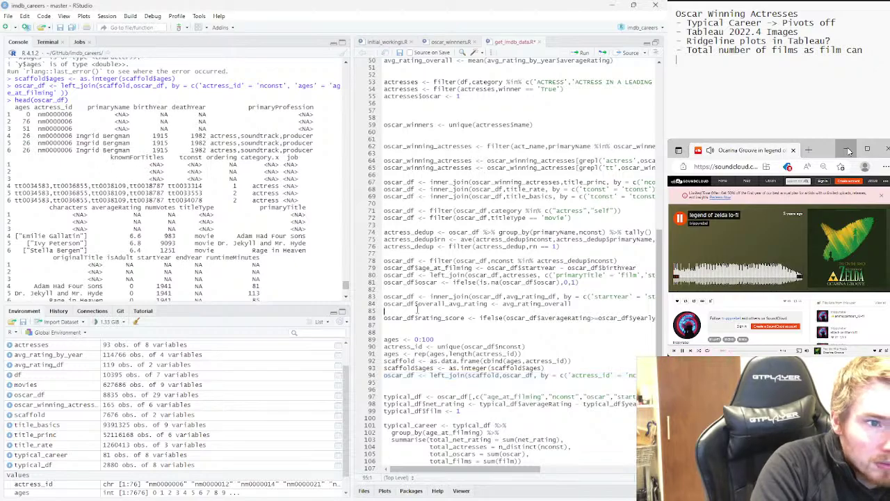
{"action": "scroll", "coordinate": [417, 309], "scroll_direction": "down", "scroll_amount": 4}
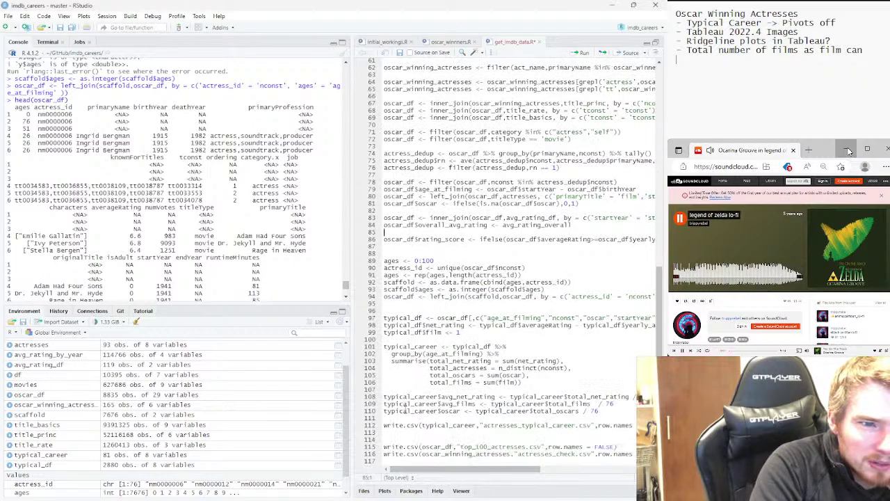
{"action": "left_click_drag", "start_coordinate": [384, 447], "coordinate": [383, 453]}
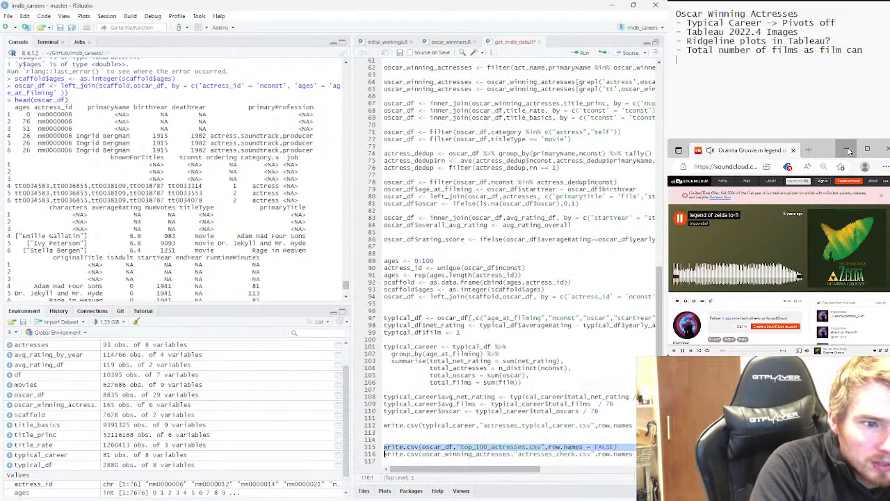
{"action": "key", "text": "ctrl+Return"}
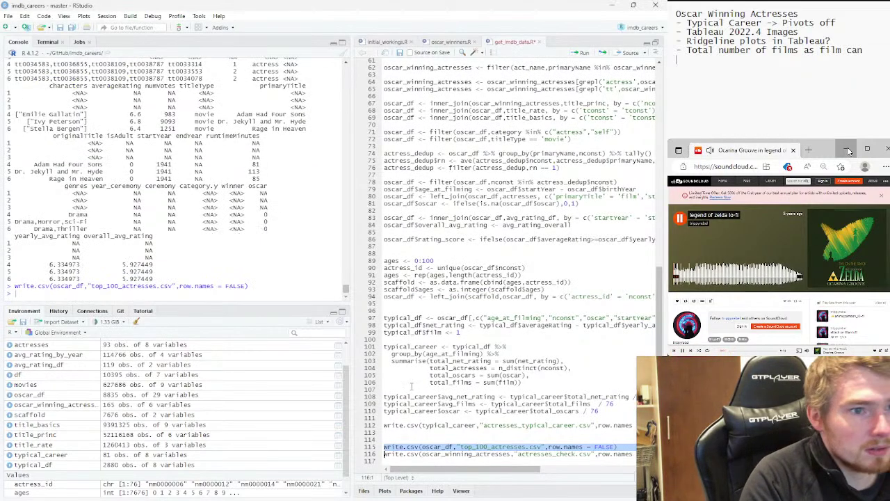
{"action": "left_click", "coordinate": [411, 385]}
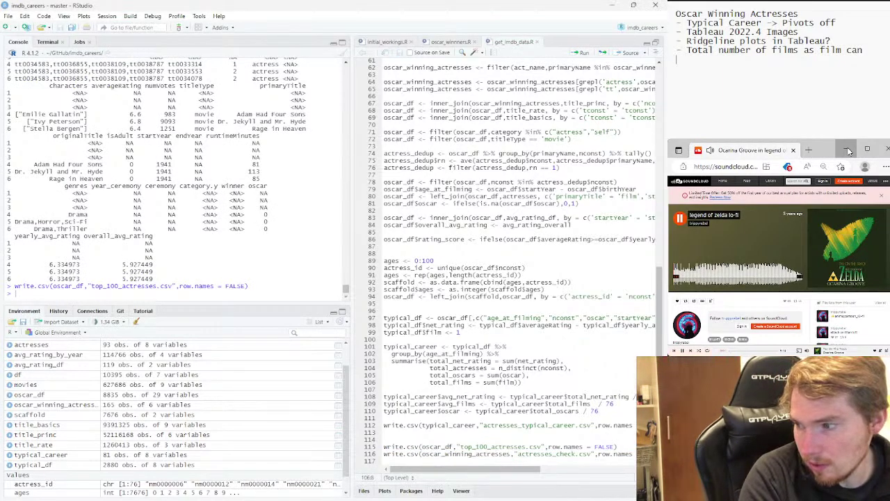
Switch to Tableau Public and refresh the top_100_actresses data source, accepting the warning
{"action": "key", "text": "alt+Tab"}
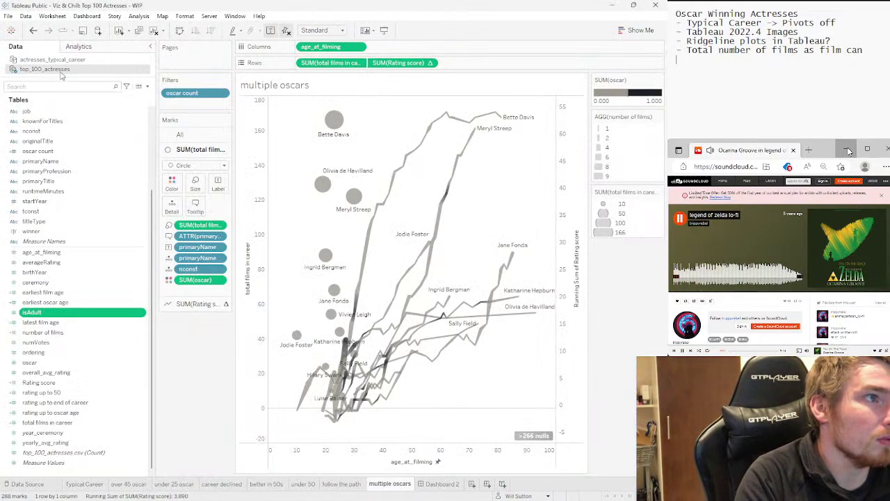
{"action": "right_click", "coordinate": [60, 75]}
{"action": "left_click", "coordinate": [88, 90]}
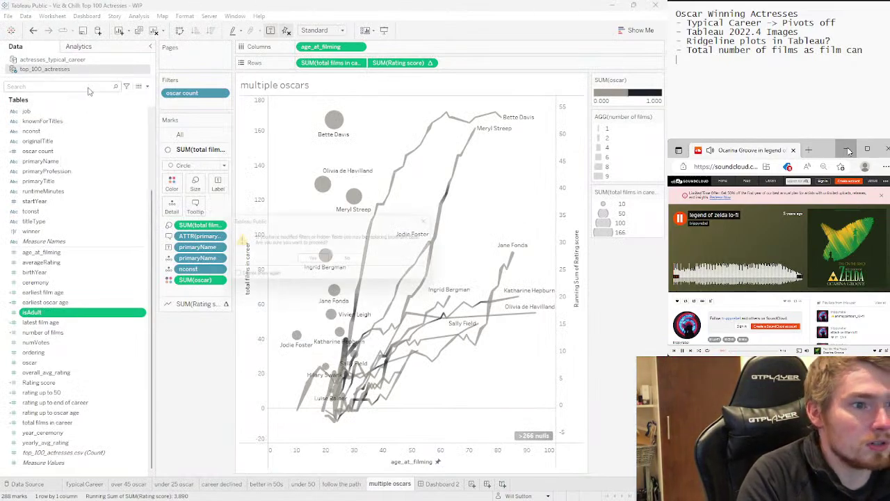
{"action": "key", "text": "Return"}
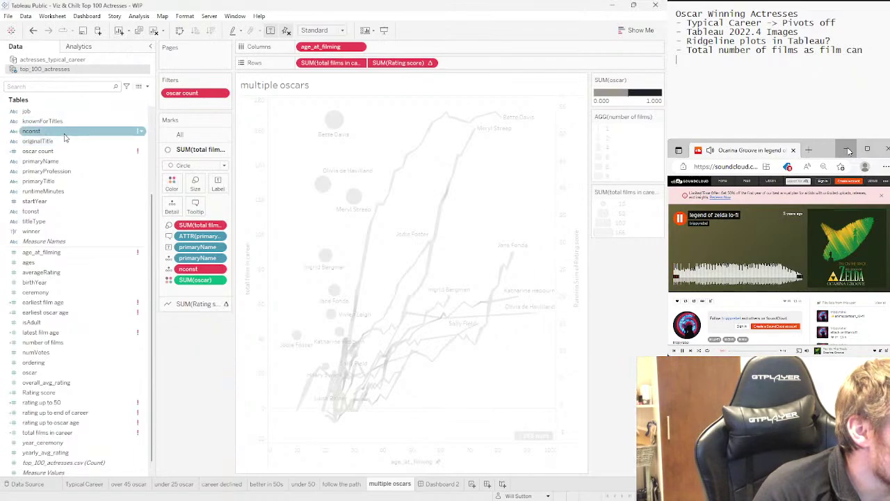
Look through the refreshed field list, search it for "nco", and clear the search
{"action": "scroll", "coordinate": [39, 186], "scroll_direction": "up", "scroll_amount": 3}
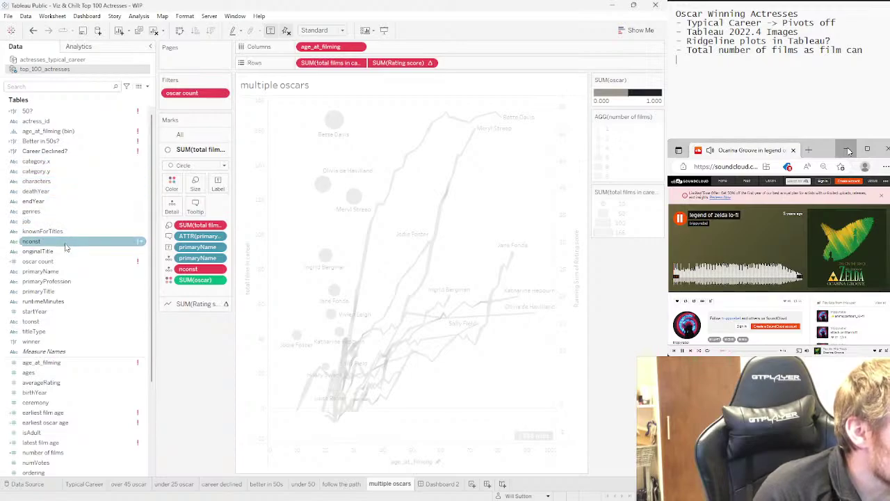
{"action": "scroll", "coordinate": [50, 343], "scroll_direction": "down", "scroll_amount": 3}
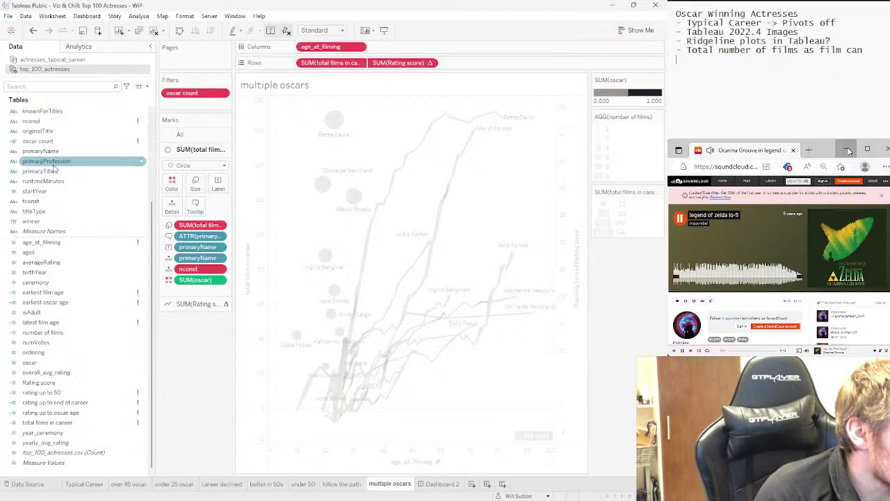
{"action": "scroll", "coordinate": [55, 168], "scroll_direction": "up", "scroll_amount": 3}
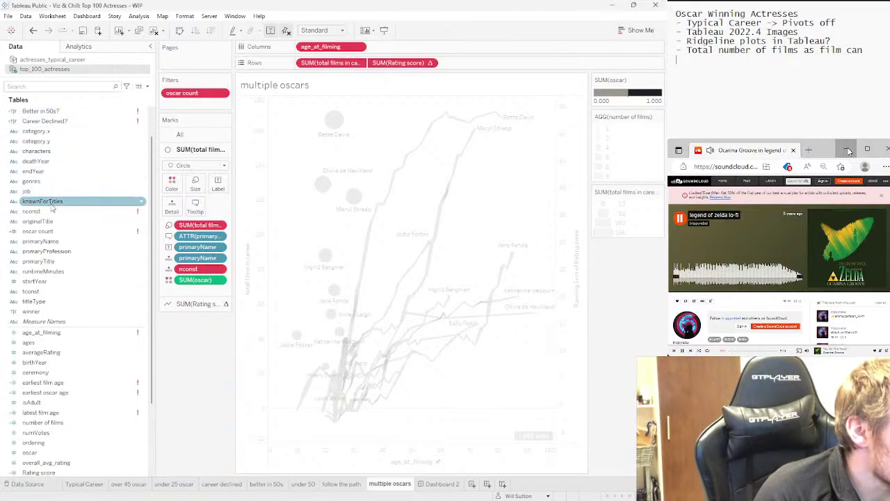
{"action": "left_click", "coordinate": [61, 87]}
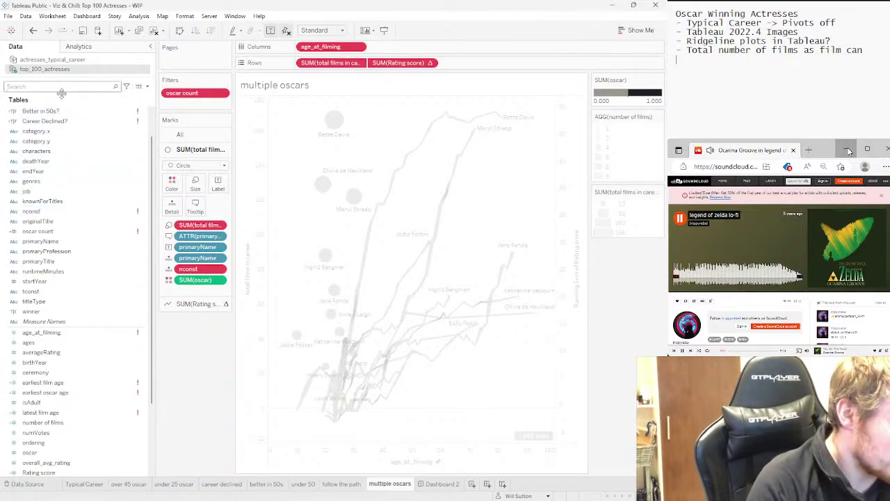
{"action": "type", "text": "nco"}
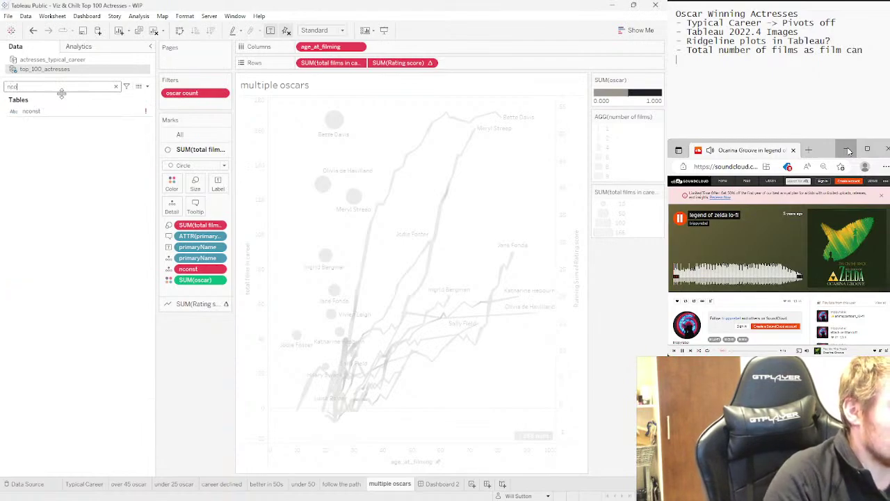
{"action": "key", "text": "BackSpace"}
{"action": "key", "text": "BackSpace"}
{"action": "key", "text": "BackSpace"}
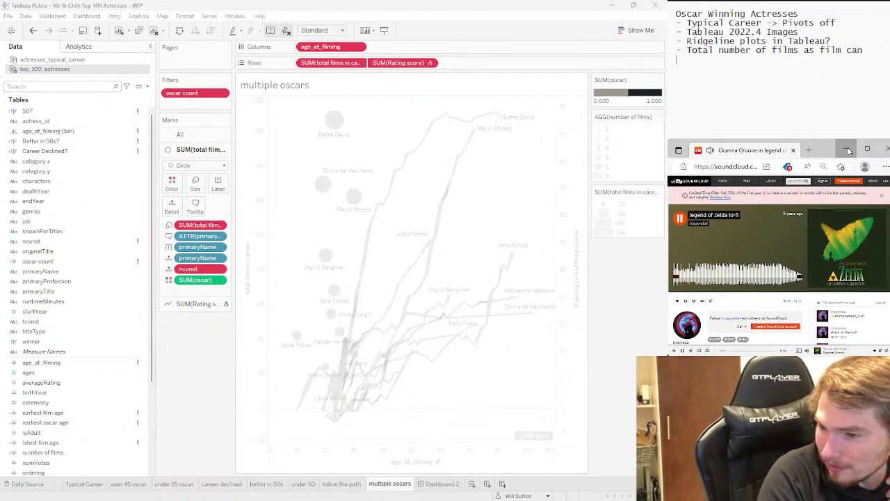
Switch back to RStudio and list the joined data's column names by running names(oscar_df)
{"action": "key", "text": "alt+Tab"}
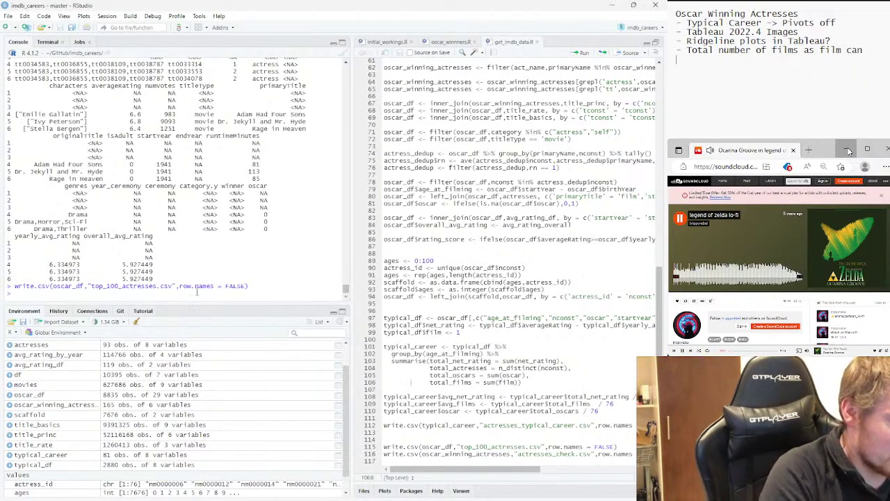
{"action": "type", "text": "names)("}
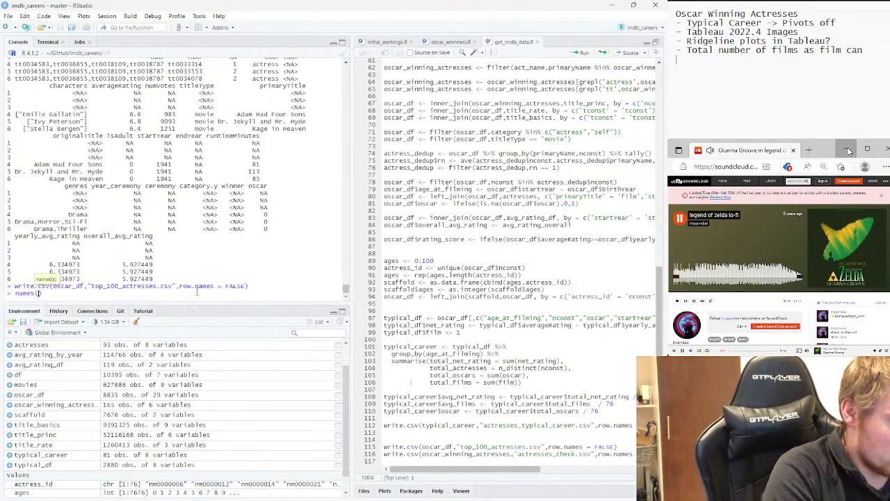
{"action": "type", "text": "oscar_df"}
{"action": "key", "text": "Return"}
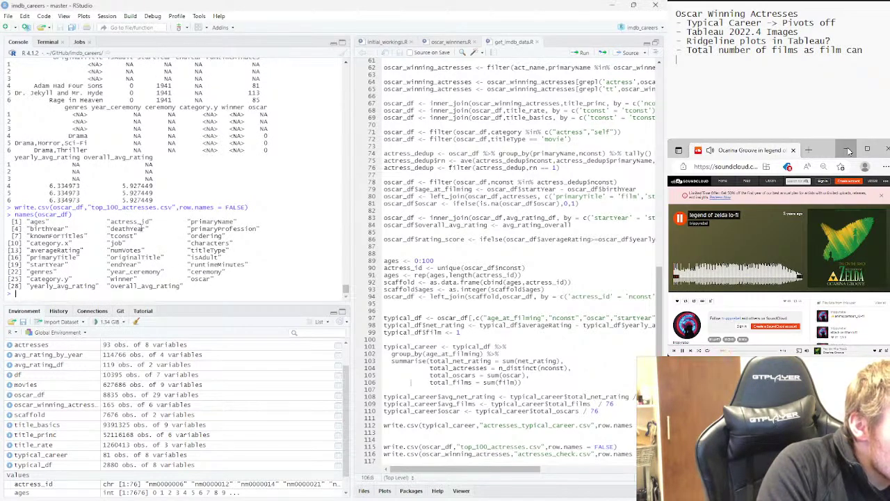
Rename the actress_id variable to nconst in the line that assigns the unique oscar_df$nconst values
{"action": "left_click", "coordinate": [420, 304]}
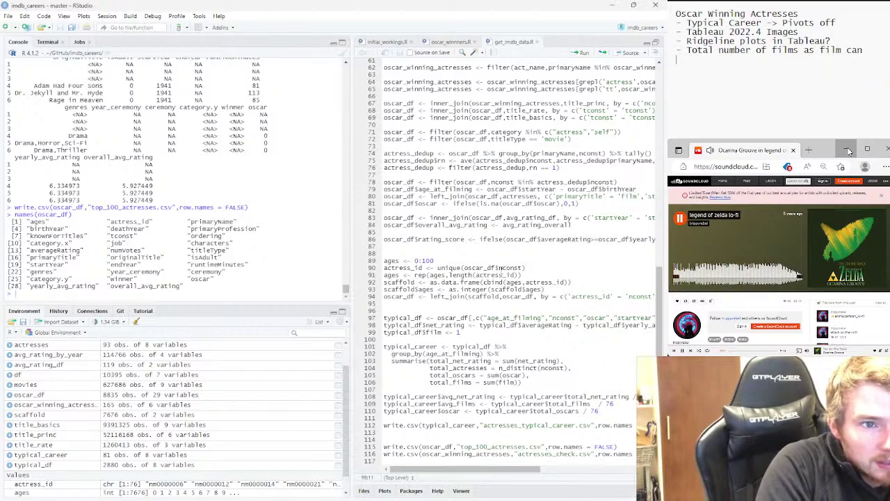
{"action": "key", "text": "ctrl+shift+Right"}
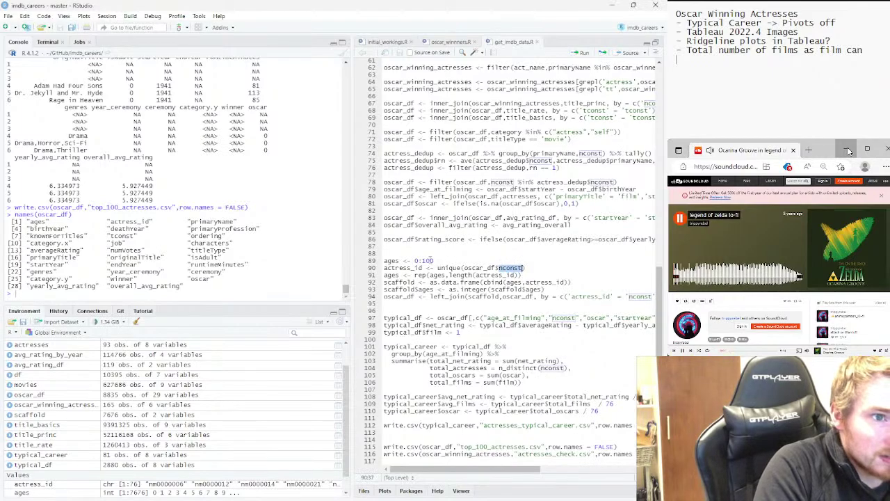
{"action": "key", "text": "Home"}
{"action": "key", "text": "ctrl+Right"}
{"action": "key", "text": "shift+Left"}
{"action": "key", "text": "shift+Left"}
{"action": "key", "text": "shift+Left"}
{"action": "key", "text": "shift+Left"}
{"action": "key", "text": "shift+Left"}
{"action": "key", "text": "shift+Left"}
{"action": "key", "text": "shift+Left"}
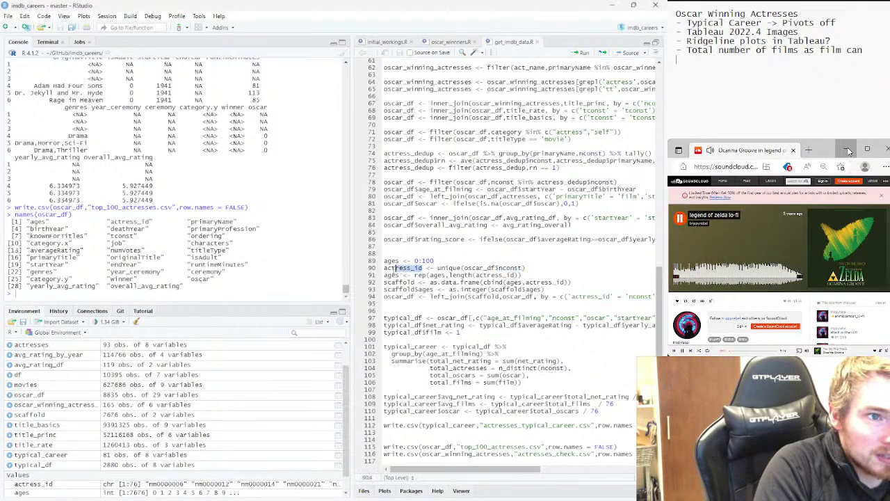
{"action": "type", "text": "nconst"}
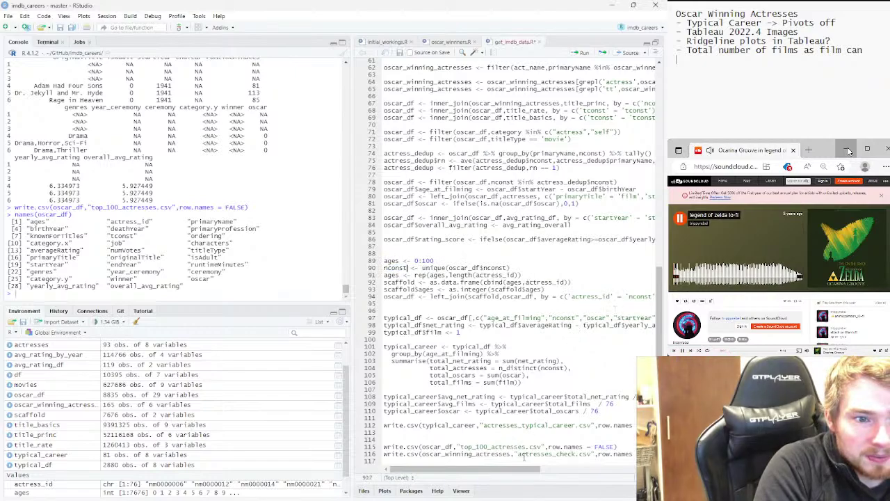
{"action": "left_click_drag", "start_coordinate": [523, 468], "coordinate": [591, 465]}
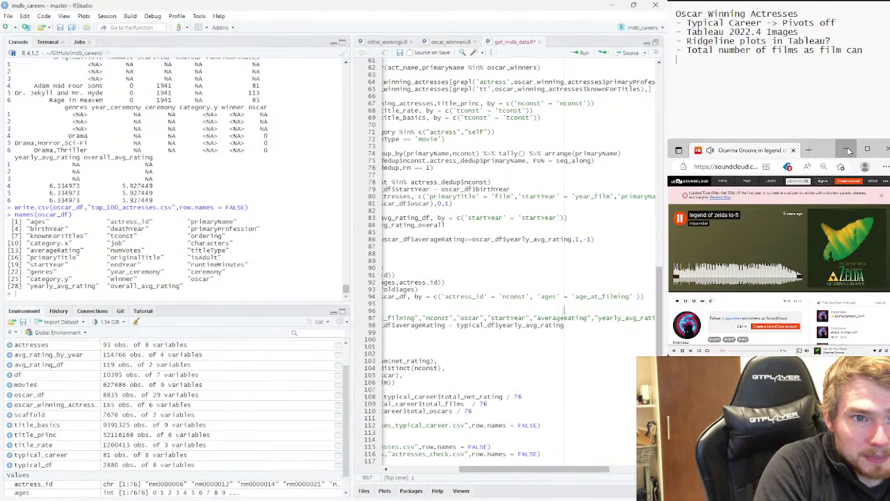
Rename the ages variable to age_at_filming in the 0:100 assignment and throughout the rep() line
{"action": "mouse_move", "coordinate": [576, 296]}
{"action": "left_mouse_down"}
{"action": "mouse_move", "coordinate": [661, 302]}
{"action": "mouse_move", "coordinate": [583, 297]}
{"action": "left_mouse_up"}
{"action": "key", "text": "ctrl+c"}
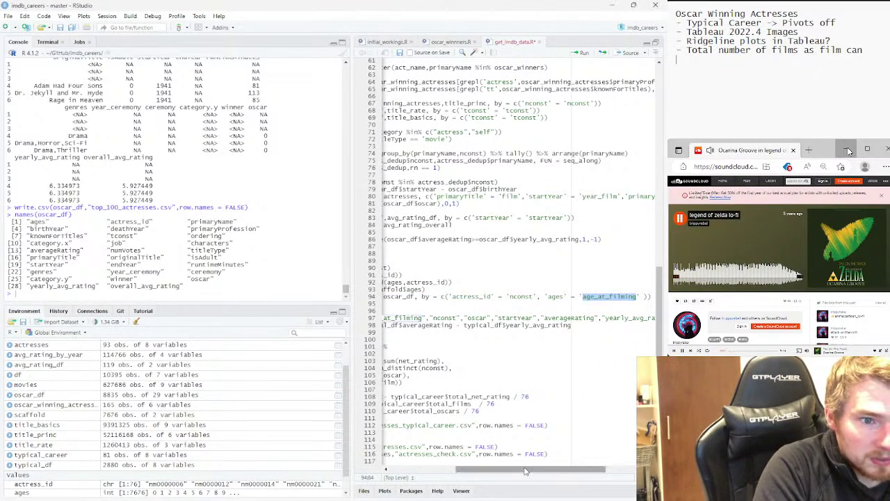
{"action": "left_click_drag", "start_coordinate": [527, 470], "coordinate": [431, 461]}
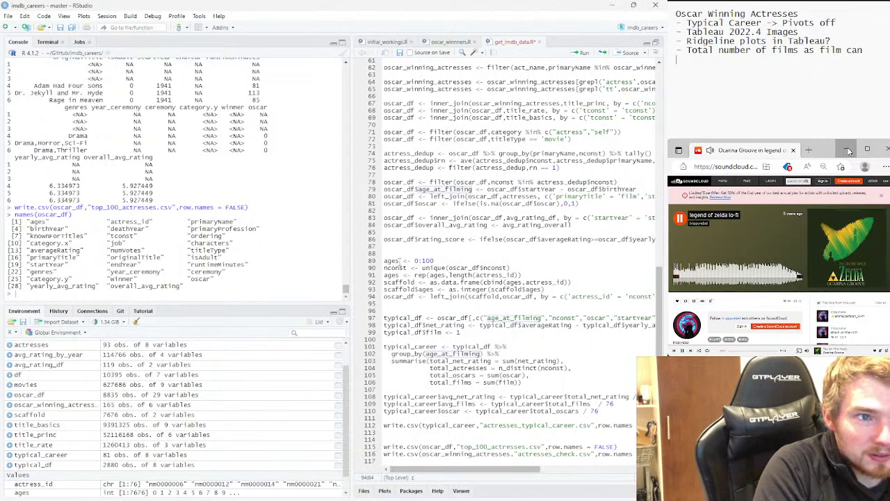
{"action": "double_click", "coordinate": [389, 260]}
{"action": "key", "text": "ctrl+v"}
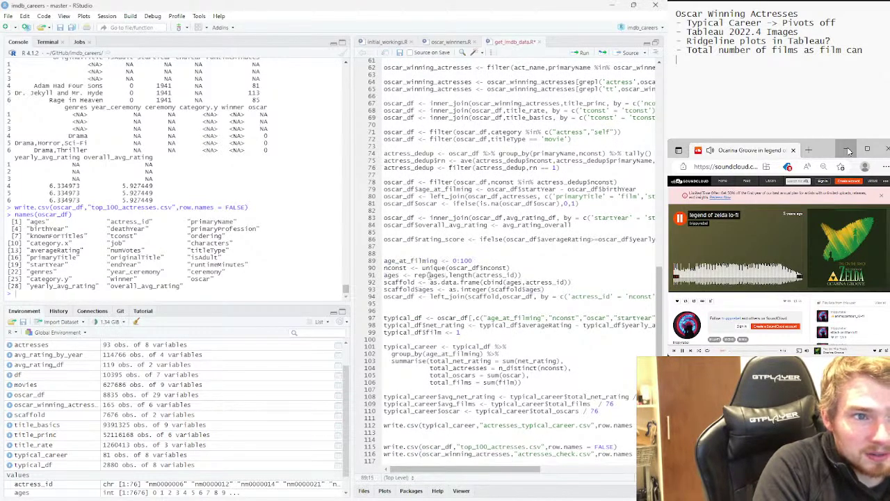
{"action": "double_click", "coordinate": [433, 274]}
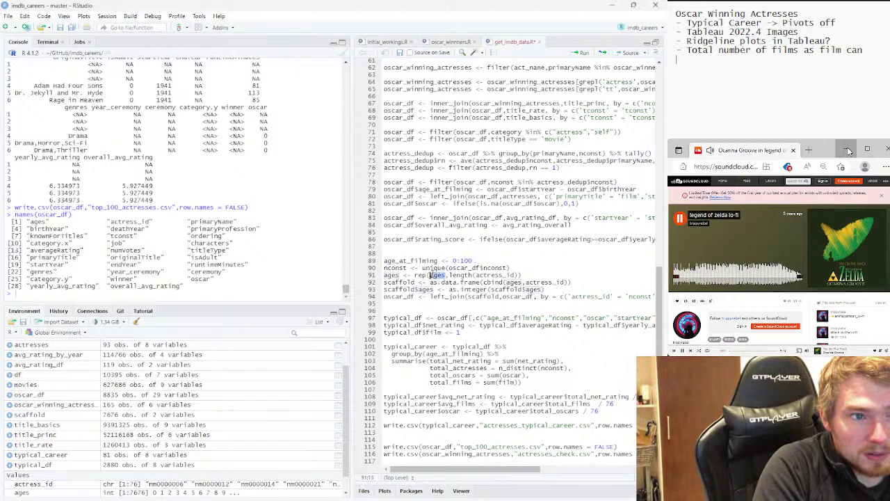
{"action": "key", "text": "ctrl+v"}
{"action": "double_click", "coordinate": [389, 275]}
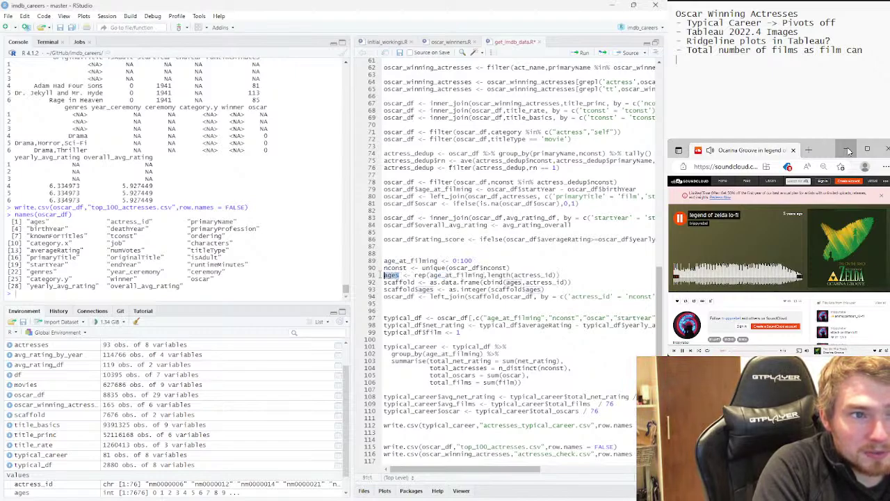
{"action": "key", "text": "ctrl+v"}
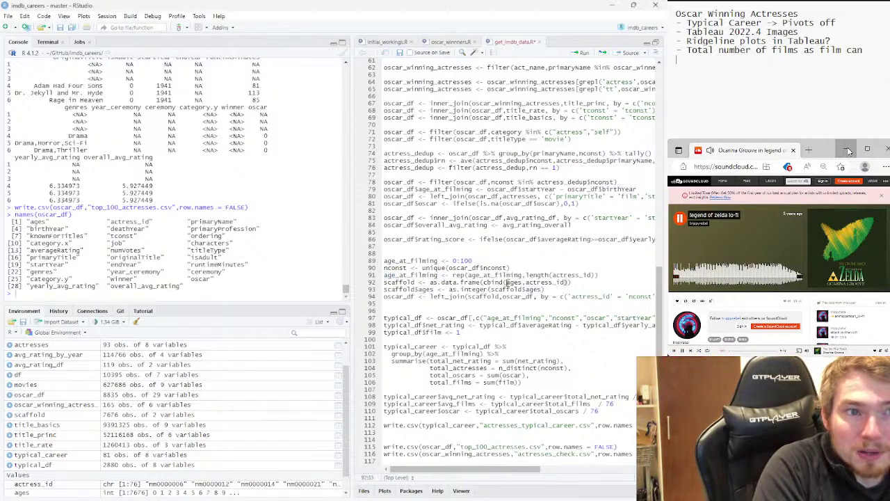
Replace ages with age_at_filming in the scaffold's cbind call and on both sides of the as.integer conversion line
{"action": "double_click", "coordinate": [513, 283]}
{"action": "key", "text": "ctrl+v"}
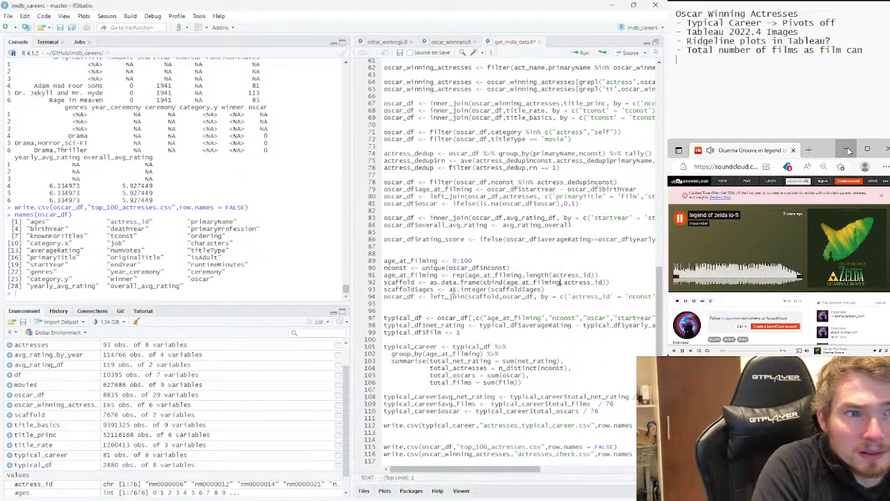
{"action": "double_click", "coordinate": [421, 289]}
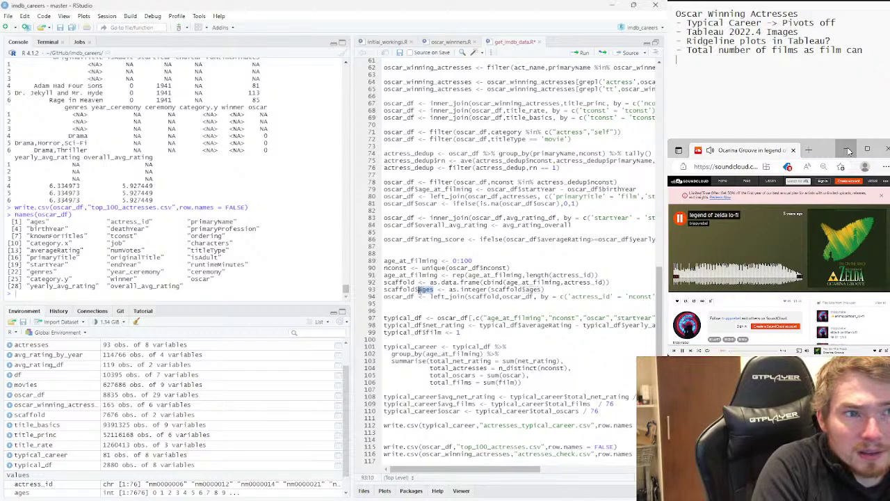
{"action": "key", "text": "ctrl+v"}
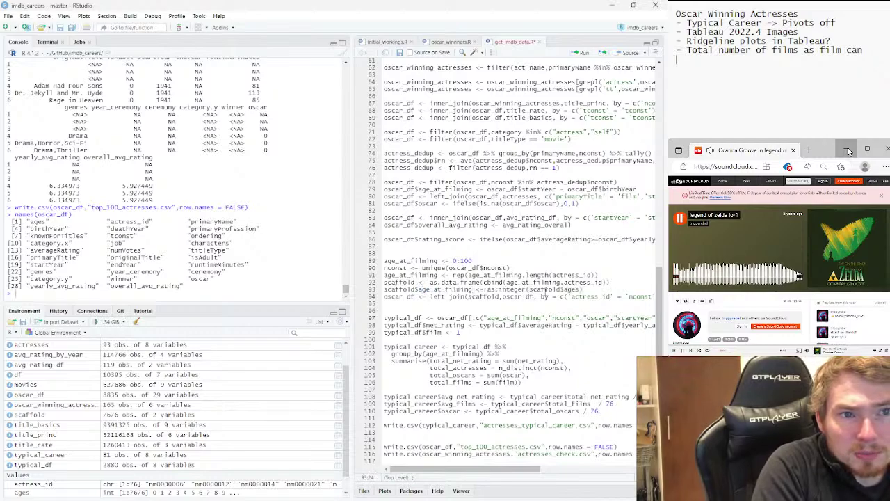
{"action": "double_click", "coordinate": [572, 290]}
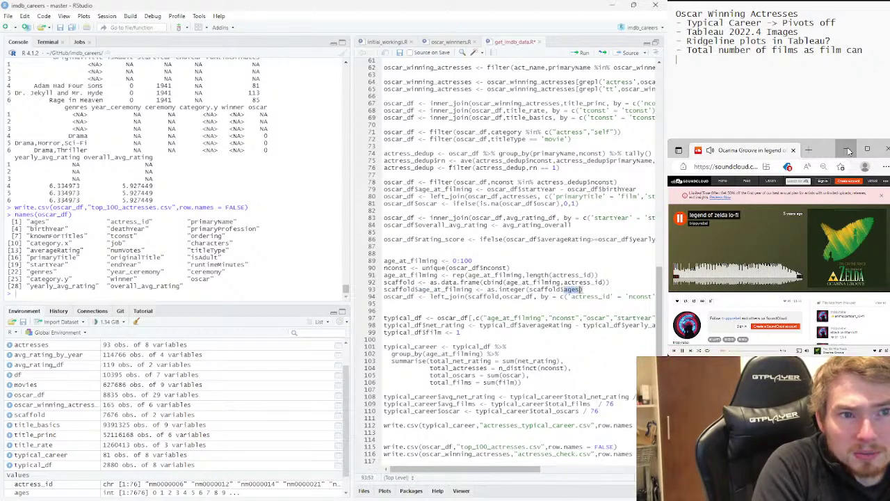
{"action": "key", "text": "ctrl+v"}
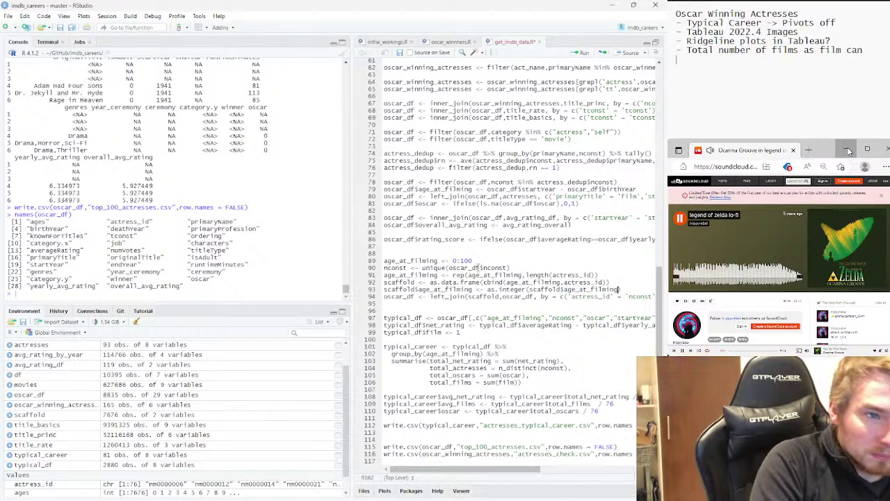
Replace actress_id with nconst in the rep() length argument, the scaffold's cbind call and the left_join key
{"action": "double_click", "coordinate": [491, 267]}
{"action": "key", "text": "ctrl+c"}
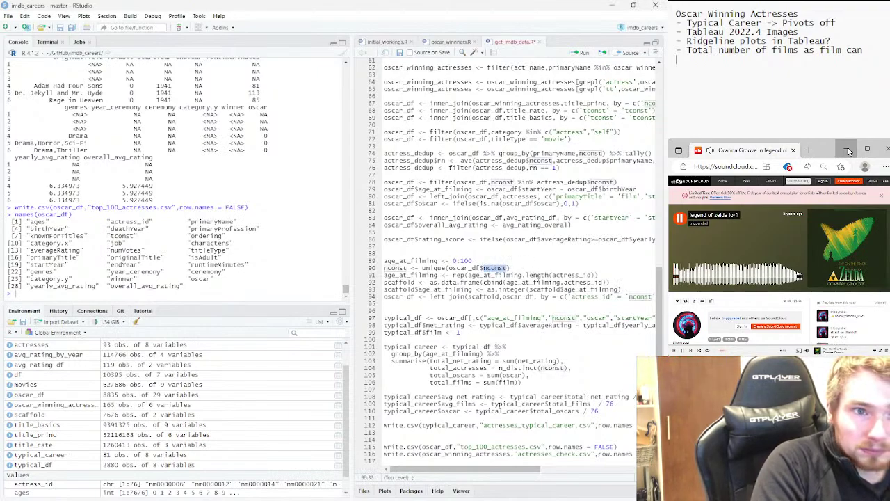
{"action": "mouse_move", "coordinate": [554, 275]}
{"action": "left_mouse_down"}
{"action": "mouse_move", "coordinate": [591, 275]}
{"action": "mouse_move", "coordinate": [563, 282]}
{"action": "left_mouse_up"}
{"action": "key", "text": "ctrl+v"}
{"action": "key", "text": "ctrl+v"}
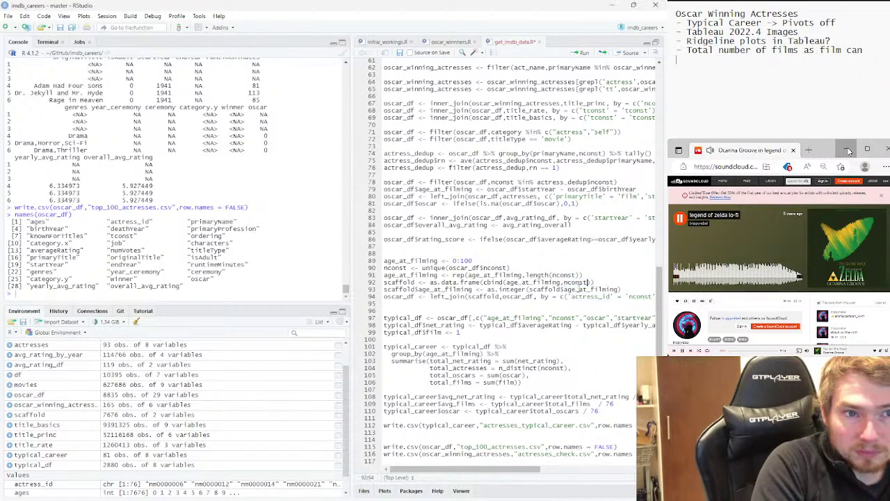
{"action": "left_click_drag", "start_coordinate": [613, 296], "coordinate": [570, 296]}
{"action": "key", "text": "ctrl+v"}
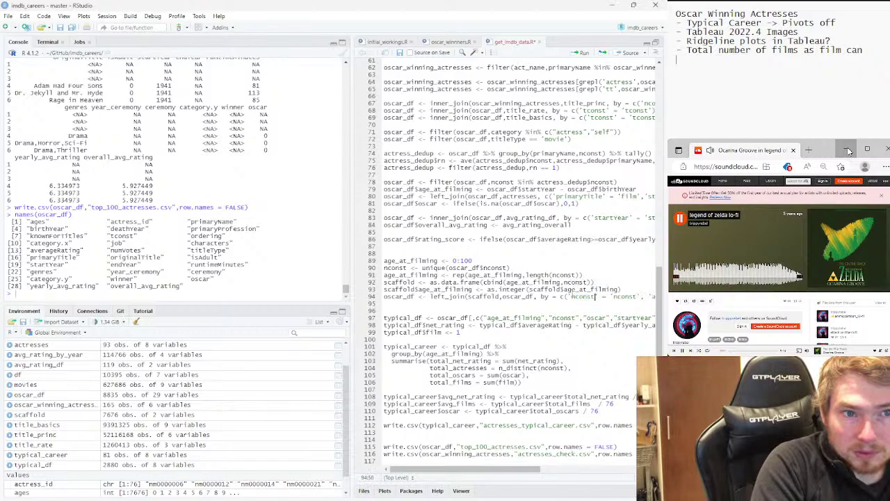
Set the scaffold-side age key in the oscar_df left_join to 'age_at_filming'
{"action": "left_click_drag", "start_coordinate": [485, 473], "coordinate": [575, 474]}
{"action": "left_click_drag", "start_coordinate": [576, 297], "coordinate": [521, 297]}
{"action": "key", "text": "ctrl+c"}
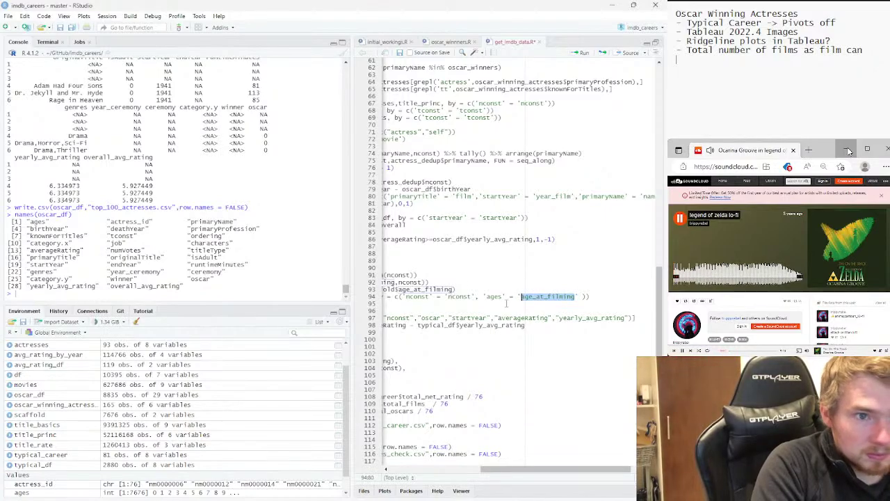
{"action": "left_click", "coordinate": [499, 296]}
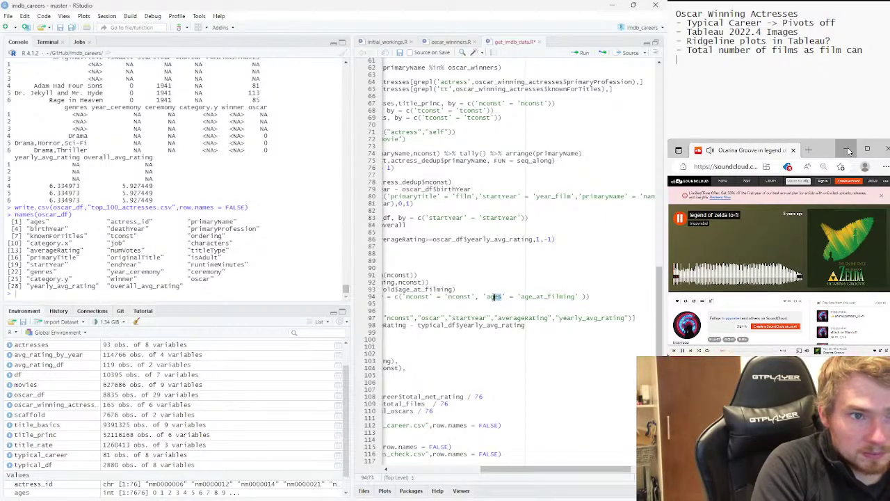
{"action": "key", "text": "ctrl+v"}
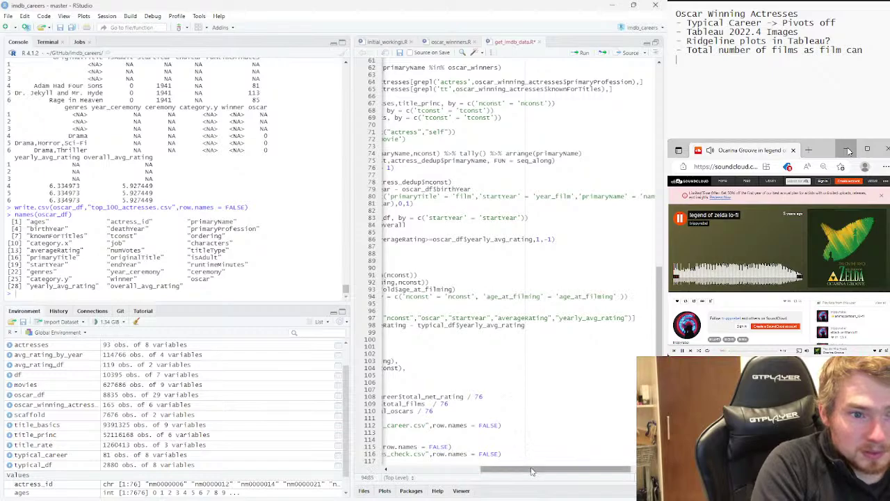
{"action": "left_click_drag", "start_coordinate": [531, 469], "coordinate": [438, 467]}
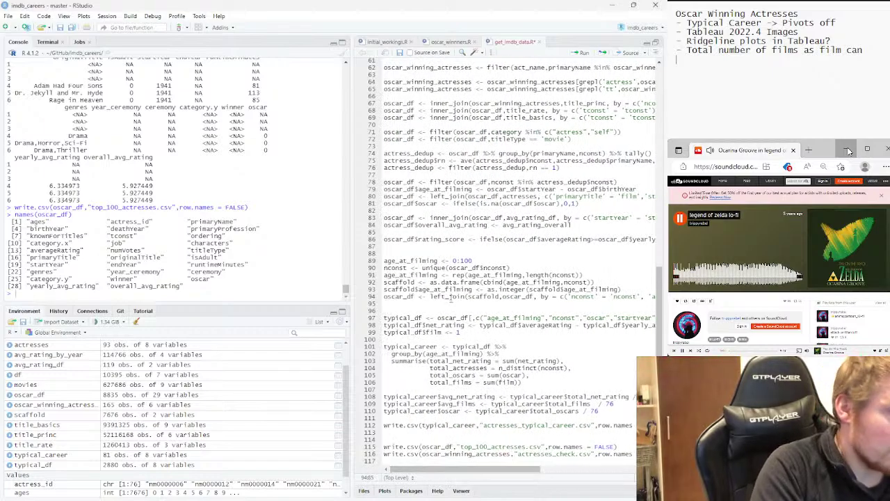
Rerun the script from the first oscar_df inner_join through the final left_join with the scaffold
{"action": "scroll", "coordinate": [507, 279], "scroll_direction": "up", "scroll_amount": 4}
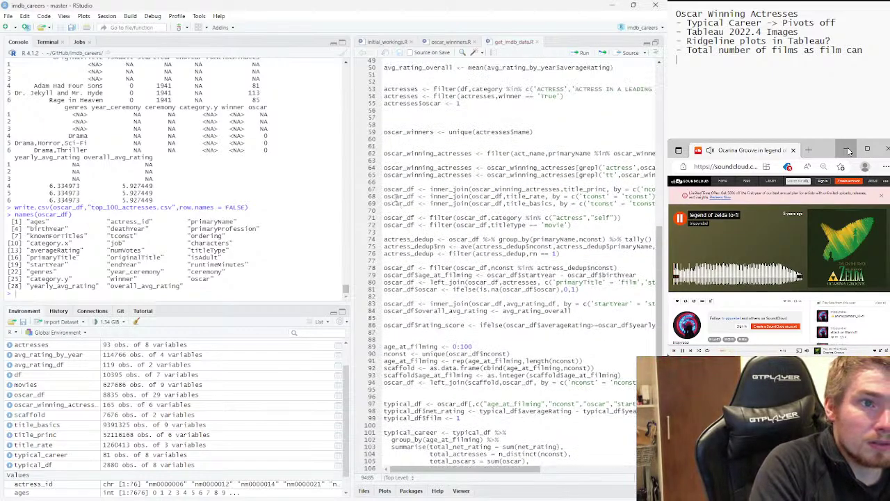
{"action": "left_click_drag", "start_coordinate": [384, 182], "coordinate": [404, 218]}
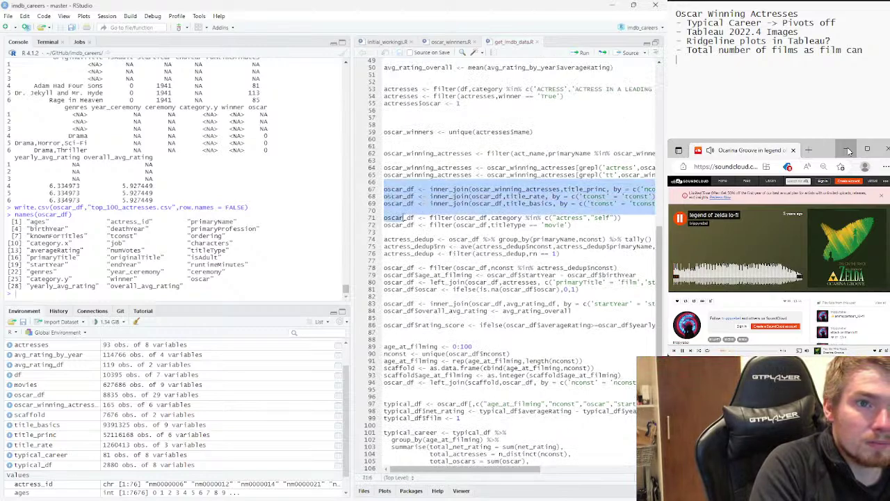
{"action": "left_click", "coordinate": [384, 183]}
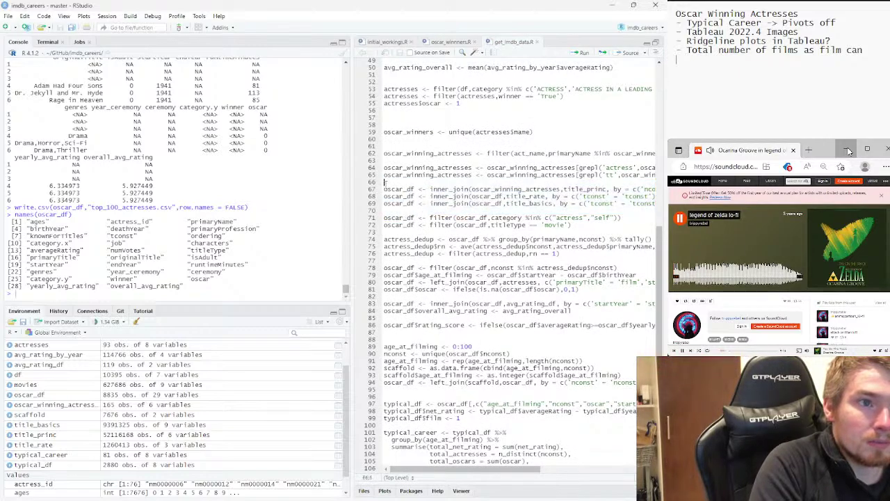
{"action": "left_click_drag", "start_coordinate": [386, 185], "coordinate": [462, 335]}
{"action": "scroll", "coordinate": [438, 292], "scroll_direction": "down", "scroll_amount": 3}
{"action": "key", "text": "ctrl+Return"}
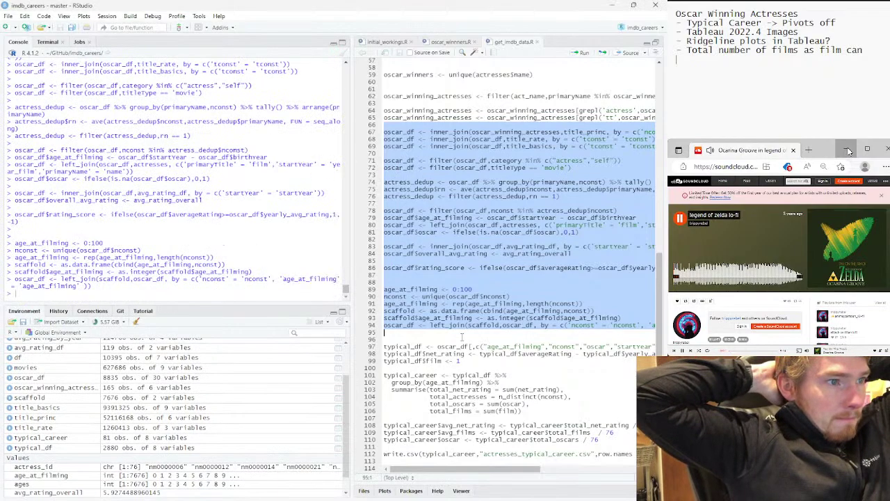
Run the write.csv line that exports oscar_df to top_100_actresses.csv
{"action": "scroll", "coordinate": [461, 337], "scroll_direction": "down", "scroll_amount": 2}
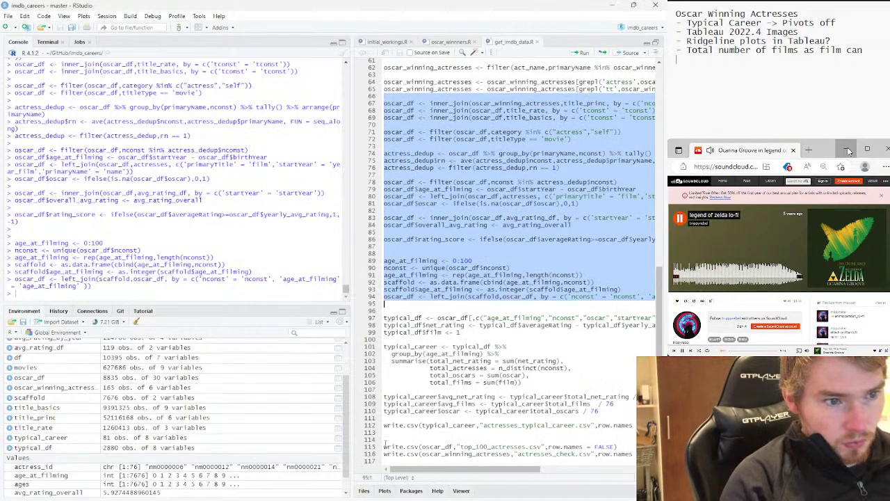
{"action": "left_click_drag", "start_coordinate": [384, 443], "coordinate": [381, 453]}
{"action": "key", "text": "ctrl+Return"}
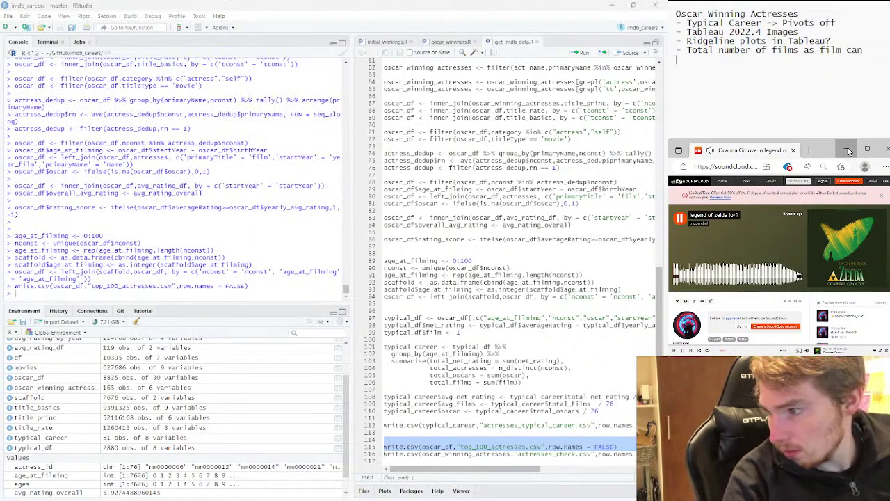
Switch to Tableau Public and refresh the top_100_actresses data source, accepting the warning
{"action": "key", "text": "alt+Tab"}
{"action": "right_click", "coordinate": [61, 70]}
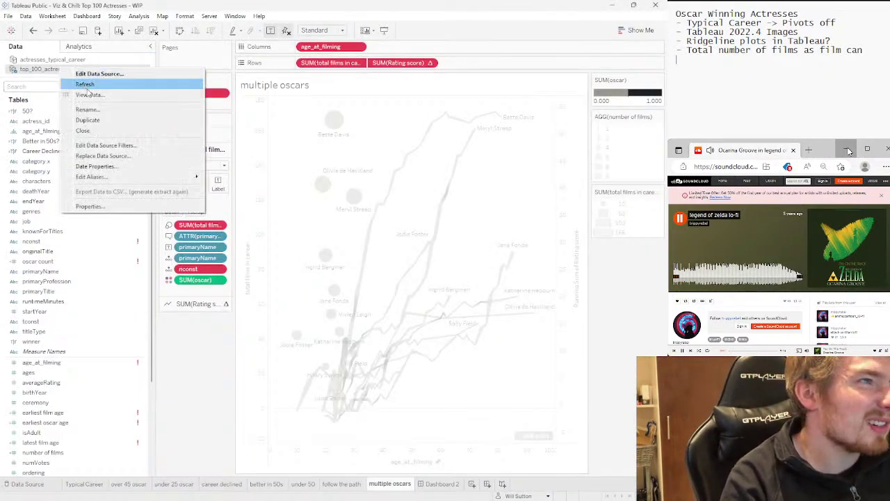
{"action": "left_click", "coordinate": [87, 86]}
{"action": "key", "text": "Return"}
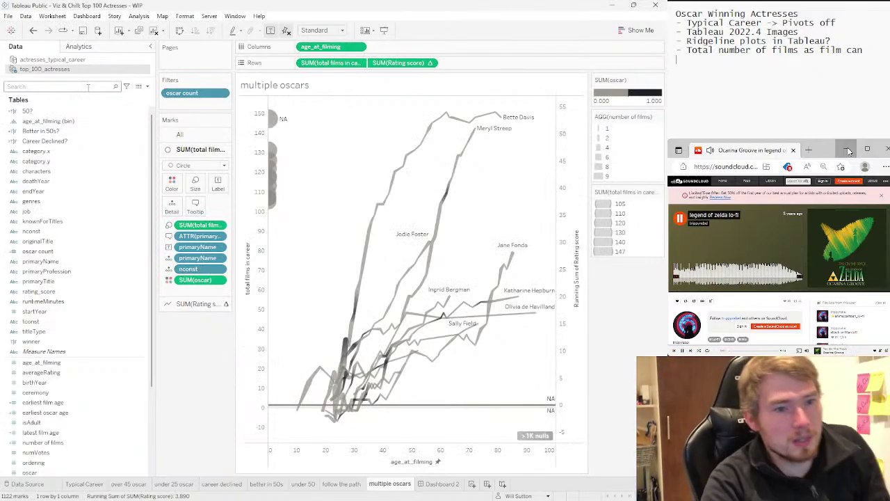
Inspect the NA marks along the zero line and the total-films circles on the multiple oscars sheet
{"action": "mouse_move", "coordinate": [550, 408]}
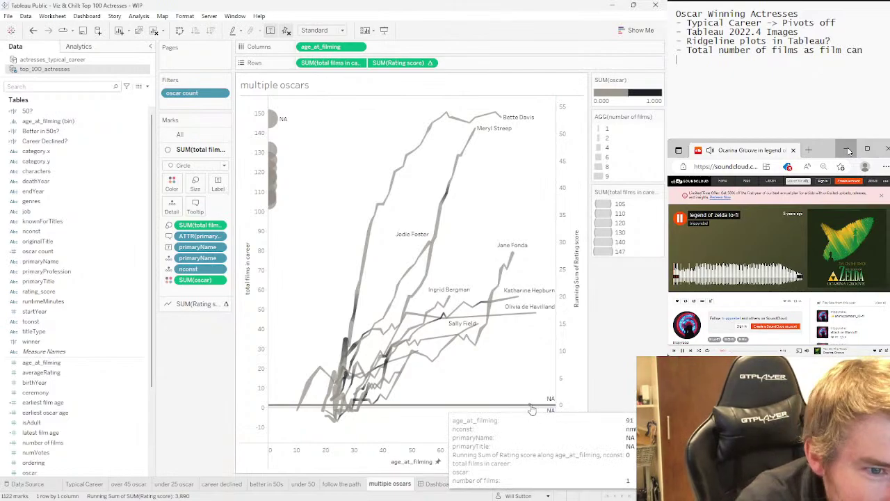
{"action": "left_click", "coordinate": [528, 407]}
{"action": "mouse_move", "coordinate": [529, 408]}
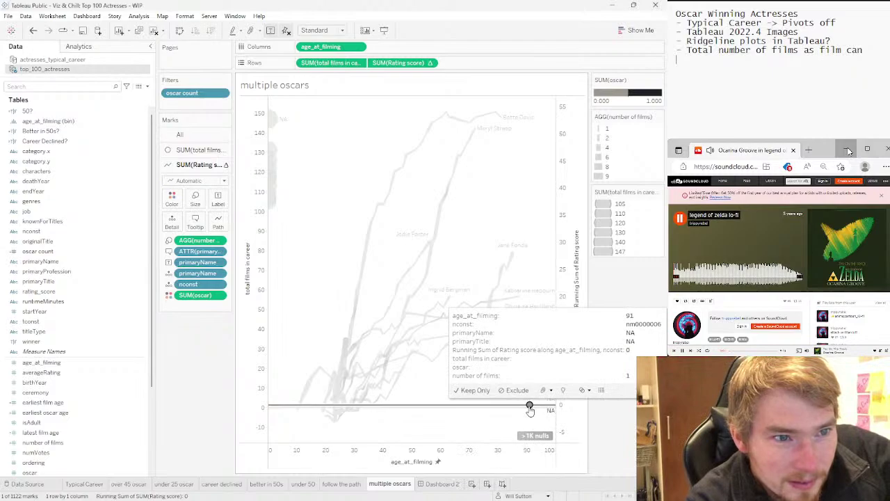
{"action": "left_click", "coordinate": [530, 409]}
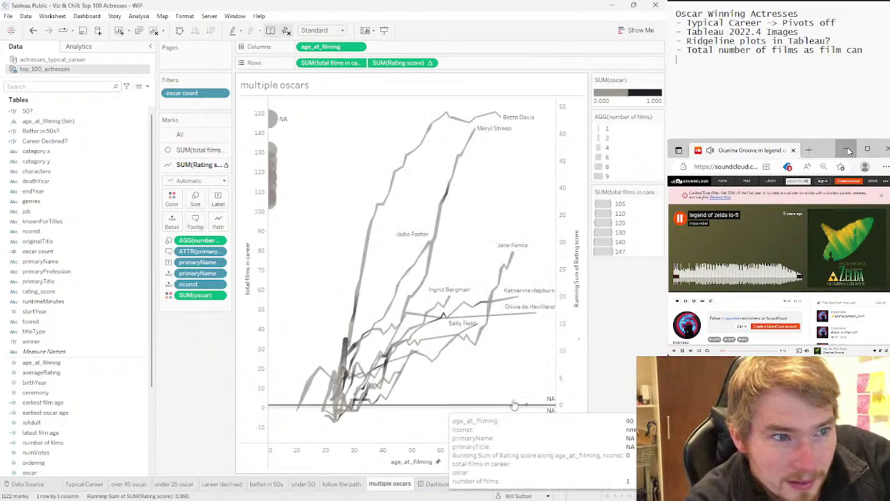
{"action": "mouse_move", "coordinate": [275, 215]}
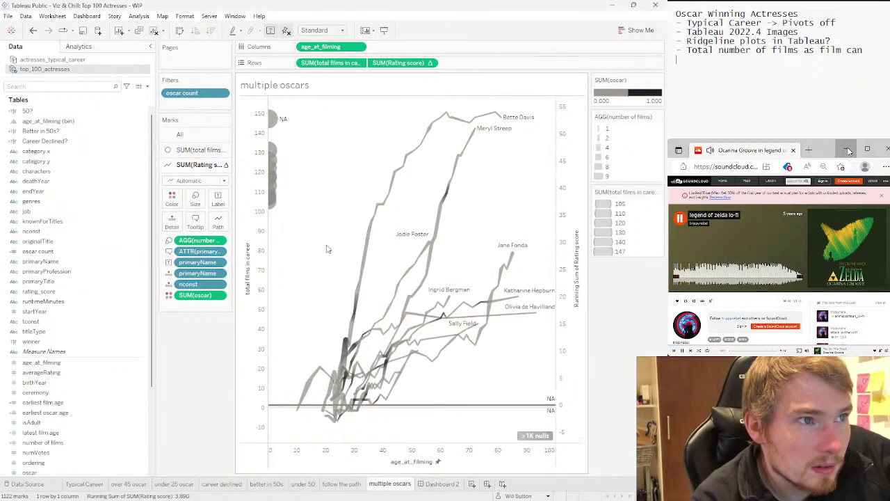
{"action": "mouse_move", "coordinate": [277, 198]}
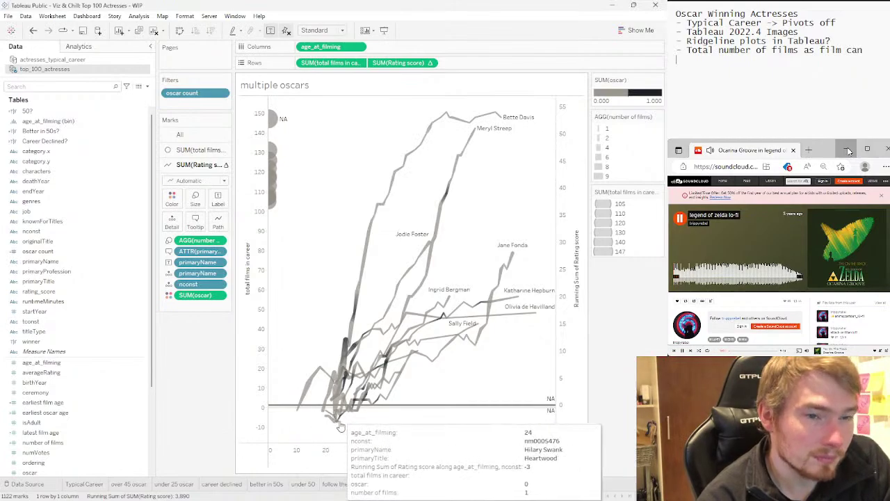
Open Dashboard 2 and inspect the zero-line marks in the follow the path chart
{"action": "key", "text": "ctrl+Tab"}
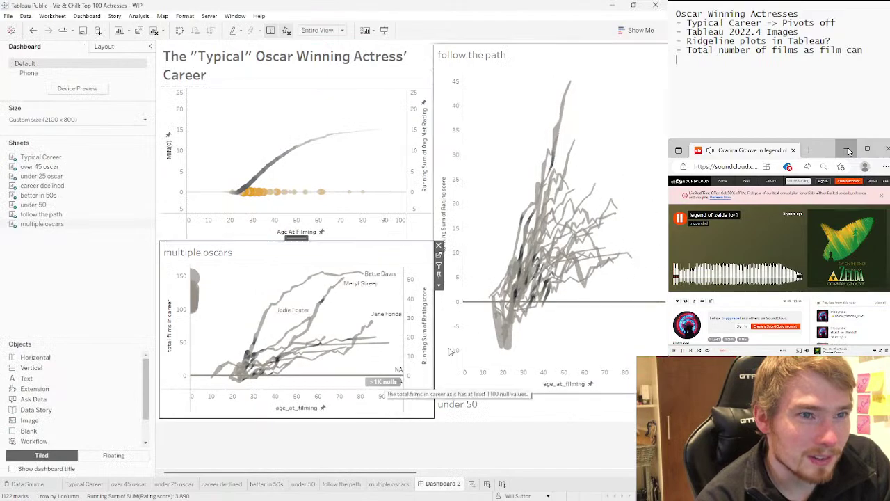
{"action": "left_click", "coordinate": [480, 302]}
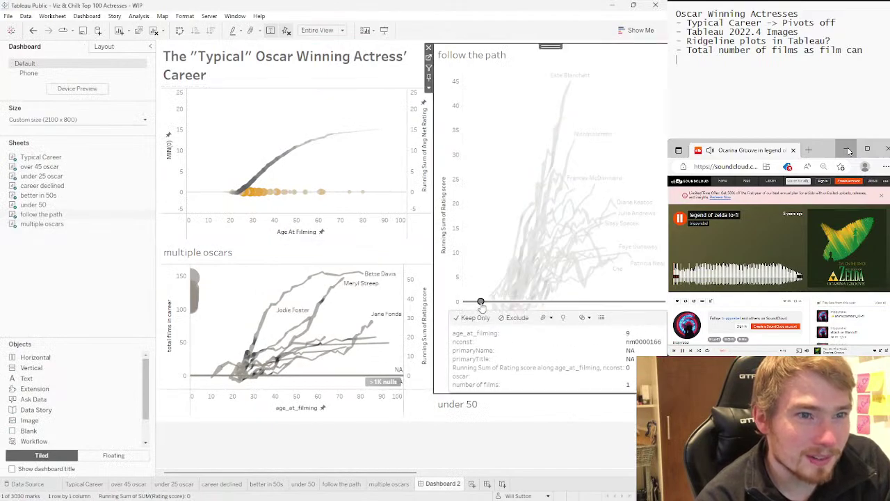
{"action": "left_click", "coordinate": [480, 303]}
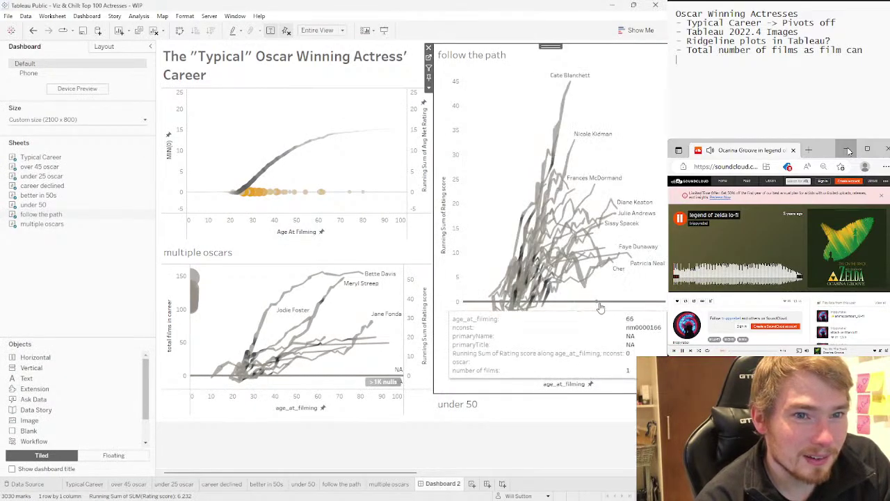
{"action": "left_click", "coordinate": [373, 473]}
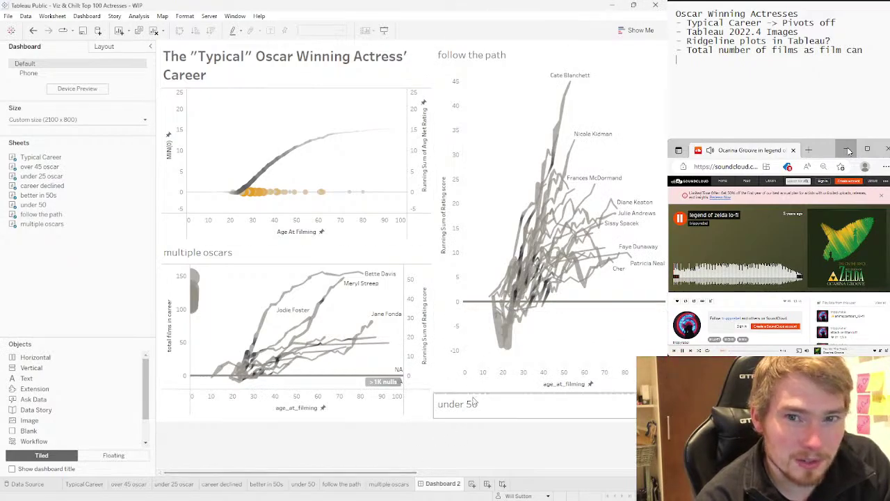
Switch to RStudio and comment out the six age scaffold lines, 89 to 94, in get_imdb_data.R
{"action": "left_click_drag", "start_coordinate": [412, 472], "coordinate": [252, 482]}
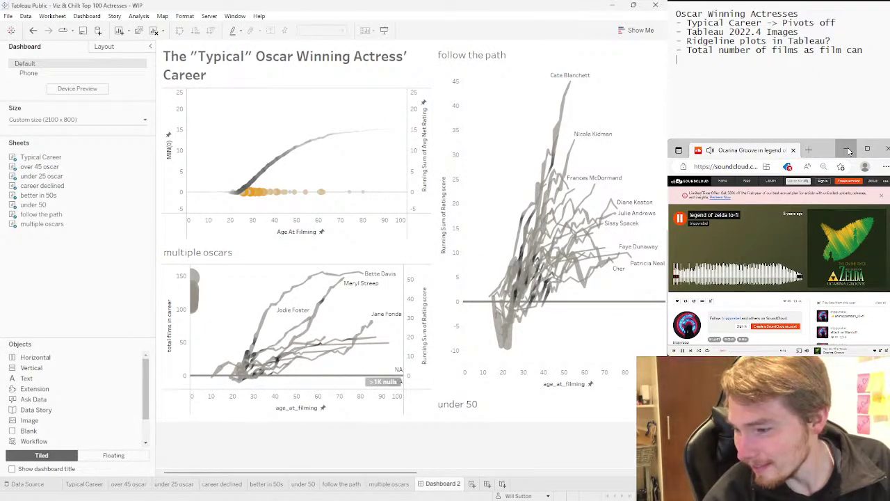
{"action": "key", "text": "alt+Tab"}
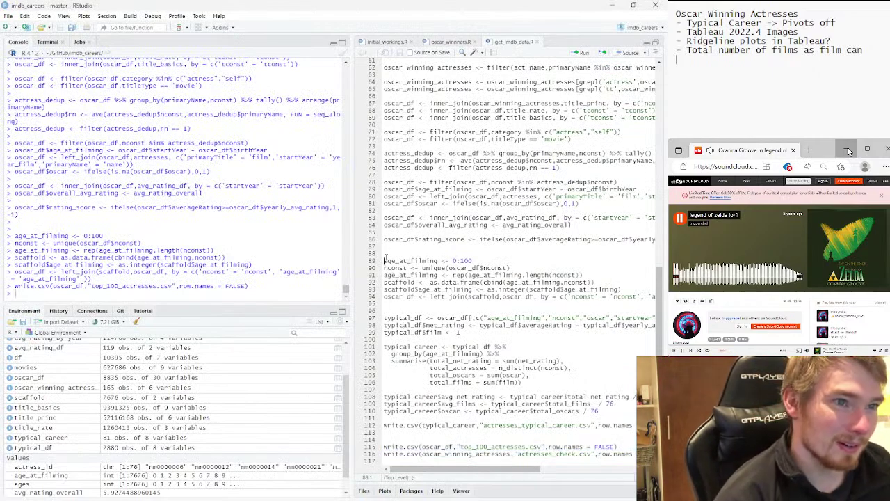
{"action": "type", "text": "#"}
{"action": "key", "text": "Down"}
{"action": "key", "text": "Left"}
{"action": "type", "text": "#"}
{"action": "key", "text": "Down"}
{"action": "key", "text": "Left"}
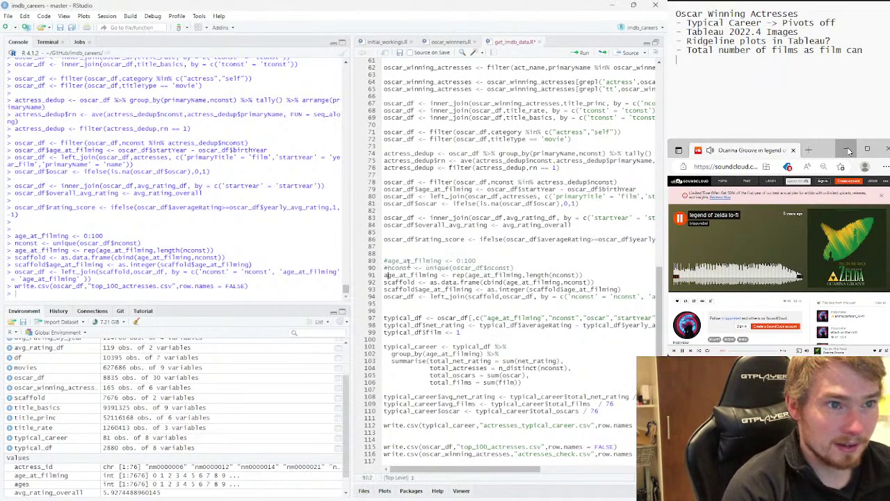
{"action": "type", "text": "#"}
{"action": "key", "text": "Down"}
{"action": "key", "text": "Left"}
{"action": "type", "text": "#"}
{"action": "key", "text": "Down"}
{"action": "type", "text": "#"}
{"action": "key", "text": "Down"}
{"action": "key", "text": "Left"}
{"action": "type", "text": "#"}
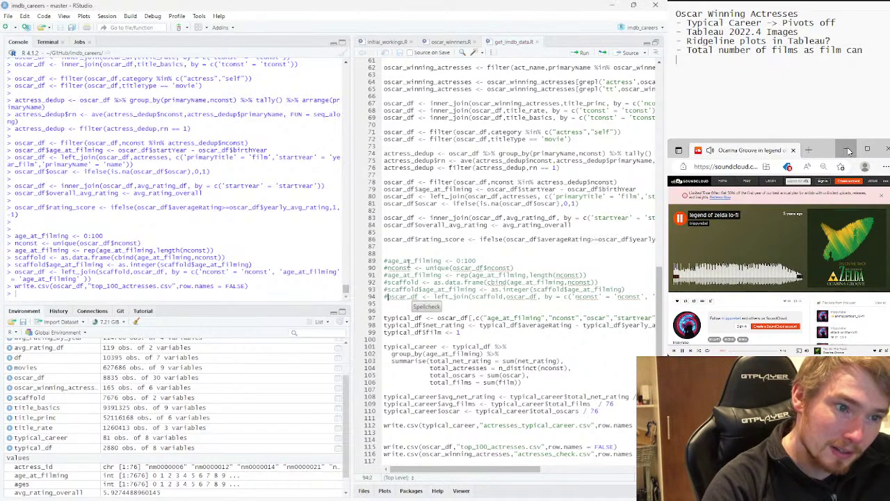
Rerun the script from line 67 through the commented scaffold block to rebuild oscar_df, and export it to top_100_actresses.csv
{"action": "scroll", "coordinate": [518, 278], "scroll_direction": "up", "scroll_amount": 5}
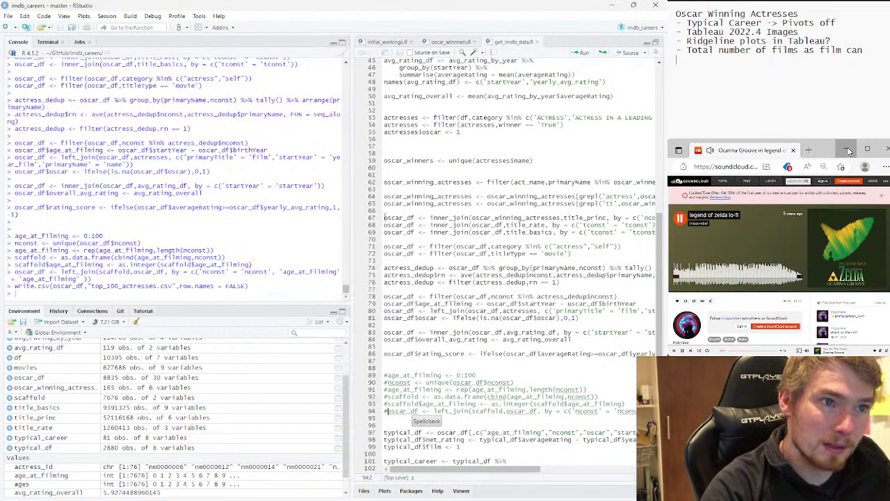
{"action": "key", "text": "shift+Down"}
{"action": "key", "text": "shift+Down"}
{"action": "key", "text": "shift+Down"}
{"action": "key", "text": "shift+Down"}
{"action": "key", "text": "shift+Down"}
{"action": "key", "text": "shift+Down"}
{"action": "key", "text": "shift+Down"}
{"action": "key", "text": "shift+Down"}
{"action": "key", "text": "shift+Down"}
{"action": "key", "text": "shift+Down"}
{"action": "key", "text": "shift+Down"}
{"action": "key", "text": "shift+Down"}
{"action": "key", "text": "shift+Down"}
{"action": "key", "text": "shift+Down"}
{"action": "key", "text": "shift+Down"}
{"action": "key", "text": "shift+Down"}
{"action": "key", "text": "shift+Down"}
{"action": "key", "text": "shift+Down"}
{"action": "key", "text": "shift+Down"}
{"action": "key", "text": "shift+Down"}
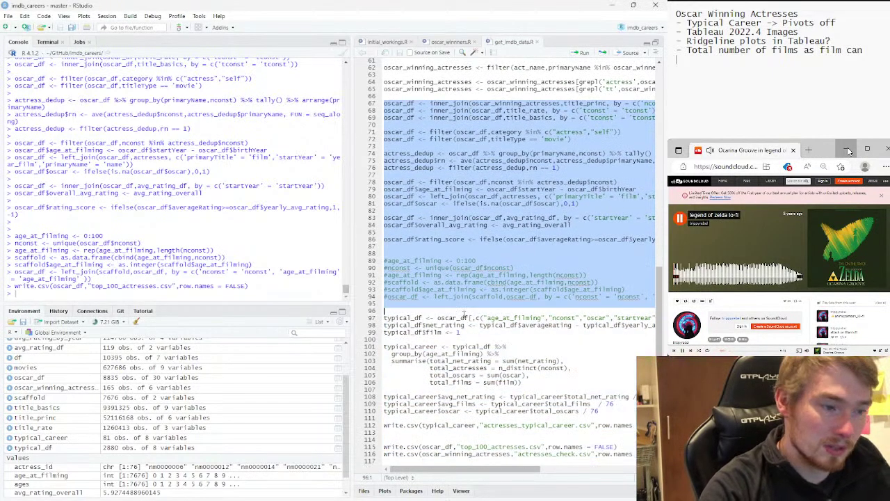
{"action": "key", "text": "ctrl+Return"}
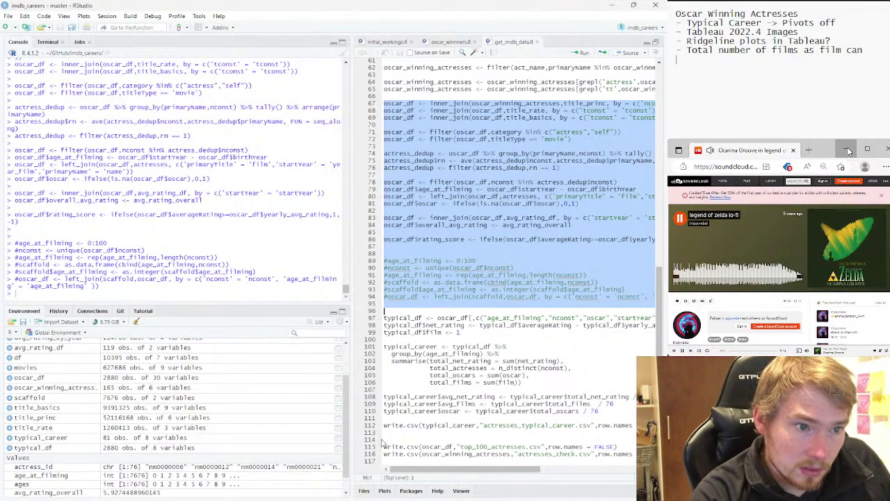
{"action": "left_click_drag", "start_coordinate": [384, 446], "coordinate": [380, 455]}
{"action": "key", "text": "ctrl+Return"}
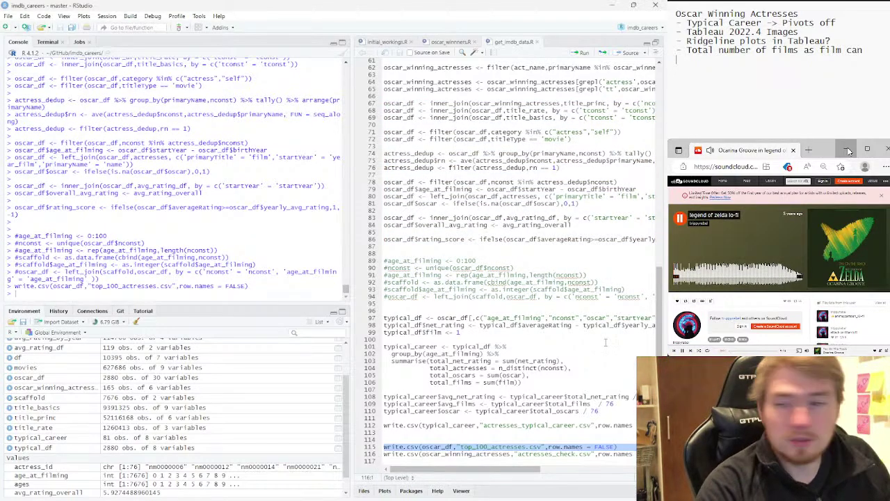
Switch to Tableau Public and refresh the top_100_actresses data source from the multiple oscars sheet
{"action": "key", "text": "alt+Tab"}
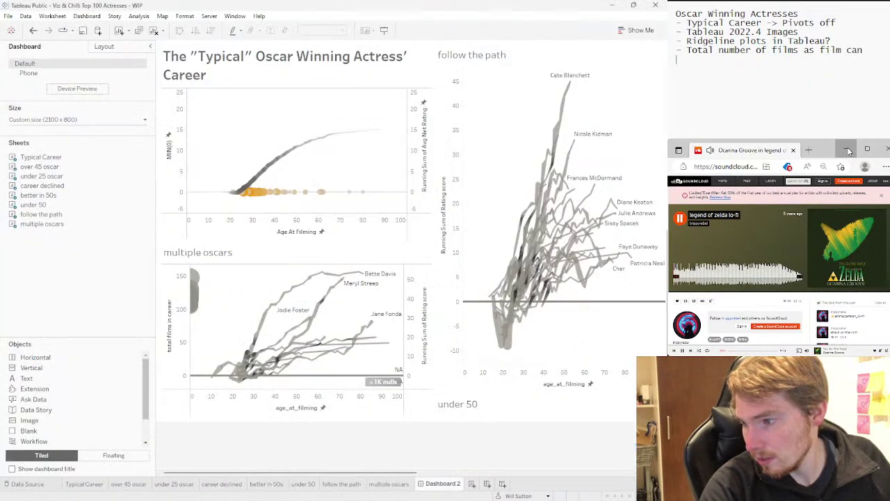
{"action": "left_click", "coordinate": [249, 282]}
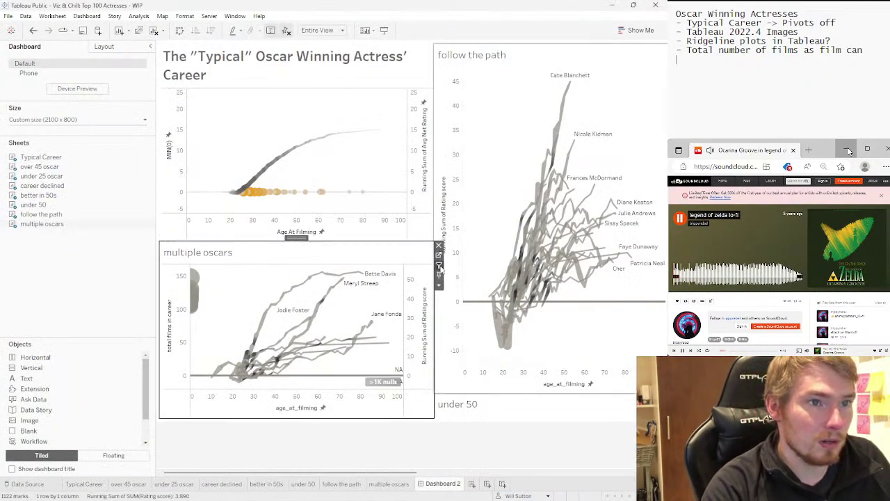
{"action": "key", "text": "ctrl+shift+Tab"}
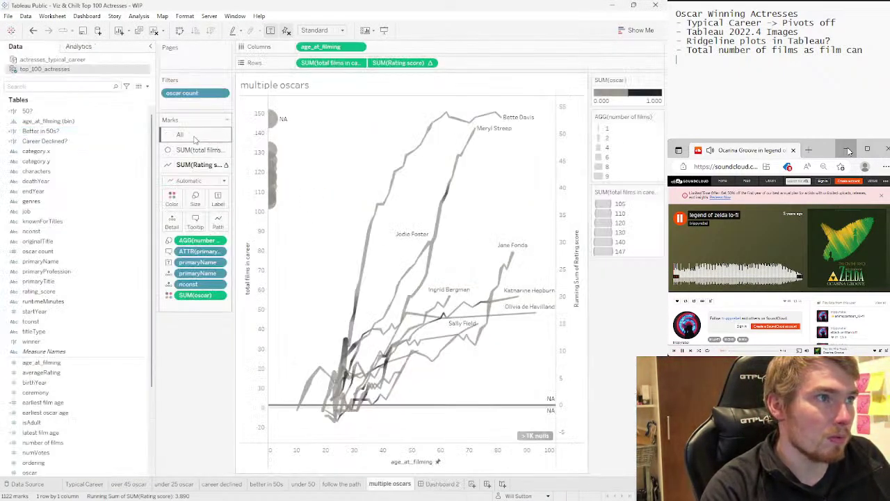
{"action": "right_click", "coordinate": [50, 76]}
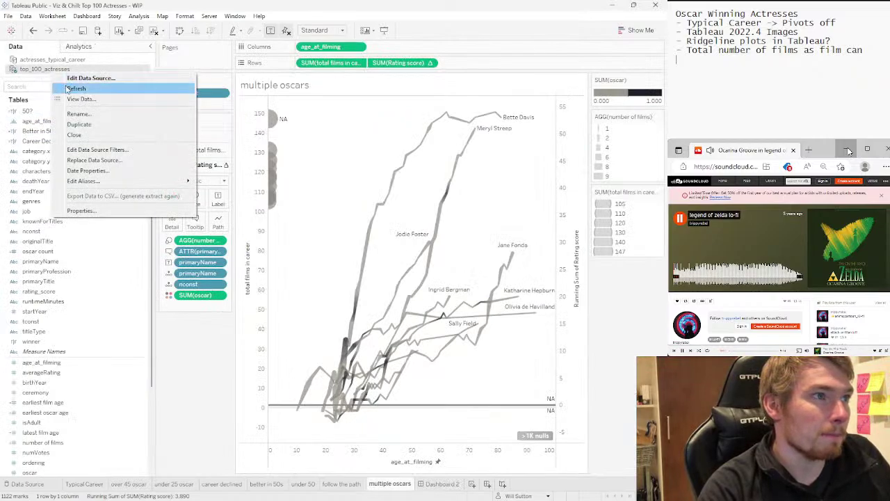
{"action": "left_click", "coordinate": [66, 88]}
{"action": "key", "text": "Return"}
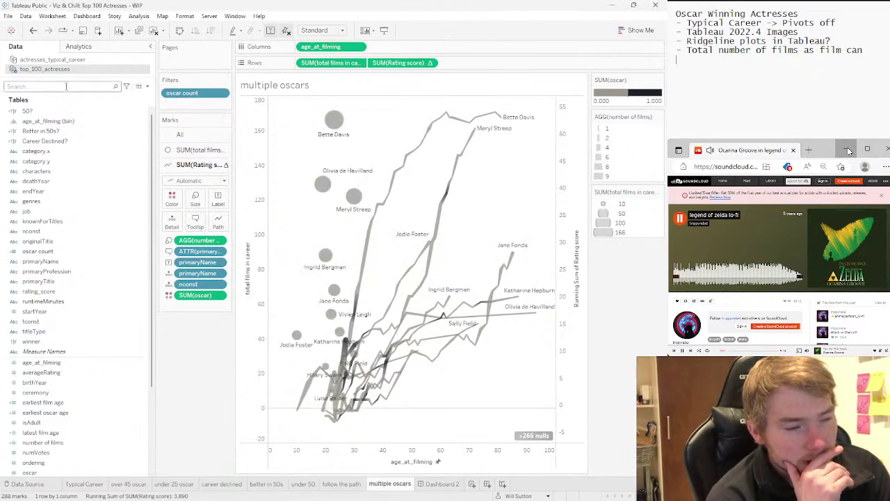
Open Dashboard 2 and check the total-films circles and career lines in the refreshed multiple oscars chart
{"action": "left_click", "coordinate": [429, 483]}
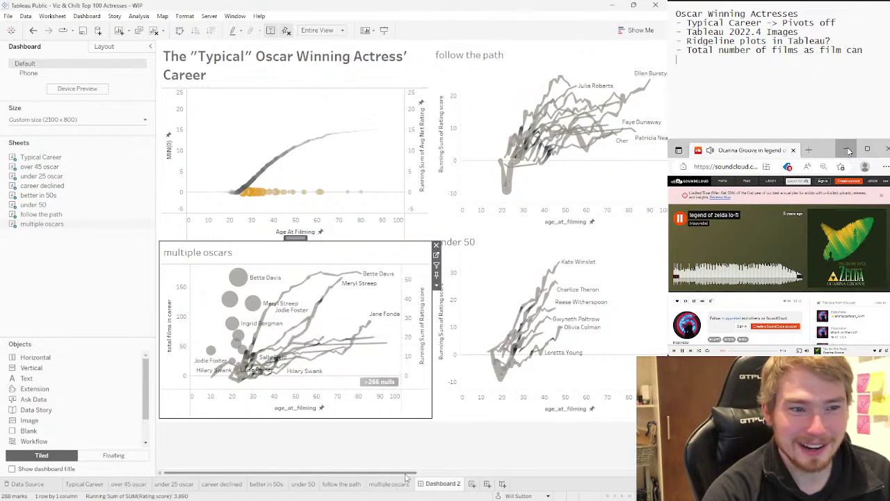
{"action": "left_click_drag", "start_coordinate": [407, 477], "coordinate": [353, 447]}
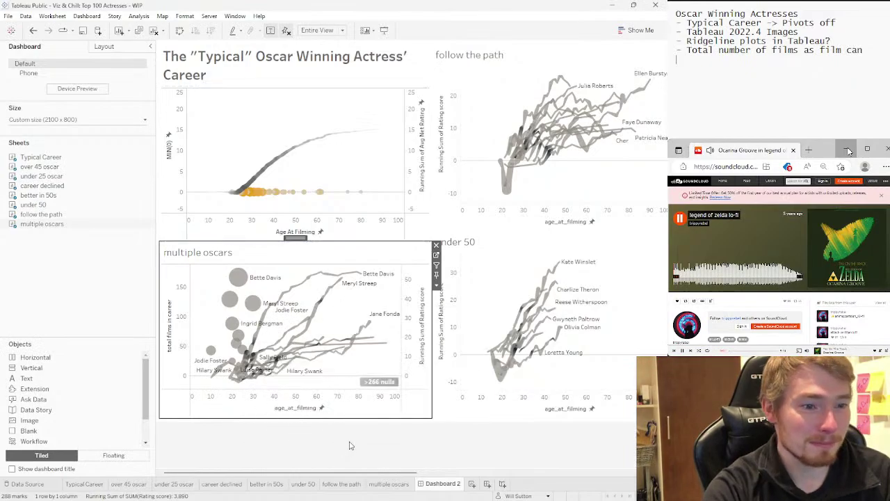
{"action": "left_click", "coordinate": [352, 445]}
{"action": "mouse_move", "coordinate": [289, 310]}
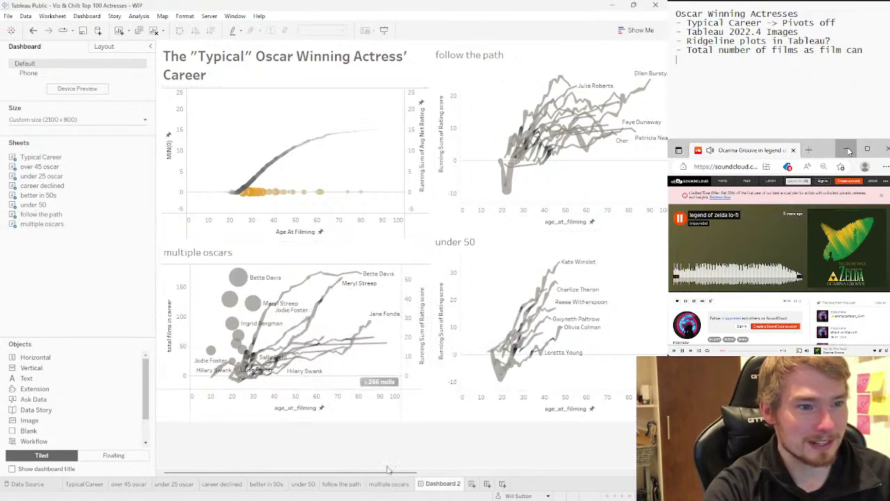
Examine the remaining career charts across Dashboard 2, from follow the path and under 50 to under 25 oscar and over 45 oscar
{"action": "left_click_drag", "start_coordinate": [377, 470], "coordinate": [598, 470]}
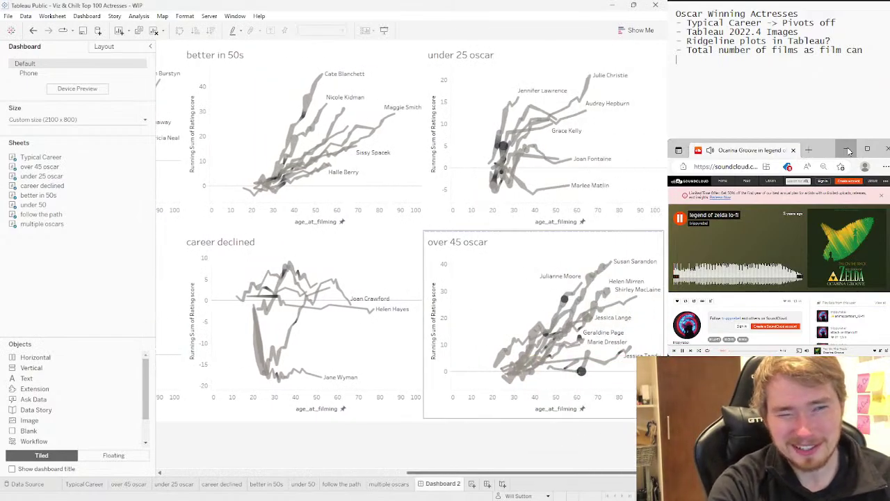
{"action": "scroll", "coordinate": [447, 418], "scroll_direction": "left", "scroll_amount": 5}
{"action": "scroll", "coordinate": [533, 415], "scroll_direction": "right", "scroll_amount": 3}
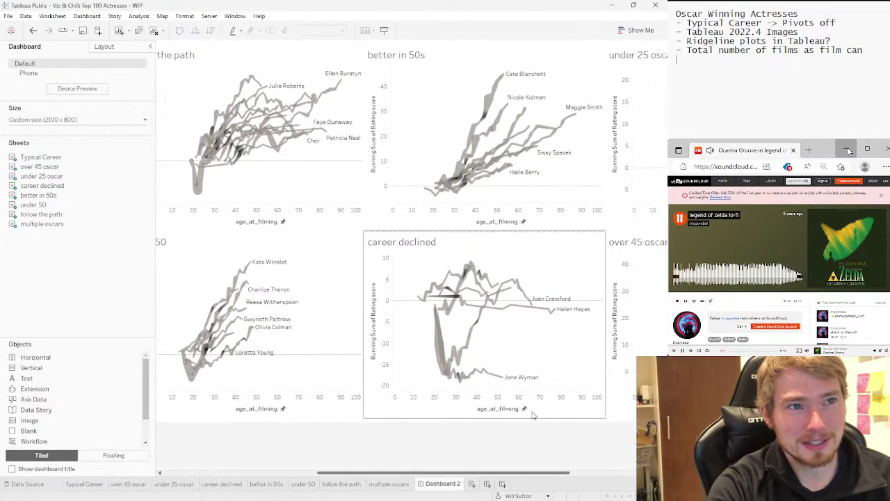
{"action": "scroll", "coordinate": [533, 415], "scroll_direction": "left", "scroll_amount": 4}
{"action": "scroll", "coordinate": [534, 415], "scroll_direction": "right", "scroll_amount": 6}
{"action": "scroll", "coordinate": [533, 420], "scroll_direction": "left", "scroll_amount": 3}
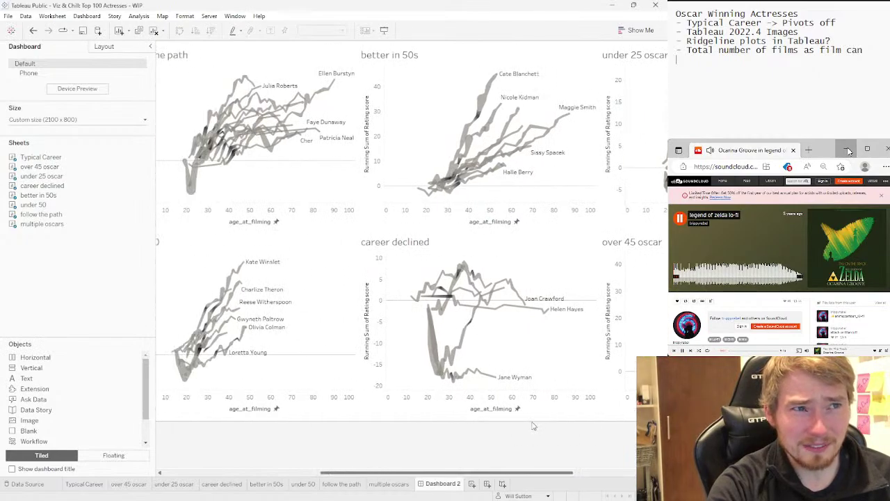
{"action": "scroll", "coordinate": [528, 425], "scroll_direction": "left", "scroll_amount": 2}
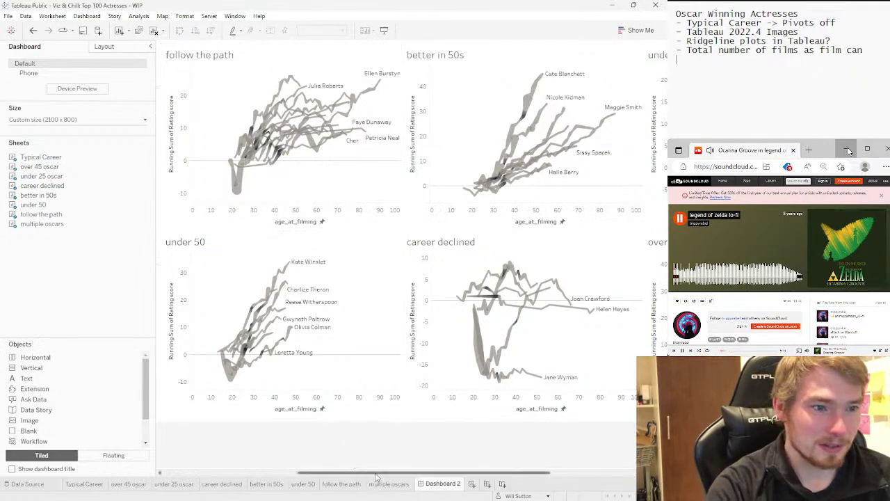
{"action": "scroll", "coordinate": [397, 477], "scroll_direction": "left", "scroll_amount": 6}
{"action": "scroll", "coordinate": [406, 471], "scroll_direction": "right", "scroll_amount": 5}
{"action": "scroll", "coordinate": [406, 471], "scroll_direction": "left", "scroll_amount": 8}
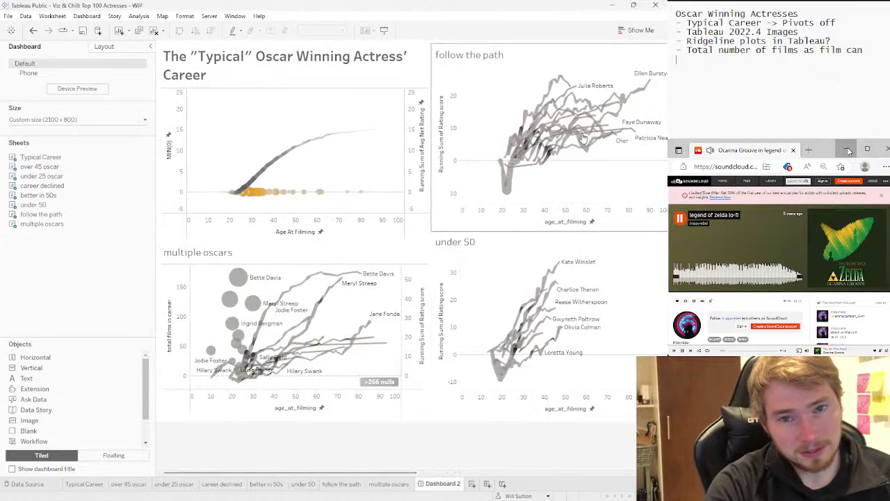
{"action": "scroll", "coordinate": [386, 460], "scroll_direction": "right", "scroll_amount": 5}
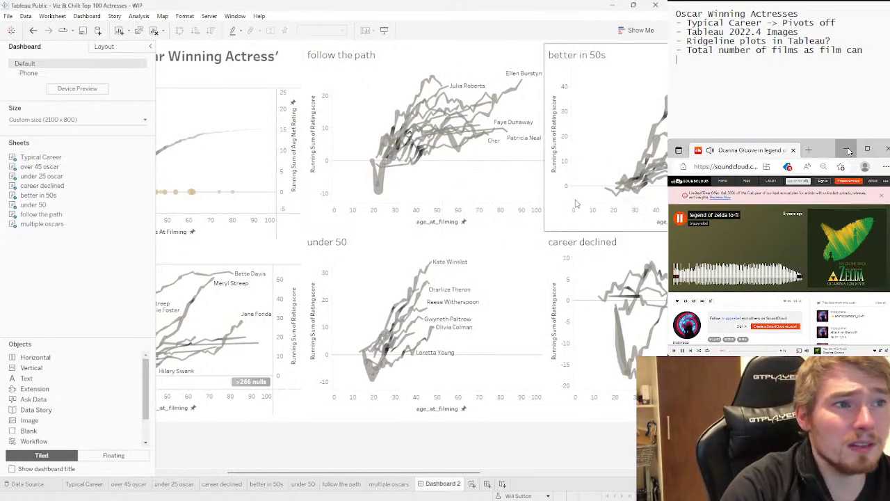
{"action": "left_click_drag", "start_coordinate": [440, 475], "coordinate": [450, 435]}
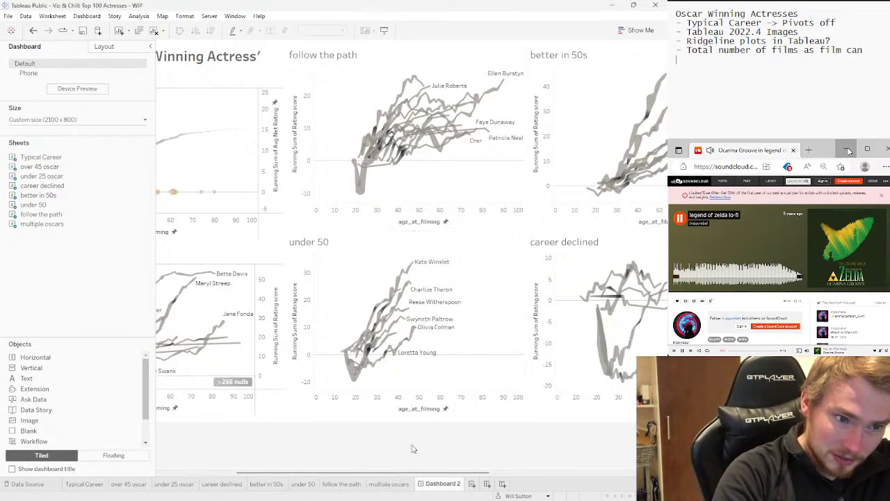
{"action": "left_click_drag", "start_coordinate": [409, 473], "coordinate": [326, 475]}
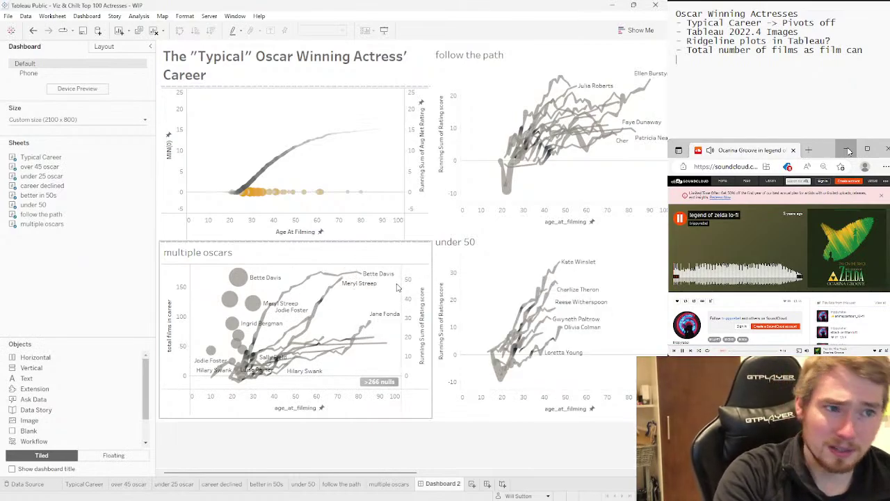
{"action": "left_click_drag", "start_coordinate": [417, 473], "coordinate": [346, 434]}
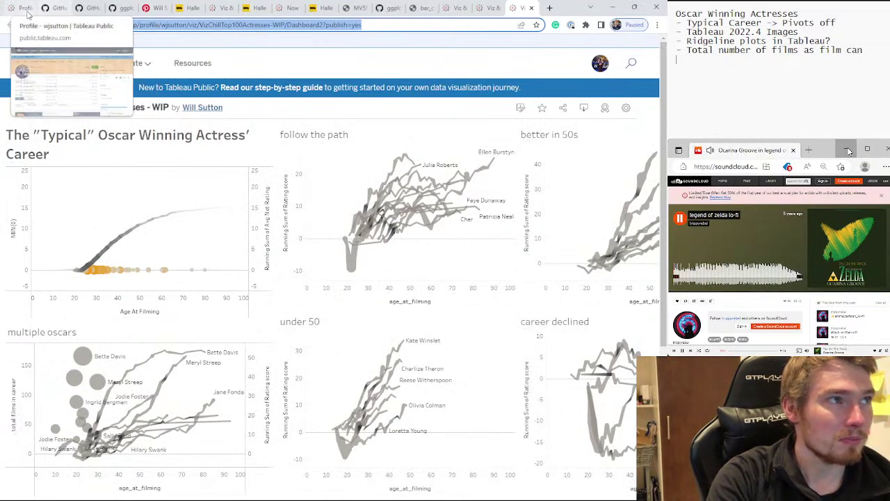
Reload the Tableau Public profile page in the browser and look over the Viz & Chill: Top 100 Actresses - WIP entry
{"action": "left_click", "coordinate": [26, 12]}
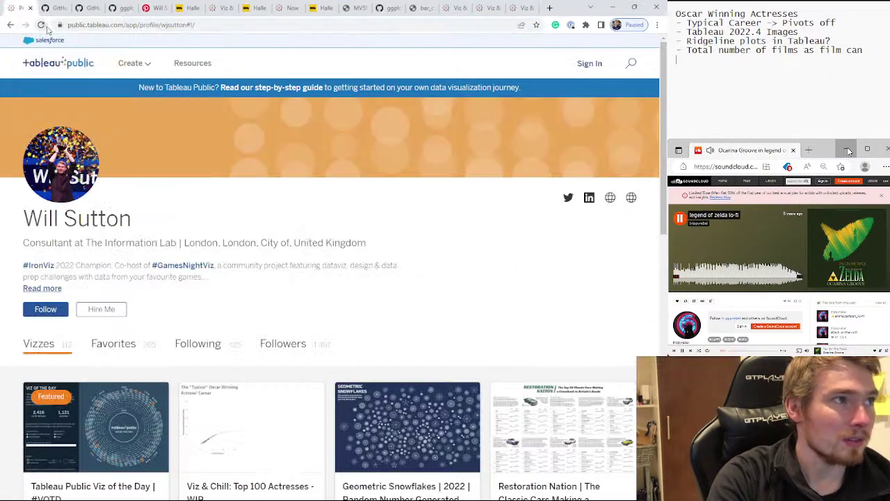
{"action": "left_click", "coordinate": [41, 25]}
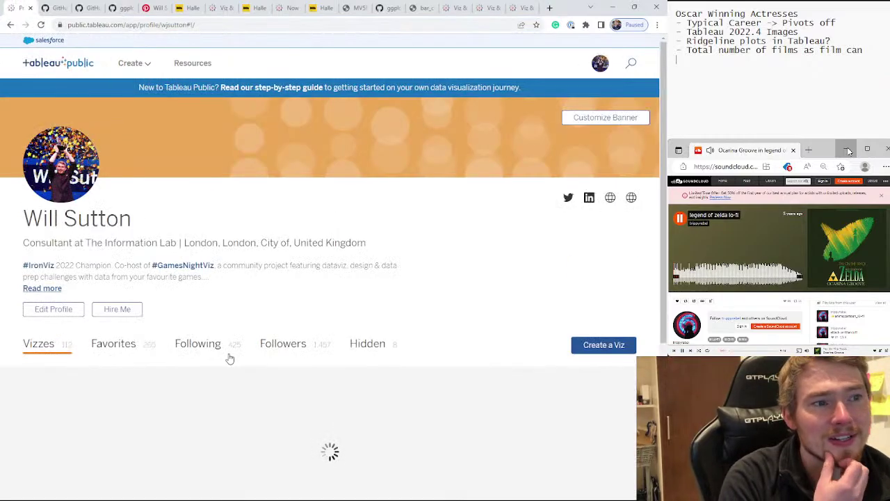
{"action": "scroll", "coordinate": [280, 260], "scroll_direction": "down", "scroll_amount": 2}
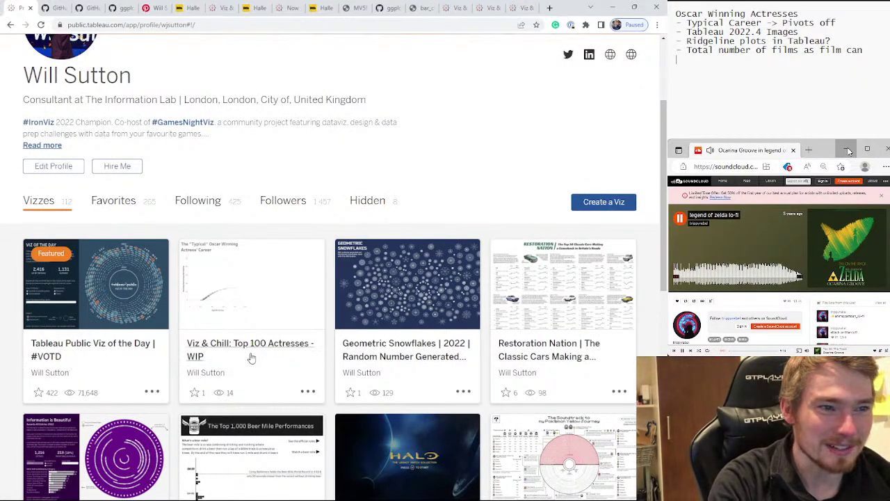
{"action": "scroll", "coordinate": [252, 356], "scroll_direction": "up", "scroll_amount": 2}
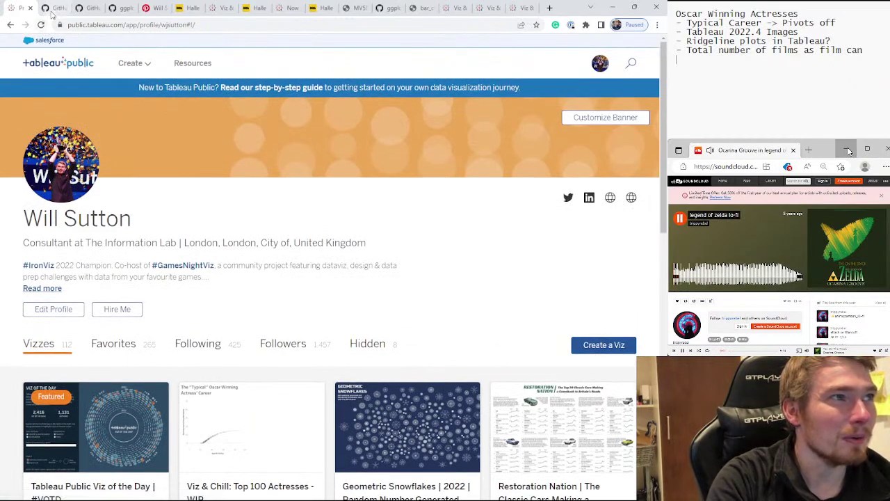
View the imdb_careers GitHub repository and the film actresses Pinterest board, ending back on the Tableau Public profile
{"action": "left_click", "coordinate": [52, 10]}
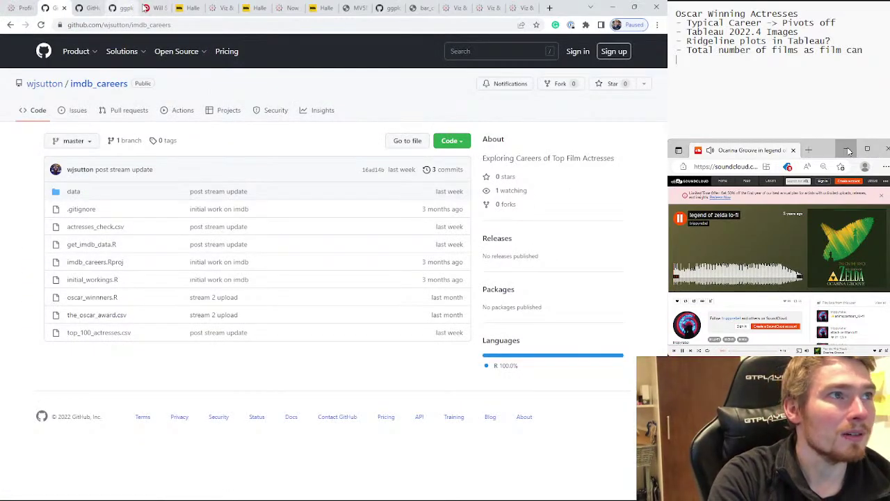
{"action": "left_click", "coordinate": [151, 9]}
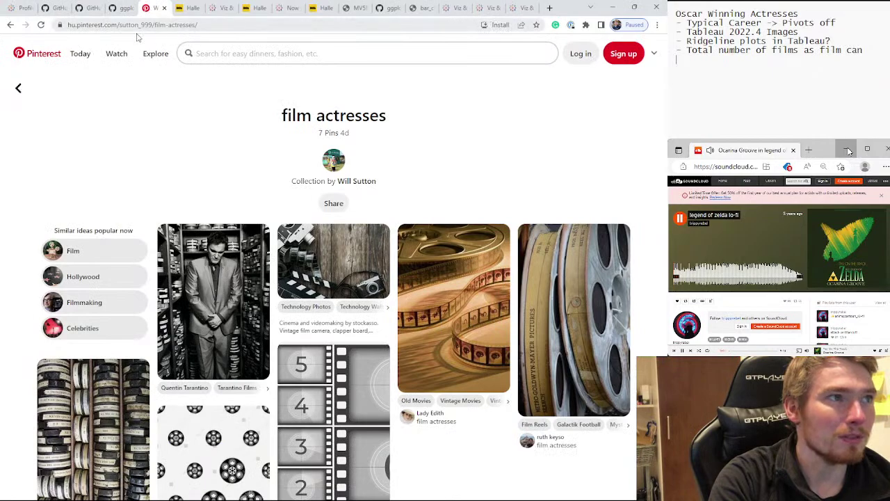
{"action": "left_click", "coordinate": [20, 8]}
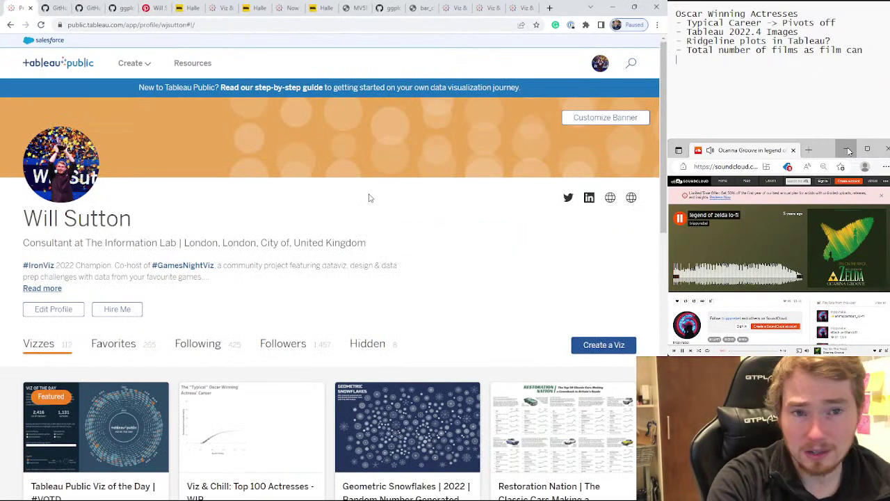